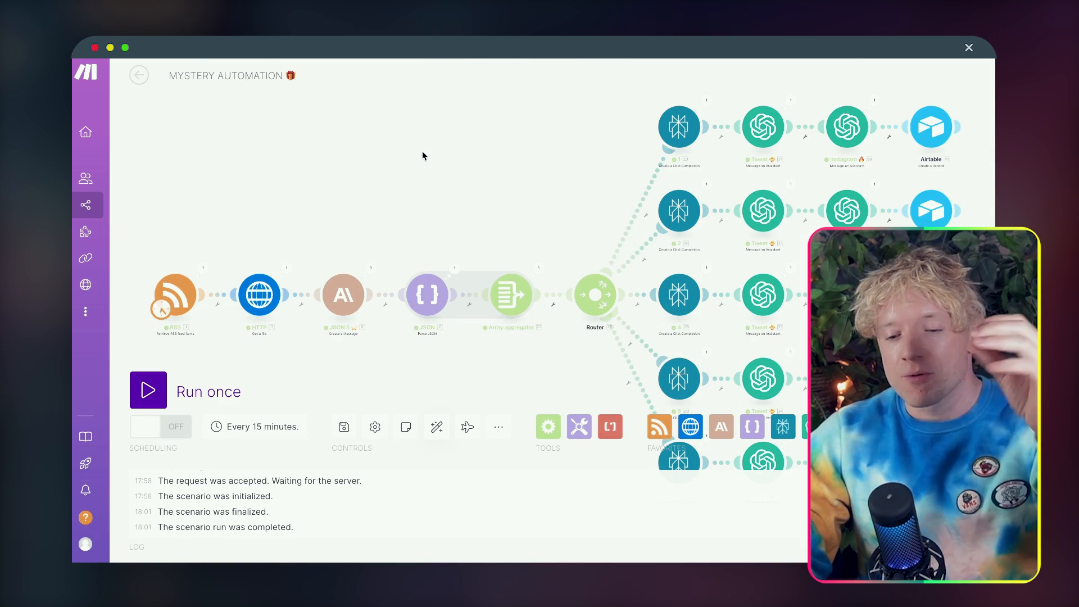
Step: Inspect the generated output of the Tweet module in the first branch of the Mystery Automation scenario, then close it
{"action": "left_click_drag", "start_coordinate": [431, 154], "coordinate": [344, 132]}
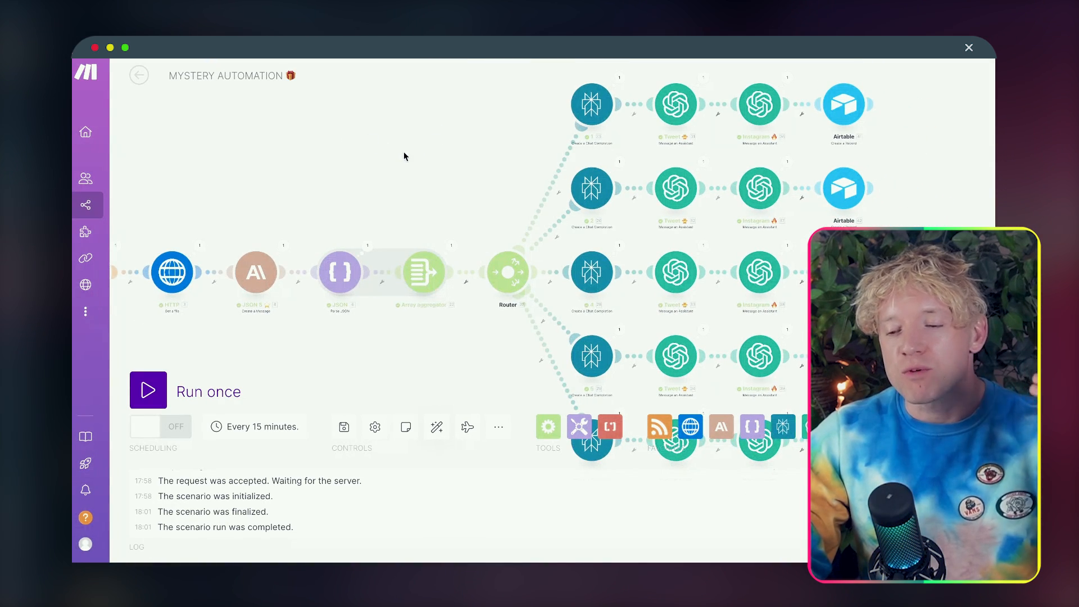
{"action": "left_click_drag", "start_coordinate": [403, 153], "coordinate": [363, 150]}
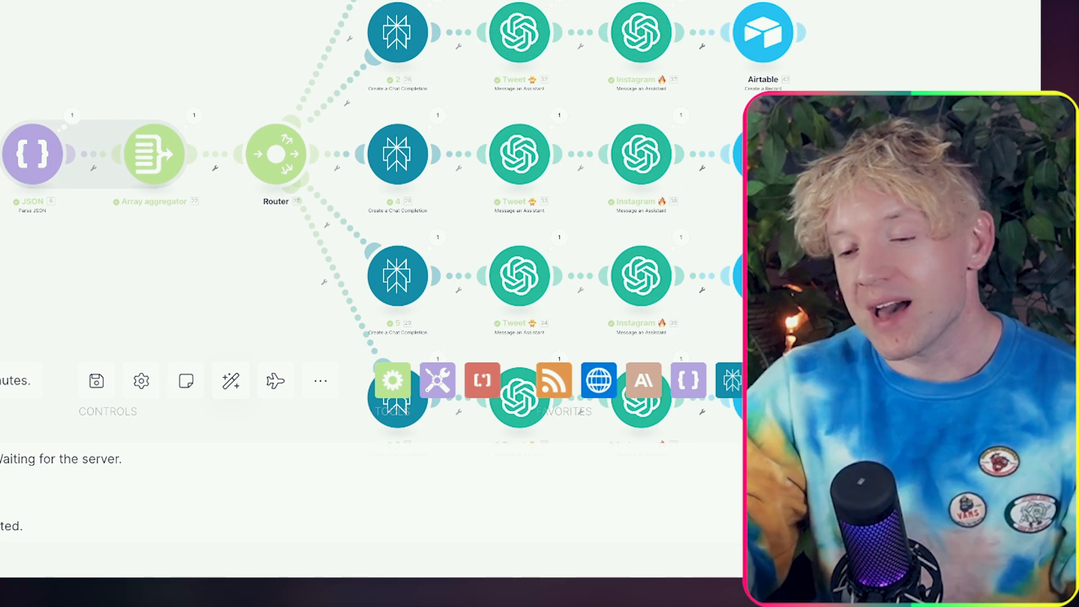
{"action": "left_click_drag", "start_coordinate": [900, 0], "coordinate": [751, 11]}
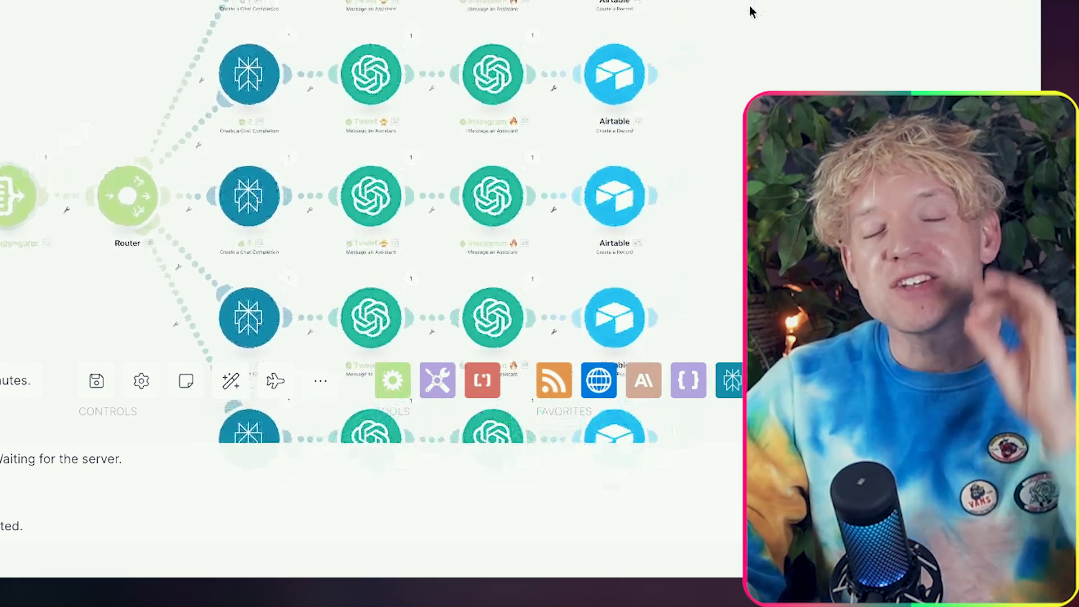
{"action": "scroll", "coordinate": [430, 9], "scroll_direction": "up", "scroll_amount": 5}
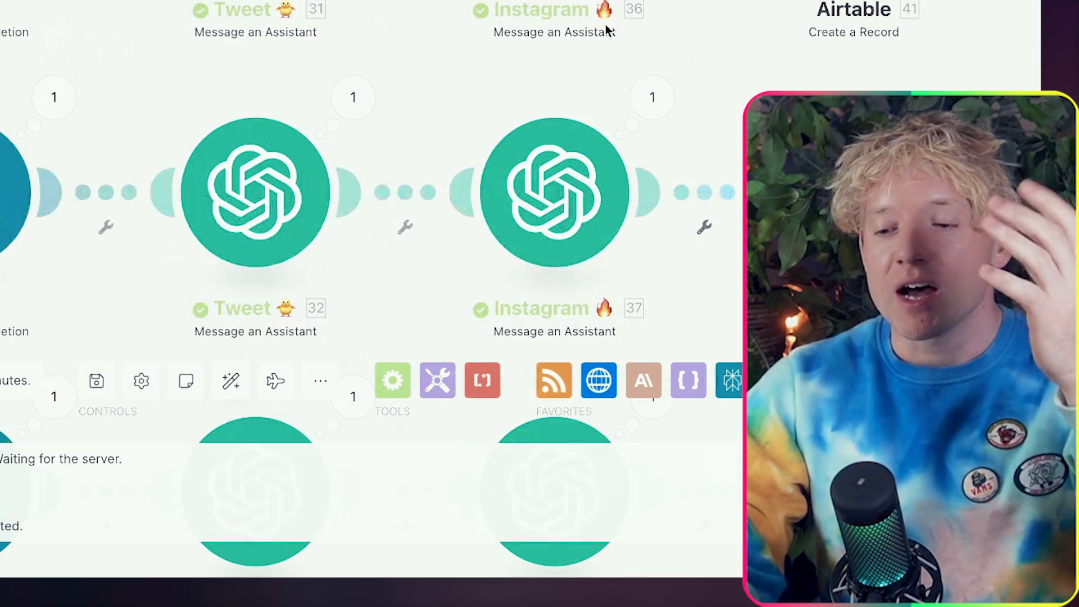
{"action": "left_click_drag", "start_coordinate": [892, 49], "coordinate": [838, 116]}
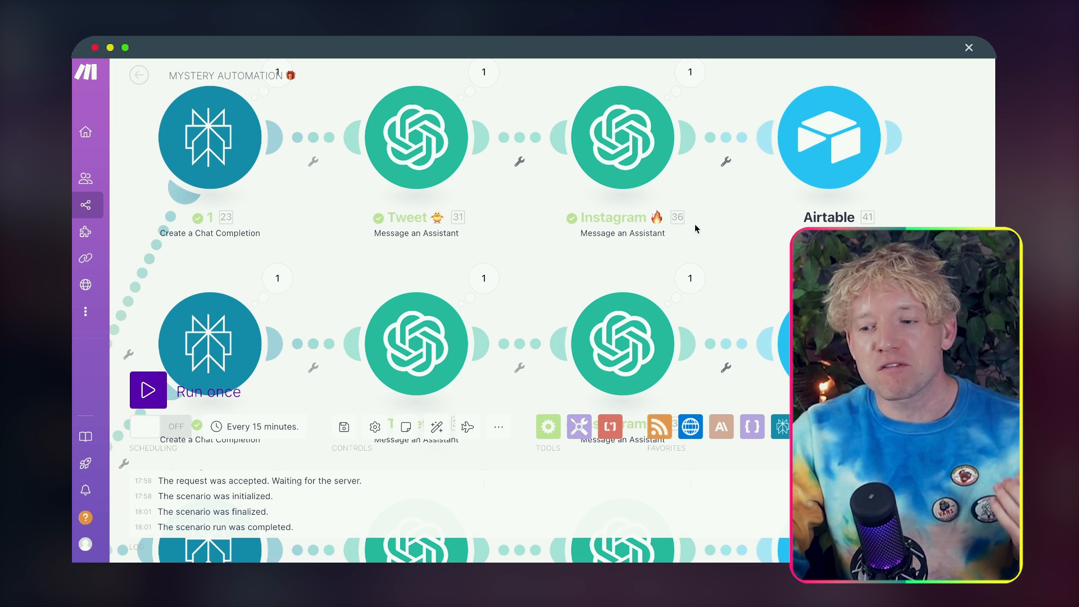
{"action": "left_click_drag", "start_coordinate": [622, 70], "coordinate": [574, 151]}
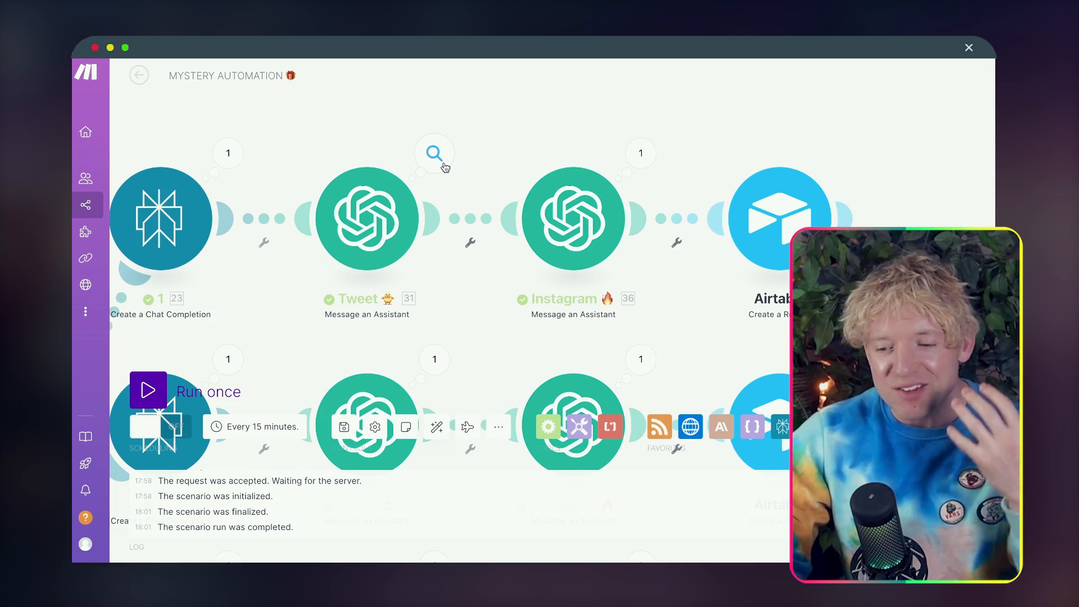
{"action": "left_click", "coordinate": [436, 154]}
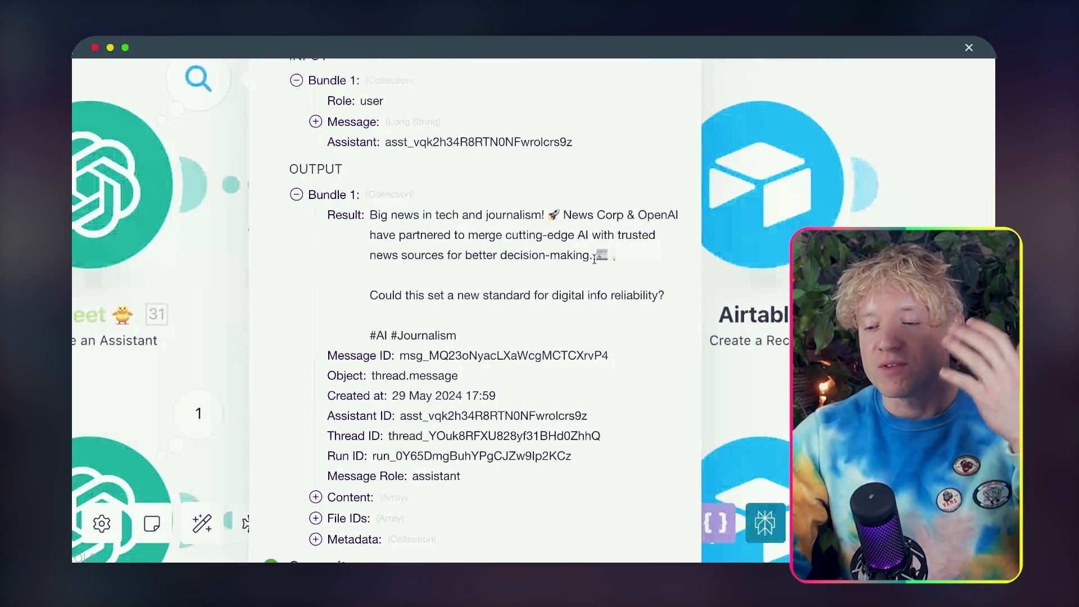
{"action": "left_click_drag", "start_coordinate": [444, 235], "coordinate": [516, 274]}
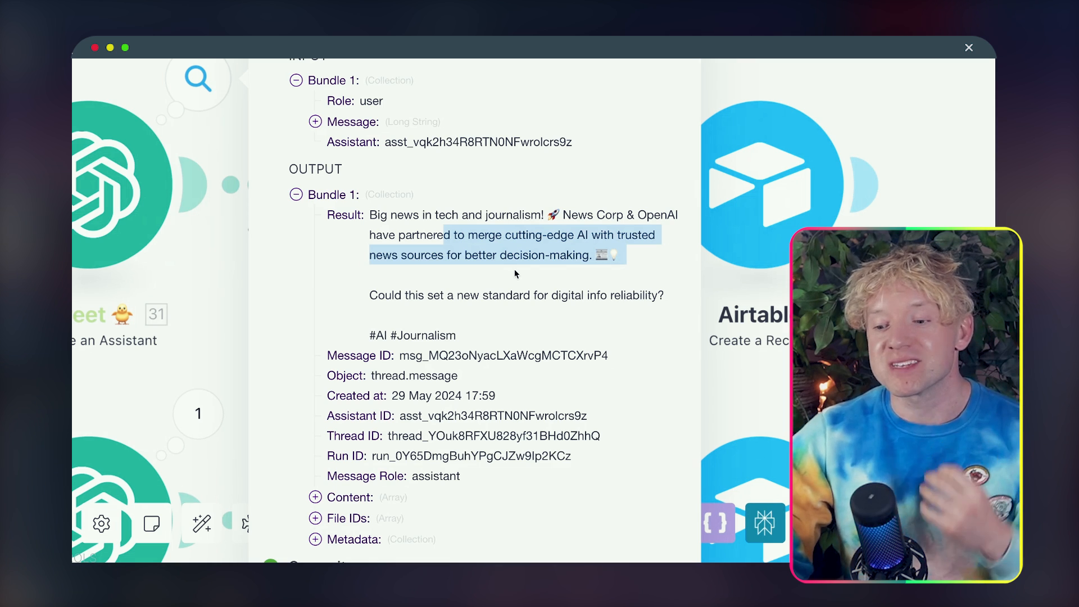
{"action": "left_click", "coordinate": [492, 320]}
{"action": "left_click", "coordinate": [886, 223]}
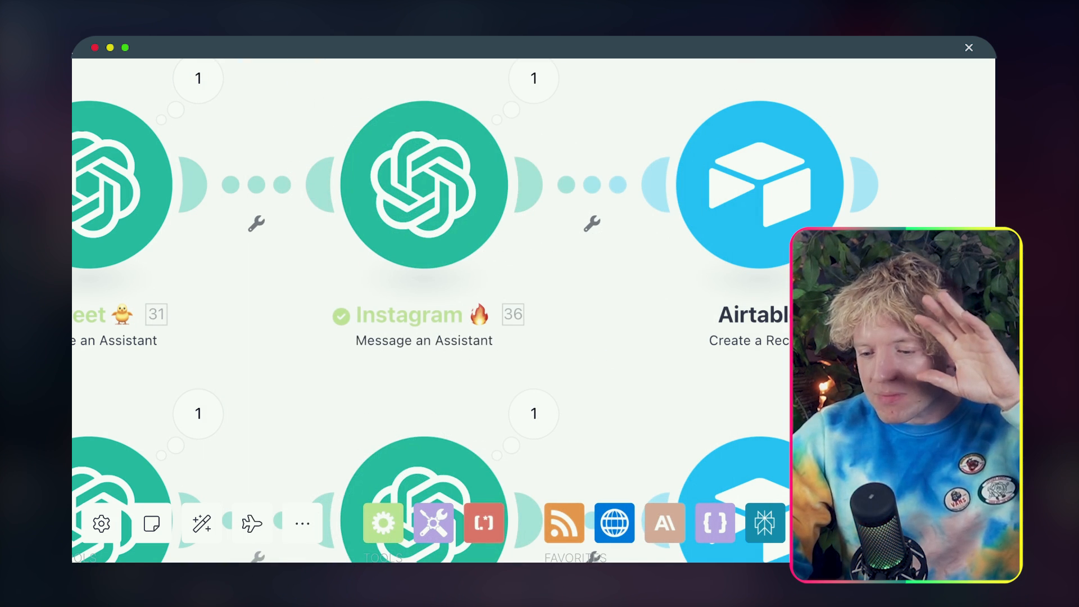
Step: Auto-align the scenario's modules and look over the flow around the router
{"action": "left_click", "coordinate": [202, 523]}
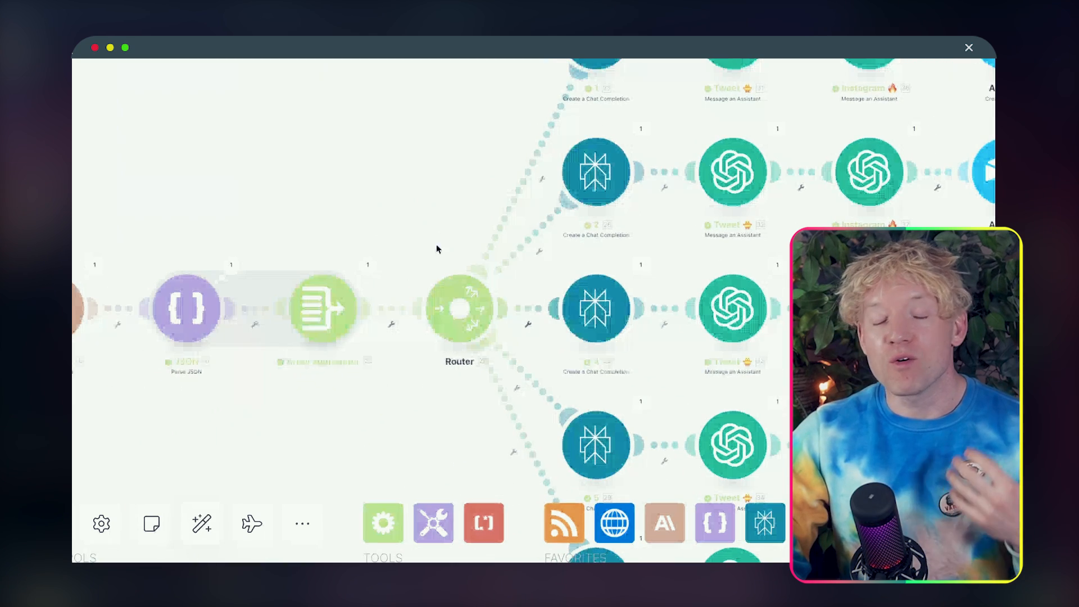
{"action": "scroll", "coordinate": [440, 265], "scroll_direction": "down", "scroll_amount": 10}
{"action": "scroll", "coordinate": [441, 266], "scroll_direction": "up", "scroll_amount": 10}
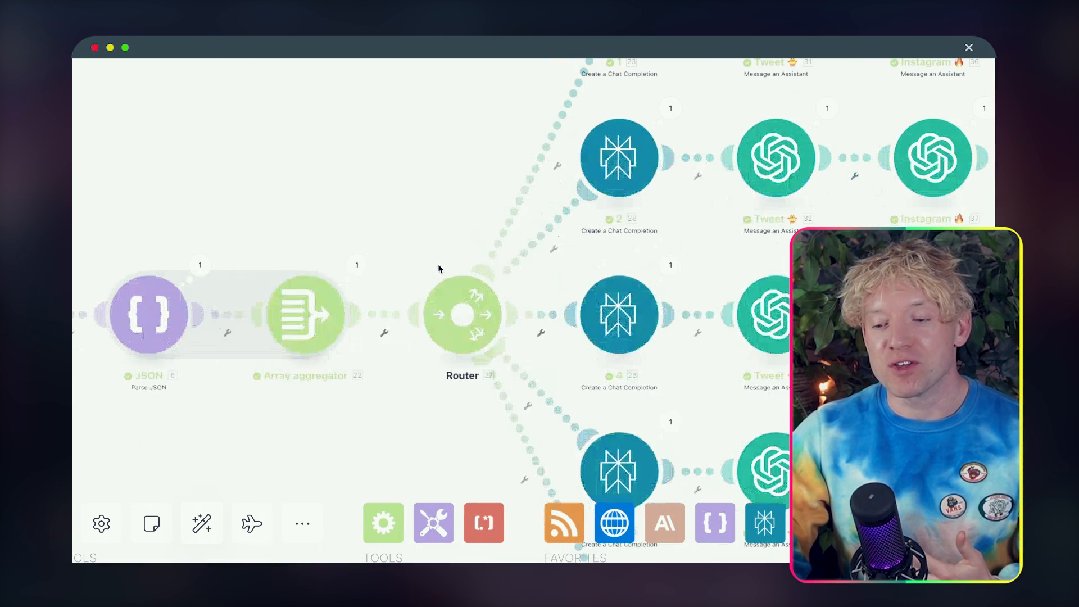
{"action": "scroll", "coordinate": [388, 215], "scroll_direction": "down", "scroll_amount": 5}
{"action": "scroll", "coordinate": [387, 214], "scroll_direction": "up", "scroll_amount": 5}
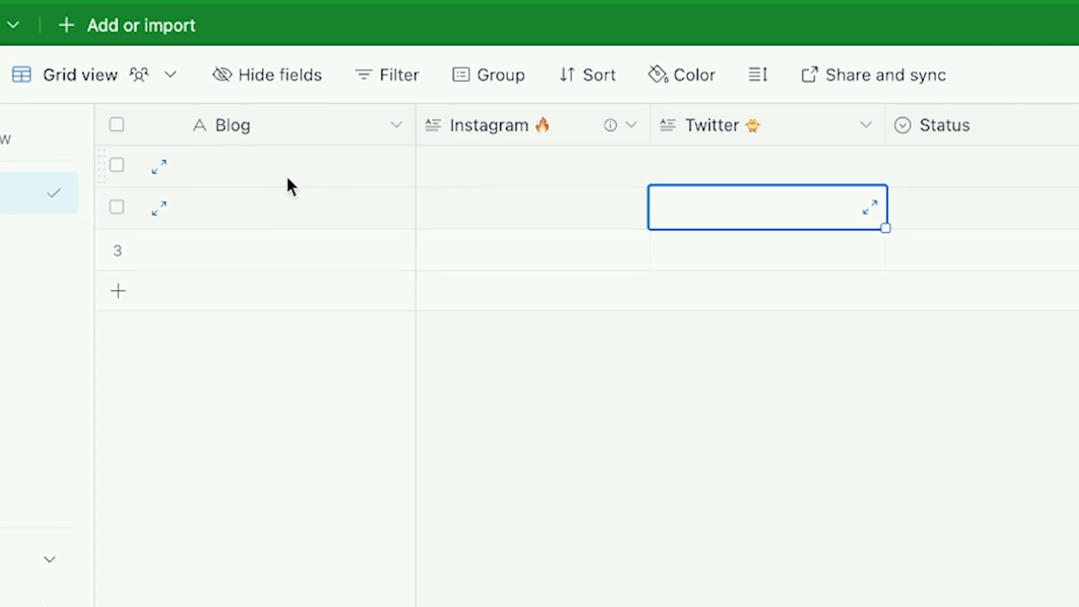
Step: Switch to the Blog to Social base in Airtable and look at its Blog, Instagram and Twitter columns
{"action": "left_click", "coordinate": [269, 164]}
{"action": "left_click", "coordinate": [360, 163]}
{"action": "left_click", "coordinate": [478, 158]}
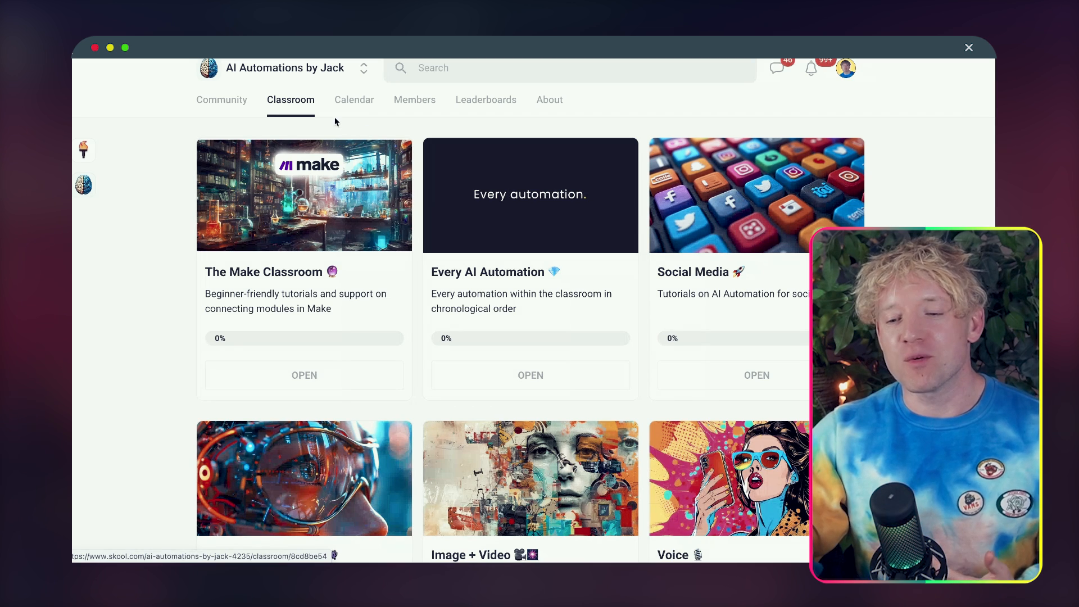
Step: In the Skool classroom, open the Every AI Automation course and browse lessons 22 and 23
{"action": "left_click", "coordinate": [526, 223]}
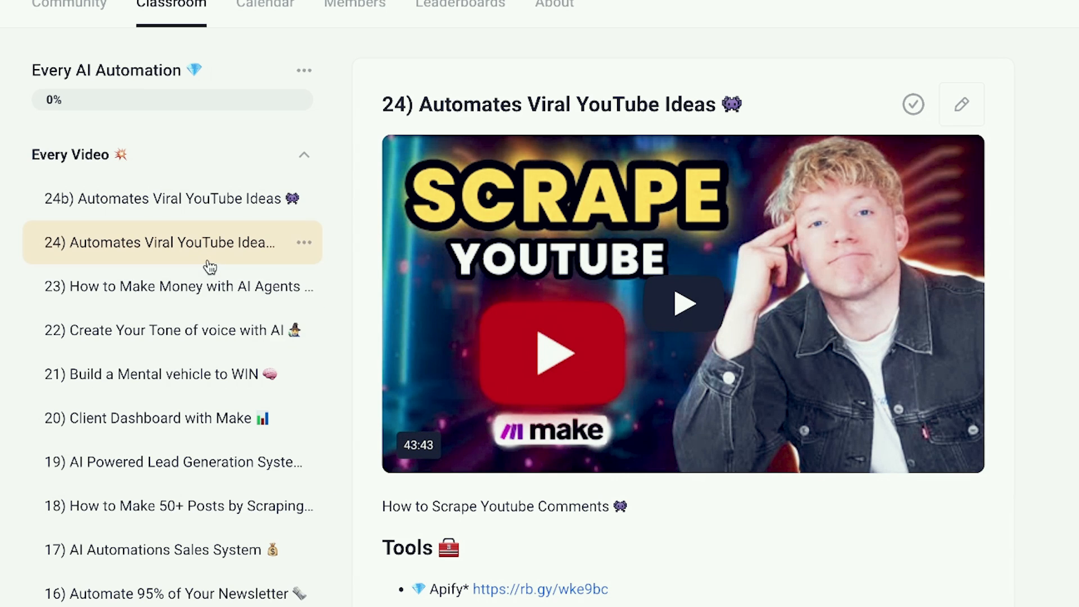
{"action": "left_click", "coordinate": [207, 338]}
{"action": "left_click", "coordinate": [207, 297]}
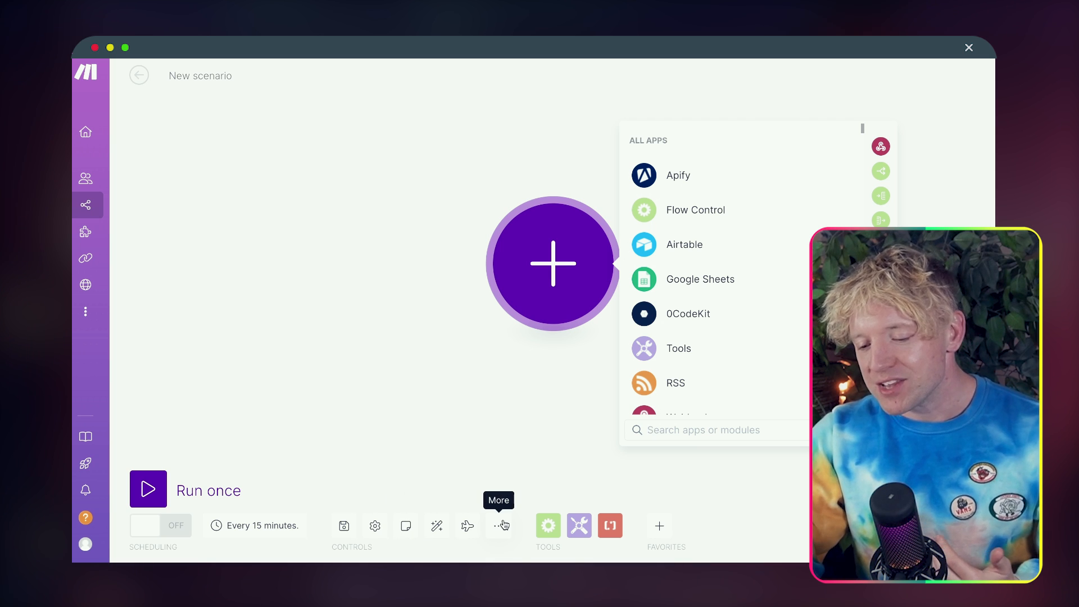
Step: In a new Make scenario, open the blueprint import dialog and try saving it without a file
{"action": "left_click", "coordinate": [475, 476]}
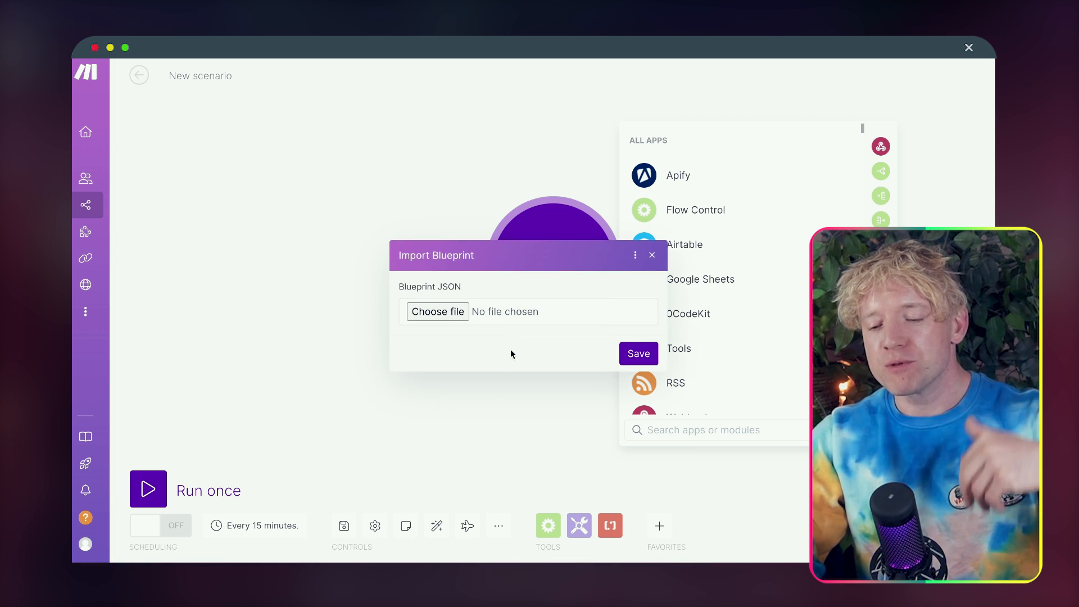
{"action": "left_click", "coordinate": [640, 354]}
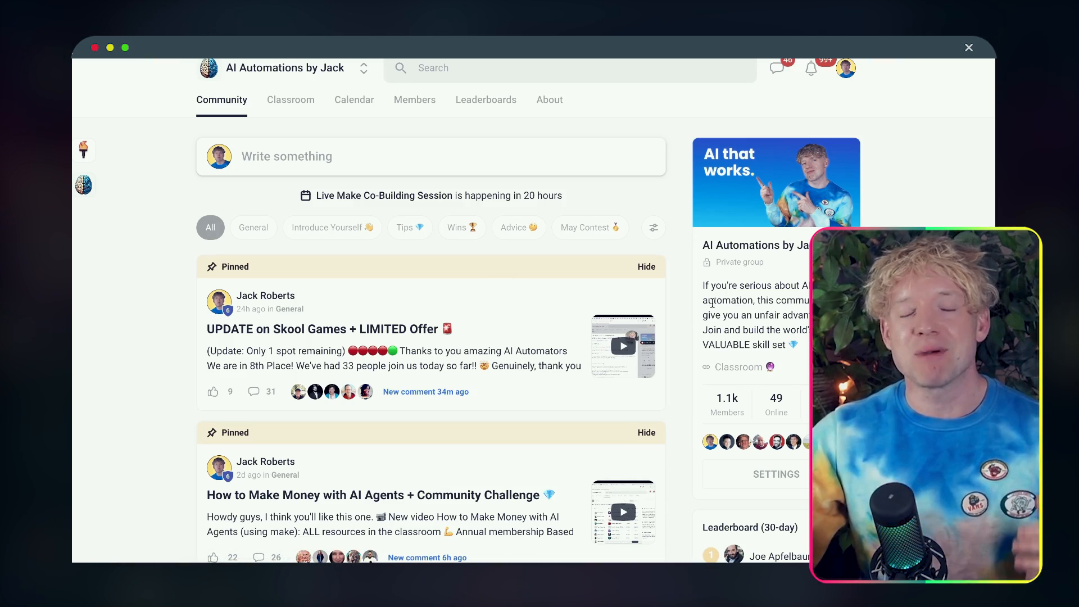
Step: Find the "Introducing Levels + Skool Update" post in the Skool community feed and show its full text
{"action": "scroll", "coordinate": [706, 358], "scroll_direction": "down", "scroll_amount": 10}
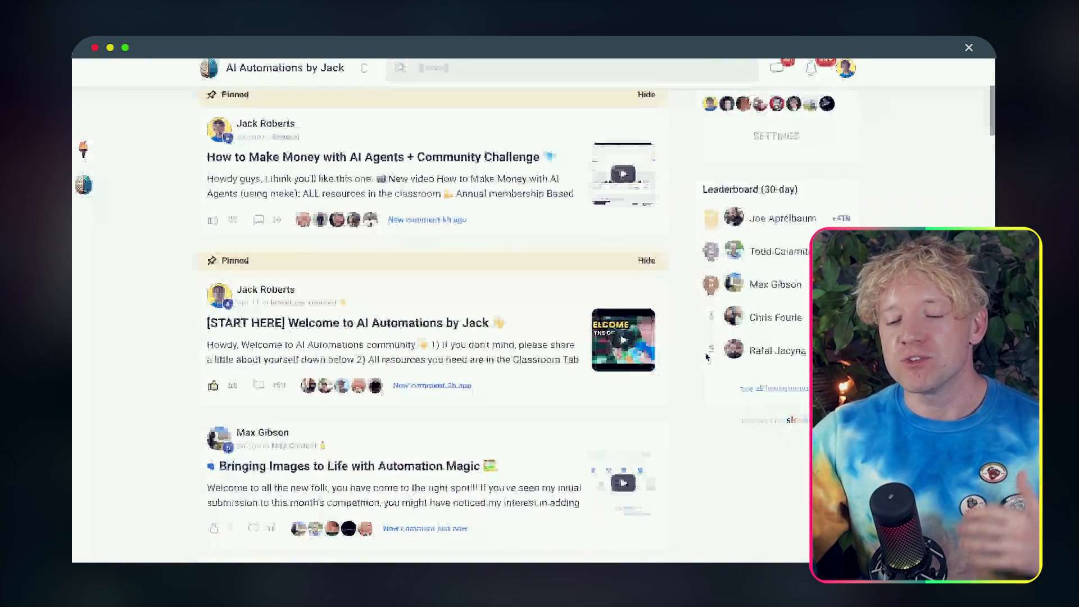
{"action": "scroll", "coordinate": [706, 357], "scroll_direction": "down", "scroll_amount": 6}
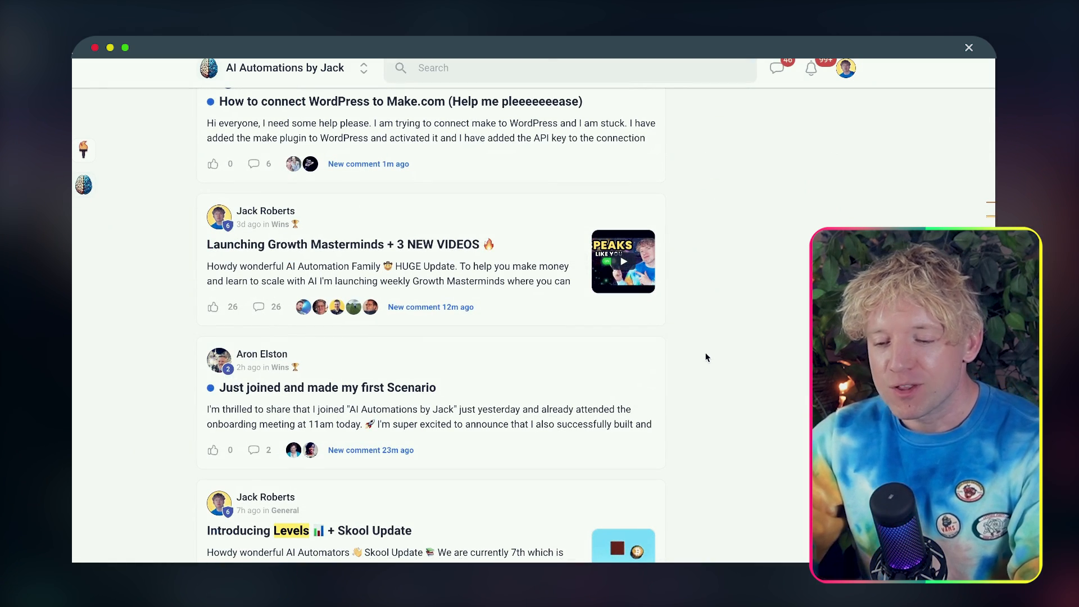
{"action": "scroll", "coordinate": [706, 358], "scroll_direction": "down", "scroll_amount": 5}
{"action": "left_click", "coordinate": [482, 283]}
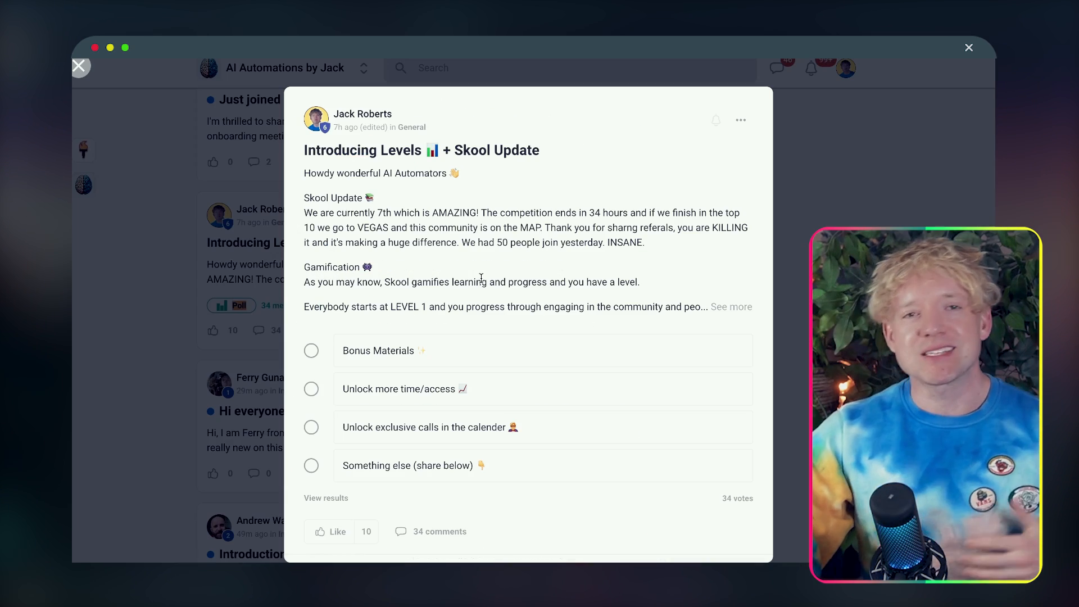
{"action": "left_click", "coordinate": [730, 306]}
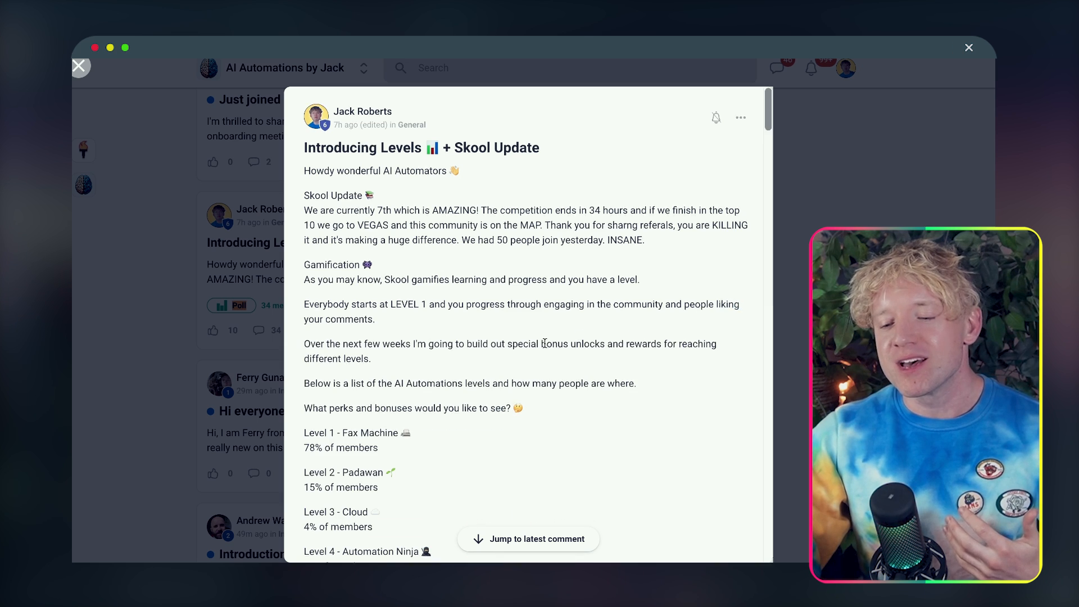
Step: Read through the post's list of levels from Level 1 to Level 9, then close the post
{"action": "mouse_move", "coordinate": [374, 439]}
{"action": "left_mouse_down"}
{"action": "mouse_move", "coordinate": [314, 429]}
{"action": "mouse_move", "coordinate": [358, 430]}
{"action": "left_mouse_up"}
{"action": "left_click", "coordinate": [222, 253]}
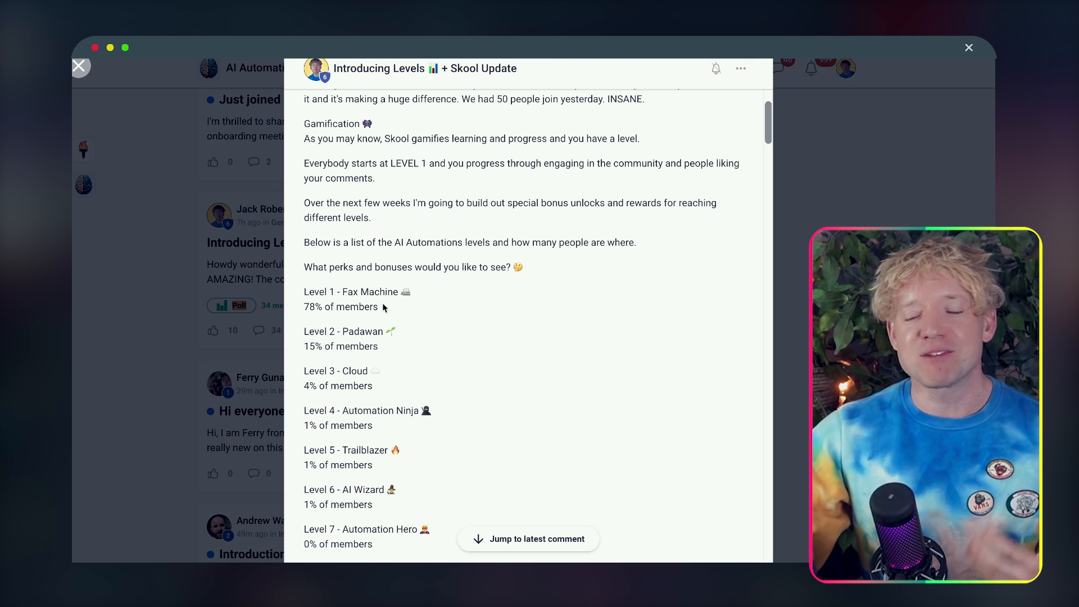
{"action": "scroll", "coordinate": [384, 308], "scroll_direction": "down", "scroll_amount": 4}
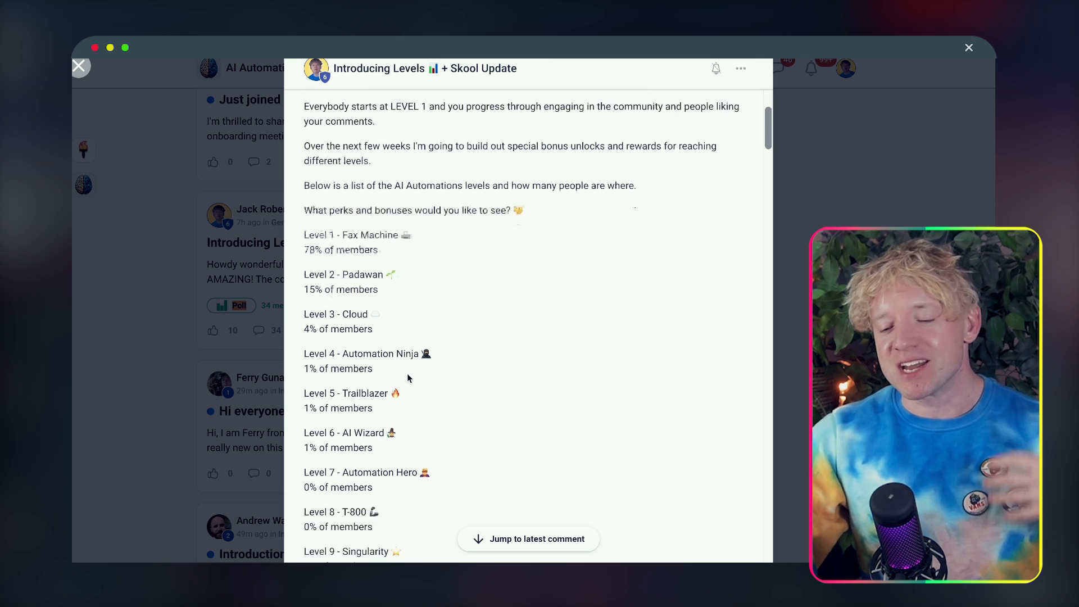
{"action": "left_click_drag", "start_coordinate": [402, 431], "coordinate": [333, 407]}
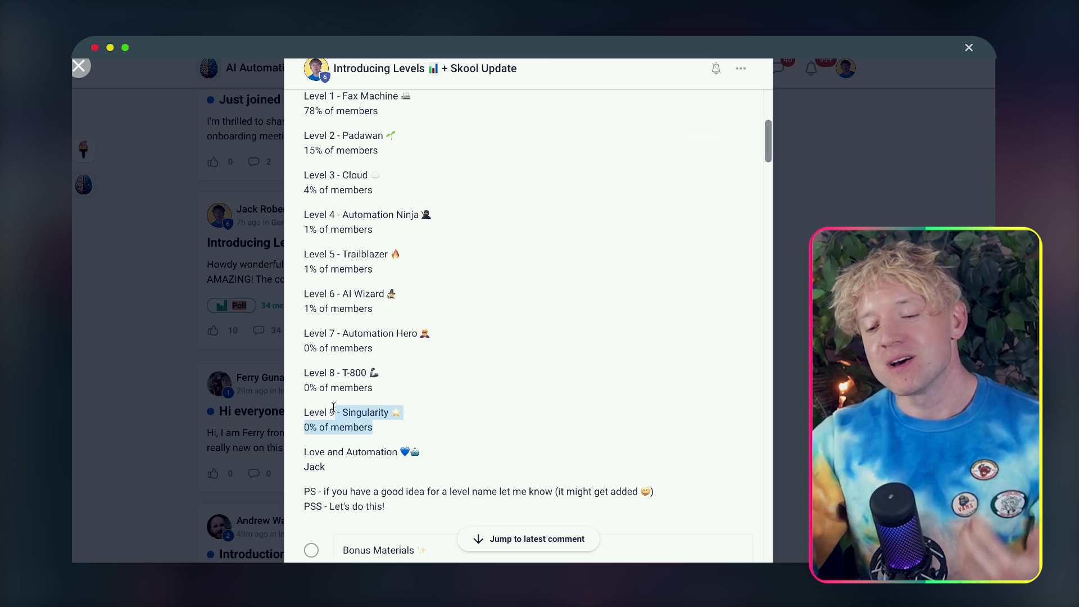
{"action": "left_click", "coordinate": [465, 374]}
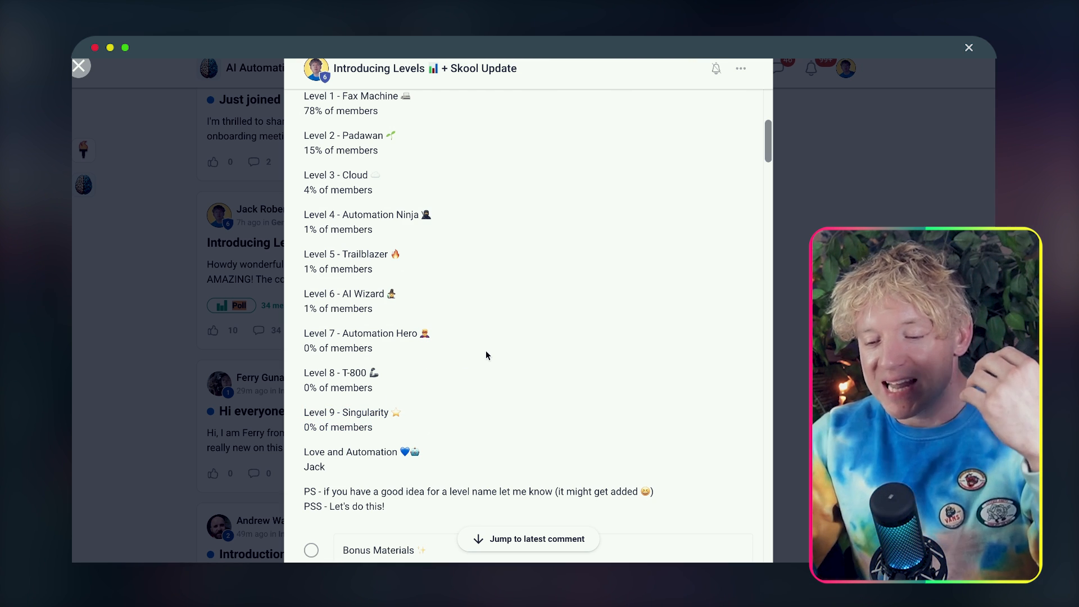
{"action": "left_click_drag", "start_coordinate": [436, 311], "coordinate": [295, 302]}
{"action": "left_click", "coordinate": [491, 325]}
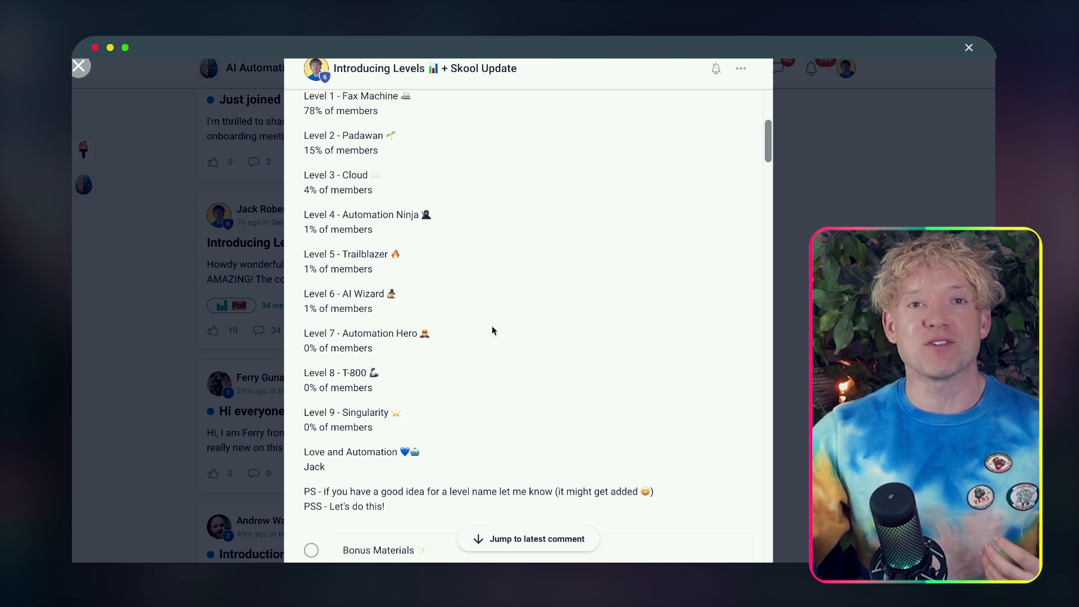
{"action": "scroll", "coordinate": [492, 328], "scroll_direction": "up", "scroll_amount": 2}
{"action": "left_click", "coordinate": [823, 331]}
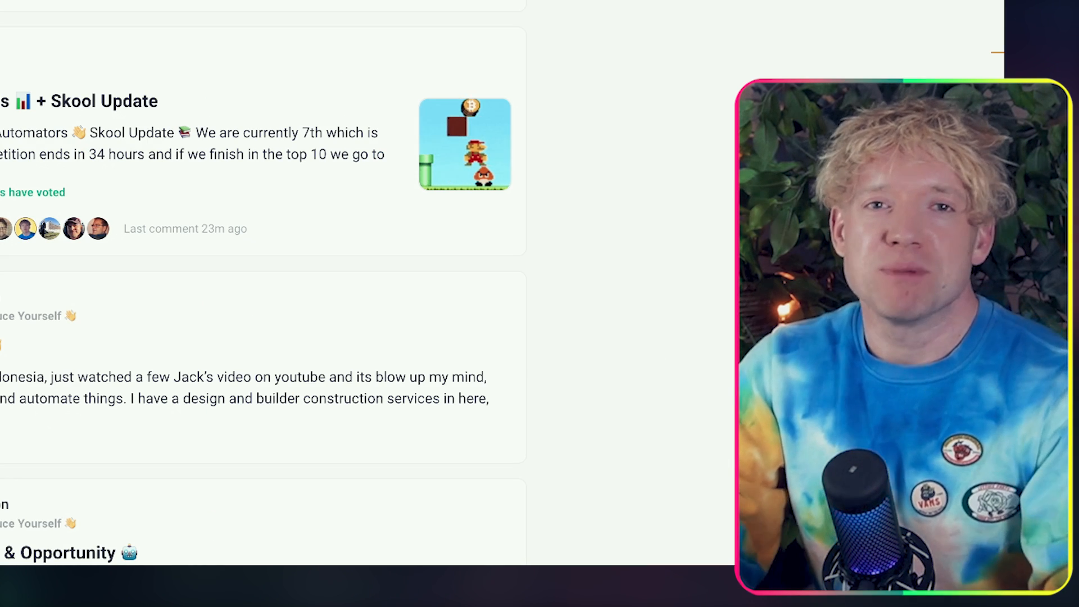
{"action": "scroll", "coordinate": [262, 281], "scroll_direction": "up", "scroll_amount": 10}
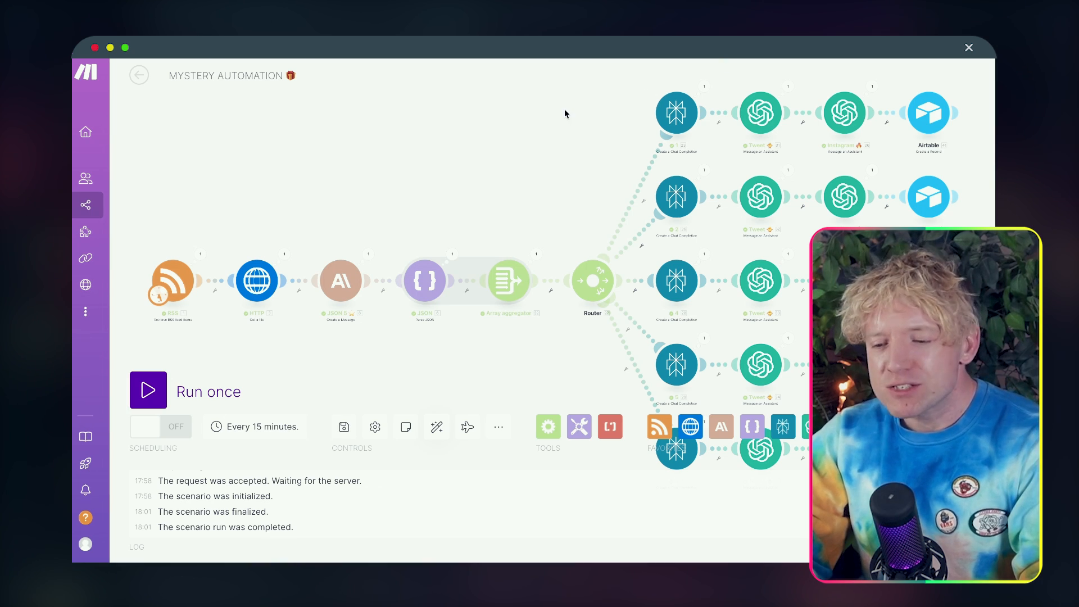
Step: Switch back to the Mystery Automation scenario in Make, look over its modules and auto-align them
{"action": "left_click_drag", "start_coordinate": [515, 116], "coordinate": [508, 101]}
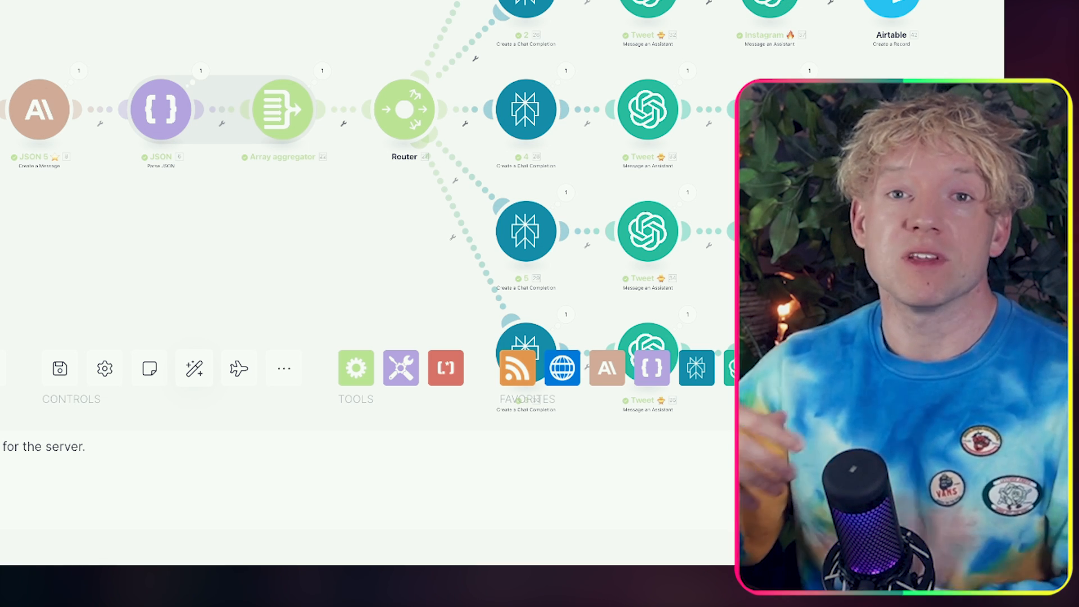
{"action": "left_click_drag", "start_coordinate": [292, 253], "coordinate": [334, 214]}
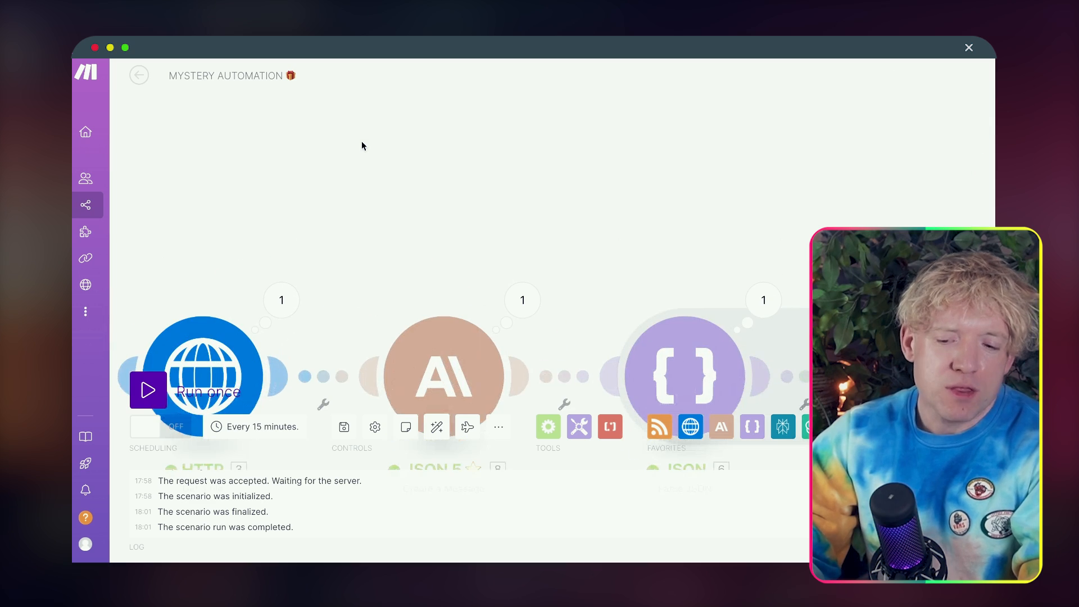
{"action": "left_click_drag", "start_coordinate": [362, 141], "coordinate": [608, 95]}
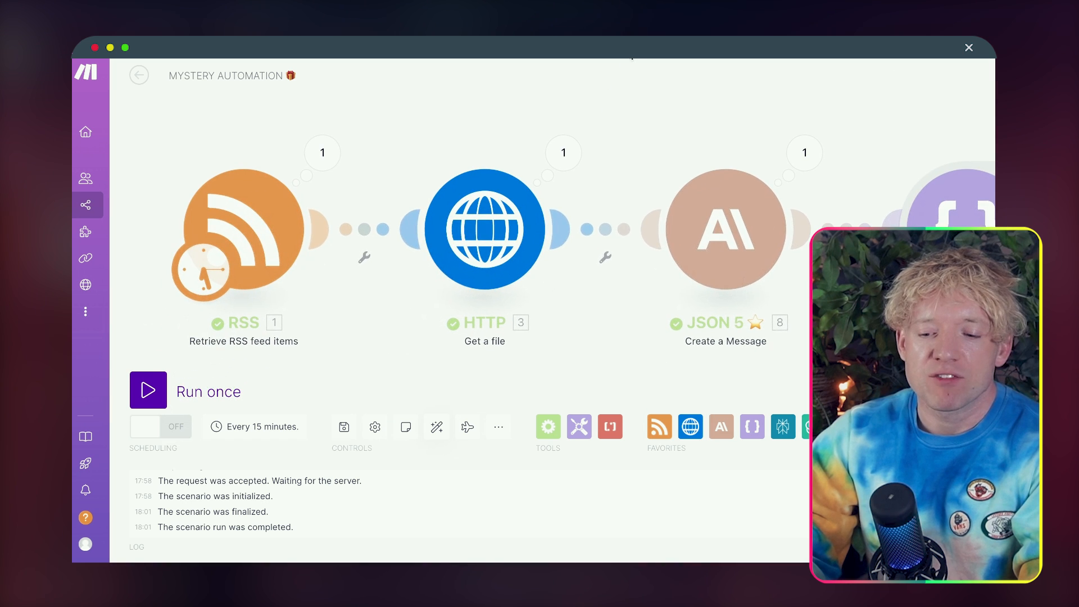
{"action": "left_click", "coordinate": [437, 427]}
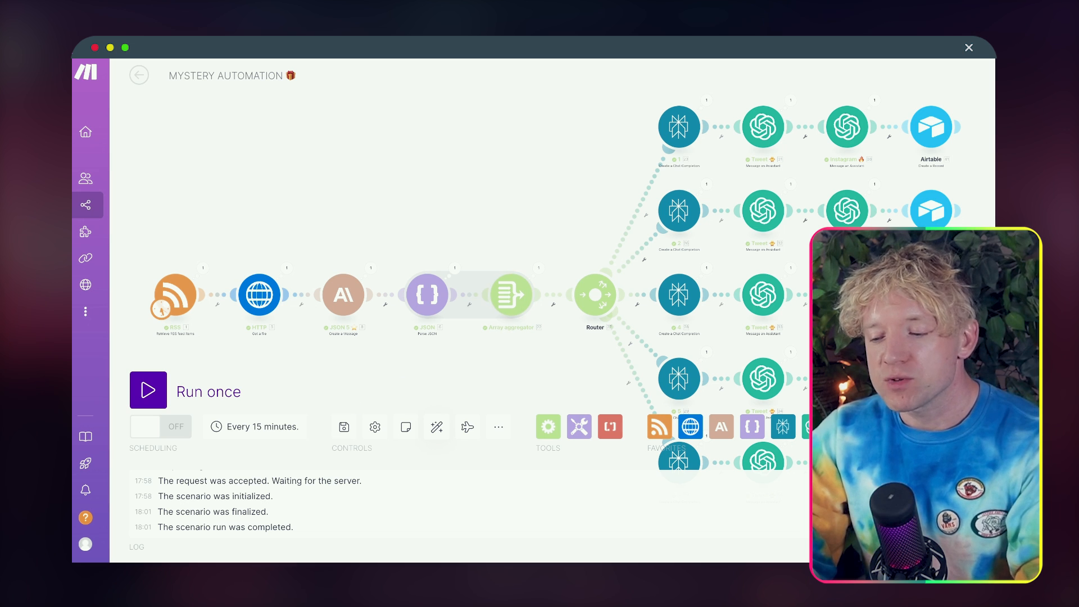
Step: Add a WordPress Watch Posts module to the scenario and place it unconnected above the JSON module
{"action": "type", "text": "word"}
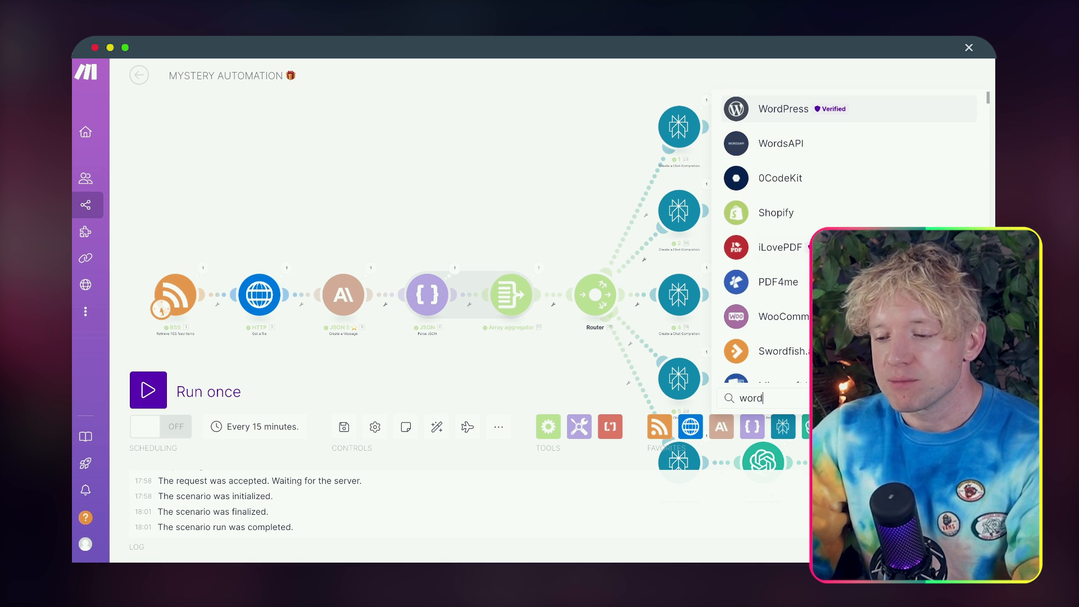
{"action": "left_click", "coordinate": [917, 101]}
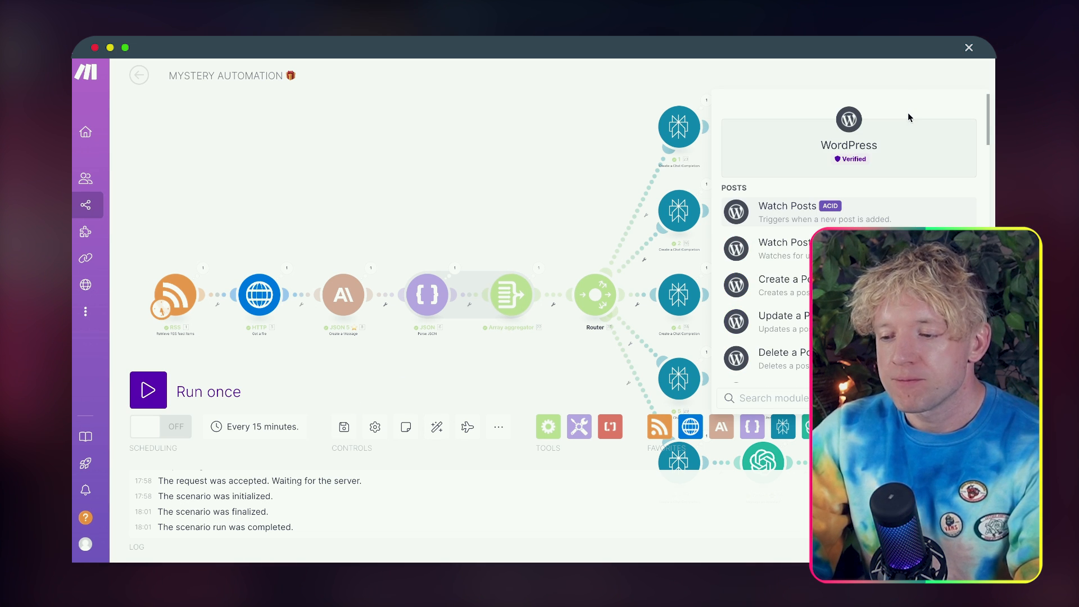
{"action": "left_click", "coordinate": [794, 213]}
{"action": "left_click_drag", "start_coordinate": [788, 224], "coordinate": [393, 149]}
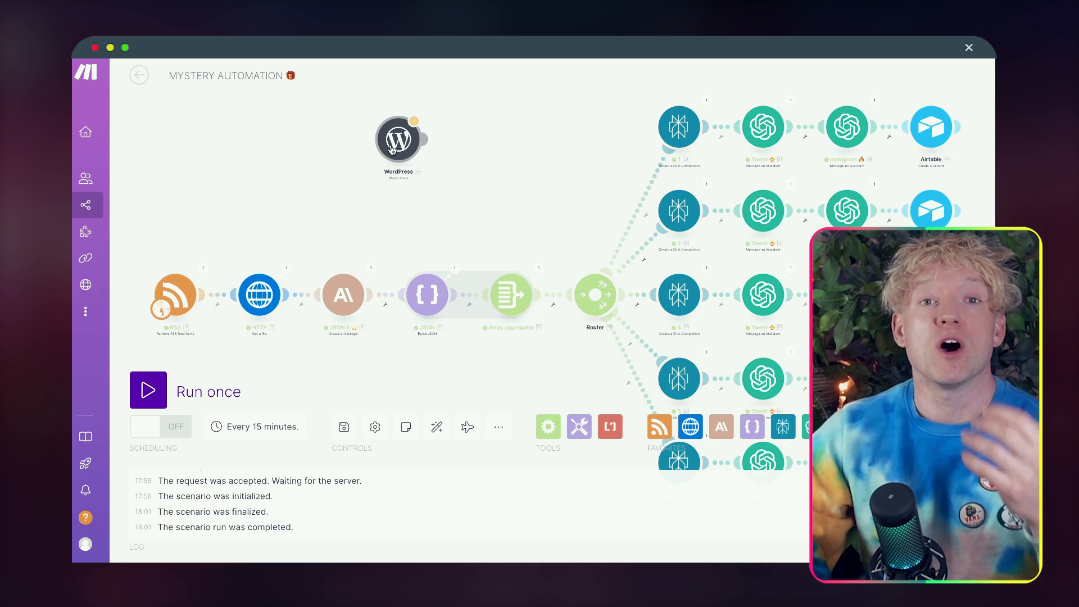
Step: Delete the unconnected WordPress module from the scenario
{"action": "right_click", "coordinate": [398, 140]}
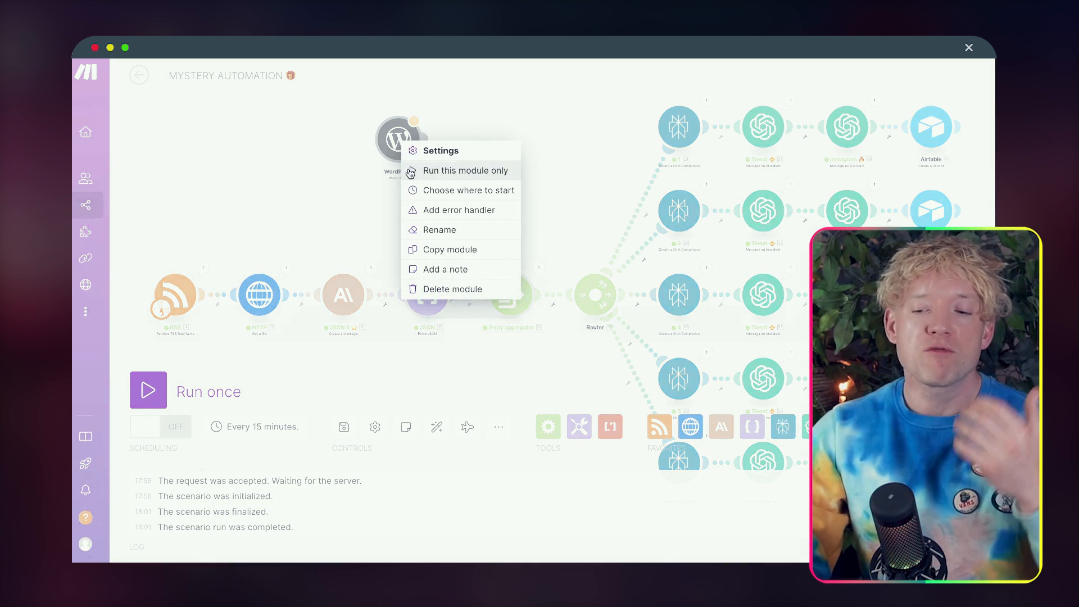
{"action": "left_click", "coordinate": [448, 287]}
{"action": "left_click_drag", "start_coordinate": [416, 192], "coordinate": [392, 170]}
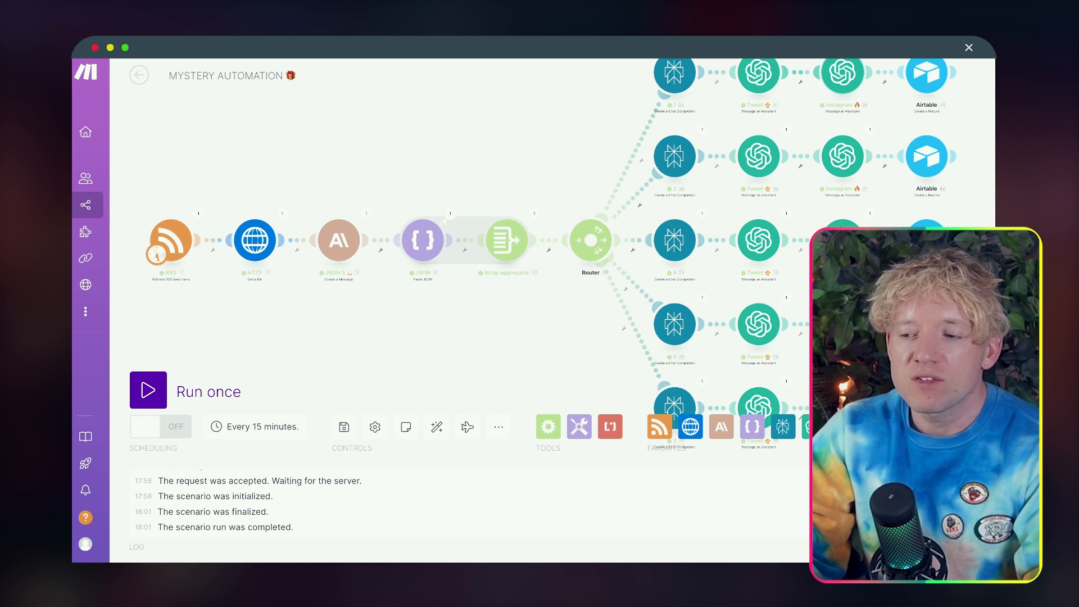
Step: Open RSS.app in a duplicated browser tab and look over the RSS feed types in its RSS Generator
{"action": "right_click", "coordinate": [731, 23]}
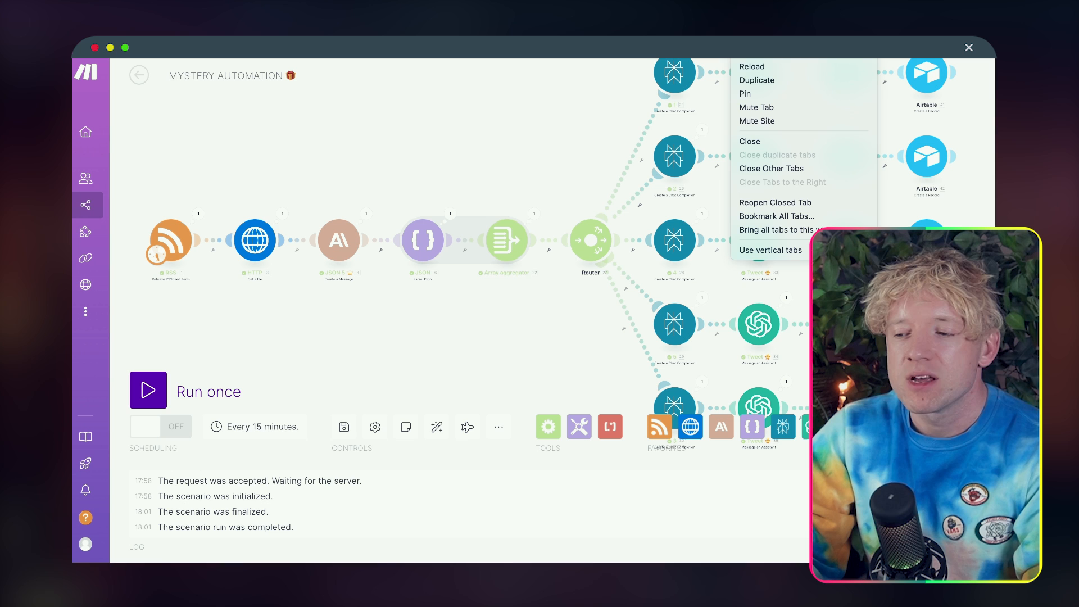
{"action": "left_click", "coordinate": [820, 80]}
{"action": "type", "text": "rss"}
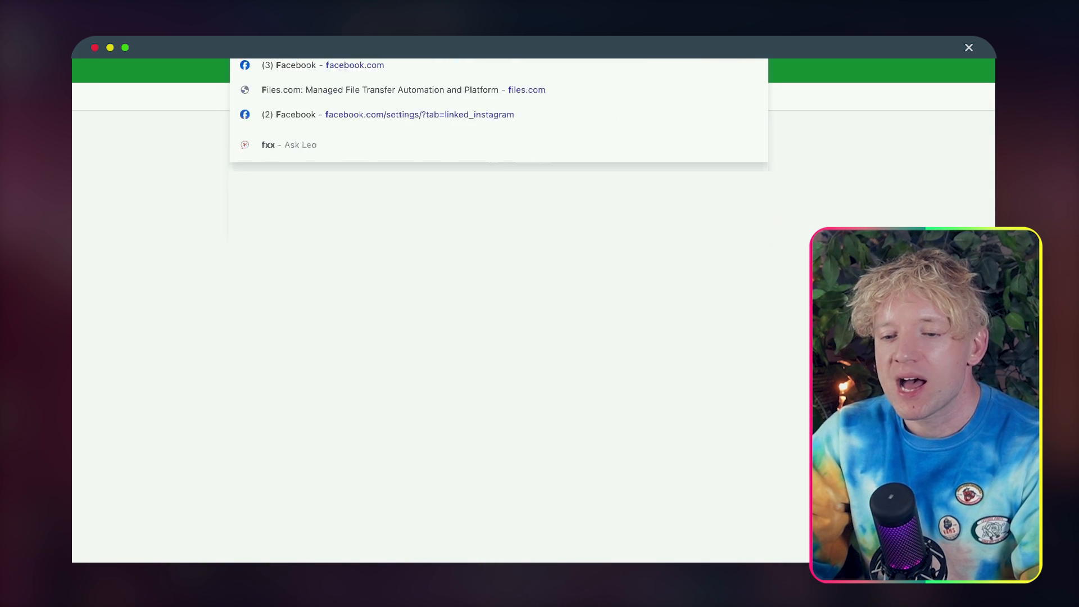
{"action": "key", "text": "Return"}
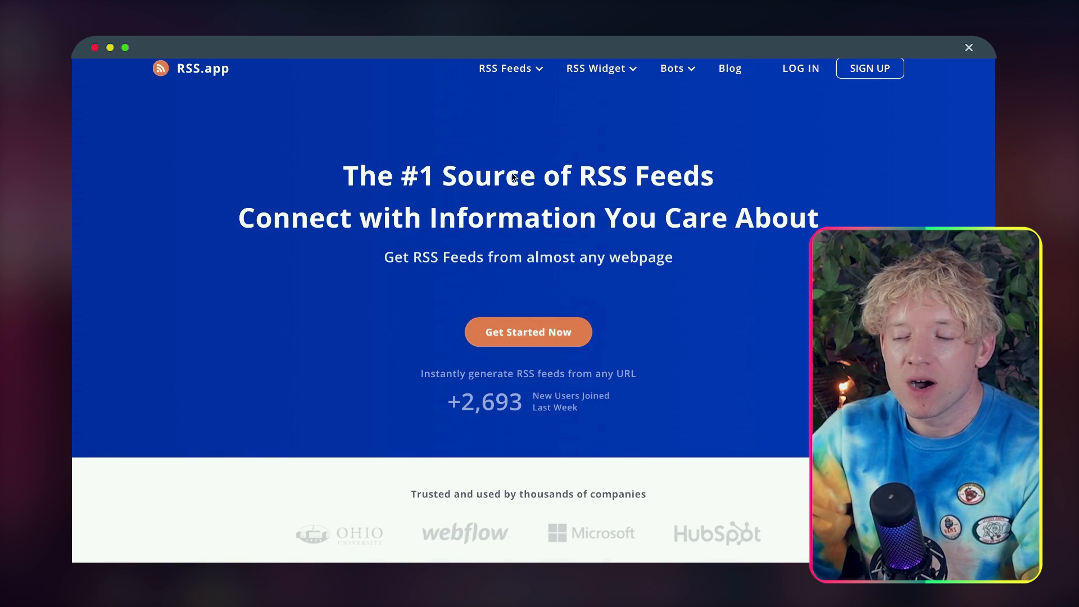
{"action": "left_click", "coordinate": [522, 331]}
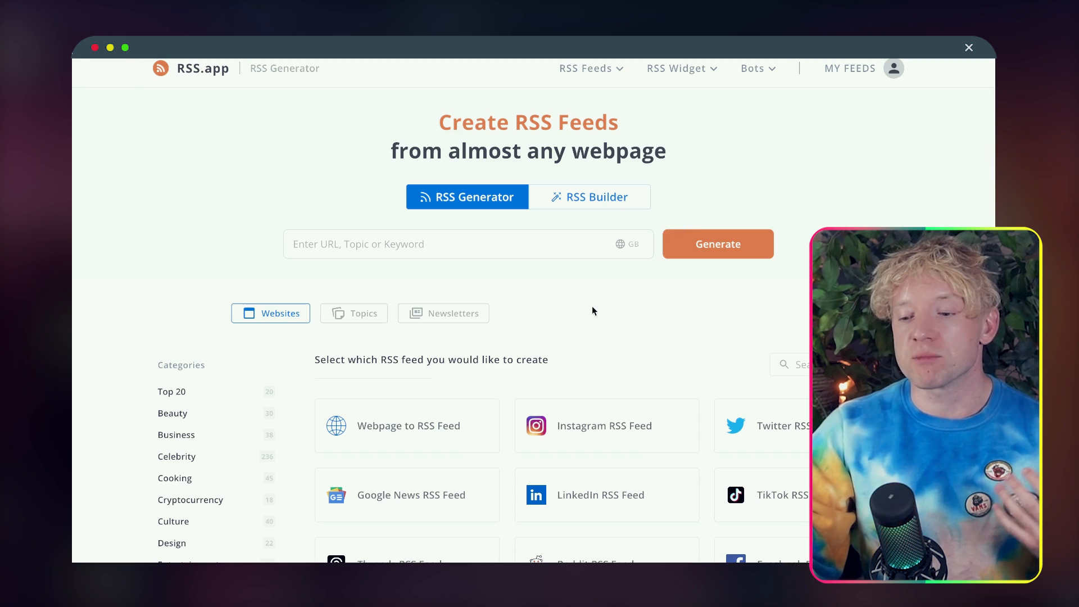
{"action": "scroll", "coordinate": [579, 325], "scroll_direction": "down", "scroll_amount": 1}
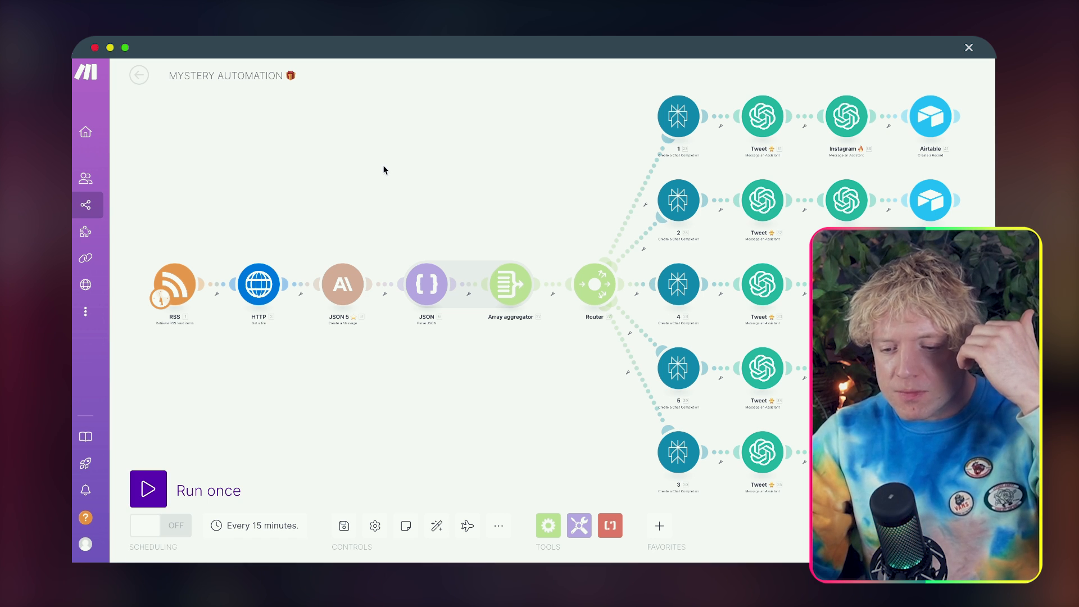
Step: Examine the Mystery Automation scenario's modules and router branches, along with the Perplexity home page and an Airtable base
{"action": "left_click_drag", "start_coordinate": [384, 170], "coordinate": [330, 154]}
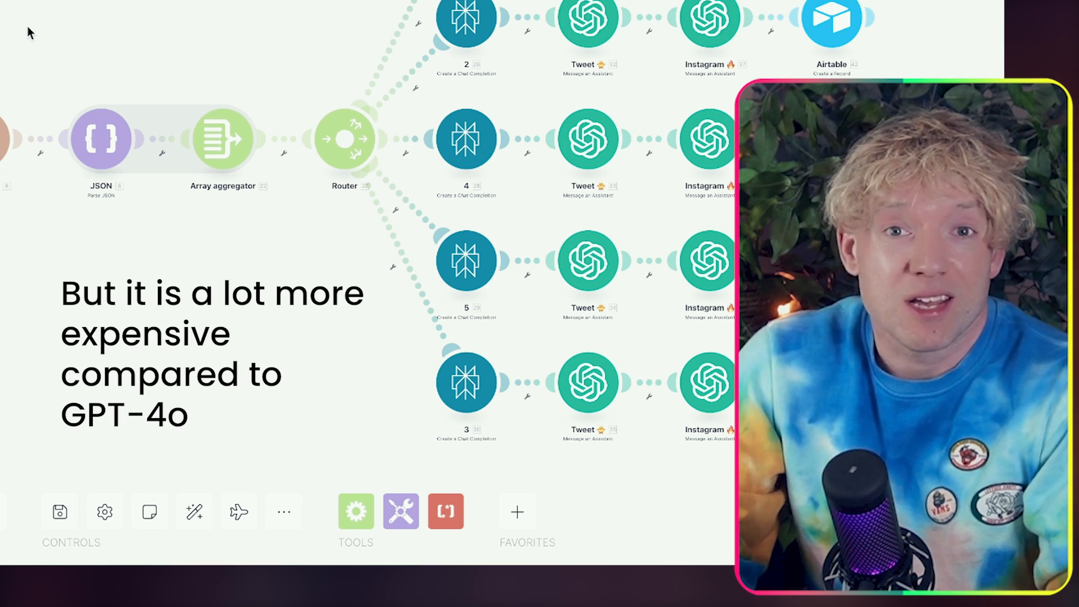
{"action": "left_click_drag", "start_coordinate": [4, 72], "coordinate": [41, 65]}
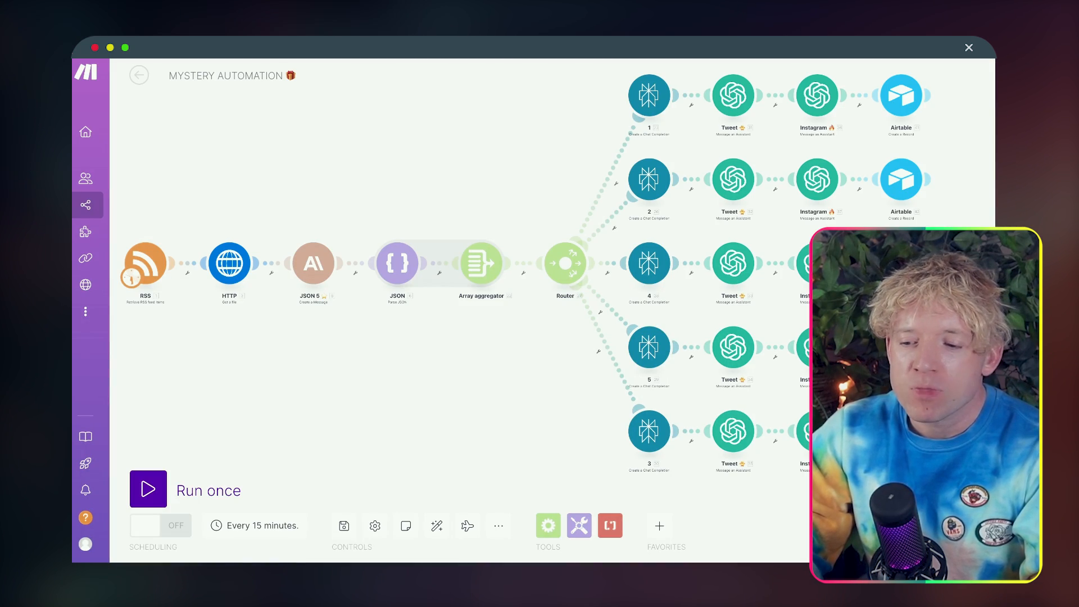
{"action": "left_click_drag", "start_coordinate": [509, 163], "coordinate": [348, 184]}
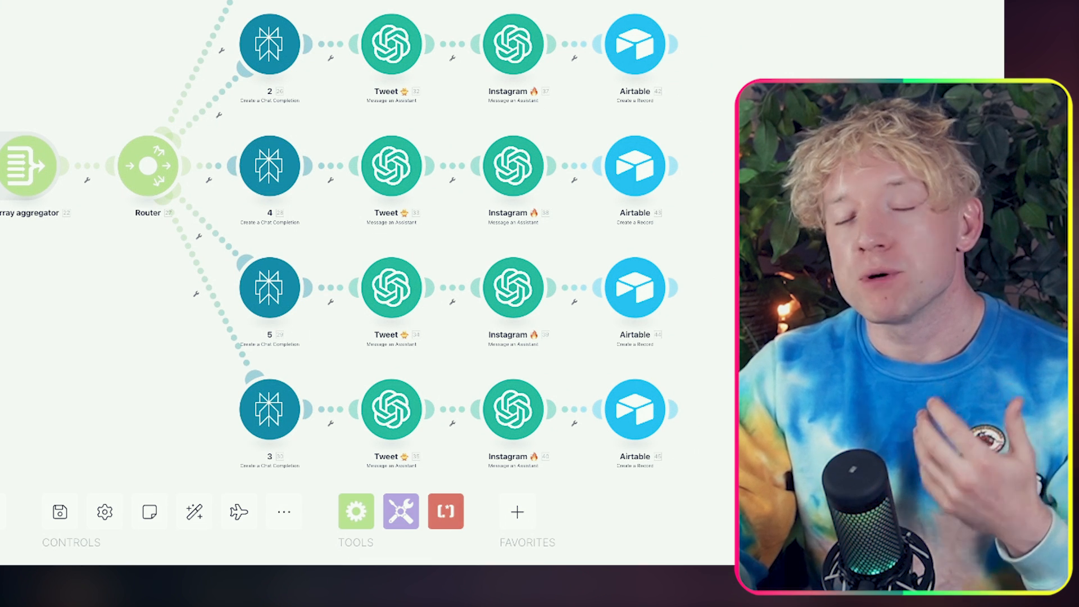
{"action": "right_click", "coordinate": [619, 0]}
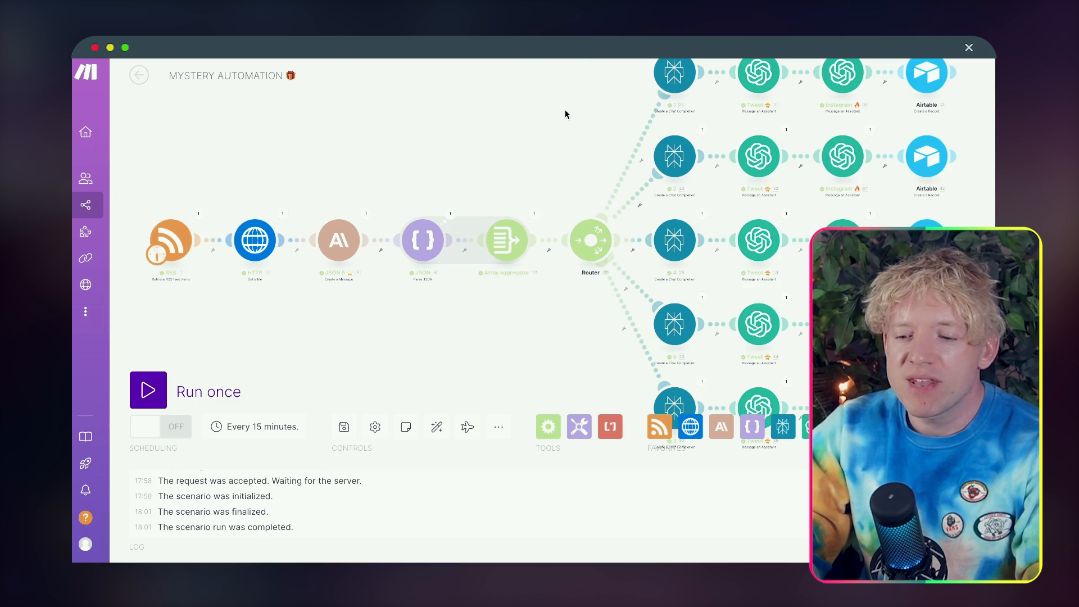
{"action": "left_click_drag", "start_coordinate": [566, 113], "coordinate": [368, 183]}
{"action": "left_click_drag", "start_coordinate": [810, 150], "coordinate": [747, 151]}
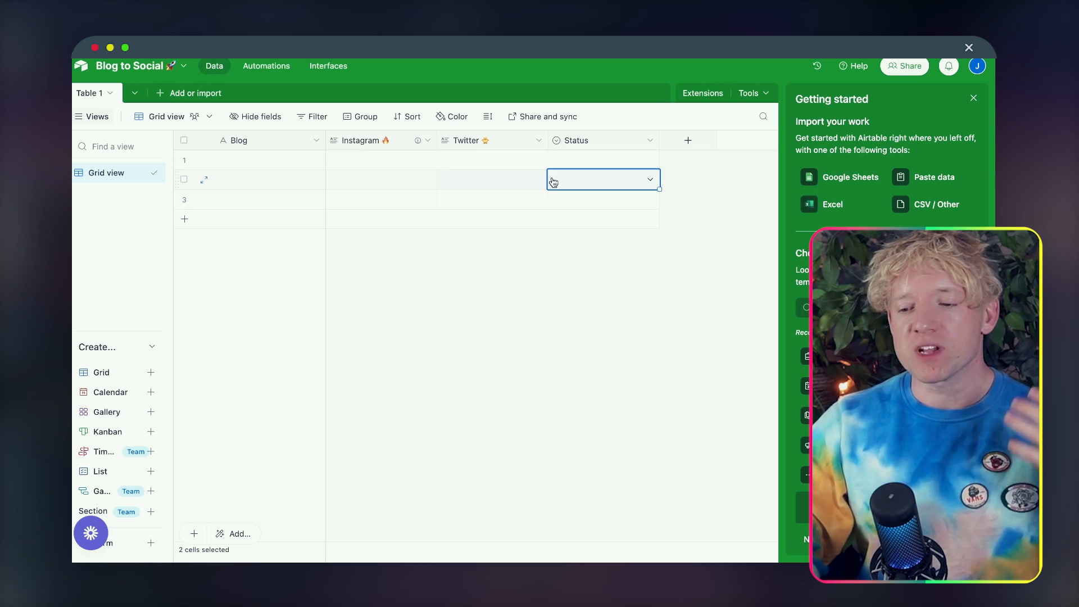
{"action": "left_click", "coordinate": [508, 181]}
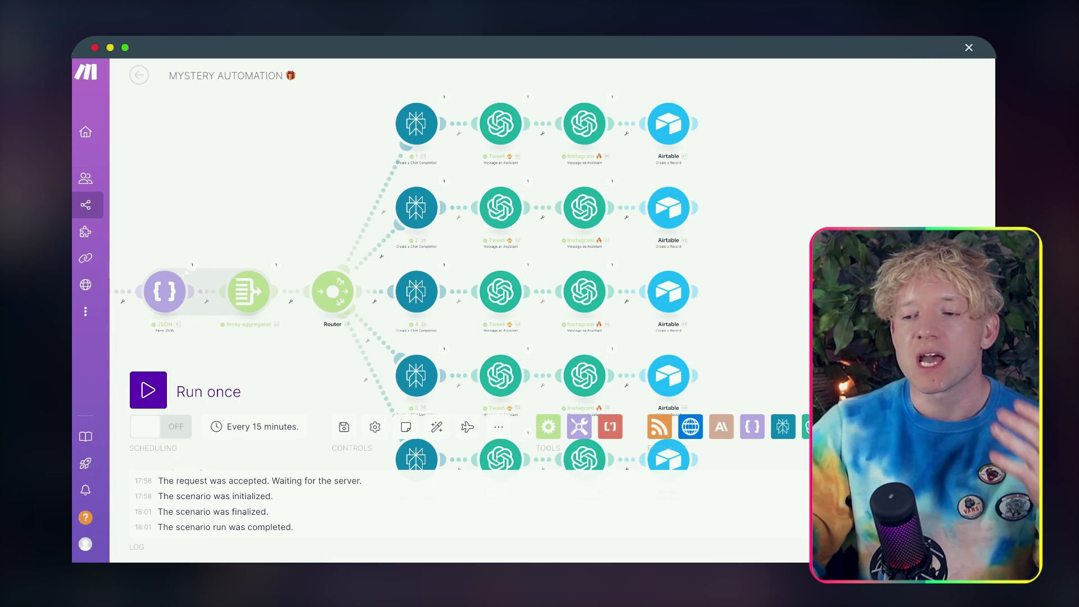
{"action": "left_click_drag", "start_coordinate": [810, 187], "coordinate": [906, 176]}
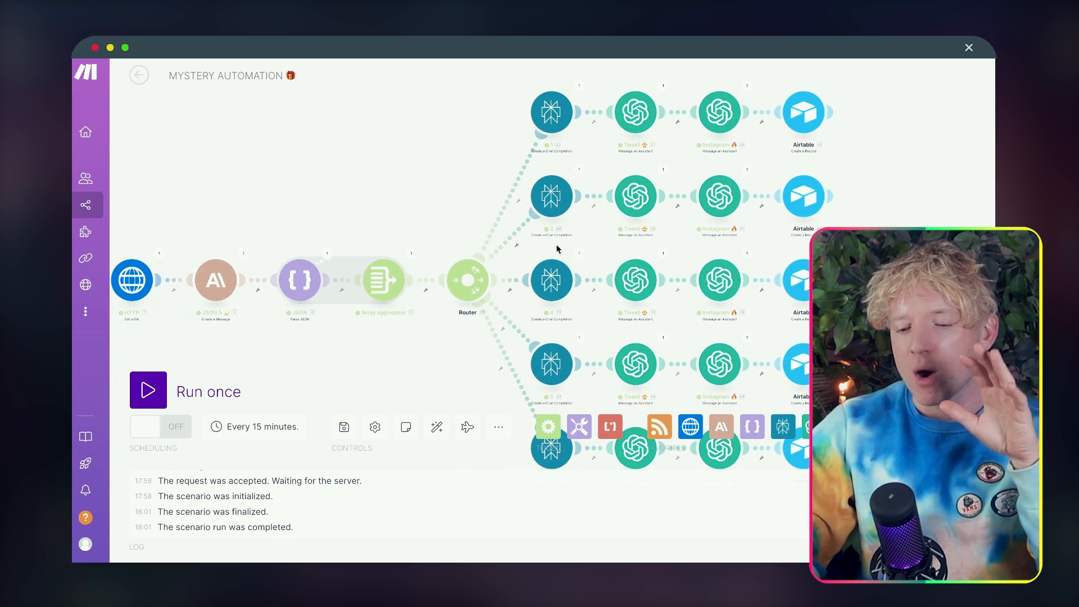
{"action": "left_click_drag", "start_coordinate": [409, 206], "coordinate": [539, 187]}
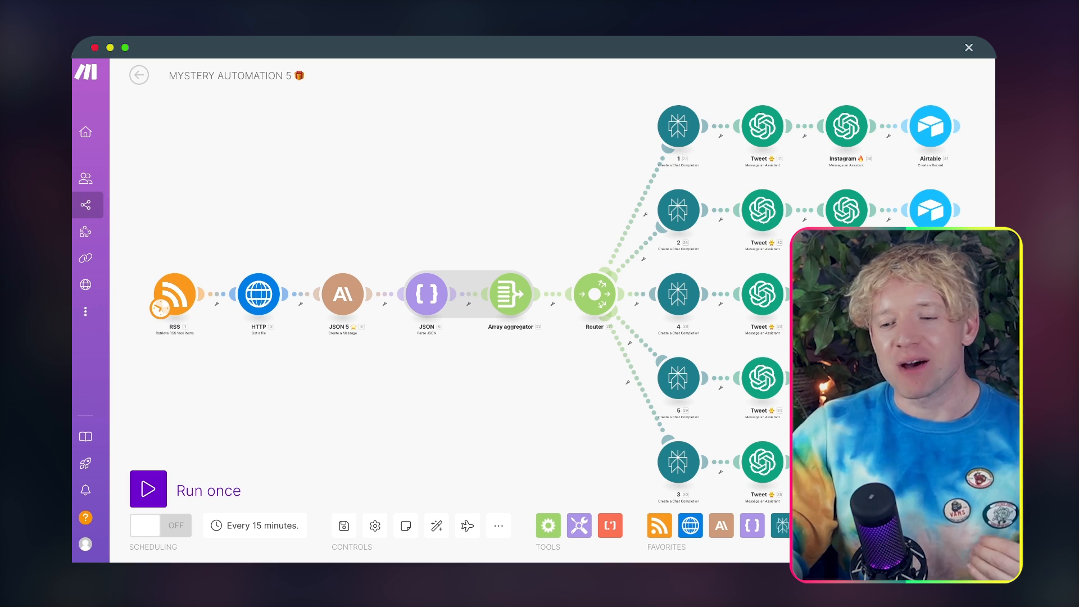
Step: Run the Mystery Automation 5 scenario once and follow its progress from the RSS module to the router
{"action": "left_click", "coordinate": [148, 489]}
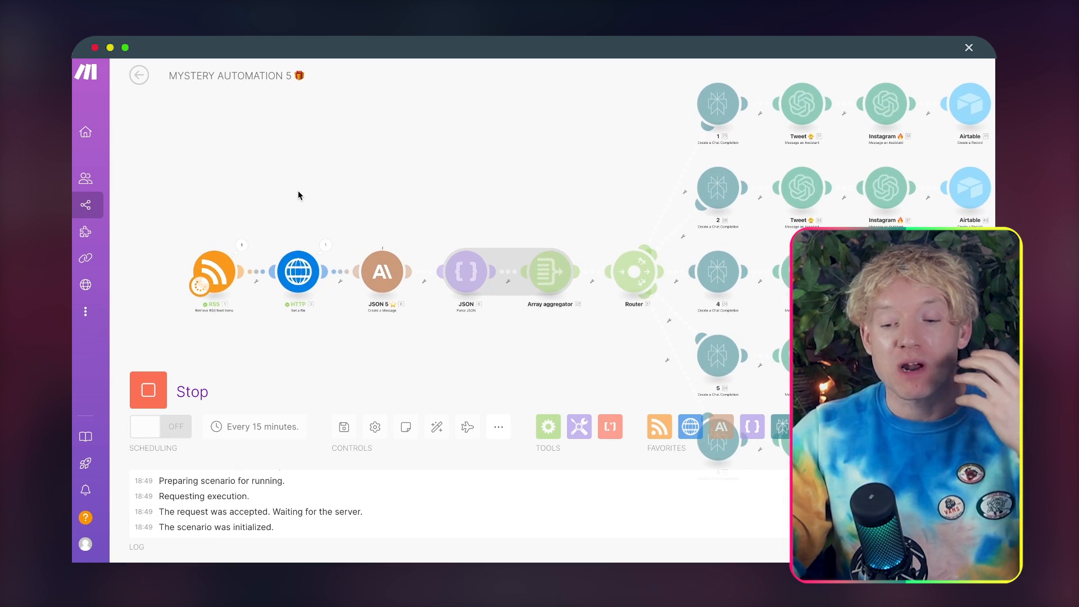
{"action": "scroll", "coordinate": [298, 192], "scroll_direction": "up", "scroll_amount": 5}
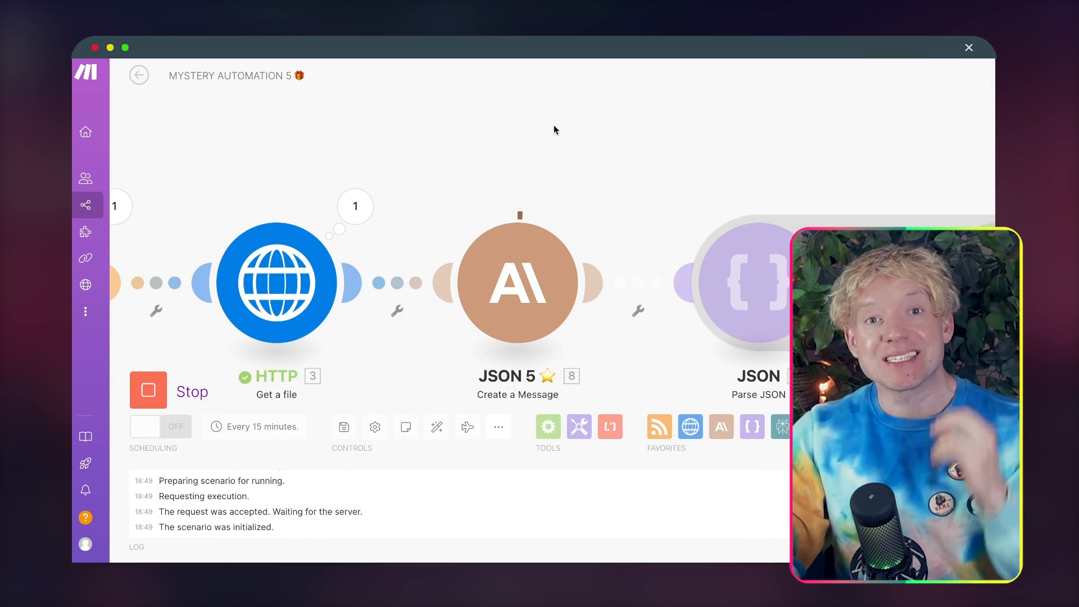
{"action": "left_click_drag", "start_coordinate": [653, 105], "coordinate": [592, 83]}
{"action": "scroll", "coordinate": [541, 78], "scroll_direction": "down", "scroll_amount": 3}
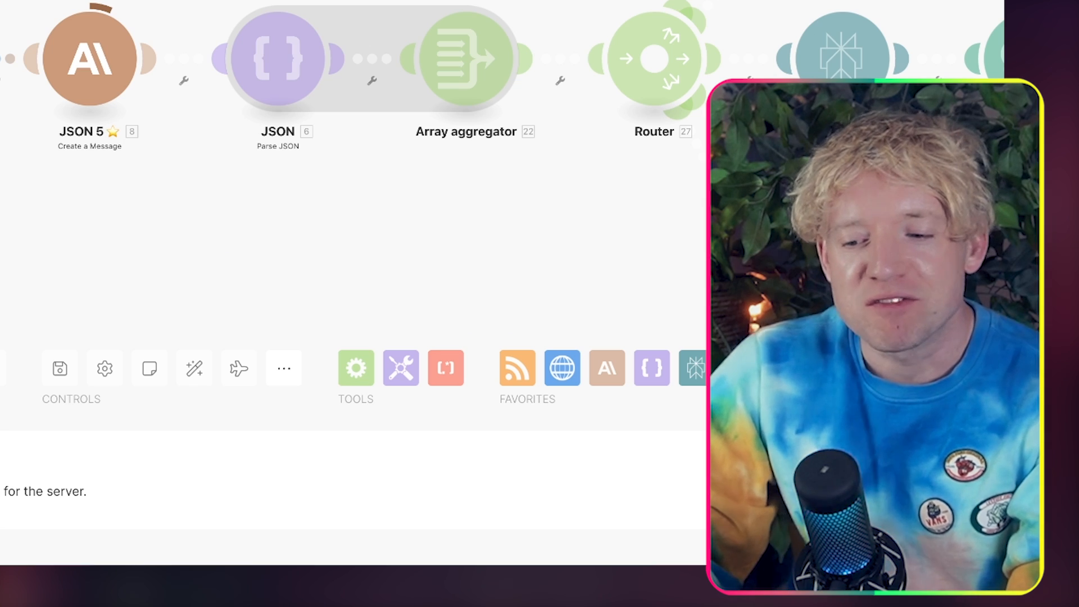
{"action": "left_click_drag", "start_coordinate": [747, 124], "coordinate": [784, 122]}
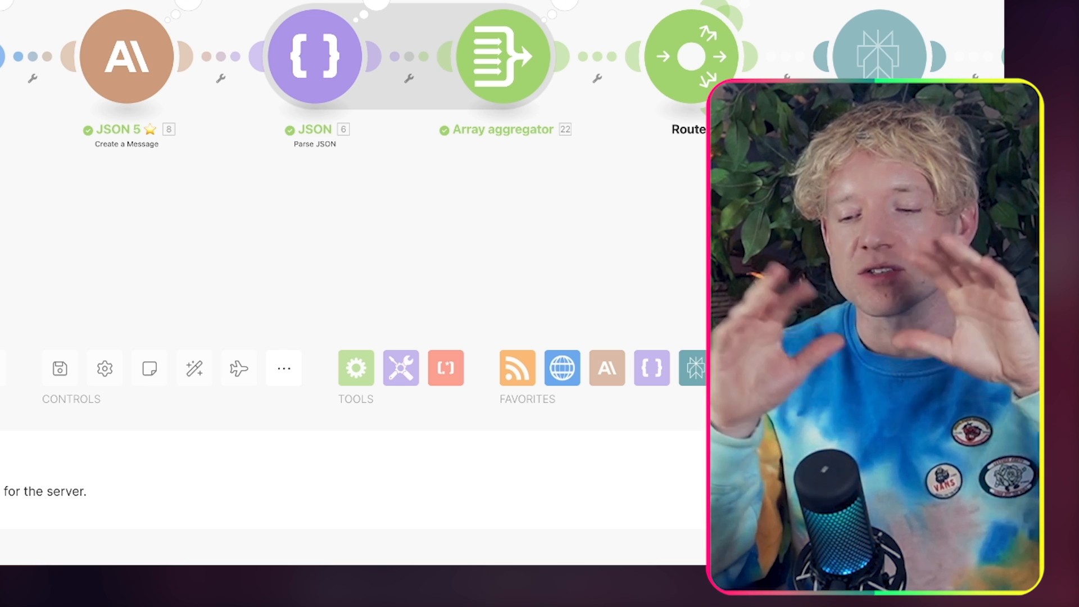
{"action": "left_click_drag", "start_coordinate": [877, 235], "coordinate": [816, 236]}
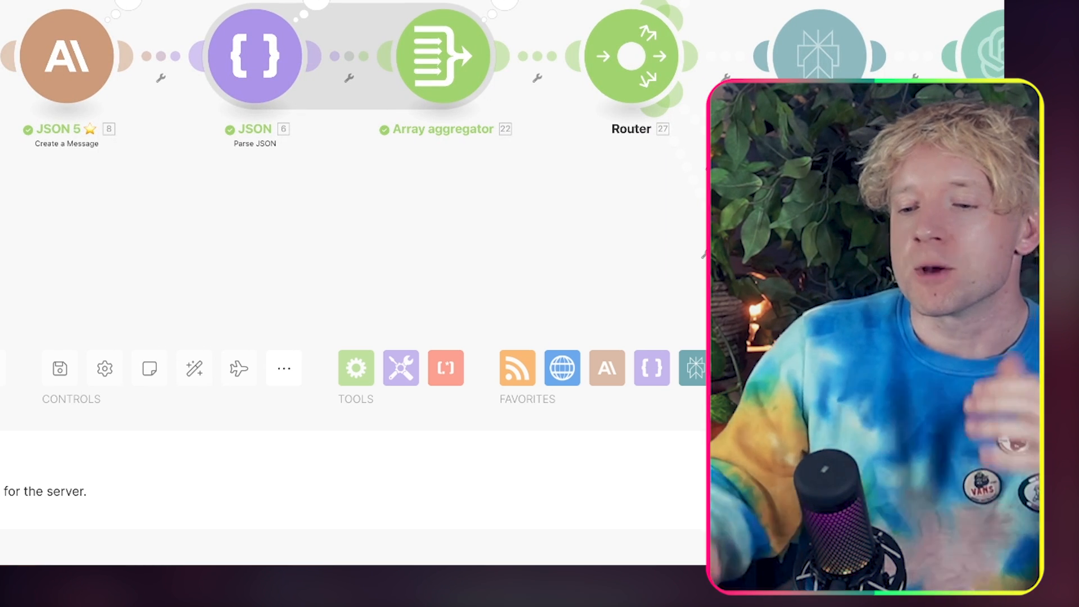
Step: Follow the running scenario through the router into the Perplexity, Tweet and Instagram modules of its branches
{"action": "scroll", "coordinate": [356, 56], "scroll_direction": "down", "scroll_amount": 5}
{"action": "scroll", "coordinate": [359, 56], "scroll_direction": "up", "scroll_amount": 5}
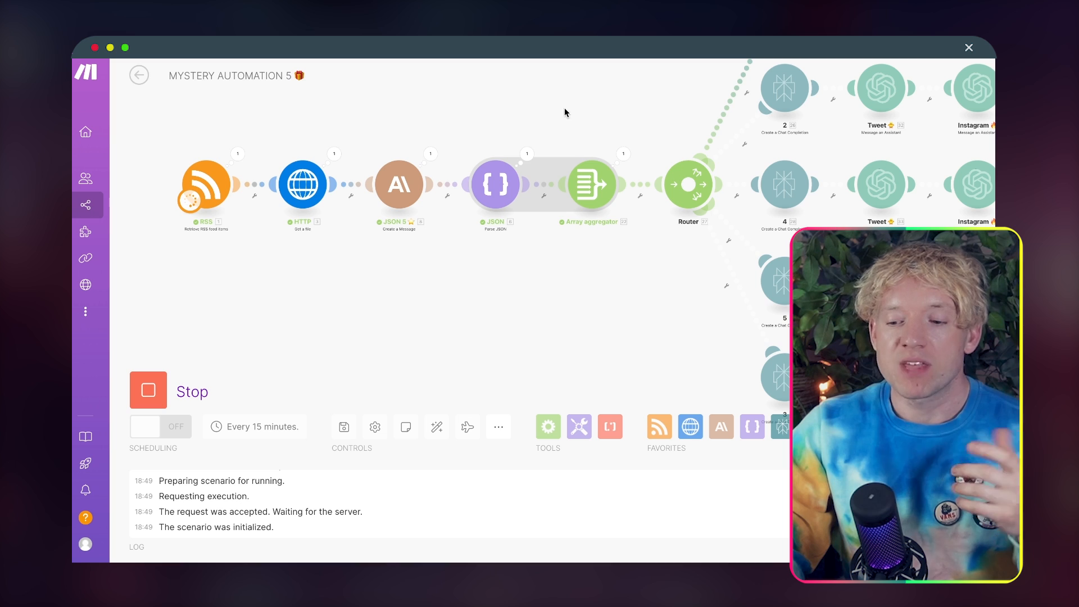
{"action": "left_click_drag", "start_coordinate": [564, 107], "coordinate": [550, 108]}
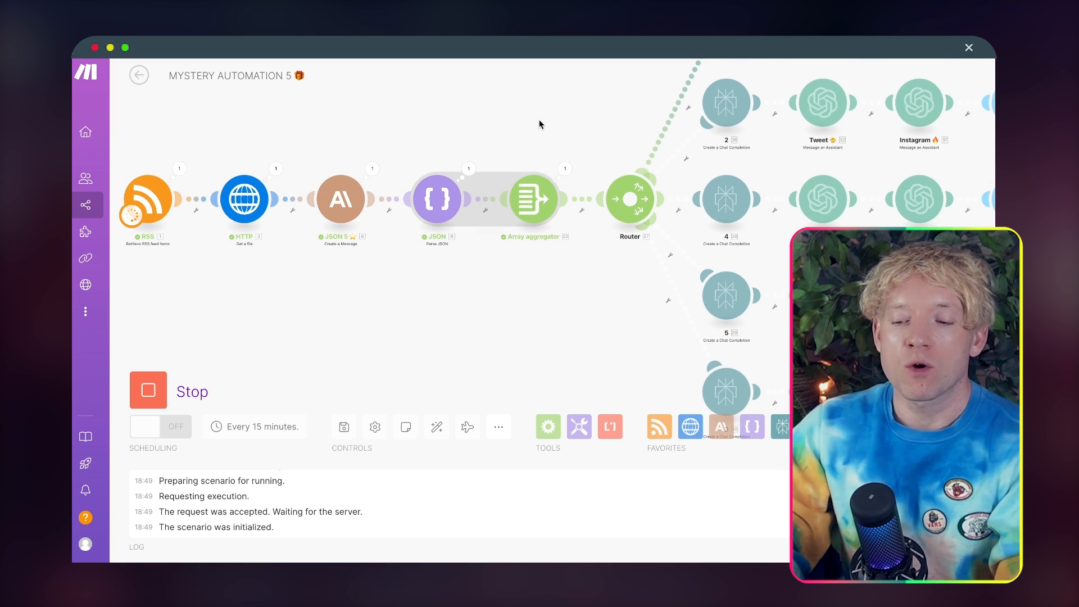
{"action": "scroll", "coordinate": [413, 224], "scroll_direction": "up", "scroll_amount": 3}
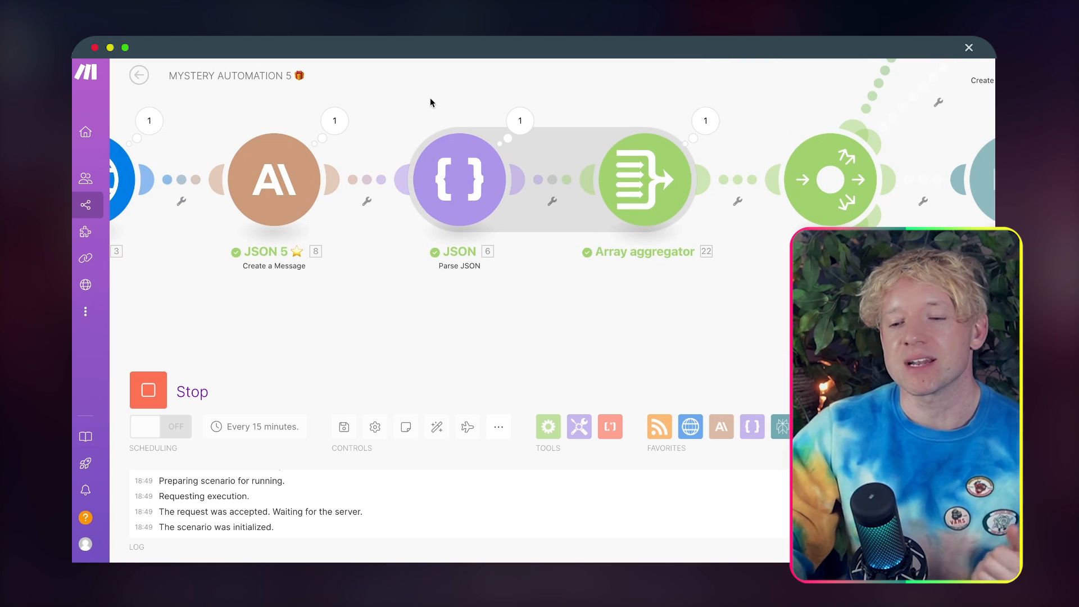
{"action": "left_click_drag", "start_coordinate": [430, 102], "coordinate": [382, 116]}
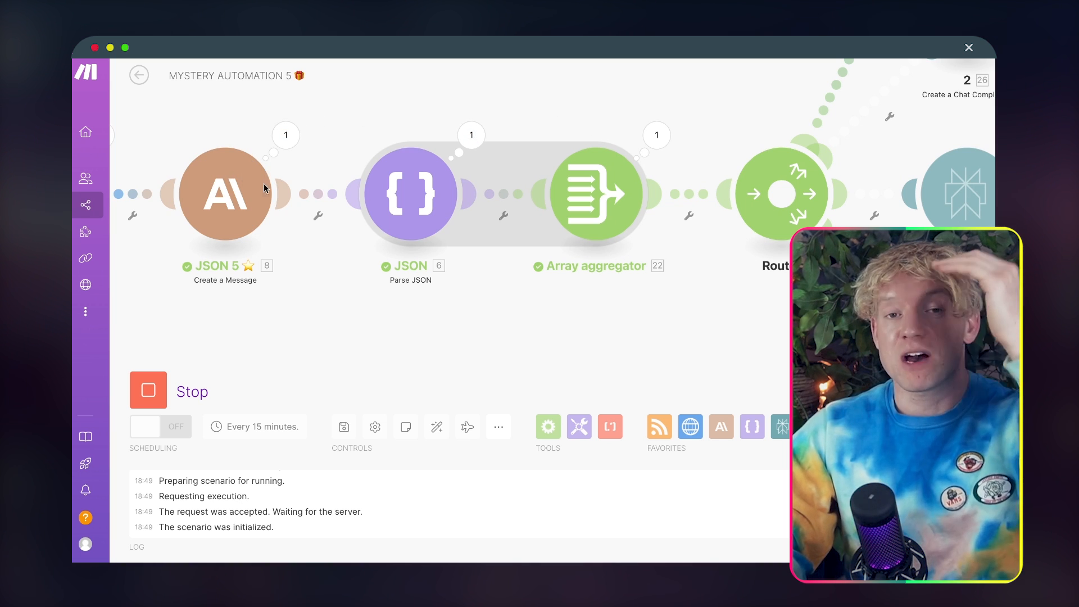
{"action": "scroll", "coordinate": [346, 197], "scroll_direction": "down", "scroll_amount": 6}
{"action": "scroll", "coordinate": [523, 174], "scroll_direction": "up", "scroll_amount": 4}
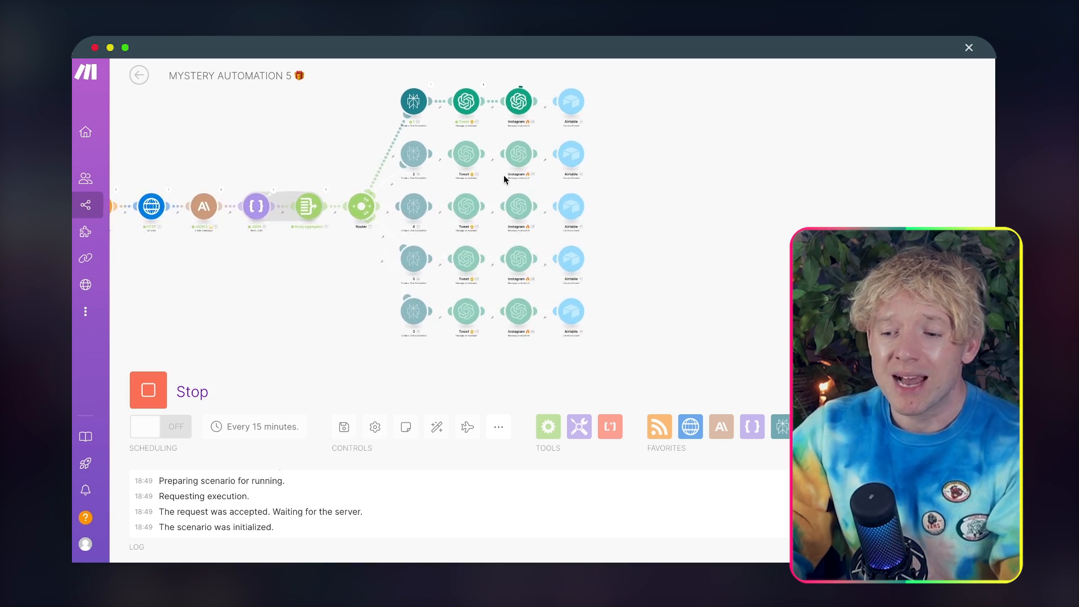
{"action": "scroll", "coordinate": [499, 178], "scroll_direction": "up", "scroll_amount": 5}
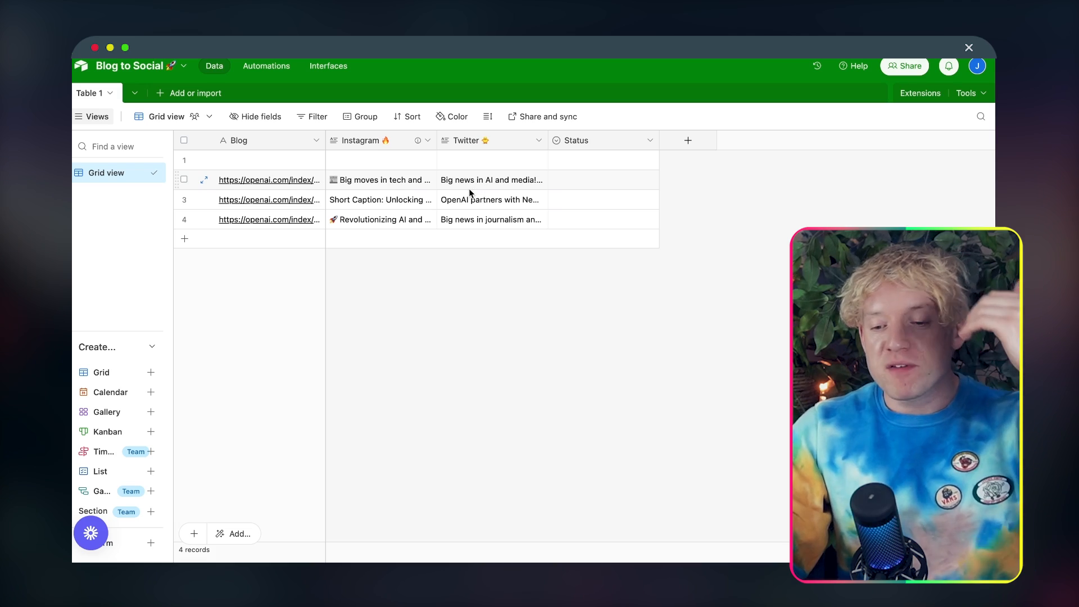
Step: Expand the News Corp and OpenAI record in the Blog to Social table and read its Instagram caption, hashtags and Twitter text
{"action": "left_click", "coordinate": [204, 179]}
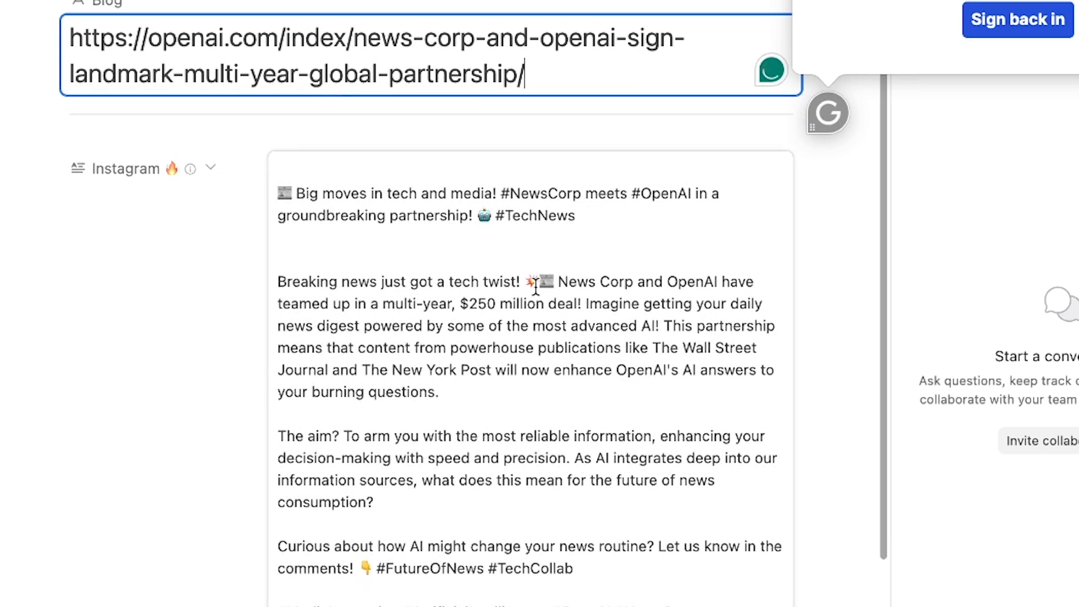
{"action": "scroll", "coordinate": [535, 287], "scroll_direction": "down", "scroll_amount": 2}
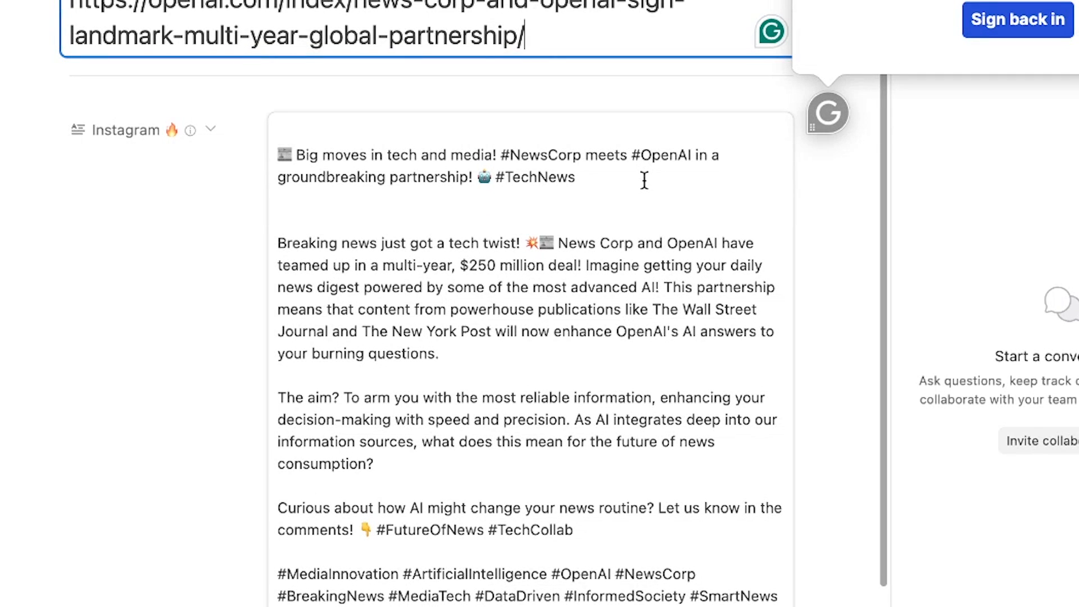
{"action": "scroll", "coordinate": [644, 180], "scroll_direction": "down", "scroll_amount": 10}
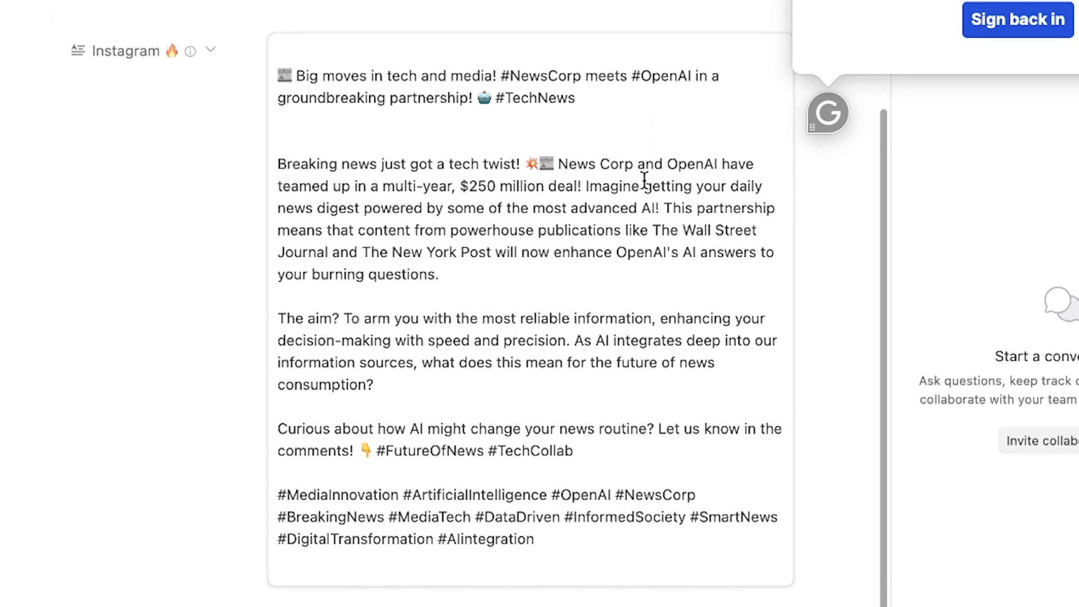
{"action": "left_click_drag", "start_coordinate": [537, 422], "coordinate": [419, 368]}
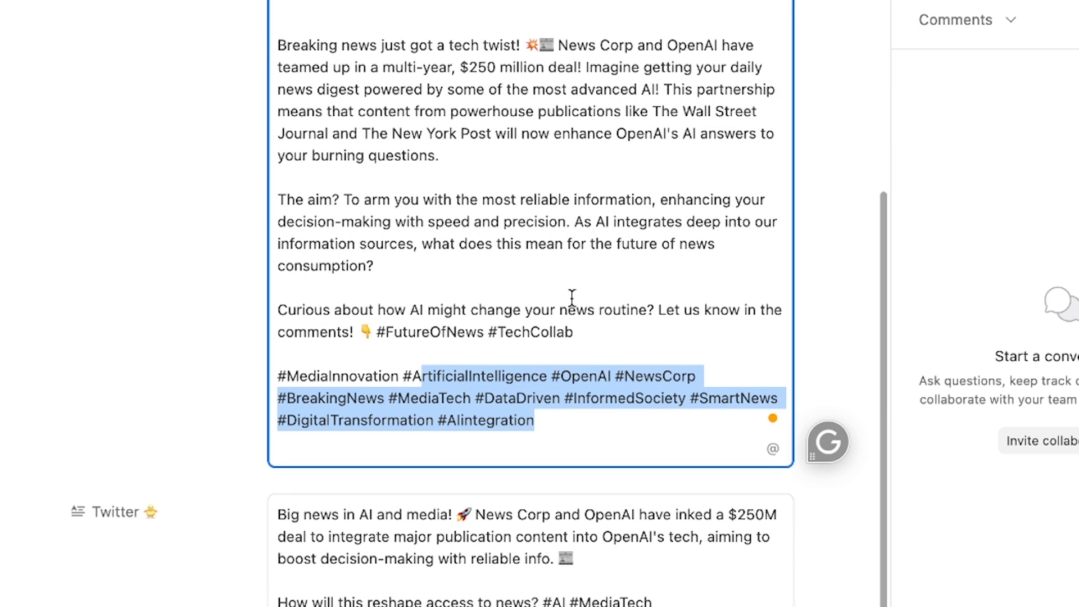
{"action": "scroll", "coordinate": [573, 299], "scroll_direction": "down", "scroll_amount": 2}
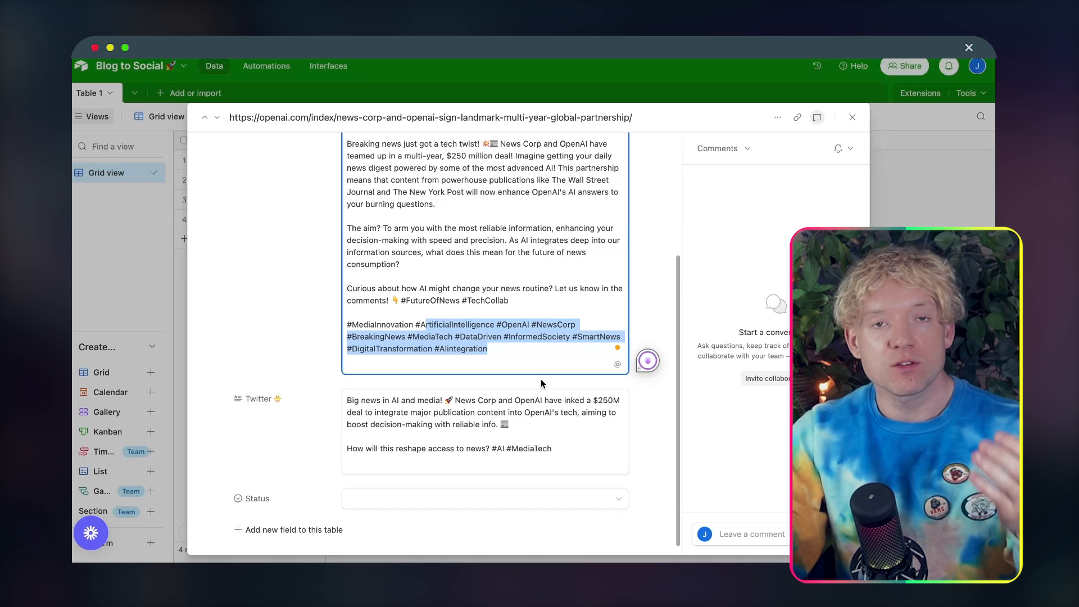
{"action": "left_click", "coordinate": [543, 417]}
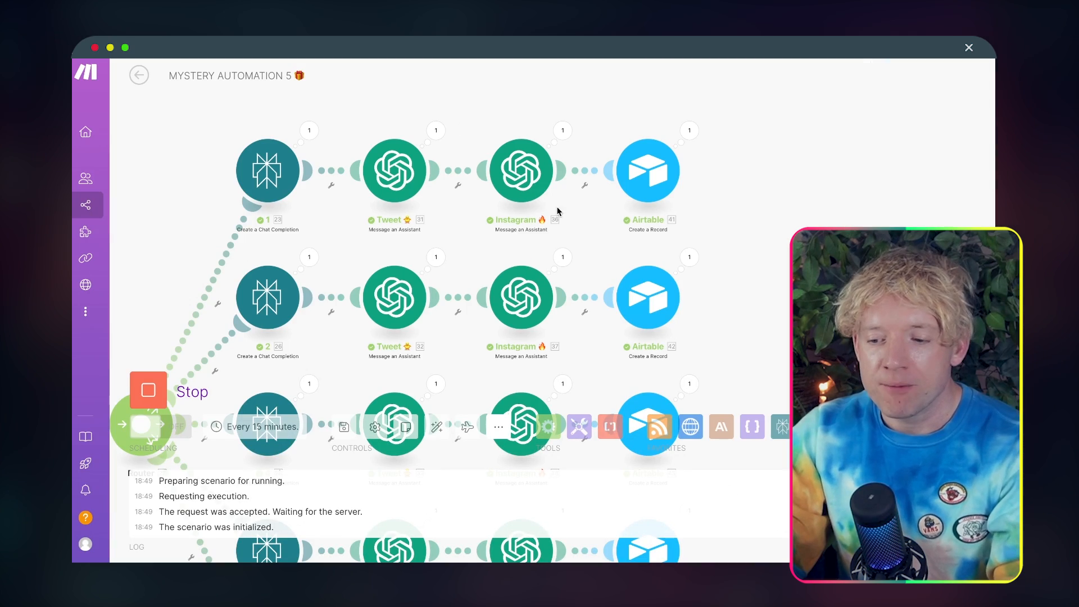
Step: Return to the running Mystery Automation 5 scenario and check the progress of all five router branches
{"action": "left_click_drag", "start_coordinate": [776, 282], "coordinate": [914, 77]}
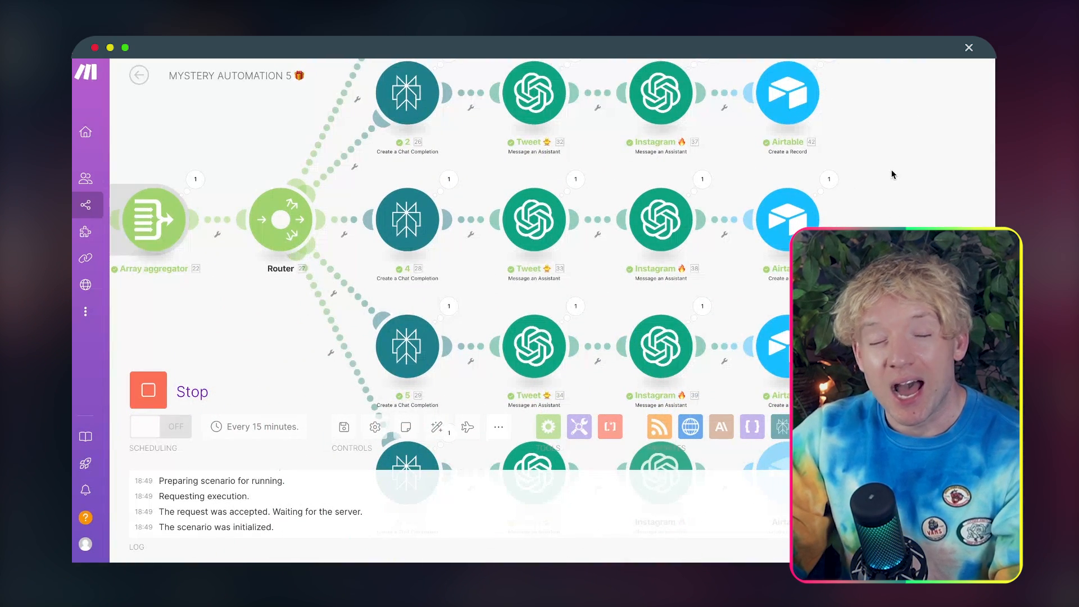
{"action": "scroll", "coordinate": [823, 181], "scroll_direction": "down", "scroll_amount": 5}
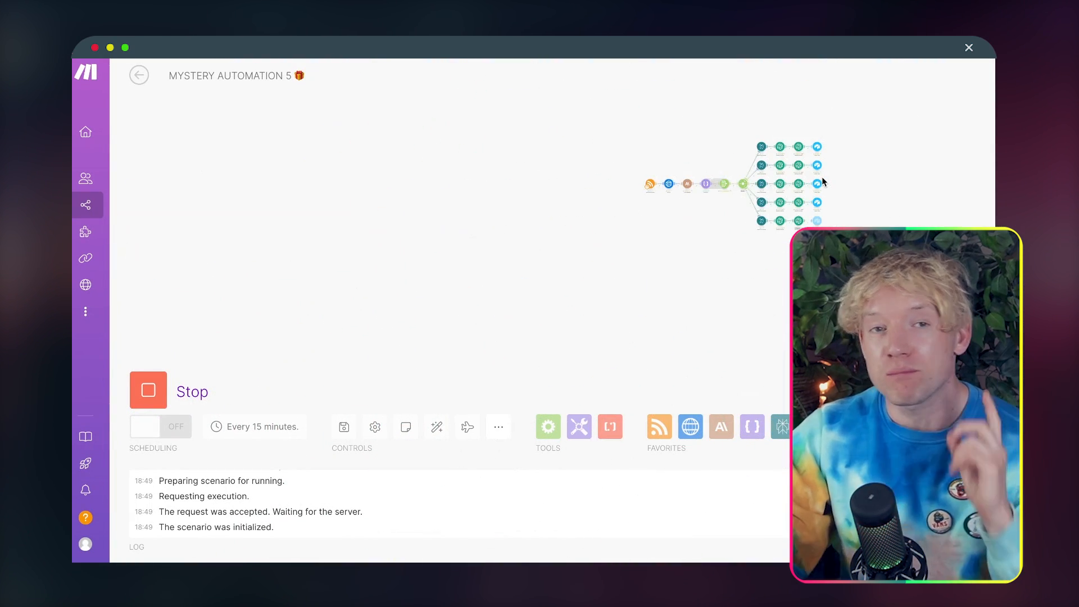
{"action": "scroll", "coordinate": [823, 182], "scroll_direction": "up", "scroll_amount": 3}
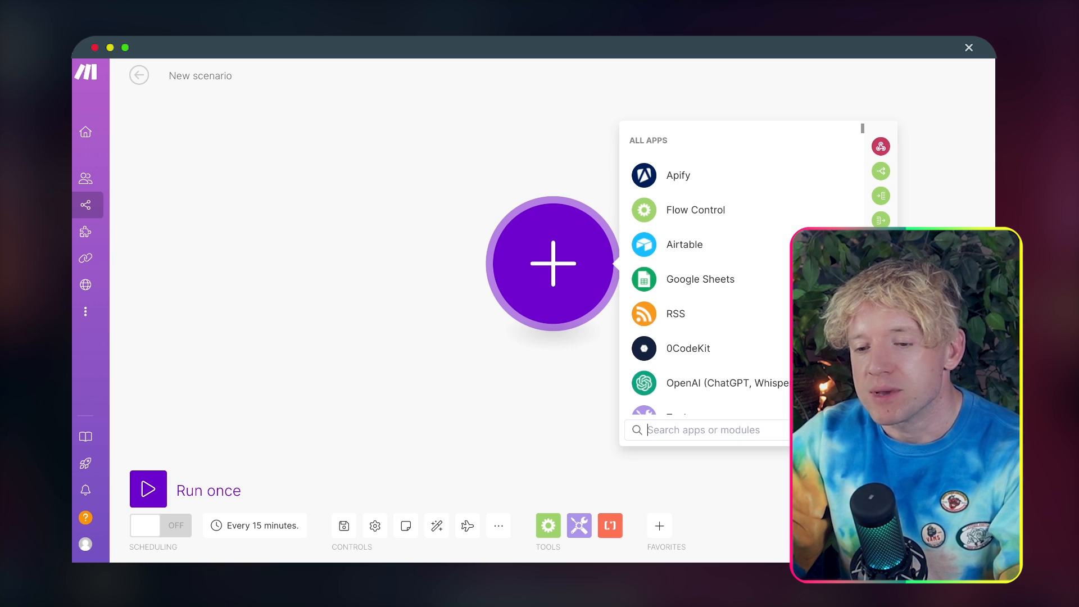
Step: Choose RSS as the app for the new scenario's first module, and switch to RSS.app to open the My Feeds page
{"action": "left_click_drag", "start_coordinate": [470, 222], "coordinate": [292, 200]}
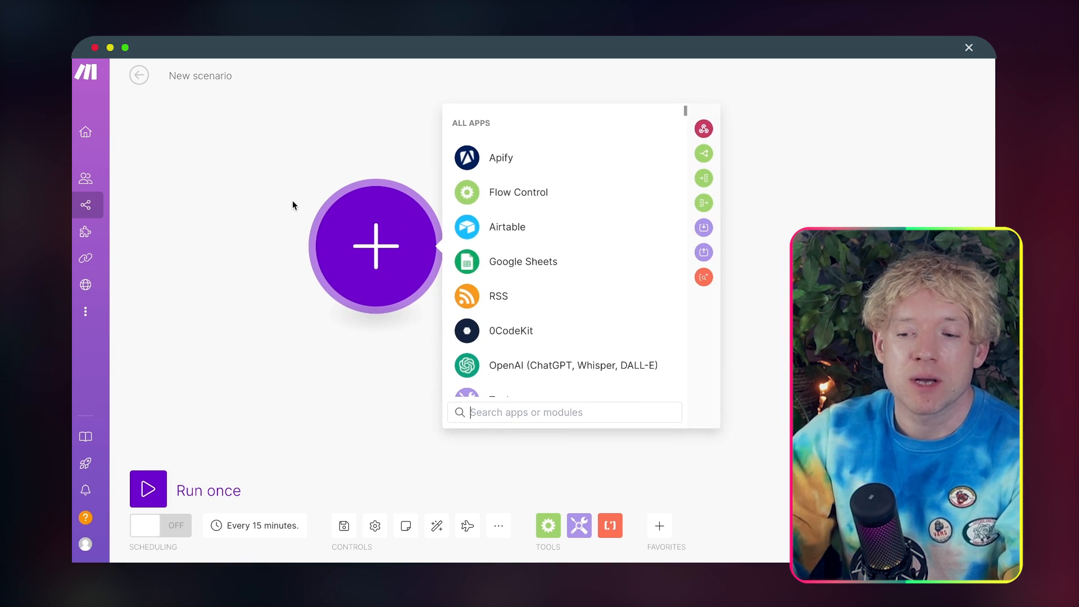
{"action": "left_click", "coordinate": [493, 295]}
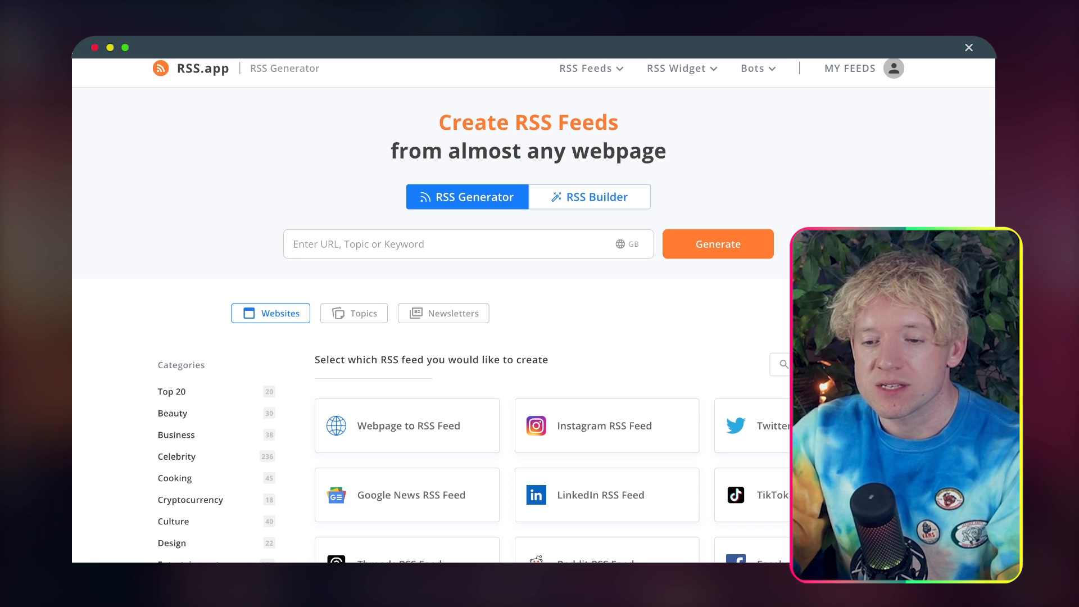
{"action": "key", "text": "BackSpace"}
{"action": "key", "text": "Return"}
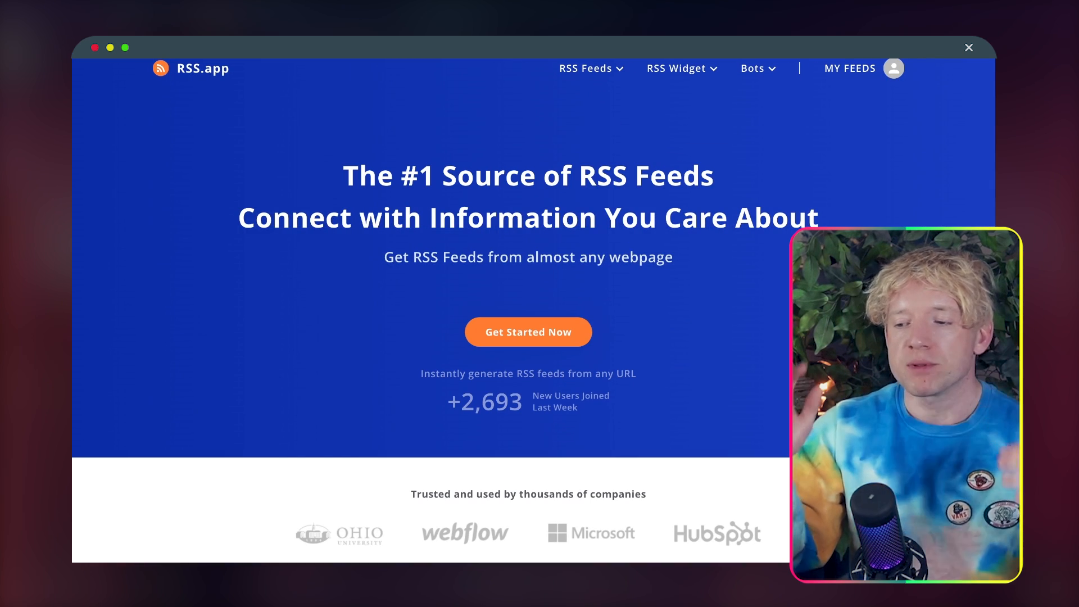
{"action": "mouse_move", "coordinate": [728, 73]}
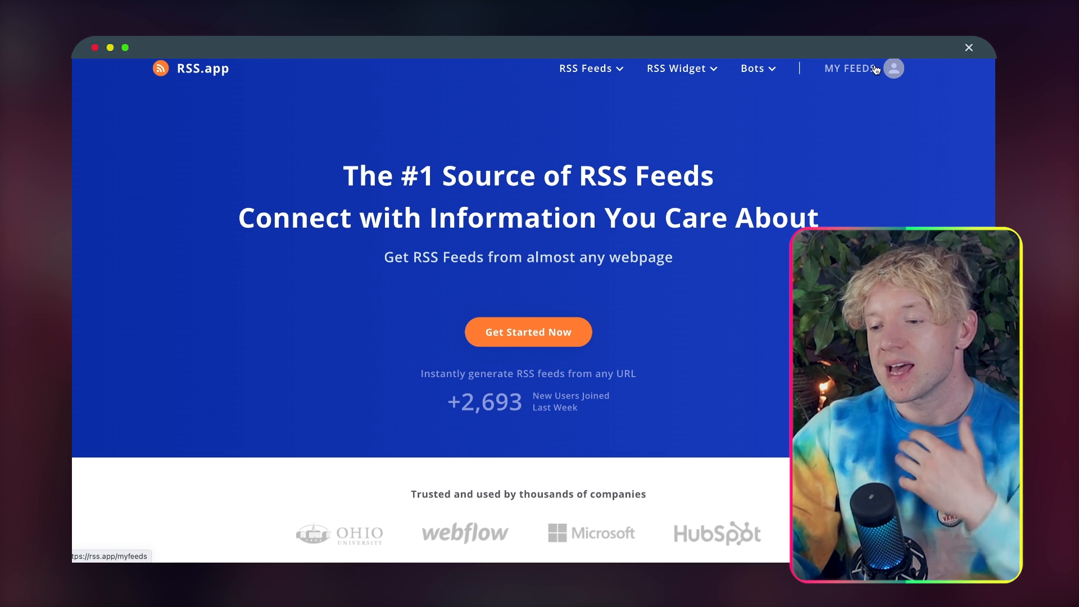
{"action": "left_click", "coordinate": [874, 68]}
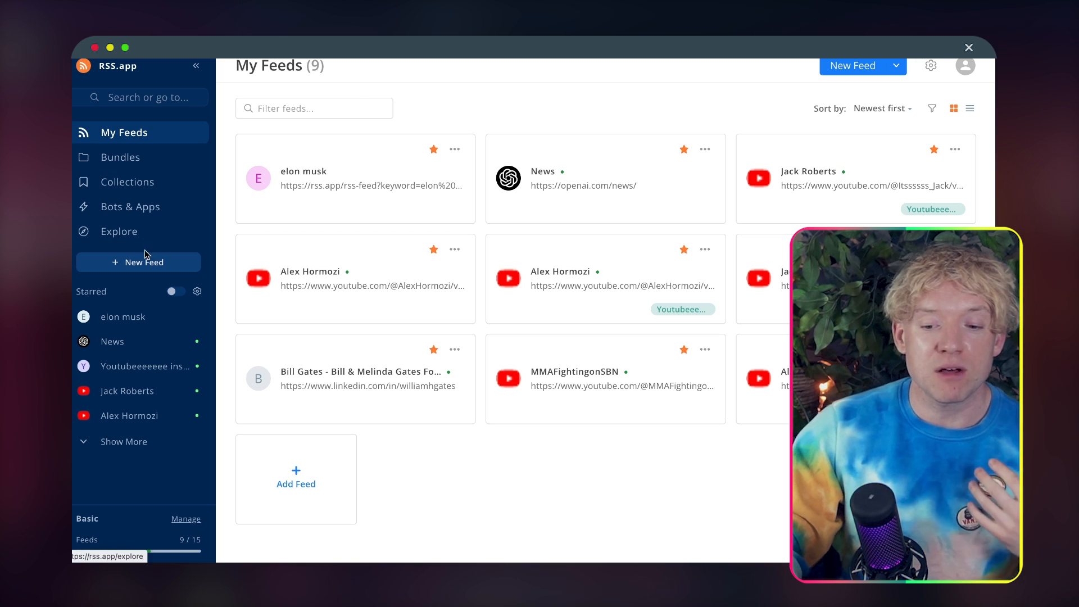
Step: Generate a new RSS feed in RSS.app from the keyword "elon musk"
{"action": "left_click", "coordinate": [143, 266]}
{"action": "left_click", "coordinate": [438, 168]}
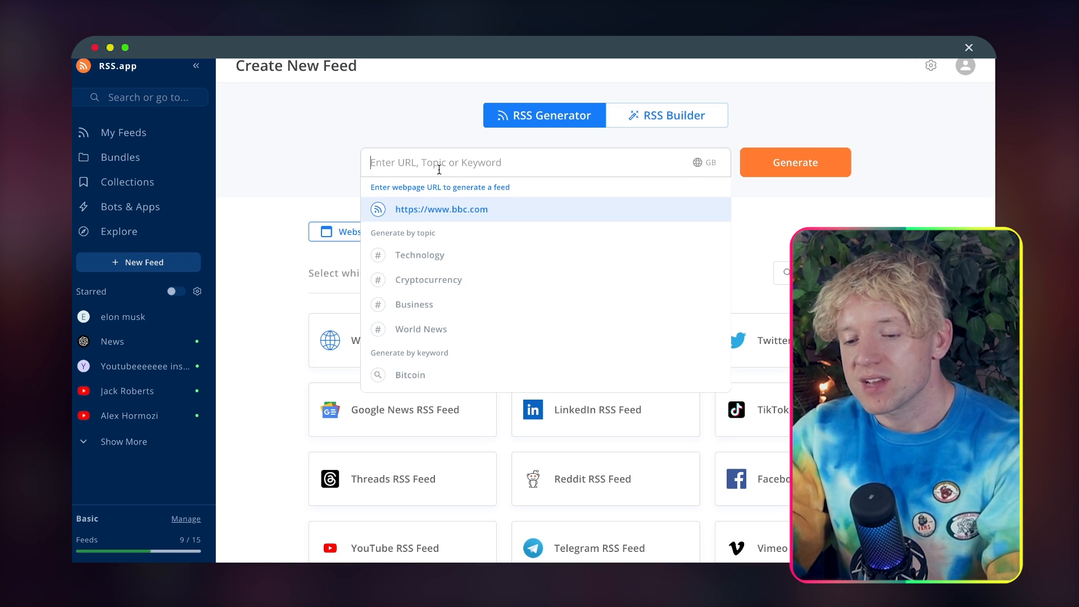
{"action": "type", "text": "elon musk"}
{"action": "key", "text": "Return"}
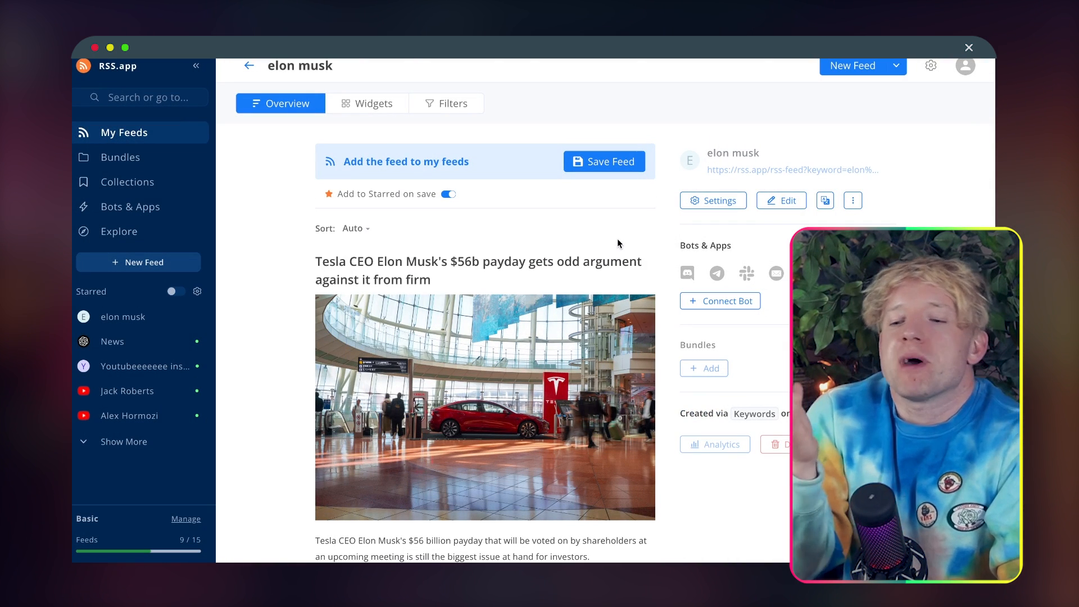
Step: Look through the articles of the generated elon musk feed, save the feed to My Feeds and copy its XML URL
{"action": "scroll", "coordinate": [646, 243], "scroll_direction": "down", "scroll_amount": 3}
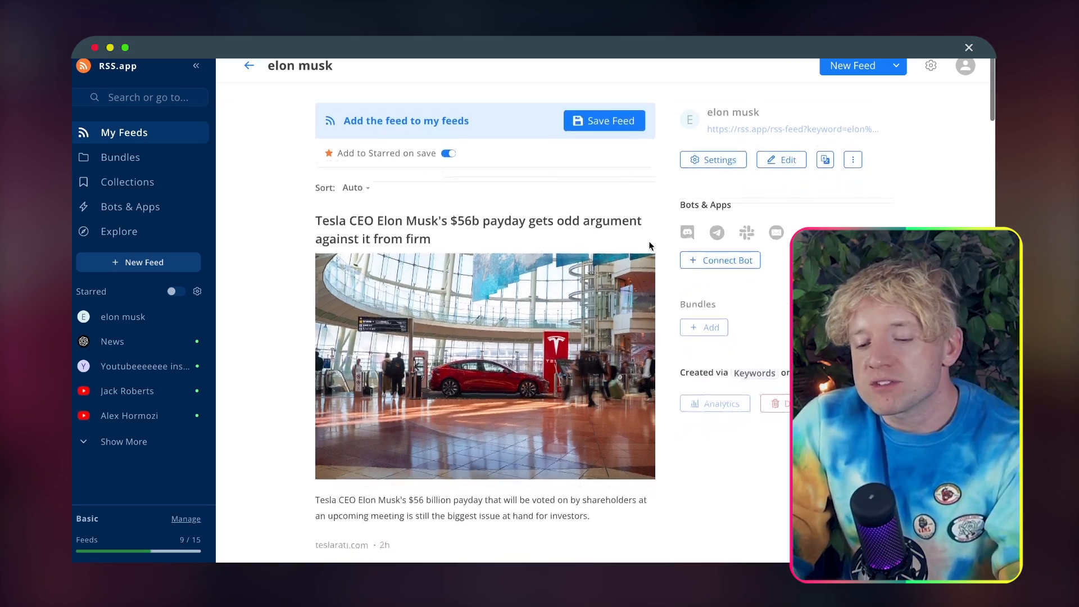
{"action": "scroll", "coordinate": [649, 245], "scroll_direction": "down", "scroll_amount": 1}
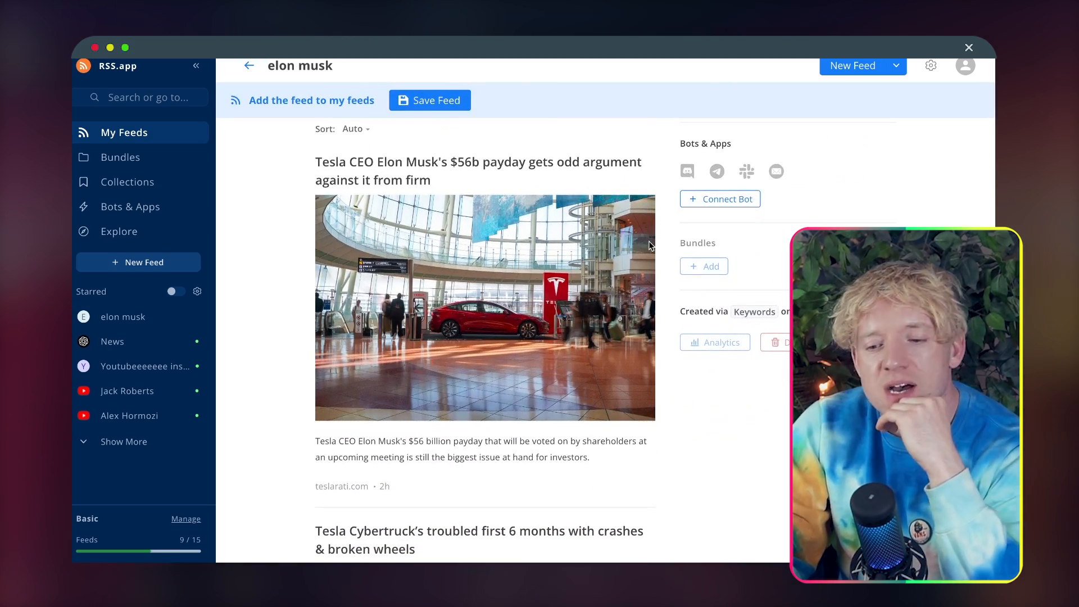
{"action": "scroll", "coordinate": [649, 246], "scroll_direction": "down", "scroll_amount": 10}
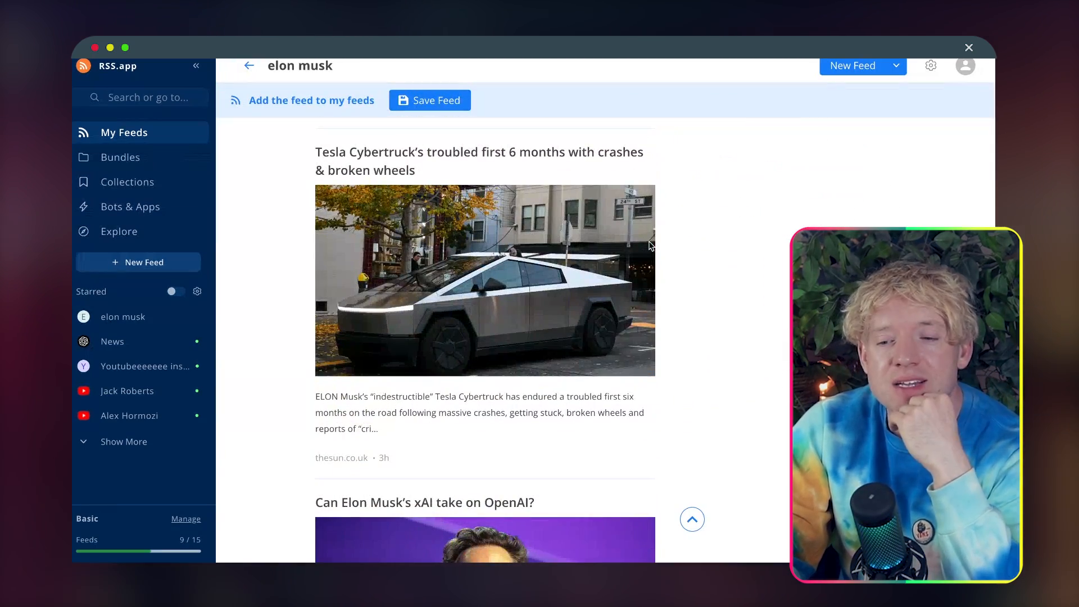
{"action": "scroll", "coordinate": [649, 246], "scroll_direction": "up", "scroll_amount": 14}
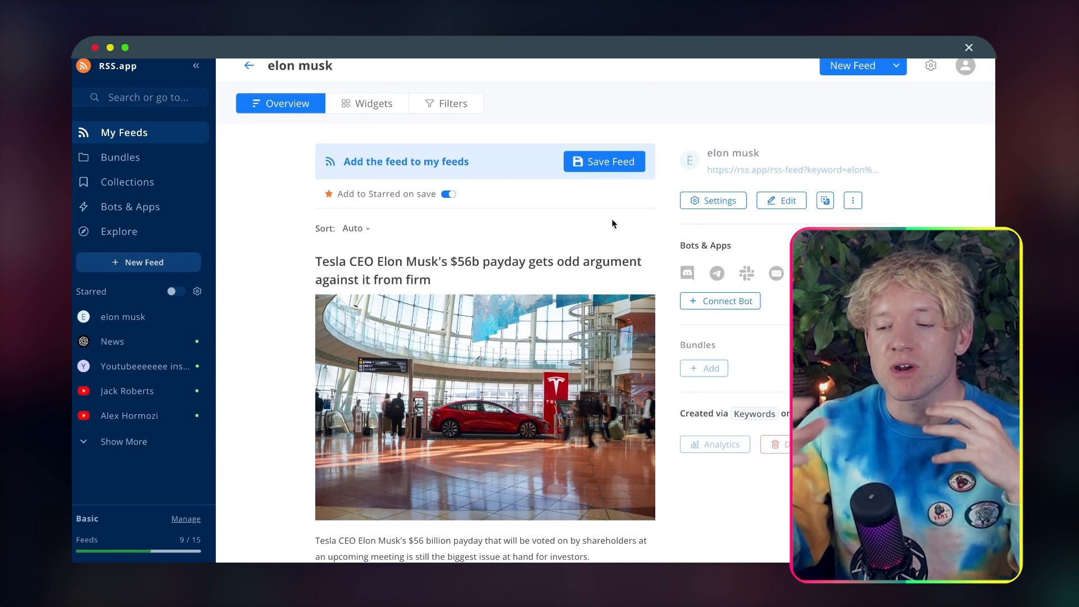
{"action": "left_click", "coordinate": [610, 168]}
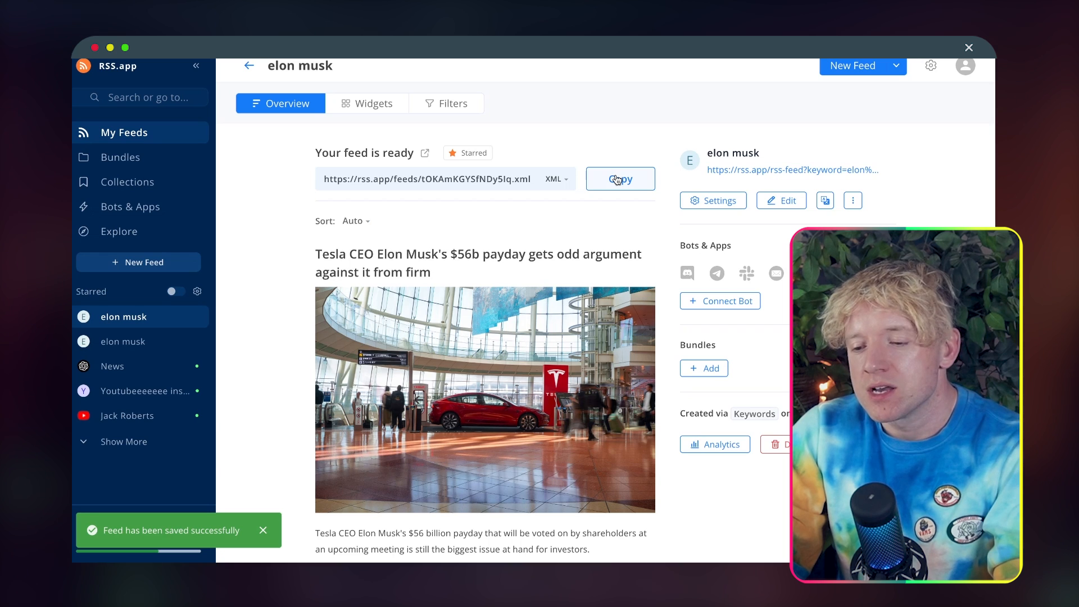
{"action": "left_click", "coordinate": [617, 179]}
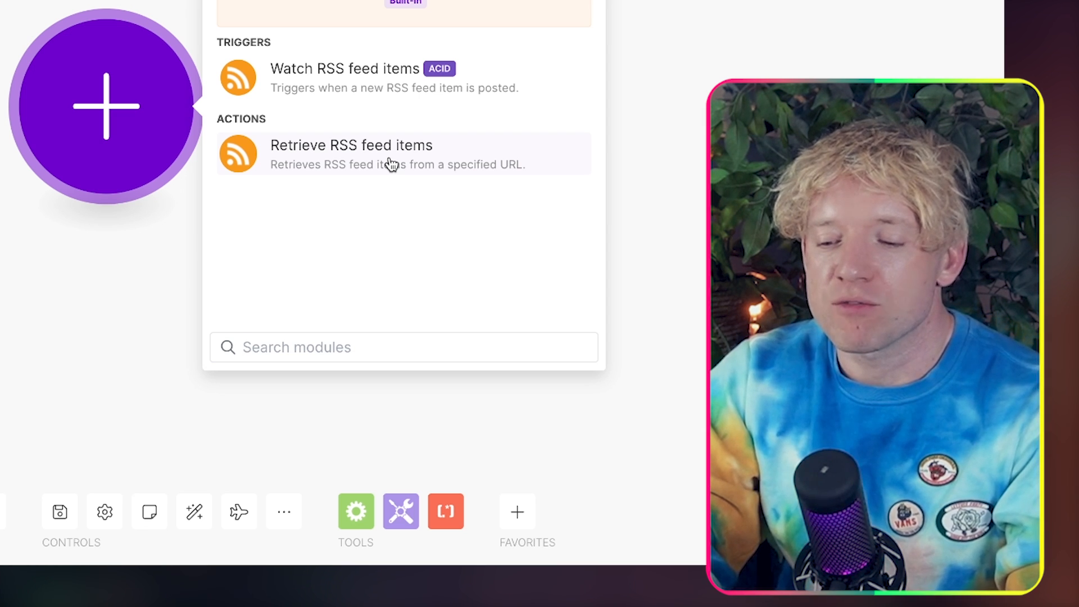
Step: In Make, add a Retrieve RSS feed items module with the copied feed URL and a maximum of 1 returned item
{"action": "left_click", "coordinate": [390, 163]}
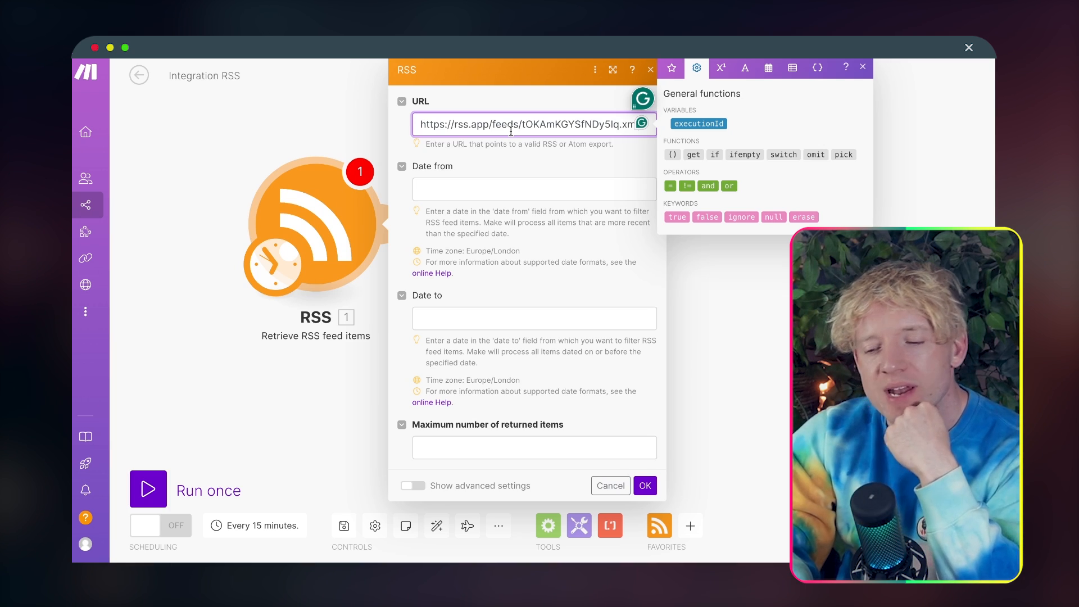
{"action": "left_click", "coordinate": [548, 160]}
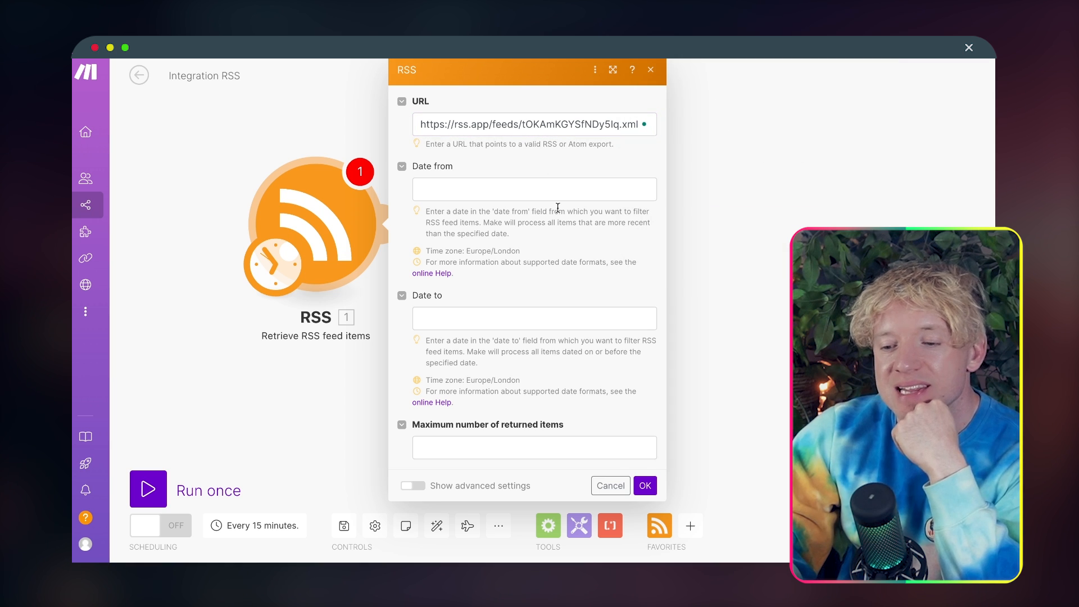
{"action": "left_click", "coordinate": [535, 442]}
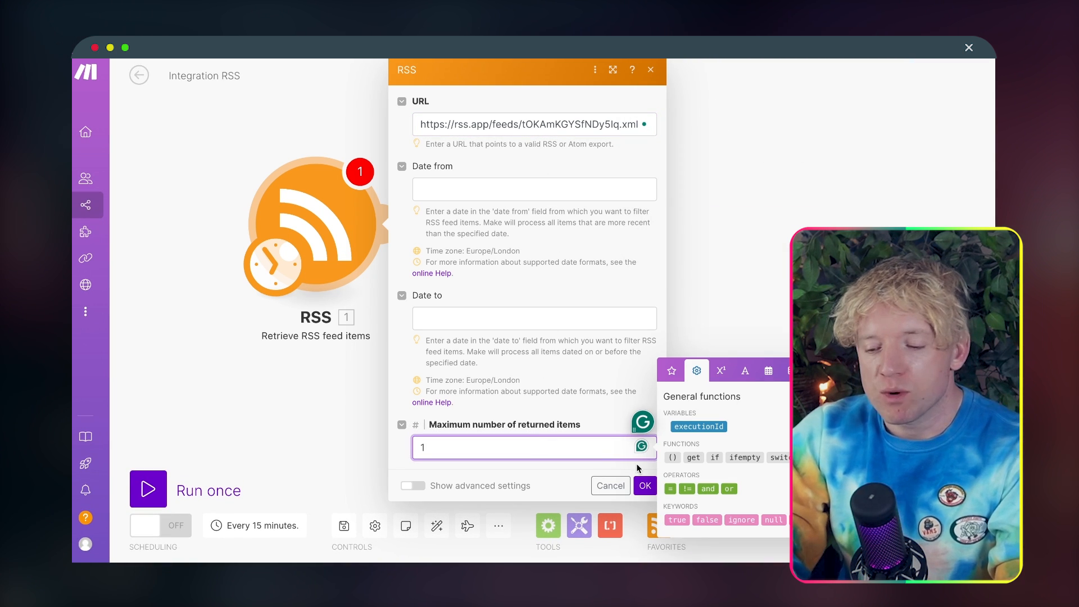
{"action": "left_click", "coordinate": [645, 484]}
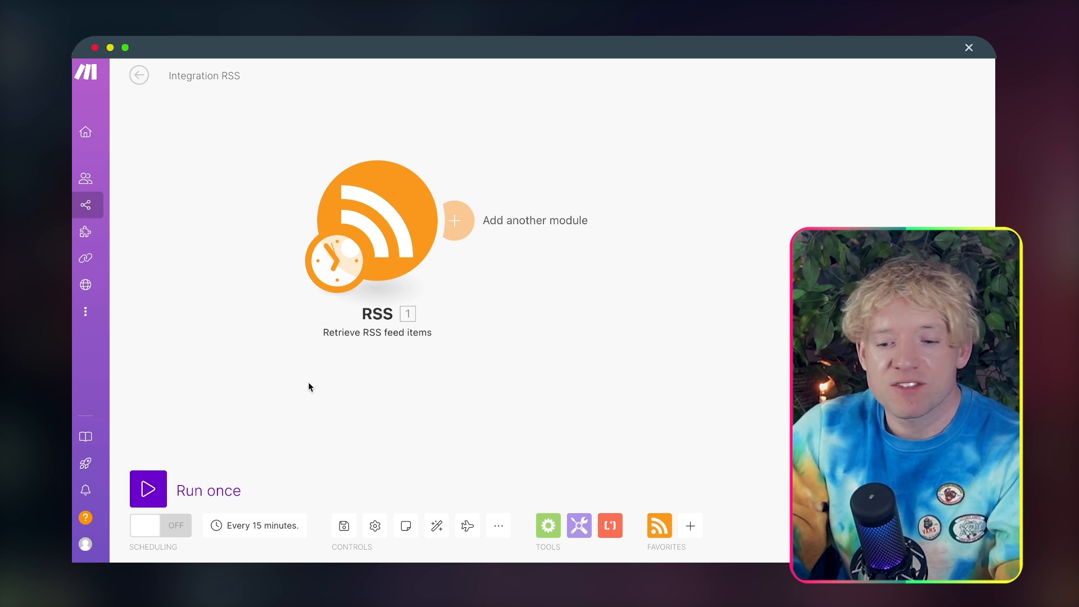
Step: Run the scenario once, inspect the RSS module's output bundle and compare its title with the first article of the RSS.app feed
{"action": "left_click", "coordinate": [148, 489]}
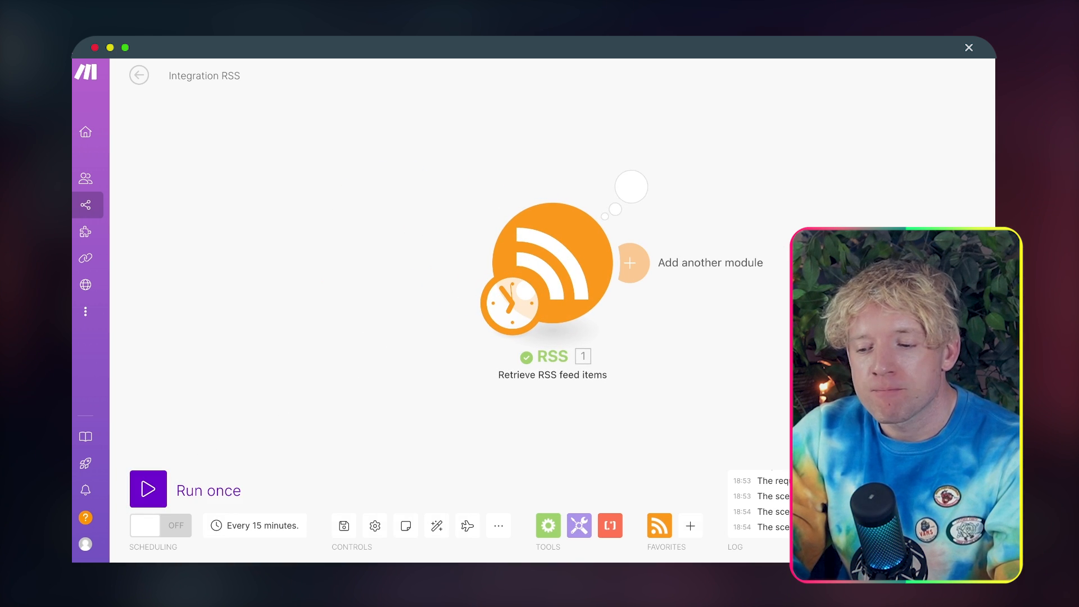
{"action": "left_click", "coordinate": [549, 171]}
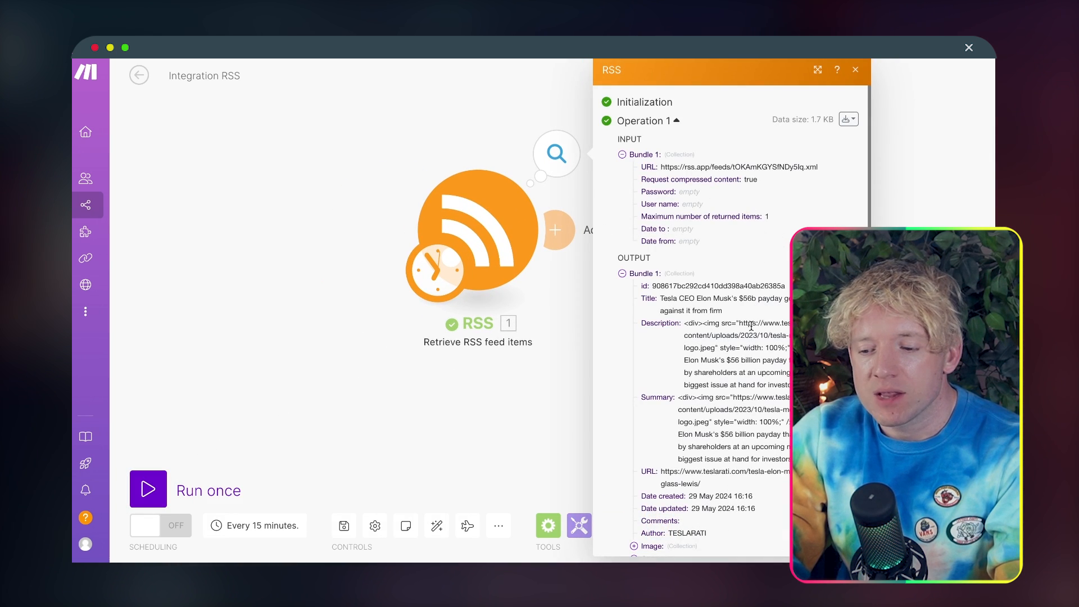
{"action": "scroll", "coordinate": [559, 299], "scroll_direction": "down", "scroll_amount": 1}
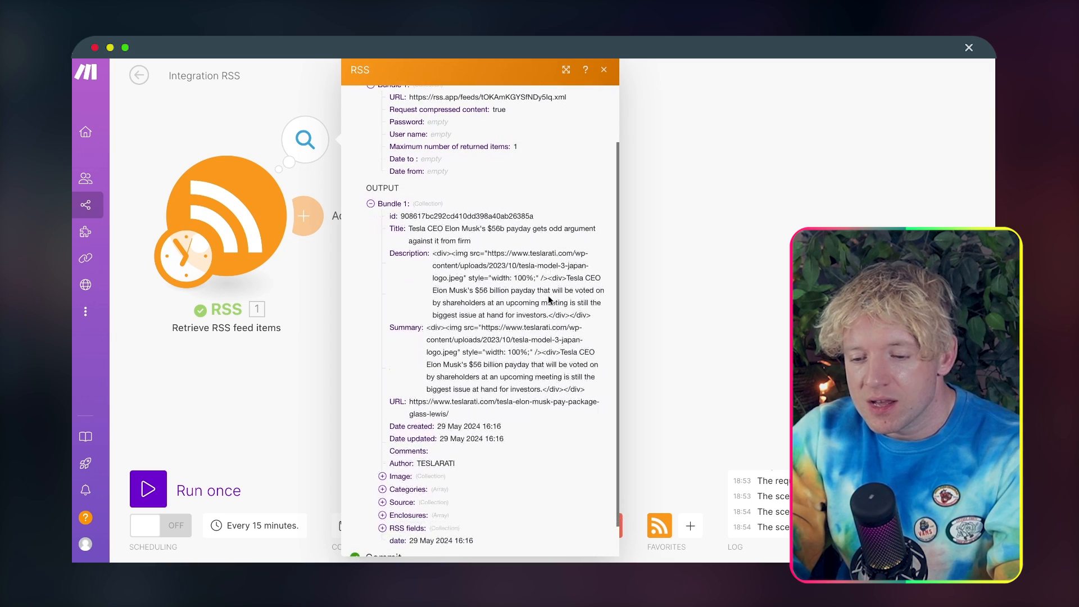
{"action": "left_click_drag", "start_coordinate": [425, 230], "coordinate": [450, 238]}
{"action": "left_click", "coordinate": [487, 236]}
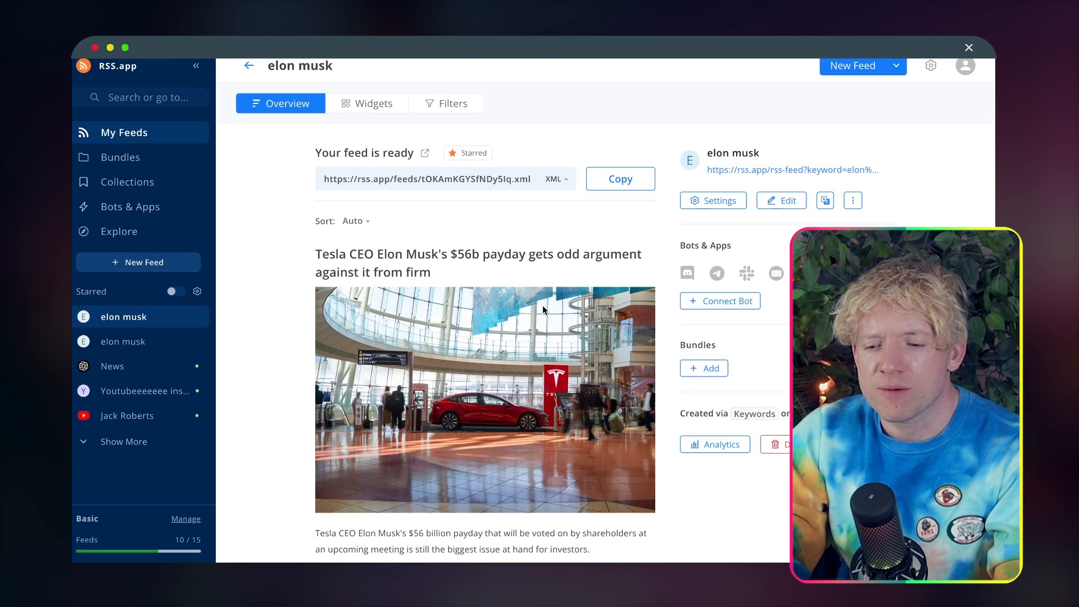
{"action": "scroll", "coordinate": [543, 328], "scroll_direction": "down", "scroll_amount": 1}
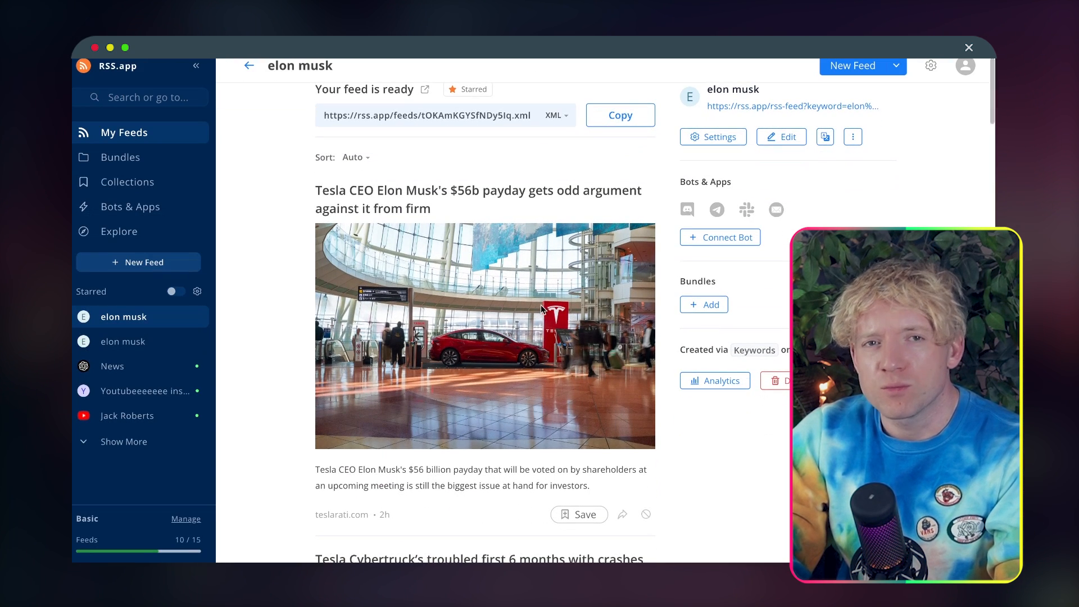
{"action": "left_click_drag", "start_coordinate": [475, 210], "coordinate": [324, 198]}
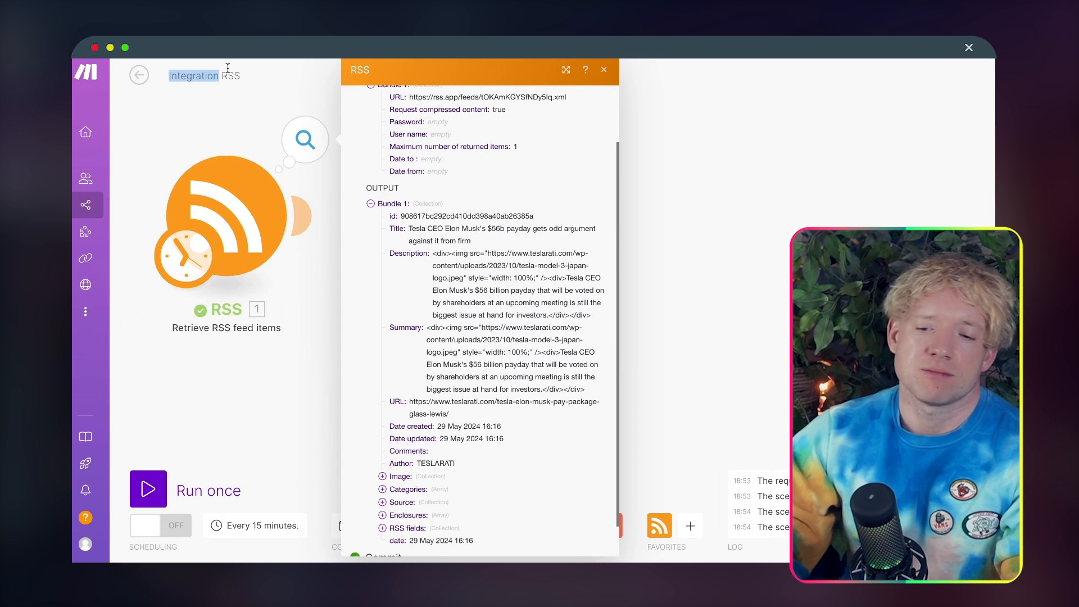
Step: Close the RSS output and rename the scenario to "Blog Automation 💎"
{"action": "left_click", "coordinate": [228, 68]}
{"action": "left_click", "coordinate": [227, 68]}
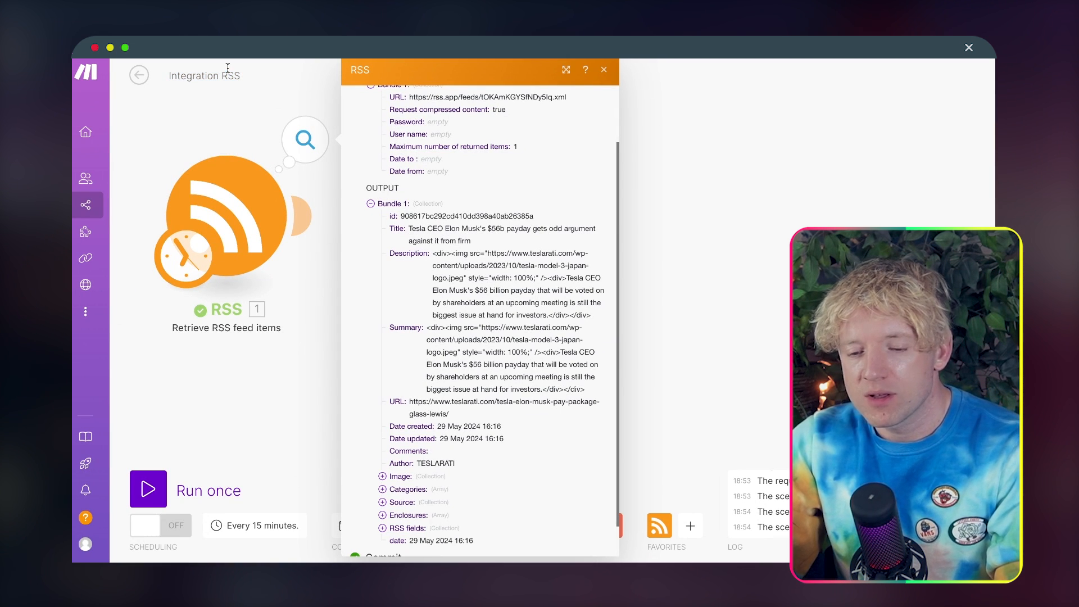
{"action": "left_click", "coordinate": [603, 70]}
{"action": "double_click", "coordinate": [197, 67]}
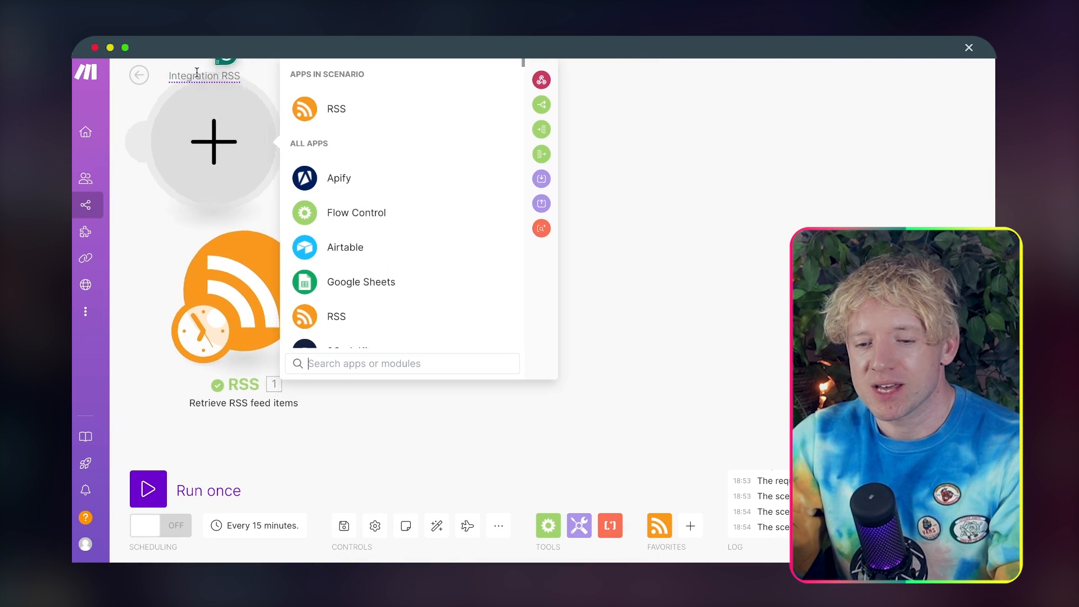
{"action": "left_click", "coordinate": [197, 73]}
{"action": "right_click", "coordinate": [203, 130]}
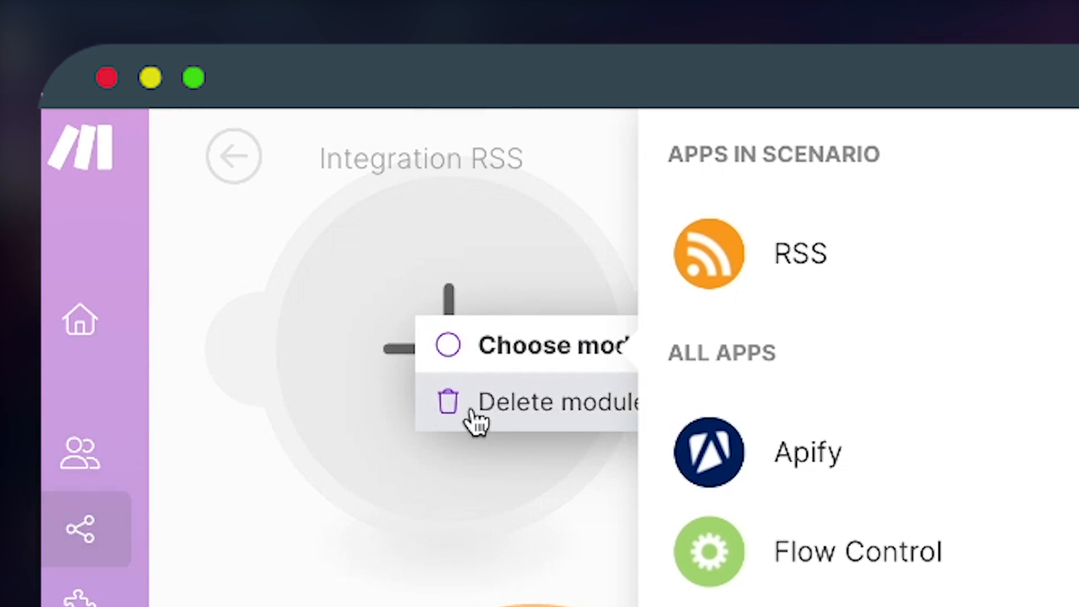
{"action": "left_click", "coordinate": [476, 420]}
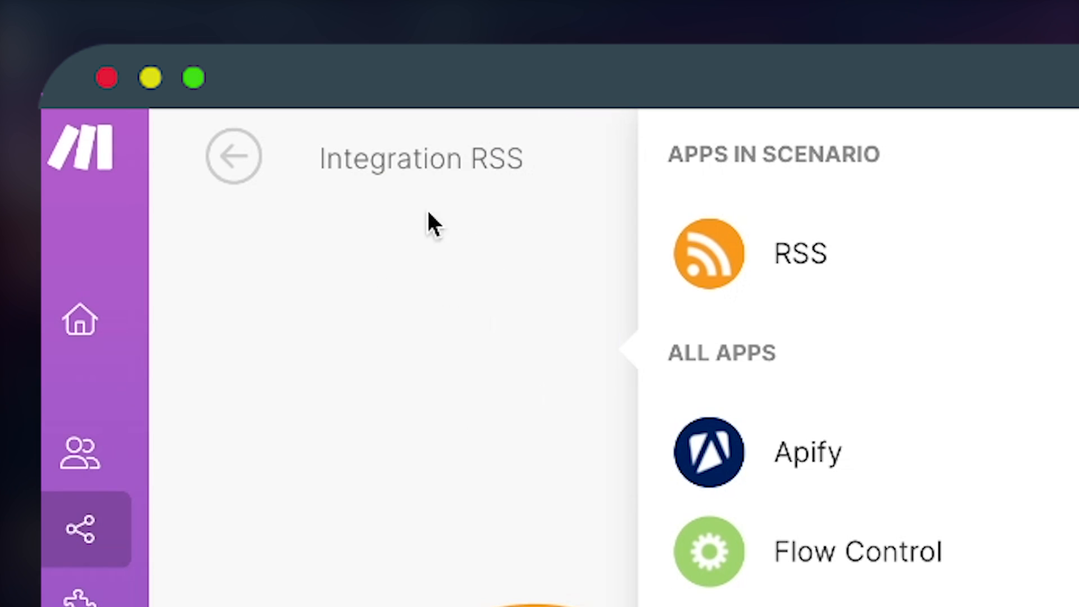
{"action": "double_click", "coordinate": [409, 152]}
{"action": "key", "text": "super+a"}
{"action": "type", "text": "Blog "}
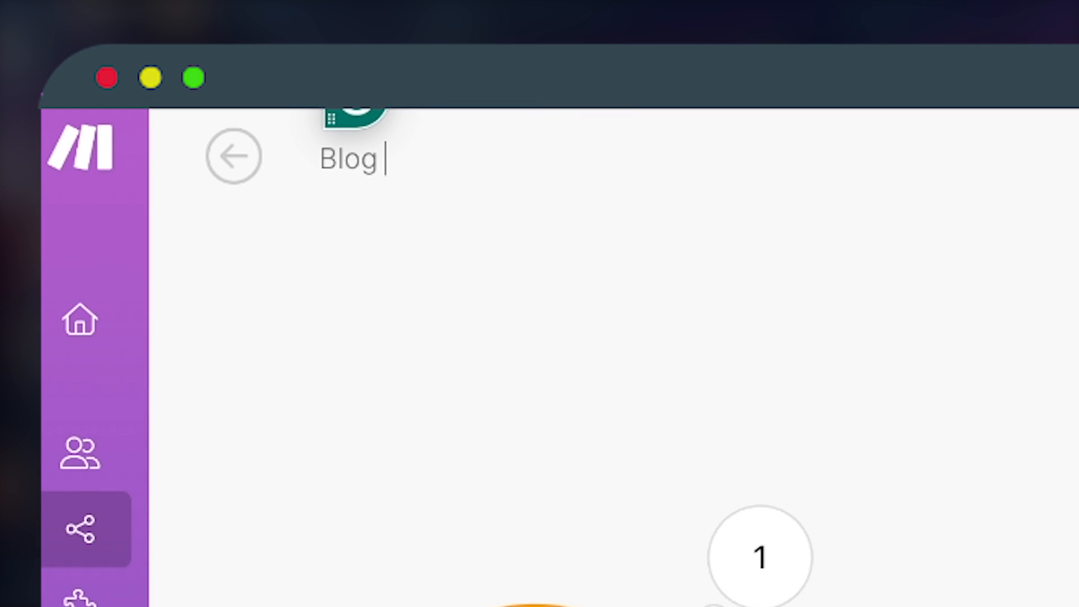
{"action": "type", "text": "Automation"}
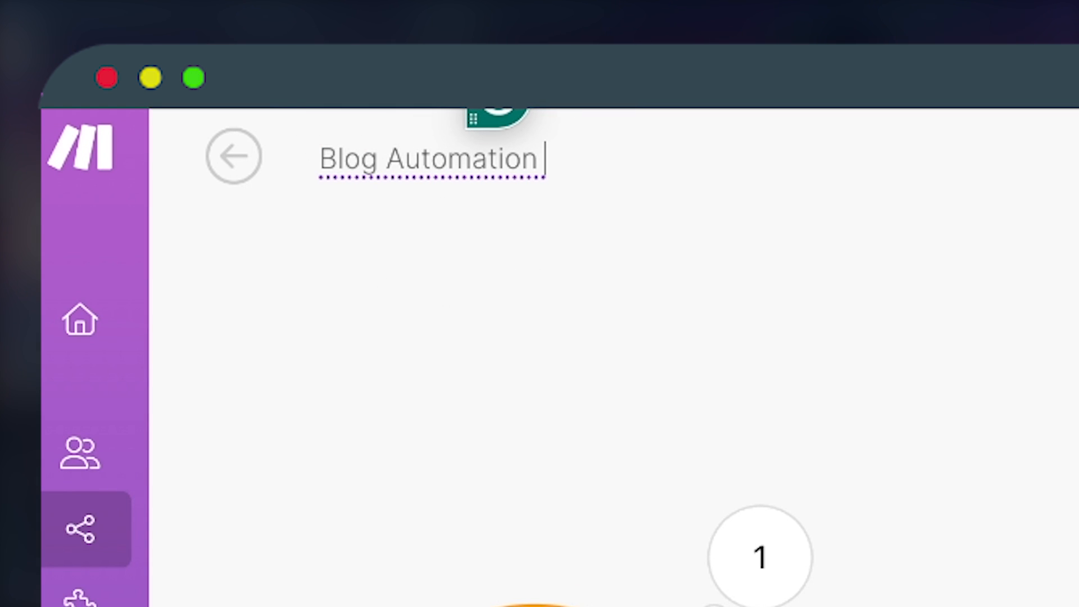
{"action": "key", "text": "ctrl+super+space"}
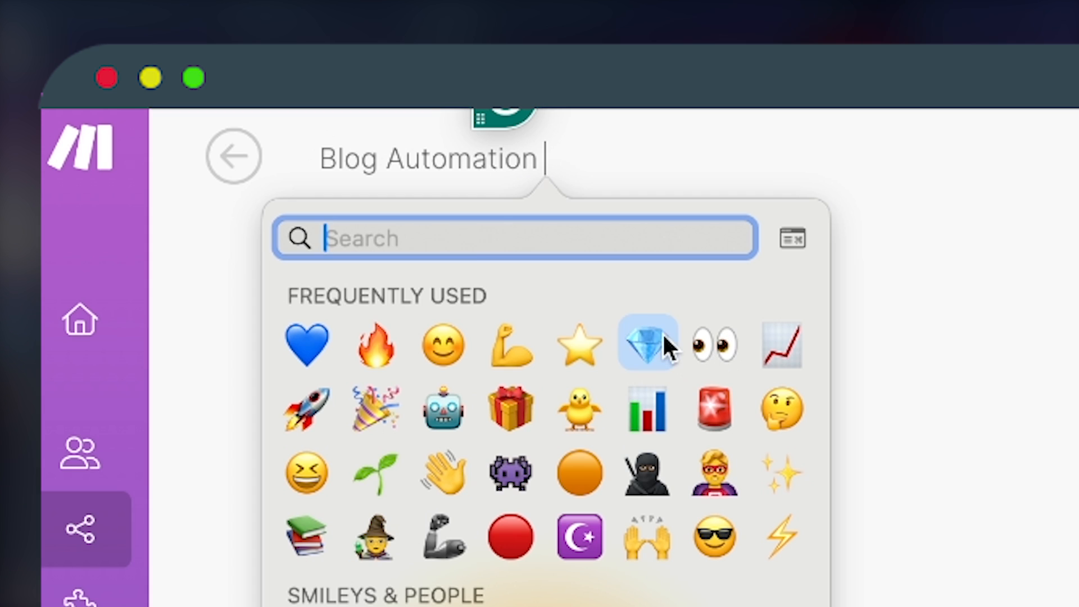
{"action": "left_click", "coordinate": [648, 342]}
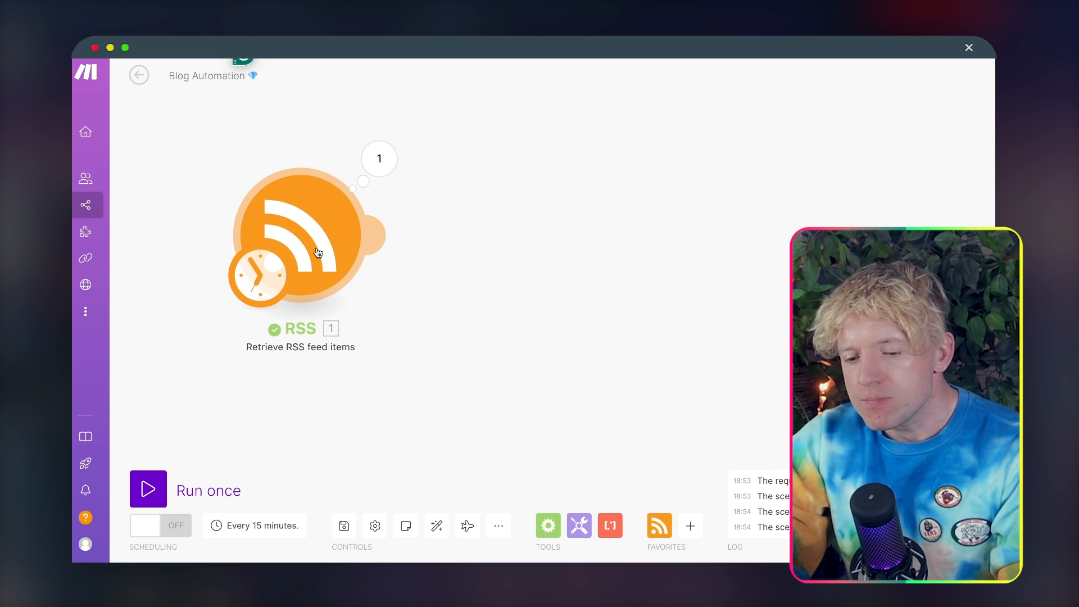
Step: Add an HTTP Get a file module after the RSS module, with its URL mapped to the RSS item's URL
{"action": "left_click_drag", "start_coordinate": [318, 252], "coordinate": [324, 247]}
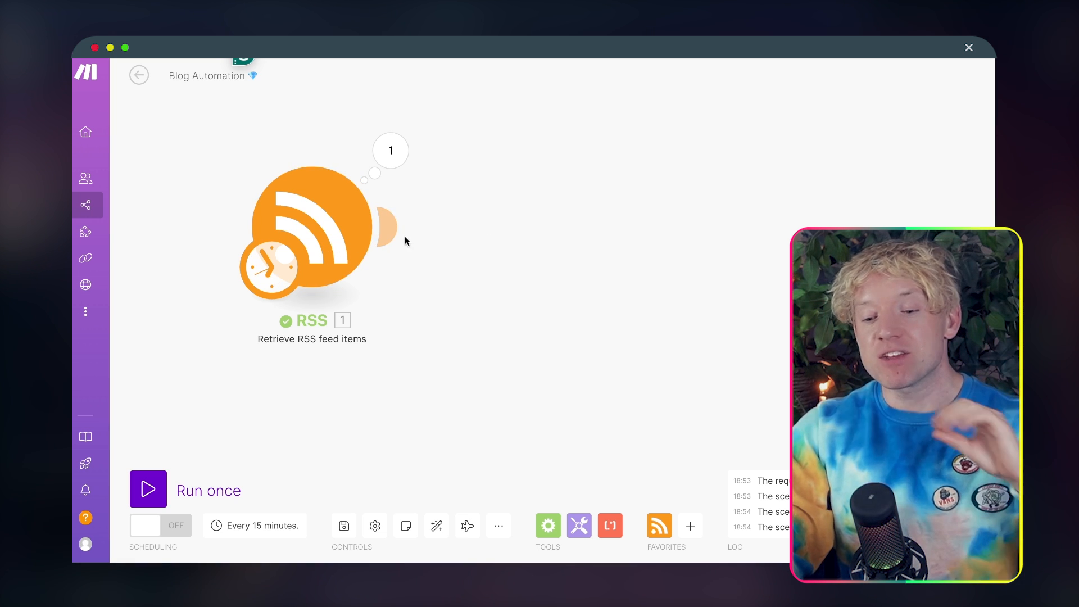
{"action": "left_click", "coordinate": [388, 227]}
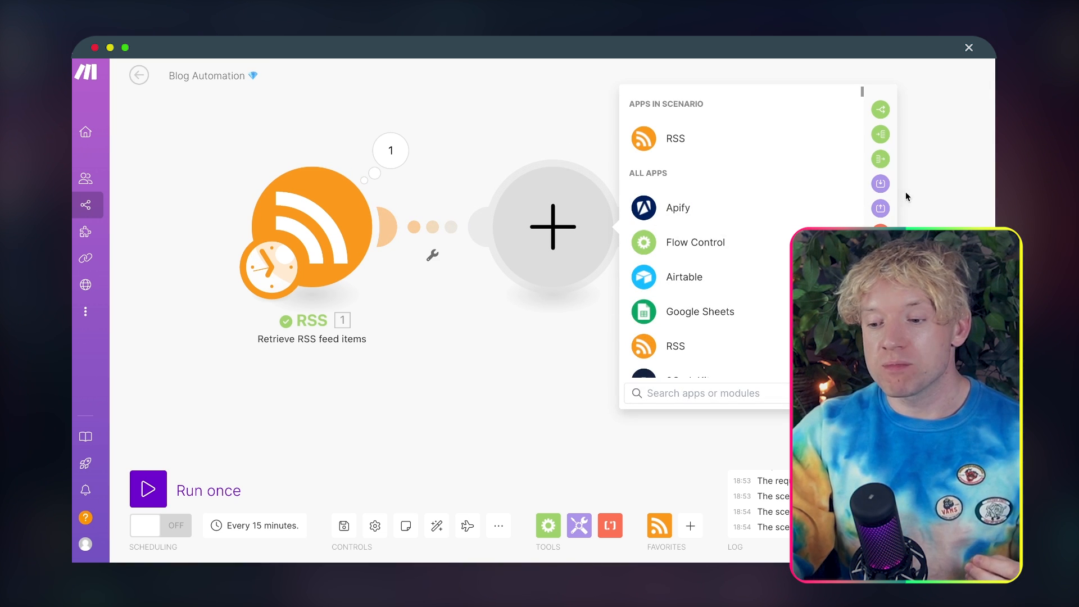
{"action": "type", "text": "http"}
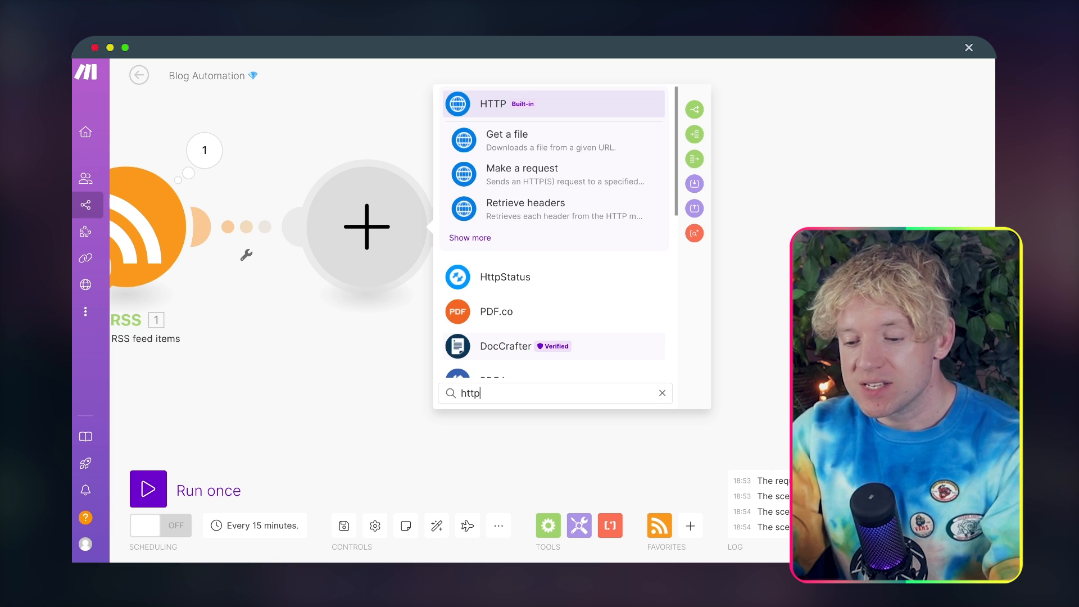
{"action": "left_click", "coordinate": [525, 147]}
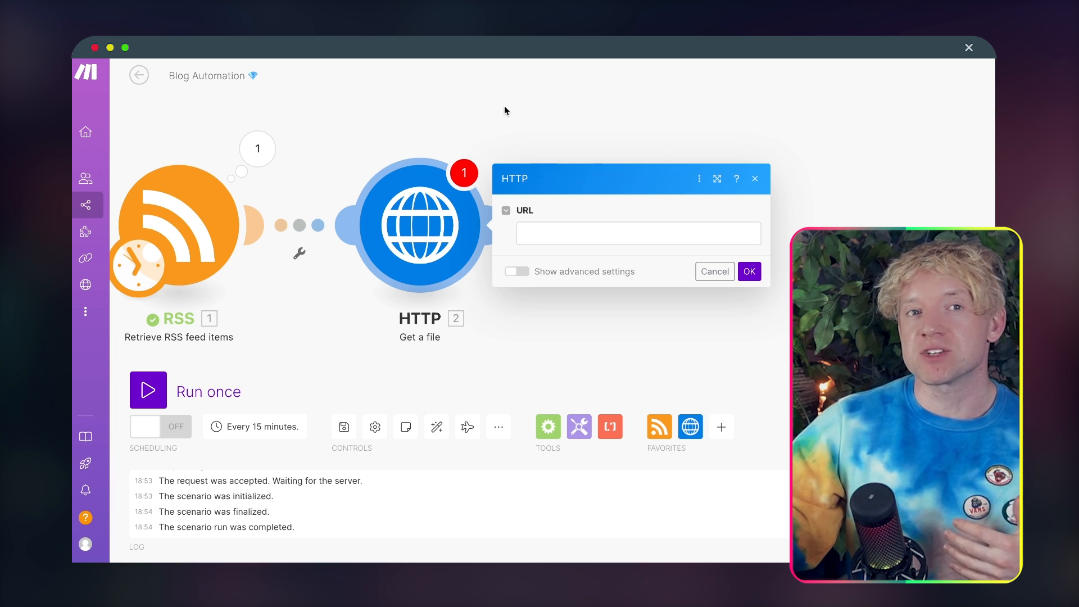
{"action": "left_click", "coordinate": [565, 232]}
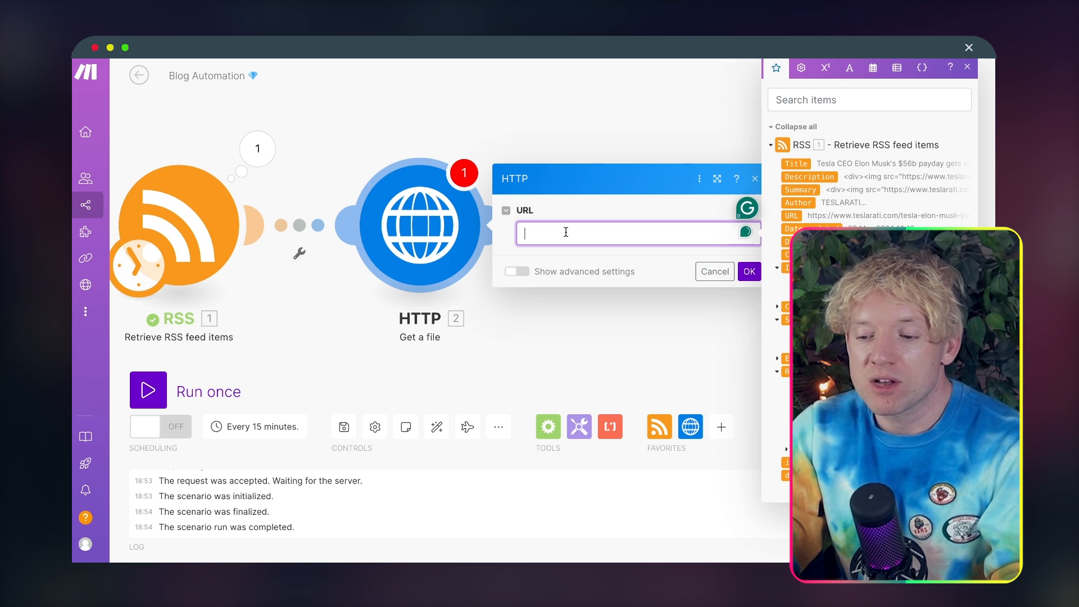
{"action": "left_click_drag", "start_coordinate": [671, 133], "coordinate": [434, 119]}
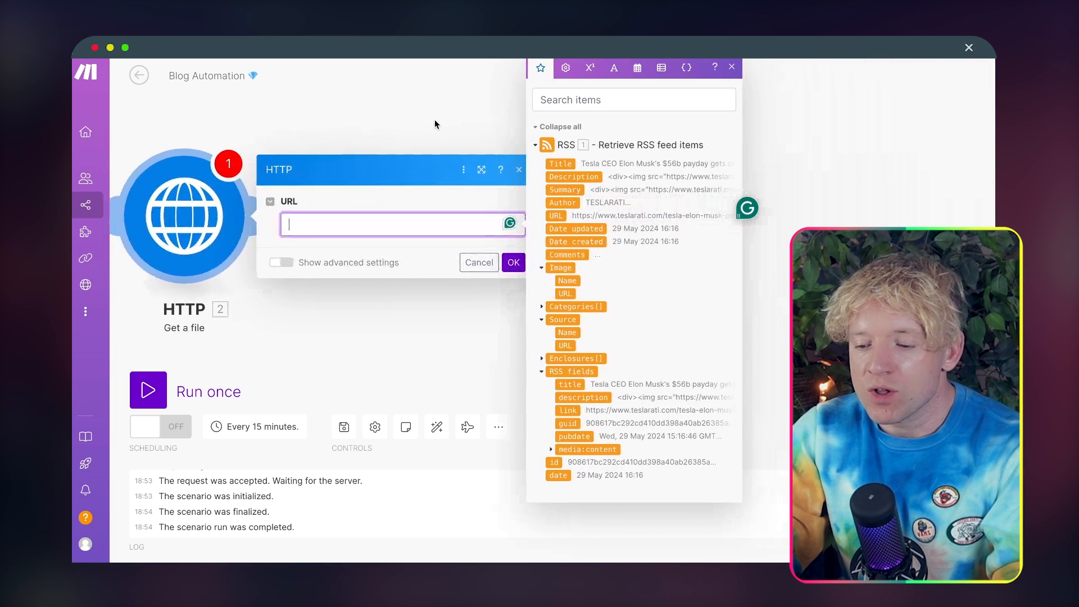
{"action": "left_click", "coordinate": [555, 216]}
{"action": "left_click", "coordinate": [510, 263]}
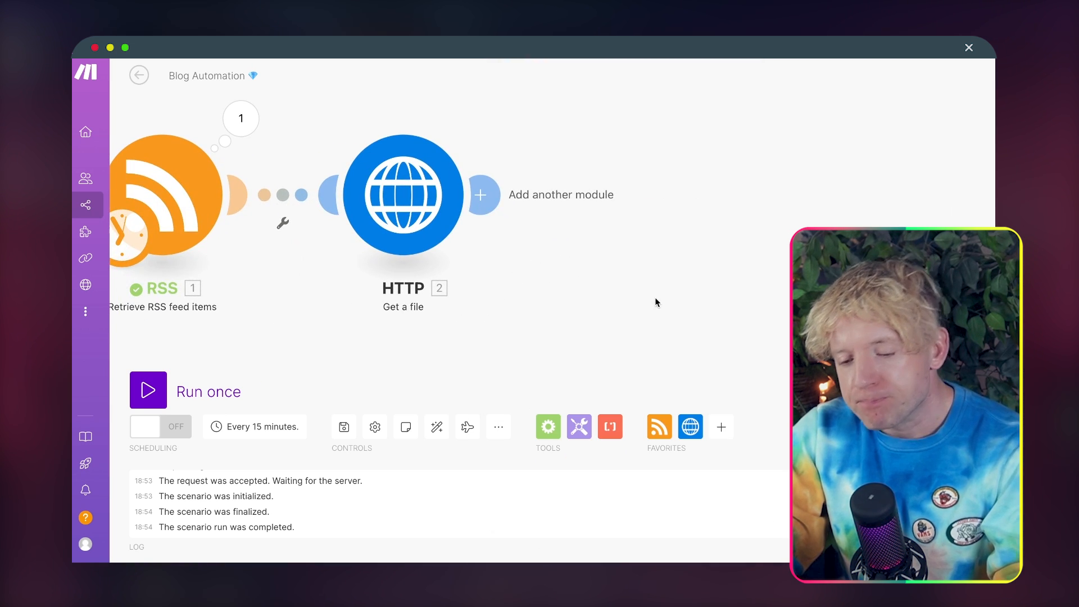
Step: Add a Text parser HTML to text module after the HTTP module, with its HTML mapped to the HTTP file's Data
{"action": "left_click", "coordinate": [480, 194]}
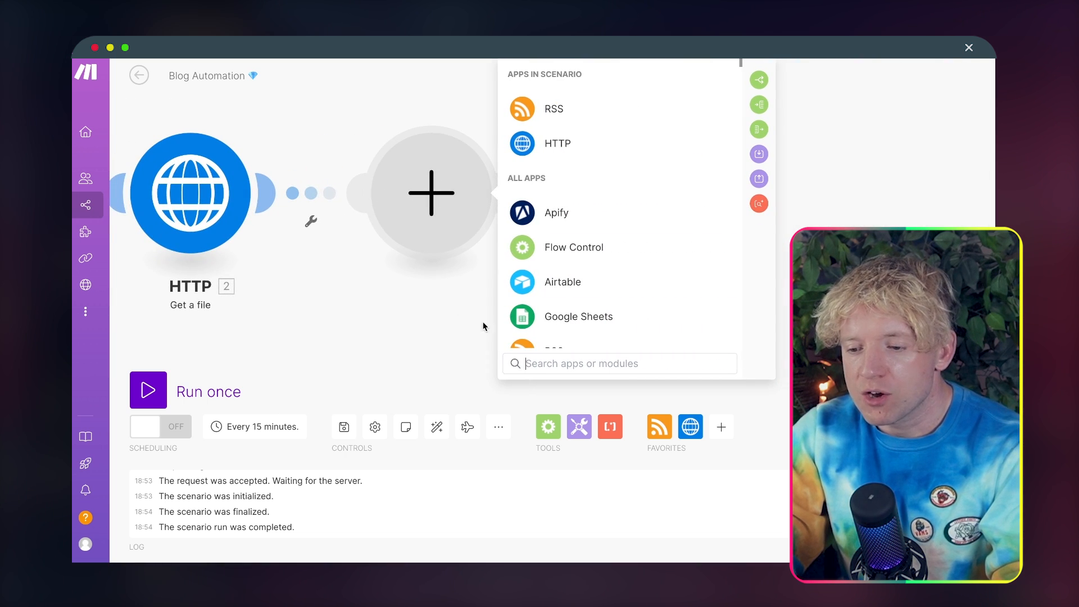
{"action": "type", "text": "html to"}
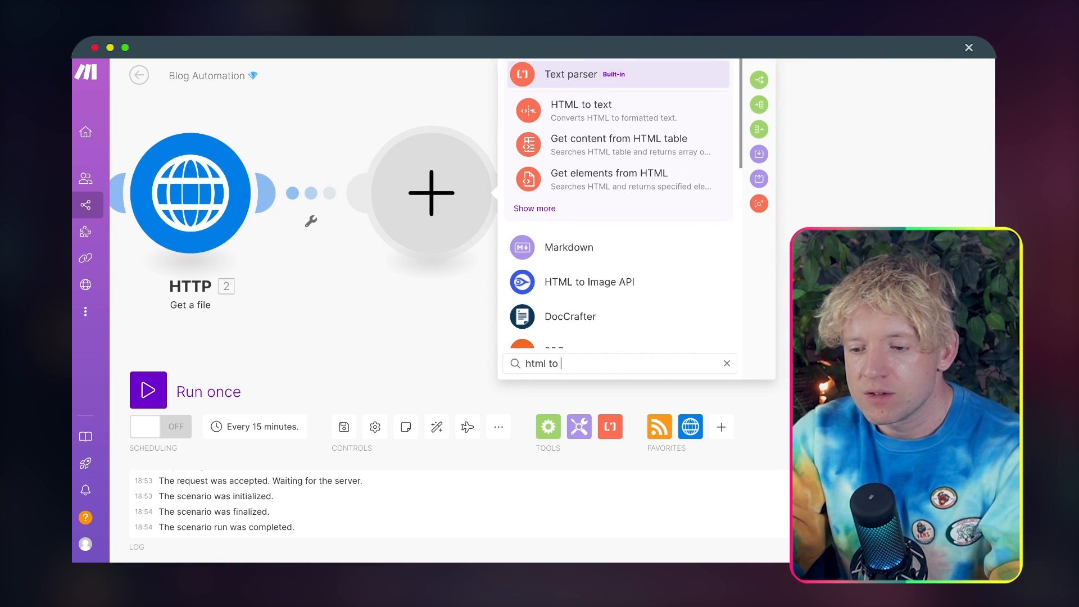
{"action": "left_click", "coordinate": [618, 121]}
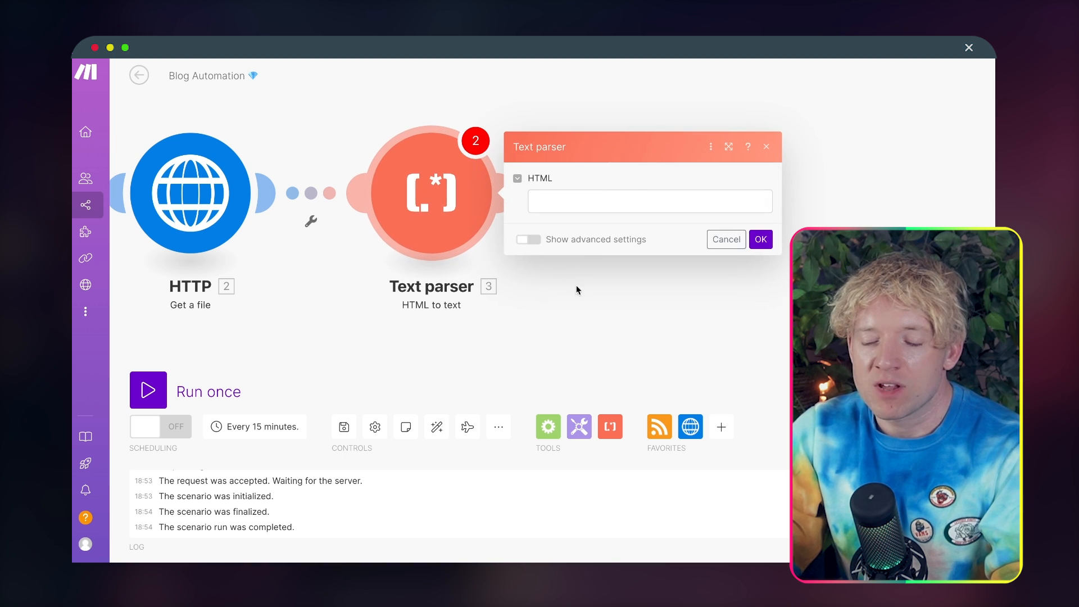
{"action": "left_click", "coordinate": [623, 200]}
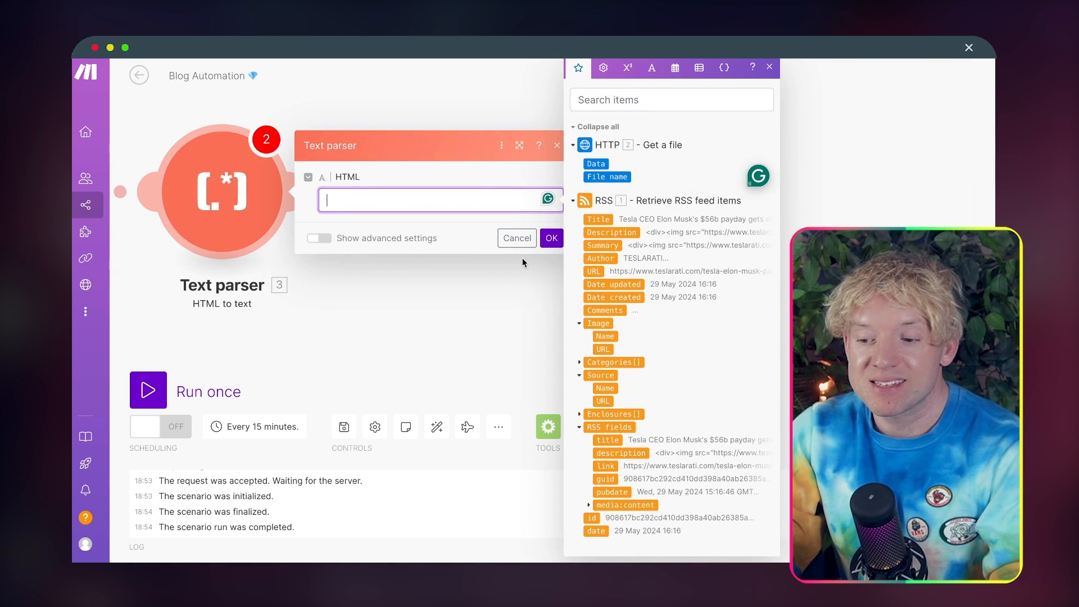
{"action": "left_click", "coordinate": [590, 163]}
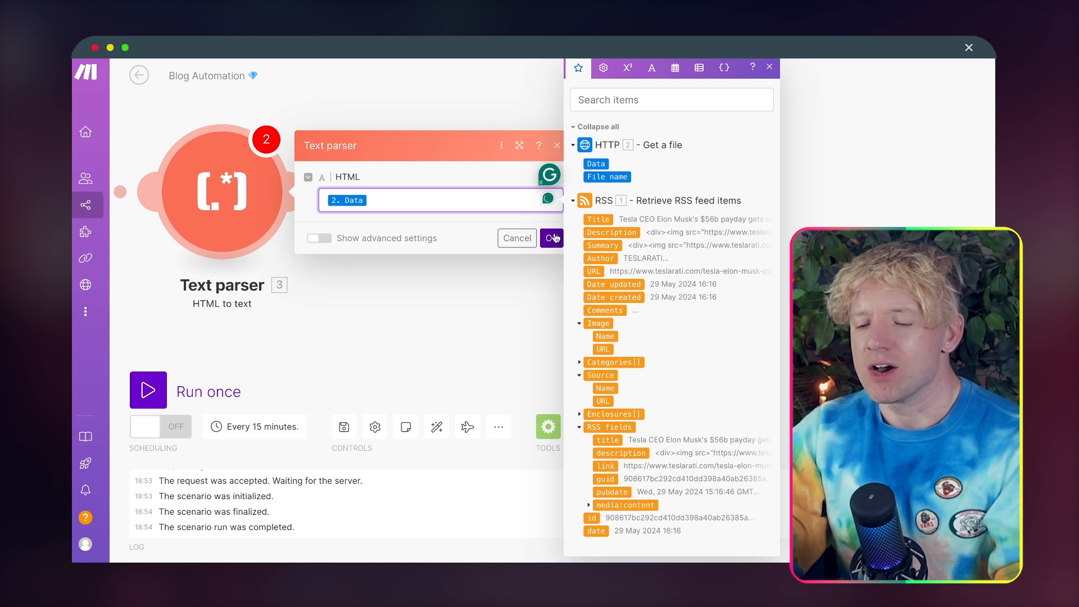
{"action": "left_click", "coordinate": [553, 238]}
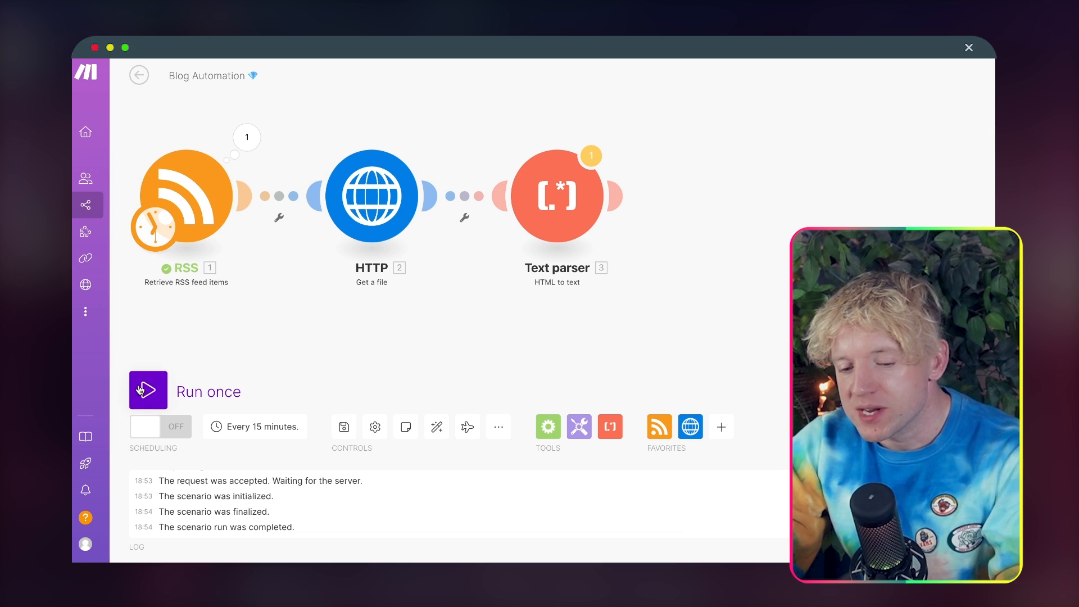
Step: Run the scenario once with all three modules and examine the Data in the HTTP module's output bundle
{"action": "left_click", "coordinate": [145, 390]}
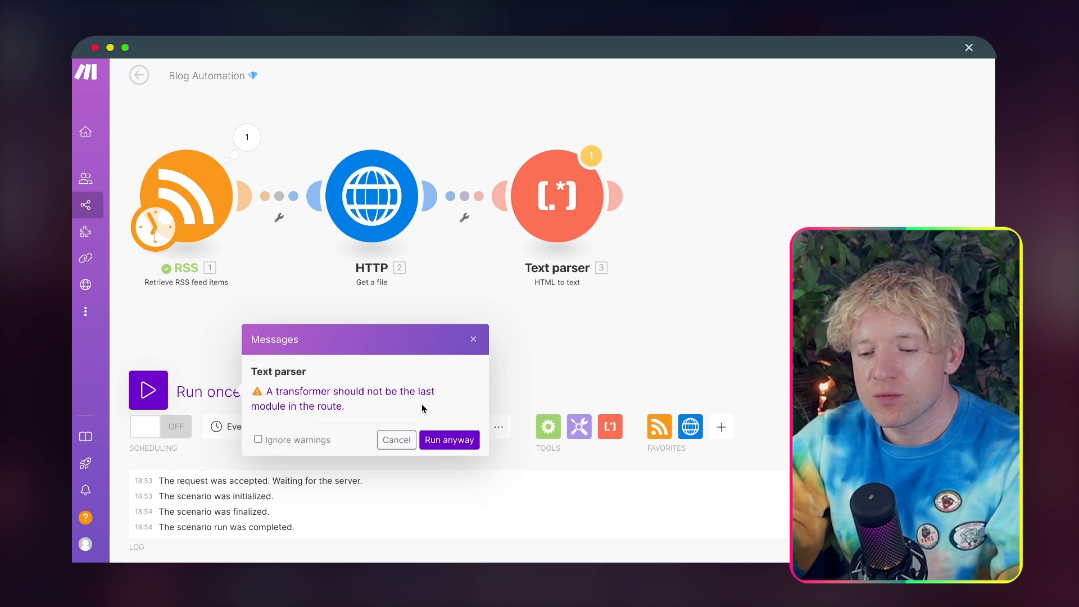
{"action": "left_click", "coordinate": [447, 438]}
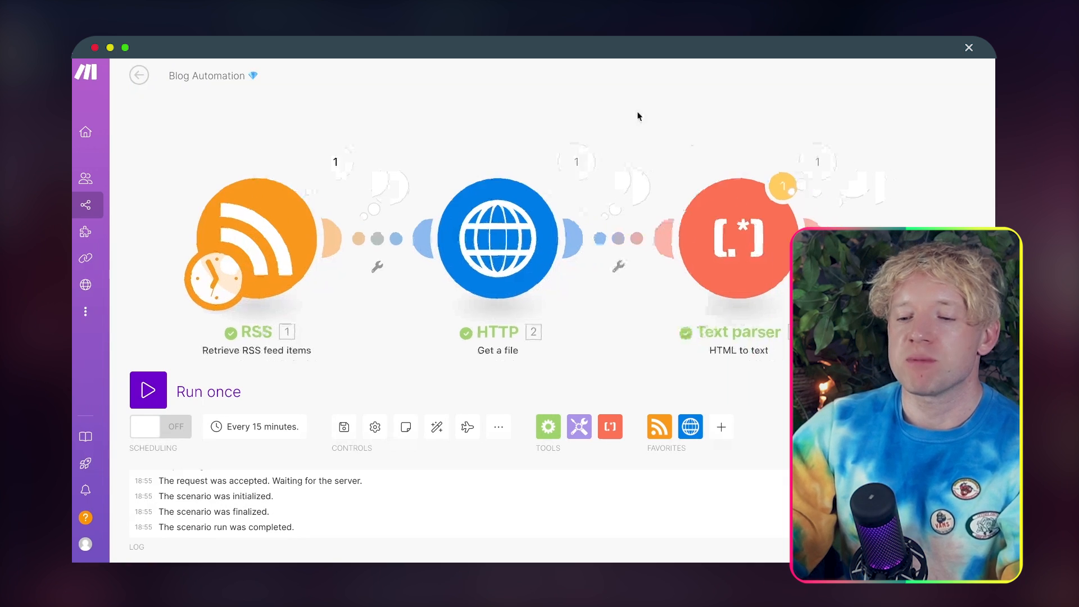
{"action": "left_click_drag", "start_coordinate": [638, 116], "coordinate": [562, 78]}
{"action": "left_click_drag", "start_coordinate": [617, 102], "coordinate": [457, 102]}
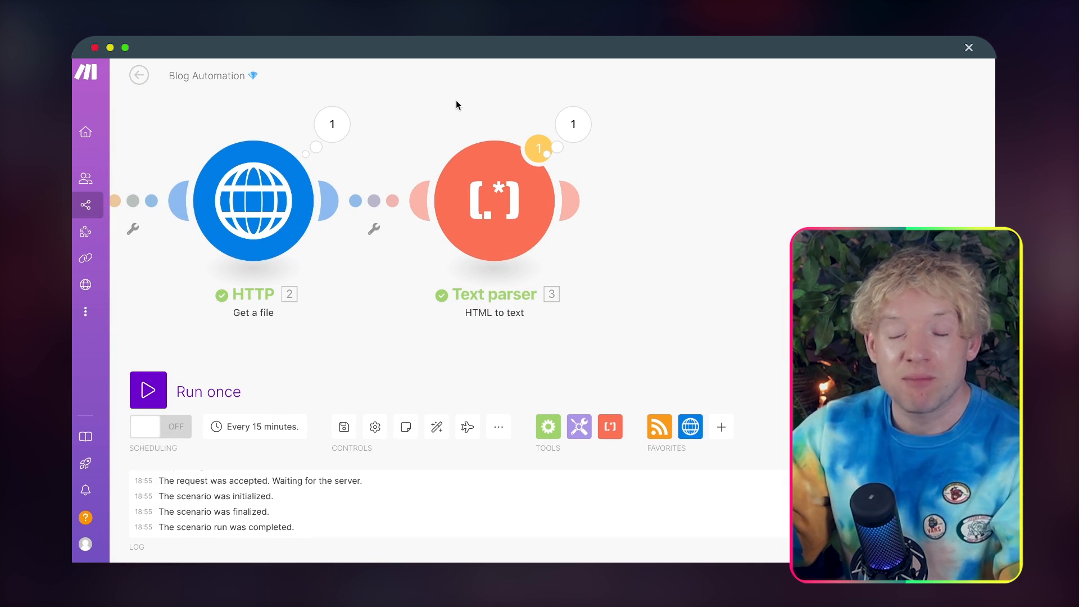
{"action": "left_click", "coordinate": [336, 124]}
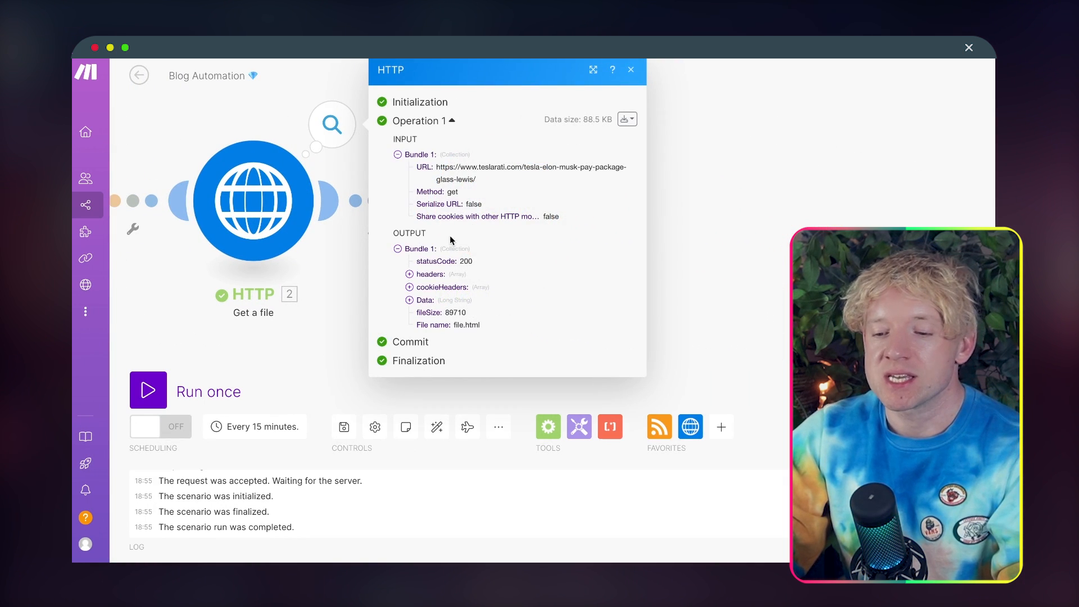
{"action": "left_click", "coordinate": [409, 299]}
{"action": "scroll", "coordinate": [464, 323], "scroll_direction": "down", "scroll_amount": 15}
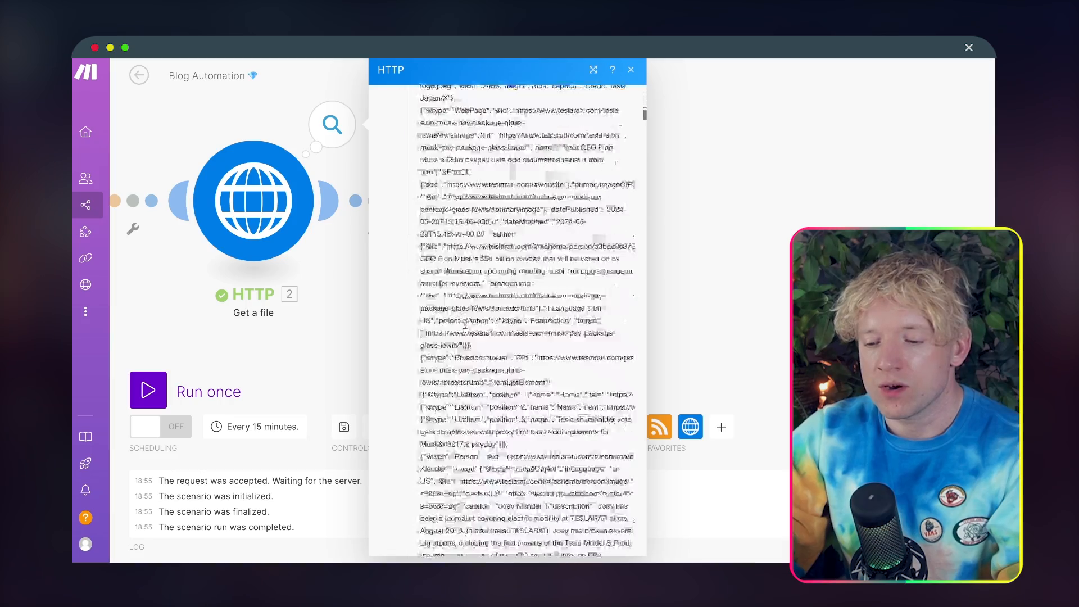
{"action": "scroll", "coordinate": [464, 322], "scroll_direction": "down", "scroll_amount": 10}
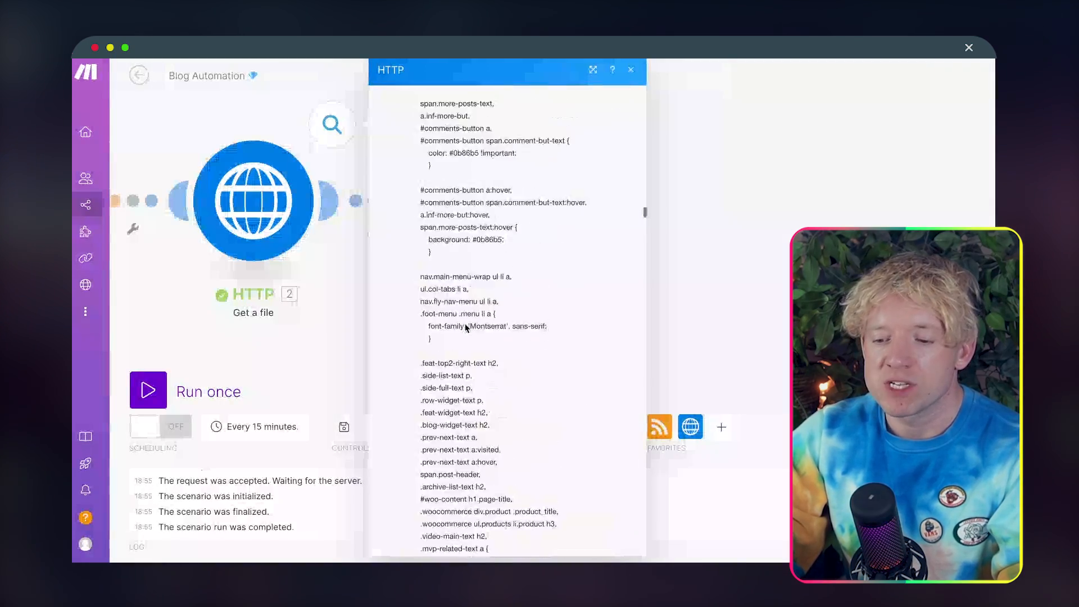
{"action": "scroll", "coordinate": [466, 328], "scroll_direction": "up", "scroll_amount": 10}
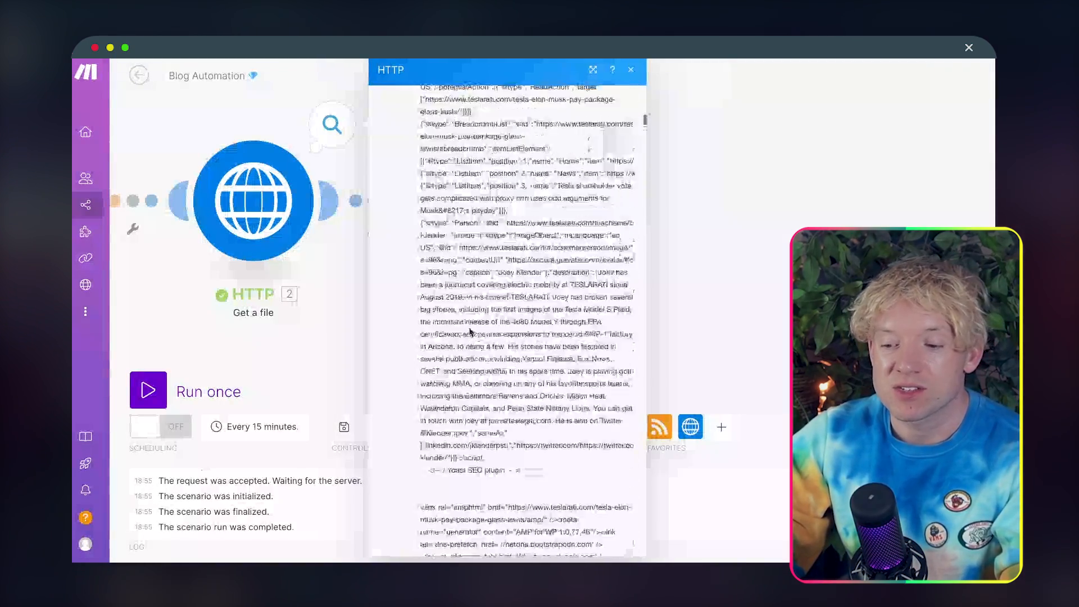
{"action": "scroll", "coordinate": [471, 332], "scroll_direction": "up", "scroll_amount": 1}
{"action": "left_click", "coordinate": [754, 269]}
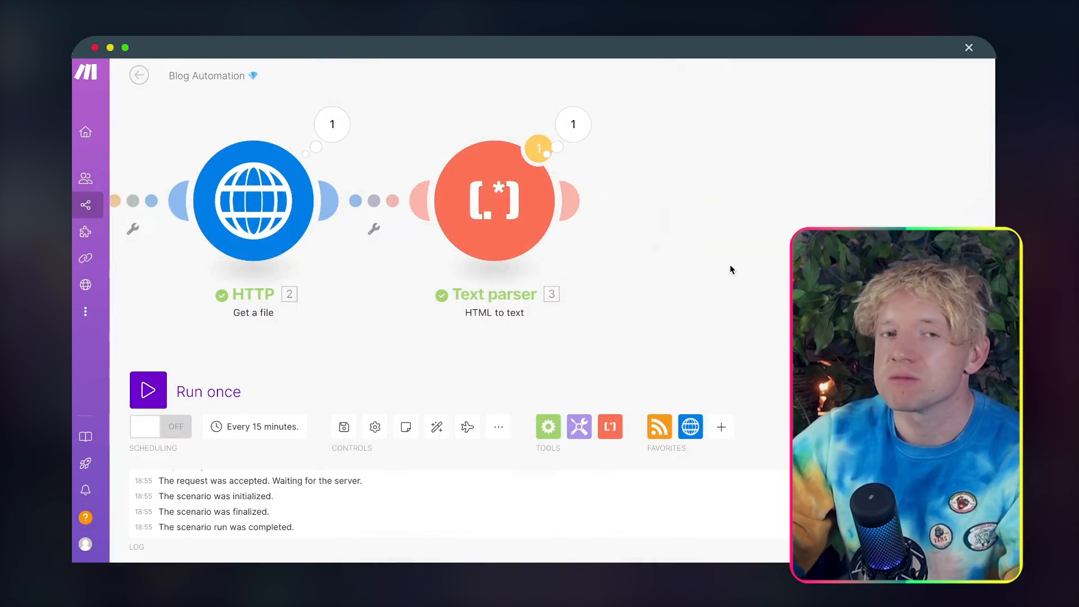
Step: Inspect the full converted Text in the Text parser module's output bundle, then close the output
{"action": "left_click", "coordinate": [454, 111]}
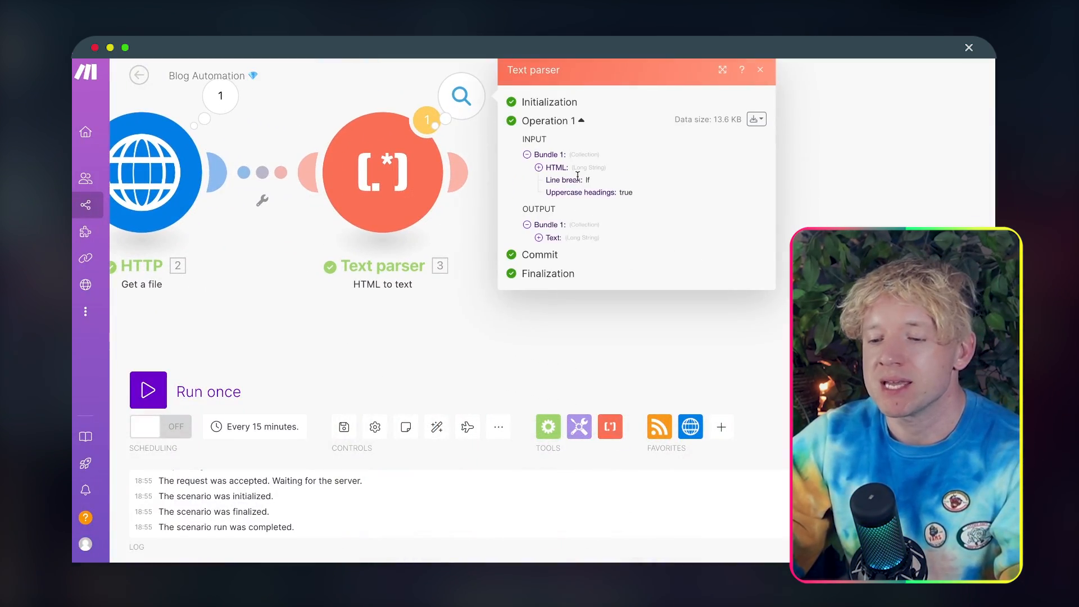
{"action": "left_click", "coordinate": [549, 243]}
{"action": "scroll", "coordinate": [622, 349], "scroll_direction": "down", "scroll_amount": 5}
{"action": "scroll", "coordinate": [622, 349], "scroll_direction": "down", "scroll_amount": 10}
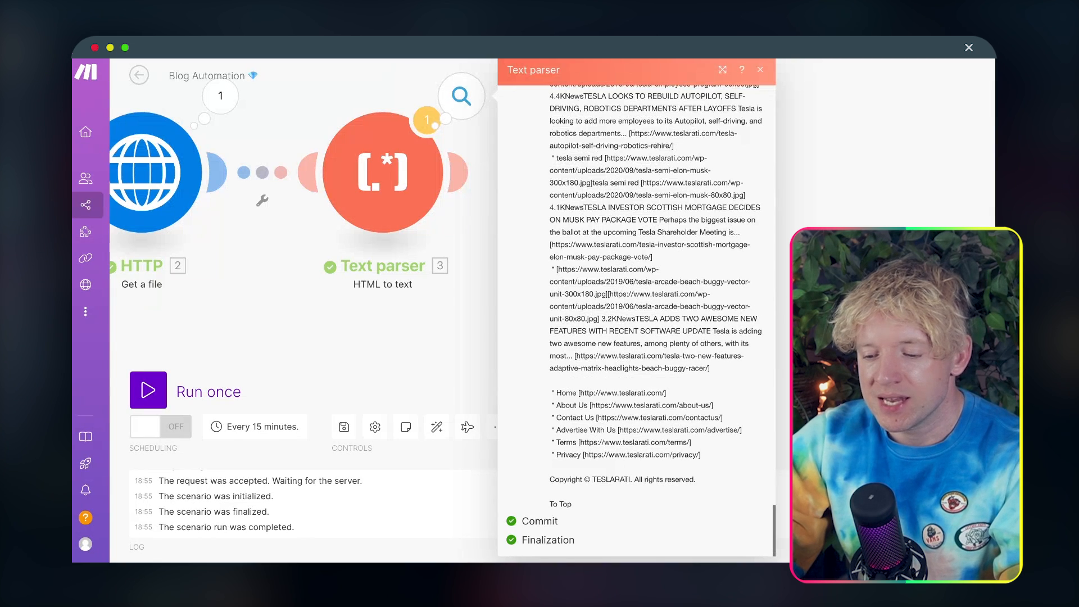
{"action": "left_click", "coordinate": [786, 287]}
Step: Add an Anthropic Claude Create a Message module after the Text parser
{"action": "scroll", "coordinate": [599, 256], "scroll_direction": "down", "scroll_amount": 4}
{"action": "left_click_drag", "start_coordinate": [599, 255], "coordinate": [646, 255]}
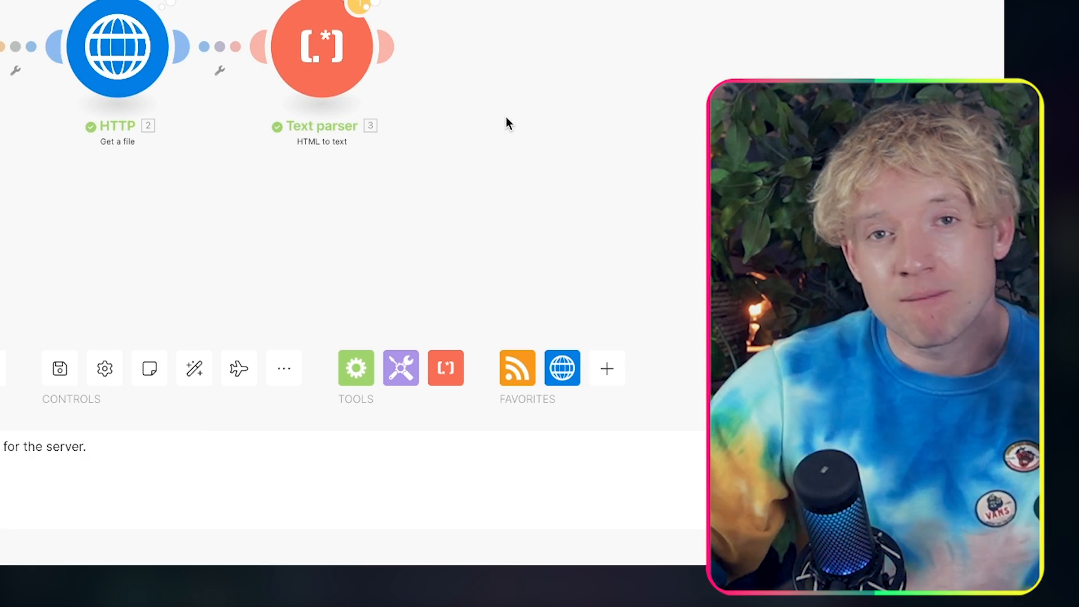
{"action": "left_click_drag", "start_coordinate": [476, 69], "coordinate": [423, 73]}
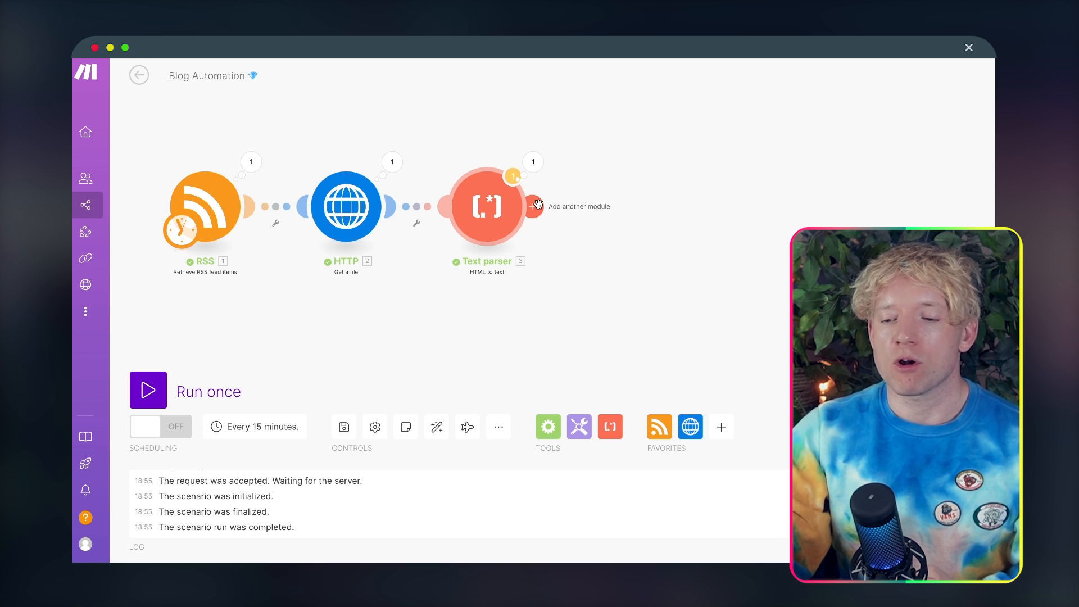
{"action": "left_click", "coordinate": [538, 205]}
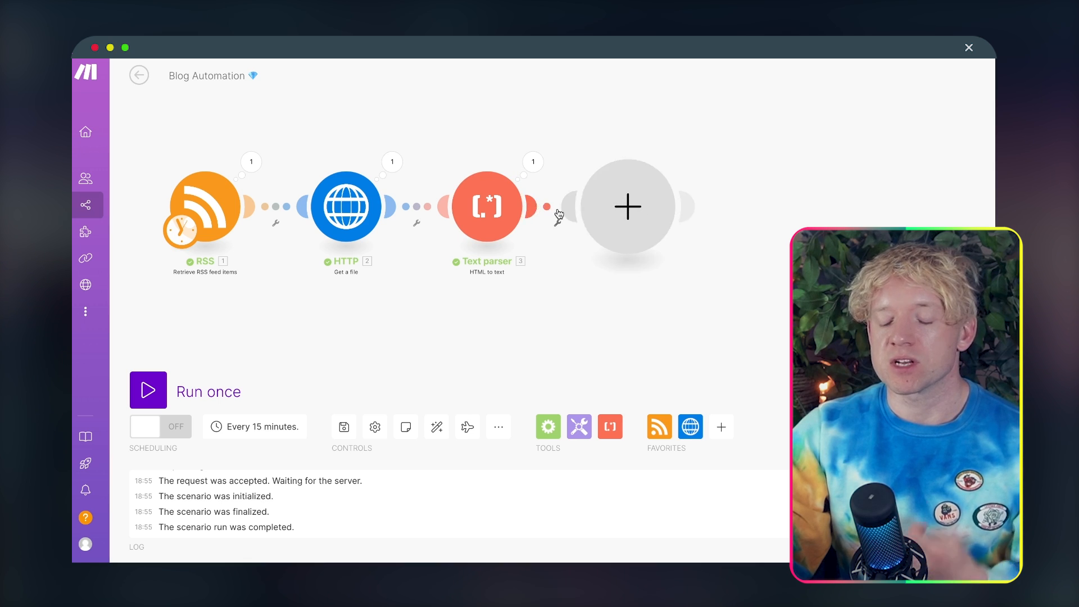
{"action": "left_click_drag", "start_coordinate": [778, 272], "coordinate": [387, 295]}
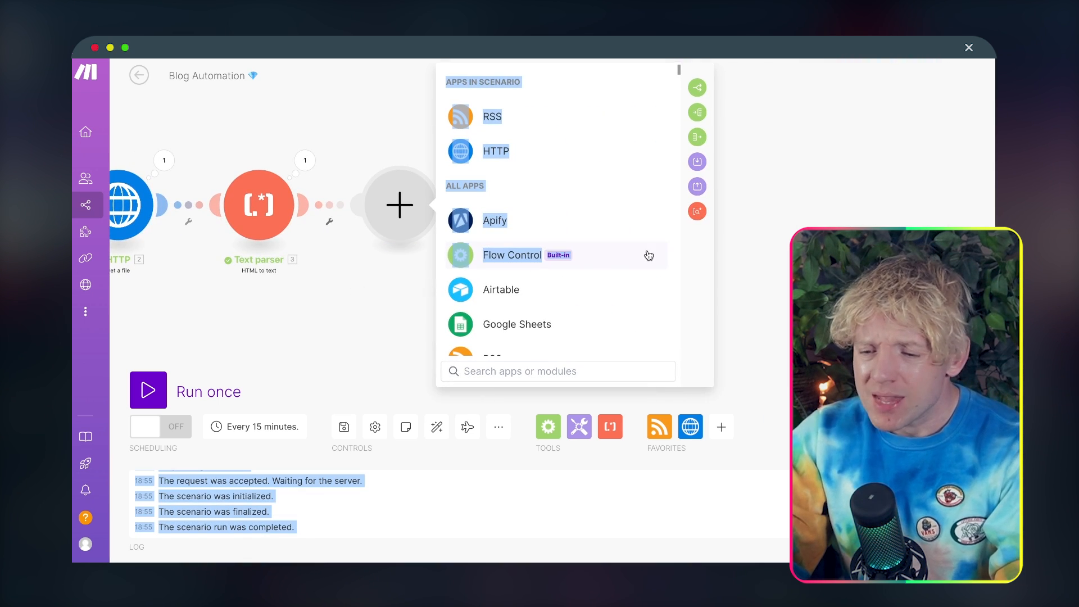
{"action": "left_click", "coordinate": [550, 369]}
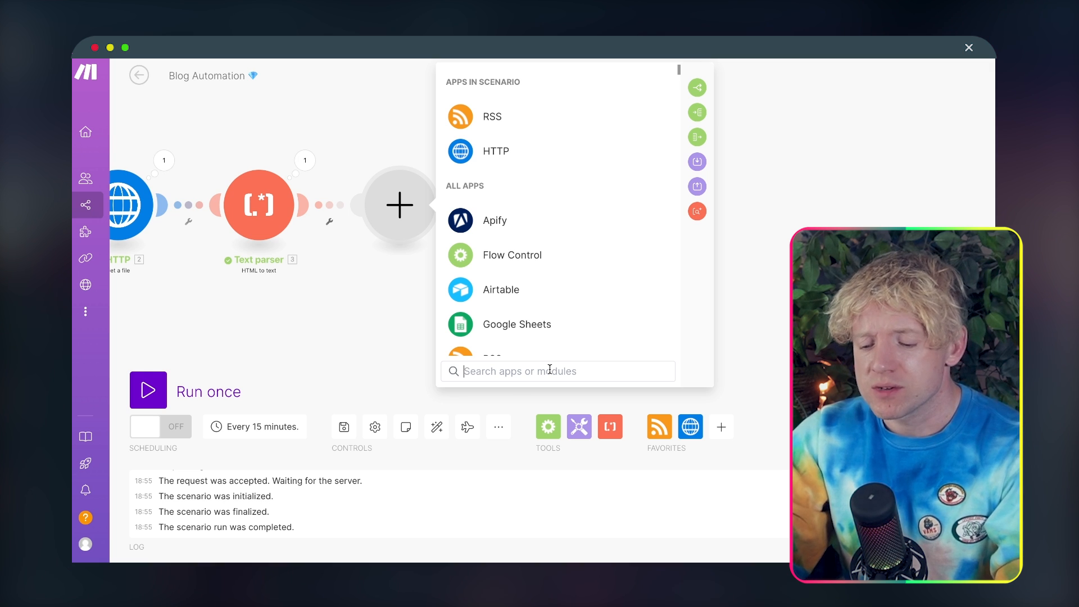
{"action": "type", "text": "claude"}
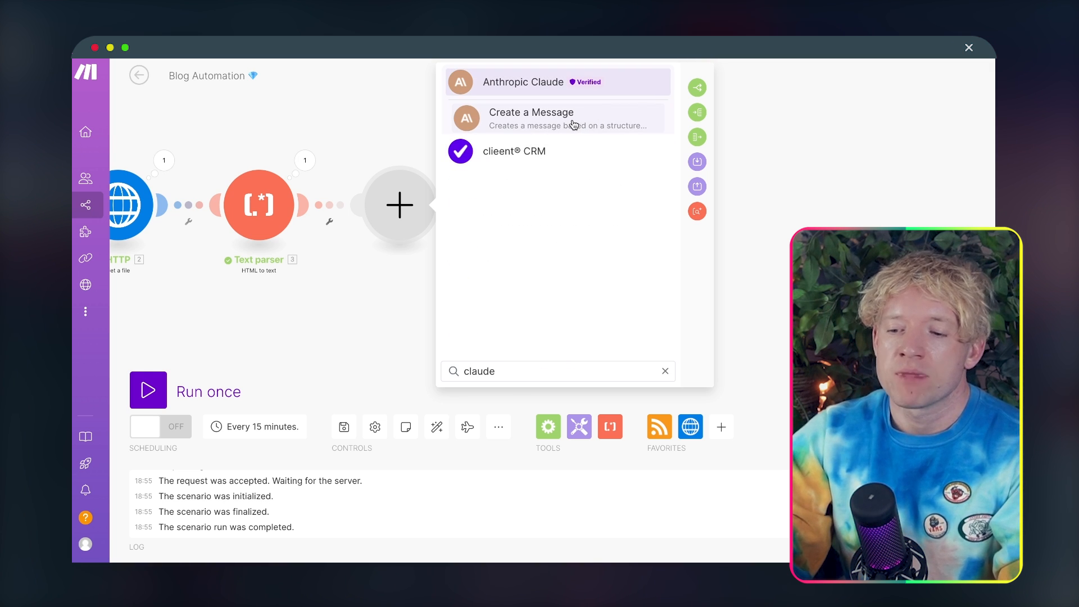
{"action": "left_click", "coordinate": [573, 124]}
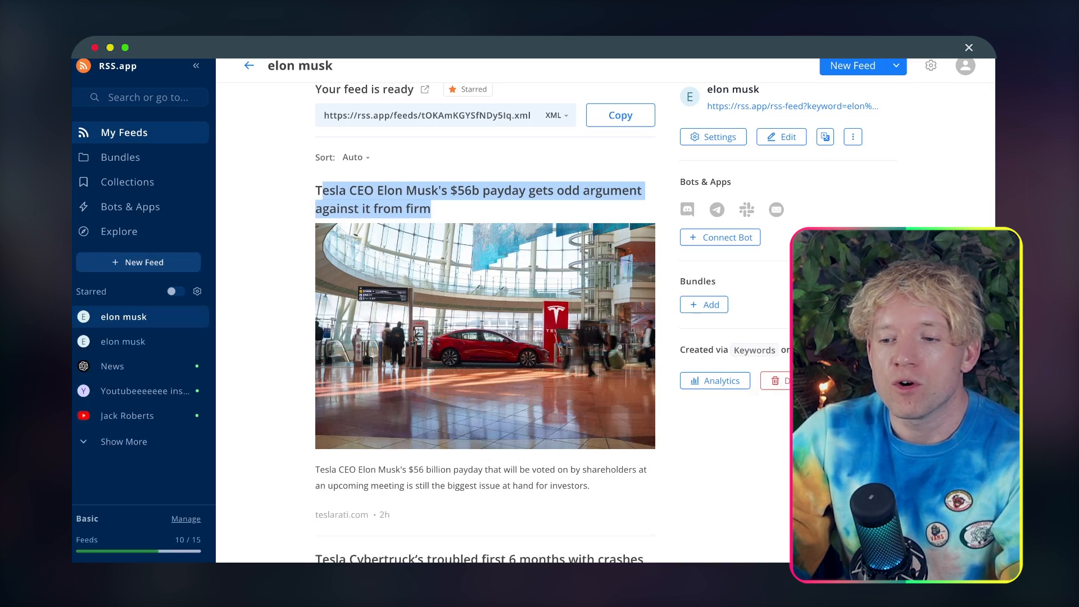
Step: Switch to the browser tab with RSS.app and open the home page of the Anthropic Console at console.anthropic.com
{"action": "key", "text": "super+l"}
{"action": "type", "text": "antop"}
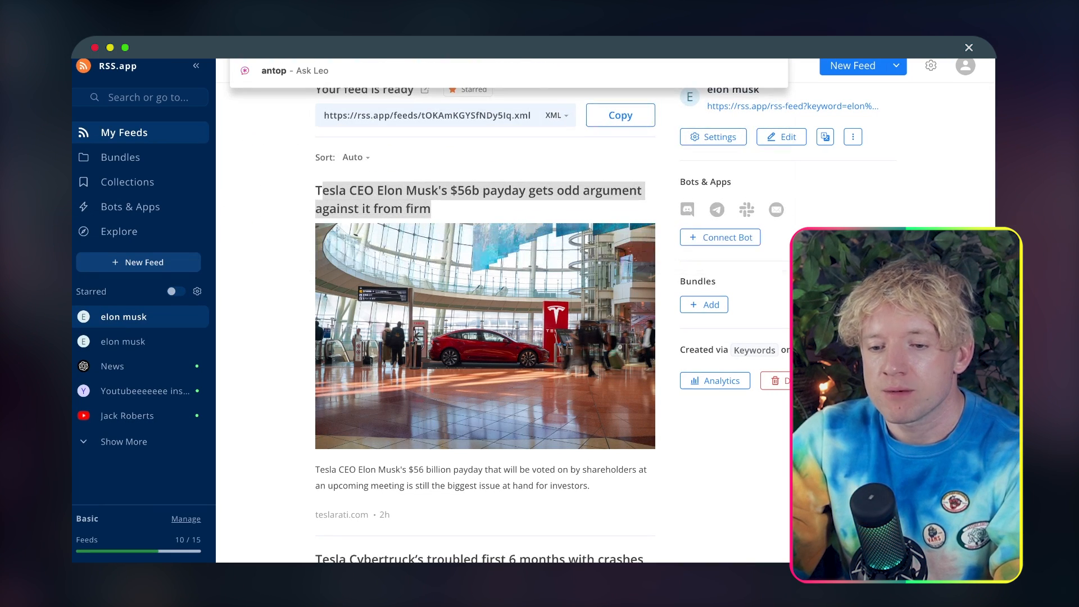
{"action": "key", "text": "BackSpace"}
{"action": "key", "text": "BackSpace"}
{"action": "type", "text": "ro"}
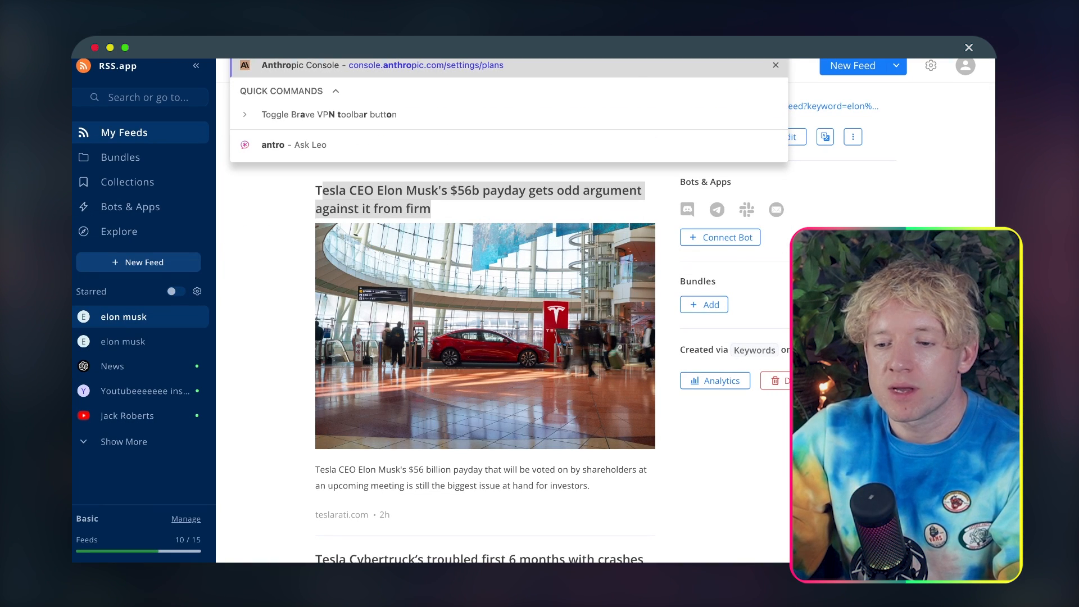
{"action": "key", "text": "BackSpace"}
{"action": "key", "text": "BackSpace"}
{"action": "key", "text": "BackSpace"}
{"action": "key", "text": "BackSpace"}
{"action": "key", "text": "BackSpace"}
{"action": "key", "text": "BackSpace"}
{"action": "key", "text": "BackSpace"}
{"action": "key", "text": "BackSpace"}
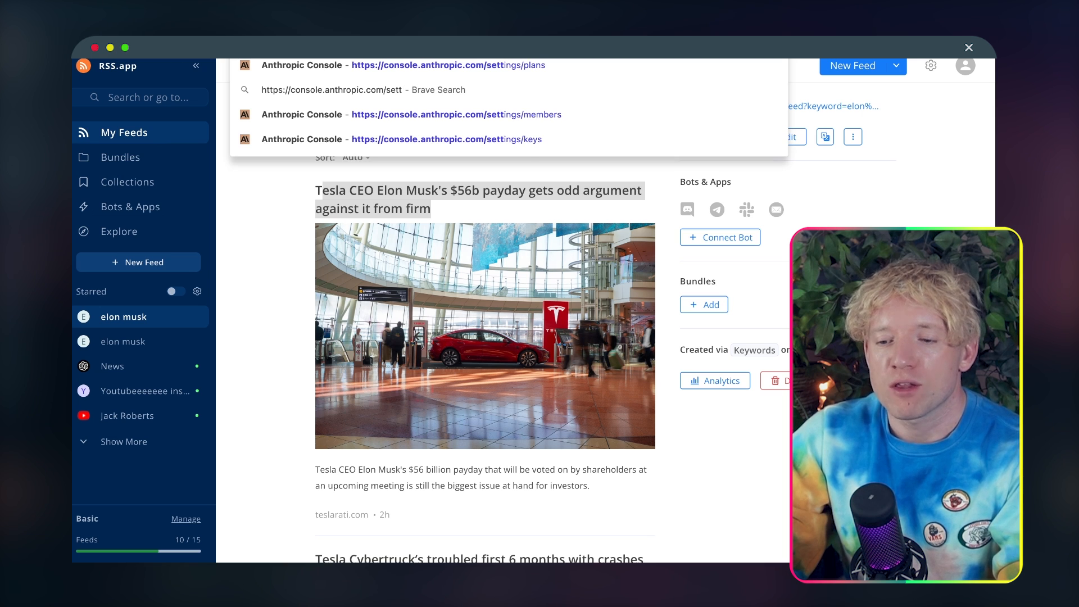
{"action": "key", "text": "BackSpace"}
{"action": "key", "text": "BackSpace"}
{"action": "key", "text": "BackSpace"}
{"action": "key", "text": "BackSpace"}
{"action": "key", "text": "BackSpace"}
{"action": "key", "text": "Return"}
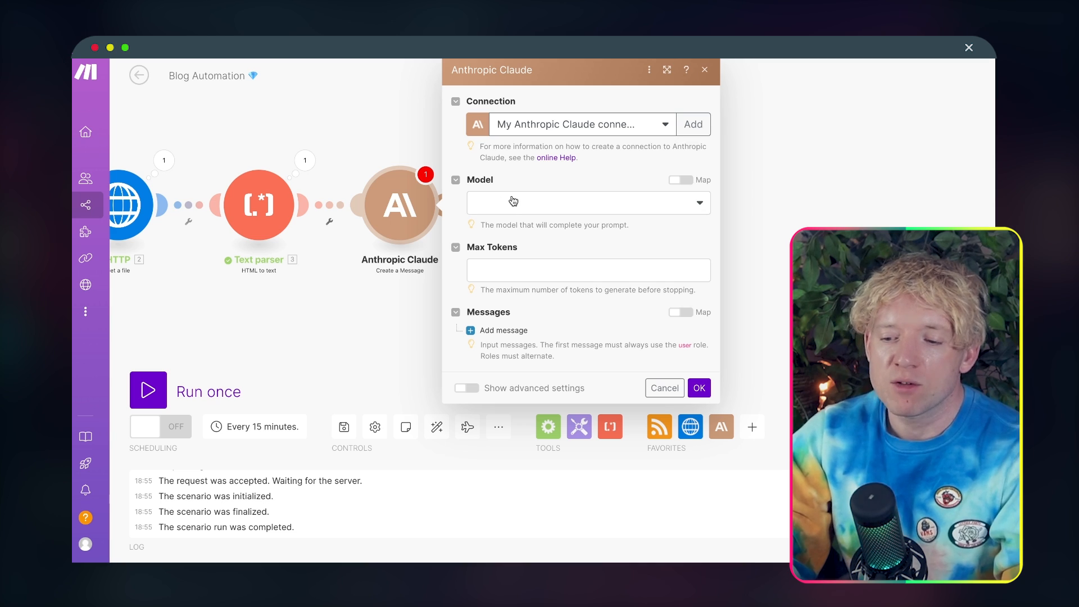
Step: Set the Claude module's model to claude-3-opus-20240229 and its maximum tokens to 4096
{"action": "left_click", "coordinate": [512, 201]}
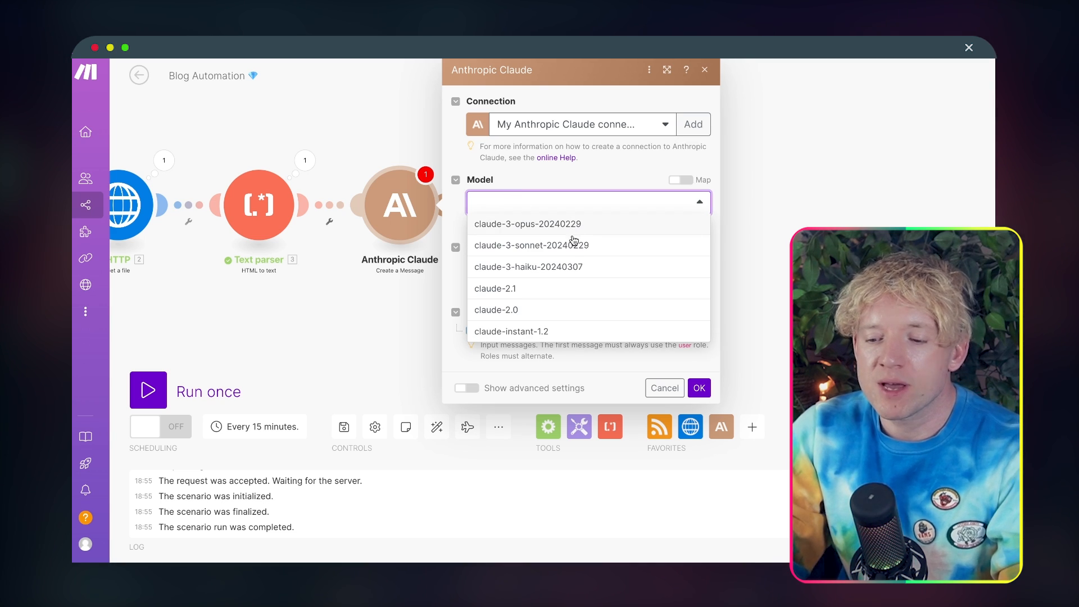
{"action": "left_click", "coordinate": [575, 224]}
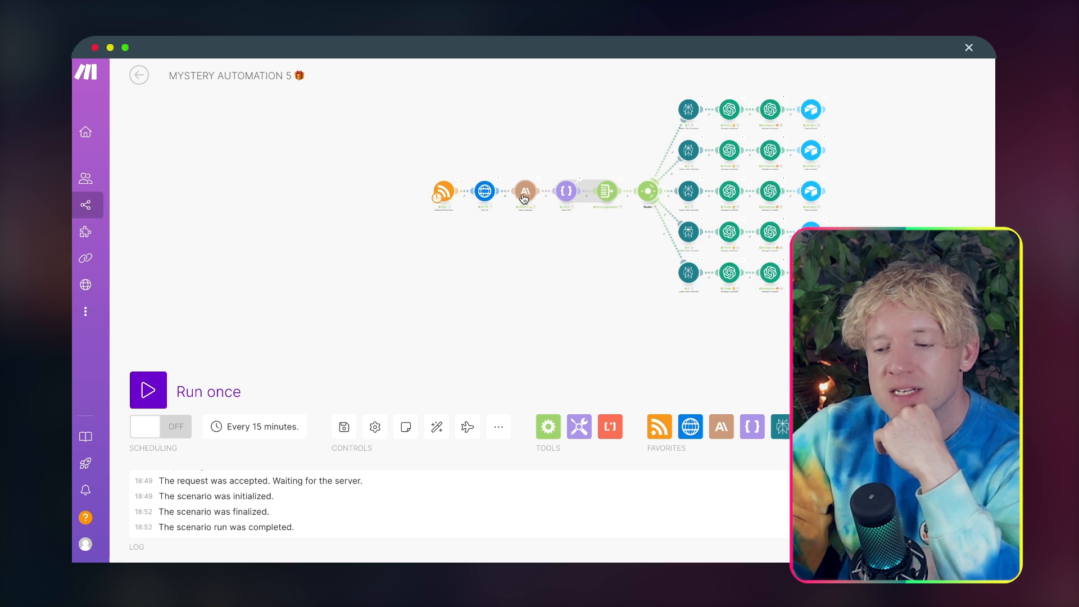
{"action": "left_click", "coordinate": [524, 194]}
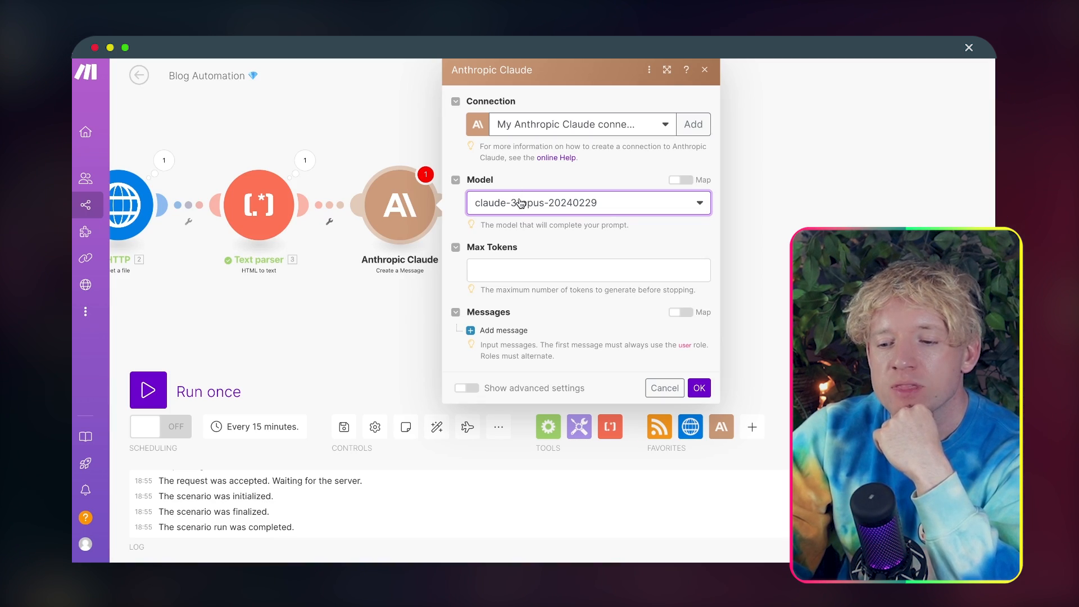
{"action": "left_click", "coordinate": [562, 270]}
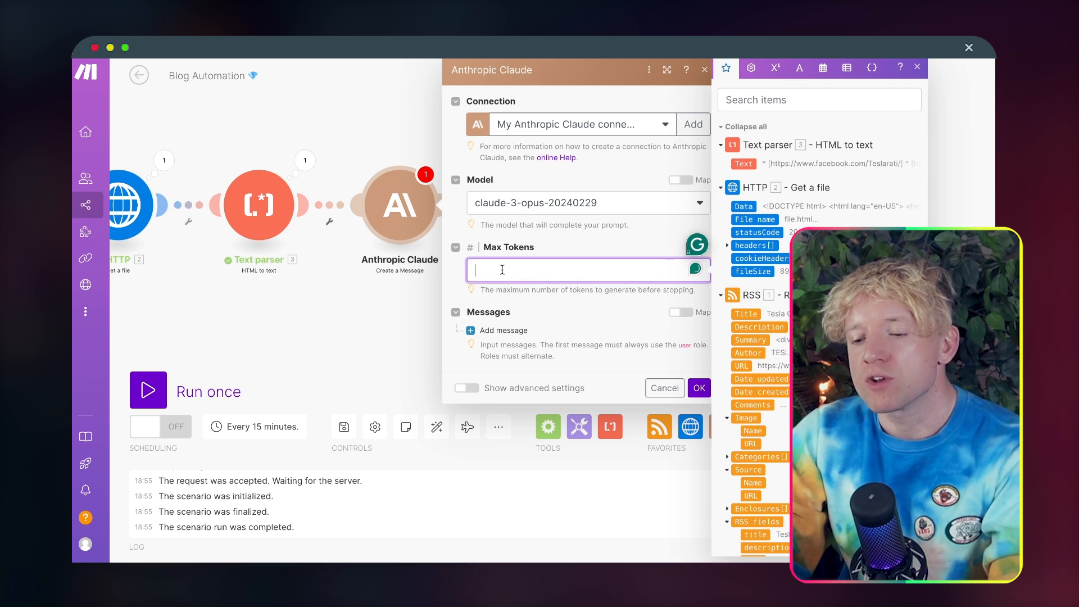
{"action": "type", "text": "4096"}
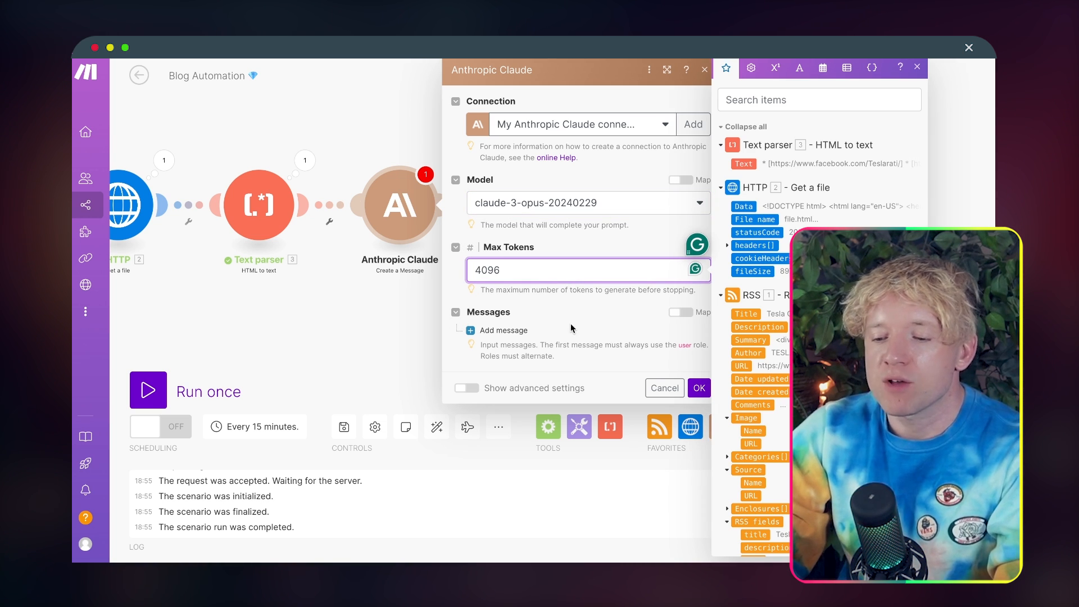
Step: Add a first message to the Claude module and give it the User role
{"action": "left_click", "coordinate": [618, 331]}
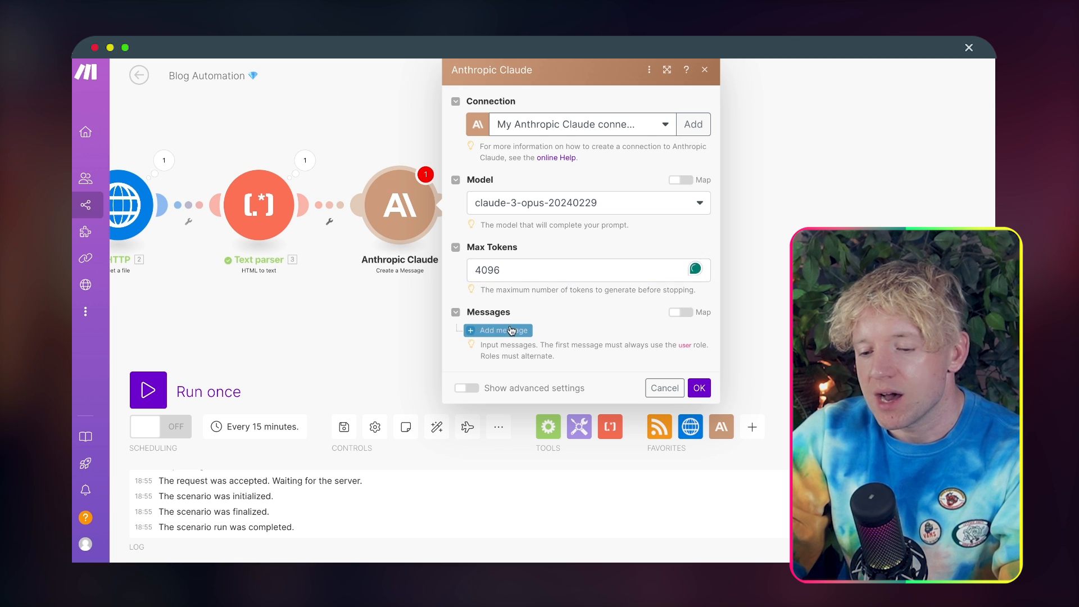
{"action": "left_click", "coordinate": [474, 331]}
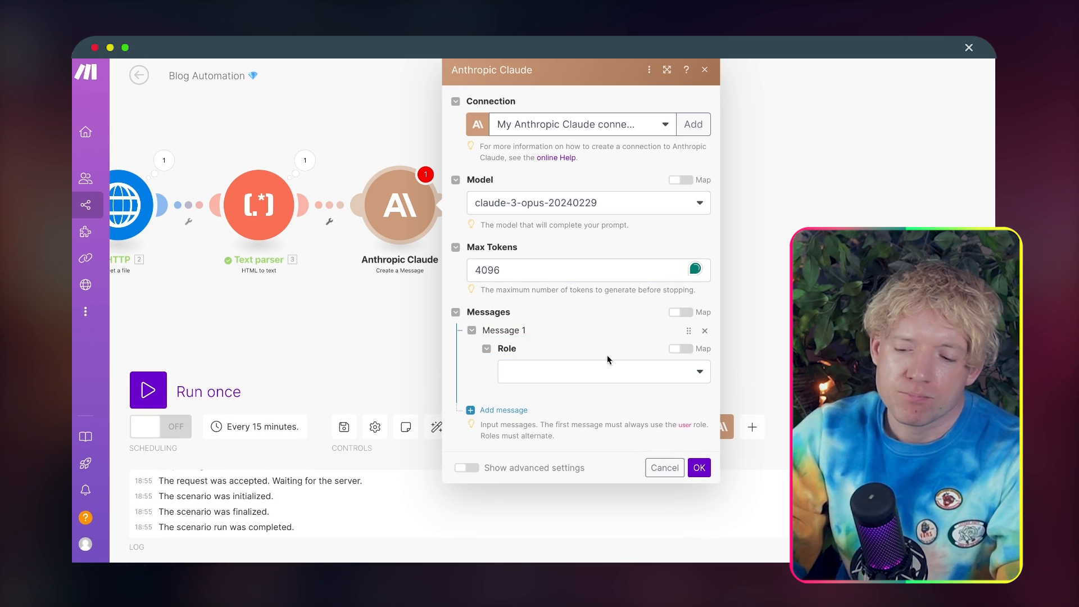
{"action": "left_click", "coordinate": [602, 368]}
{"action": "left_click", "coordinate": [584, 414]}
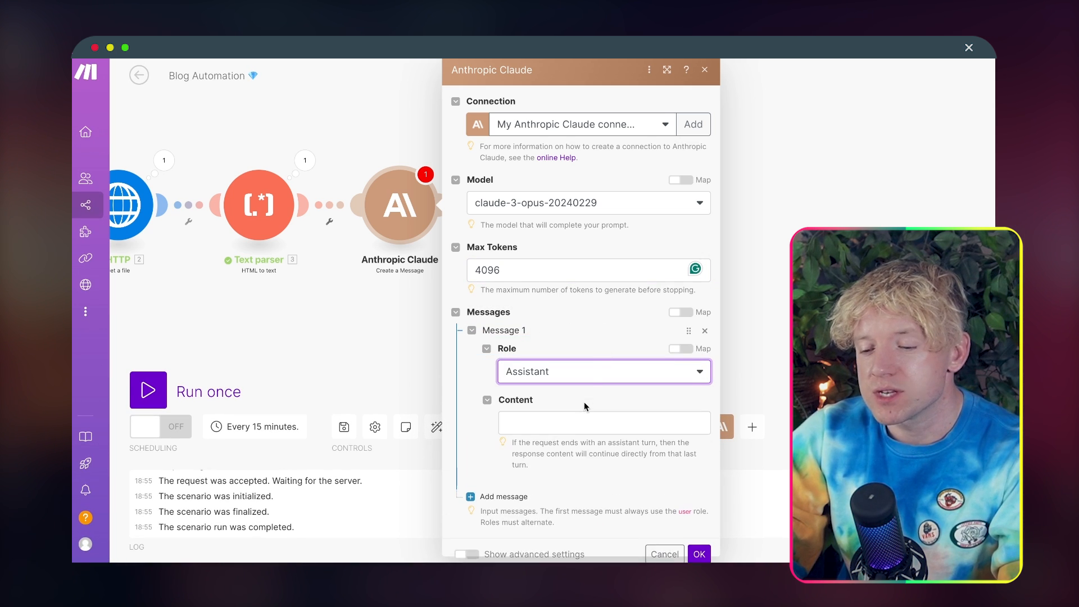
{"action": "left_click", "coordinate": [589, 373]}
{"action": "left_click", "coordinate": [580, 389]}
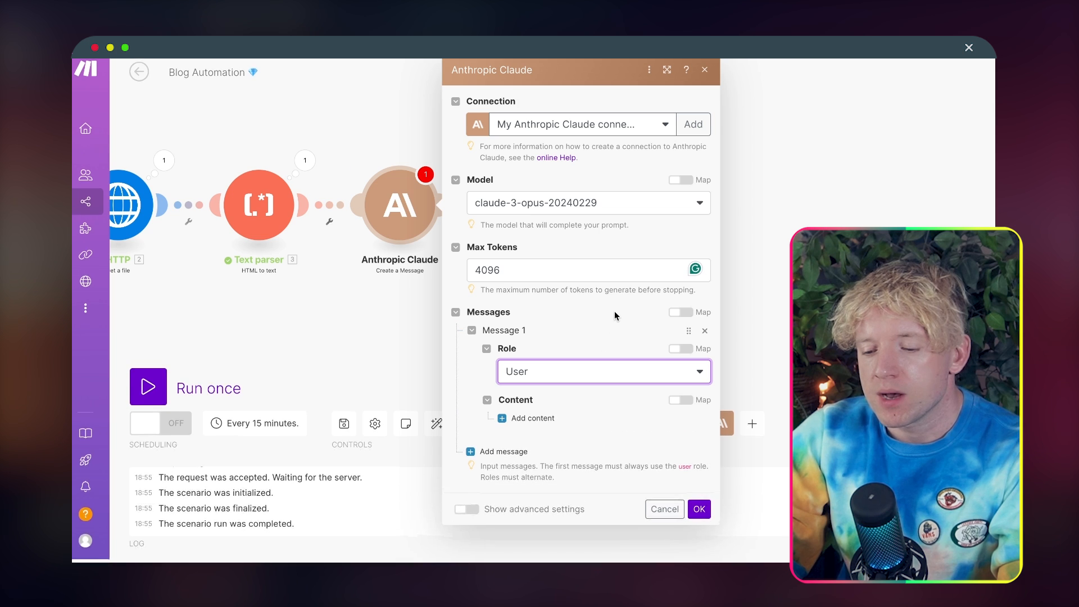
Step: Add a content item of type Text to the User message
{"action": "left_click", "coordinate": [521, 418]}
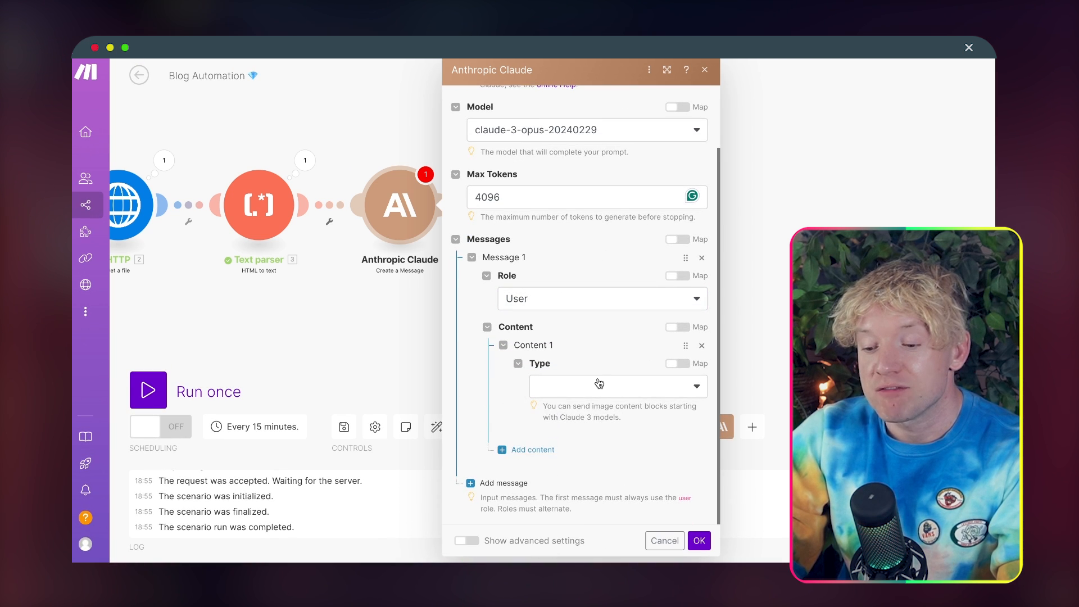
{"action": "left_click", "coordinate": [599, 384]}
{"action": "left_click", "coordinate": [585, 413]}
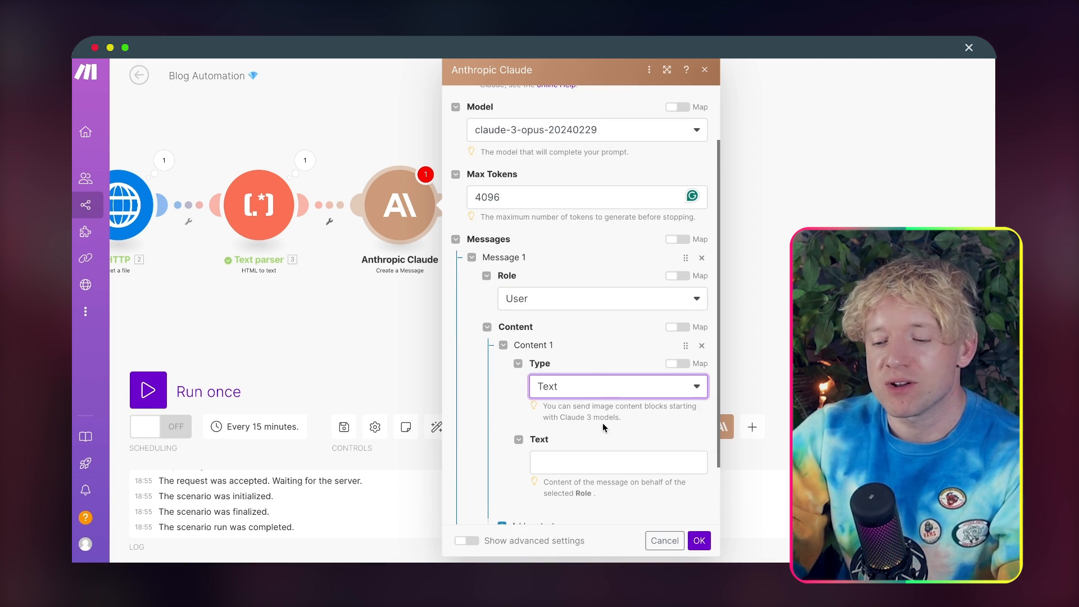
Step: Look over the Create 5 Summaries prompt document, including its example JSON output
{"action": "scroll", "coordinate": [602, 422], "scroll_direction": "down", "scroll_amount": 2}
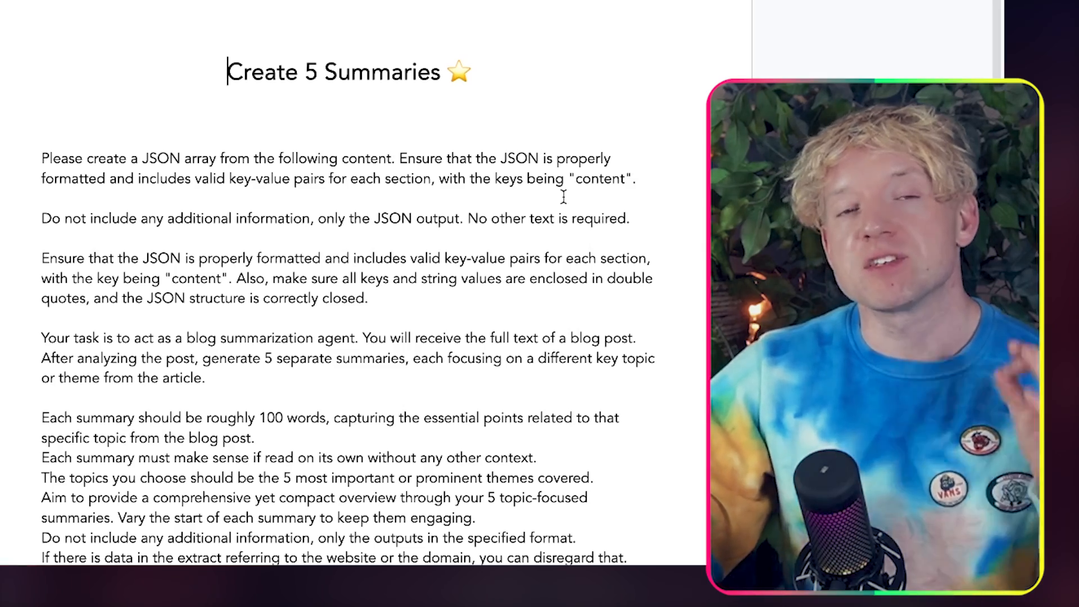
{"action": "scroll", "coordinate": [563, 197], "scroll_direction": "down", "scroll_amount": 20}
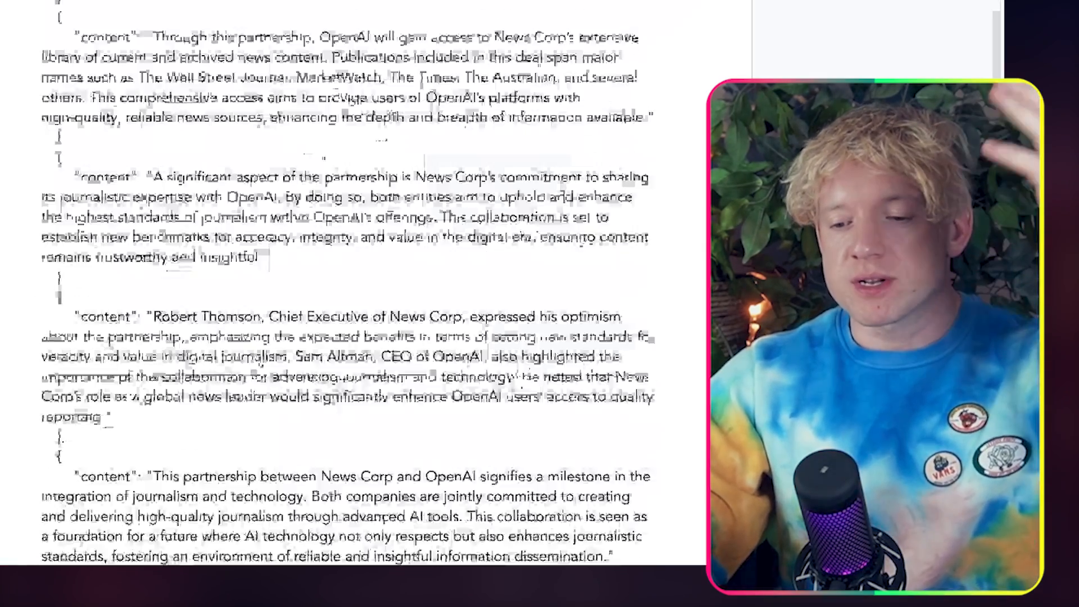
{"action": "scroll", "coordinate": [563, 198], "scroll_direction": "up", "scroll_amount": 12}
{"action": "scroll", "coordinate": [563, 196], "scroll_direction": "up", "scroll_amount": 10}
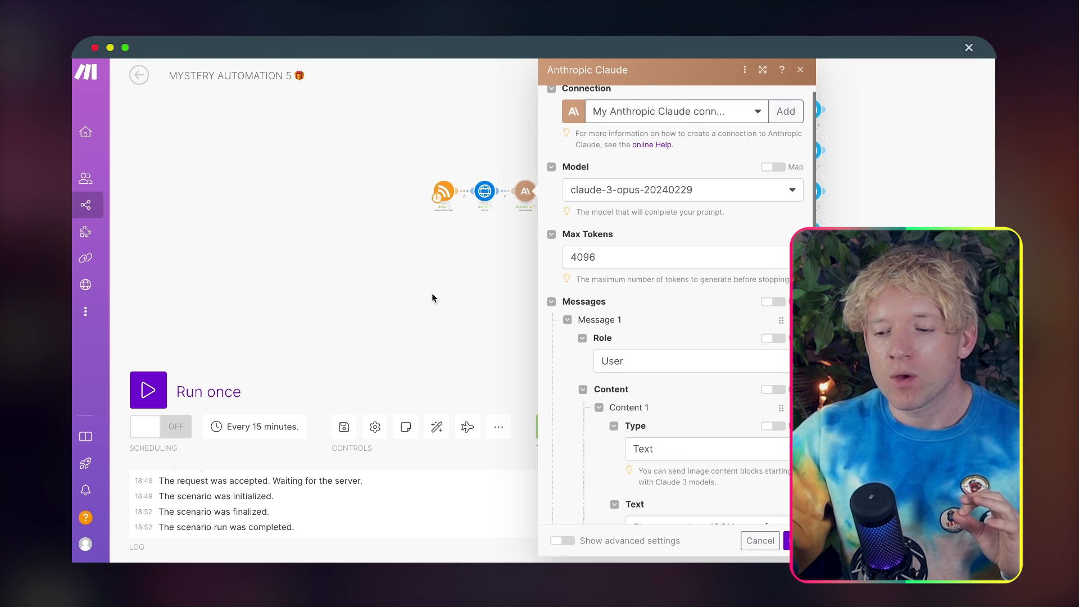
Step: Switch to the MYSTERY AUTOMATION 5 scenario and expand the Text Response in the Claude module's output bundle
{"action": "left_click", "coordinate": [431, 293]}
{"action": "left_click_drag", "start_coordinate": [519, 293], "coordinate": [364, 411]}
{"action": "scroll", "coordinate": [433, 295], "scroll_direction": "up", "scroll_amount": 5}
{"action": "scroll", "coordinate": [461, 282], "scroll_direction": "down", "scroll_amount": 5}
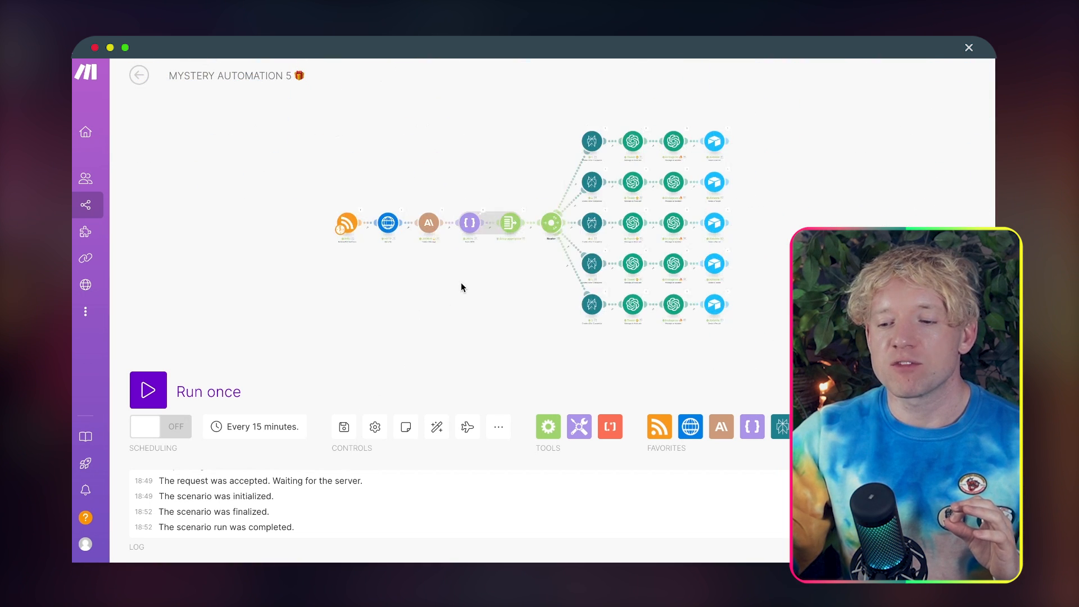
{"action": "left_click_drag", "start_coordinate": [463, 282], "coordinate": [441, 302]}
{"action": "scroll", "coordinate": [441, 302], "scroll_direction": "up", "scroll_amount": 2}
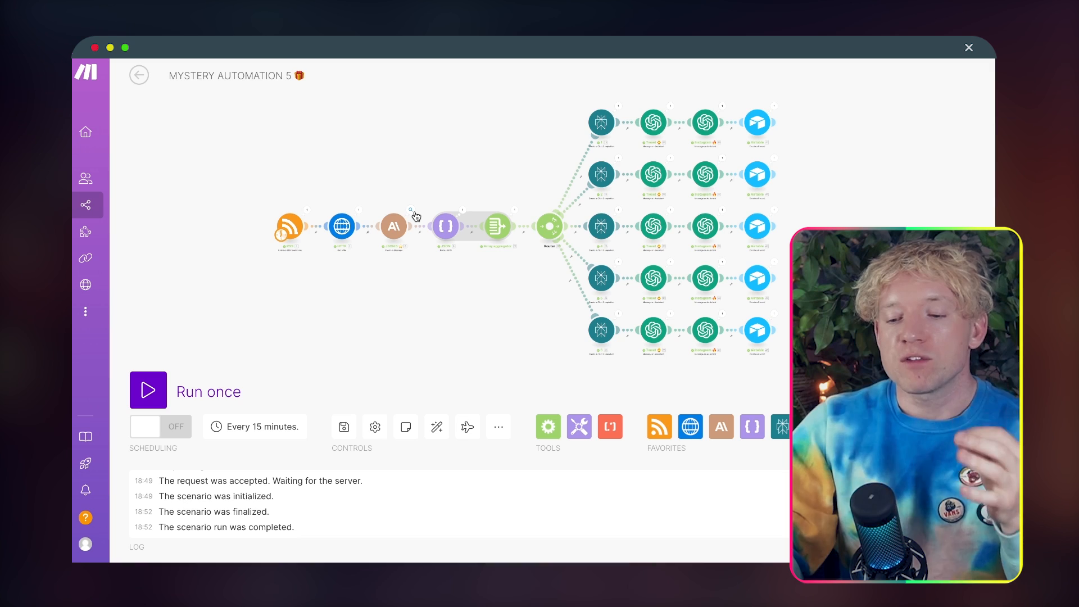
{"action": "left_click", "coordinate": [157, 55]}
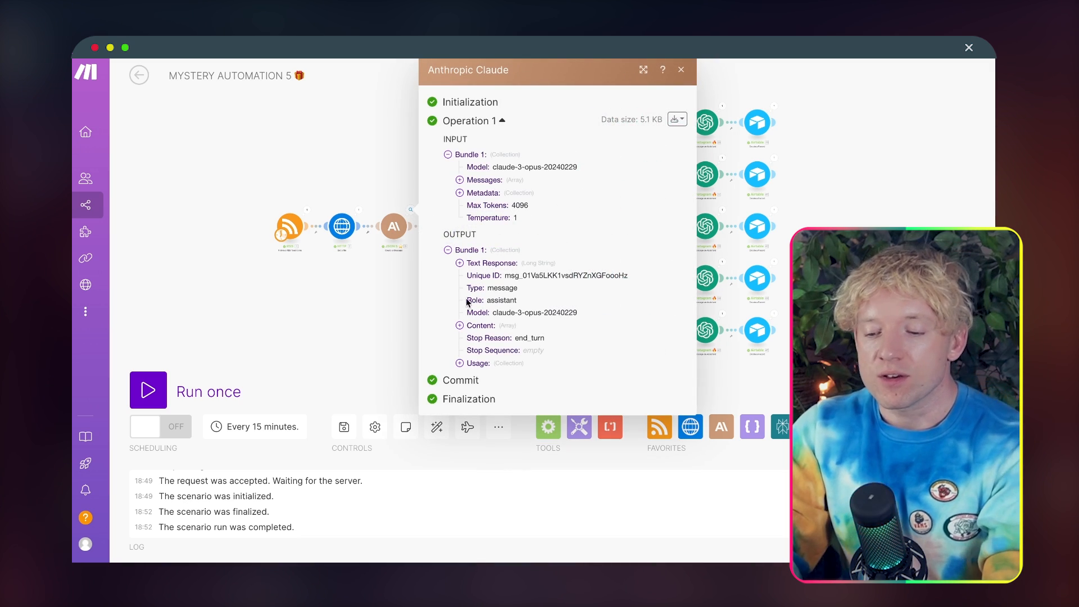
{"action": "left_click", "coordinate": [460, 263]}
Step: Read through the numbered content entries in the Text Response, then close the module output
{"action": "scroll", "coordinate": [560, 311], "scroll_direction": "down", "scroll_amount": 5}
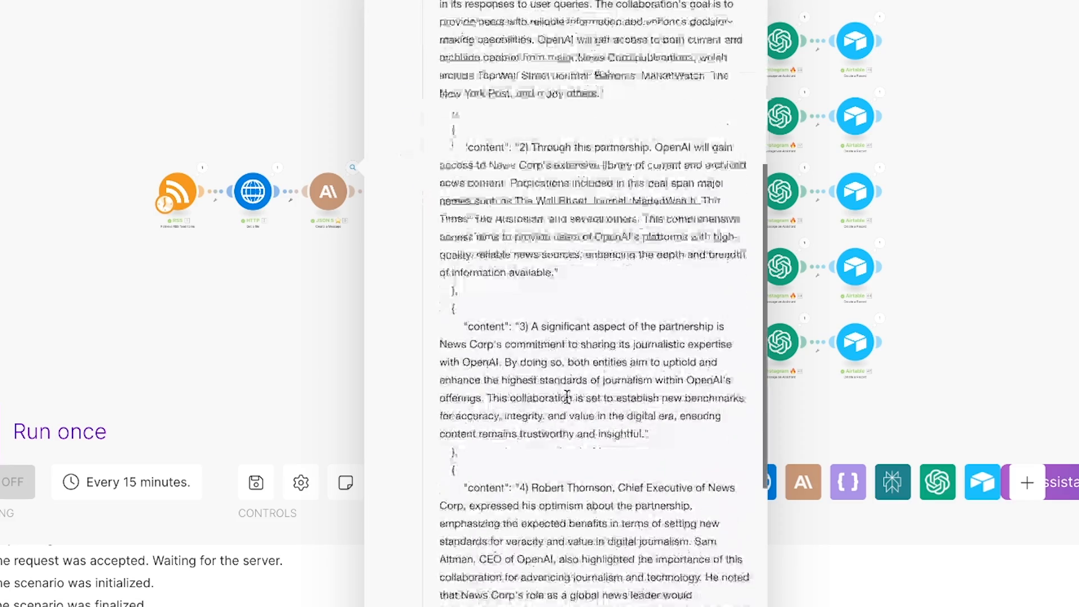
{"action": "scroll", "coordinate": [569, 313], "scroll_direction": "up", "scroll_amount": 1}
{"action": "left_click_drag", "start_coordinate": [602, 219], "coordinate": [526, 115]}
{"action": "left_click_drag", "start_coordinate": [583, 439], "coordinate": [552, 291]}
{"action": "scroll", "coordinate": [622, 545], "scroll_direction": "down", "scroll_amount": 2}
{"action": "scroll", "coordinate": [624, 553], "scroll_direction": "down", "scroll_amount": 2}
{"action": "left_click_drag", "start_coordinate": [664, 423], "coordinate": [597, 318]}
{"action": "scroll", "coordinate": [628, 525], "scroll_direction": "down", "scroll_amount": 3}
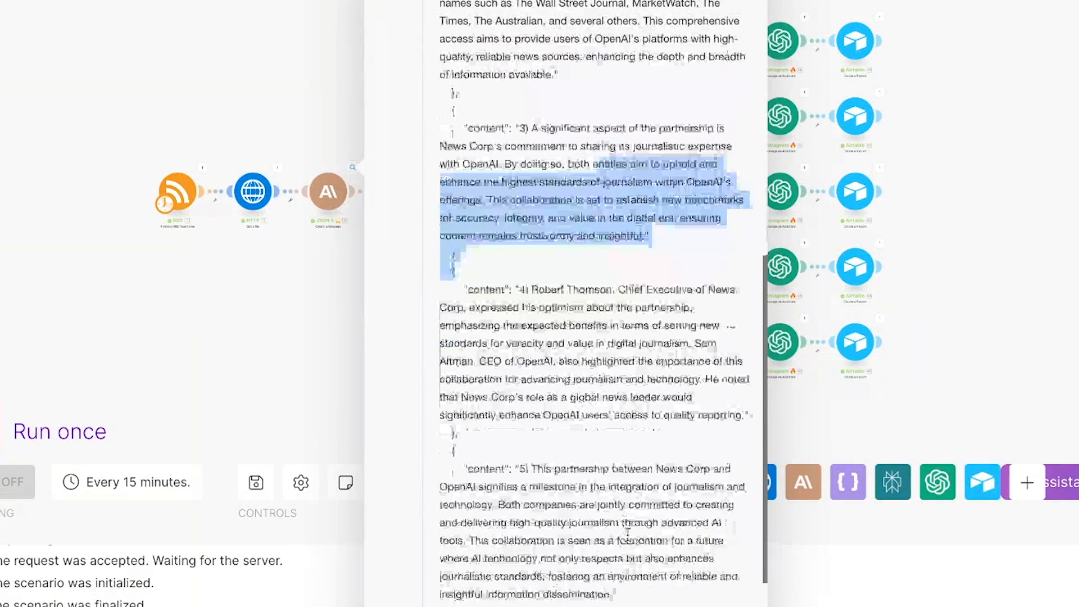
{"action": "left_click", "coordinate": [639, 469]}
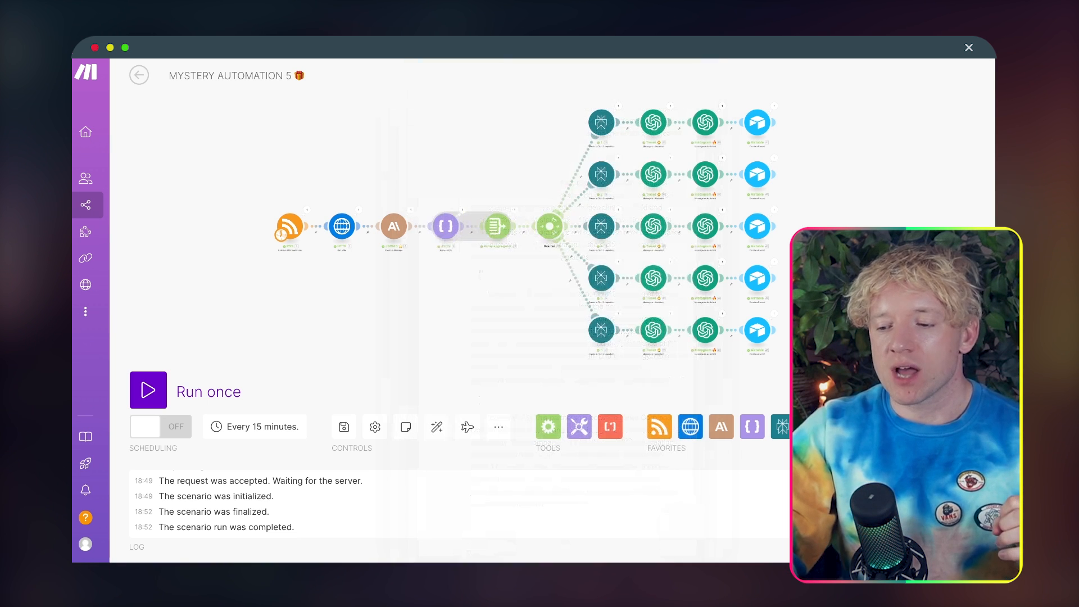
Step: Inspect the Text inside the Content array of the JSON 5 Claude module's output, then close it
{"action": "scroll", "coordinate": [562, 203], "scroll_direction": "up", "scroll_amount": 5}
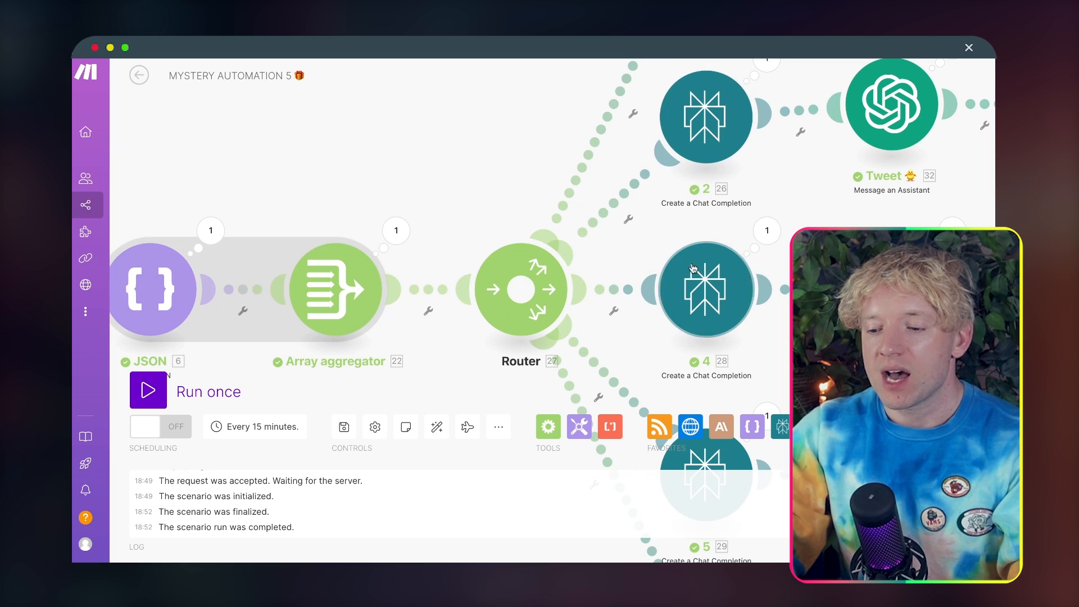
{"action": "scroll", "coordinate": [707, 292], "scroll_direction": "down", "scroll_amount": 5}
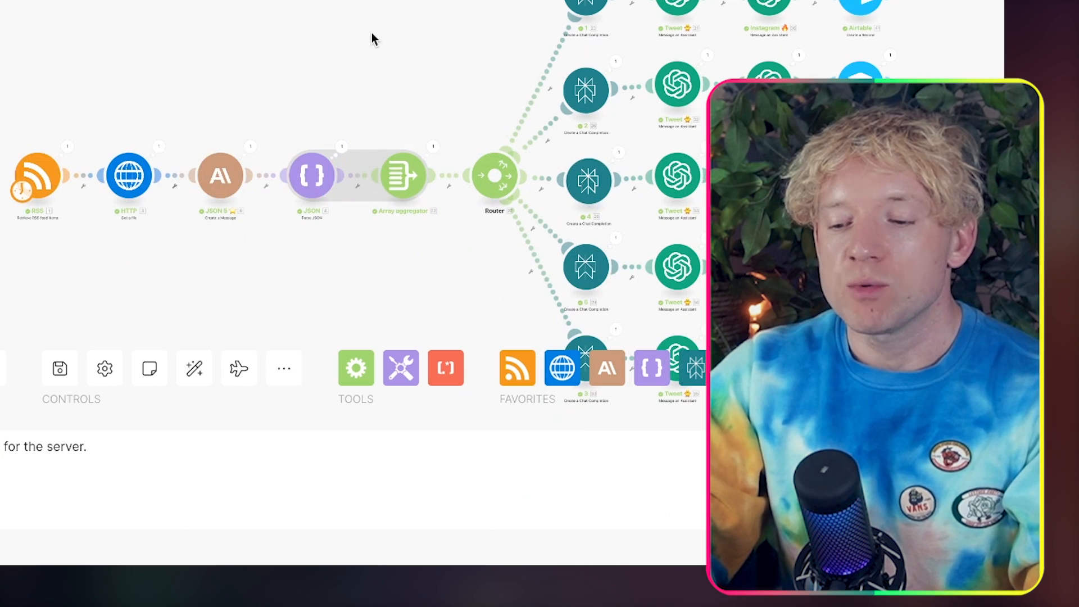
{"action": "left_click_drag", "start_coordinate": [371, 32], "coordinate": [238, 0]}
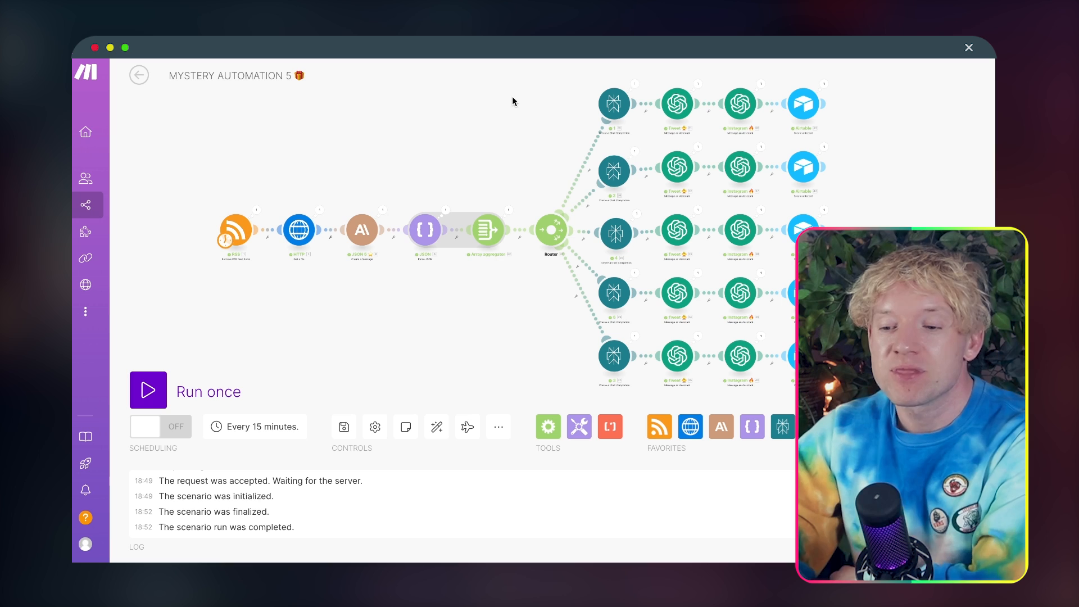
{"action": "scroll", "coordinate": [393, 168], "scroll_direction": "up", "scroll_amount": 5}
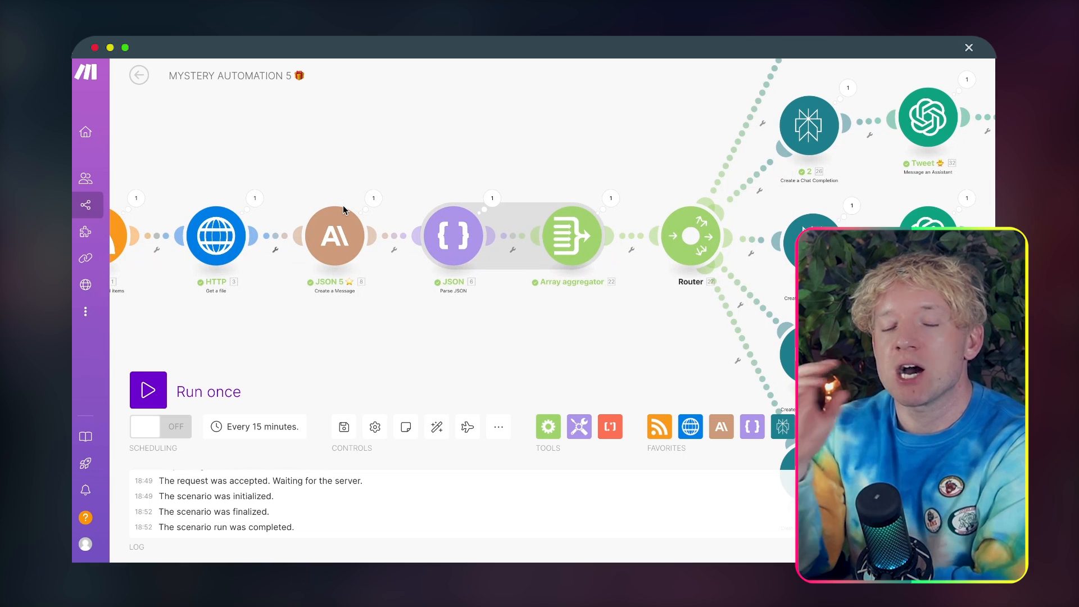
{"action": "left_click", "coordinate": [373, 198]}
{"action": "left_click", "coordinate": [432, 326]}
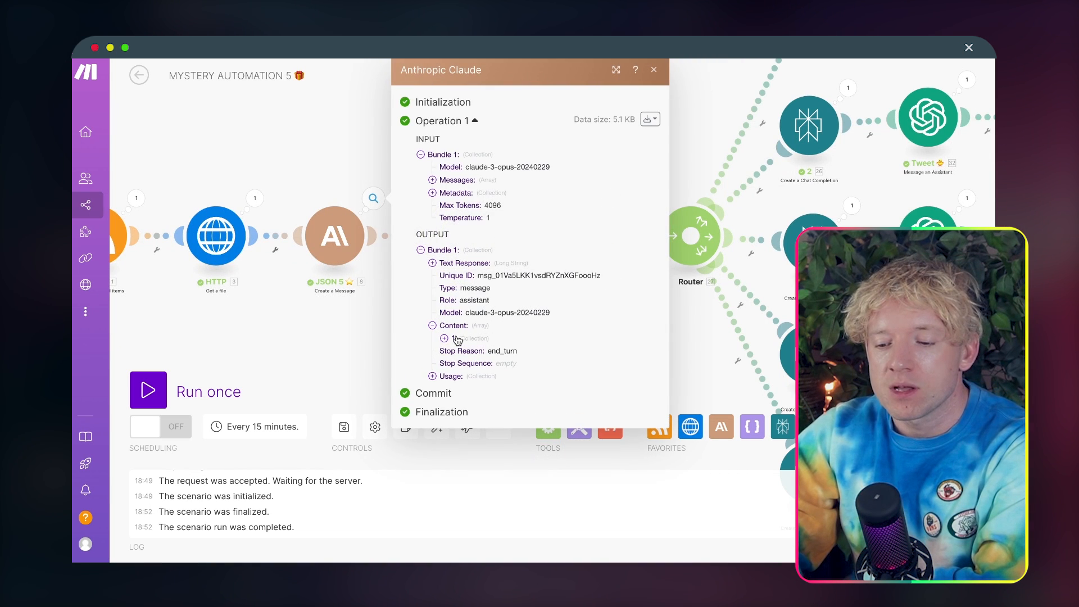
{"action": "left_click", "coordinate": [444, 338]}
{"action": "left_click", "coordinate": [466, 364]}
{"action": "scroll", "coordinate": [466, 365], "scroll_direction": "down", "scroll_amount": 3}
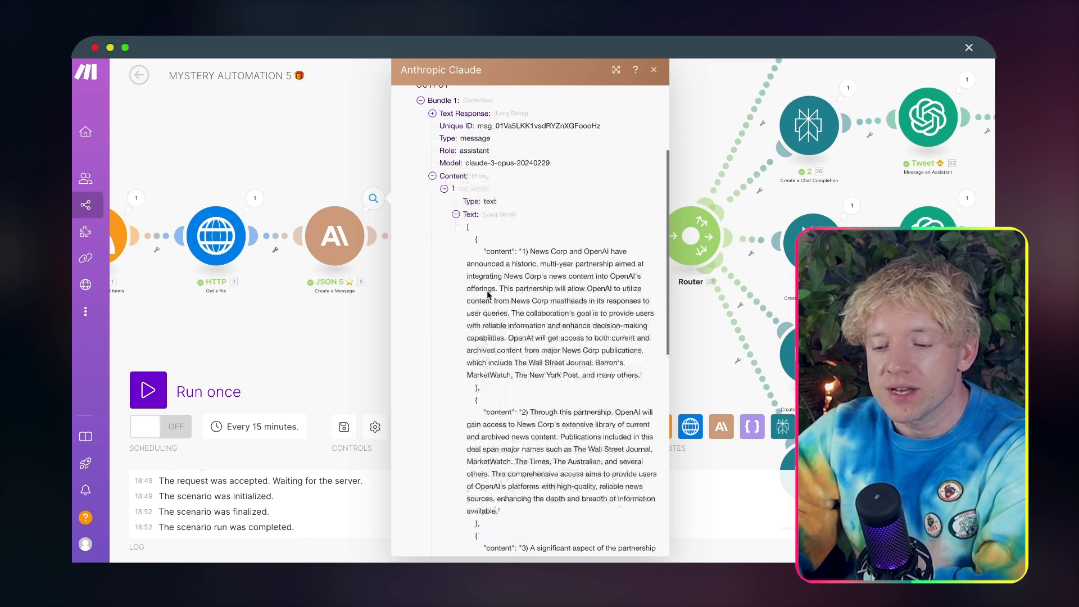
{"action": "left_click_drag", "start_coordinate": [479, 251], "coordinate": [530, 395]}
{"action": "left_click", "coordinate": [339, 133]}
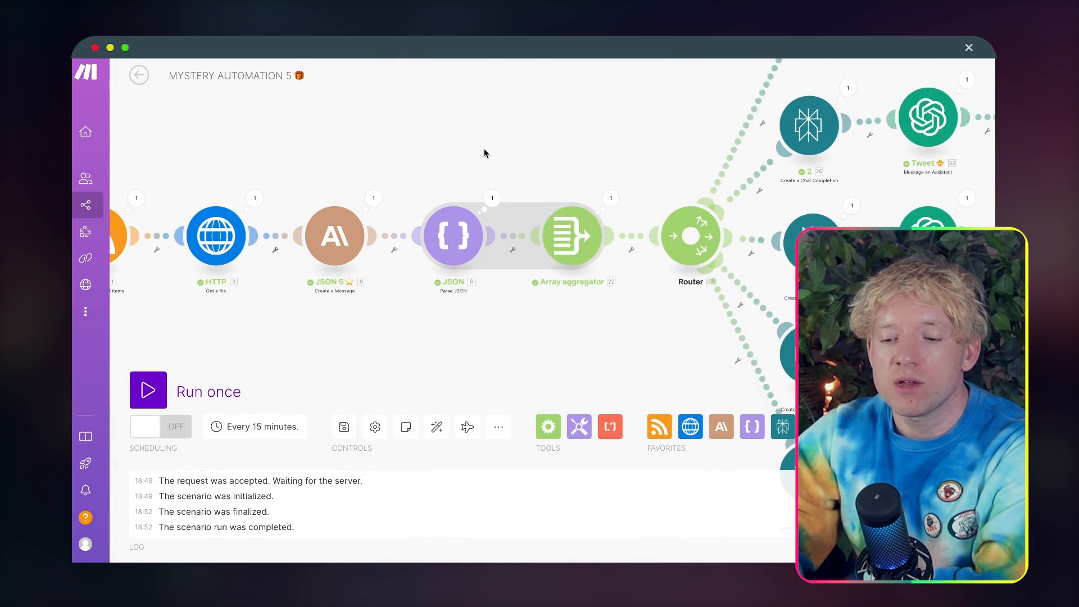
Step: Return to the Create 5 Summaries document and examine the prompt's JSON formatting and "content" key instructions
{"action": "left_click_drag", "start_coordinate": [481, 152], "coordinate": [395, 157]}
{"action": "left_click_drag", "start_coordinate": [482, 139], "coordinate": [466, 131]}
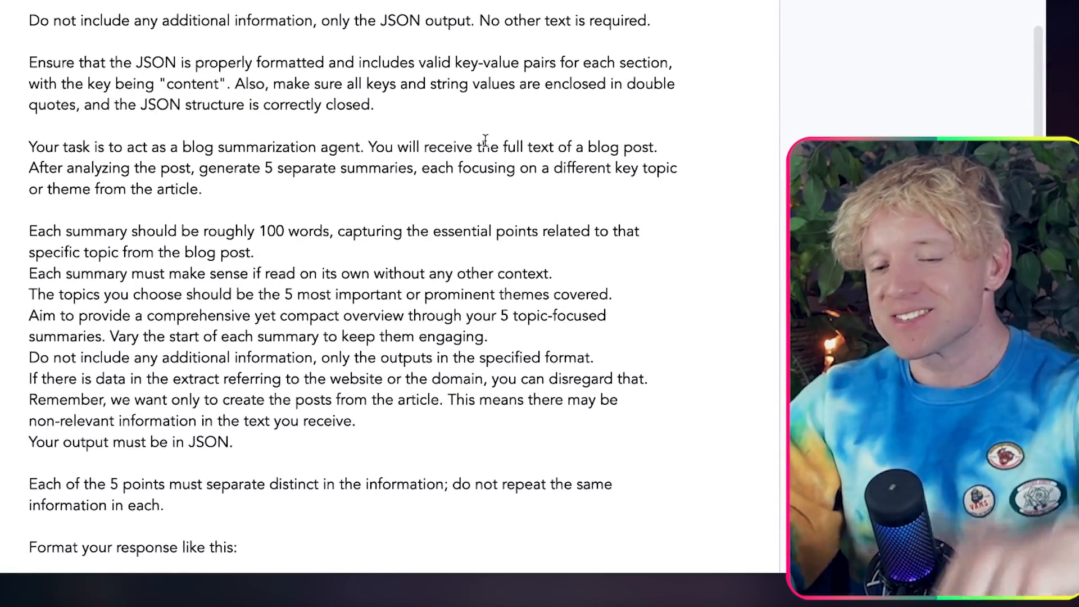
{"action": "scroll", "coordinate": [485, 140], "scroll_direction": "down", "scroll_amount": 2}
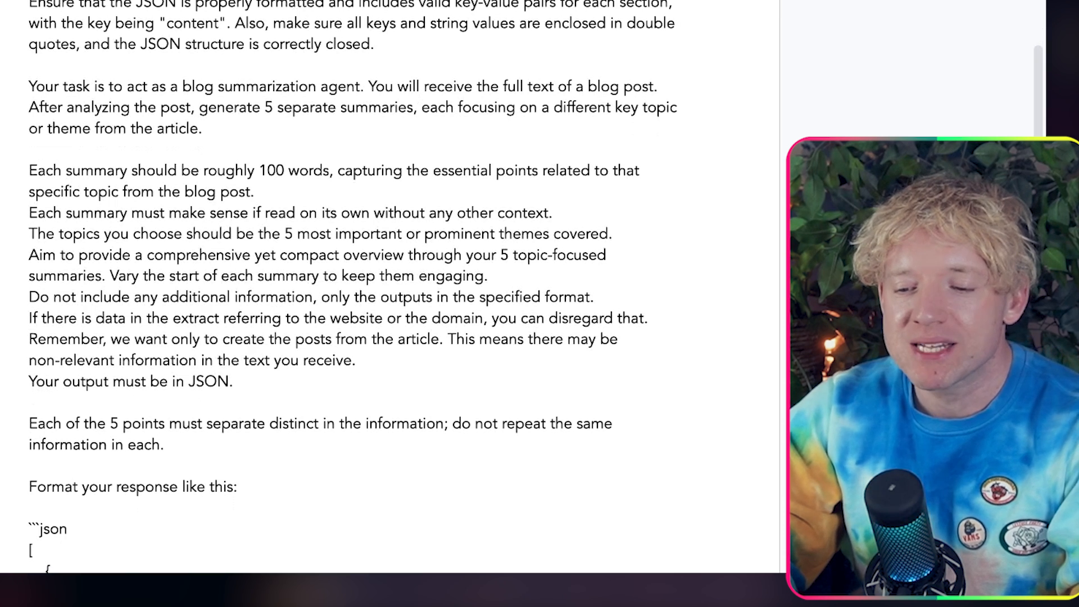
{"action": "left_click_drag", "start_coordinate": [329, 5], "coordinate": [349, 20]}
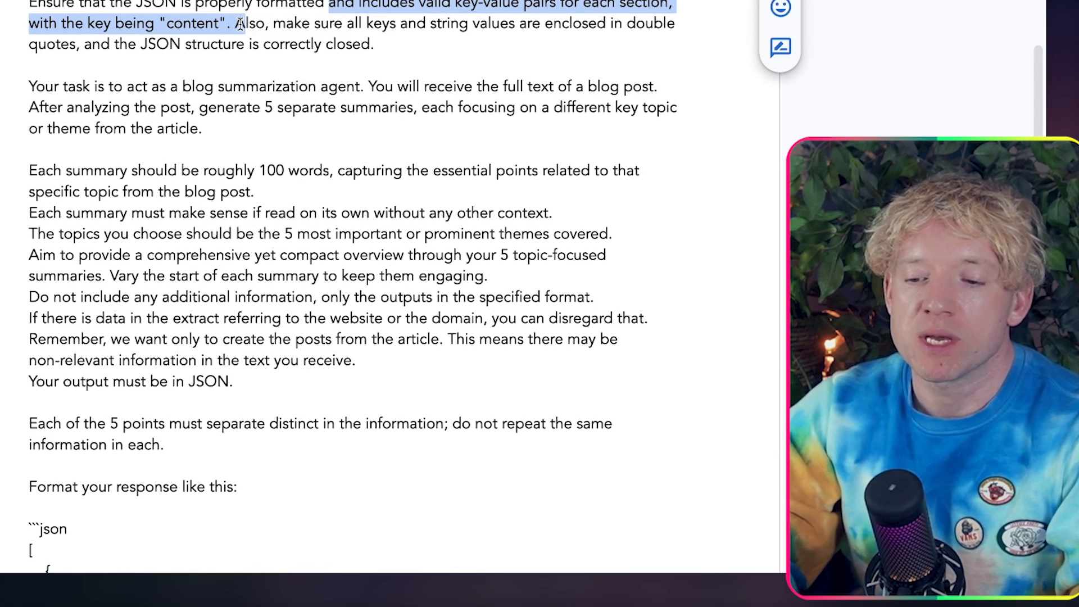
{"action": "left_click", "coordinate": [277, 25]}
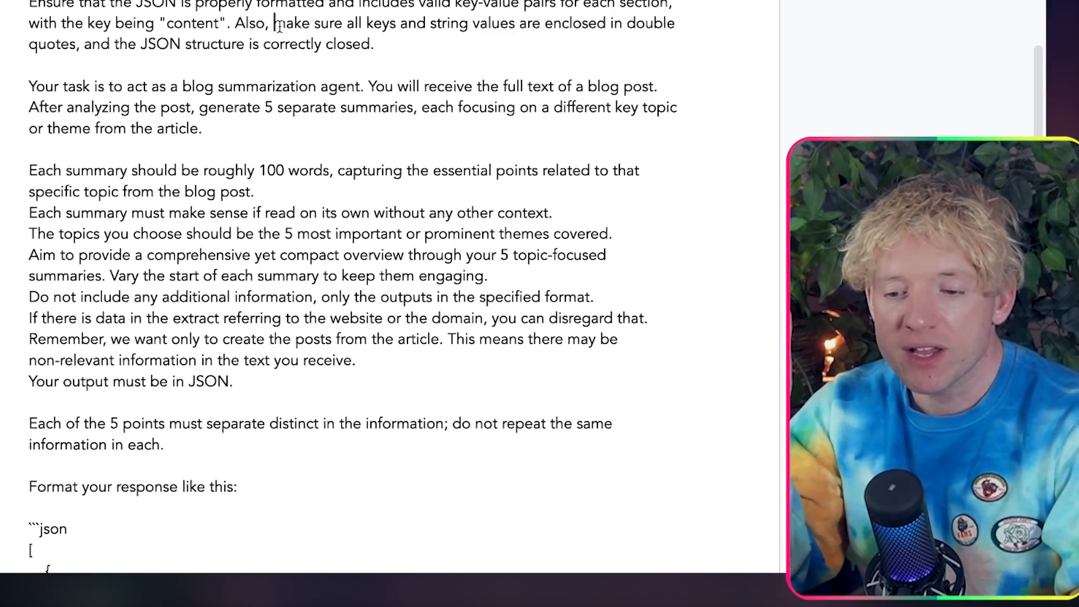
Step: Insert a blank line in the prompt after the instruction that each summary should be roughly 100 words
{"action": "scroll", "coordinate": [289, 119], "scroll_direction": "down", "scroll_amount": 3}
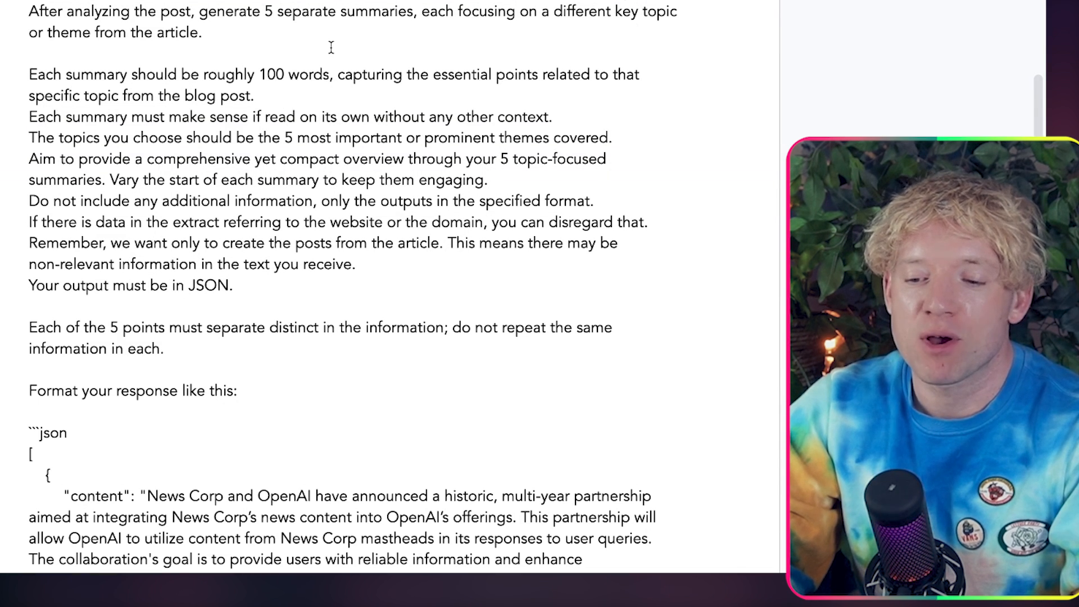
{"action": "scroll", "coordinate": [331, 47], "scroll_direction": "down", "scroll_amount": 1}
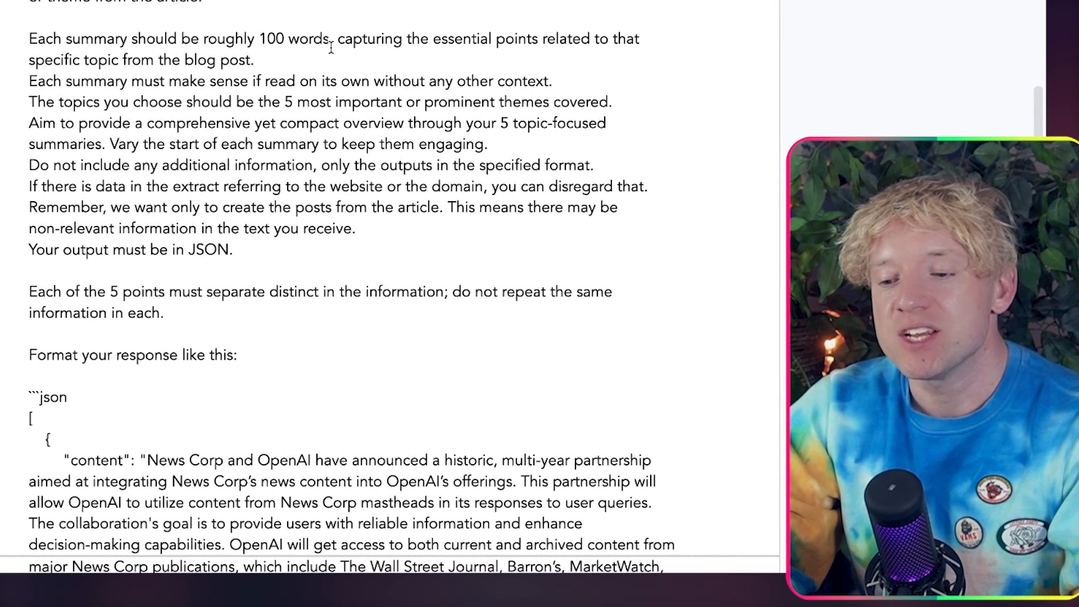
{"action": "scroll", "coordinate": [408, 69], "scroll_direction": "down", "scroll_amount": 1}
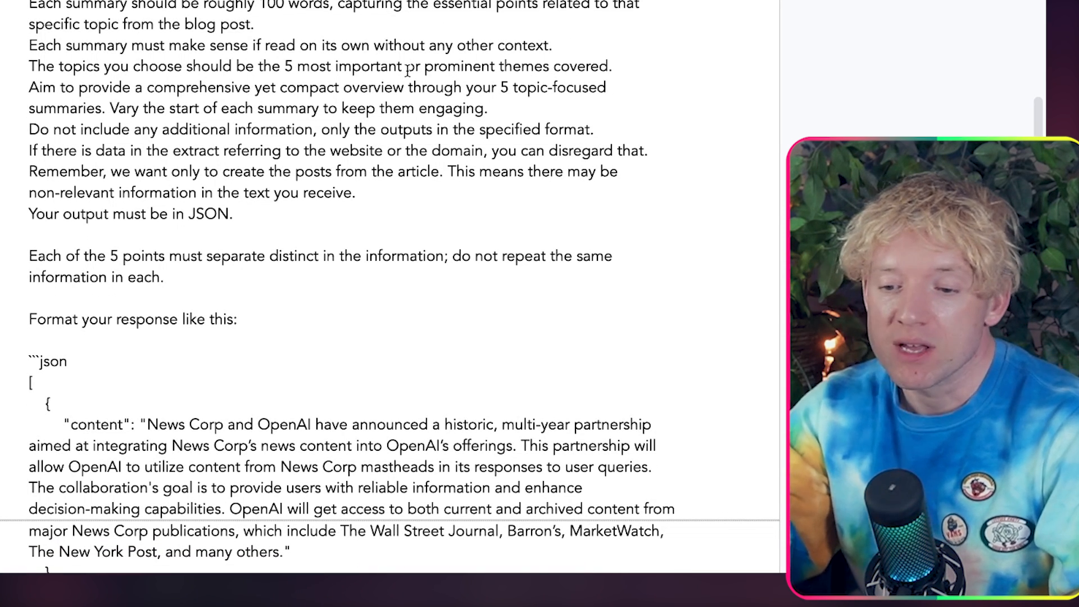
{"action": "key", "text": "Return"}
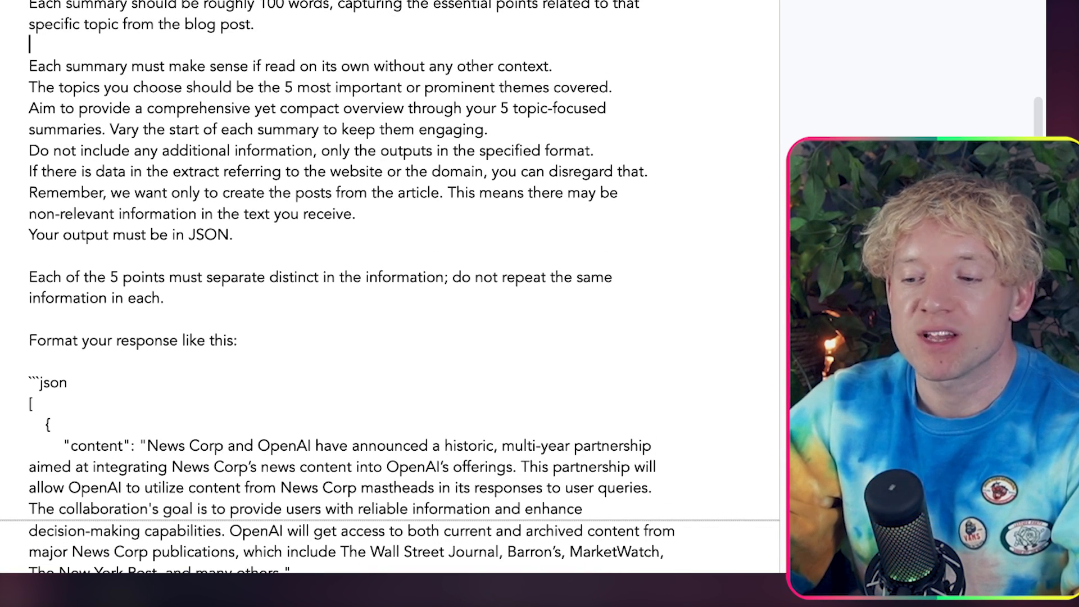
Step: Insert a blank line in the prompt after the instruction to vary the start of each summary
{"action": "scroll", "coordinate": [433, 73], "scroll_direction": "down", "scroll_amount": 2}
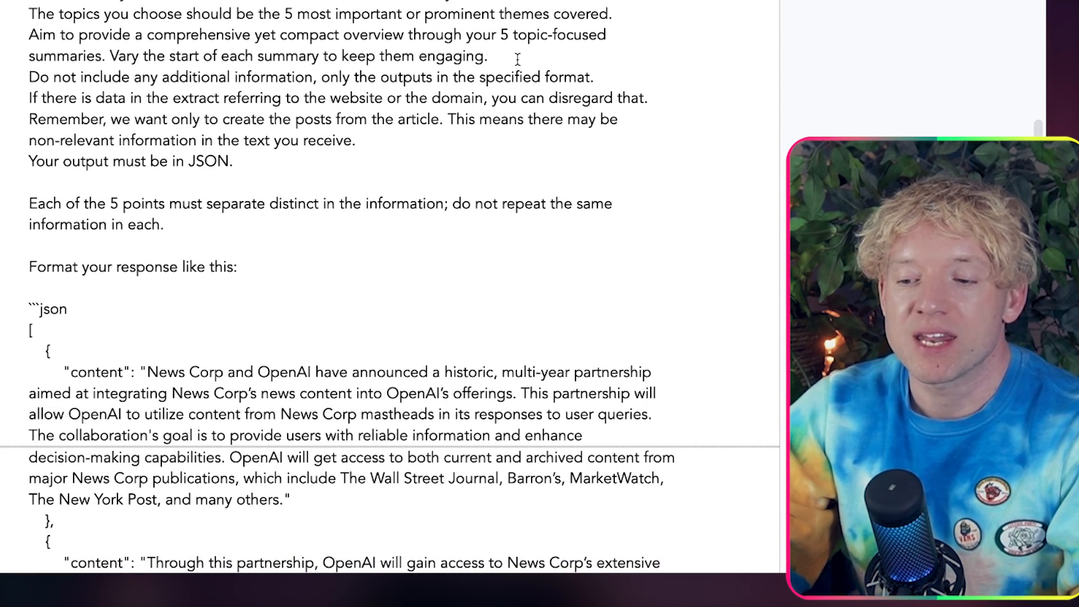
{"action": "key", "text": "Return"}
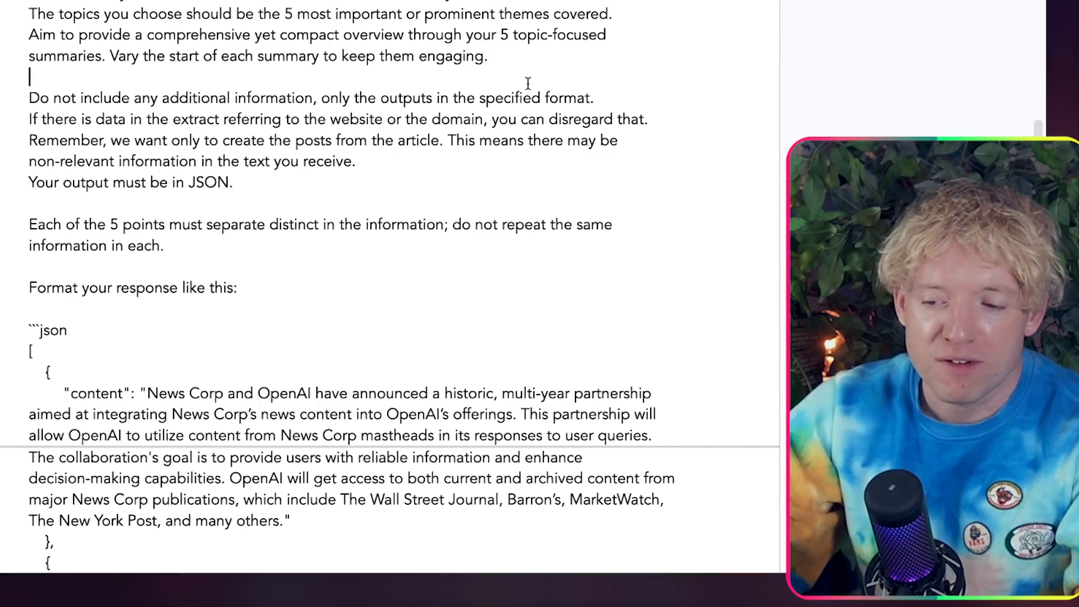
Step: Examine the rest of the prompt: the distinct-points rule, the example JSON array of "content" entries and the closing blog variable
{"action": "scroll", "coordinate": [527, 83], "scroll_direction": "down", "scroll_amount": 3}
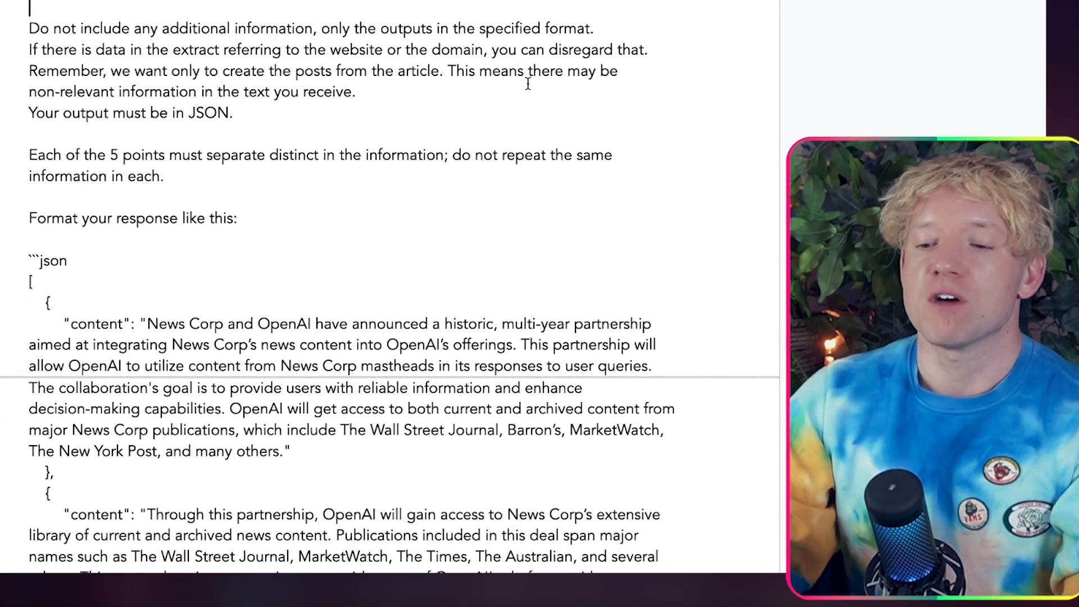
{"action": "scroll", "coordinate": [527, 83], "scroll_direction": "down", "scroll_amount": 2}
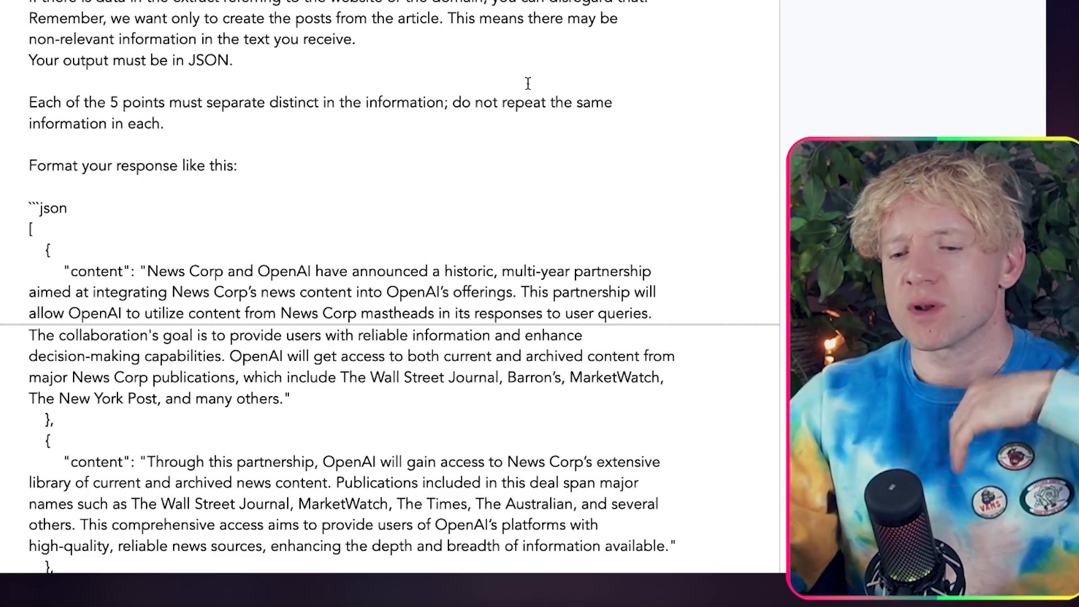
{"action": "scroll", "coordinate": [528, 83], "scroll_direction": "down", "scroll_amount": 2}
{"action": "scroll", "coordinate": [525, 115], "scroll_direction": "down", "scroll_amount": 1}
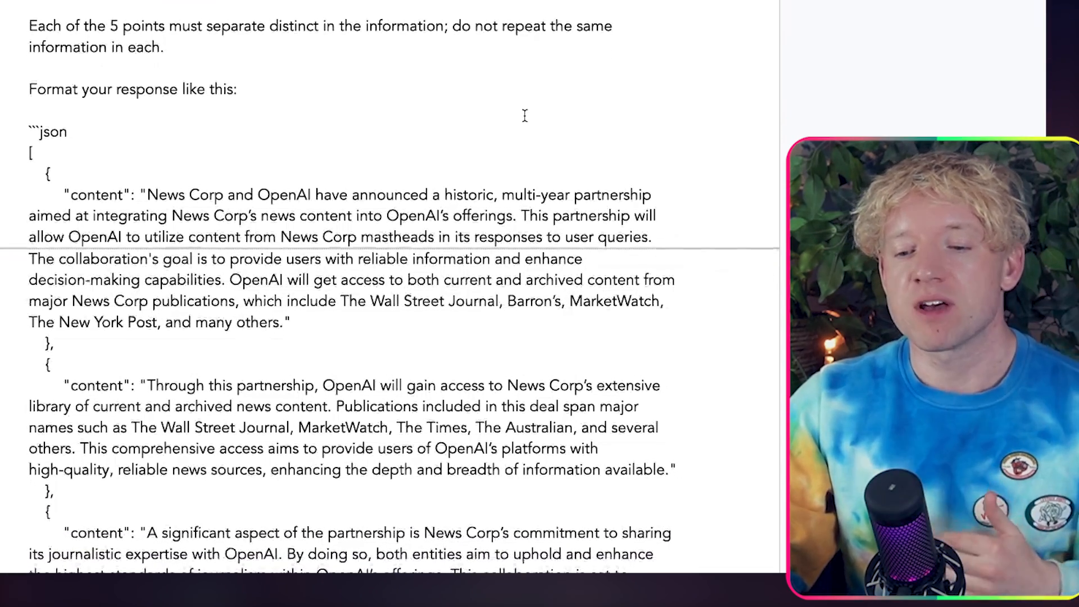
{"action": "scroll", "coordinate": [525, 115], "scroll_direction": "down", "scroll_amount": 2}
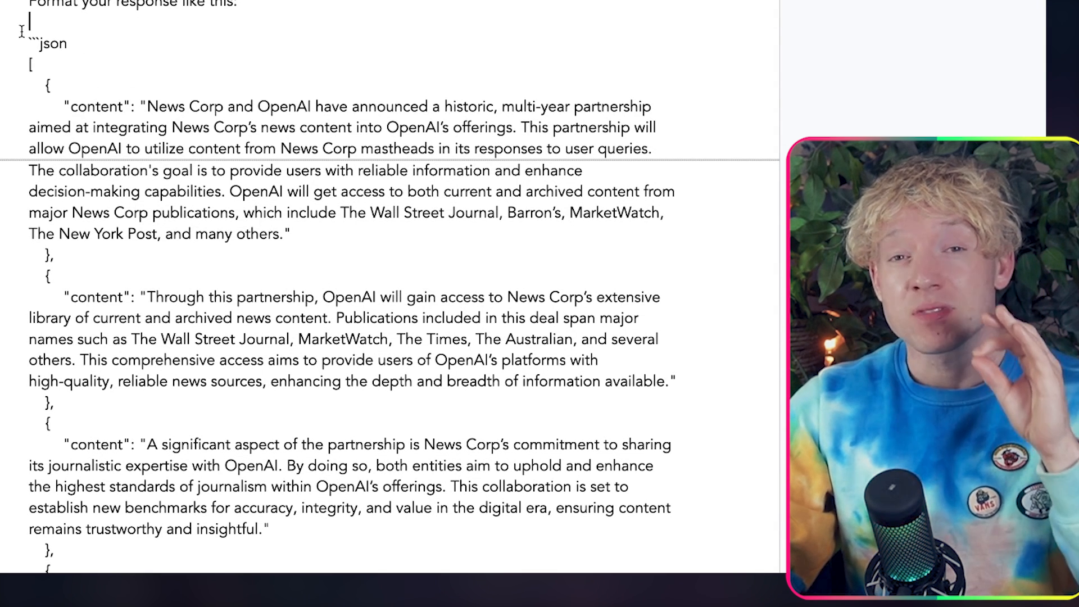
{"action": "left_click_drag", "start_coordinate": [21, 31], "coordinate": [114, 260]}
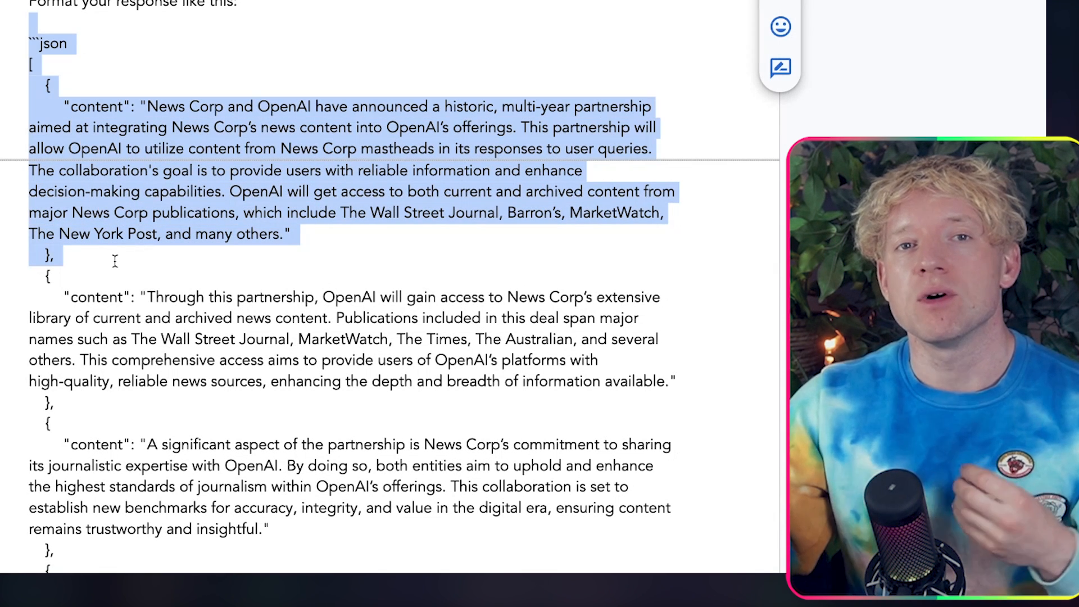
{"action": "scroll", "coordinate": [115, 261], "scroll_direction": "down", "scroll_amount": 1}
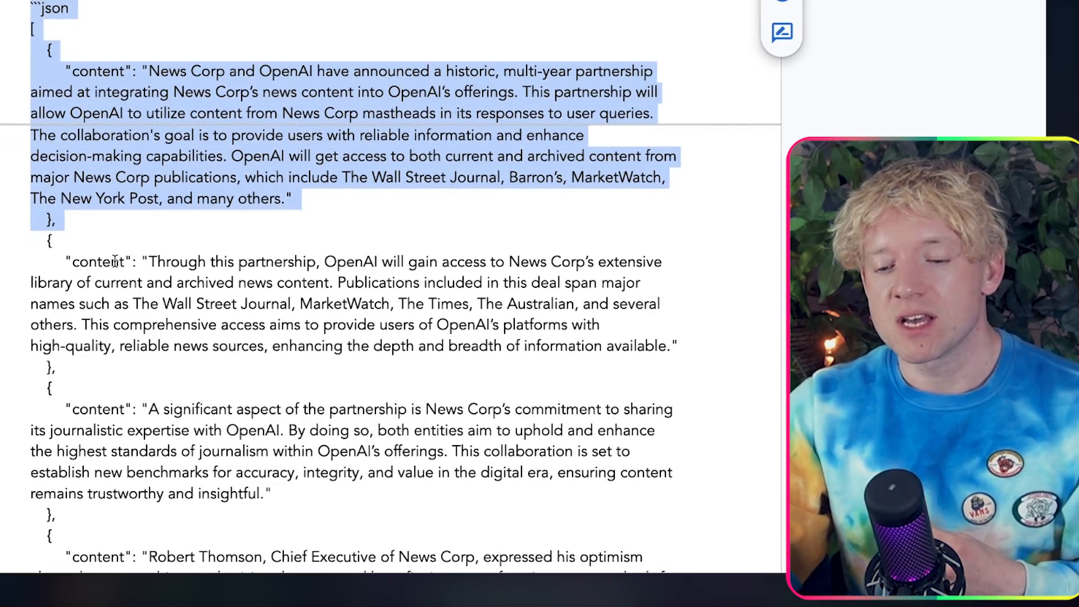
{"action": "left_click", "coordinate": [147, 317]}
{"action": "scroll", "coordinate": [181, 390], "scroll_direction": "down", "scroll_amount": 15}
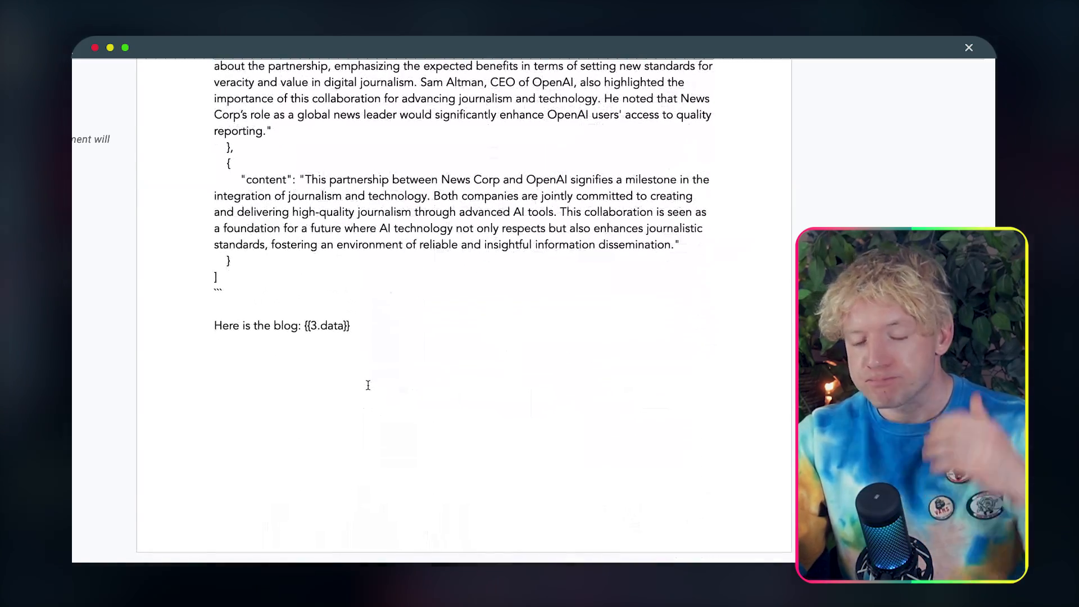
Step: Paste the prompt into the Claude message's Text, map the Text parser's Text after "Here is the blog:", save the module and run the scenario once
{"action": "left_click_drag", "start_coordinate": [41, 69], "coordinate": [445, 541]}
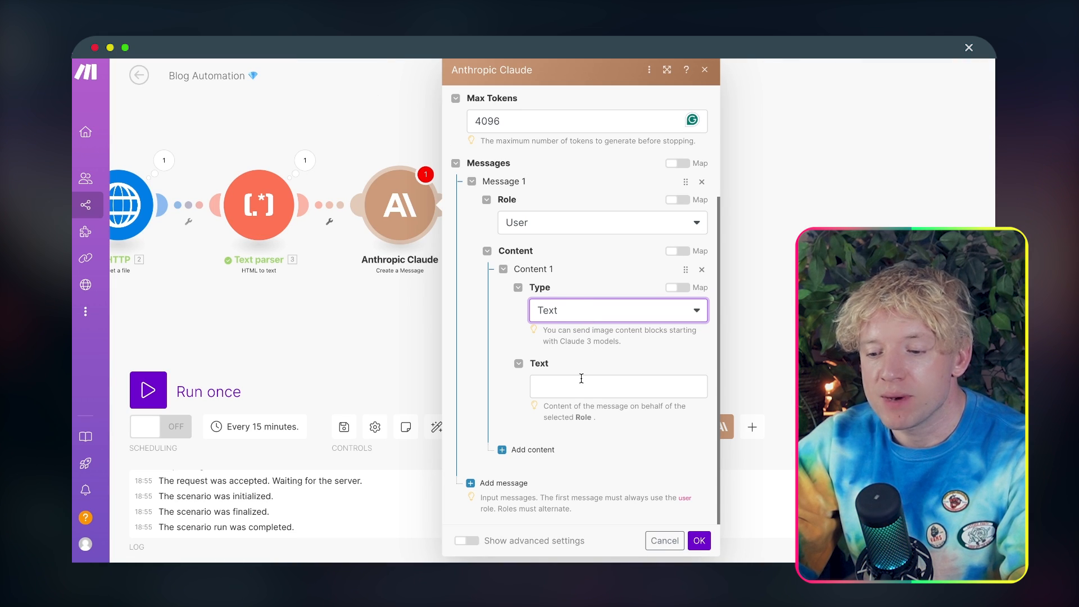
{"action": "left_click", "coordinate": [581, 378]}
{"action": "key", "text": "ctrl+v"}
{"action": "scroll", "coordinate": [621, 437], "scroll_direction": "down", "scroll_amount": 10}
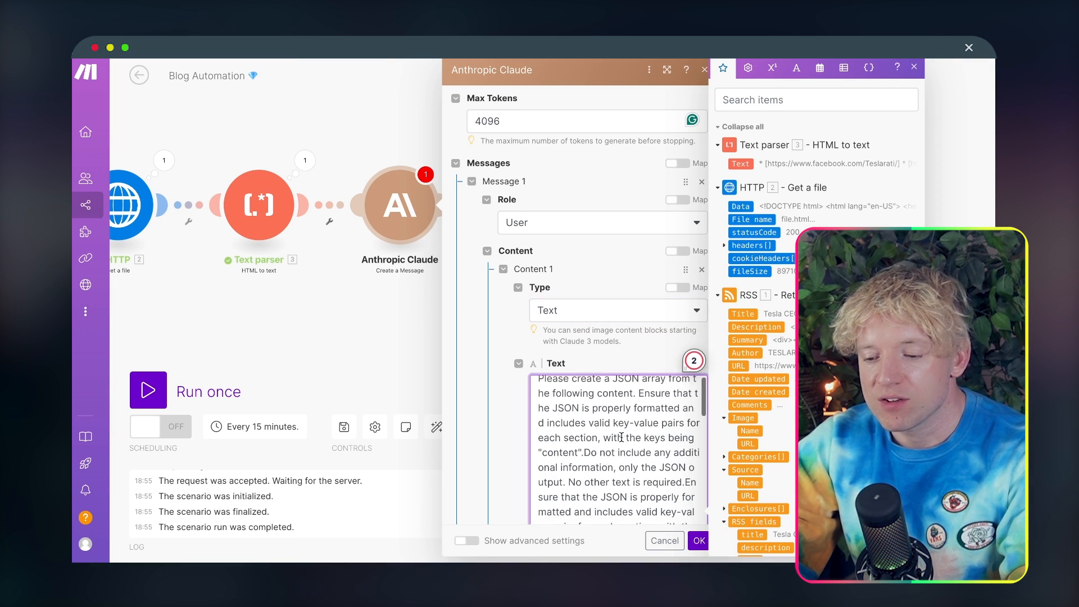
{"action": "scroll", "coordinate": [621, 437], "scroll_direction": "down", "scroll_amount": 6}
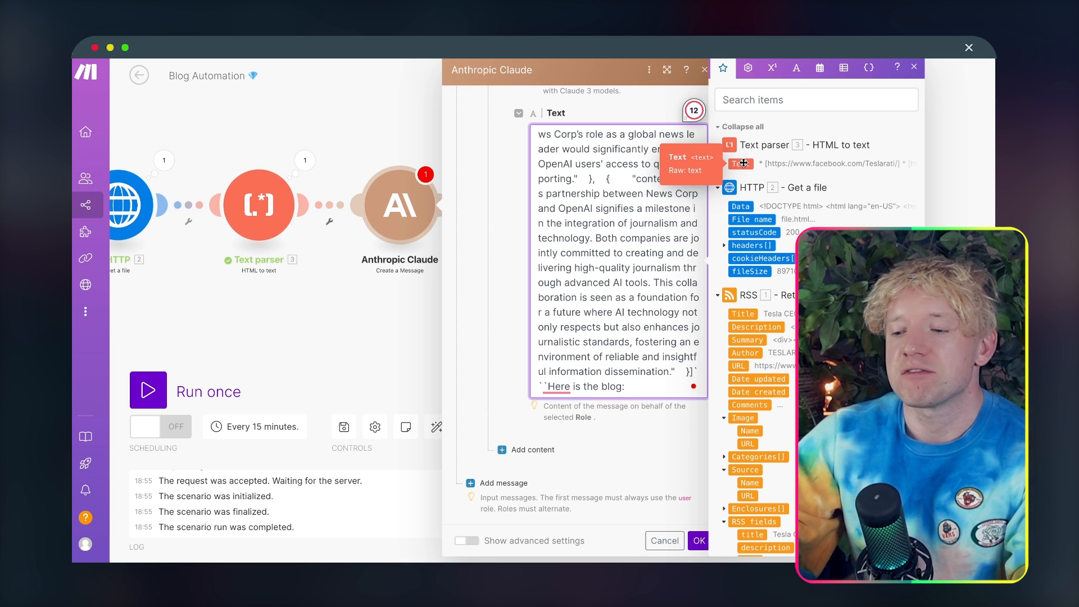
{"action": "left_click", "coordinate": [698, 541]}
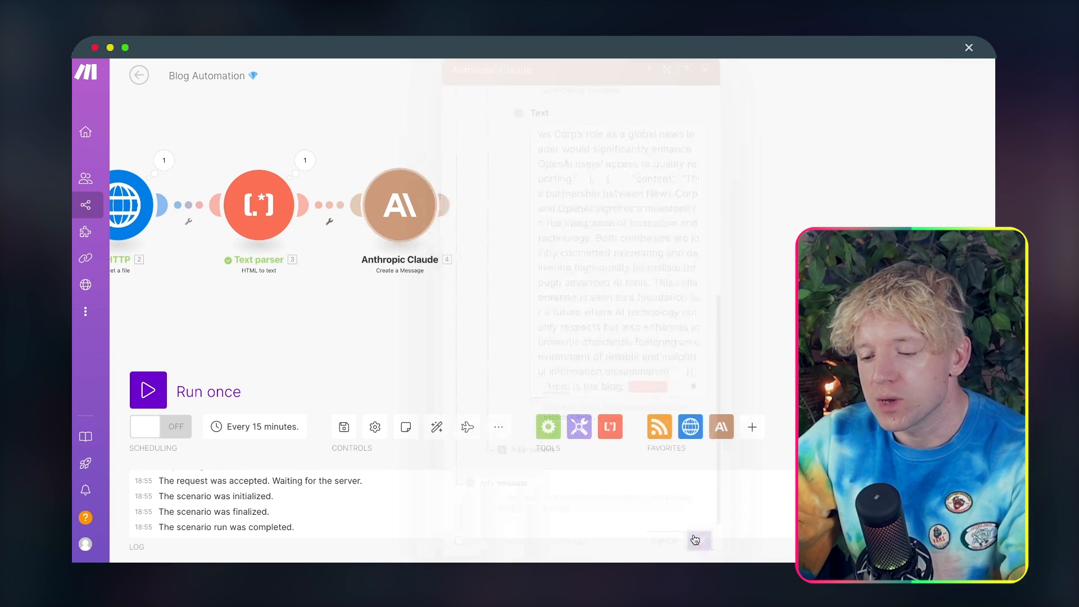
{"action": "left_click", "coordinate": [148, 390]}
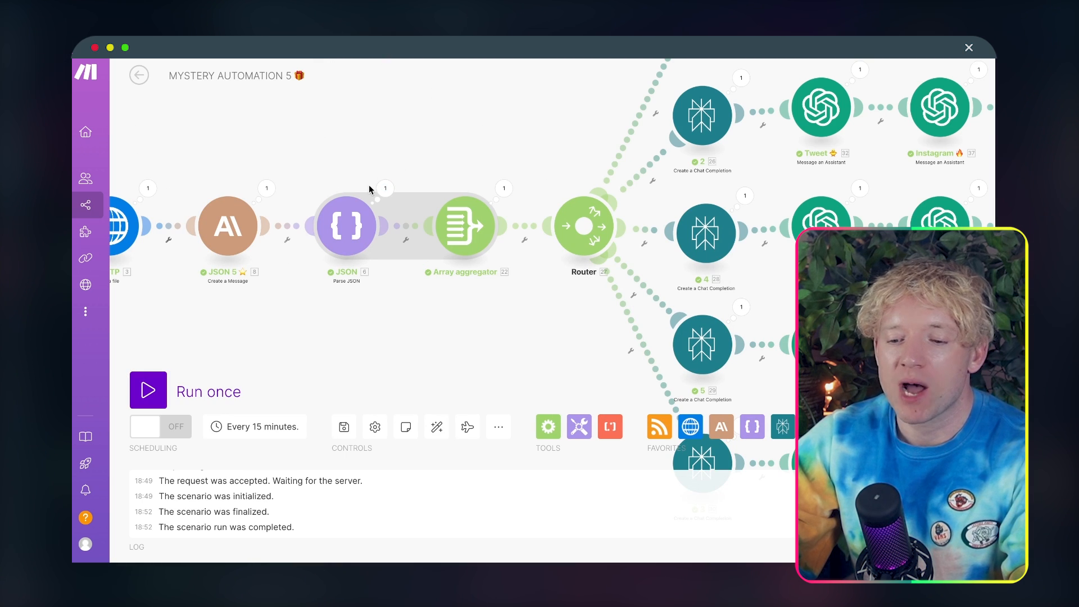
Step: In the MYSTERY AUTOMATION 5 scenario, review the Parse JSON module's mapping and the Array aggregator's source module and aggregated fields
{"action": "left_click", "coordinate": [349, 227]}
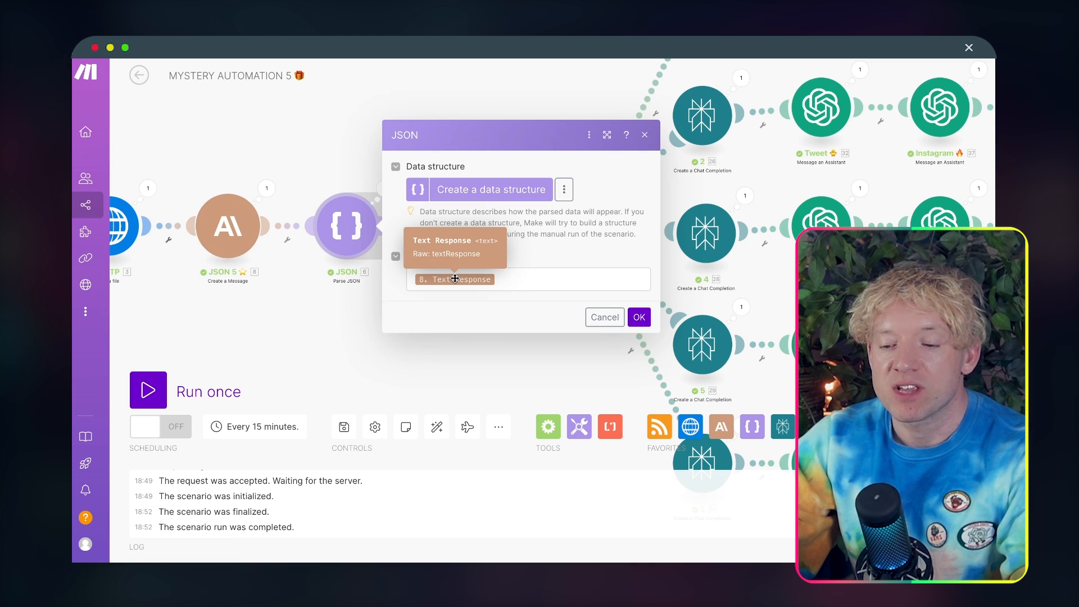
{"action": "left_click", "coordinate": [639, 316]}
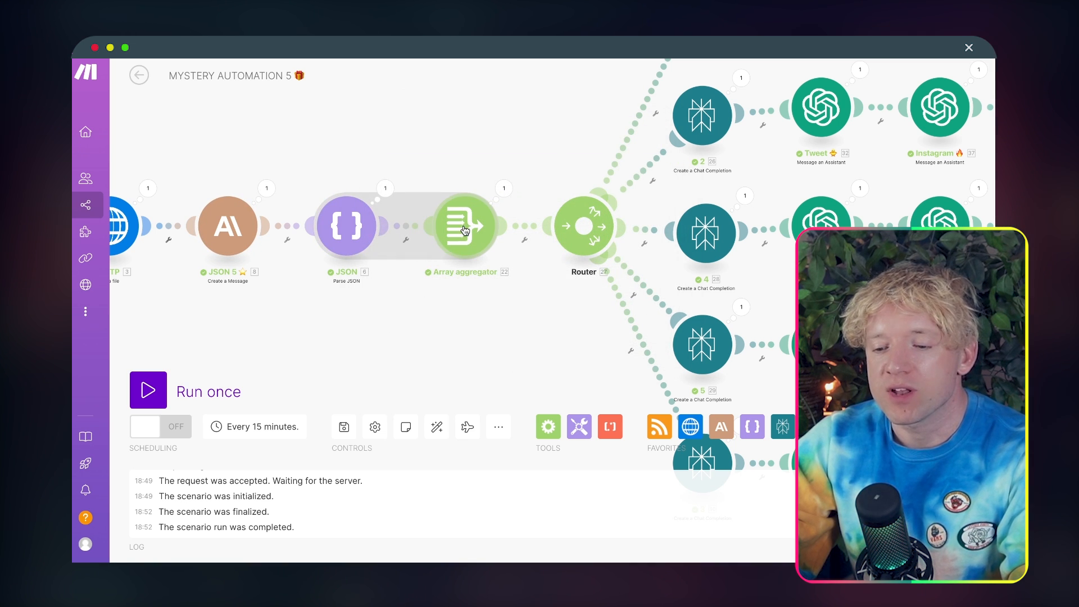
{"action": "left_click", "coordinate": [465, 230]}
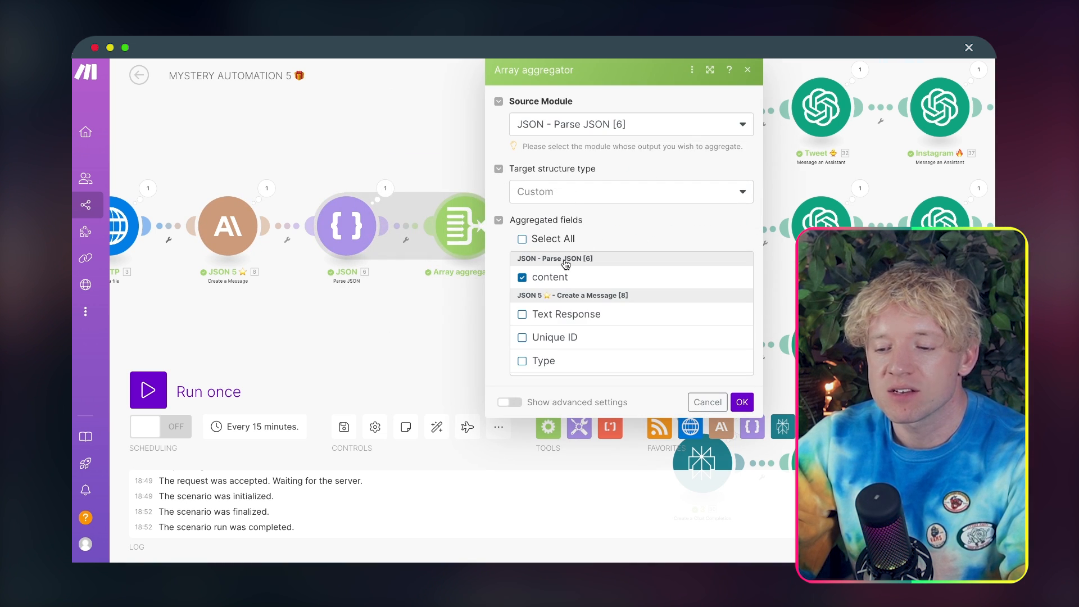
{"action": "scroll", "coordinate": [585, 313], "scroll_direction": "down", "scroll_amount": 3}
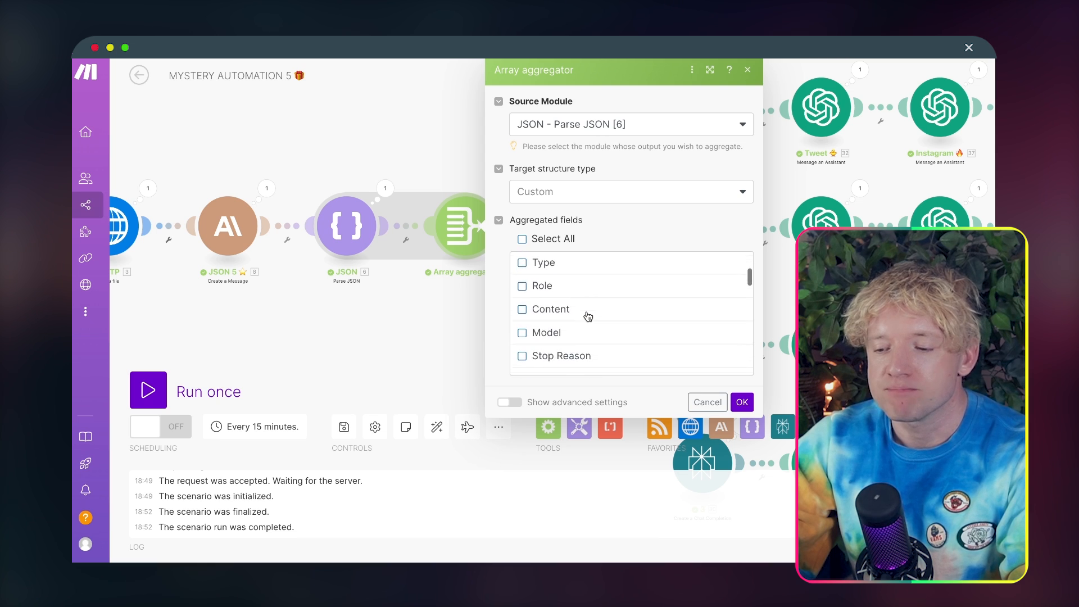
{"action": "scroll", "coordinate": [588, 316], "scroll_direction": "up", "scroll_amount": 4}
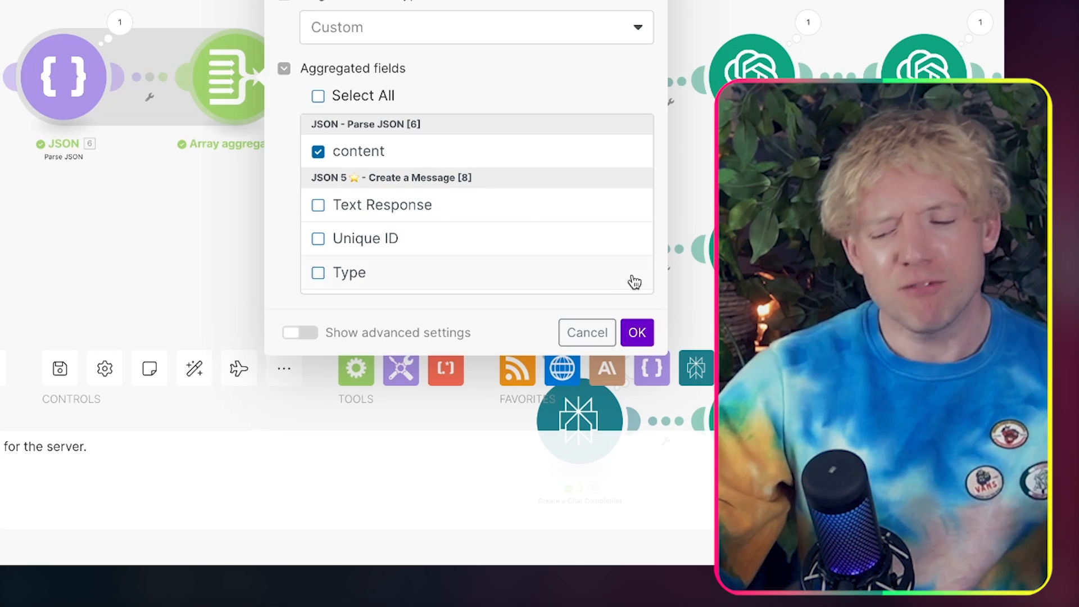
{"action": "left_click", "coordinate": [637, 332]}
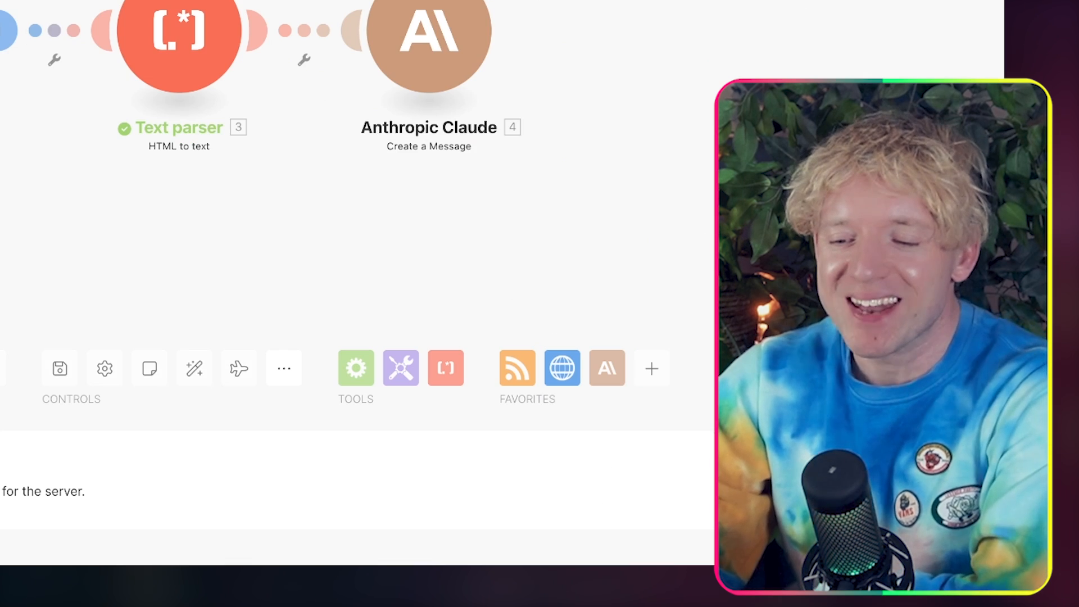
Step: Back in Blog Automation, read through the Claude module's Text Response output from the run, then close it
{"action": "left_click_drag", "start_coordinate": [787, 225], "coordinate": [907, 251]}
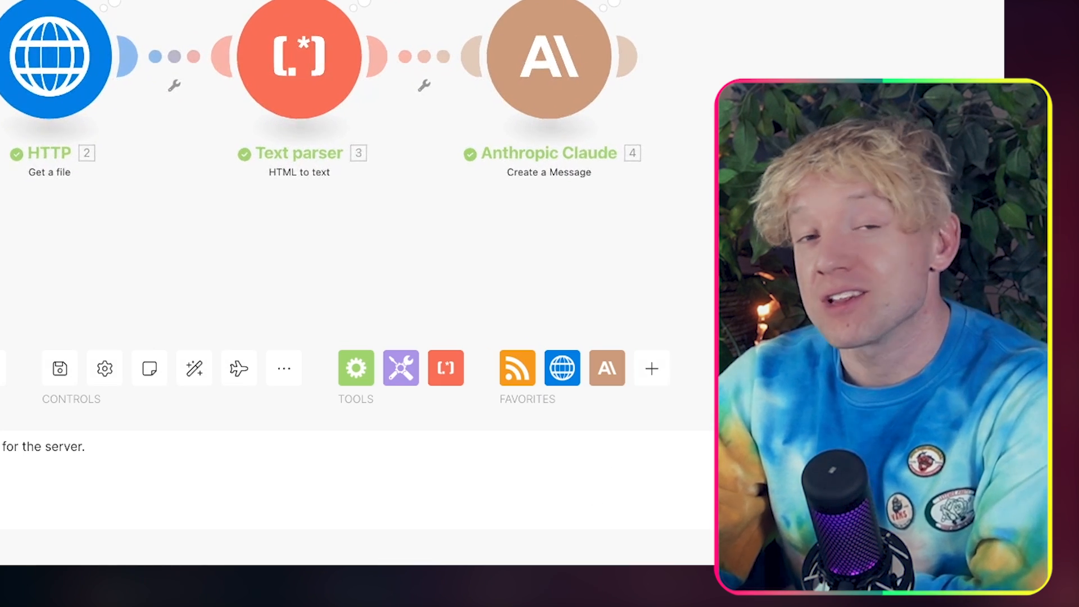
{"action": "left_click_drag", "start_coordinate": [977, 253], "coordinate": [726, 245]}
{"action": "left_click_drag", "start_coordinate": [927, 248], "coordinate": [745, 244]}
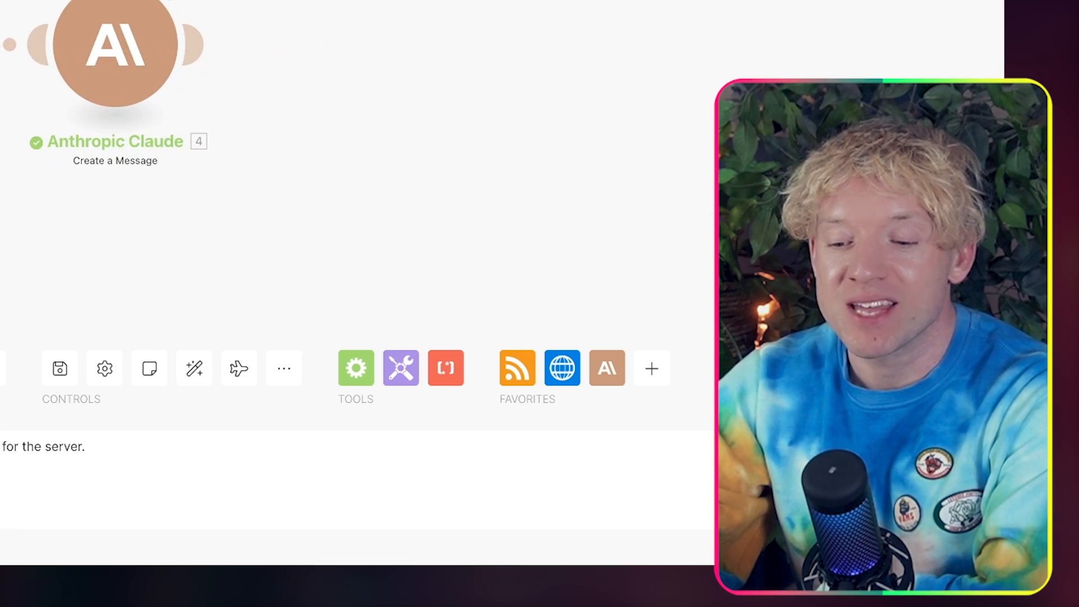
{"action": "left_click", "coordinate": [170, 1]}
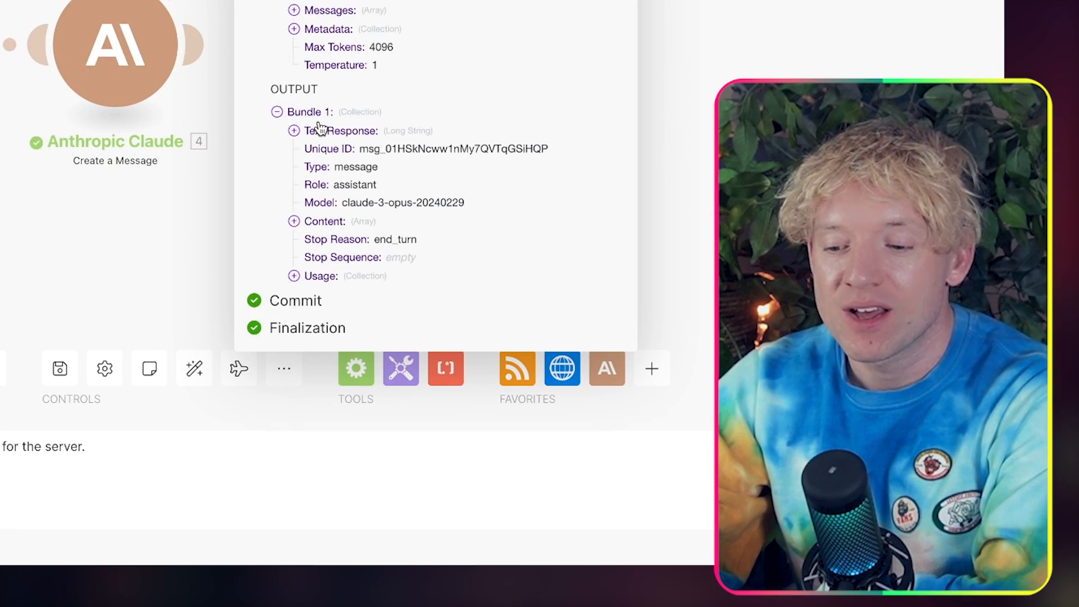
{"action": "left_click", "coordinate": [294, 131]}
{"action": "scroll", "coordinate": [353, 258], "scroll_direction": "down", "scroll_amount": 1}
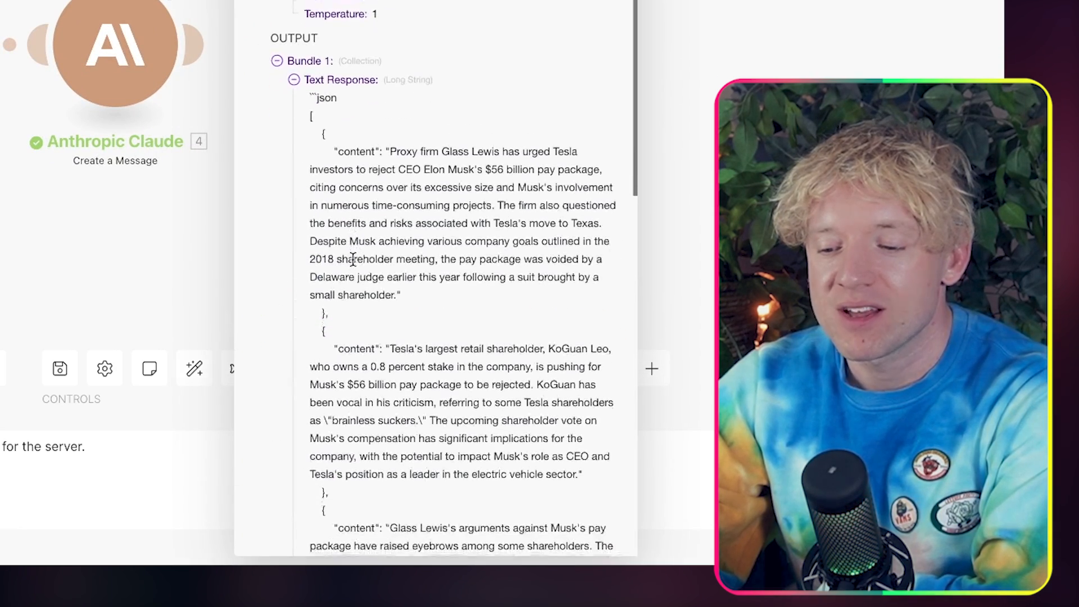
{"action": "scroll", "coordinate": [353, 258], "scroll_direction": "down", "scroll_amount": 8}
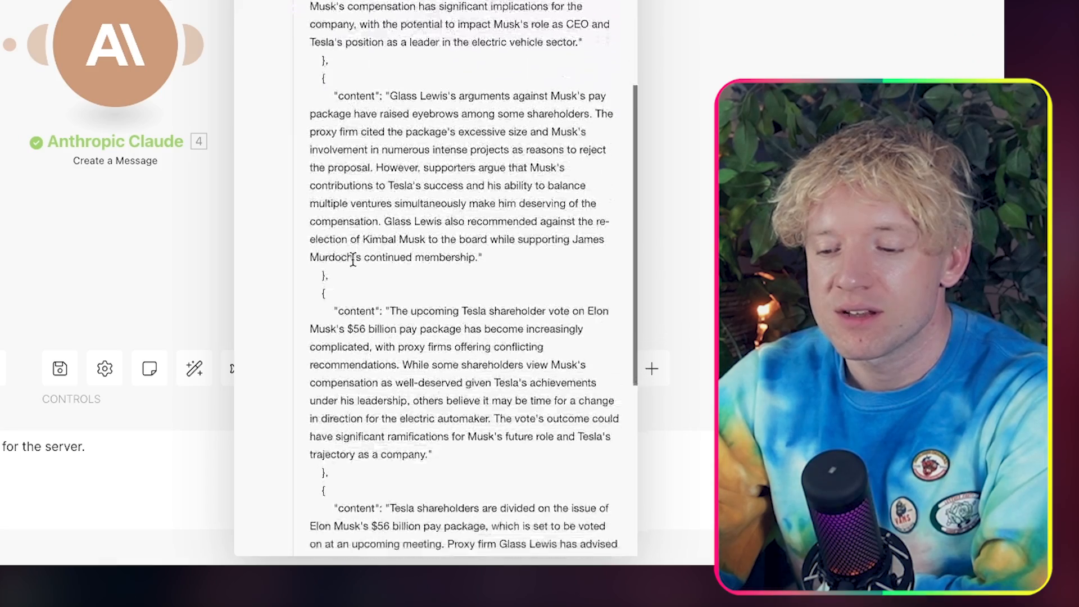
{"action": "scroll", "coordinate": [353, 258], "scroll_direction": "down", "scroll_amount": 7}
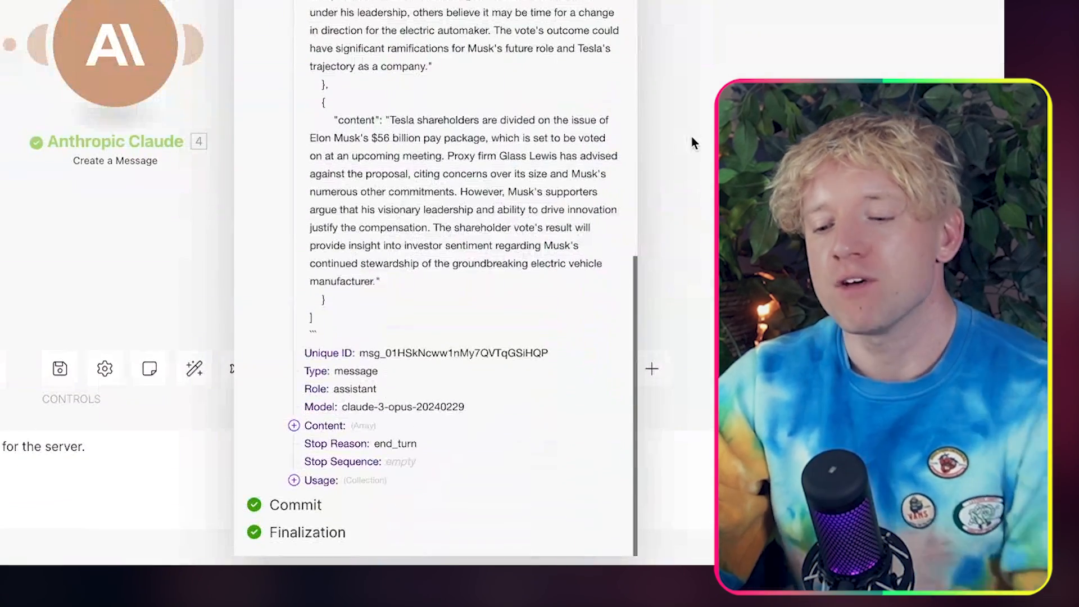
{"action": "left_click", "coordinate": [692, 143]}
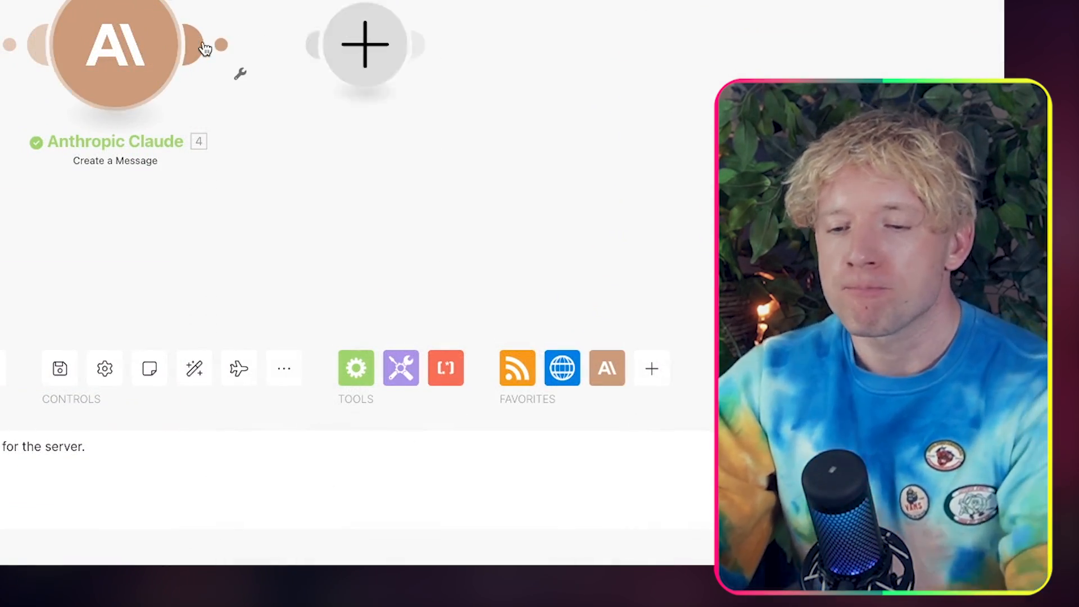
Step: Add a JSON module with the Parse JSON action after the Anthropic Claude module
{"action": "left_click", "coordinate": [205, 49]}
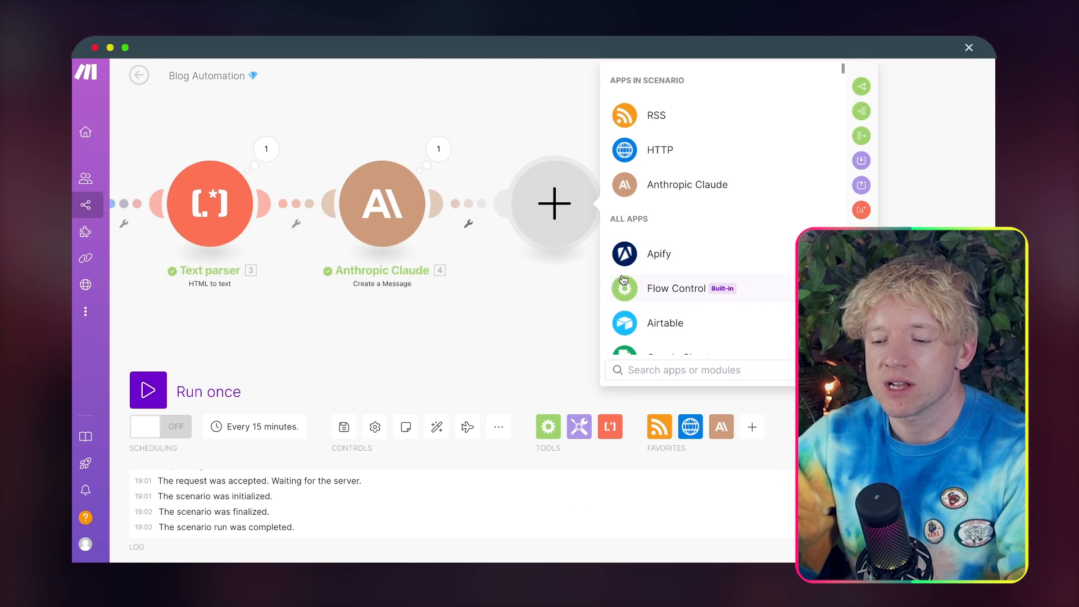
{"action": "type", "text": "parse"}
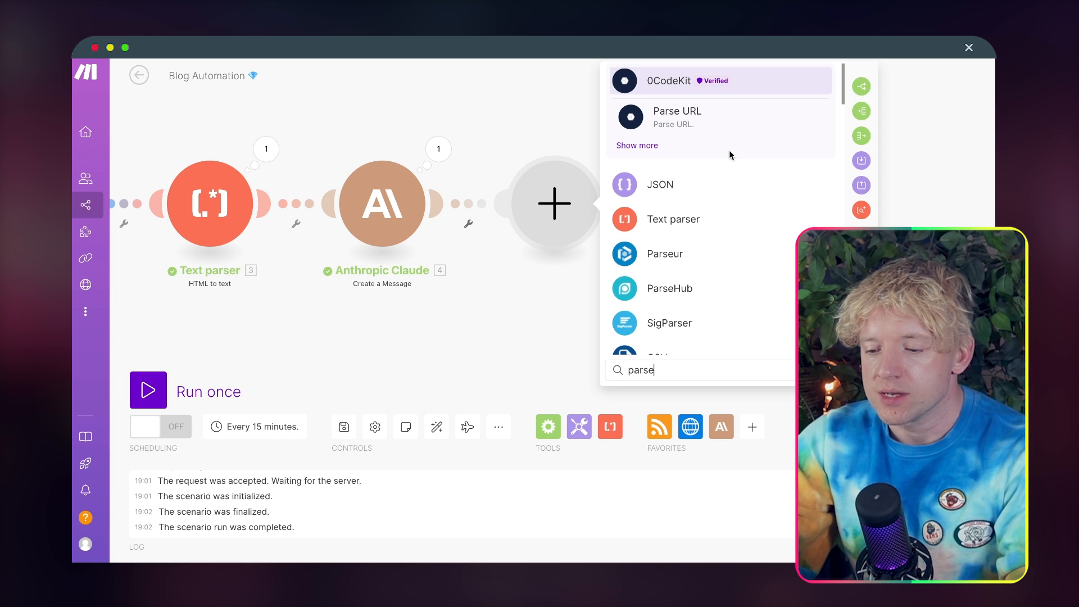
{"action": "type", "text": " json"}
{"action": "left_click", "coordinate": [729, 115]}
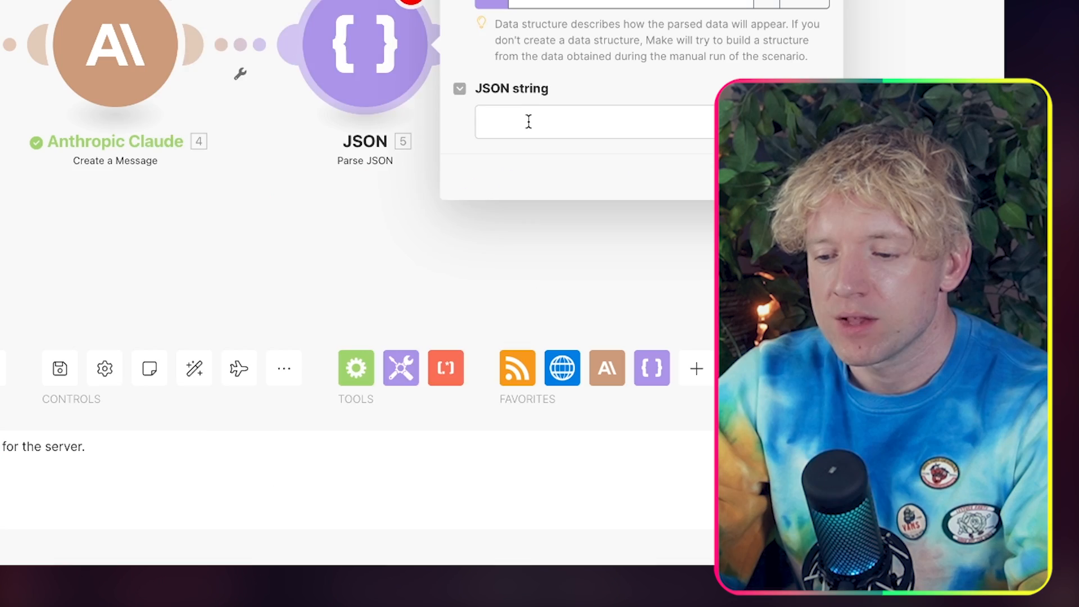
Step: Map Claude's Text Response into the Parse JSON module's JSON string and save the module
{"action": "left_click", "coordinate": [665, 256]}
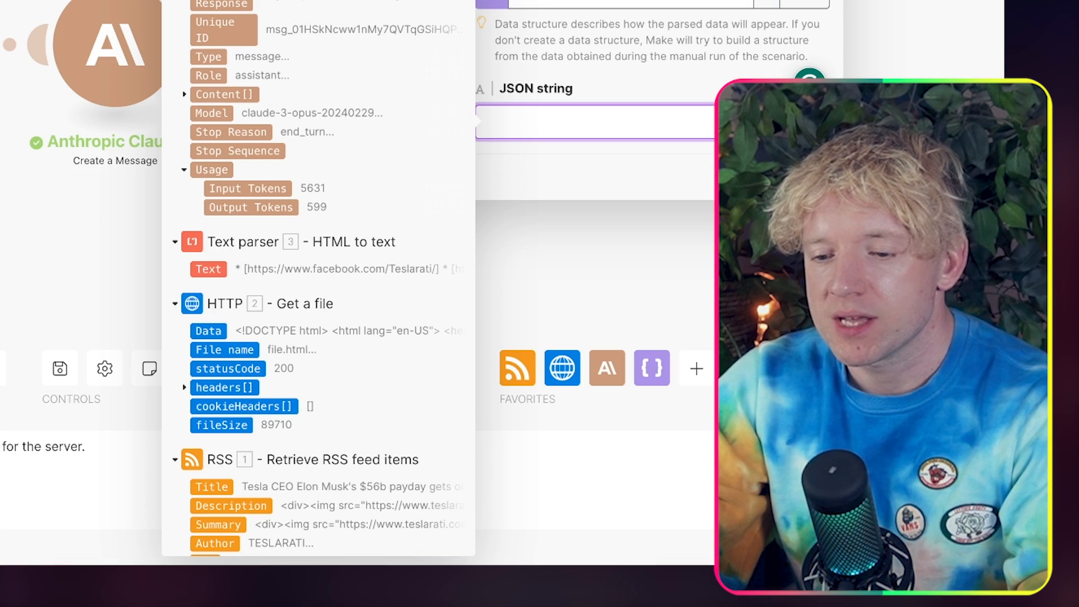
{"action": "left_click", "coordinate": [256, 6]}
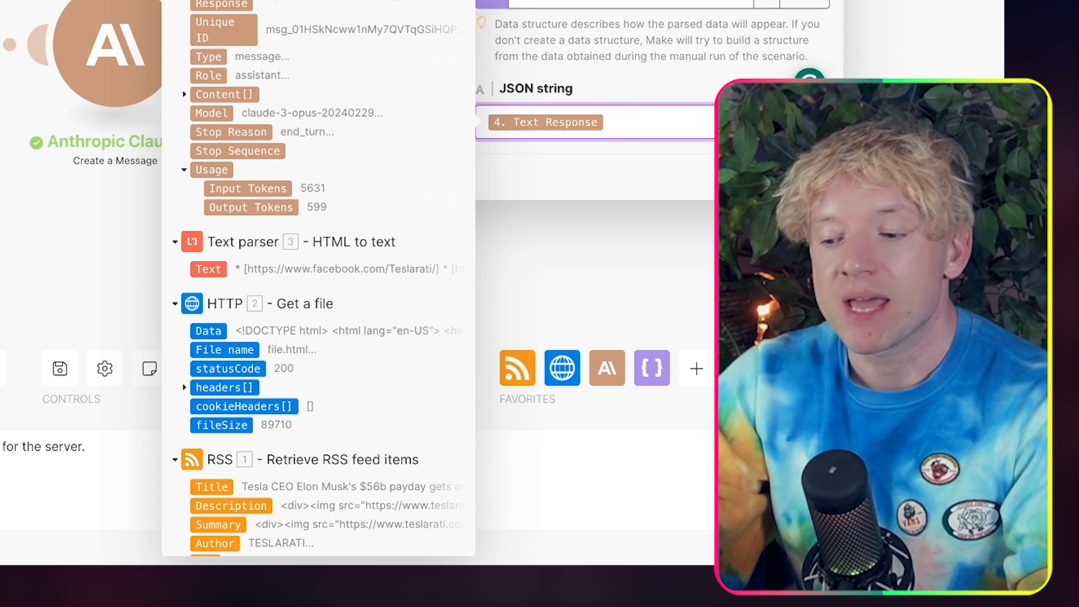
{"action": "left_click", "coordinate": [803, 177]}
{"action": "left_click_drag", "start_coordinate": [845, 198], "coordinate": [667, 185]}
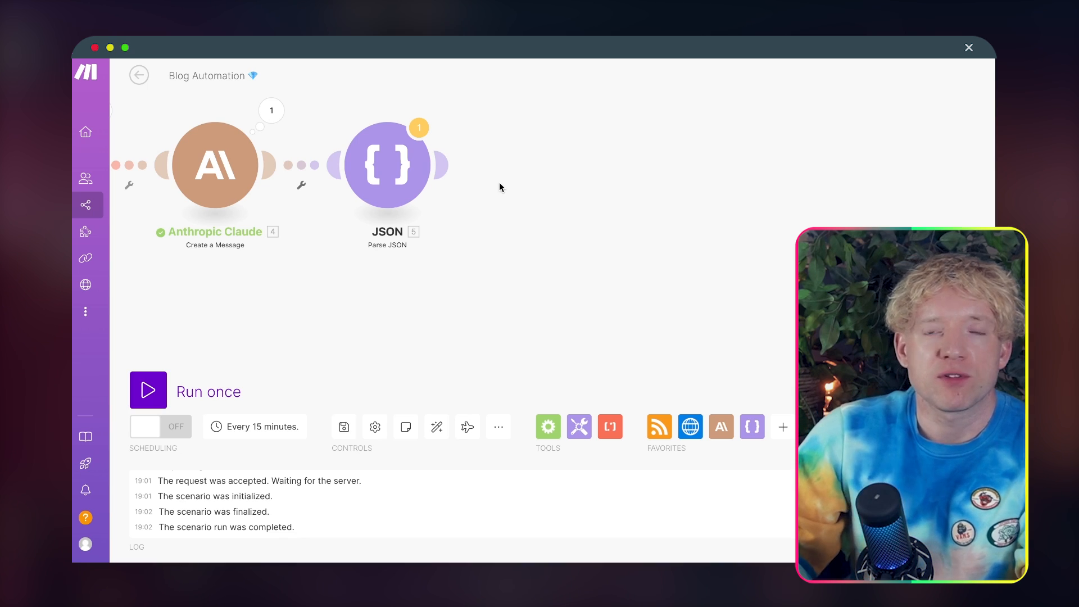
{"action": "mouse_move", "coordinate": [444, 168]}
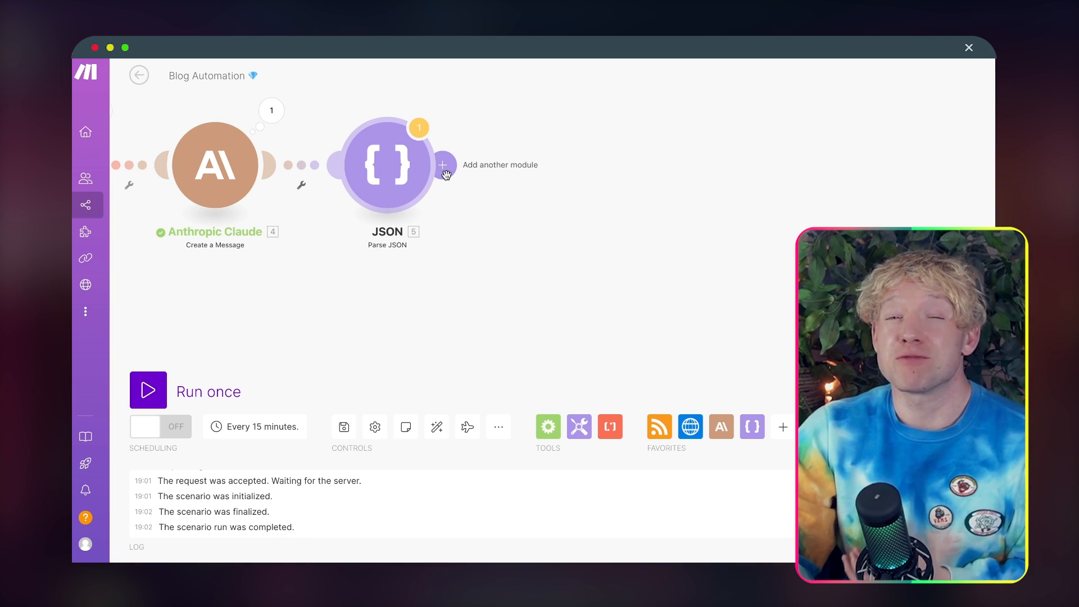
{"action": "left_click", "coordinate": [444, 168]}
{"action": "left_click", "coordinate": [556, 242]}
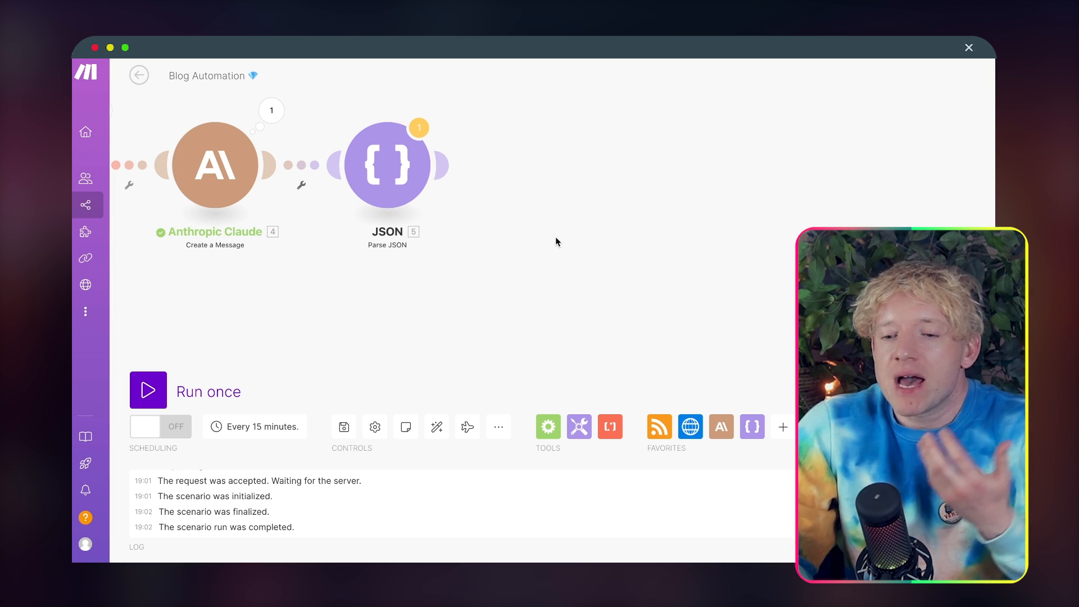
Step: In the MYSTERY AUTOMATION 5 scenario, review the Array aggregator's source module and aggregated fields once more
{"action": "left_click_drag", "start_coordinate": [556, 241], "coordinate": [678, 234]}
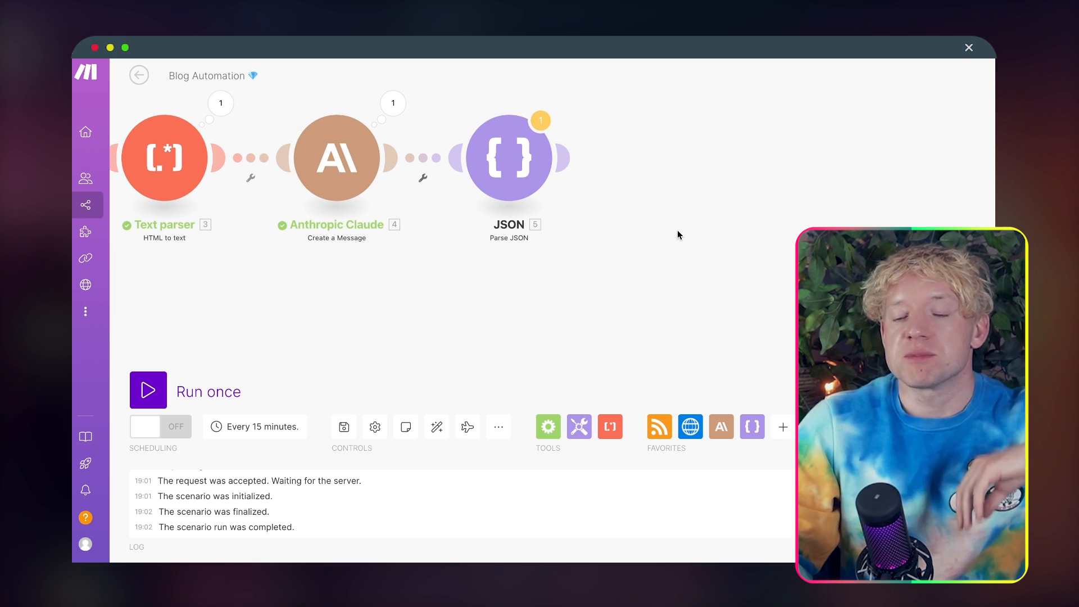
{"action": "left_click_drag", "start_coordinate": [677, 235], "coordinate": [580, 238]}
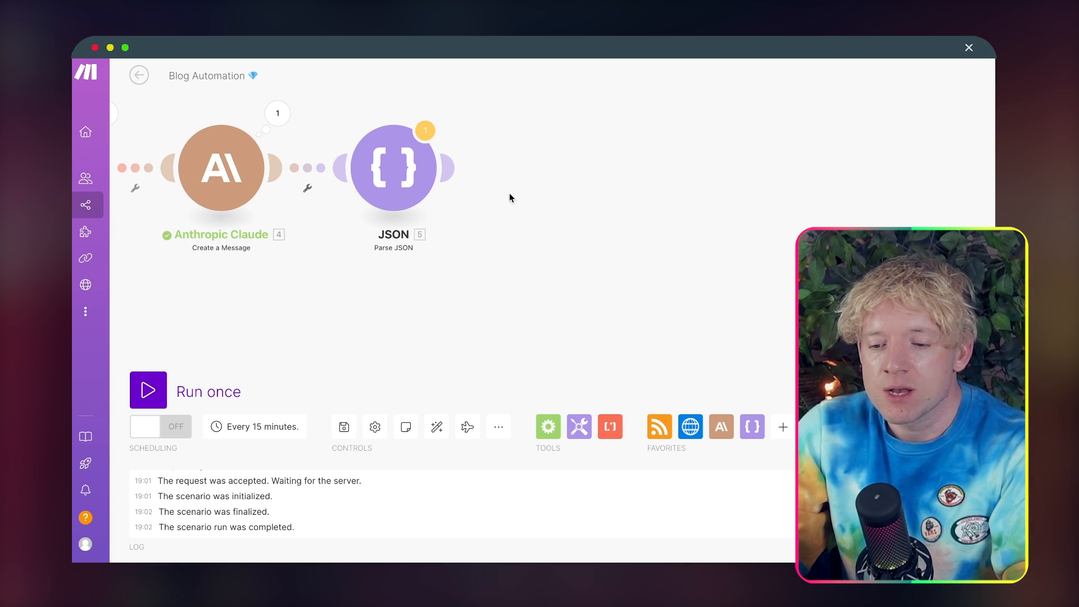
{"action": "left_click", "coordinate": [449, 166]}
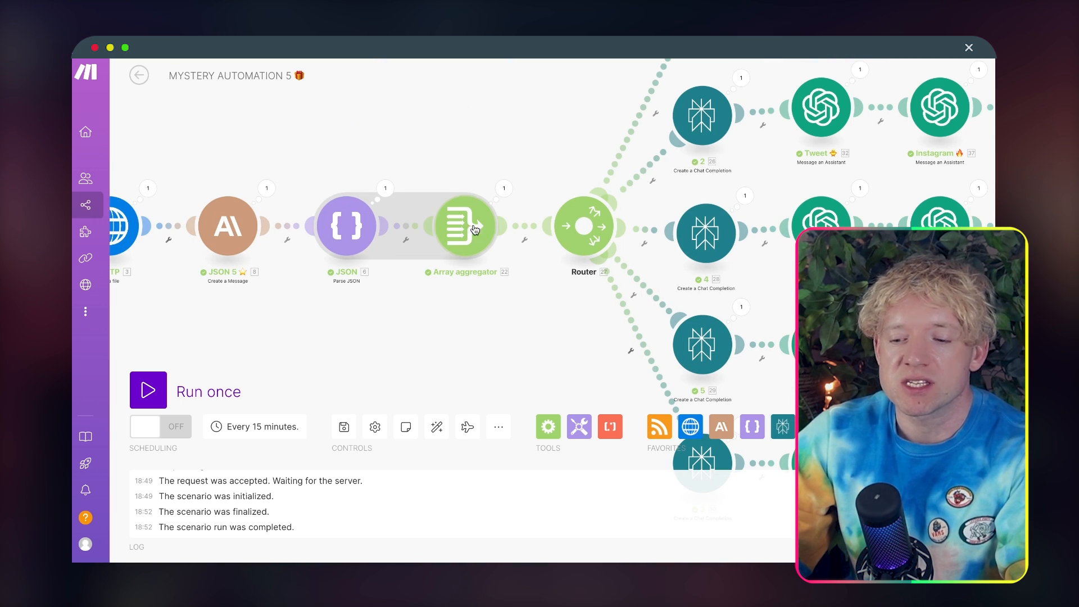
{"action": "mouse_move", "coordinate": [475, 229]}
{"action": "left_mouse_down"}
{"action": "mouse_move", "coordinate": [463, 222]}
{"action": "mouse_move", "coordinate": [500, 226]}
{"action": "mouse_move", "coordinate": [424, 169]}
{"action": "mouse_move", "coordinate": [437, 234]}
{"action": "mouse_move", "coordinate": [469, 233]}
{"action": "mouse_move", "coordinate": [435, 244]}
{"action": "mouse_move", "coordinate": [545, 228]}
{"action": "mouse_move", "coordinate": [468, 248]}
{"action": "mouse_move", "coordinate": [462, 239]}
{"action": "left_mouse_up"}
{"action": "left_click", "coordinate": [460, 230]}
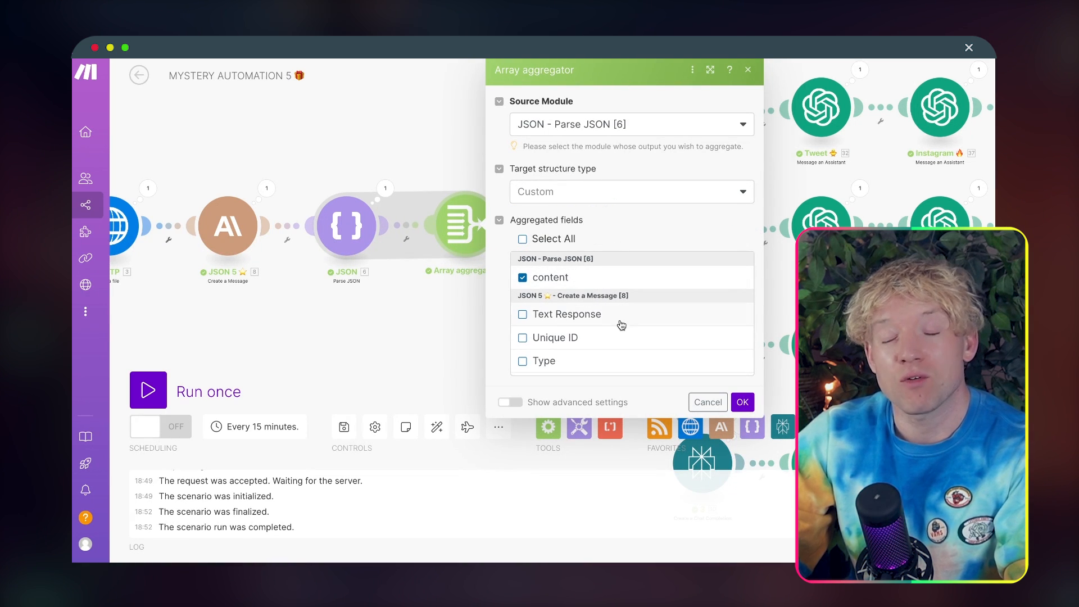
{"action": "left_click", "coordinate": [737, 401]}
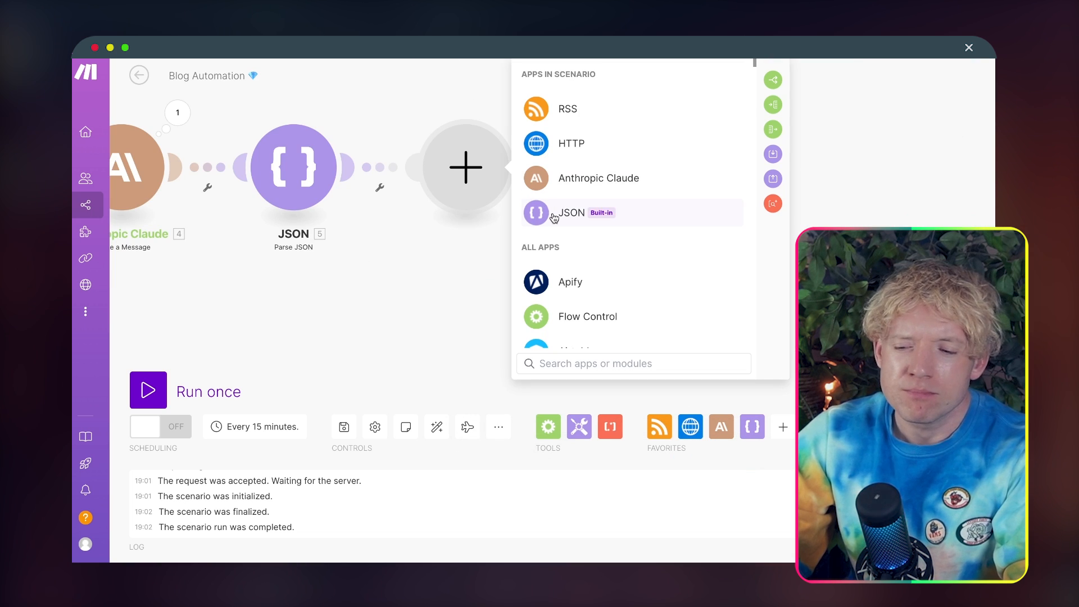
Step: In Blog Automation, add an Array aggregator module after the Parse JSON module
{"action": "type", "text": "array ag"}
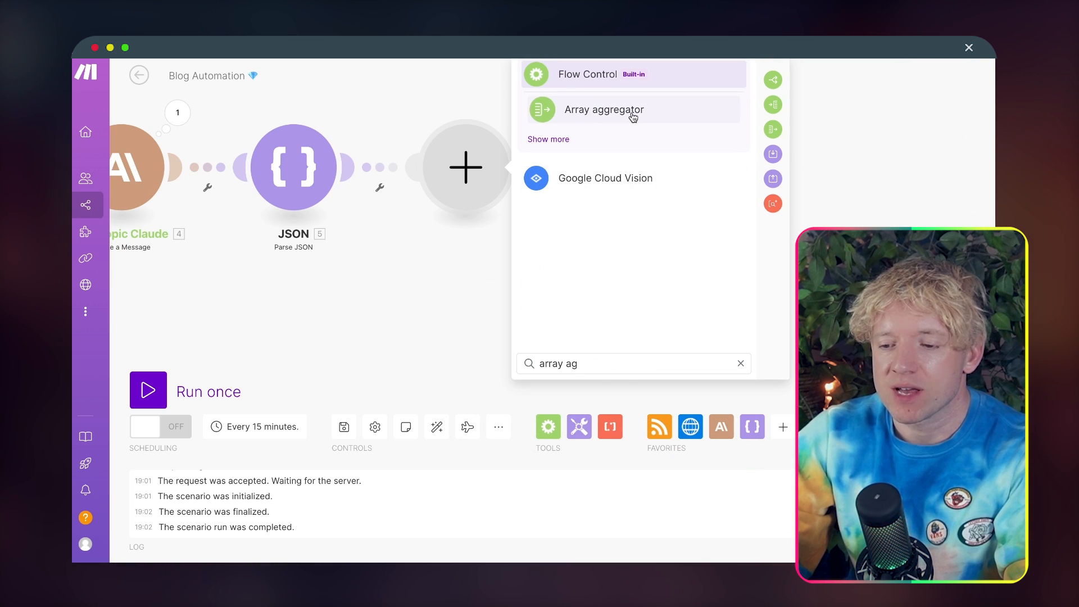
{"action": "left_click", "coordinate": [629, 110]}
{"action": "left_click_drag", "start_coordinate": [455, 177], "coordinate": [463, 182]}
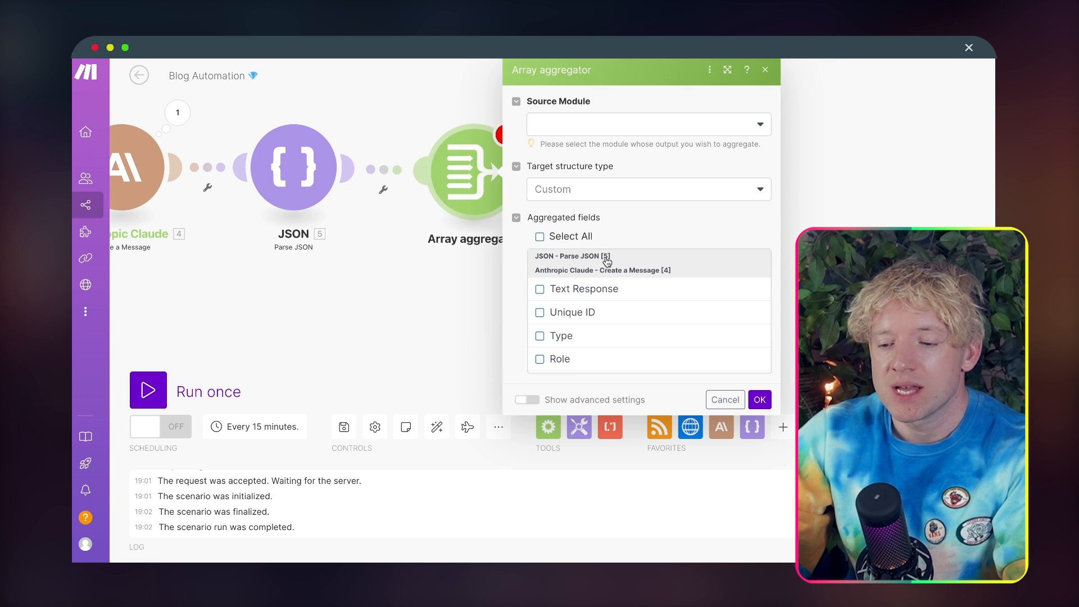
{"action": "scroll", "coordinate": [609, 321], "scroll_direction": "down", "scroll_amount": 1}
{"action": "scroll", "coordinate": [610, 321], "scroll_direction": "up", "scroll_amount": 1}
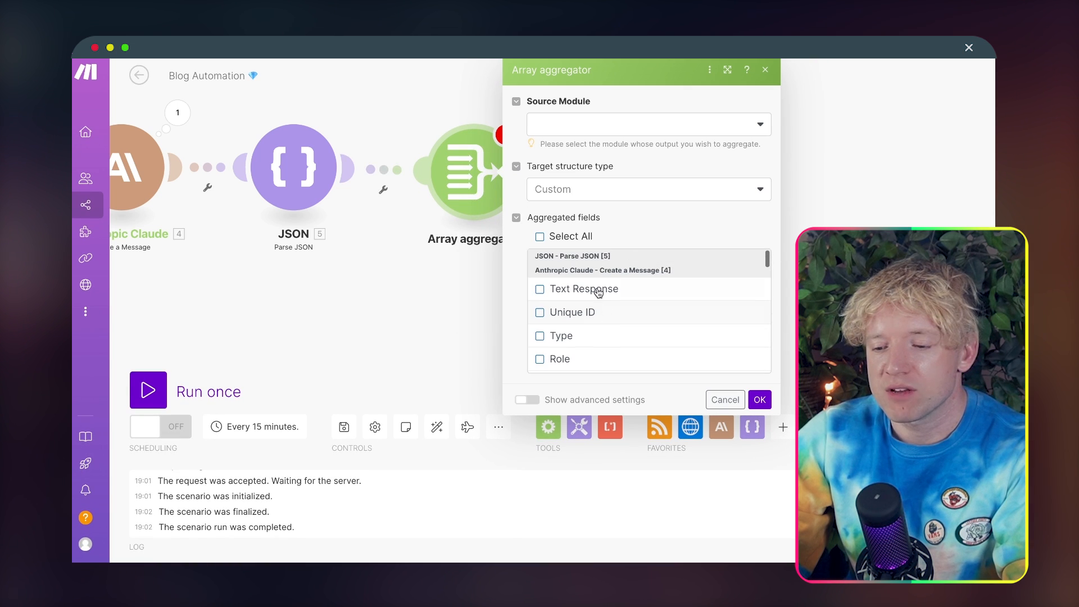
{"action": "left_click", "coordinate": [579, 257]}
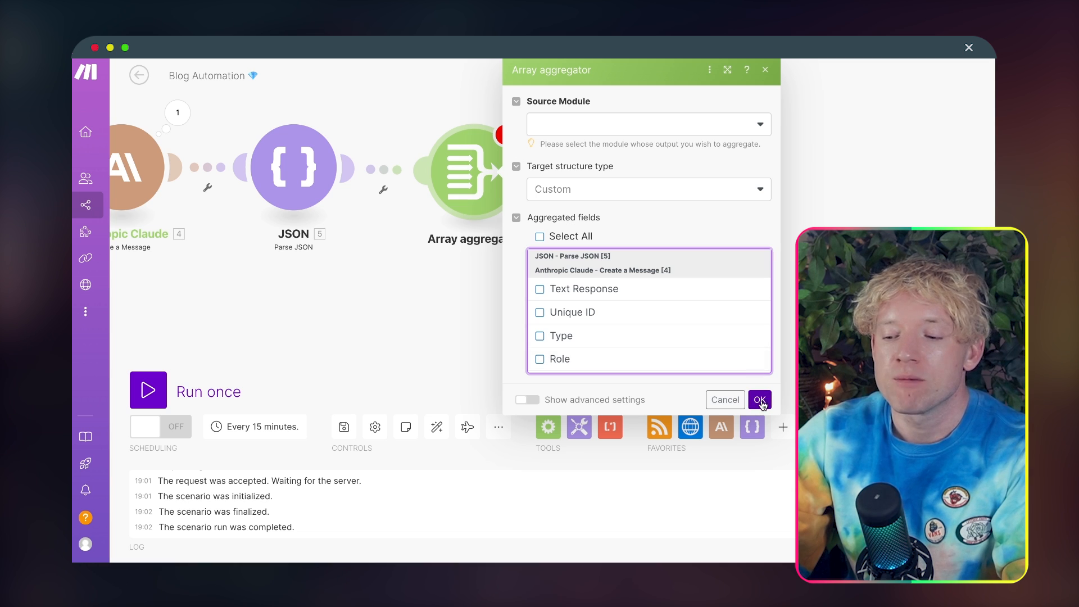
{"action": "left_click", "coordinate": [760, 400]}
{"action": "left_click", "coordinate": [702, 124]}
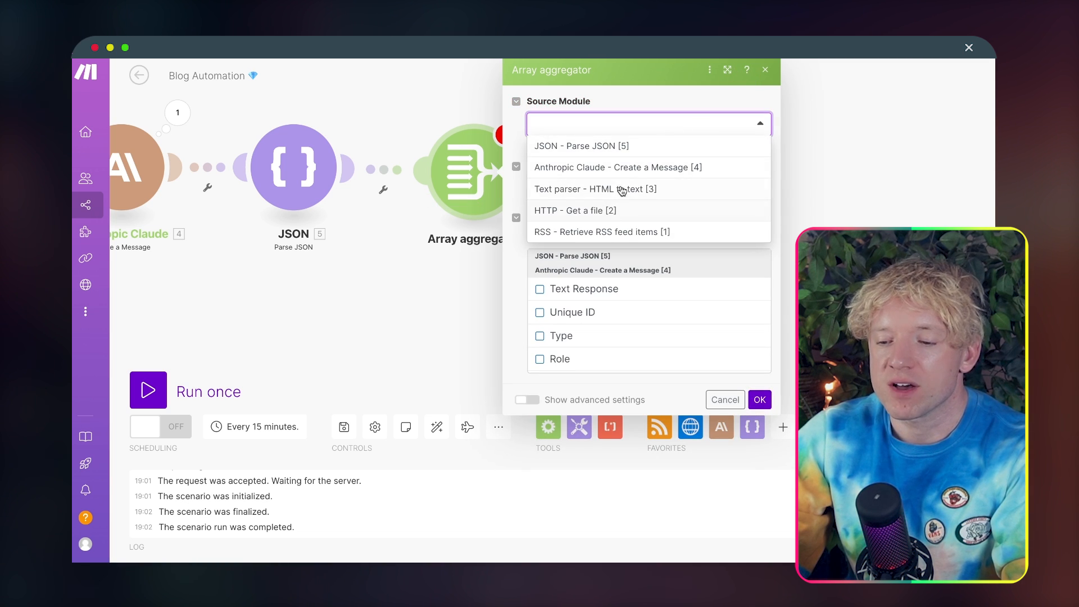
{"action": "left_click", "coordinate": [635, 148]}
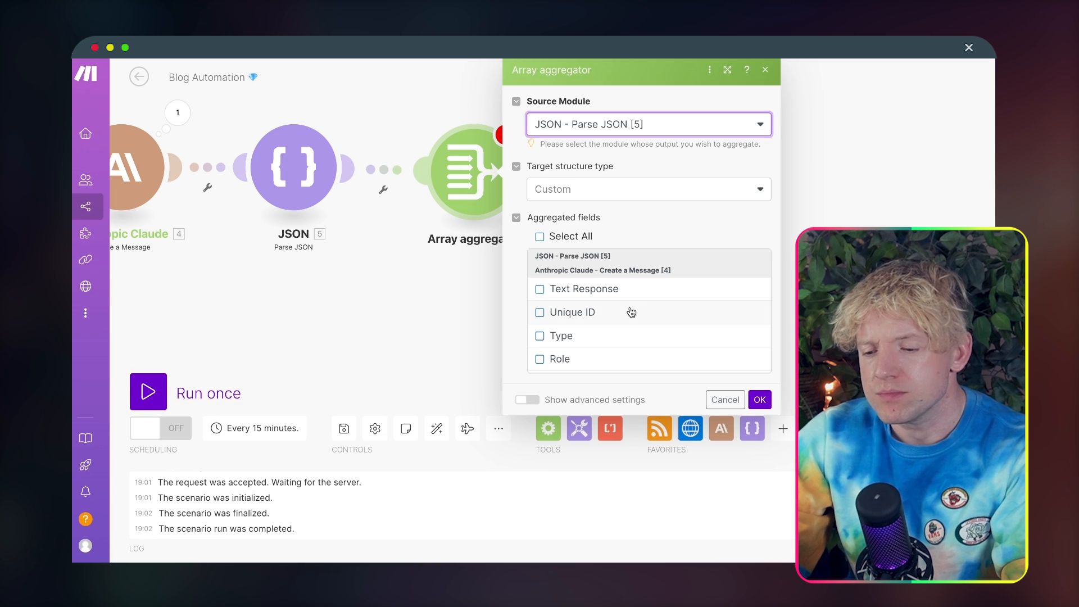
{"action": "left_click", "coordinate": [724, 400]}
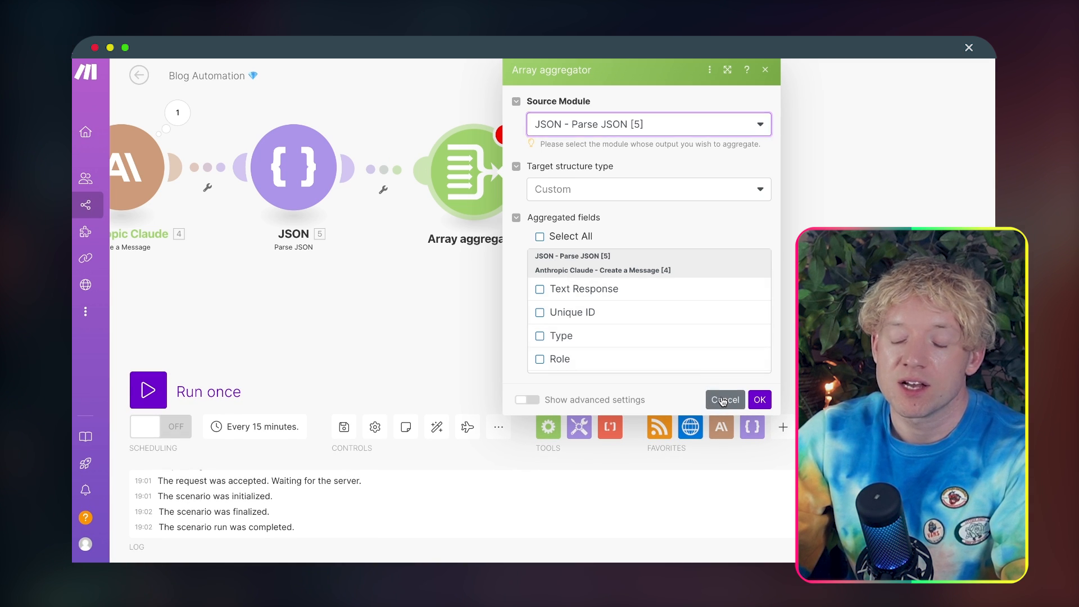
Step: Unlink the Array aggregator from the Parse JSON module and auto-align the scenario's modules
{"action": "left_click", "coordinate": [388, 177]}
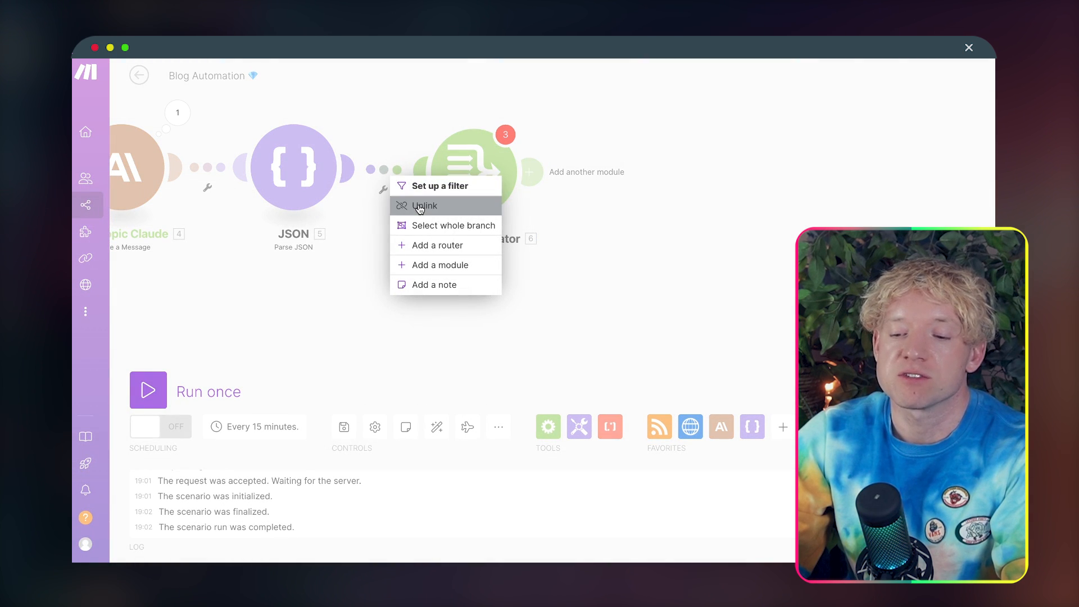
{"action": "left_click", "coordinate": [411, 203]}
{"action": "left_click", "coordinate": [435, 427]}
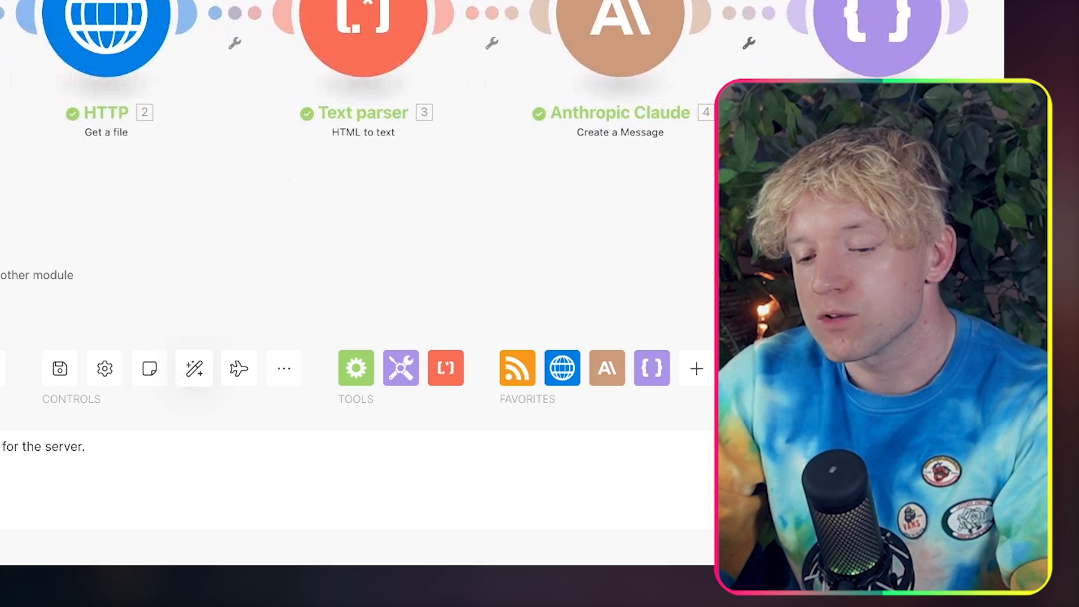
Step: Run the Blog Automation scenario once through to the Parse JSON module
{"action": "left_click", "coordinate": [148, 390]}
{"action": "left_click", "coordinate": [205, 385]}
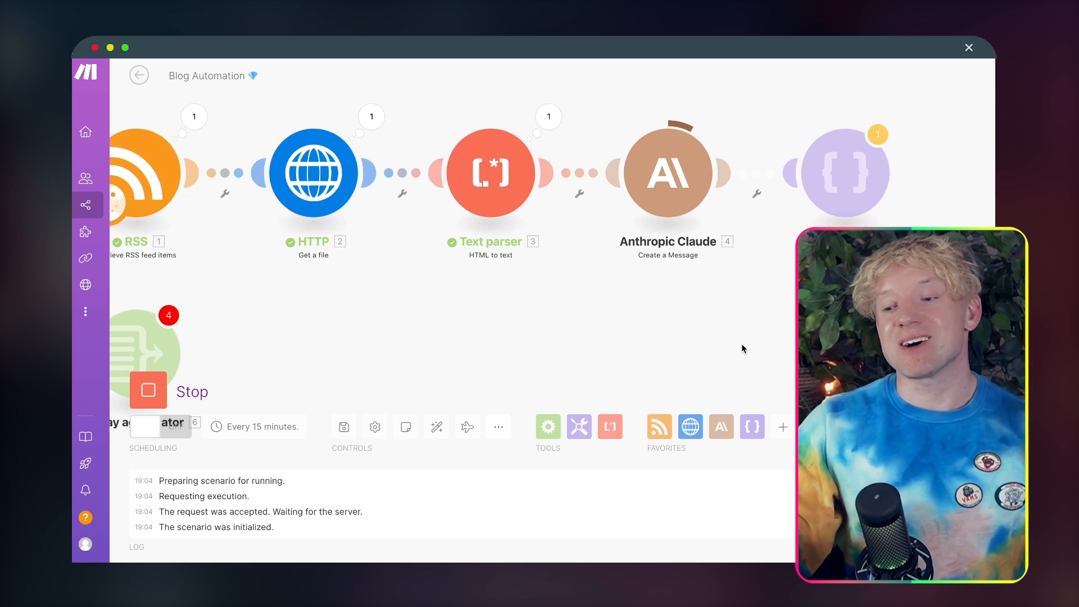
{"action": "left_click_drag", "start_coordinate": [741, 344], "coordinate": [767, 336]}
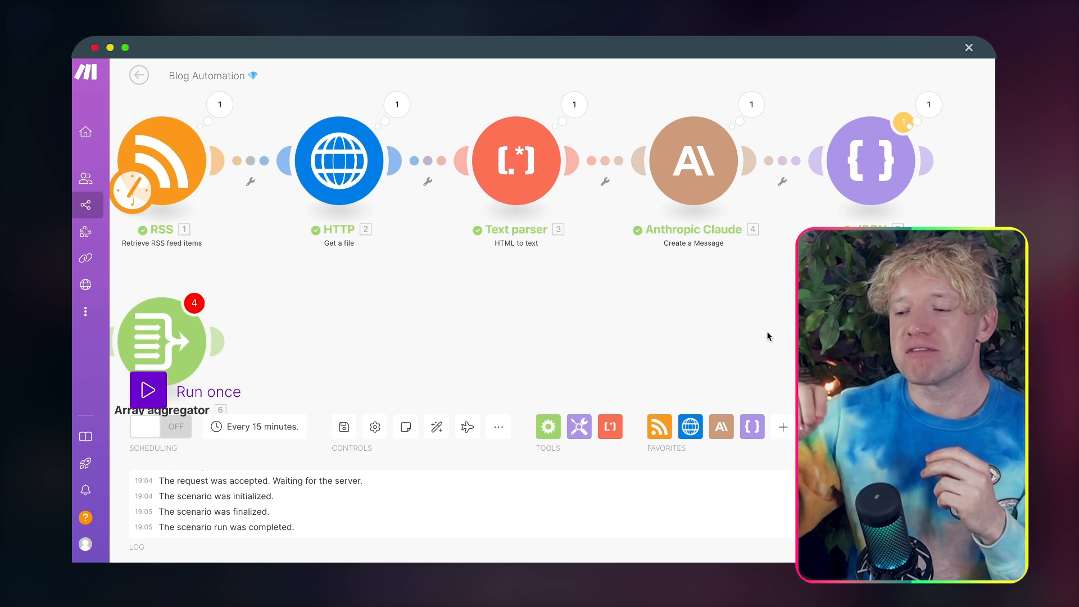
{"action": "left_click_drag", "start_coordinate": [942, 317], "coordinate": [728, 312]}
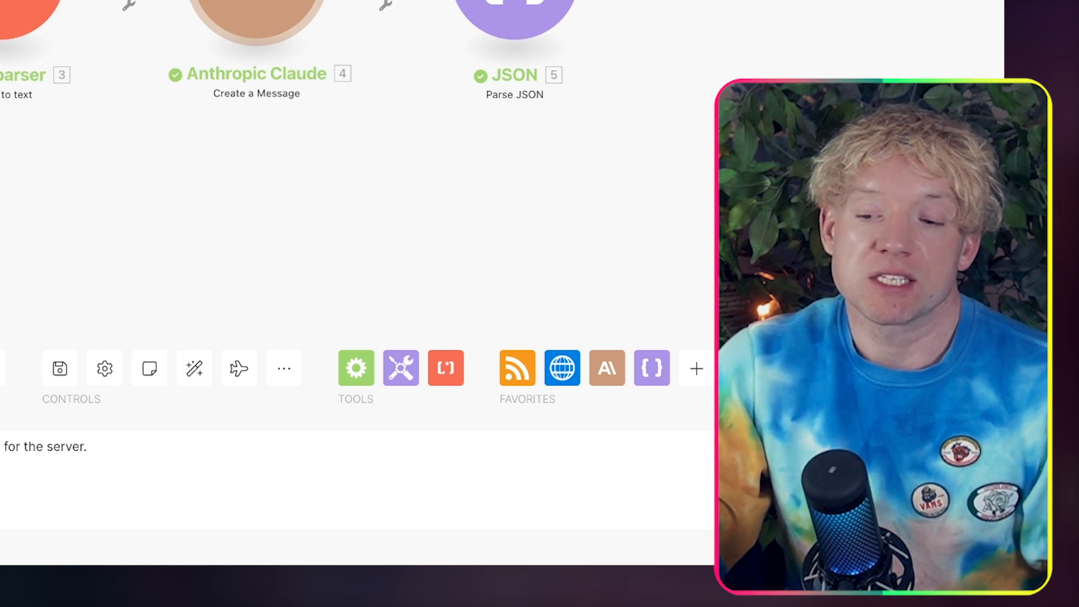
Step: Read through the content bundles in the Parse JSON module's run output, then close it
{"action": "left_click", "coordinate": [560, 1]}
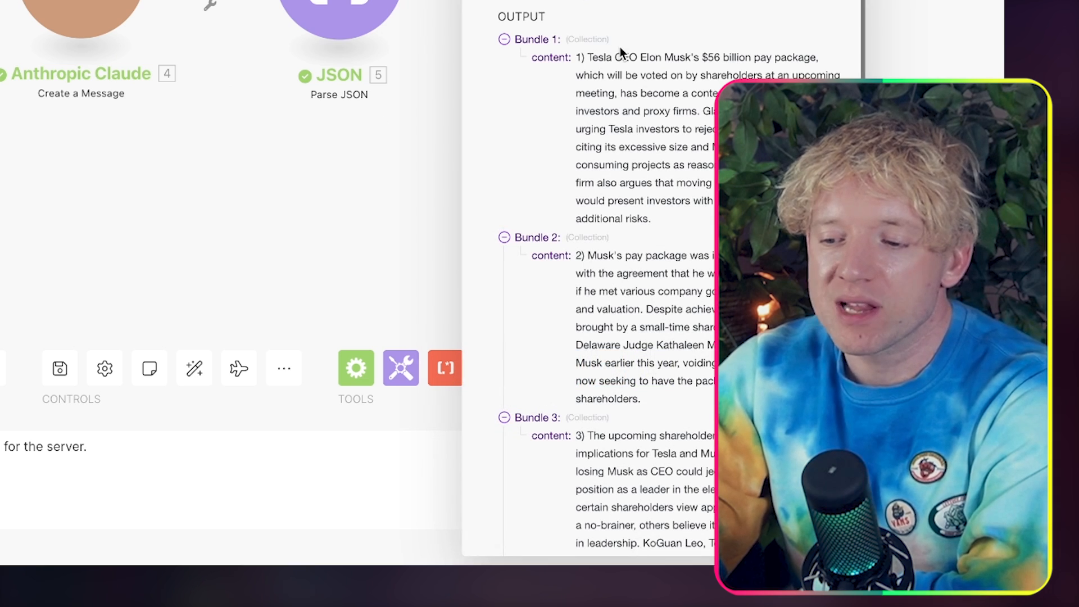
{"action": "scroll", "coordinate": [621, 168], "scroll_direction": "down", "scroll_amount": 1}
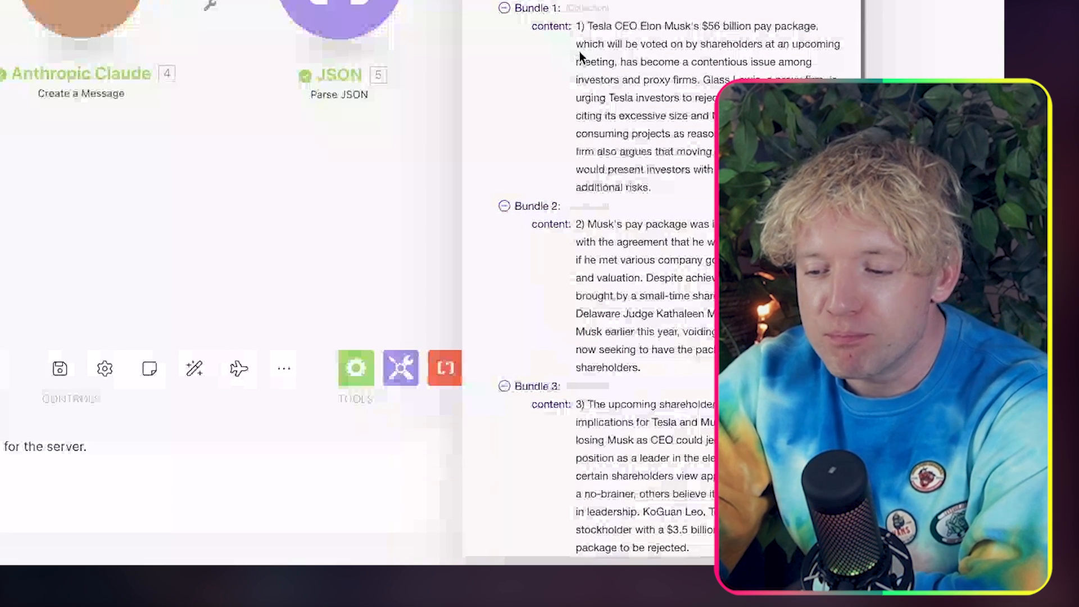
{"action": "left_click_drag", "start_coordinate": [576, 26], "coordinate": [615, 40]}
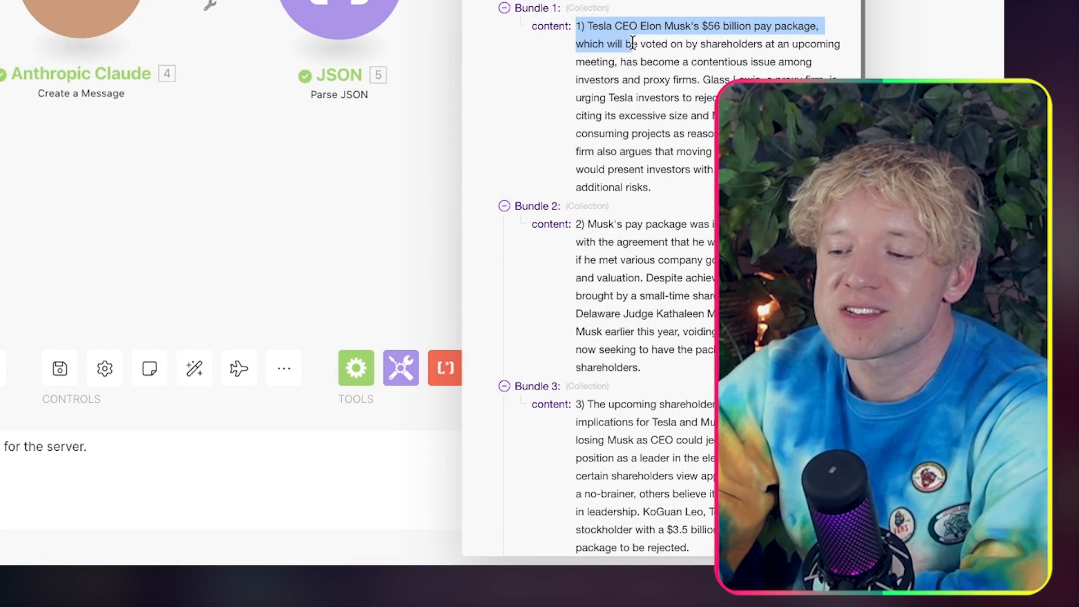
{"action": "scroll", "coordinate": [682, 152], "scroll_direction": "down", "scroll_amount": 4}
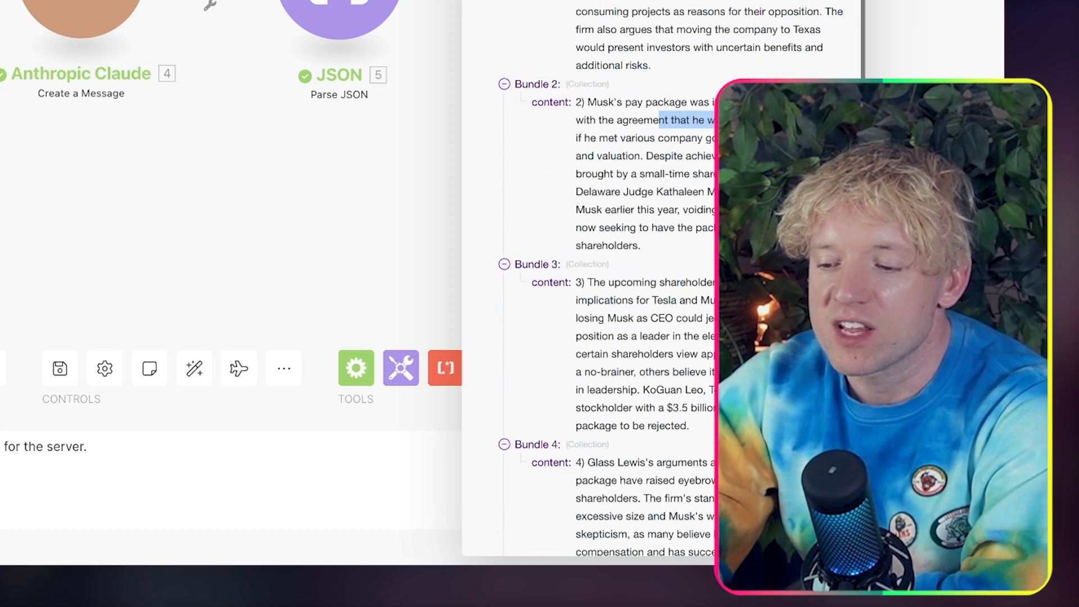
{"action": "left_click_drag", "start_coordinate": [725, 120], "coordinate": [679, 116]}
{"action": "scroll", "coordinate": [730, 171], "scroll_direction": "down", "scroll_amount": 6}
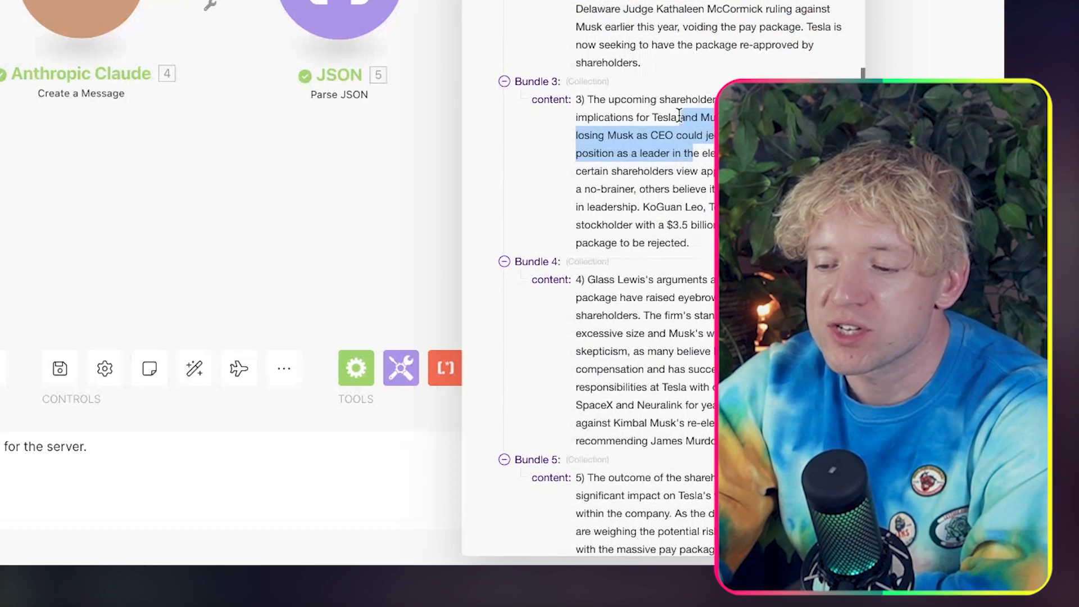
{"action": "scroll", "coordinate": [693, 205], "scroll_direction": "down", "scroll_amount": 3}
{"action": "left_click_drag", "start_coordinate": [701, 227], "coordinate": [617, 204]}
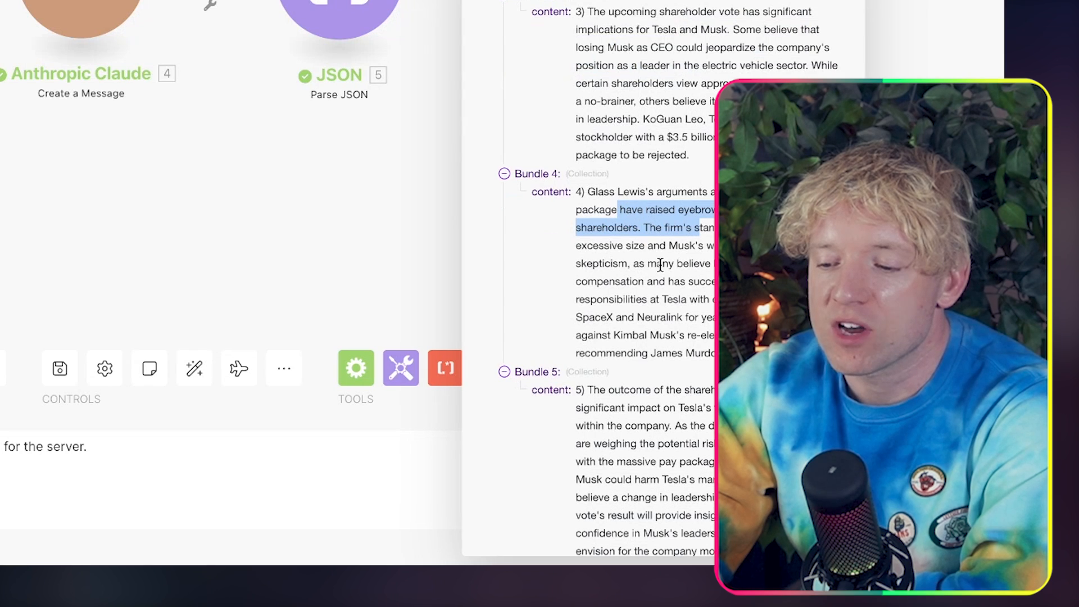
{"action": "scroll", "coordinate": [660, 264], "scroll_direction": "down", "scroll_amount": 2}
{"action": "left_click", "coordinate": [670, 352]}
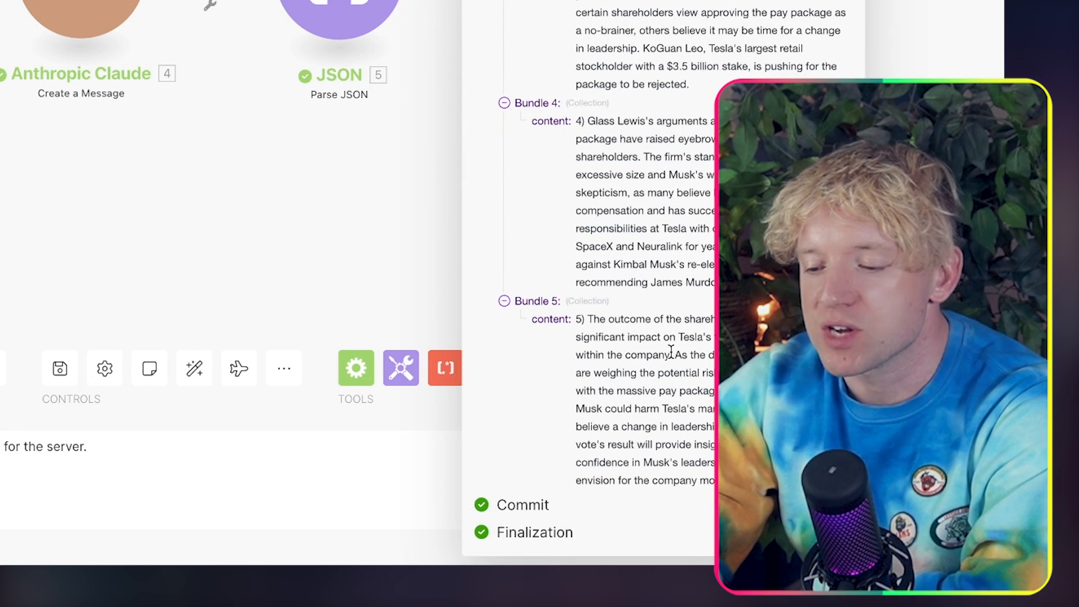
{"action": "left_click", "coordinate": [284, 213]}
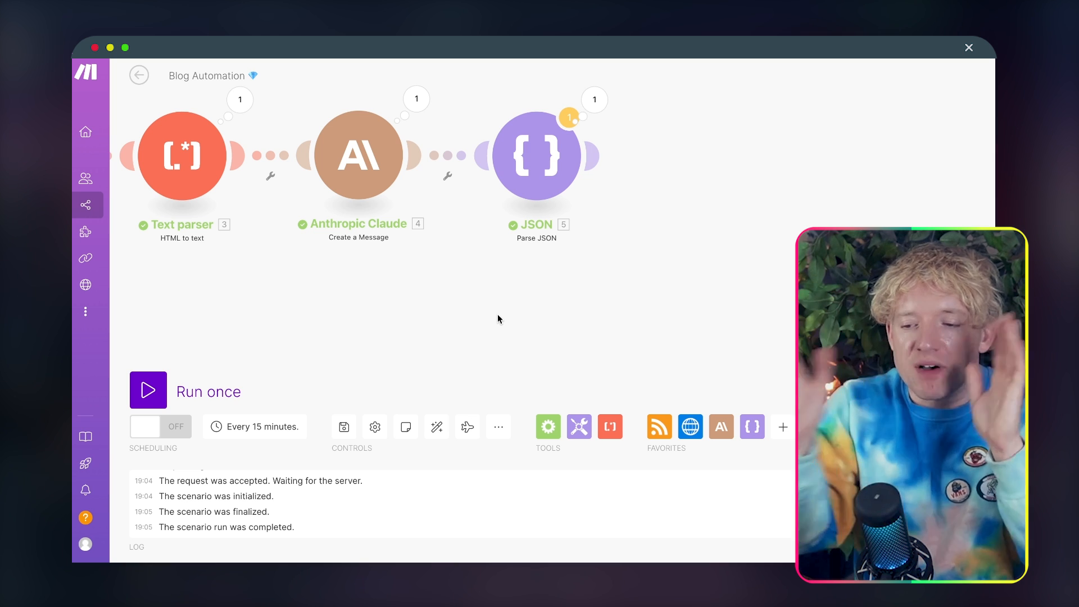
Step: Delete the unlinked Array aggregator module from the scenario
{"action": "left_click_drag", "start_coordinate": [498, 319], "coordinate": [601, 318]}
{"action": "scroll", "coordinate": [601, 318], "scroll_direction": "down", "scroll_amount": 3}
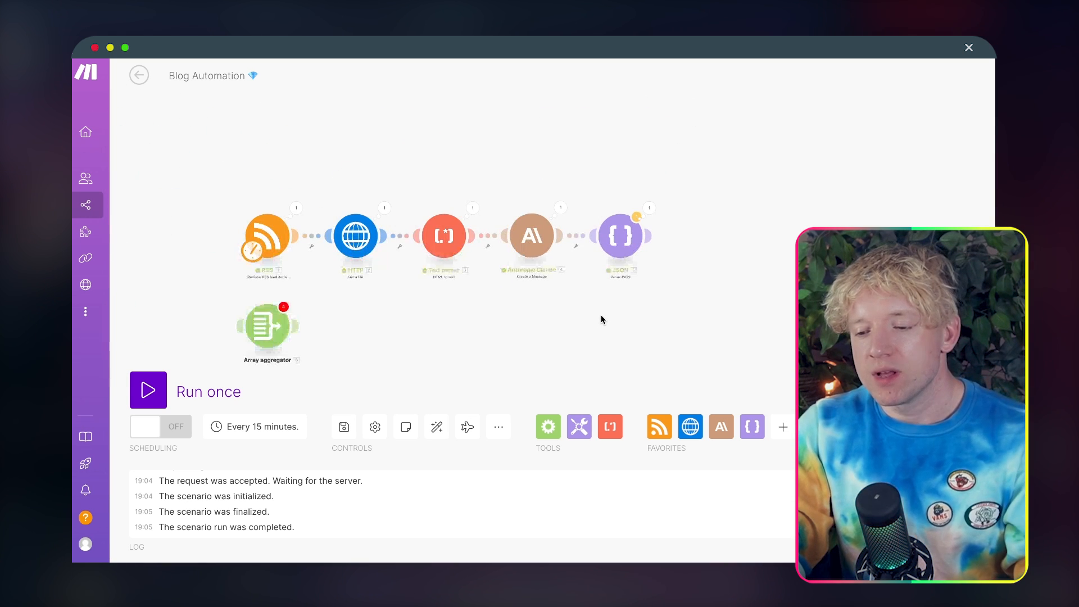
{"action": "left_click_drag", "start_coordinate": [274, 334], "coordinate": [724, 278]}
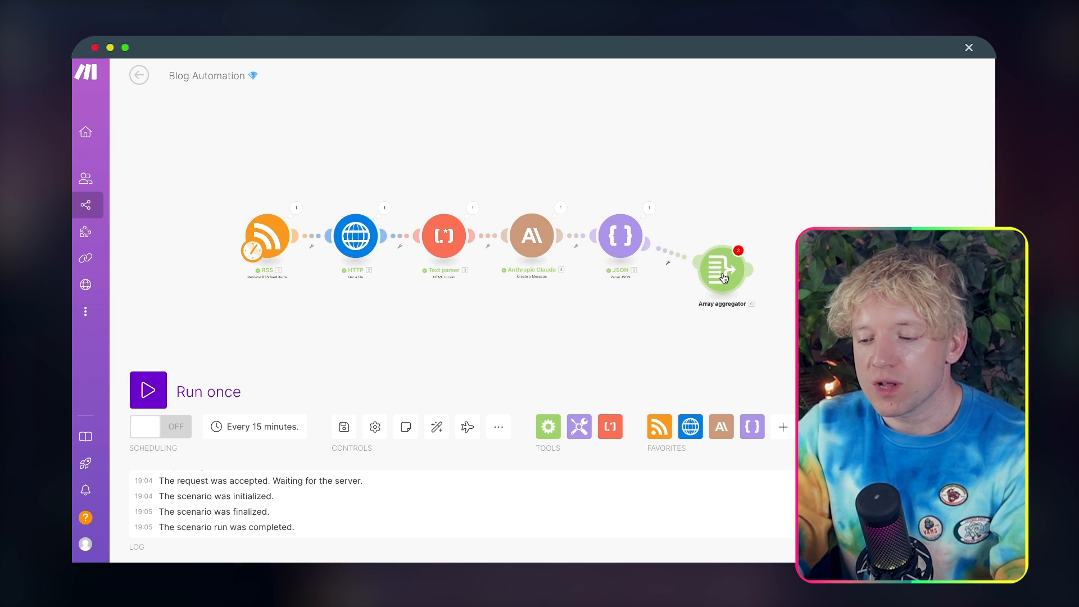
{"action": "right_click", "coordinate": [724, 278]}
{"action": "left_click", "coordinate": [773, 402]}
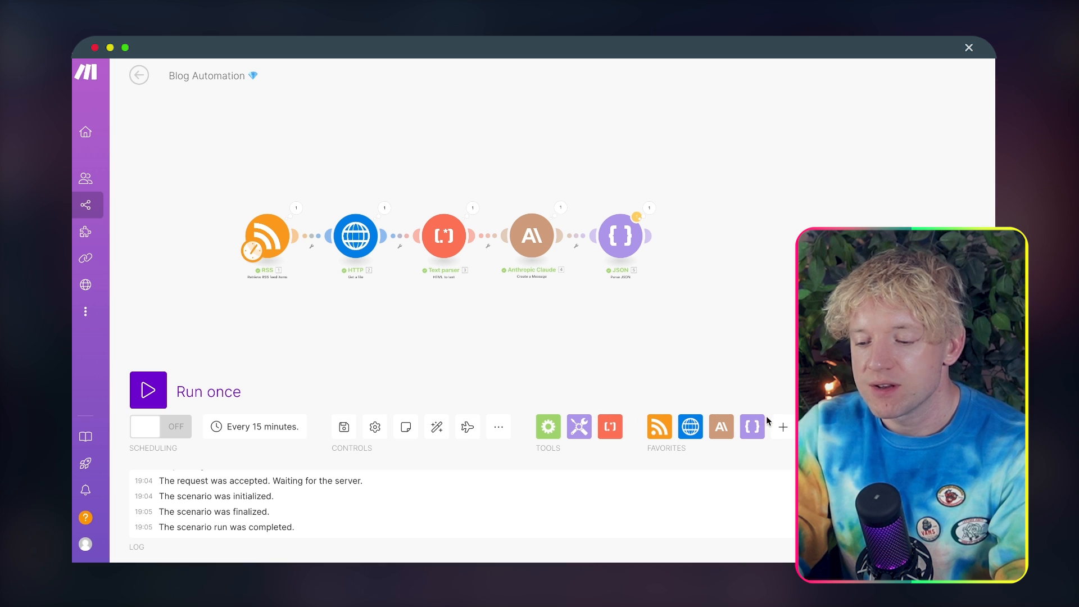
Step: Add a new Array aggregator from Flow Control after the Parse JSON module
{"action": "left_click", "coordinate": [782, 427]}
{"action": "type", "text": "arra"}
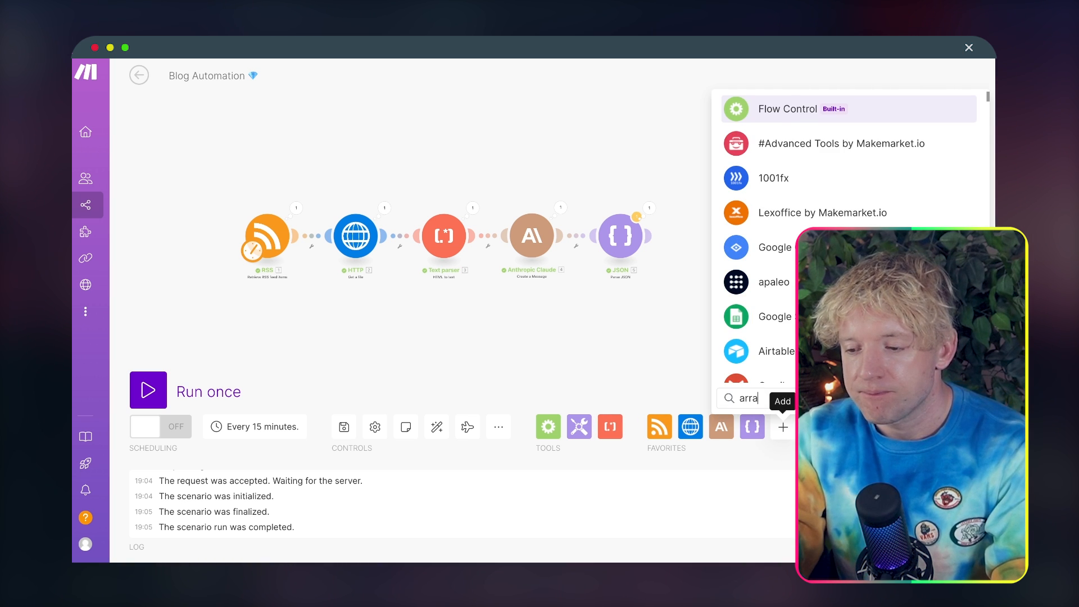
{"action": "type", "text": "y aggreg"}
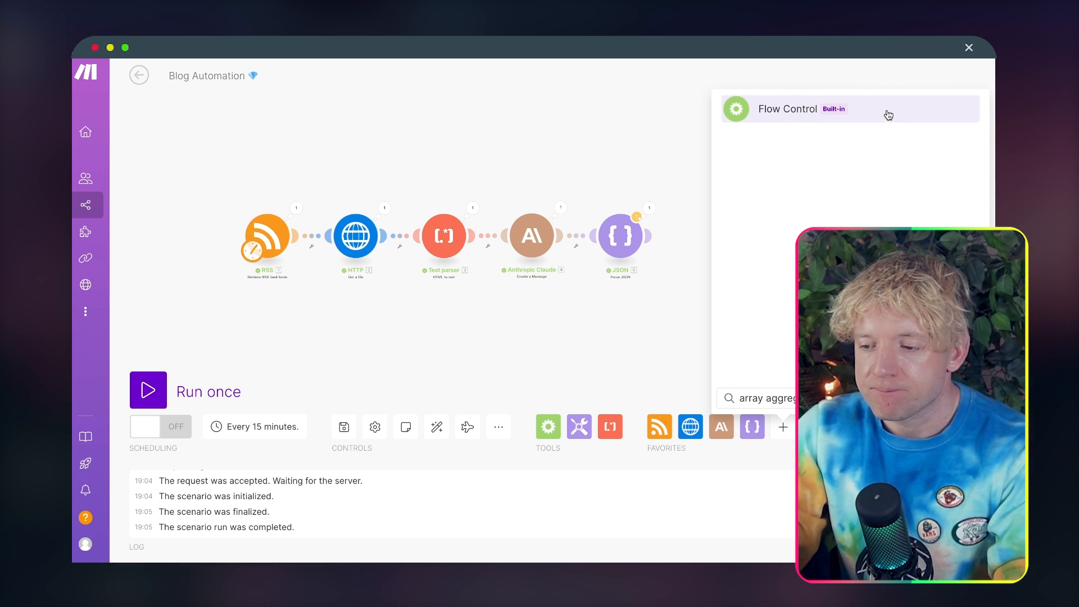
{"action": "left_click", "coordinate": [886, 113]}
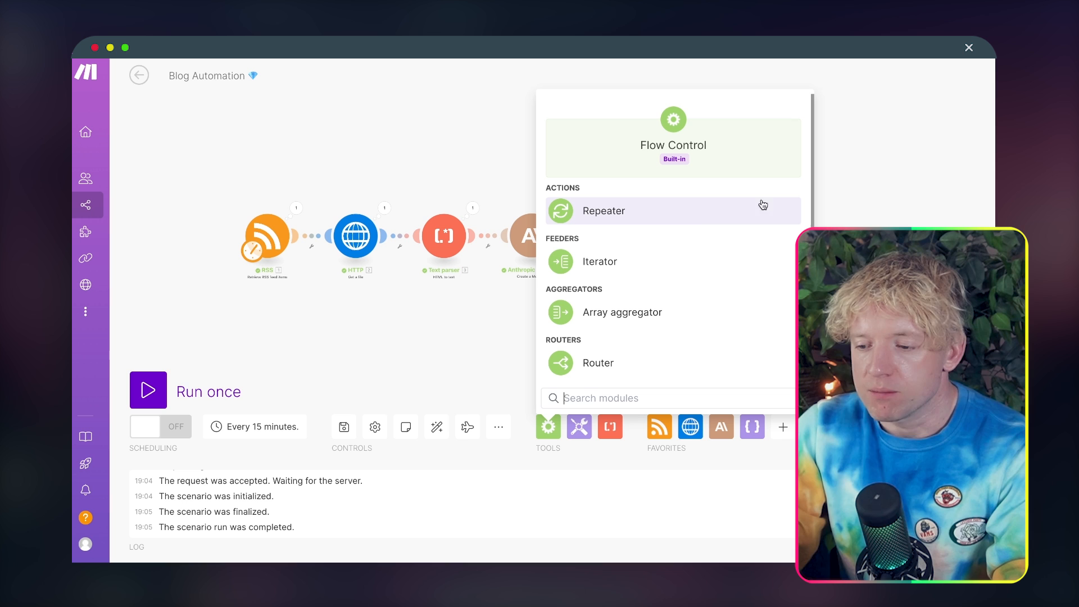
{"action": "left_click", "coordinate": [633, 306]}
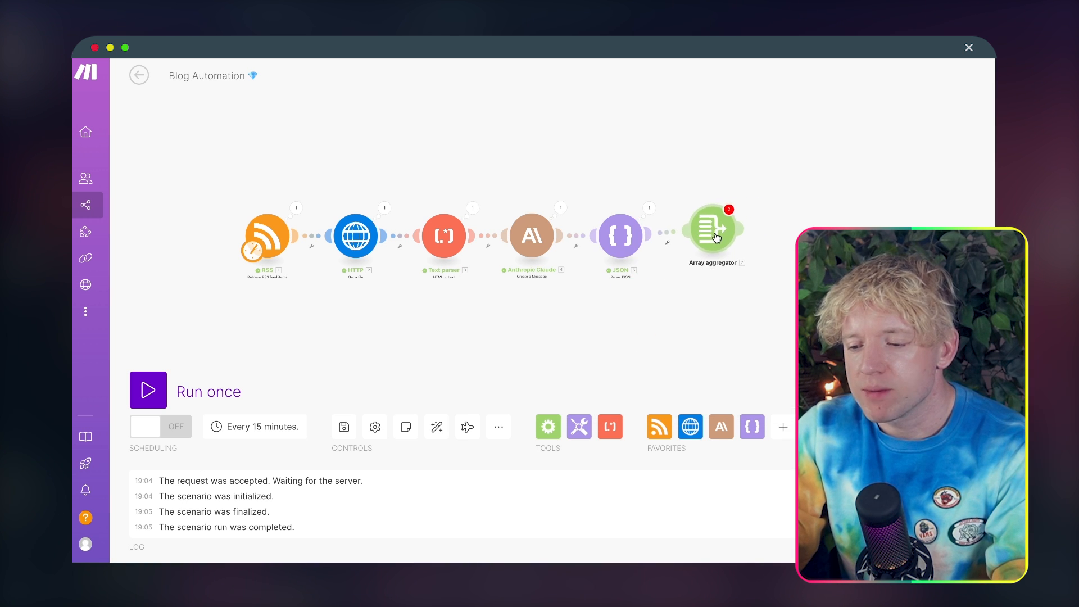
Step: Configure the Array aggregator with JSON - Parse JSON as its source module and content as the aggregated field
{"action": "left_click_drag", "start_coordinate": [809, 282], "coordinate": [765, 274]}
{"action": "scroll", "coordinate": [765, 275], "scroll_direction": "up", "scroll_amount": 5}
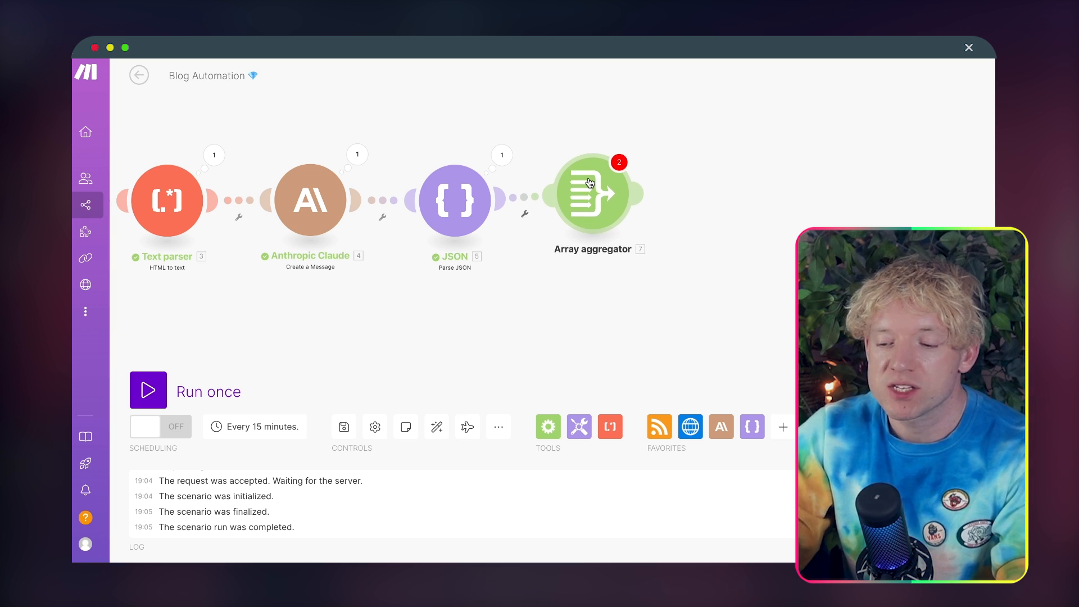
{"action": "left_click", "coordinate": [588, 181]}
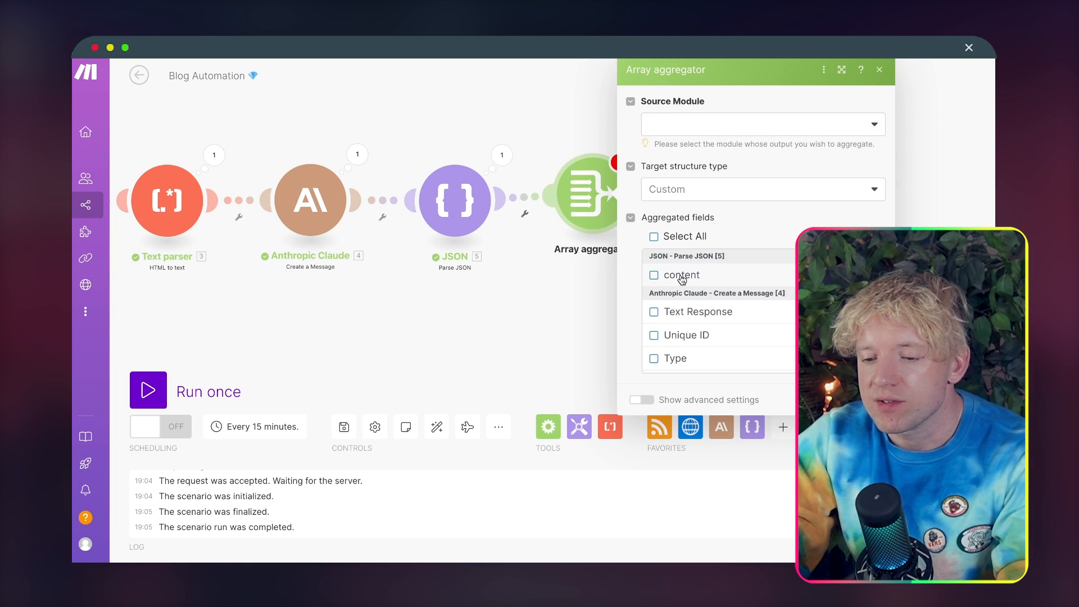
{"action": "left_click", "coordinate": [696, 122]}
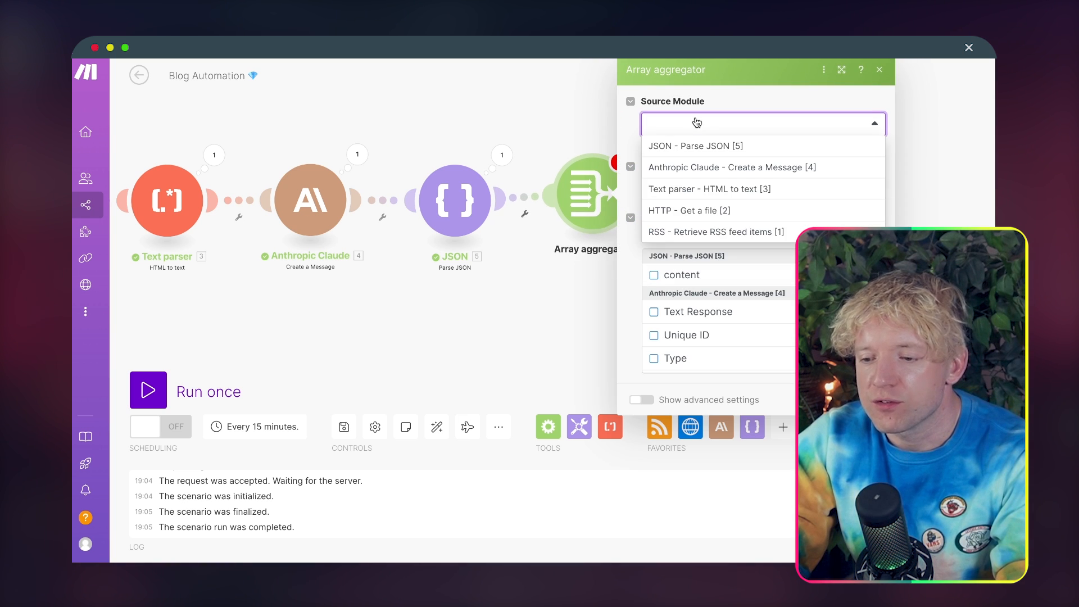
{"action": "left_click", "coordinate": [724, 148]}
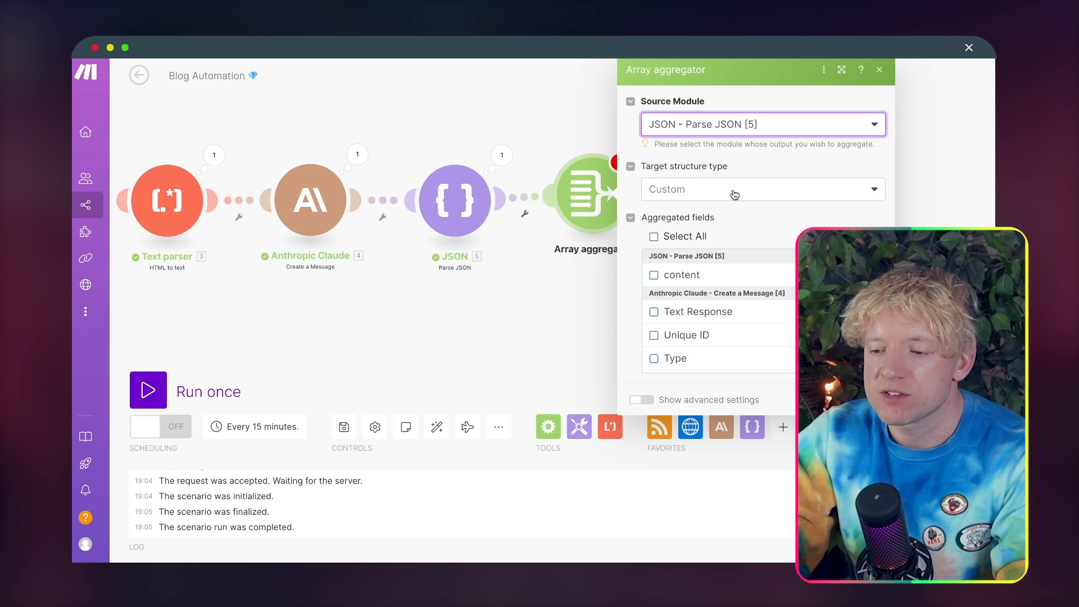
{"action": "left_click", "coordinate": [790, 189]}
{"action": "left_click", "coordinate": [782, 187]}
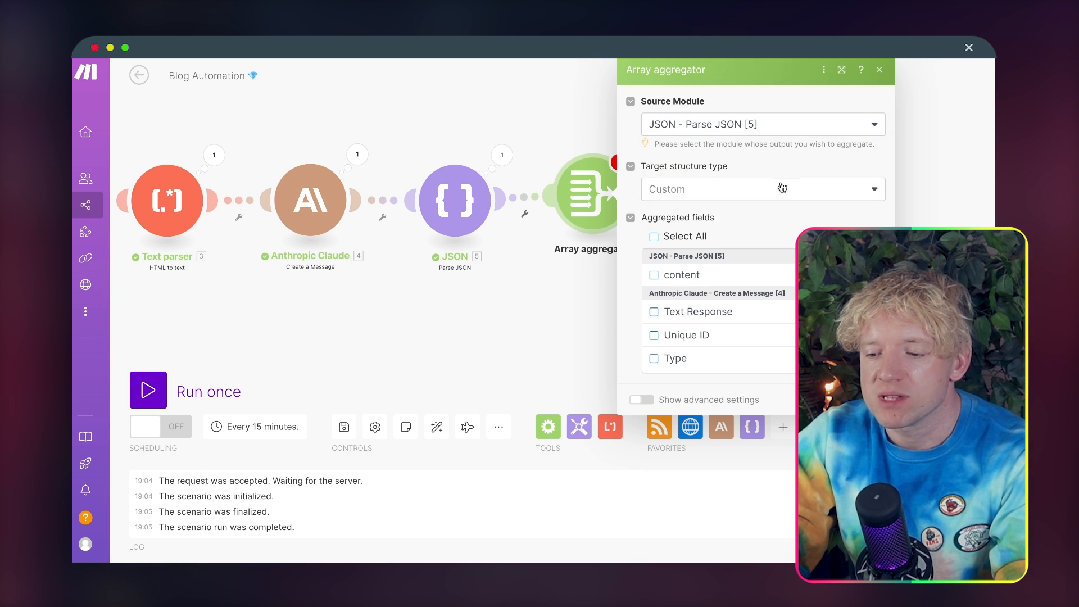
{"action": "left_click", "coordinate": [653, 275]}
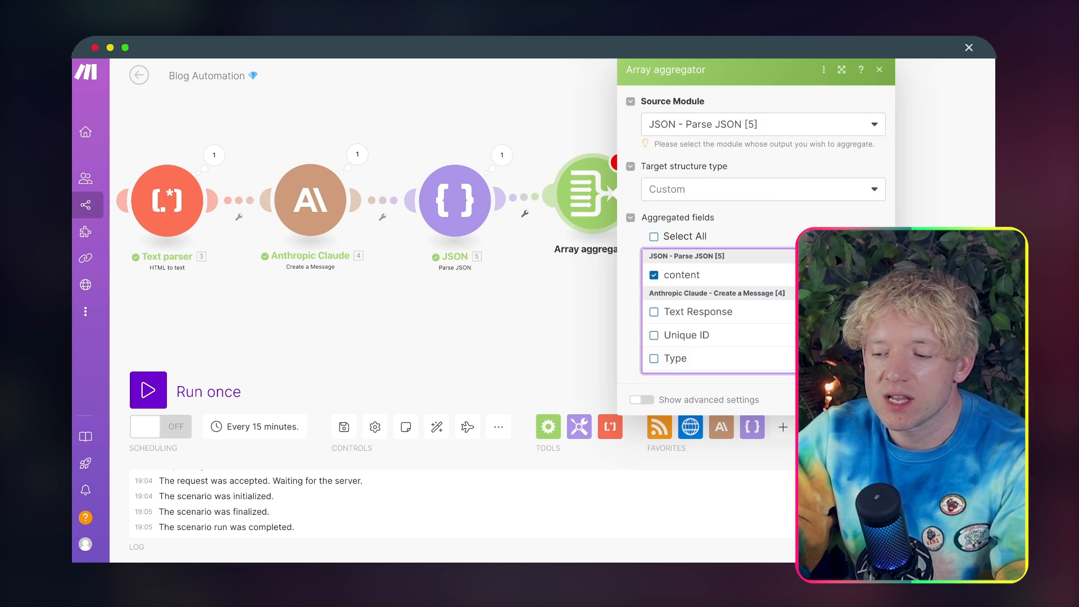
{"action": "left_click_drag", "start_coordinate": [591, 187], "coordinate": [600, 196]}
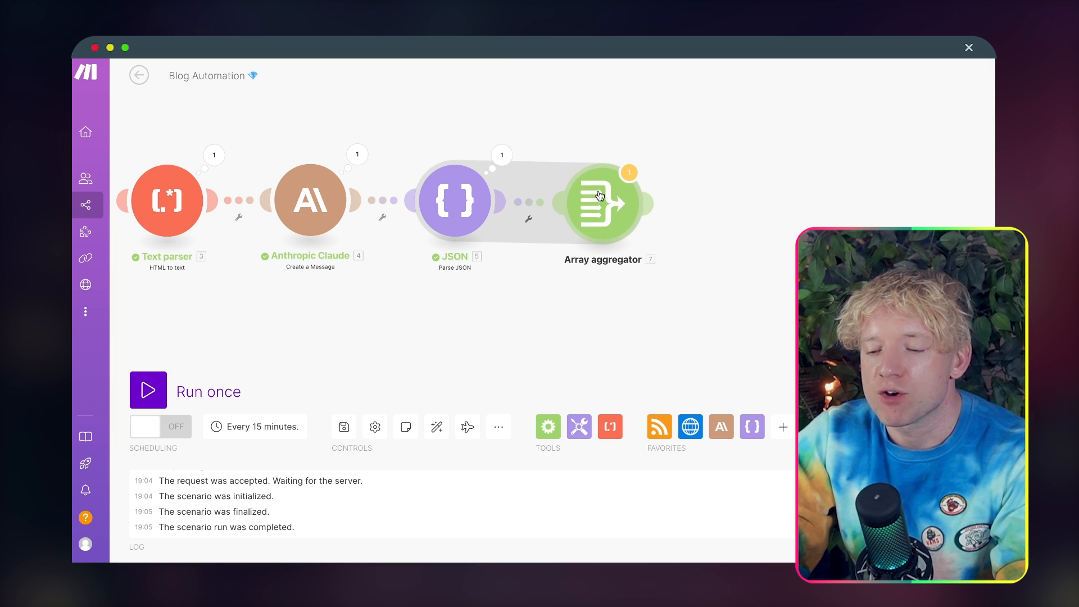
Step: Add a Router after the Array aggregator and delete the empty module on its lower branch
{"action": "left_click", "coordinate": [648, 204]}
{"action": "type", "text": "router"}
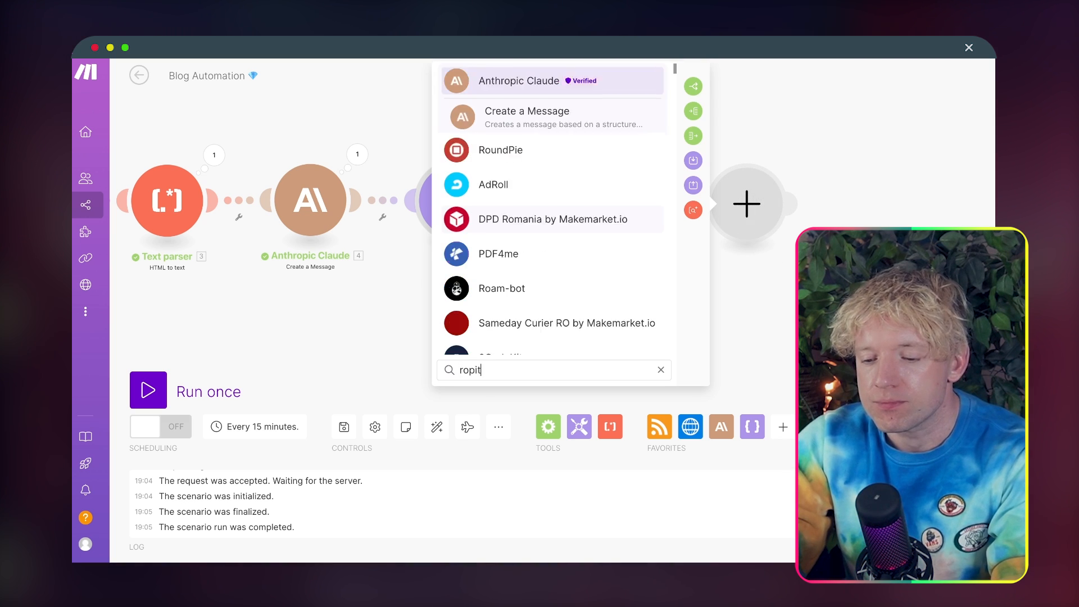
{"action": "left_click", "coordinate": [568, 114]}
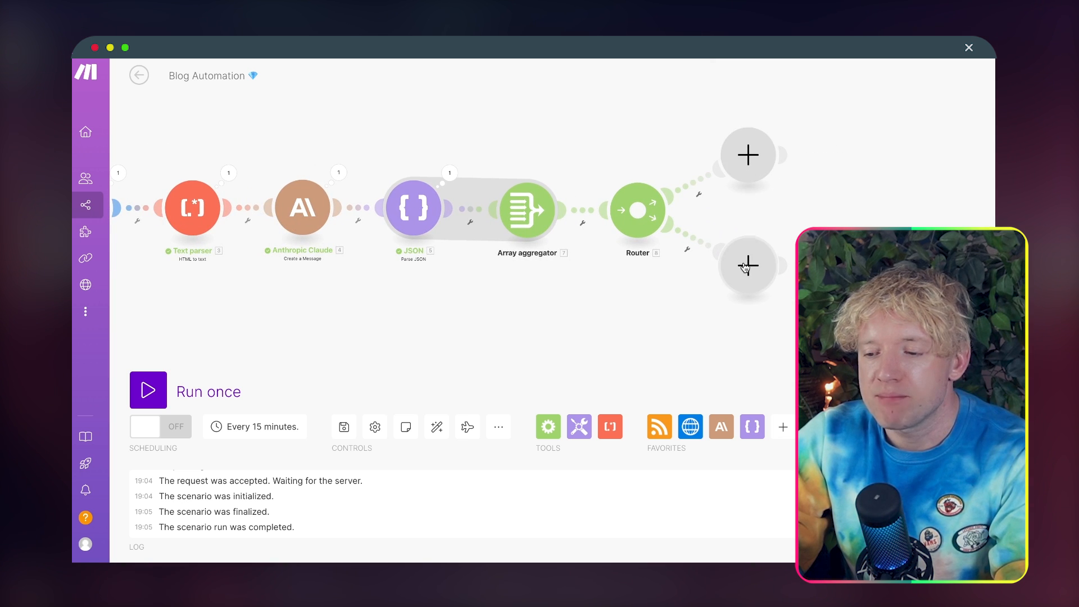
{"action": "right_click", "coordinate": [745, 267]}
{"action": "left_click", "coordinate": [767, 294]}
Step: Search the apps for Perplexity to fill the empty module on the Router's remaining branch
{"action": "left_click", "coordinate": [748, 155]}
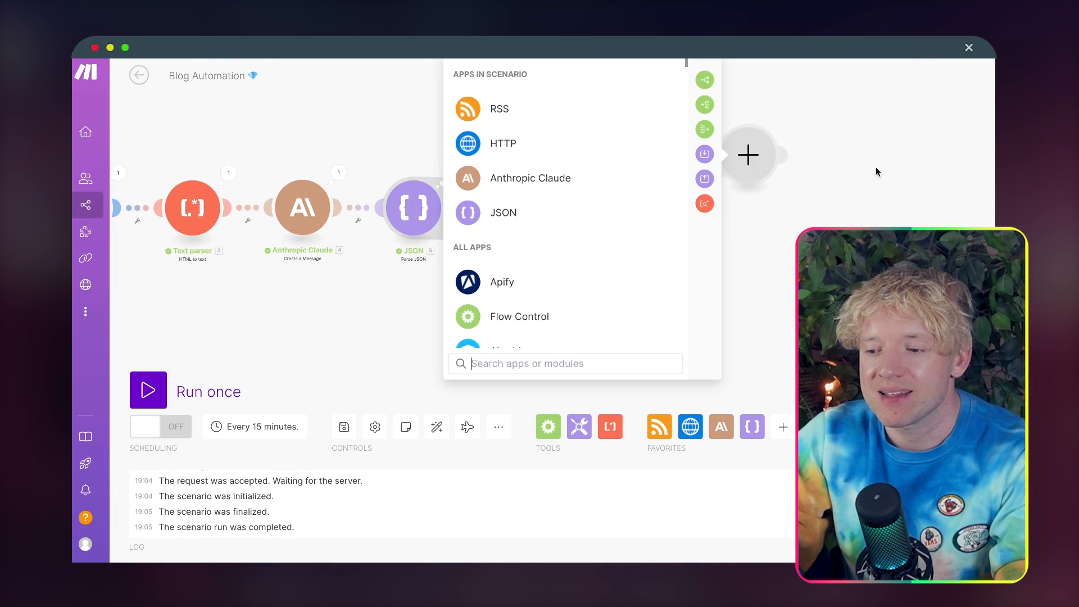
{"action": "left_click_drag", "start_coordinate": [890, 172], "coordinate": [741, 172]}
{"action": "left_click_drag", "start_coordinate": [958, 204], "coordinate": [812, 205]}
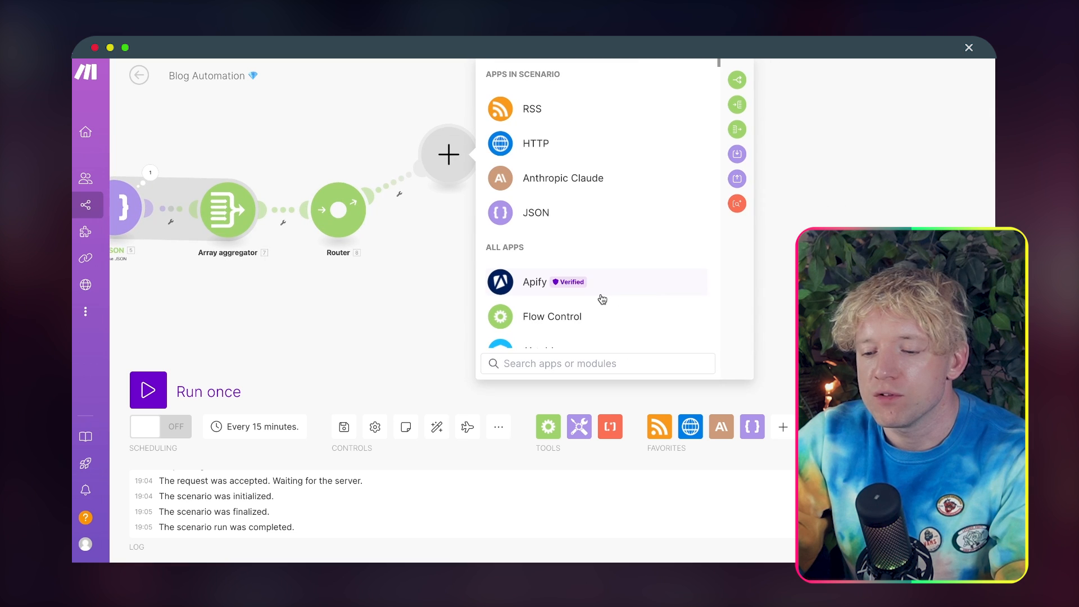
{"action": "type", "text": "perplex"}
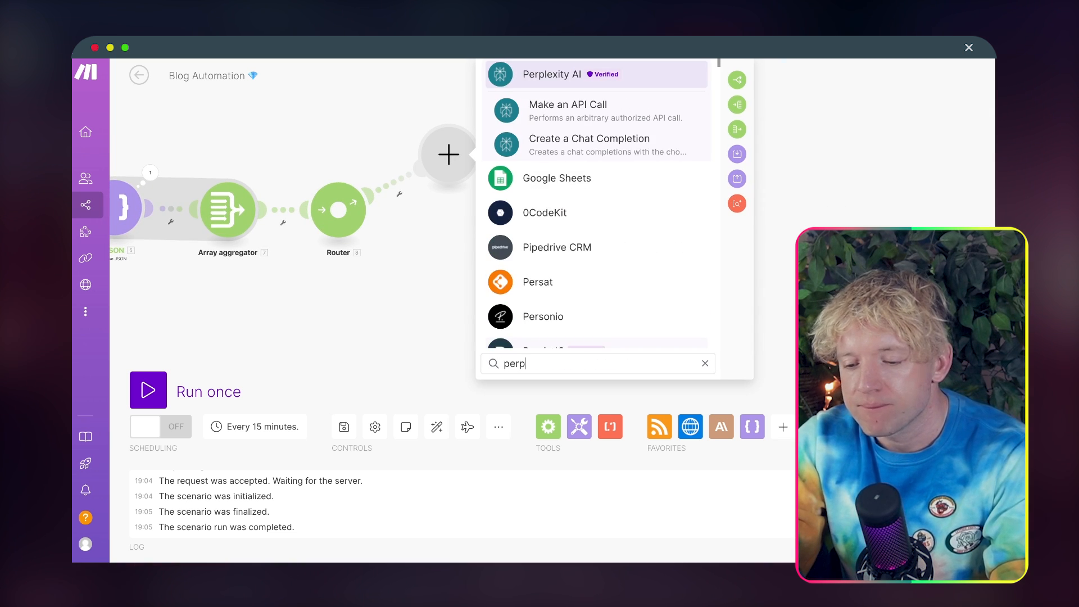
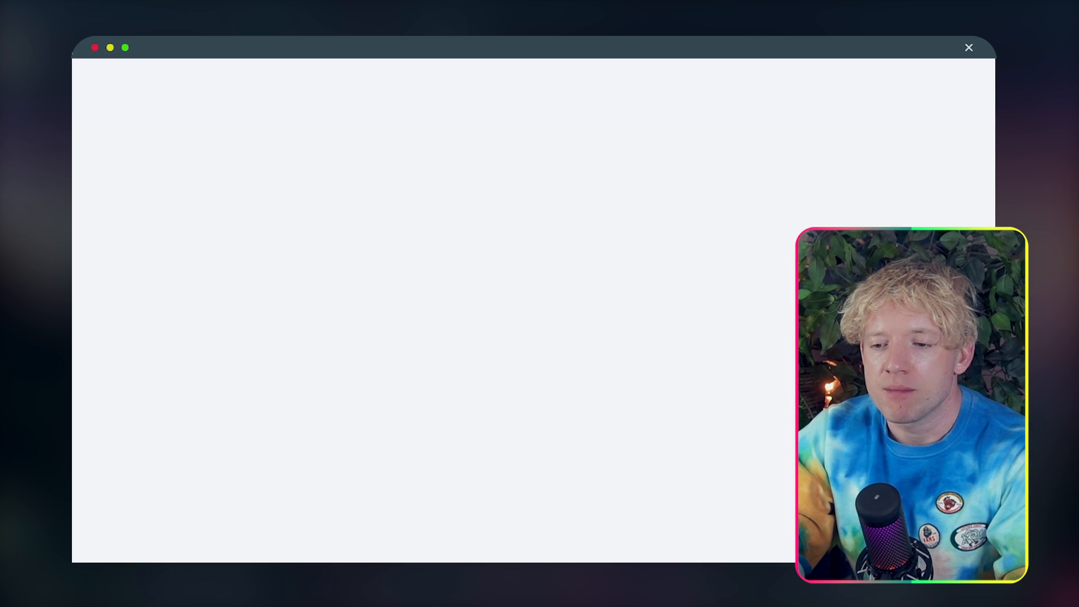
Step: Open the Perplexity website in the browser
{"action": "type", "text": "perpl"}
{"action": "key", "text": "Escape"}
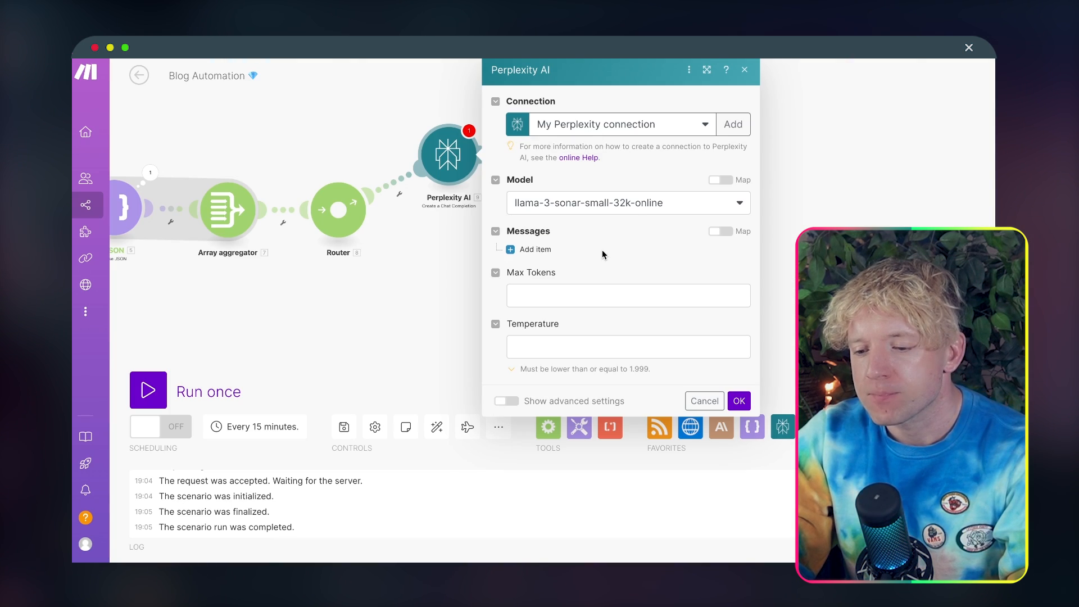
Step: Configure the Perplexity AI module with the llama-3-8b-instruct model, 4000 max tokens and one new message item
{"action": "left_click", "coordinate": [632, 205]}
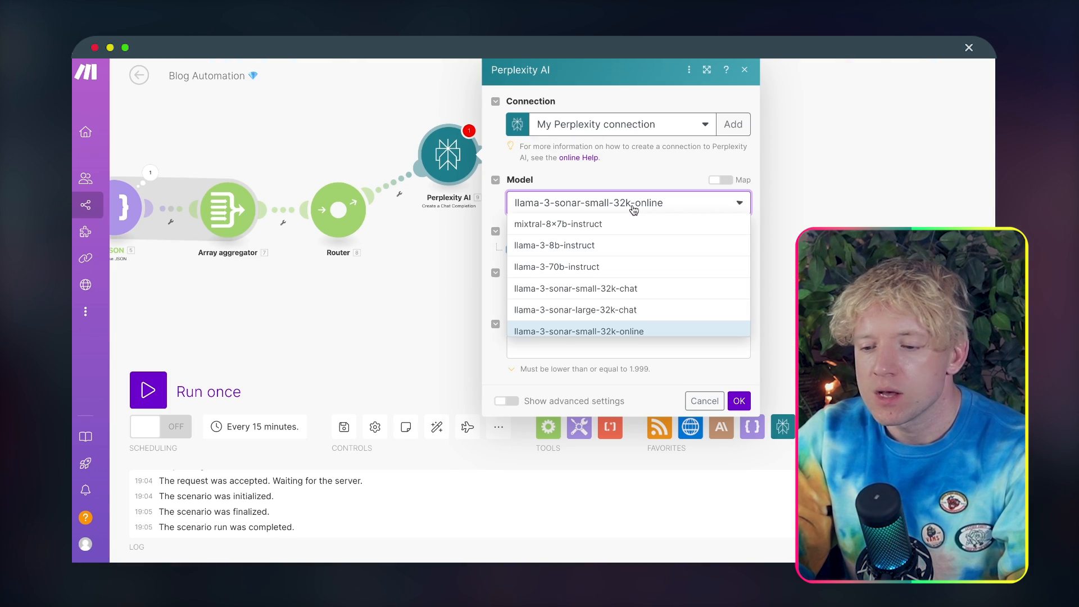
{"action": "left_click", "coordinate": [652, 246]}
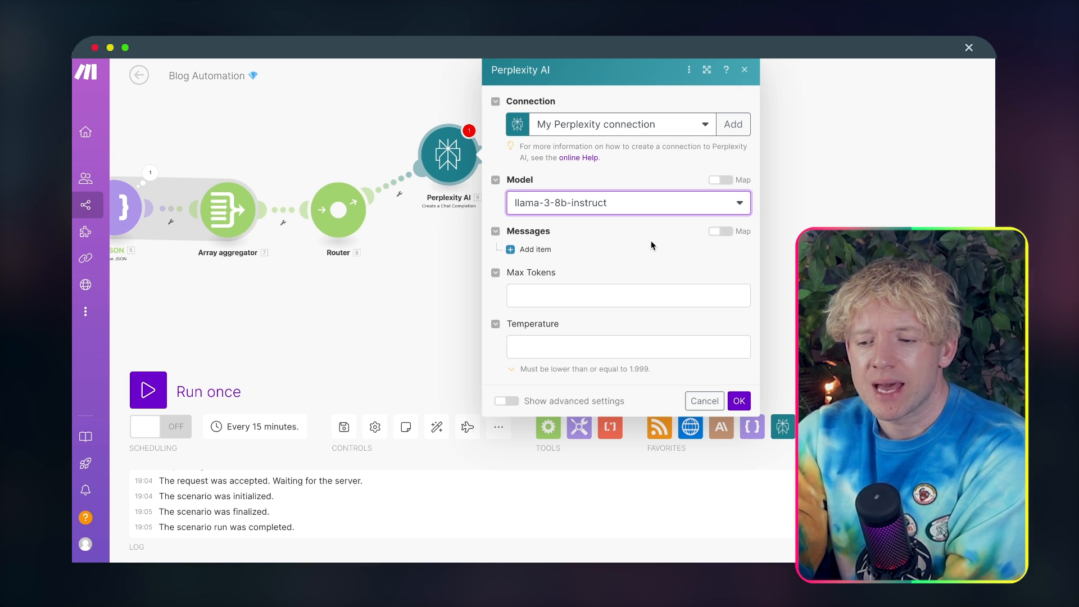
{"action": "left_click", "coordinate": [613, 297]}
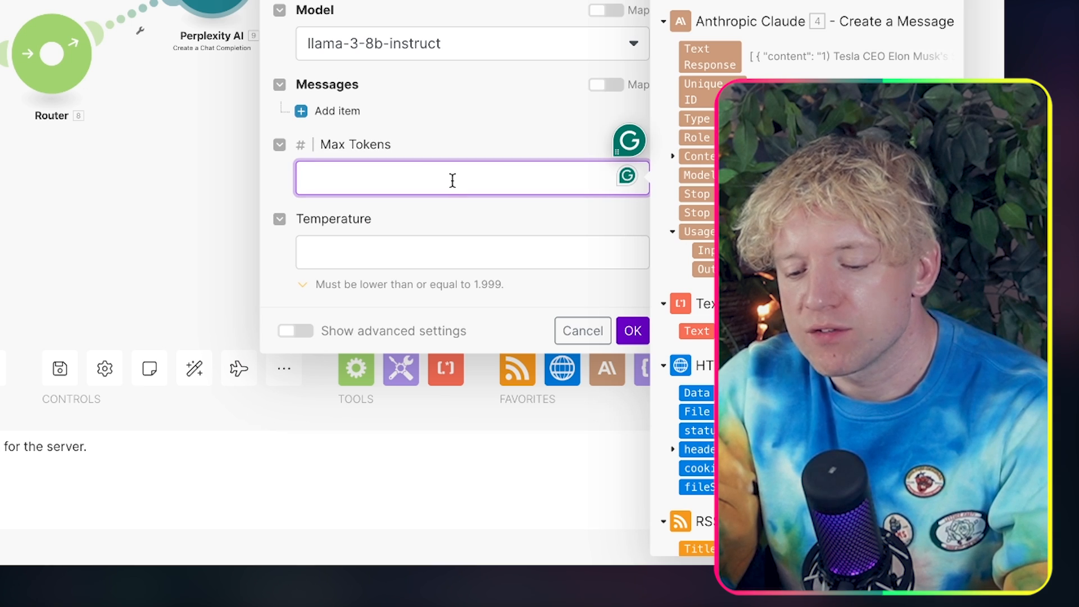
{"action": "type", "text": "4000"}
{"action": "left_click", "coordinate": [500, 133]}
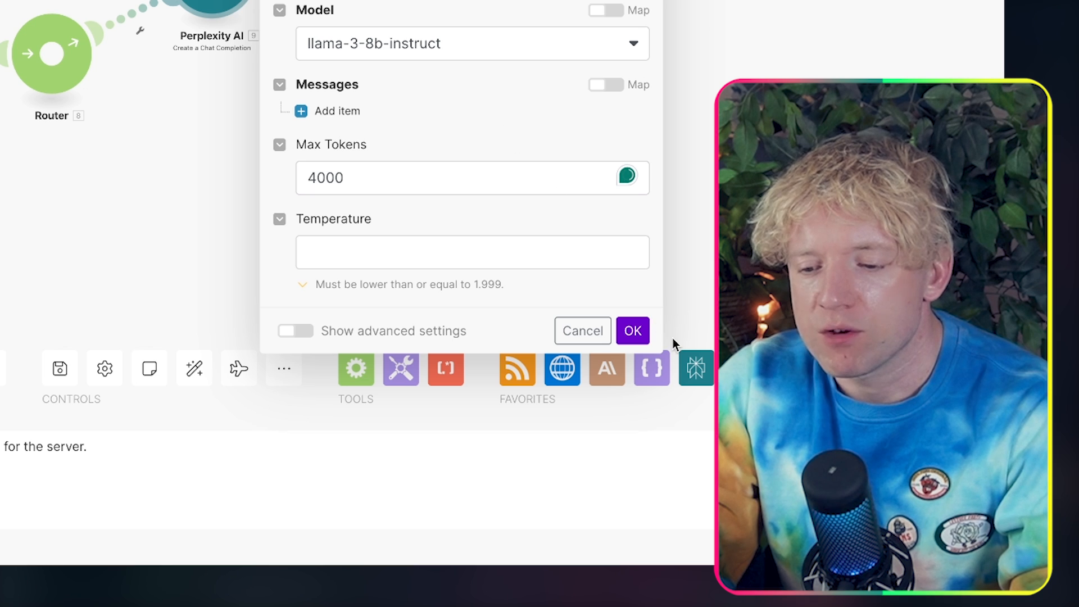
{"action": "left_click", "coordinate": [304, 111]}
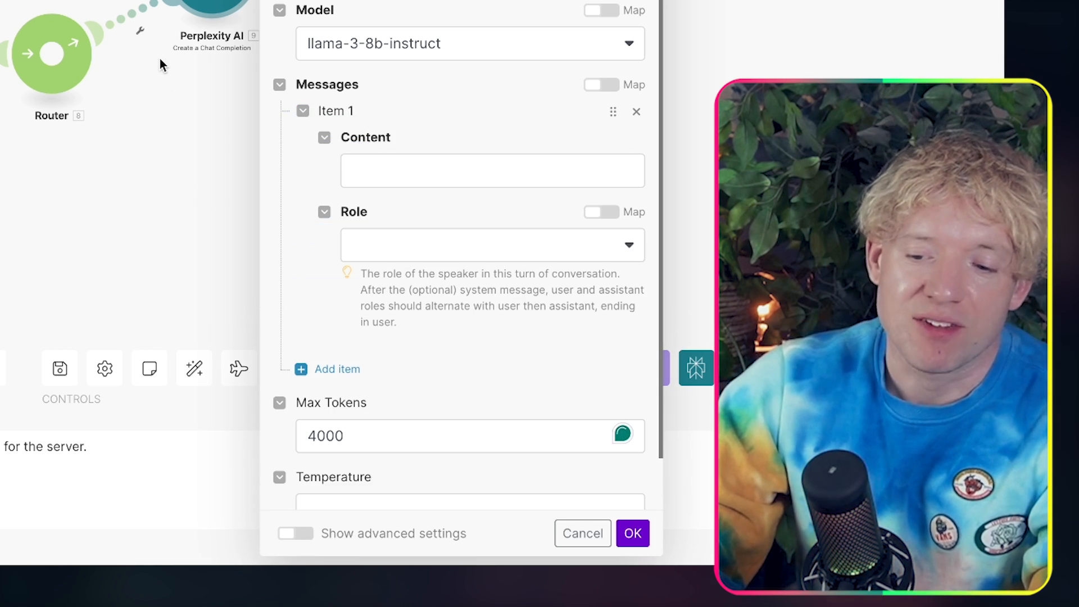
Step: Compare the costs per million tokens of GPT-4o and Claude Opus in the Brave search results
{"action": "left_click", "coordinate": [122, 24]}
{"action": "left_click", "coordinate": [157, 156]}
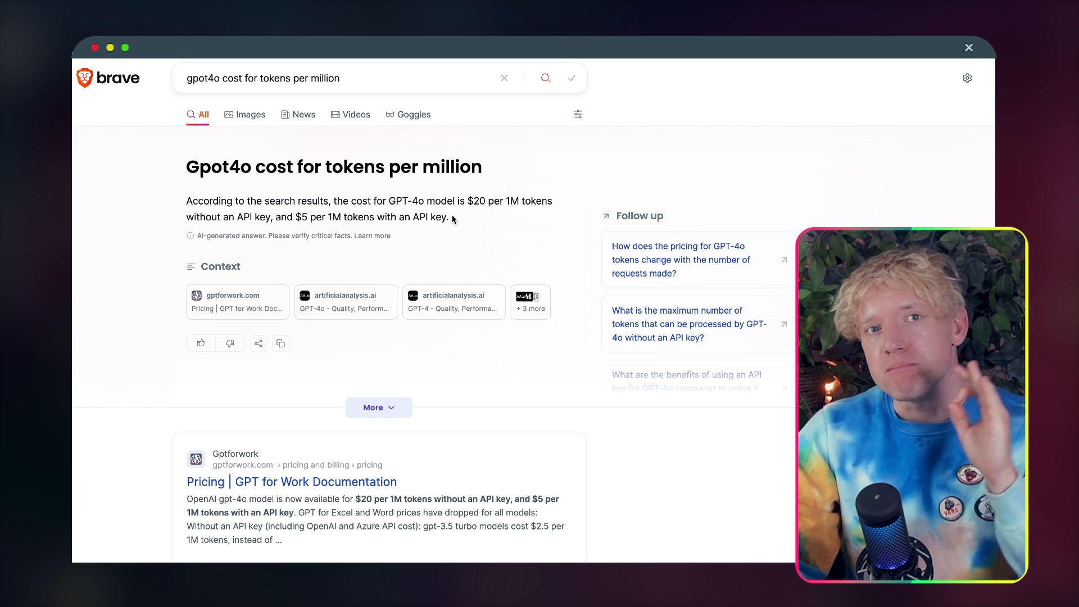
{"action": "left_click_drag", "start_coordinate": [293, 217], "coordinate": [352, 217]}
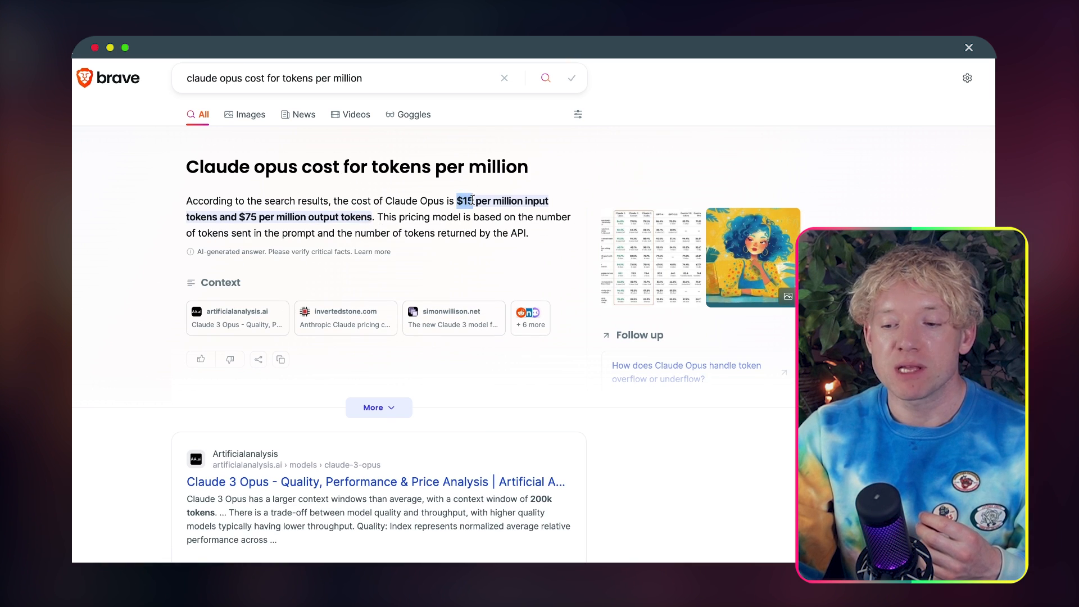
{"action": "left_click", "coordinate": [242, 219]}
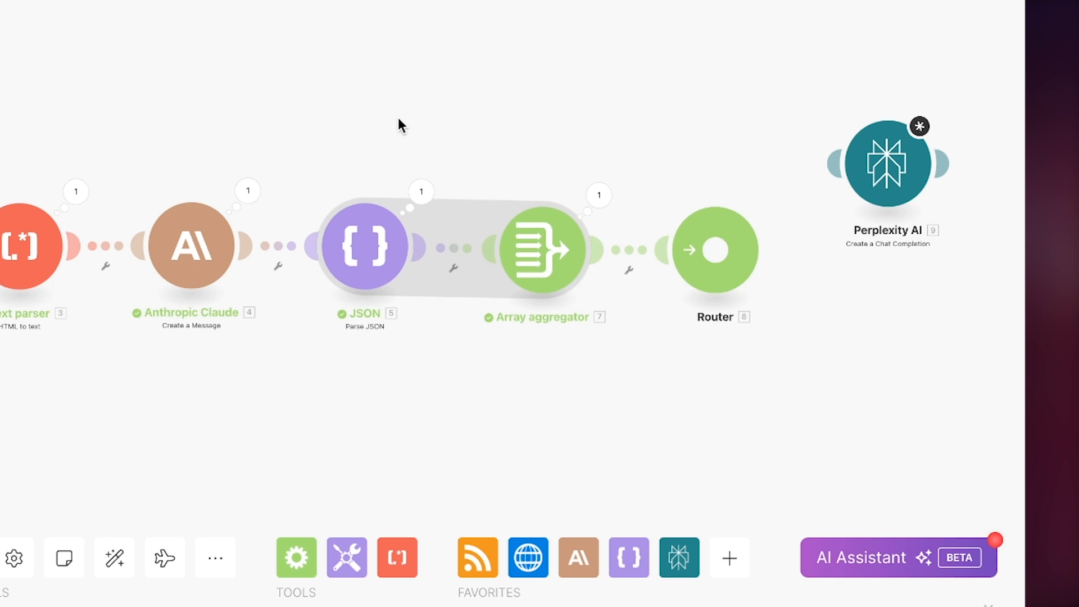
Step: Search the apps for openai to add another module and choose OpenAI (ChatGPT, Whisper, DALL-E)
{"action": "left_click_drag", "start_coordinate": [398, 118], "coordinate": [380, 110]}
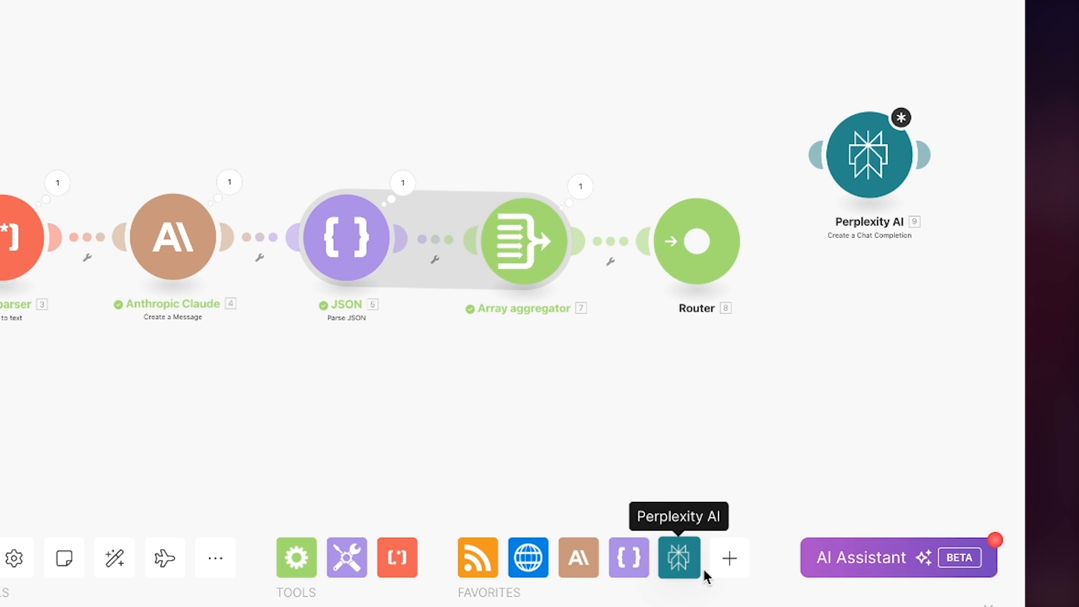
{"action": "left_click", "coordinate": [721, 569]}
{"action": "left_click_drag", "start_coordinate": [428, 402], "coordinate": [447, 364]}
{"action": "left_click", "coordinate": [447, 364]}
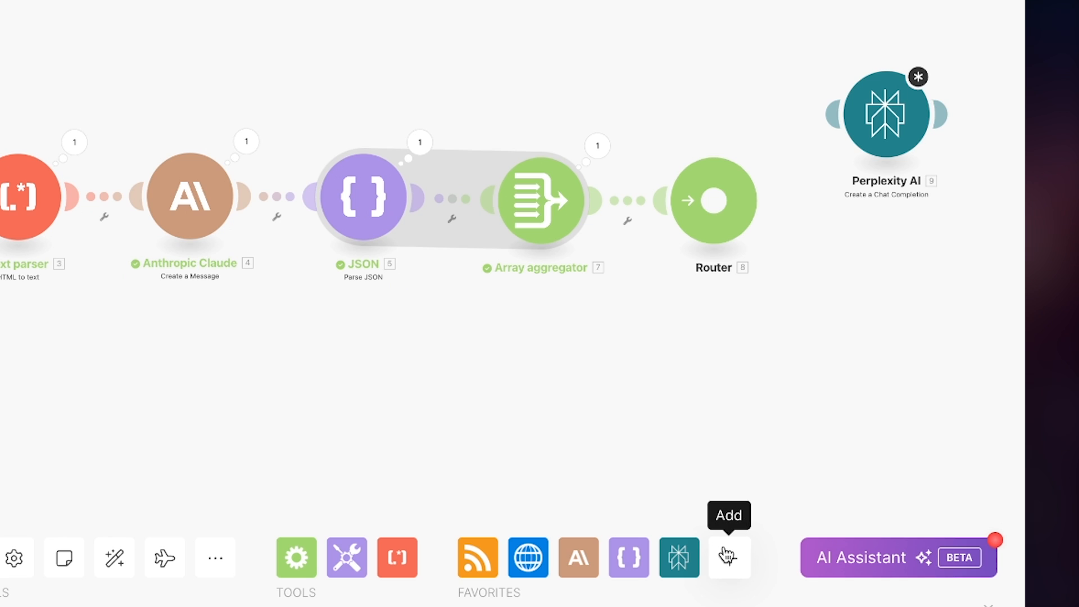
{"action": "left_click", "coordinate": [729, 559]}
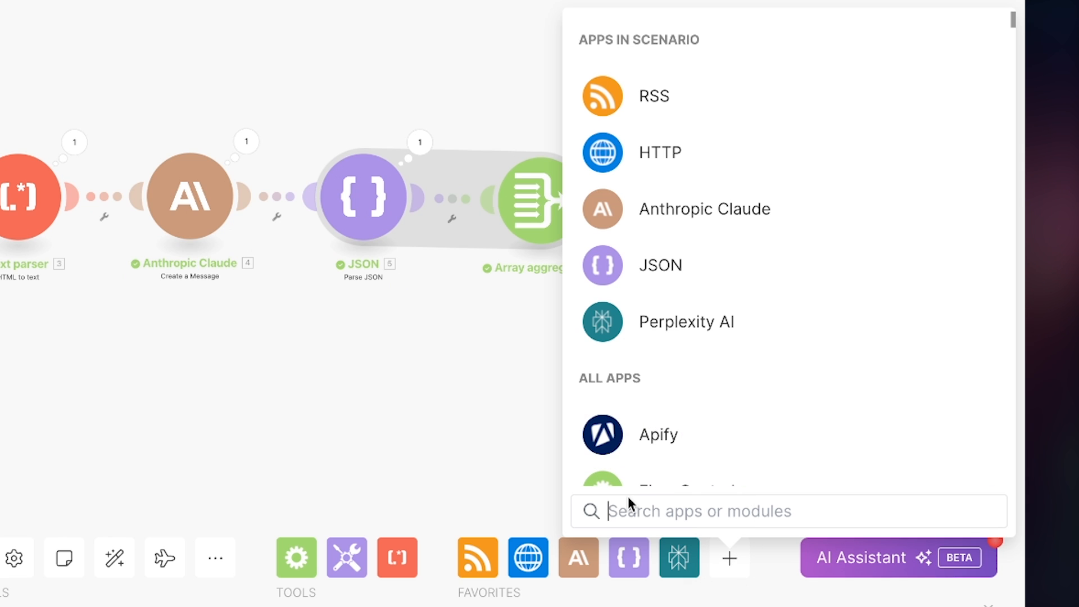
{"action": "type", "text": "c"}
{"action": "key", "text": "BackSpace"}
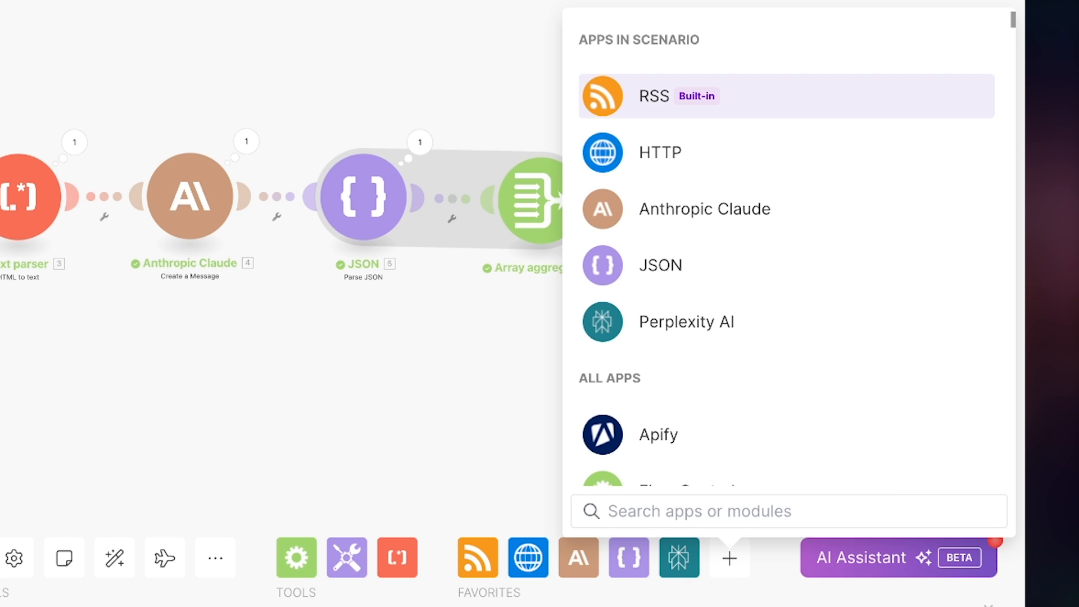
{"action": "type", "text": "openai"}
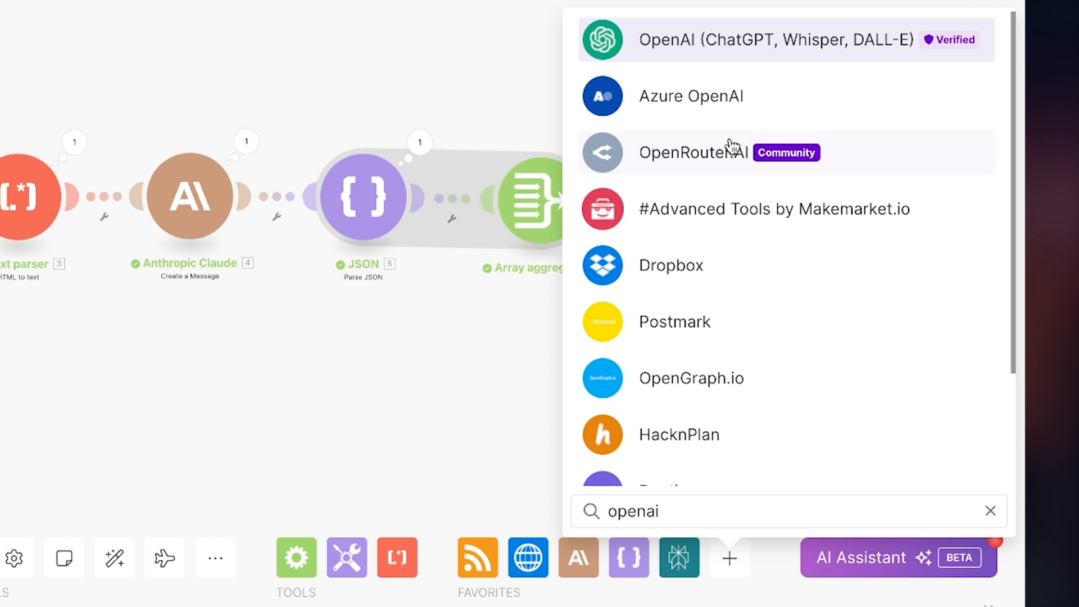
{"action": "left_click", "coordinate": [732, 48]}
Step: Add OpenAI's Create a Completion module and place it on the canvas below the Anthropic Claude module
{"action": "scroll", "coordinate": [729, 333], "scroll_direction": "down", "scroll_amount": 4}
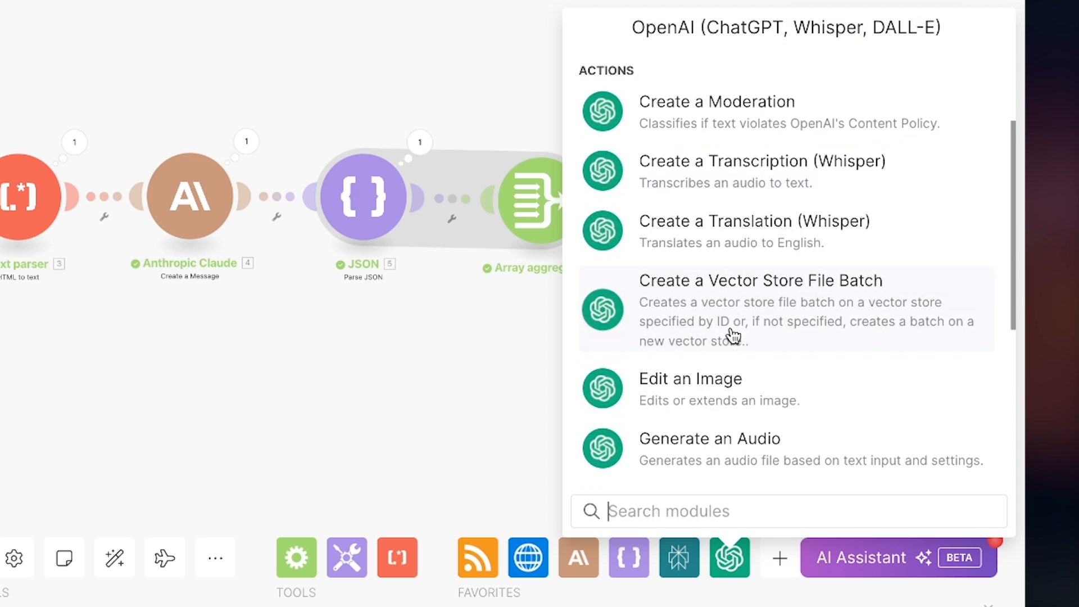
{"action": "scroll", "coordinate": [732, 332], "scroll_direction": "up", "scroll_amount": 4}
{"action": "scroll", "coordinate": [787, 393], "scroll_direction": "down", "scroll_amount": 3}
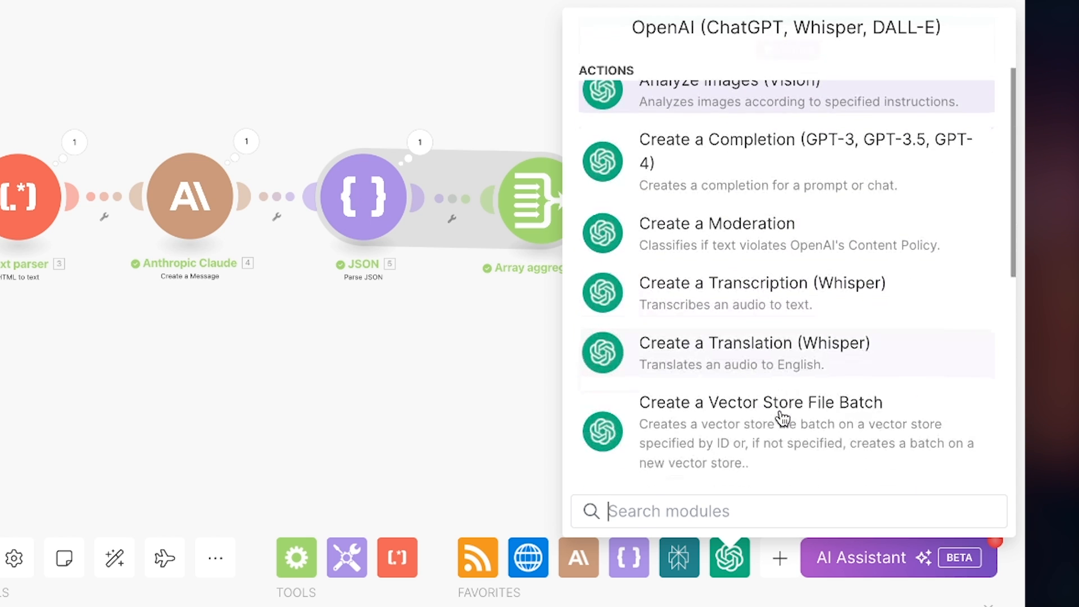
{"action": "type", "text": "create "}
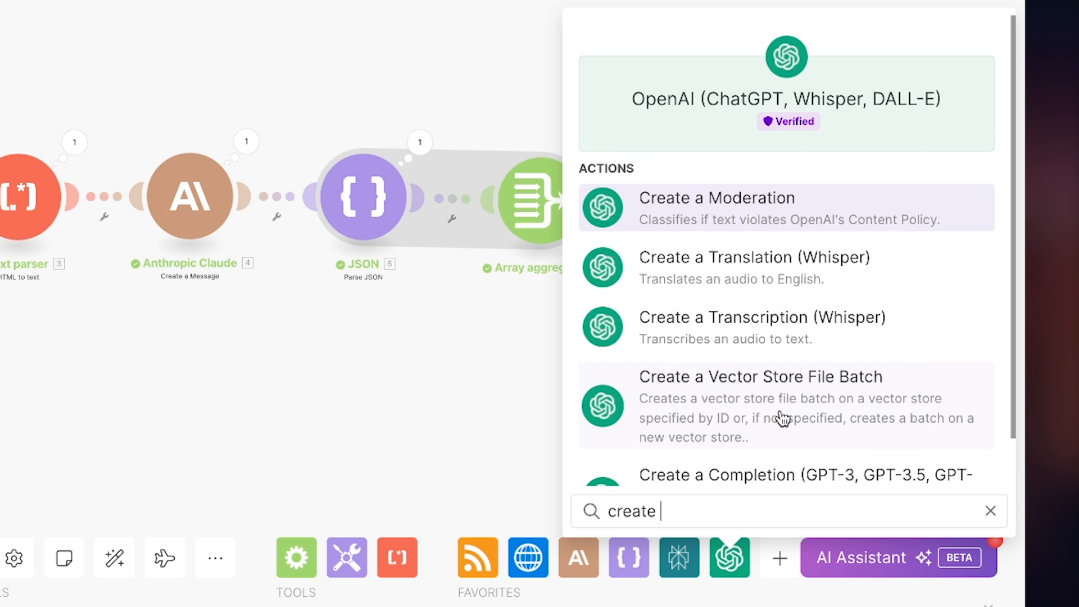
{"action": "type", "text": "a com"}
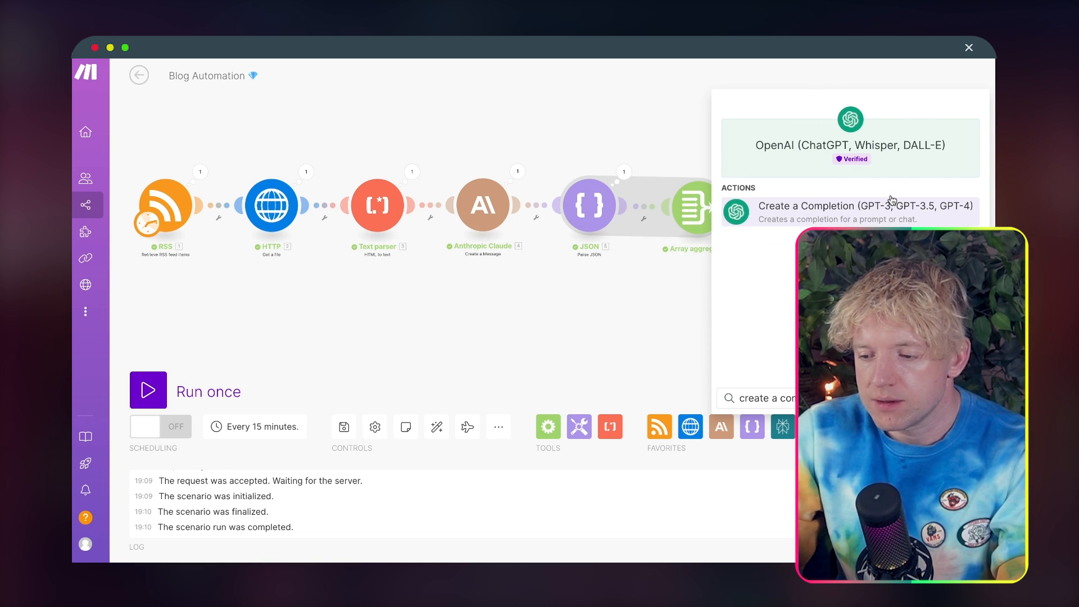
{"action": "left_click", "coordinate": [891, 202]}
{"action": "left_click_drag", "start_coordinate": [886, 203], "coordinate": [464, 327]}
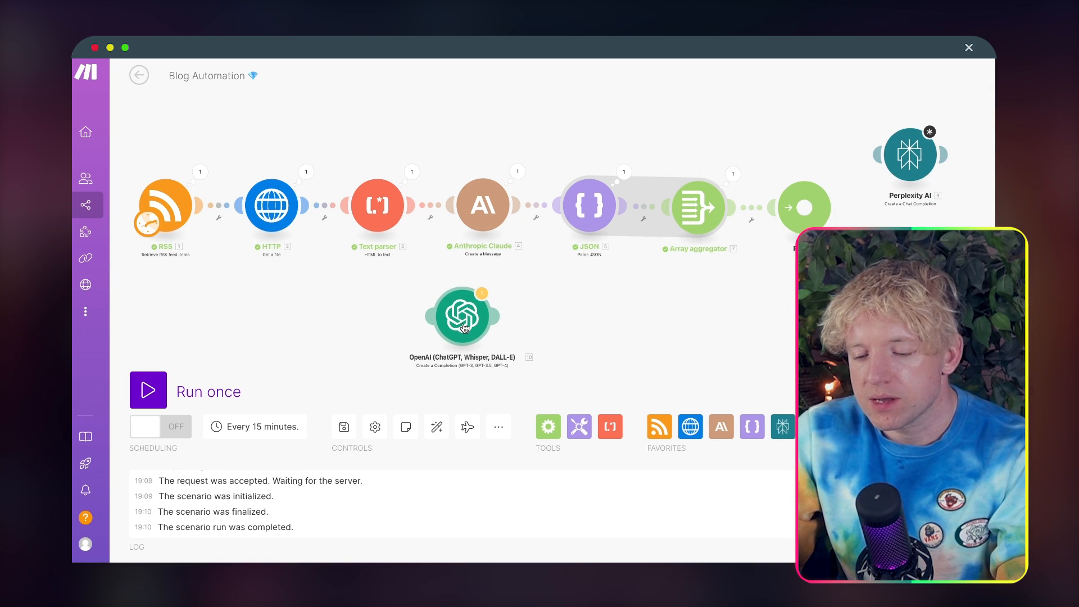
Step: Connect the OpenAI module to the scenario automatically and configure it with the gpt-4o (system) model and one message
{"action": "left_click", "coordinate": [464, 328]}
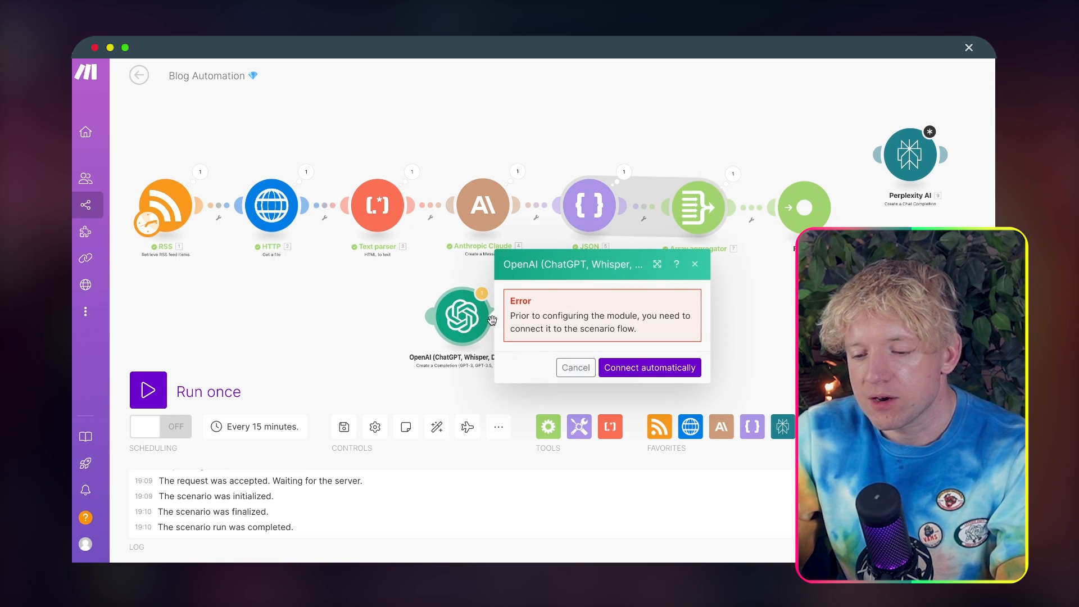
{"action": "left_click", "coordinate": [615, 365]}
{"action": "left_click", "coordinate": [573, 363]}
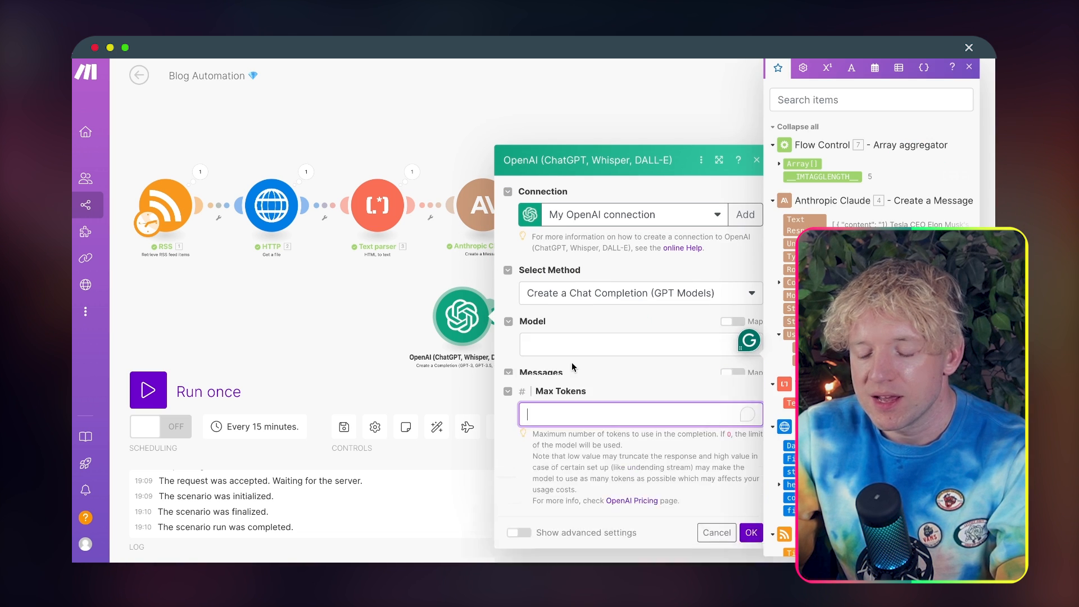
{"action": "left_click", "coordinate": [585, 297]}
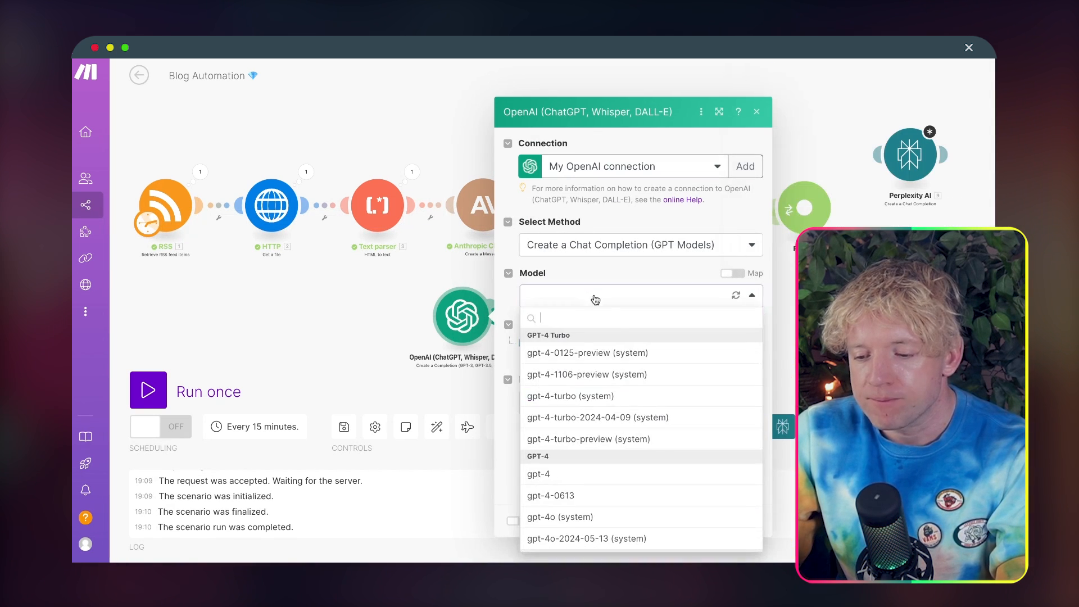
{"action": "scroll", "coordinate": [600, 467], "scroll_direction": "down", "scroll_amount": 1}
{"action": "left_click", "coordinate": [594, 471]}
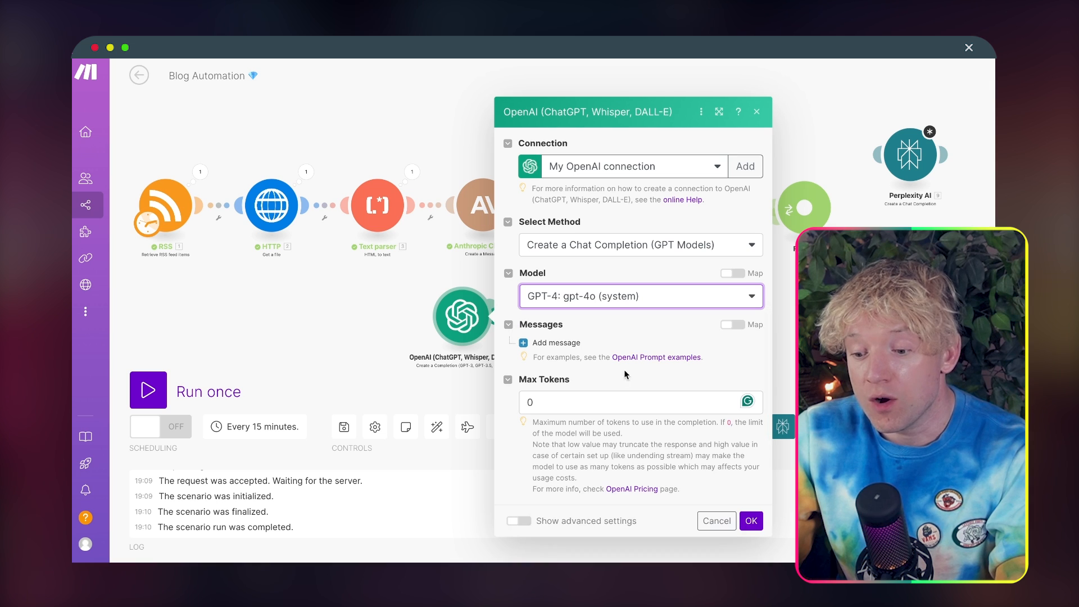
{"action": "left_click", "coordinate": [533, 348]}
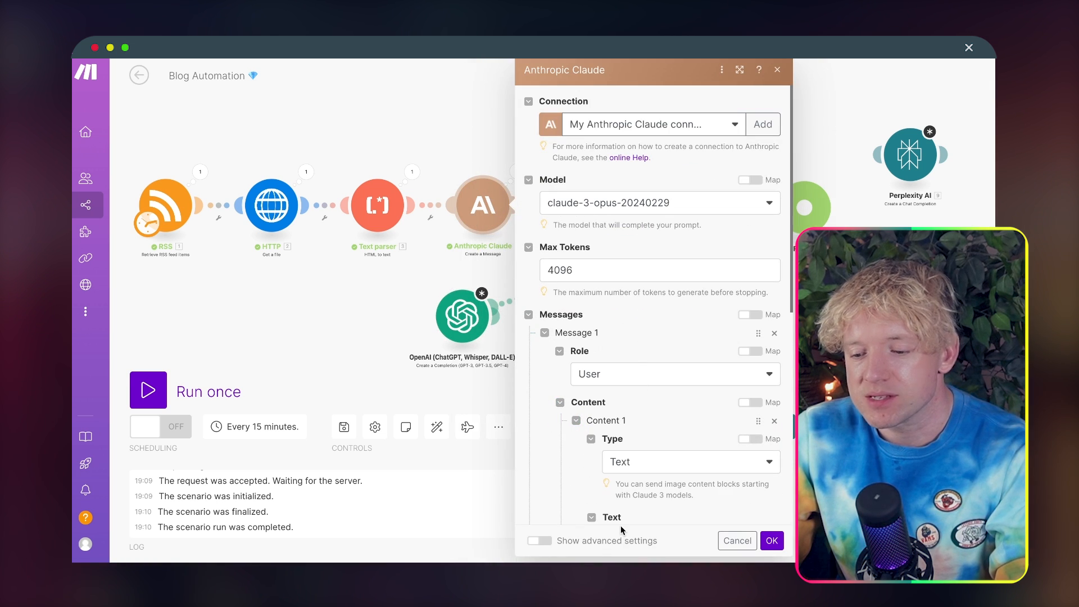
Step: Copy the full prompt text from the Anthropic Claude module's user message and close its settings
{"action": "scroll", "coordinate": [652, 414], "scroll_direction": "down", "scroll_amount": 9}
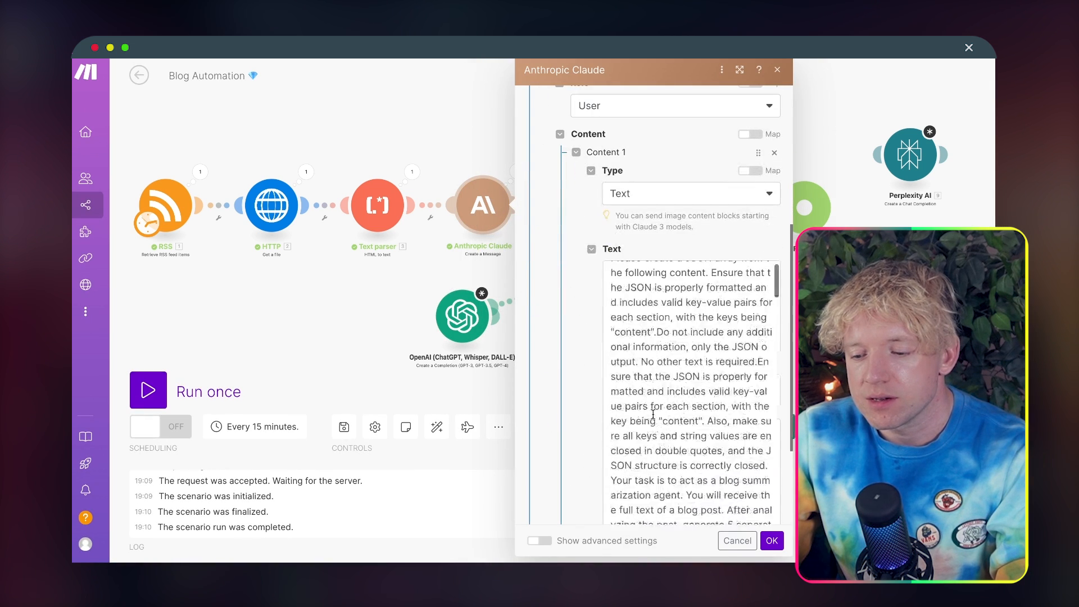
{"action": "left_click", "coordinate": [672, 344]}
{"action": "key", "text": "super+a"}
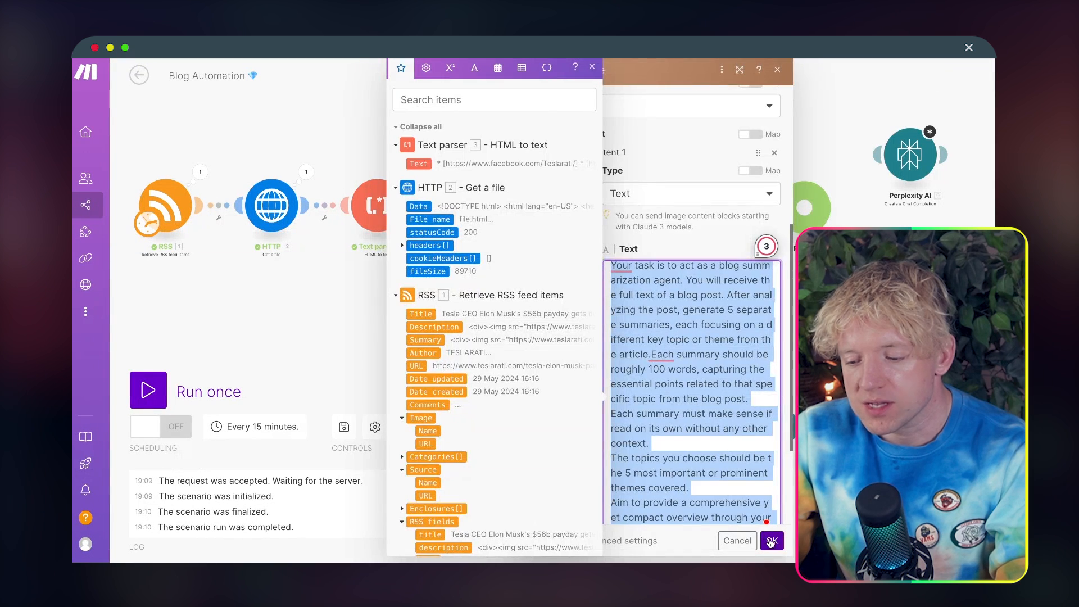
{"action": "left_click", "coordinate": [771, 541]}
Step: Set the OpenAI message's role to User, paste the copied blog summarization prompt as its content and save the module
{"action": "left_click", "coordinate": [462, 315]}
{"action": "left_click", "coordinate": [627, 343]}
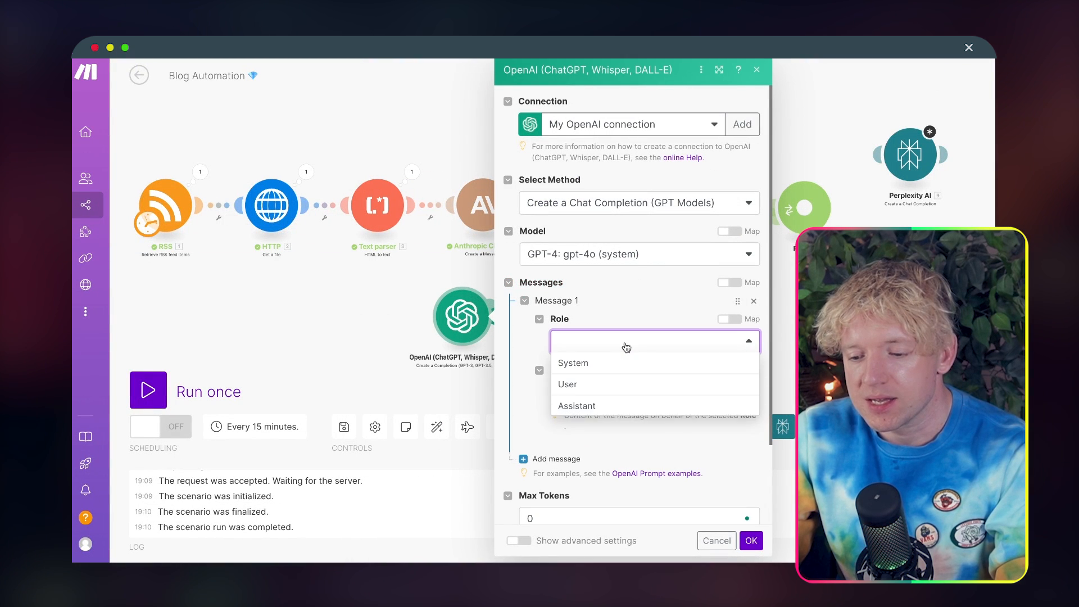
{"action": "left_click", "coordinate": [603, 385]}
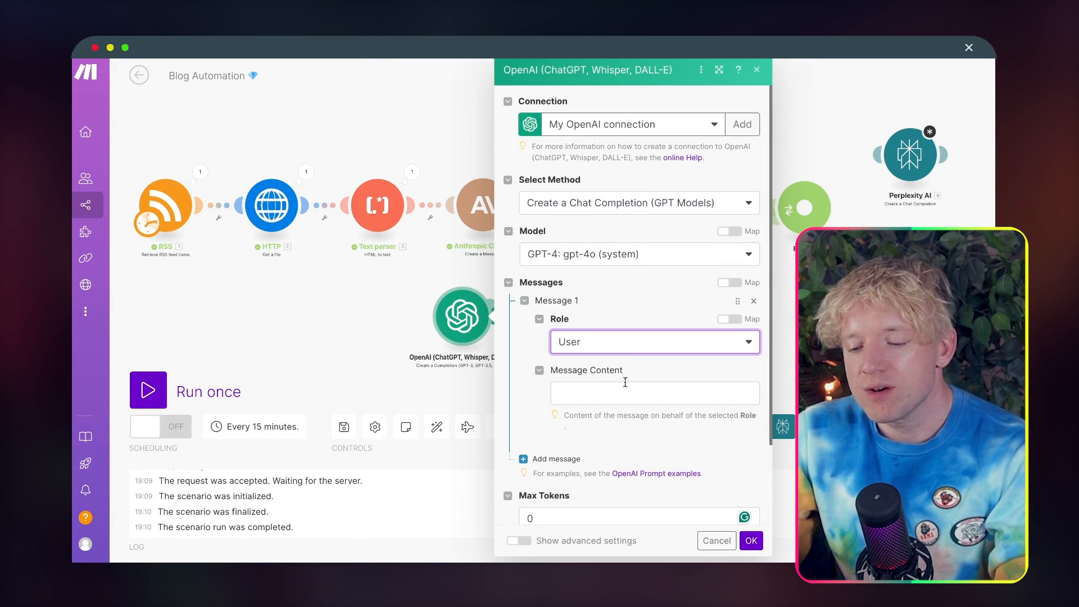
{"action": "left_click", "coordinate": [625, 385]}
{"action": "key", "text": "super+v"}
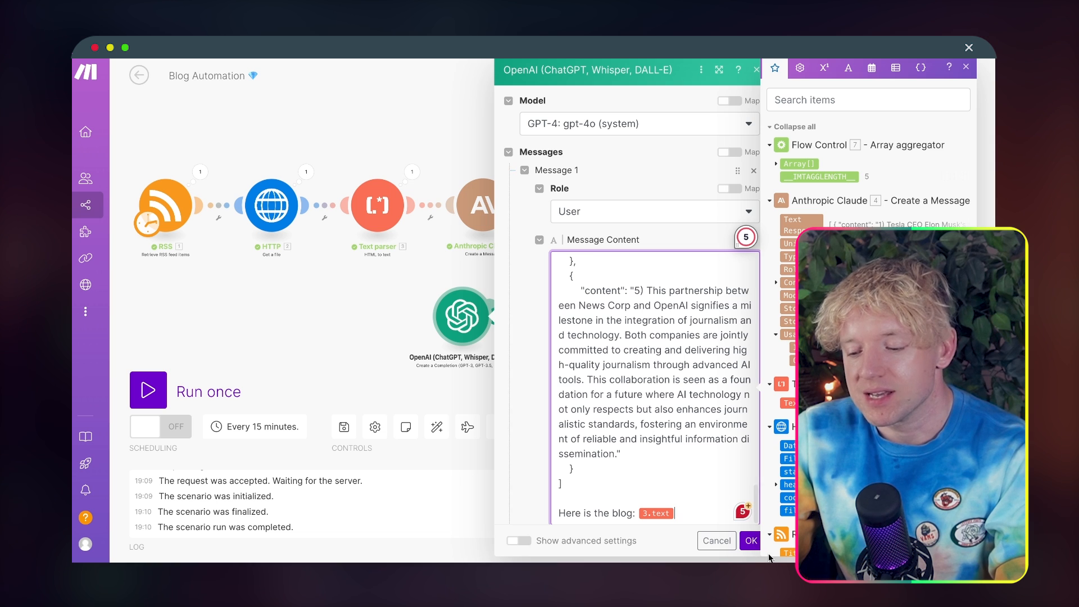
{"action": "left_click", "coordinate": [752, 544]}
Step: Unlink the OpenAI module from the Router and park it unconnected below the Anthropic Claude module
{"action": "left_click_drag", "start_coordinate": [452, 336], "coordinate": [280, 311]}
{"action": "right_click", "coordinate": [752, 287]}
{"action": "left_click", "coordinate": [775, 313]}
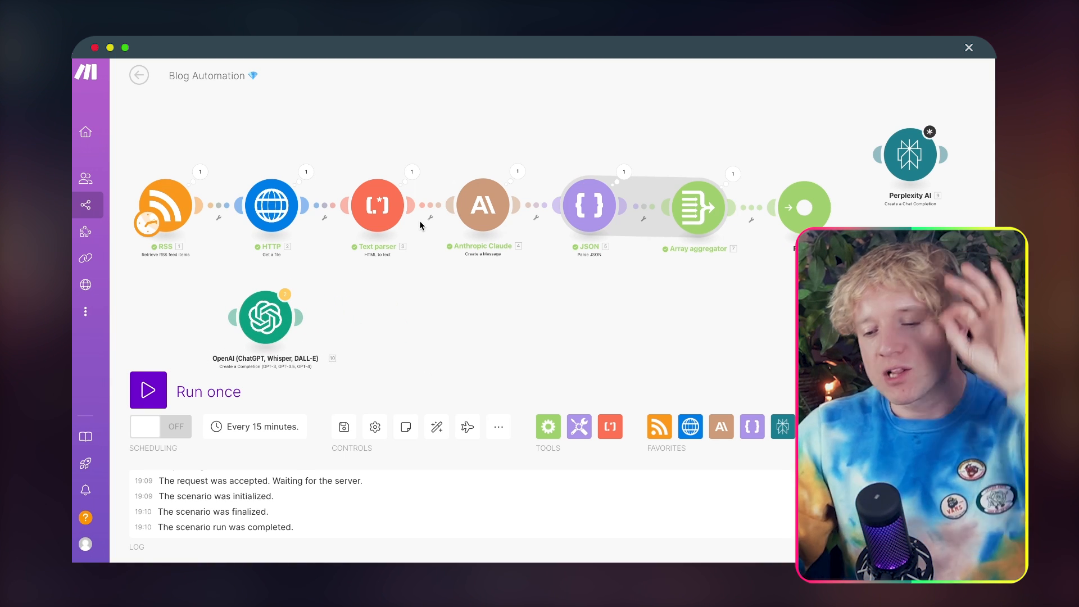
{"action": "left_click_drag", "start_coordinate": [614, 110], "coordinate": [566, 100]}
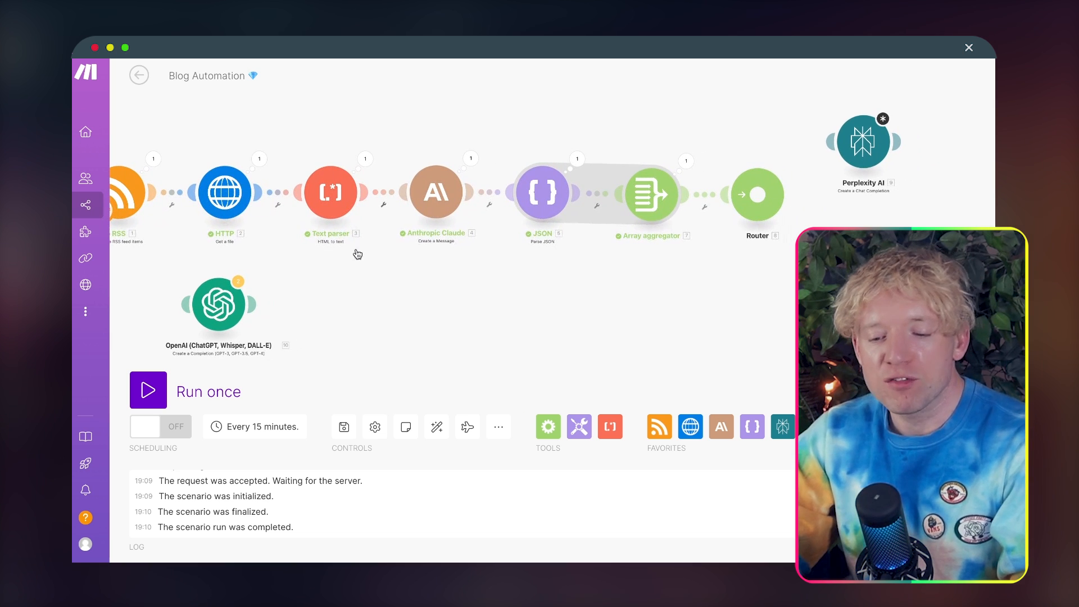
{"action": "left_click_drag", "start_coordinate": [208, 331], "coordinate": [605, 289]}
{"action": "left_click_drag", "start_coordinate": [766, 293], "coordinate": [521, 291]}
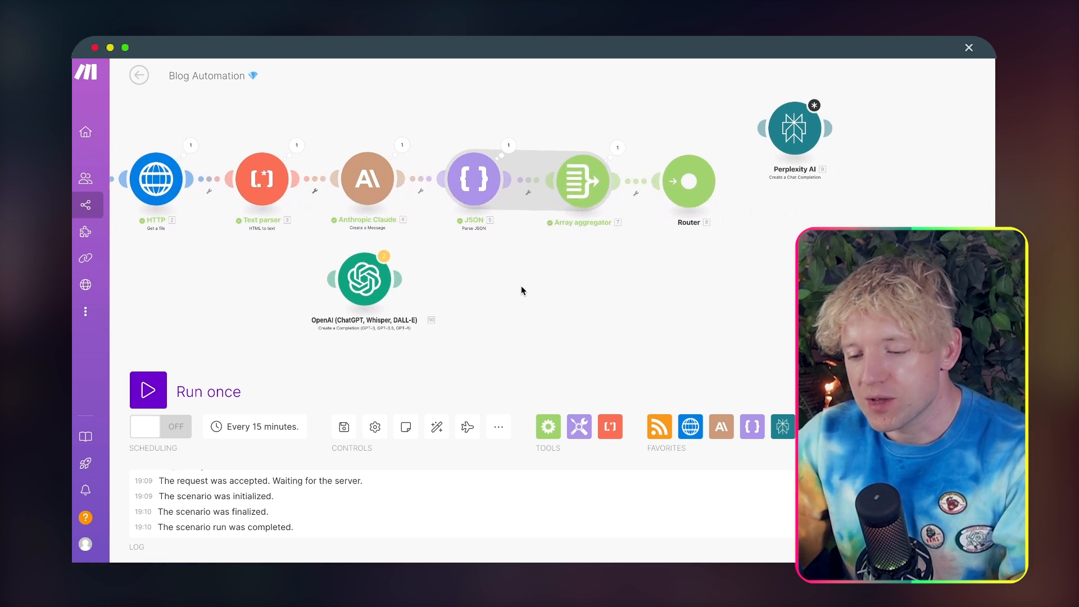
Step: Examine the content of the first three input bundles in the Array aggregator's run output
{"action": "left_click_drag", "start_coordinate": [678, 249], "coordinate": [622, 253]}
{"action": "left_click", "coordinate": [560, 152]}
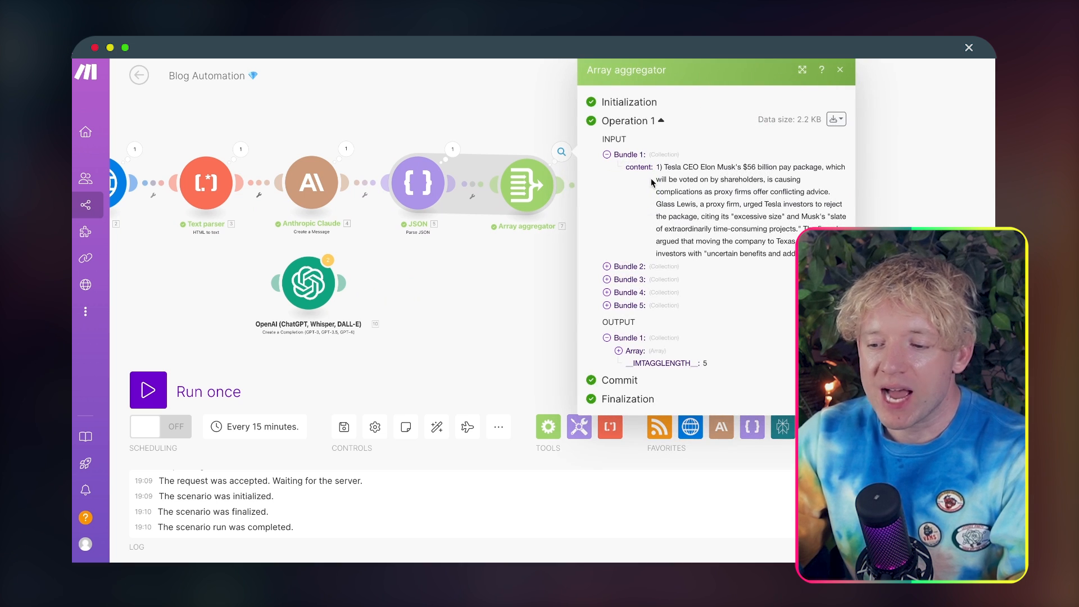
{"action": "left_click", "coordinate": [606, 267]}
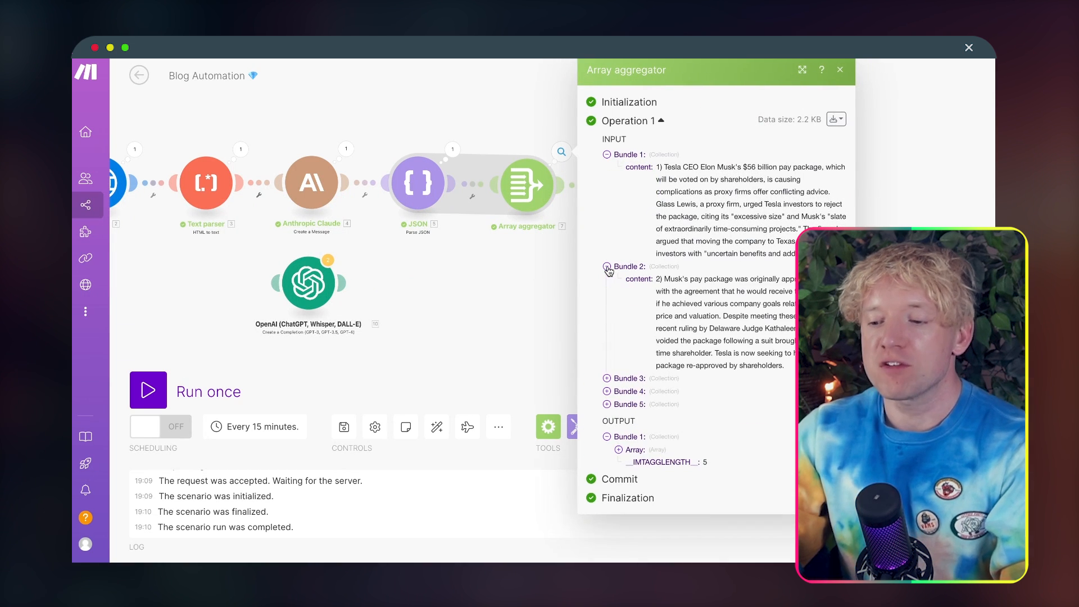
{"action": "left_click", "coordinate": [607, 378]}
{"action": "left_click", "coordinate": [840, 69]}
Step: Reconnect the Perplexity AI module to the Router
{"action": "left_click_drag", "start_coordinate": [718, 173], "coordinate": [571, 189]}
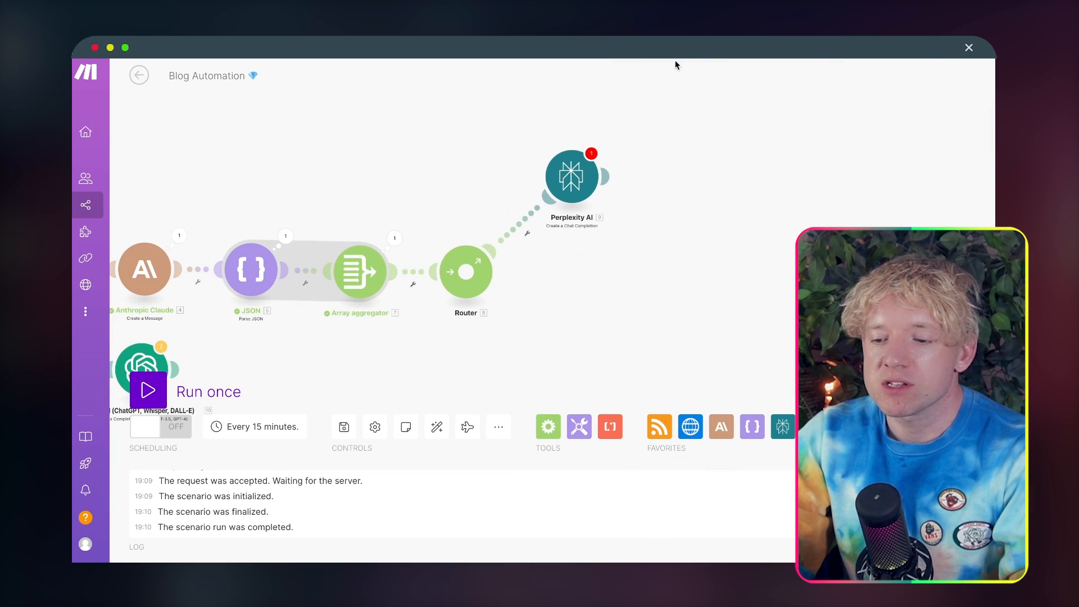
Step: Replace the Perplexity AI module with a new Create a Chat Completion module and connect it to the Router
{"action": "right_click", "coordinate": [570, 183]}
{"action": "left_click", "coordinate": [618, 332]}
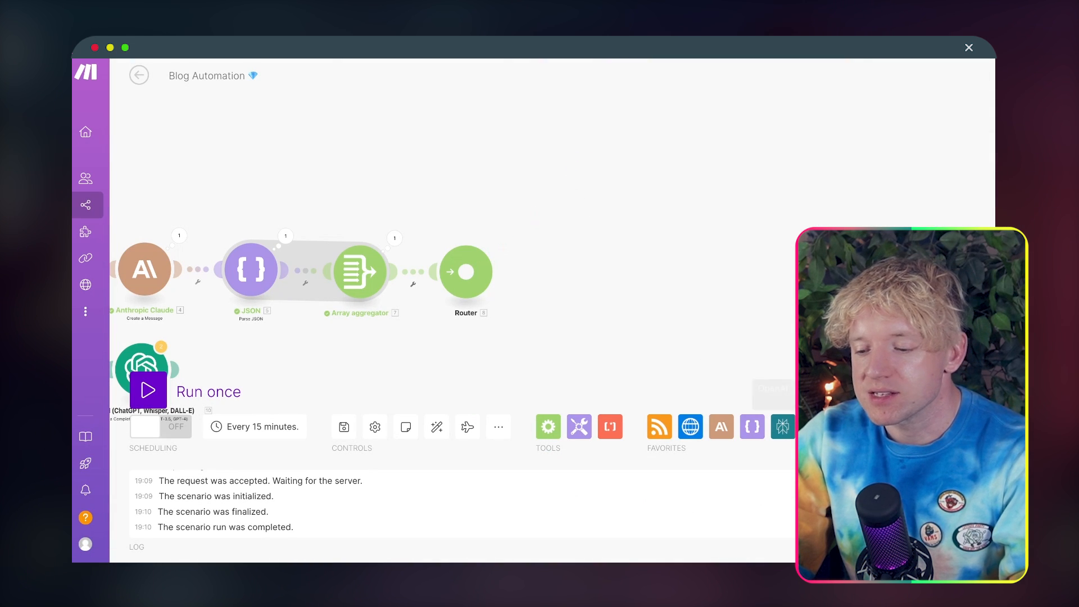
{"action": "left_click", "coordinate": [844, 426]}
{"action": "type", "text": "per"}
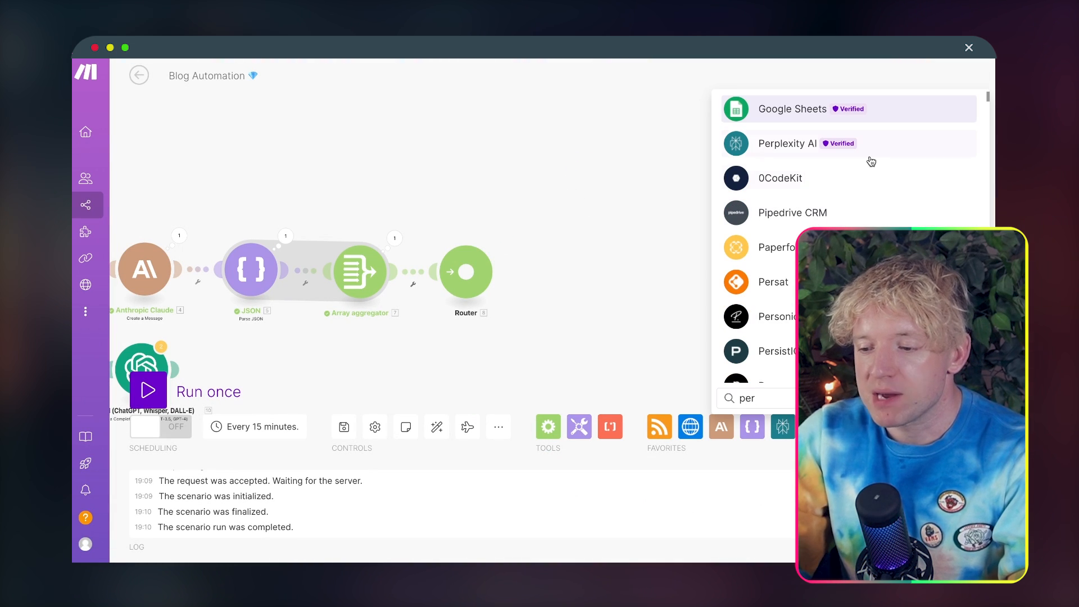
{"action": "left_click", "coordinate": [859, 143]}
{"action": "left_click", "coordinate": [820, 212]}
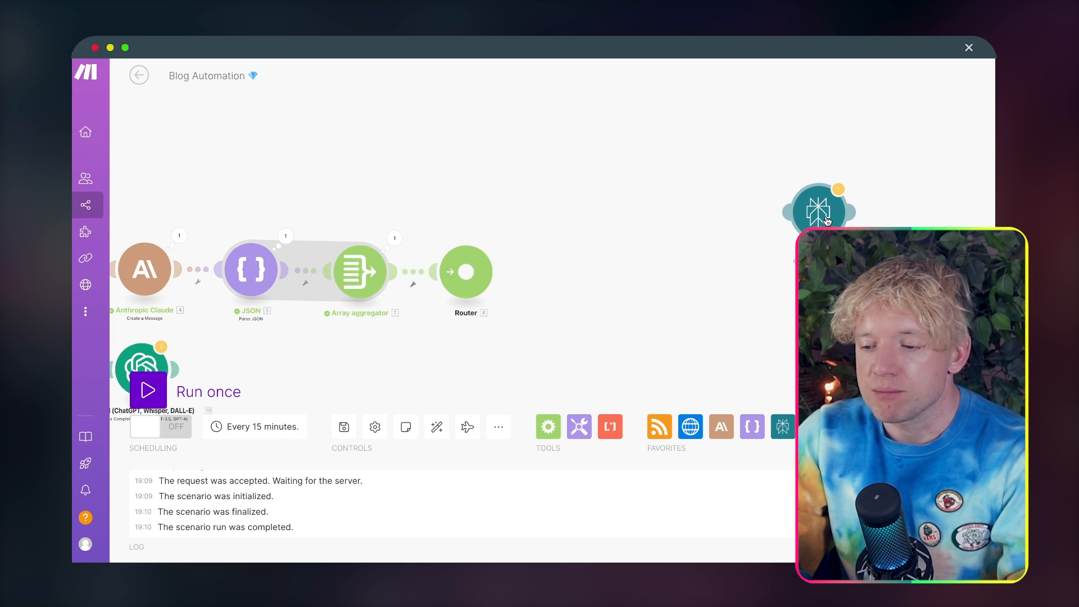
{"action": "left_click", "coordinate": [571, 188]}
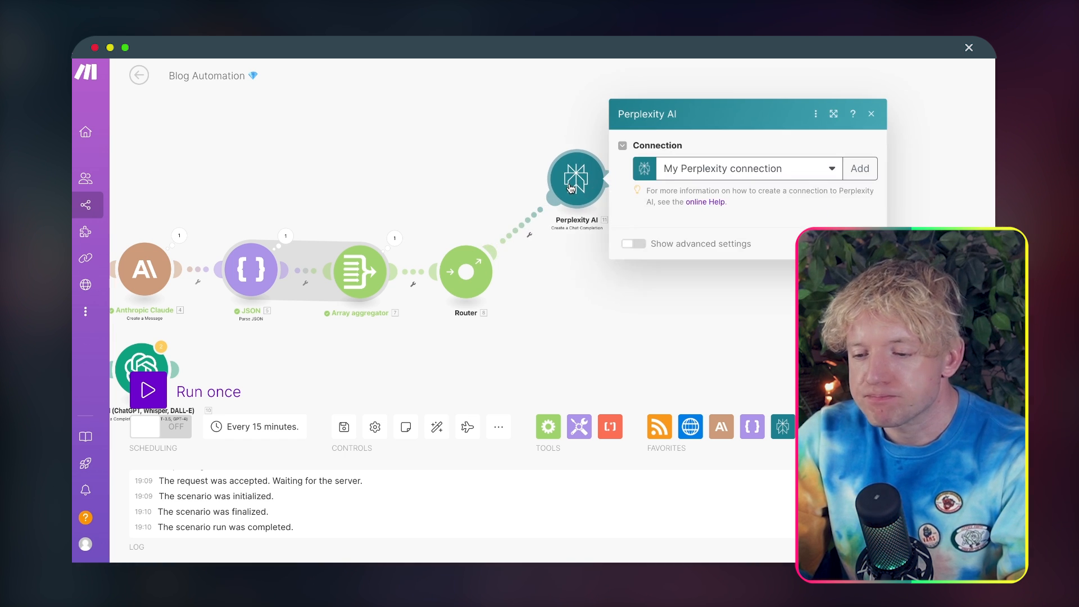
Step: Set the Perplexity AI module's model to llama-3-8b-instruct and its max tokens to 4000
{"action": "left_click", "coordinate": [613, 207]}
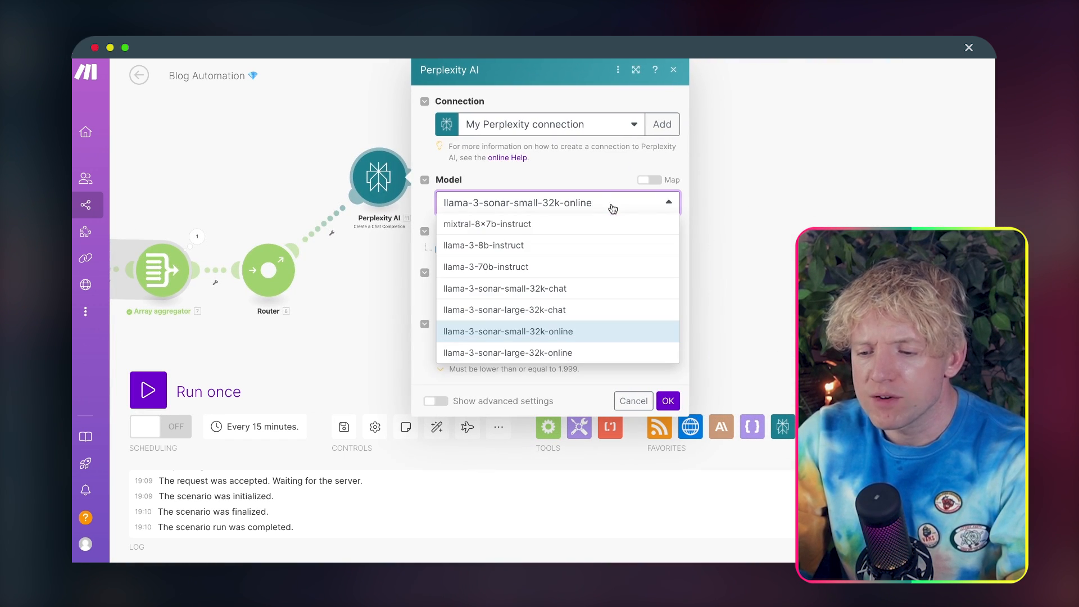
{"action": "left_click", "coordinate": [528, 246]}
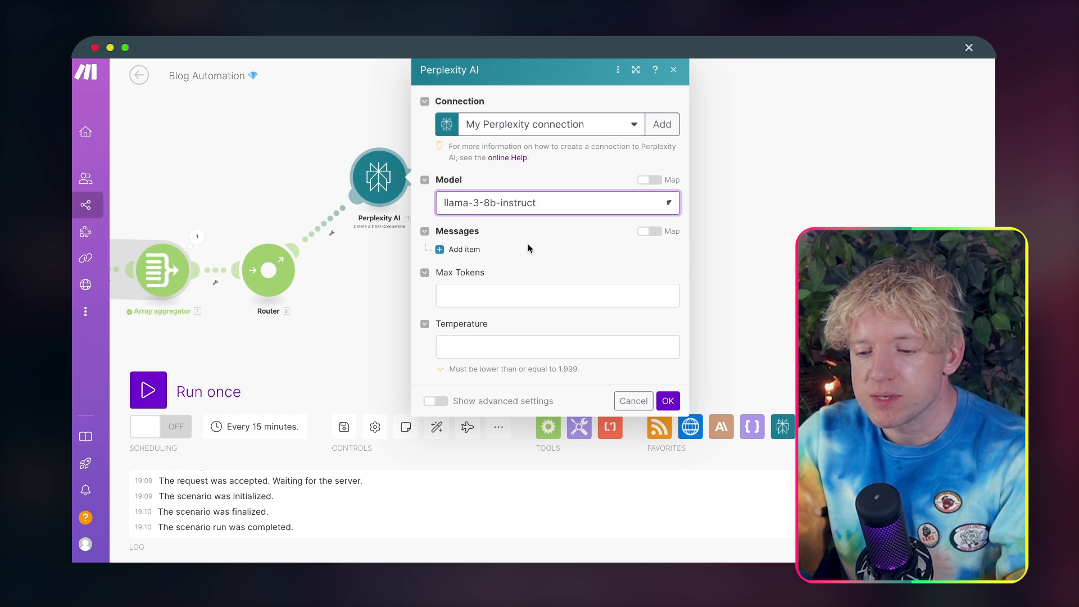
{"action": "left_click", "coordinate": [494, 297]}
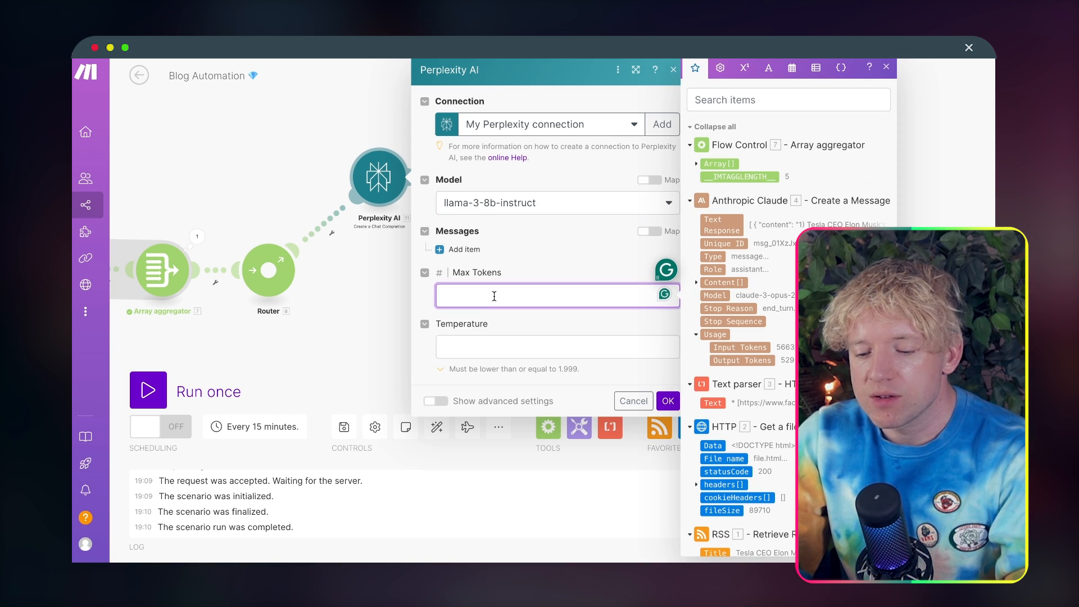
{"action": "type", "text": "4000"}
{"action": "left_click", "coordinate": [472, 264]}
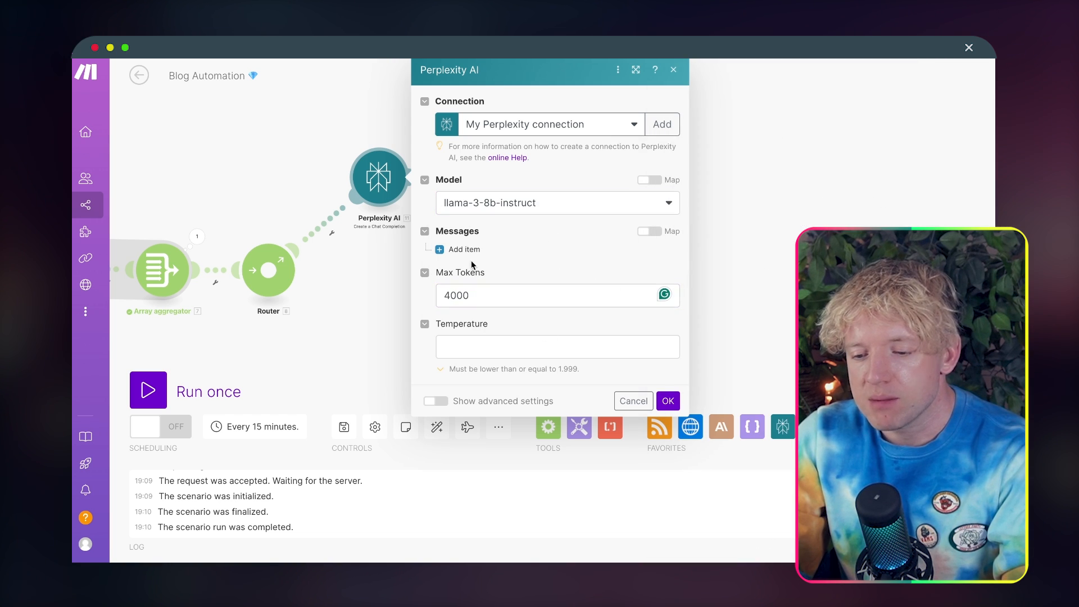
Step: Add a message item to the Perplexity AI module and open its content for editing
{"action": "left_click", "coordinate": [464, 249]}
{"action": "left_click", "coordinate": [557, 287]}
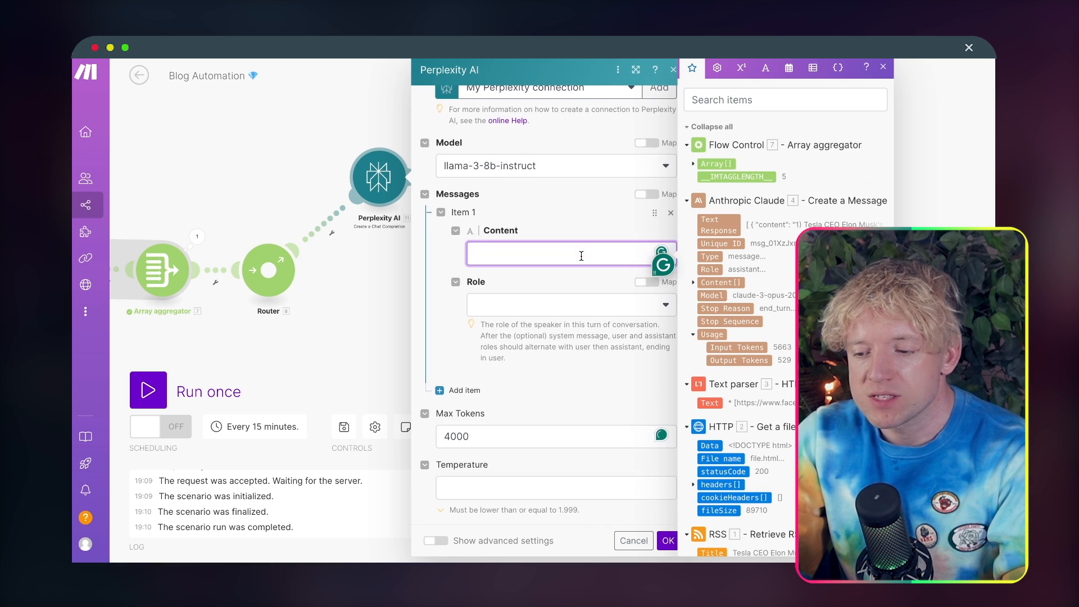
{"action": "left_click_drag", "start_coordinate": [947, 209], "coordinate": [763, 199]}
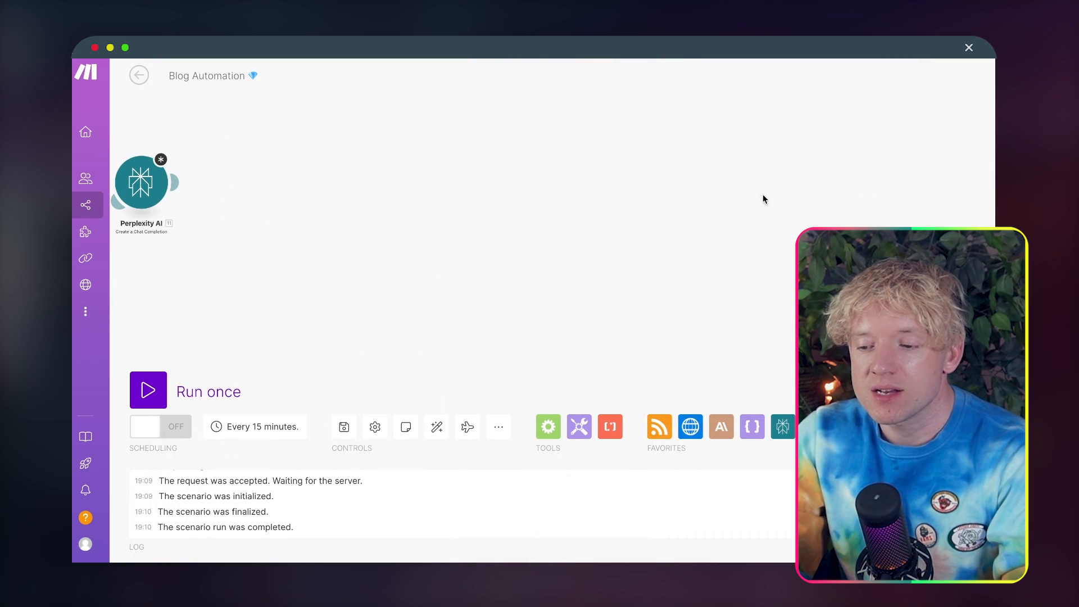
{"action": "left_click", "coordinate": [138, 174]}
{"action": "left_click", "coordinate": [317, 247]}
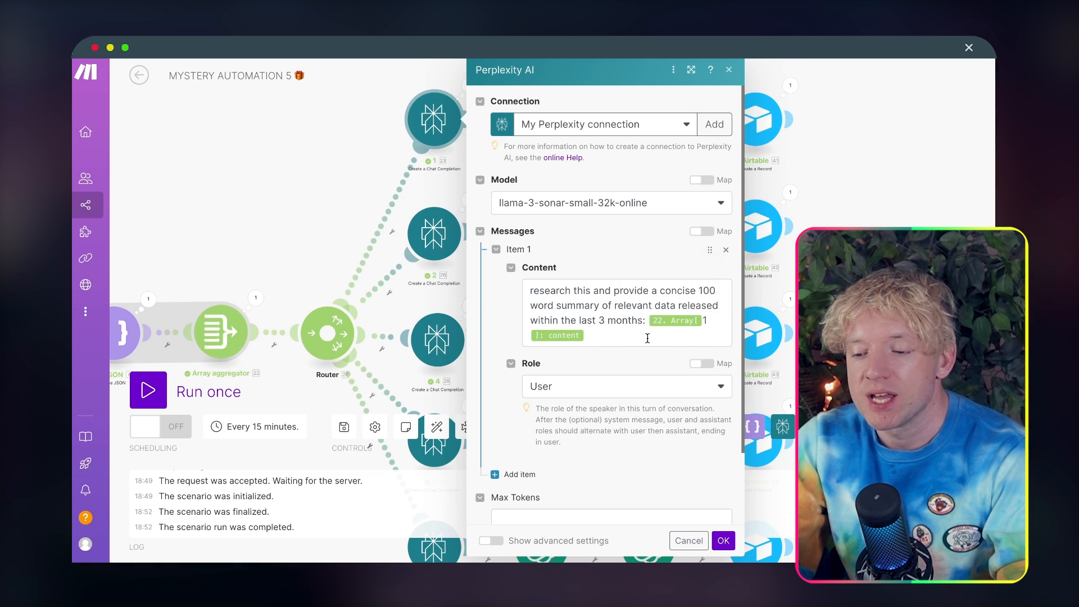
Step: Copy the entire research prompt from the first Perplexity AI module's message content in MYSTERY AUTOMATION 5
{"action": "left_click_drag", "start_coordinate": [646, 336], "coordinate": [582, 309]}
{"action": "left_click", "coordinate": [582, 308]}
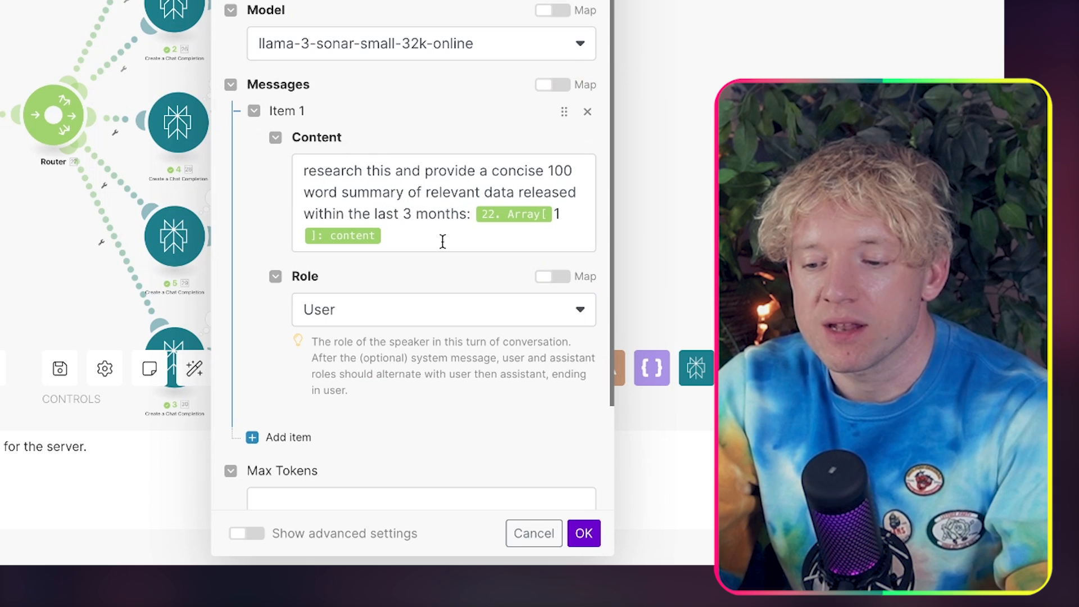
{"action": "left_click_drag", "start_coordinate": [441, 241], "coordinate": [303, 153]}
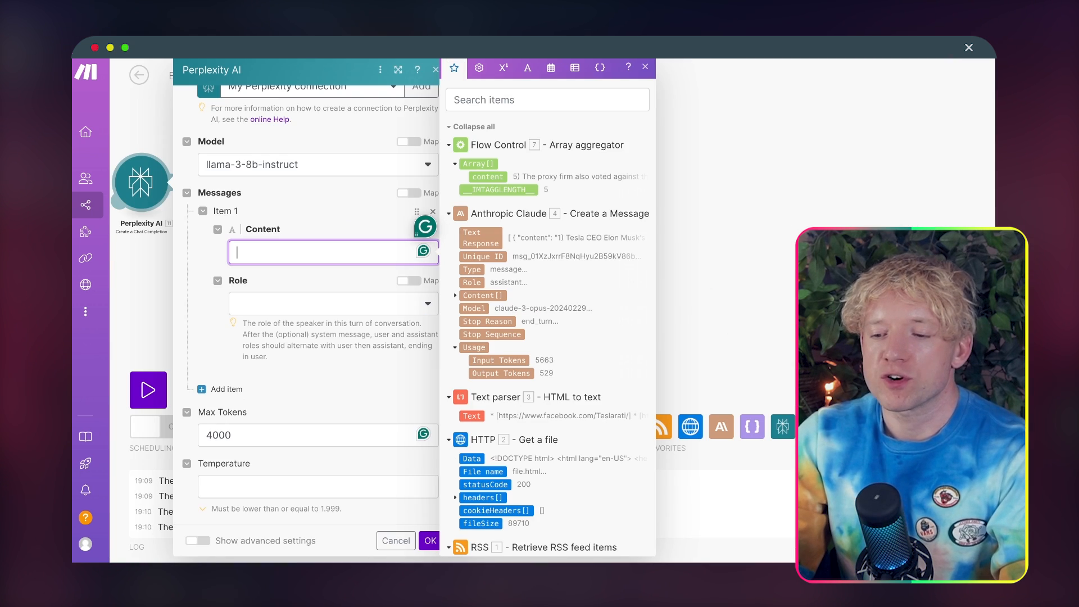
Step: Paste the research prompt as the Blog Automation message content, replacing its invalid mapping with the Array aggregator's content at array index 1
{"action": "type", "text": "research this and provide a concise 100 word summary of relevant data released within the last 3 months: 22. 22.array[1]: content"}
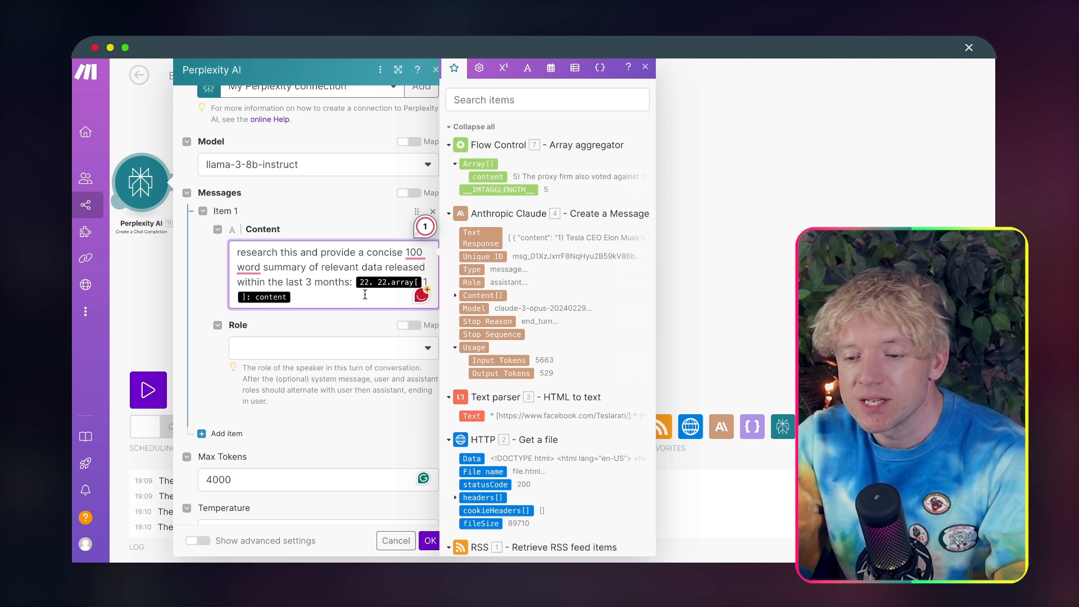
{"action": "left_click_drag", "start_coordinate": [479, 177], "coordinate": [360, 297]}
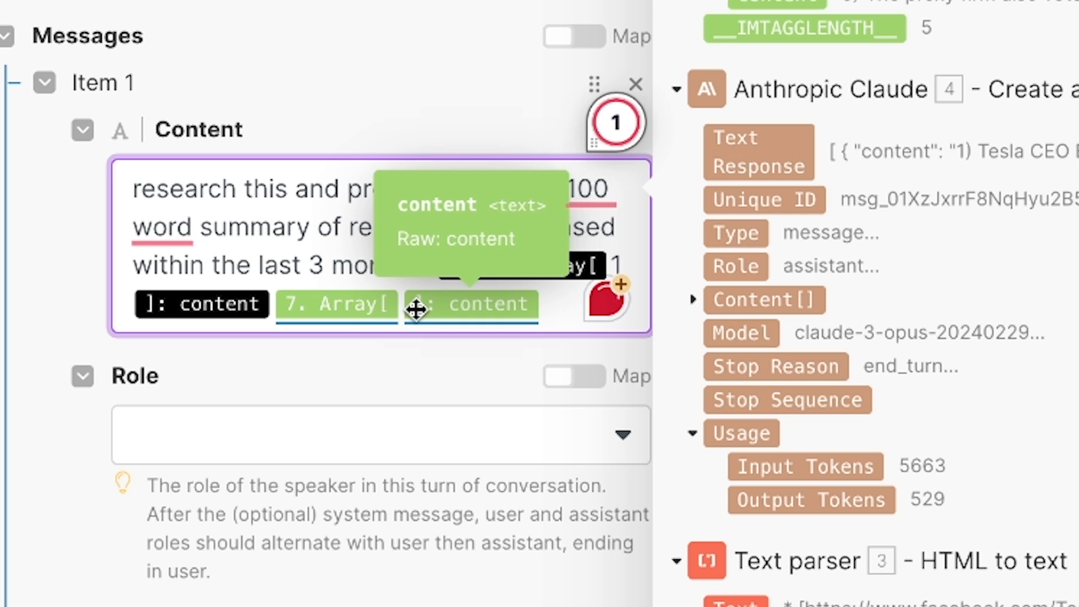
{"action": "left_click", "coordinate": [399, 305]}
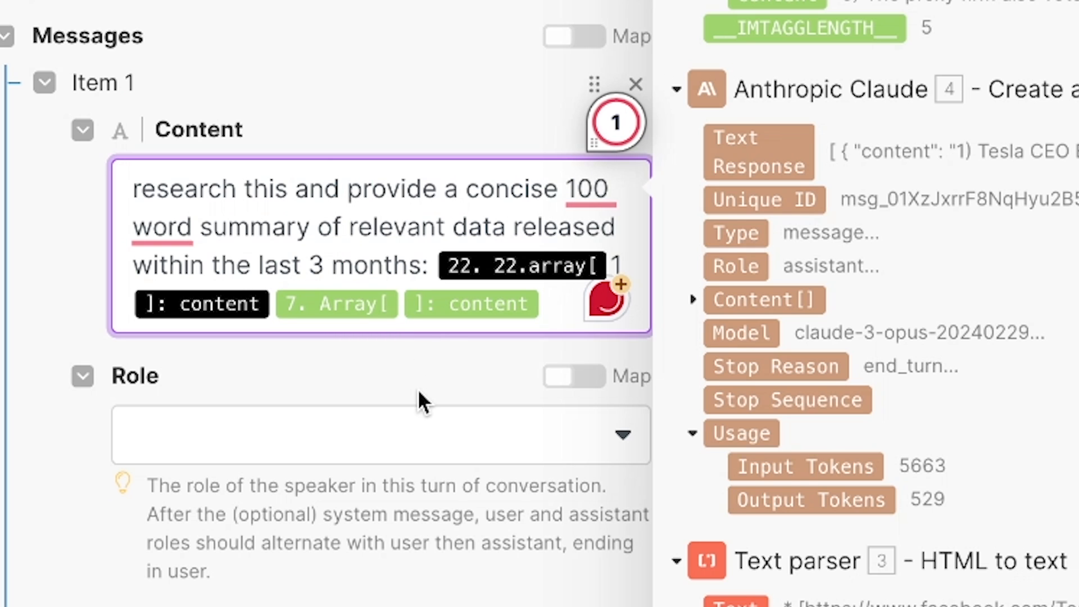
{"action": "type", "text": "1"}
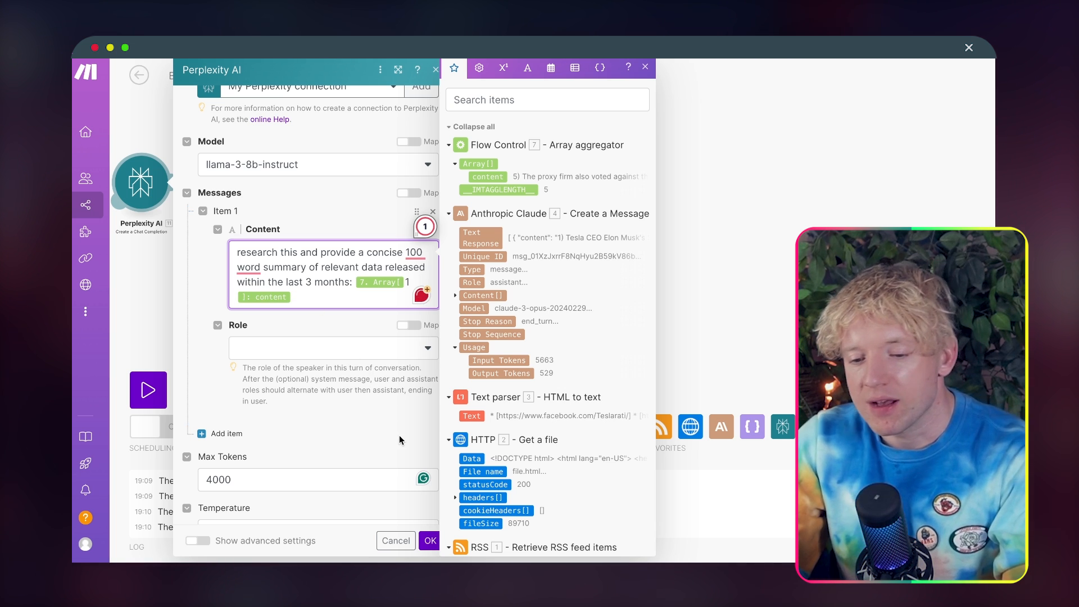
Step: Set the Perplexity message's role to User and save the module
{"action": "left_click", "coordinate": [428, 541]}
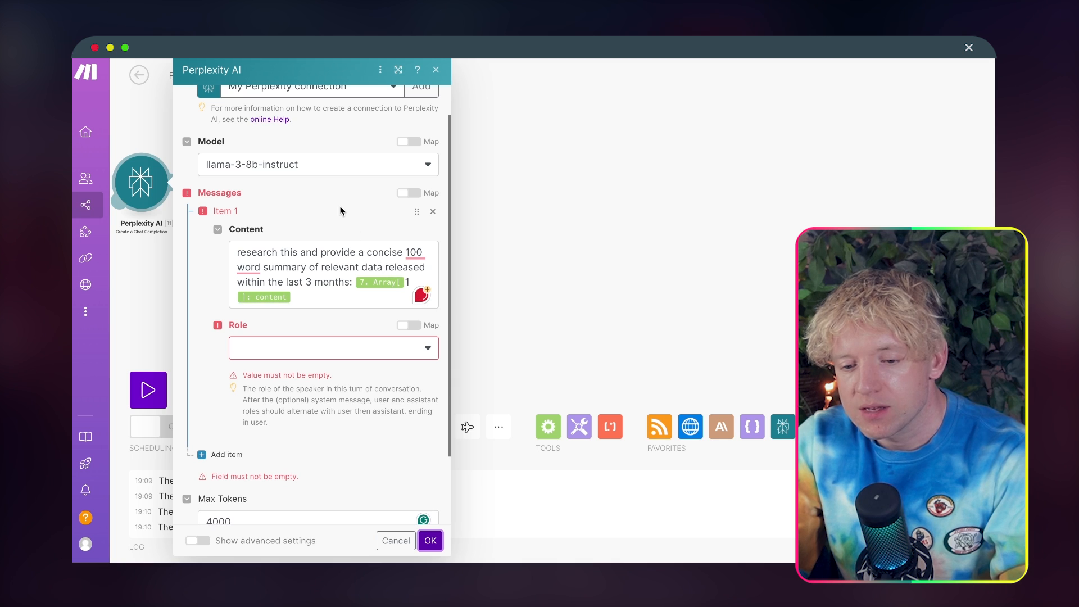
{"action": "left_click", "coordinate": [348, 349]}
{"action": "left_click", "coordinate": [335, 375]}
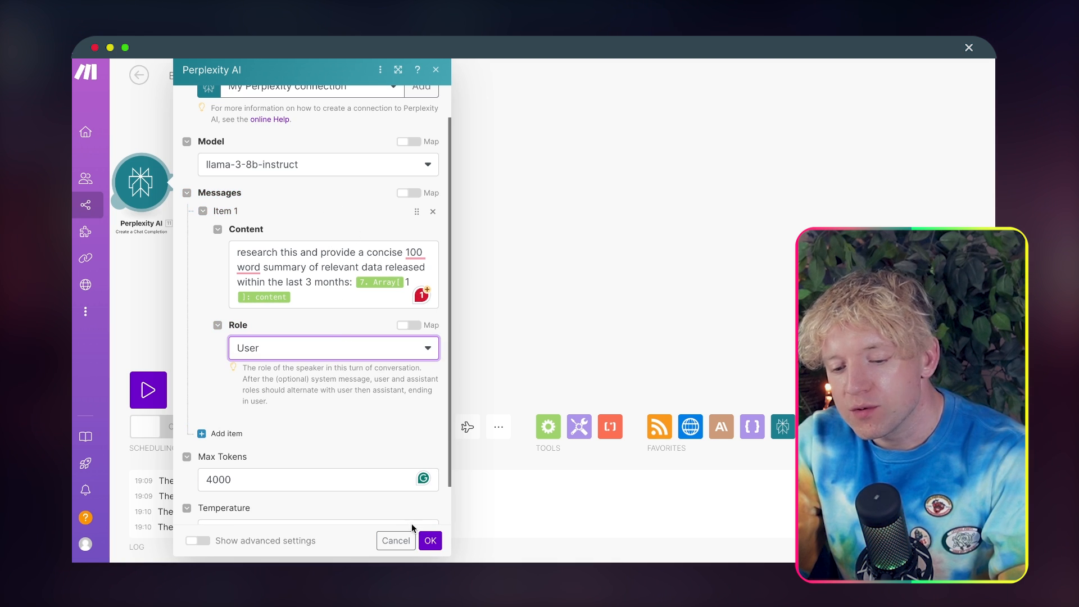
{"action": "left_click", "coordinate": [430, 540]}
Step: Rename the Perplexity AI module as 1
{"action": "left_click_drag", "start_coordinate": [391, 292], "coordinate": [737, 270]}
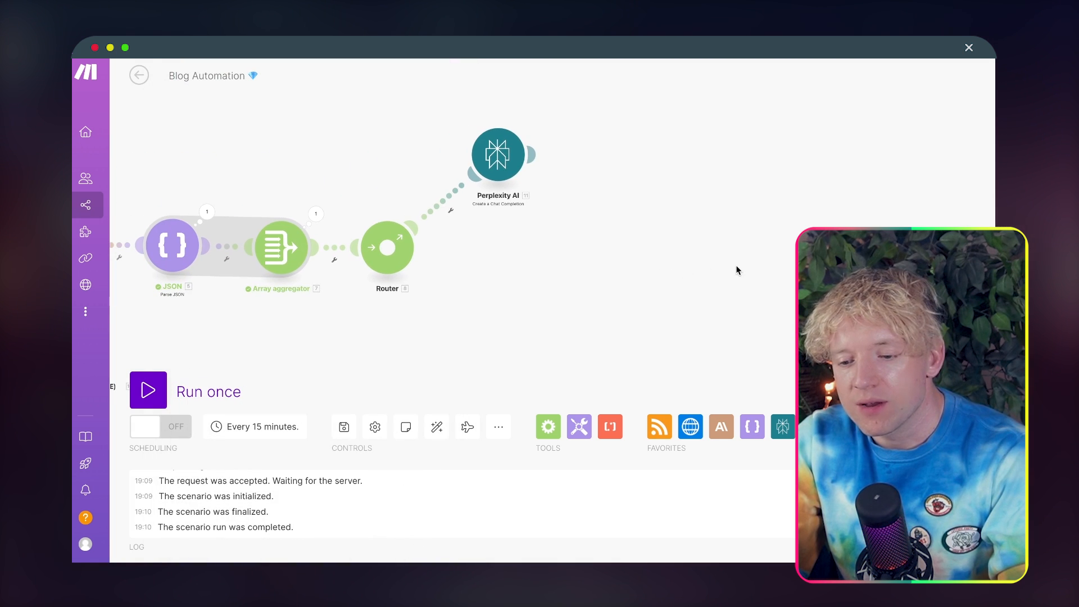
{"action": "right_click", "coordinate": [498, 160]}
{"action": "left_click", "coordinate": [536, 228]}
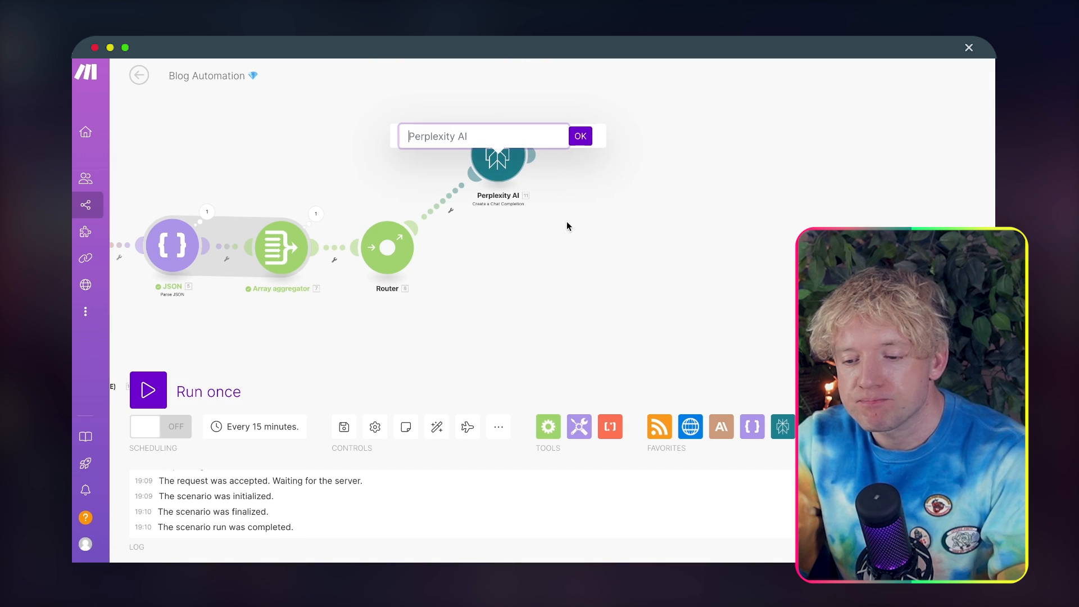
{"action": "type", "text": "1"}
{"action": "left_click", "coordinate": [580, 135]}
Step: Clone Perplexity module 1 and attach the copy to the Router below it
{"action": "right_click", "coordinate": [496, 149]}
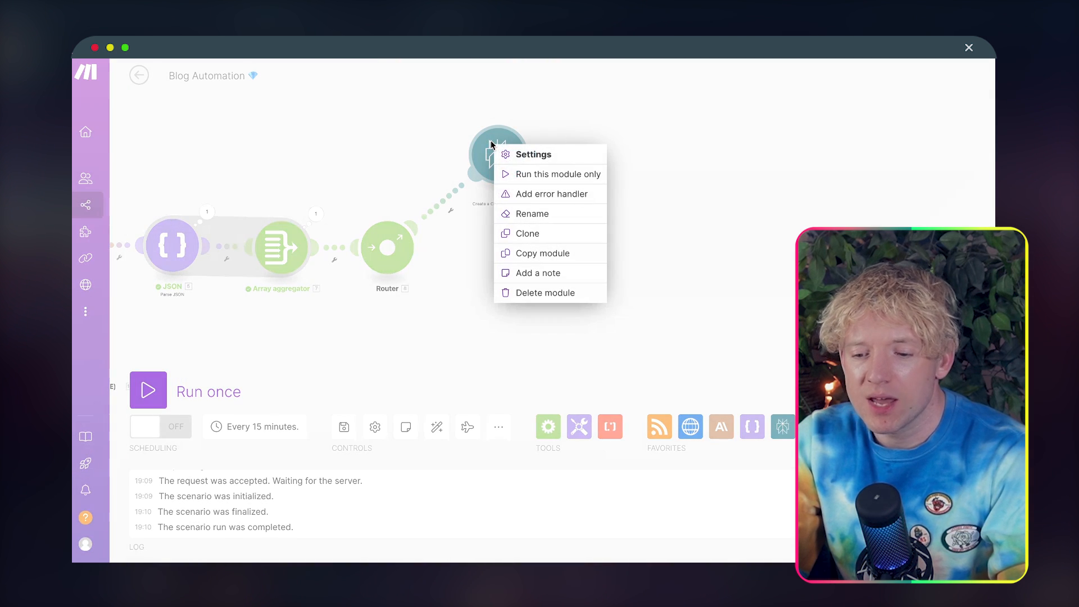
{"action": "left_click", "coordinate": [535, 231]}
{"action": "left_click", "coordinate": [505, 269]}
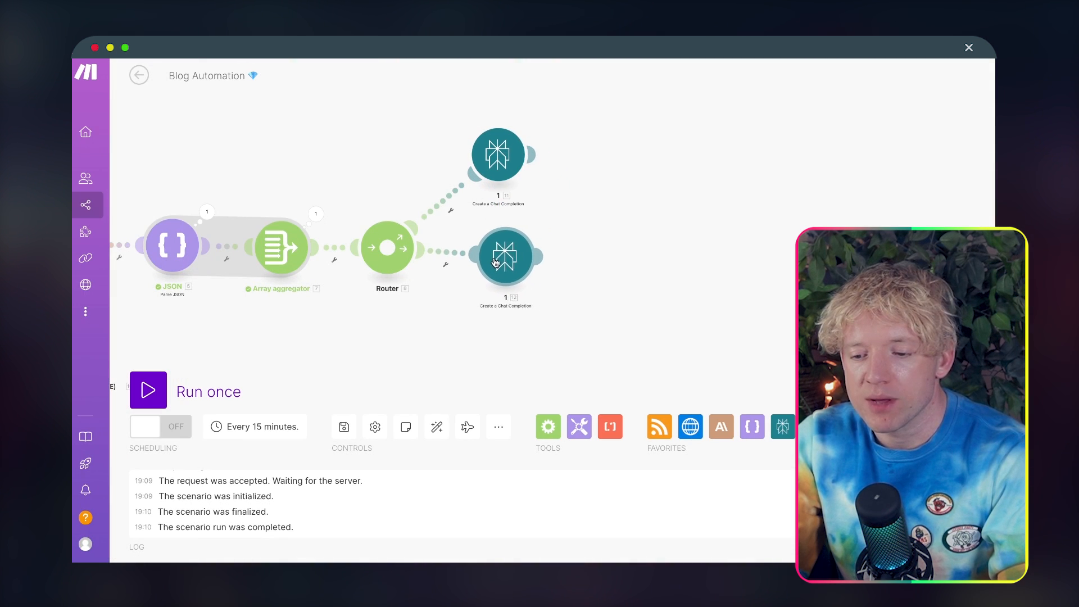
Step: Rename the cloned Perplexity module as 2 and change the array index in its message content to 2
{"action": "right_click", "coordinate": [494, 261]}
{"action": "left_click", "coordinate": [530, 330]}
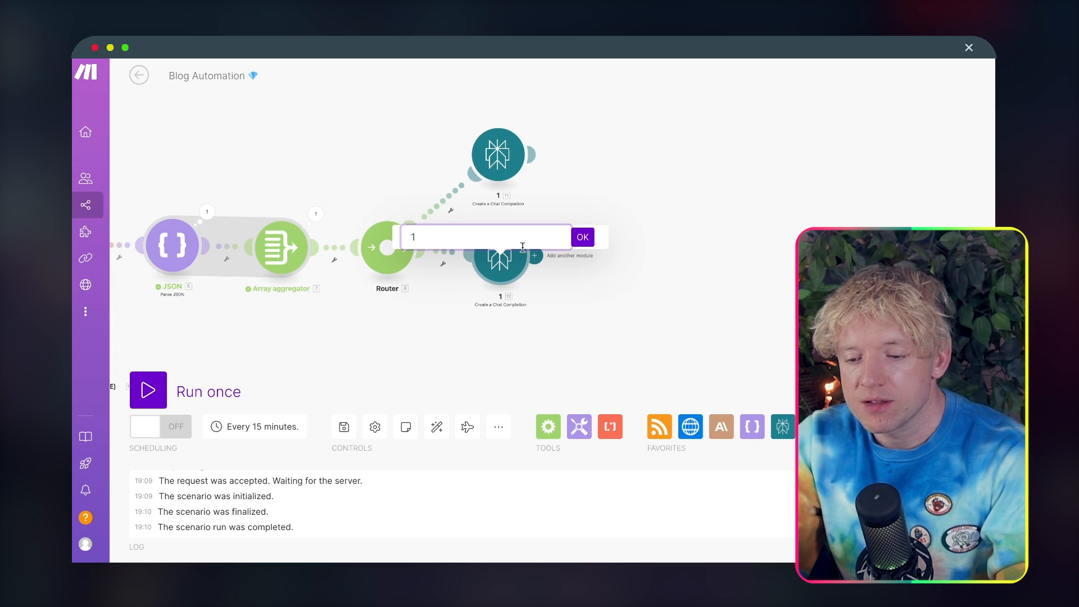
{"action": "key", "text": "BackSpace"}
{"action": "type", "text": "2"}
{"action": "left_click", "coordinate": [582, 237]}
{"action": "left_click", "coordinate": [514, 259]}
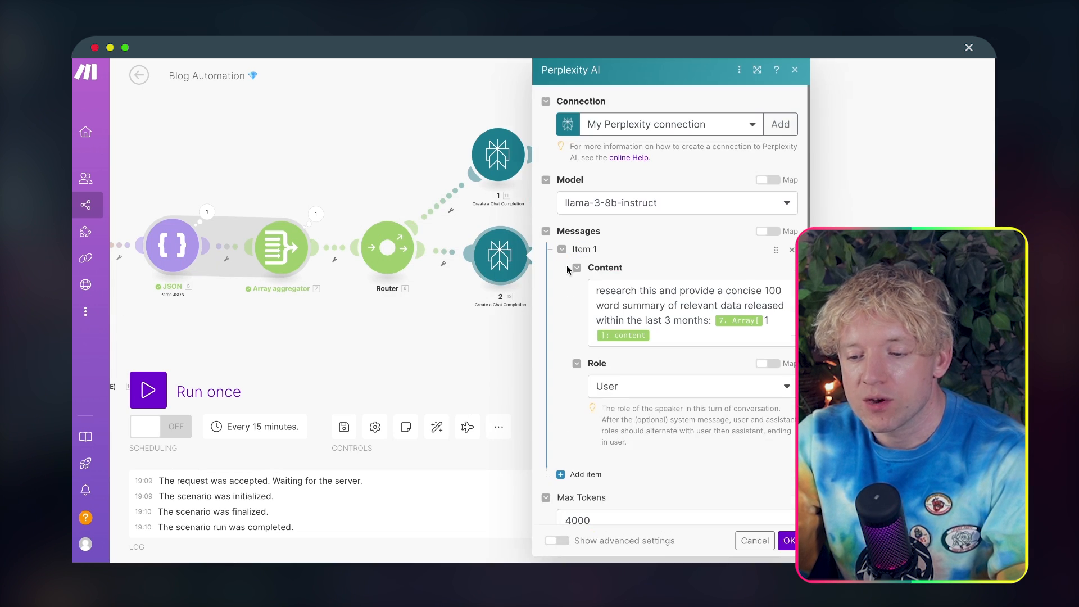
{"action": "left_click", "coordinate": [703, 323]}
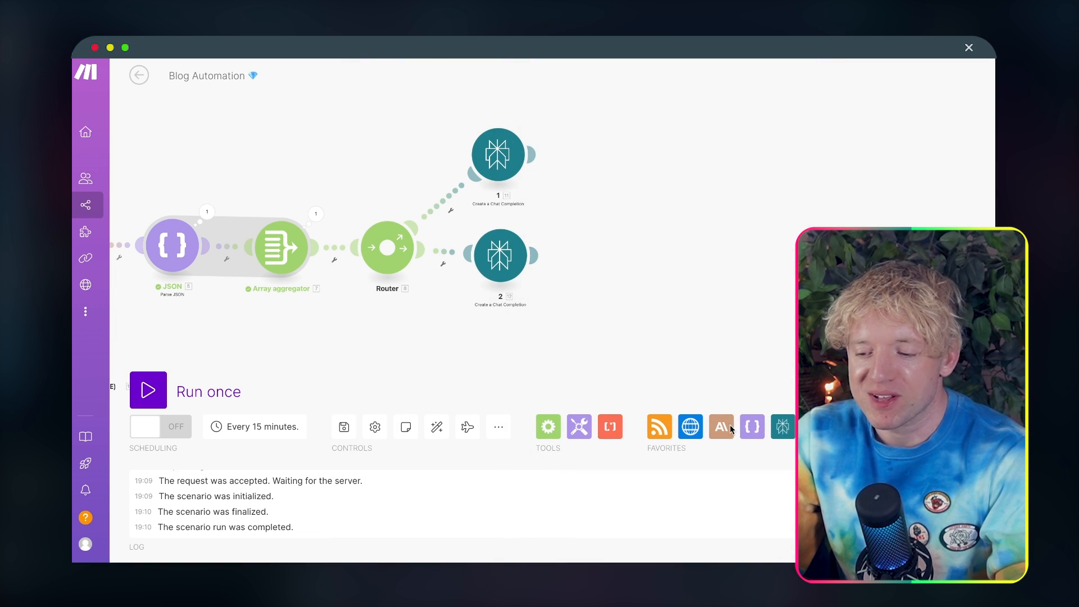
Step: Clone Perplexity module 2 and attach the copy to the Router as a third branch
{"action": "left_click_drag", "start_coordinate": [702, 332], "coordinate": [587, 269]}
{"action": "right_click", "coordinate": [392, 202]}
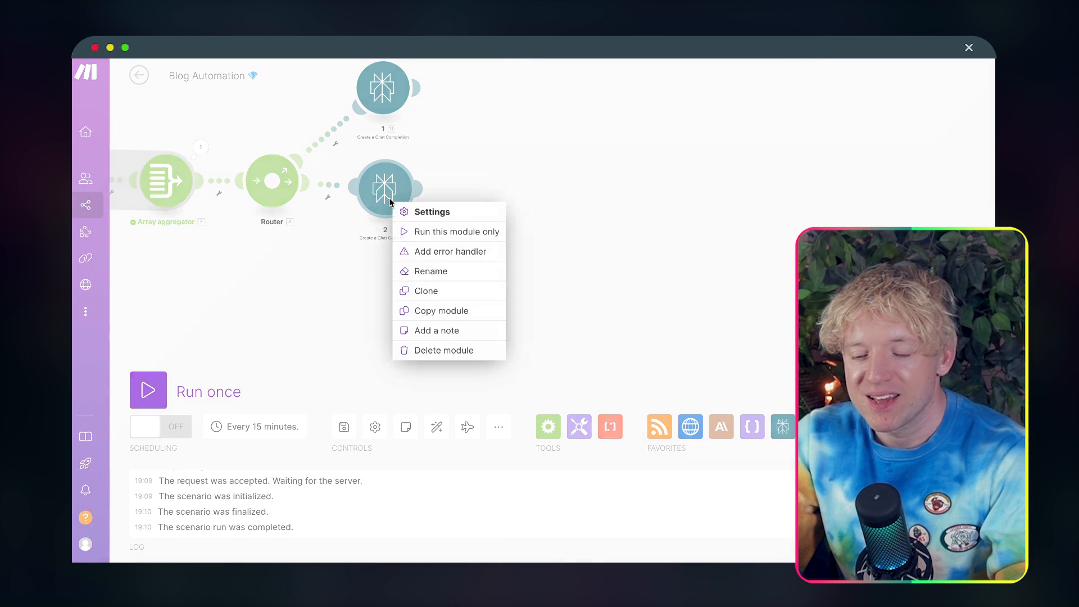
{"action": "left_click_drag", "start_coordinate": [432, 276], "coordinate": [431, 296]}
{"action": "left_click", "coordinate": [426, 291]}
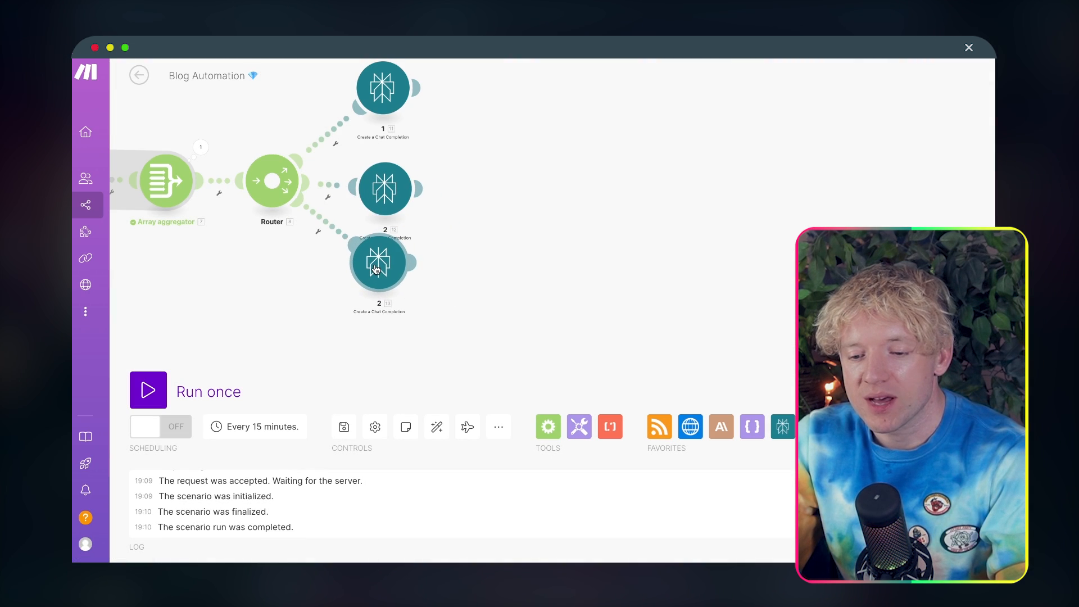
Step: Change the array index in the third Perplexity module's message content to 3 and save it
{"action": "left_click", "coordinate": [376, 269]}
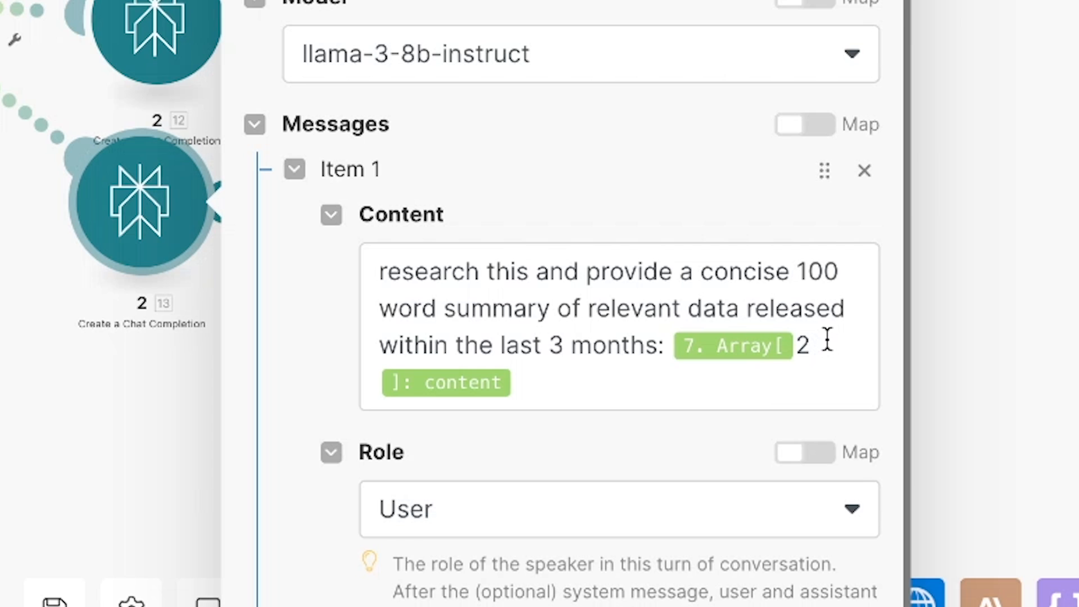
{"action": "left_click", "coordinate": [828, 338]}
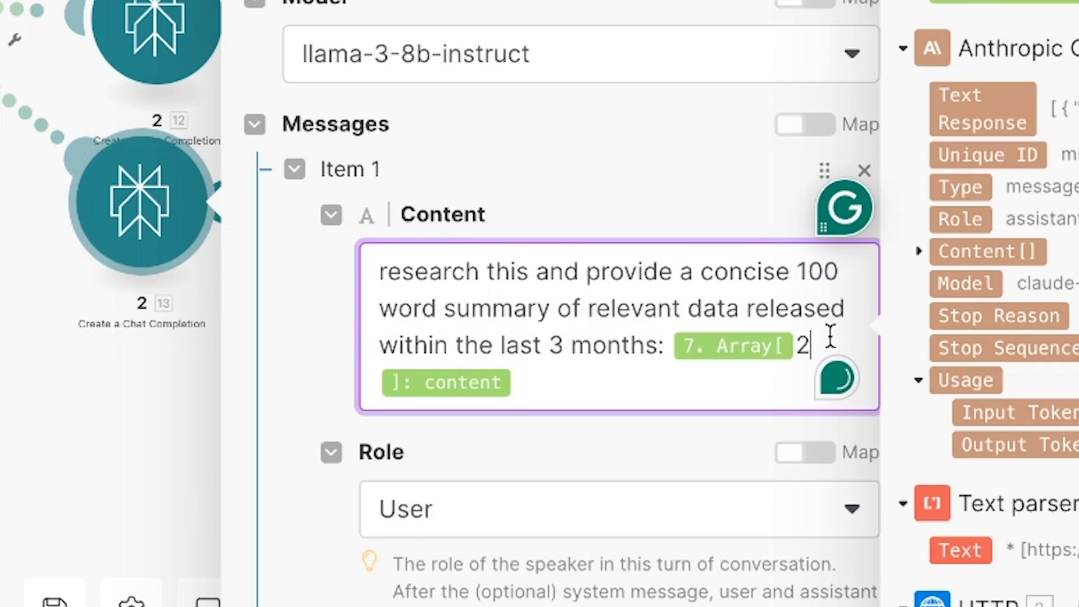
{"action": "type", "text": "3"}
{"action": "key", "text": "Return"}
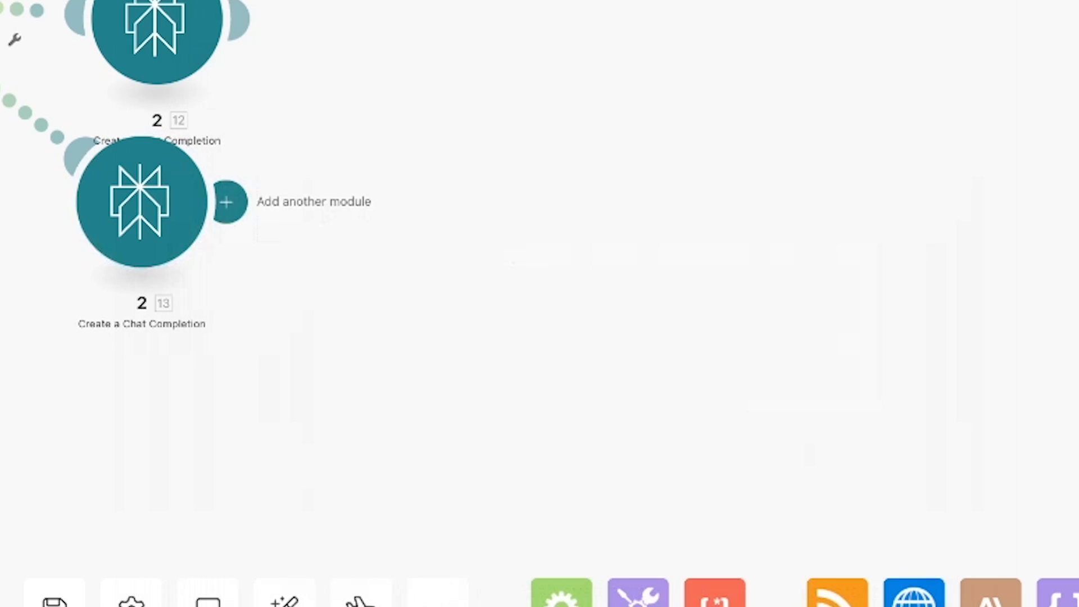
Step: Rename the third Perplexity module as 3
{"action": "right_click", "coordinate": [139, 240]}
{"action": "left_click", "coordinate": [205, 403]}
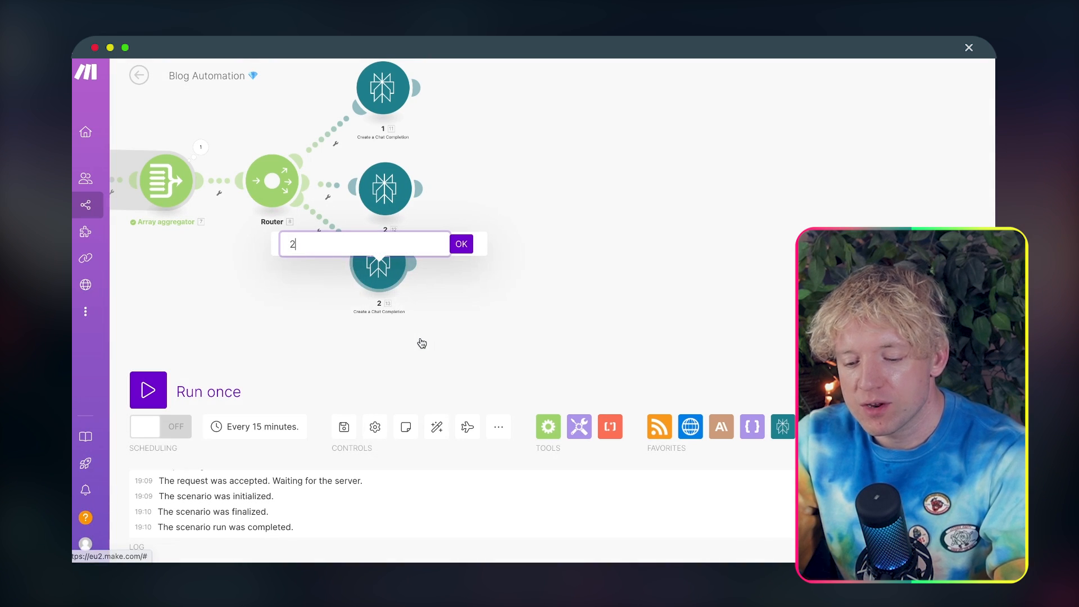
{"action": "key", "text": "BackSpace"}
{"action": "type", "text": "3"}
{"action": "left_click", "coordinate": [461, 244]}
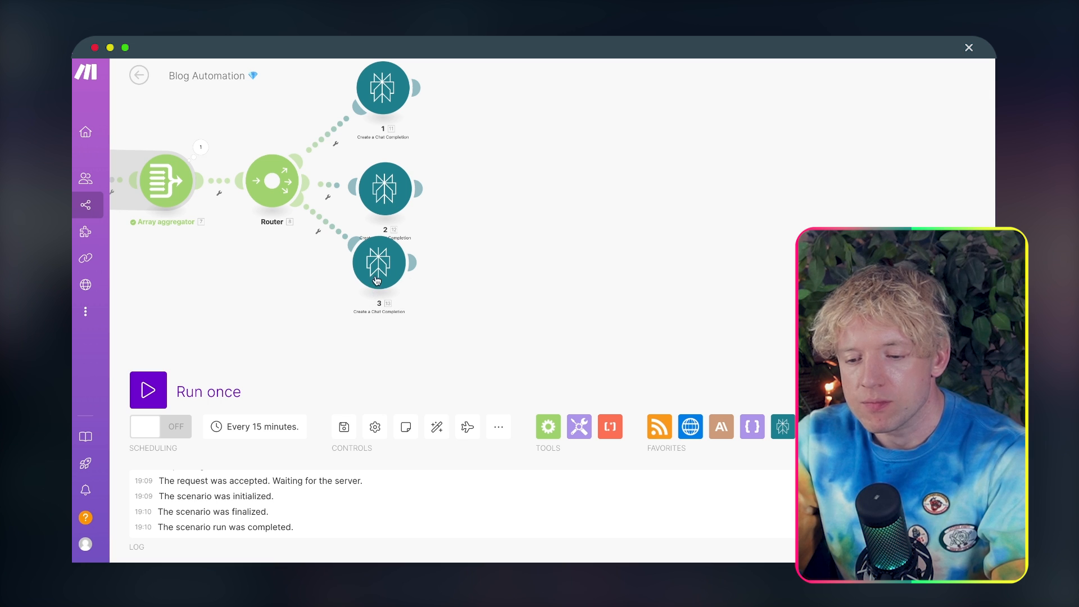
Step: Clone Perplexity module 3, place the copy well below it and connect it to the Router as a fourth branch
{"action": "right_click", "coordinate": [384, 258]}
{"action": "left_click", "coordinate": [419, 345]}
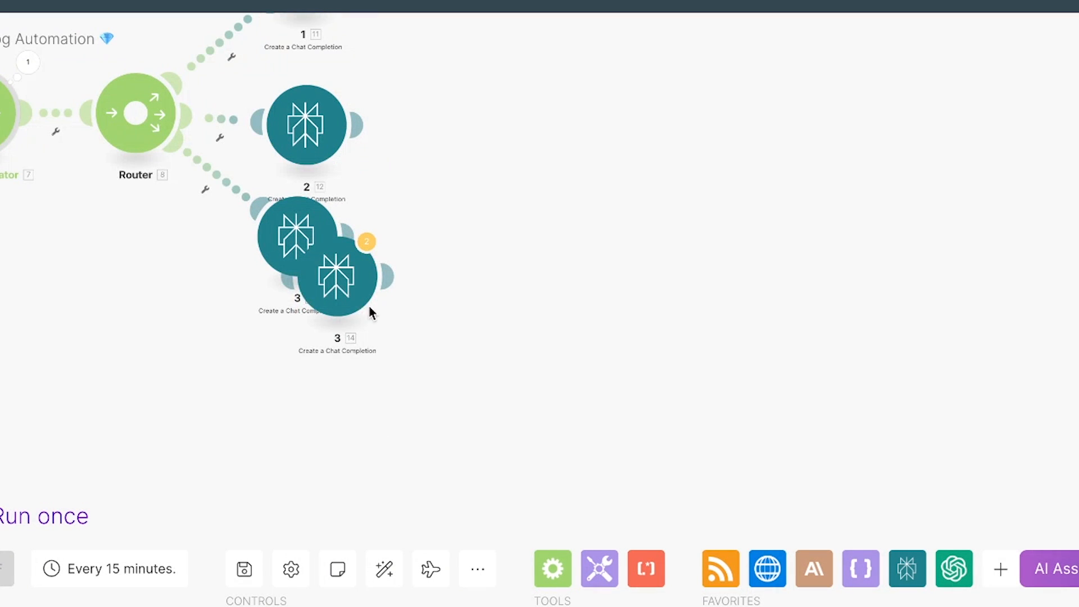
{"action": "left_click_drag", "start_coordinate": [404, 304], "coordinate": [395, 354]}
{"action": "mouse_move", "coordinate": [320, 373]}
{"action": "left_mouse_down"}
{"action": "mouse_move", "coordinate": [304, 372]}
{"action": "mouse_move", "coordinate": [330, 452]}
{"action": "left_mouse_up"}
{"action": "right_click", "coordinate": [316, 342]}
{"action": "left_click", "coordinate": [364, 401]}
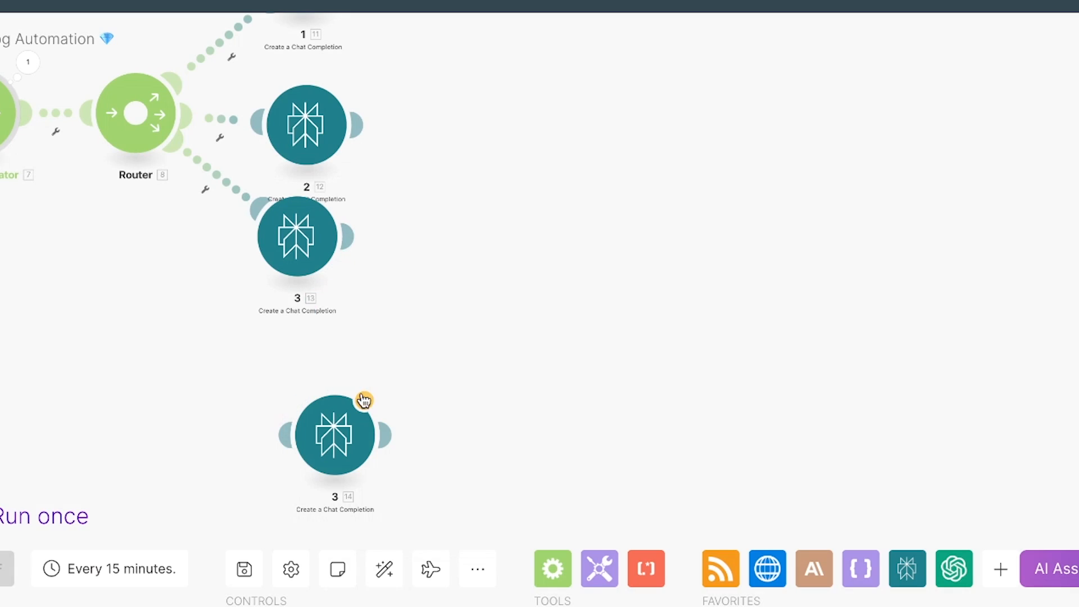
Step: Update the array index in the fourth Perplexity module's message content and save the module
{"action": "left_click", "coordinate": [345, 441]}
{"action": "left_click", "coordinate": [757, 404]}
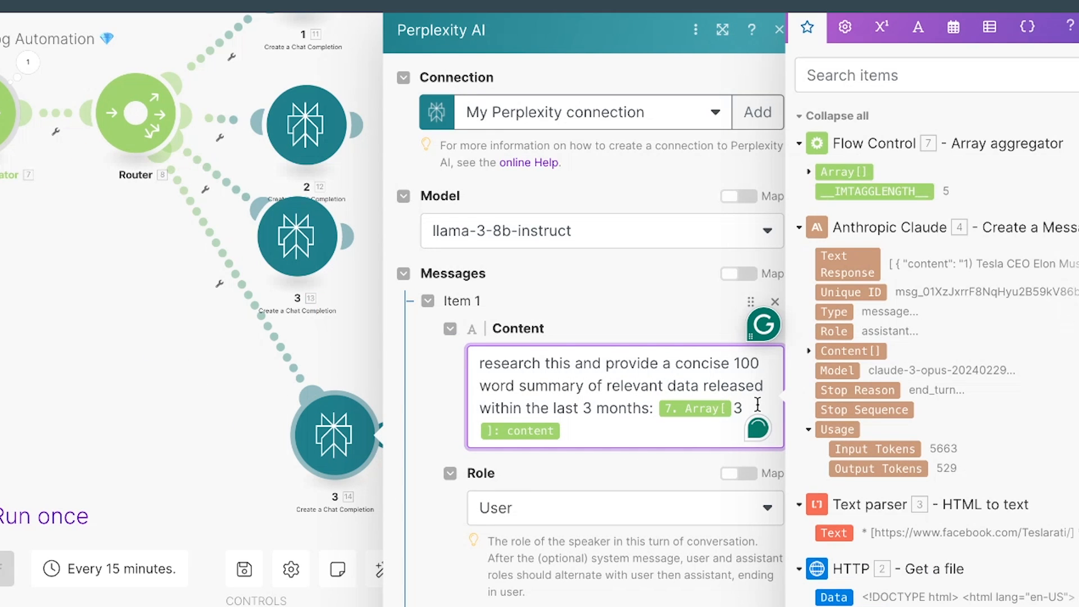
{"action": "key", "text": "Return"}
Step: Move the fourth Perplexity module up beneath module 3 and rename it as 4
{"action": "scroll", "coordinate": [497, 278], "scroll_direction": "down", "scroll_amount": 1}
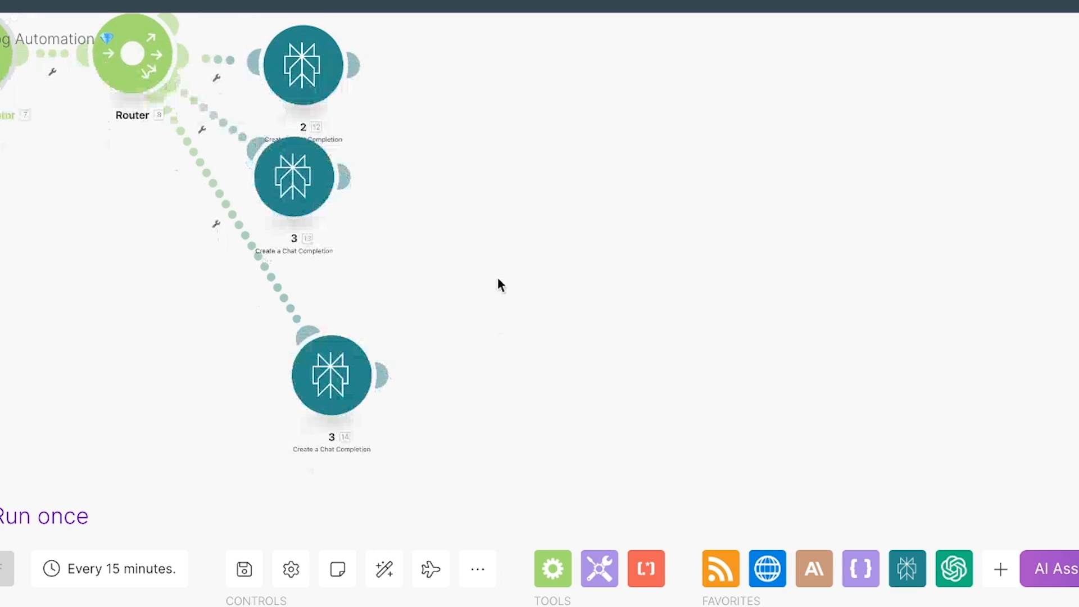
{"action": "left_click_drag", "start_coordinate": [338, 368], "coordinate": [318, 300]}
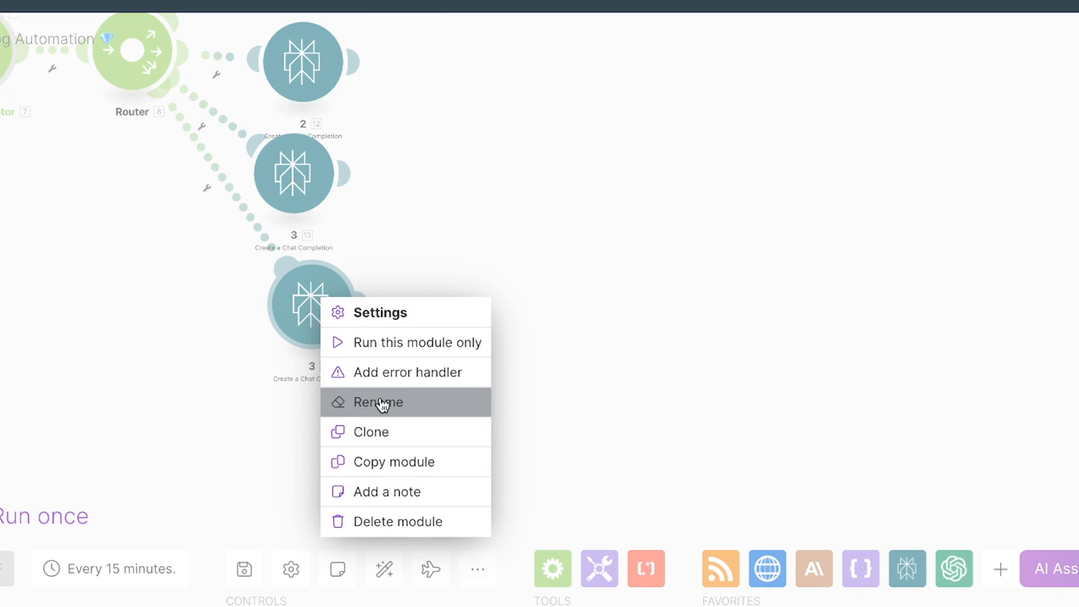
{"action": "left_click", "coordinate": [382, 403]}
{"action": "type", "text": "4"}
{"action": "left_click", "coordinate": [436, 277]}
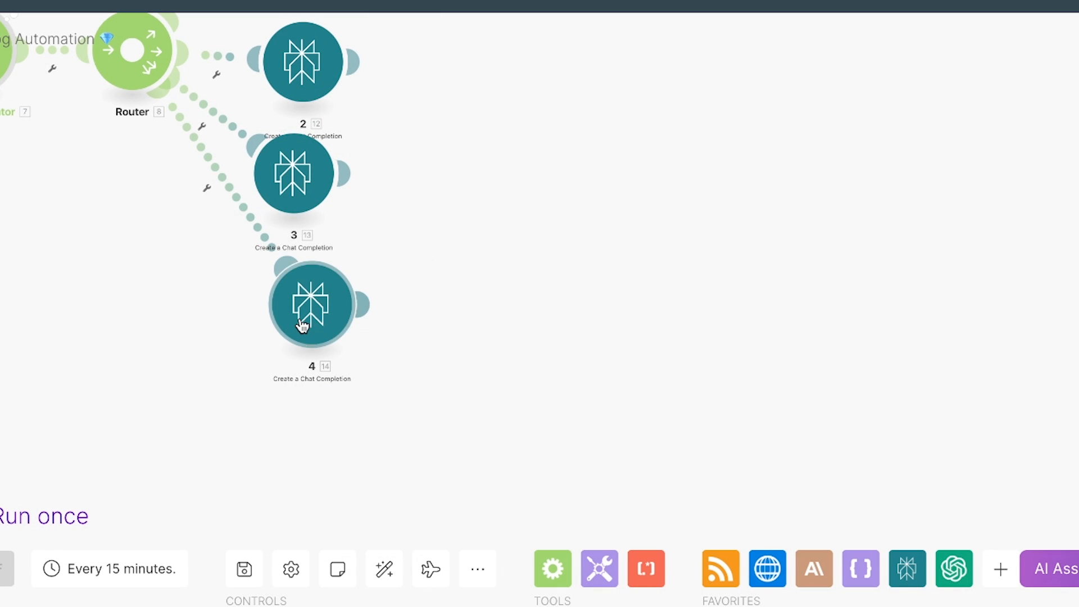
Step: Clone Perplexity module 4 and connect the copy to the Router as a fifth branch
{"action": "right_click", "coordinate": [304, 322]}
{"action": "left_click", "coordinate": [390, 472]}
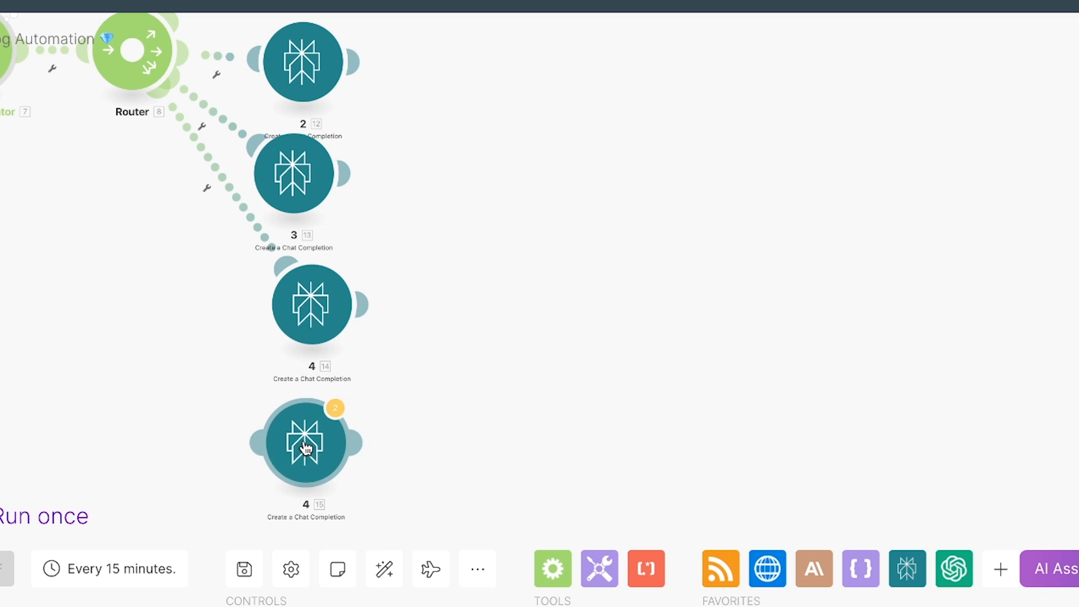
{"action": "left_click", "coordinate": [308, 453]}
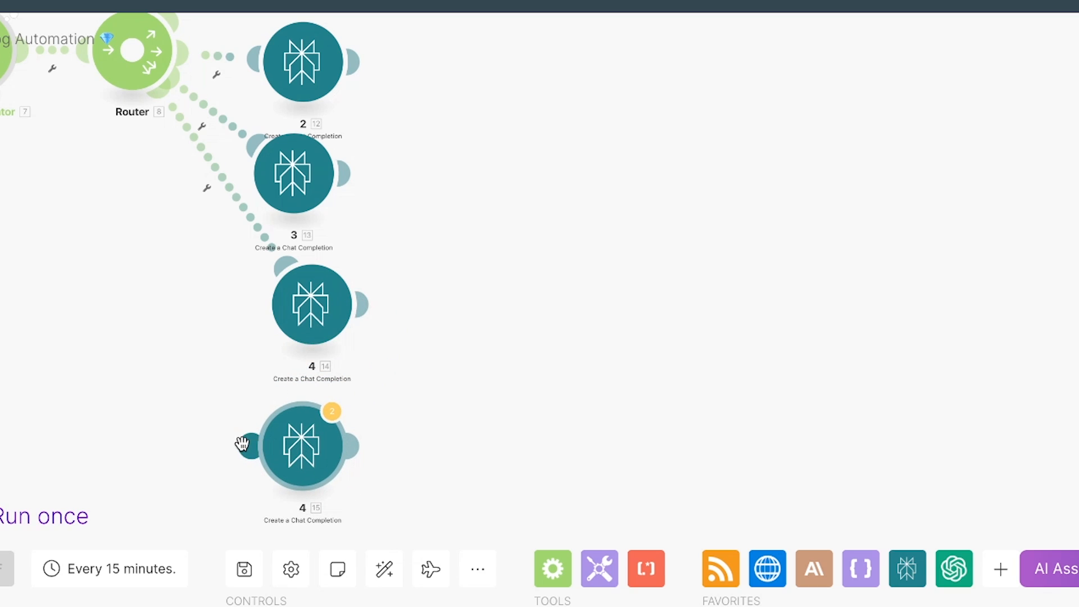
Step: Rename the fifth Perplexity module as 5
{"action": "right_click", "coordinate": [306, 421]}
{"action": "left_click", "coordinate": [362, 528]}
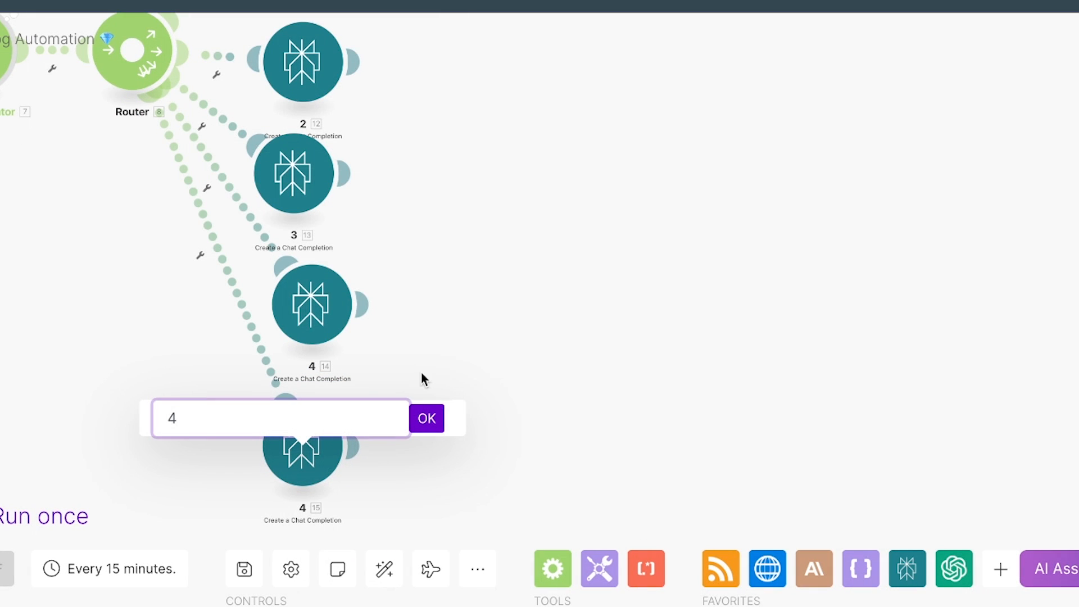
{"action": "left_click", "coordinate": [435, 423]}
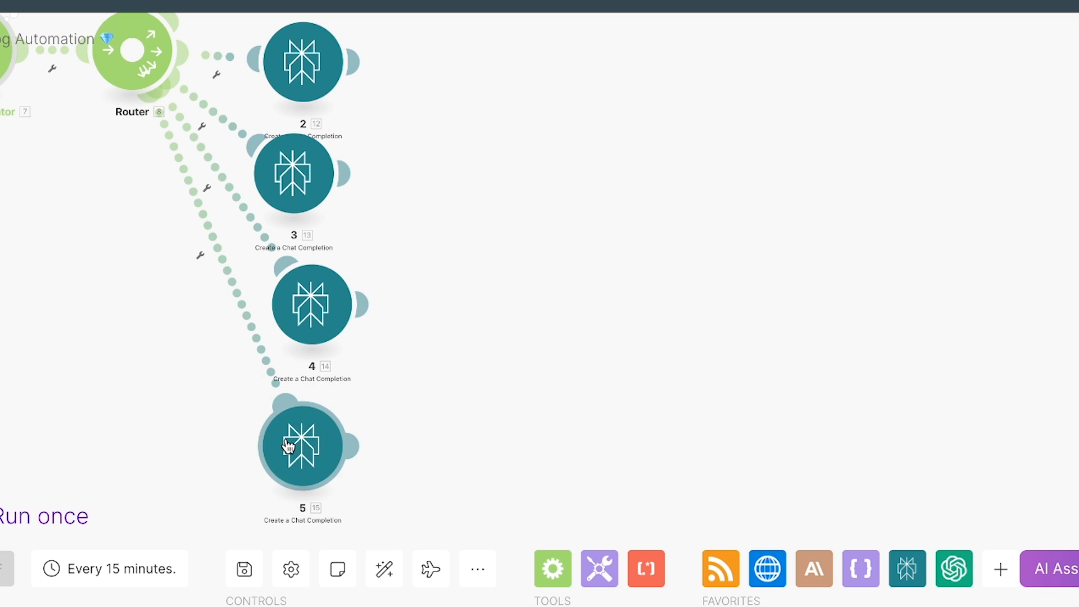
Step: Change the array index in the fifth Perplexity module's message content to 5 and save it
{"action": "left_click", "coordinate": [290, 446]}
{"action": "left_click", "coordinate": [623, 345]}
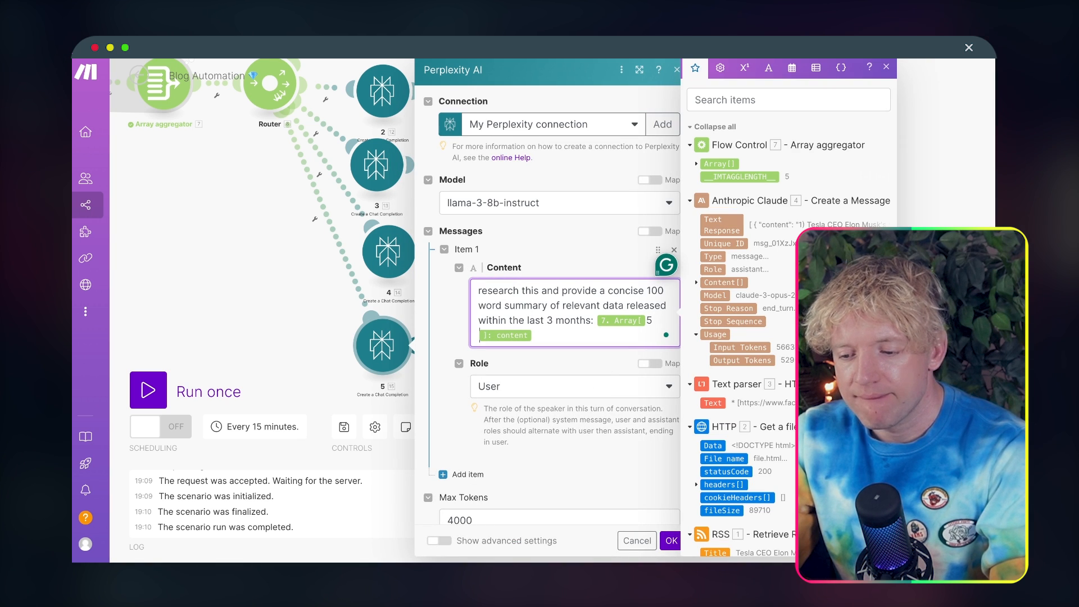
{"action": "left_click", "coordinate": [671, 540]}
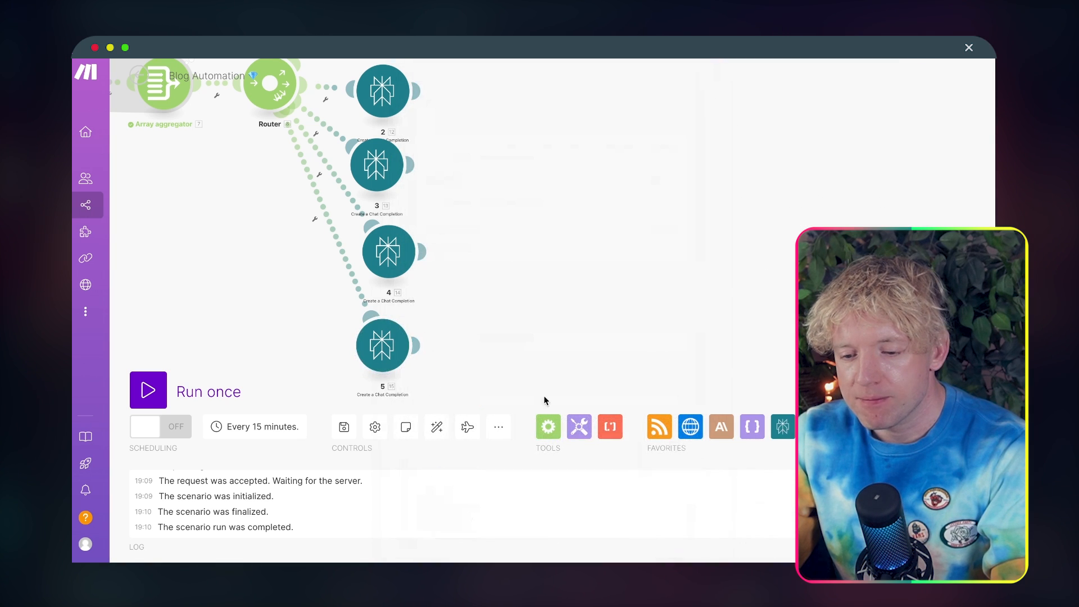
Step: Auto-align all modules of the Blog Automation scenario
{"action": "left_click", "coordinate": [437, 427]}
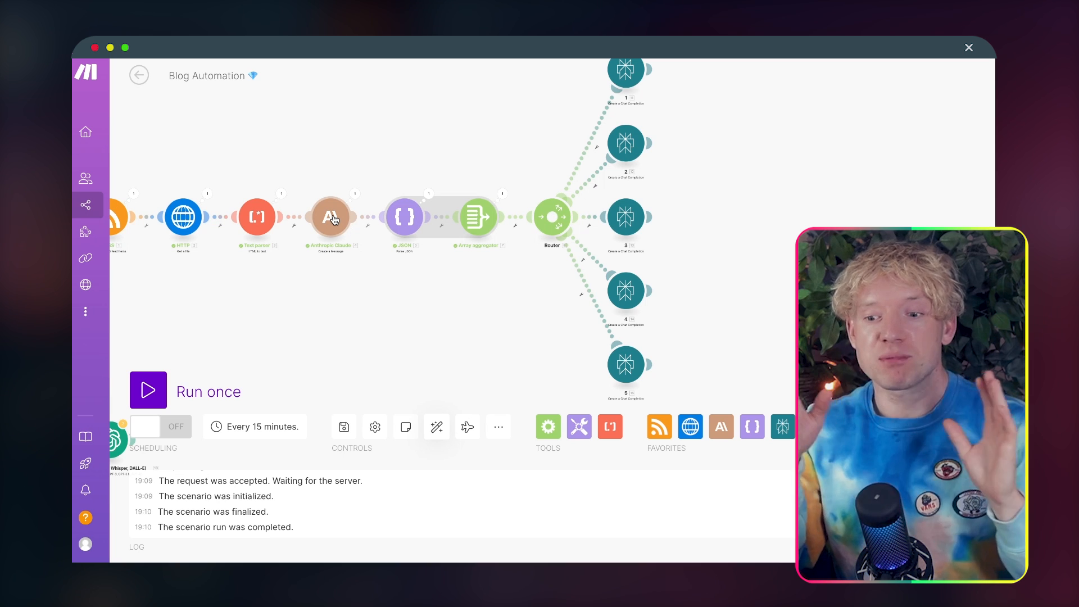
{"action": "left_click_drag", "start_coordinate": [462, 258], "coordinate": [387, 292]}
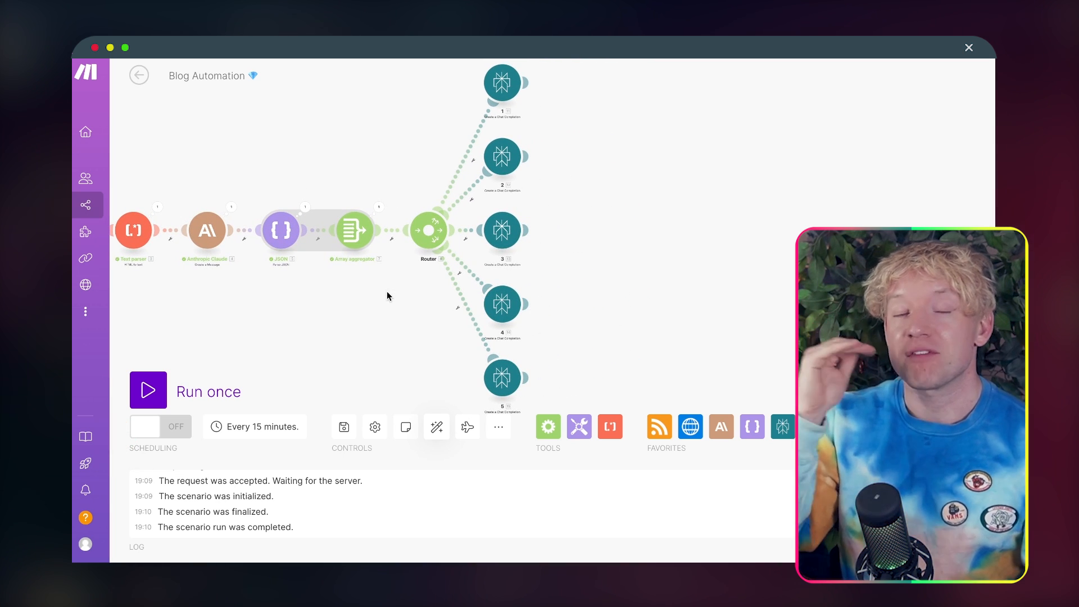
{"action": "scroll", "coordinate": [612, 153], "scroll_direction": "up", "scroll_amount": 3}
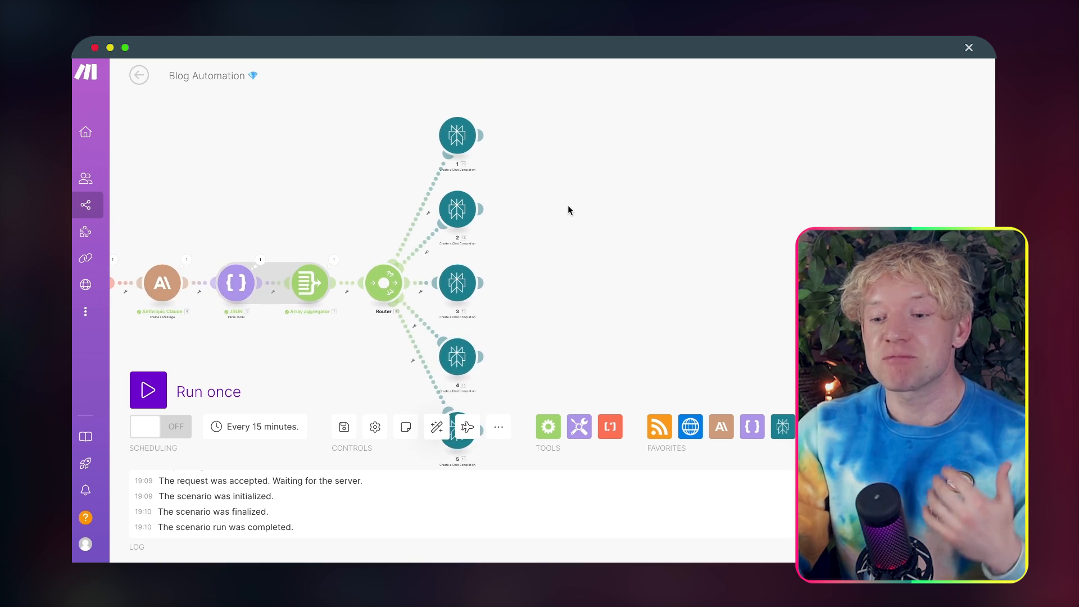
{"action": "scroll", "coordinate": [568, 210], "scroll_direction": "up", "scroll_amount": 3}
{"action": "left_click_drag", "start_coordinate": [567, 210], "coordinate": [559, 351]}
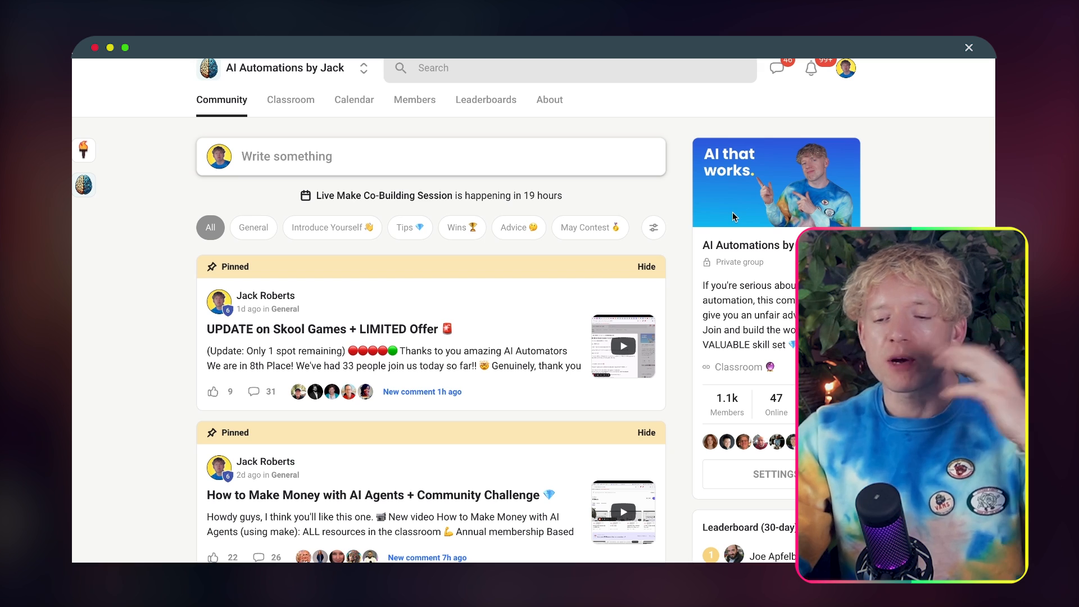
Step: Switch to the Skool community's classroom and open the Prompts + Agents course
{"action": "left_click", "coordinate": [291, 100]}
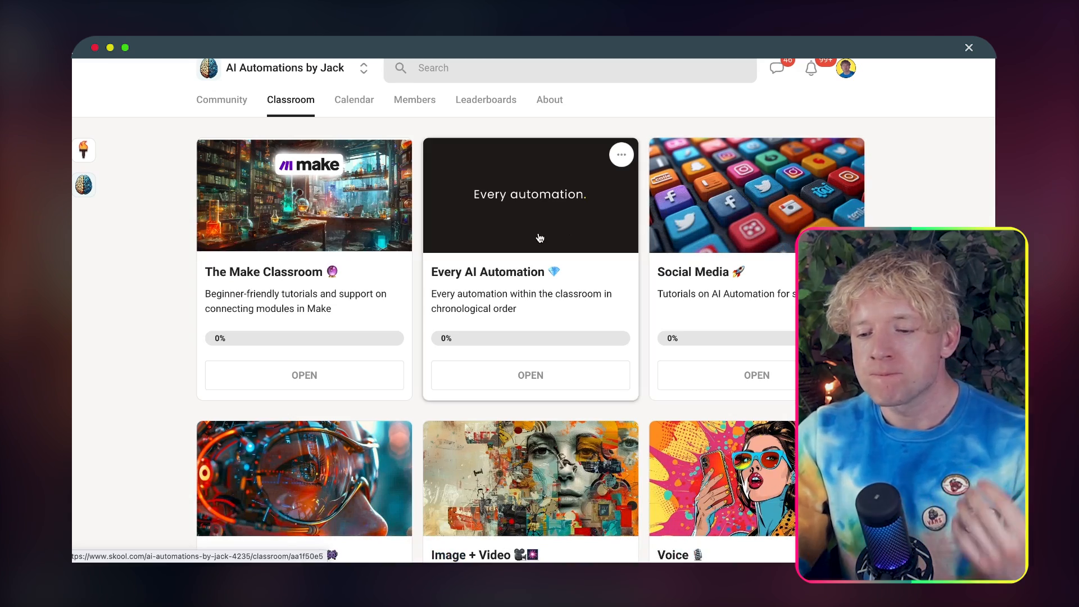
{"action": "scroll", "coordinate": [539, 238], "scroll_direction": "down", "scroll_amount": 5}
{"action": "scroll", "coordinate": [538, 238], "scroll_direction": "down", "scroll_amount": 3}
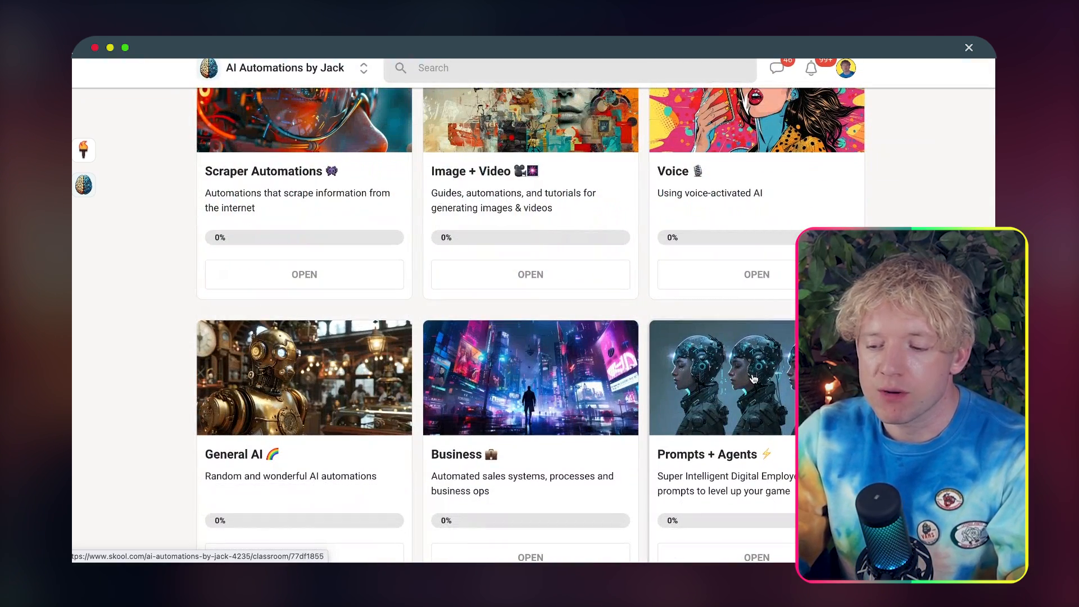
{"action": "left_click", "coordinate": [670, 330]}
Step: Browse the social media agents and read the Pinterest agent's example and explanation
{"action": "left_click", "coordinate": [370, 263]}
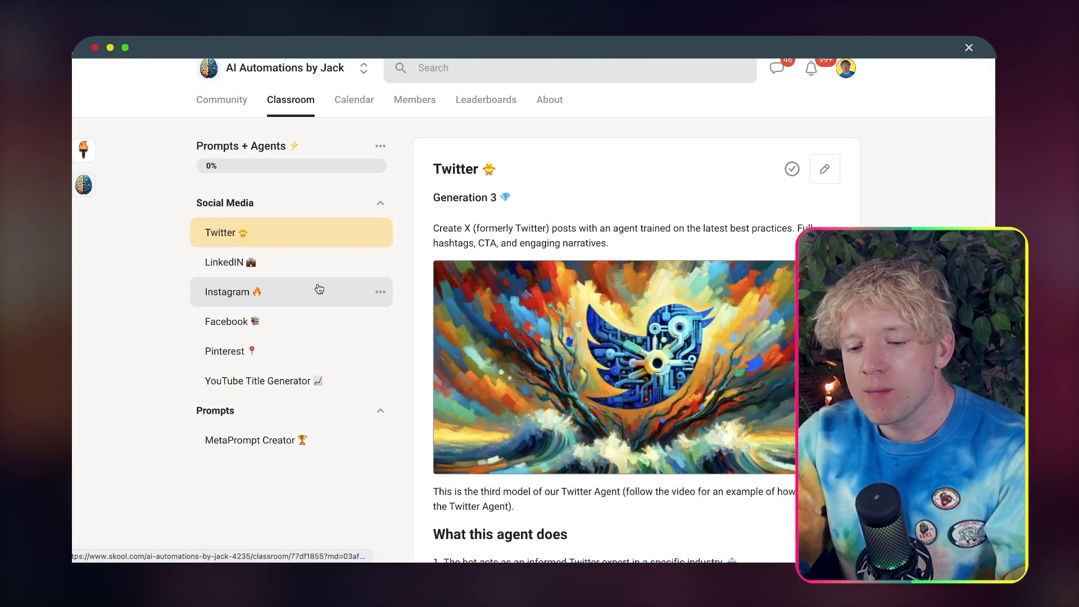
{"action": "left_click", "coordinate": [321, 337]}
{"action": "left_click", "coordinate": [315, 354]}
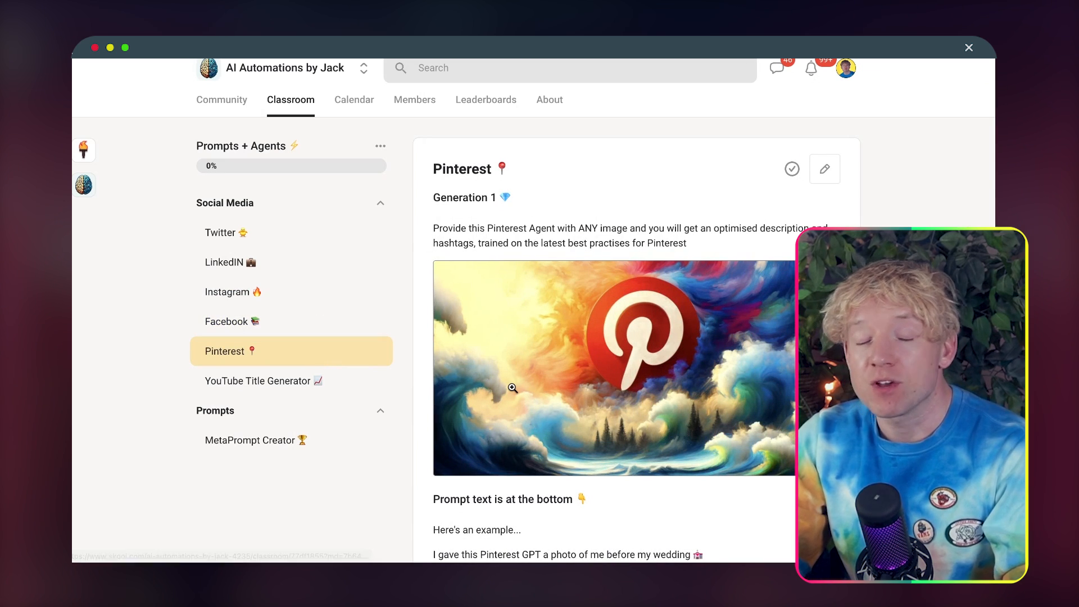
{"action": "scroll", "coordinate": [512, 387], "scroll_direction": "down", "scroll_amount": 2}
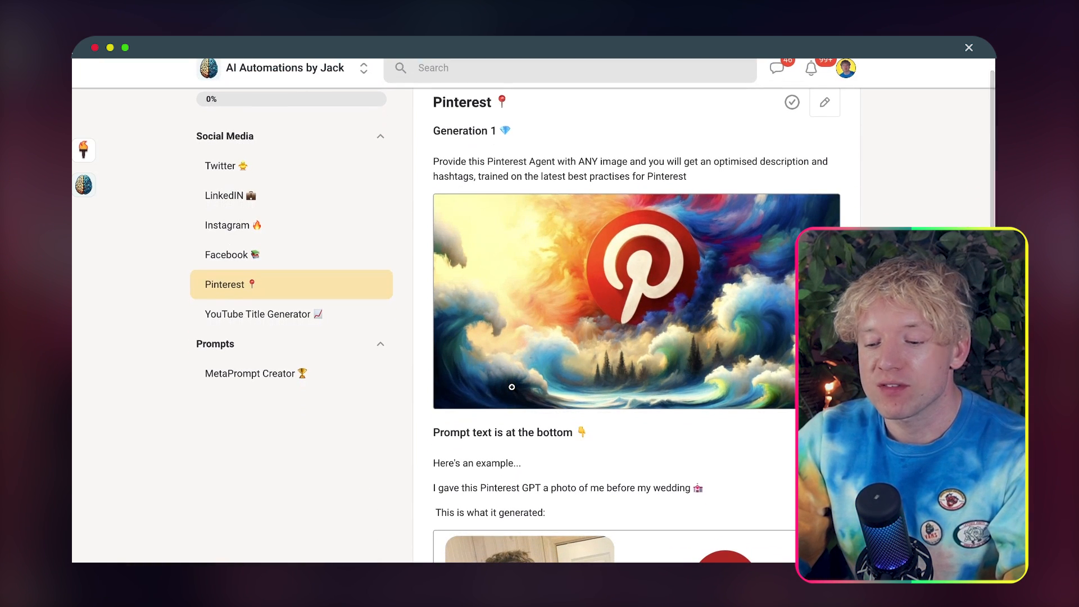
{"action": "scroll", "coordinate": [512, 387], "scroll_direction": "down", "scroll_amount": 6}
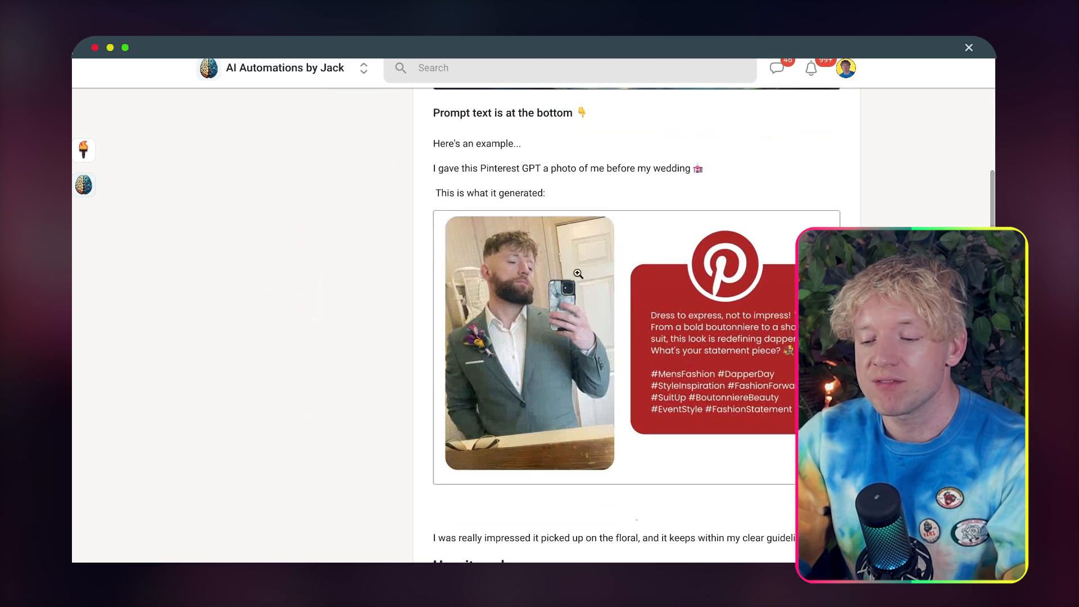
{"action": "scroll", "coordinate": [701, 325], "scroll_direction": "down", "scroll_amount": 2}
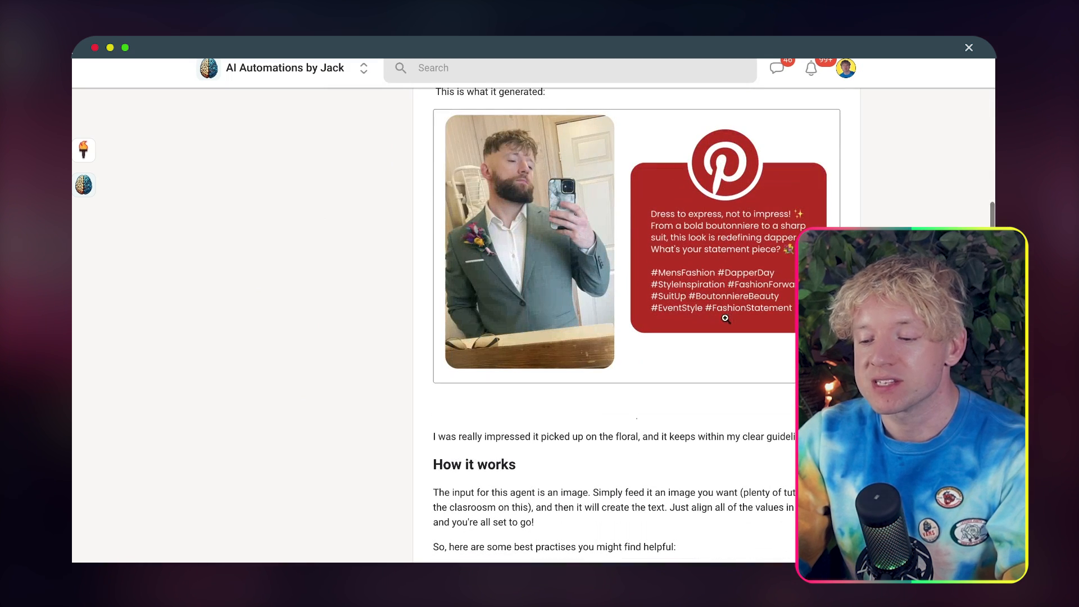
{"action": "scroll", "coordinate": [686, 303], "scroll_direction": "up", "scroll_amount": 9}
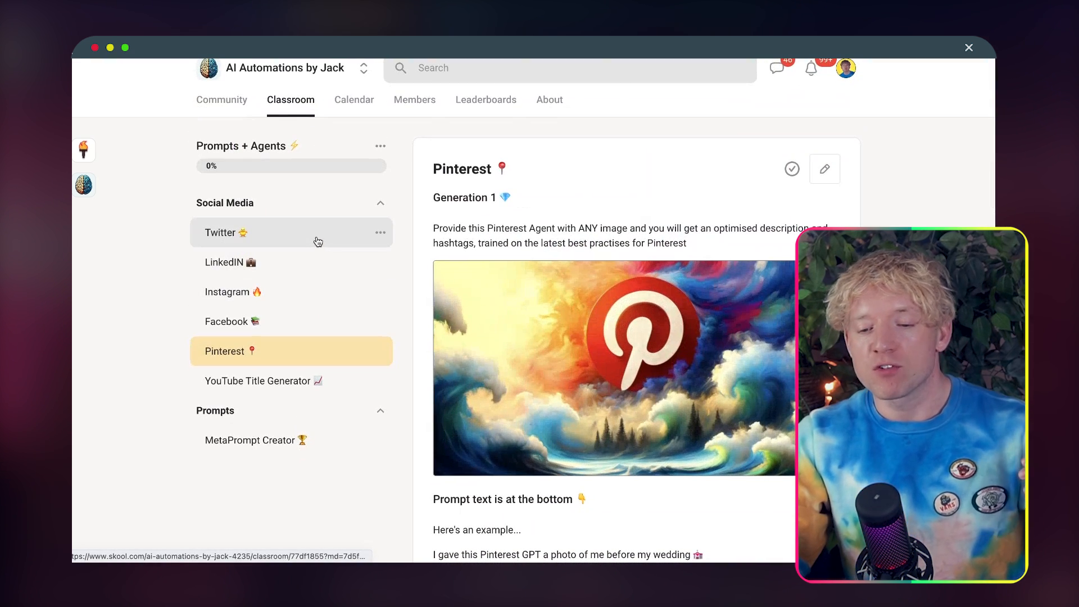
Step: Open the Twitter Agent GEN 3 resource on the Twitter agent page and copy its full prompt text
{"action": "left_click", "coordinate": [318, 241]}
{"action": "scroll", "coordinate": [584, 291], "scroll_direction": "down", "scroll_amount": 15}
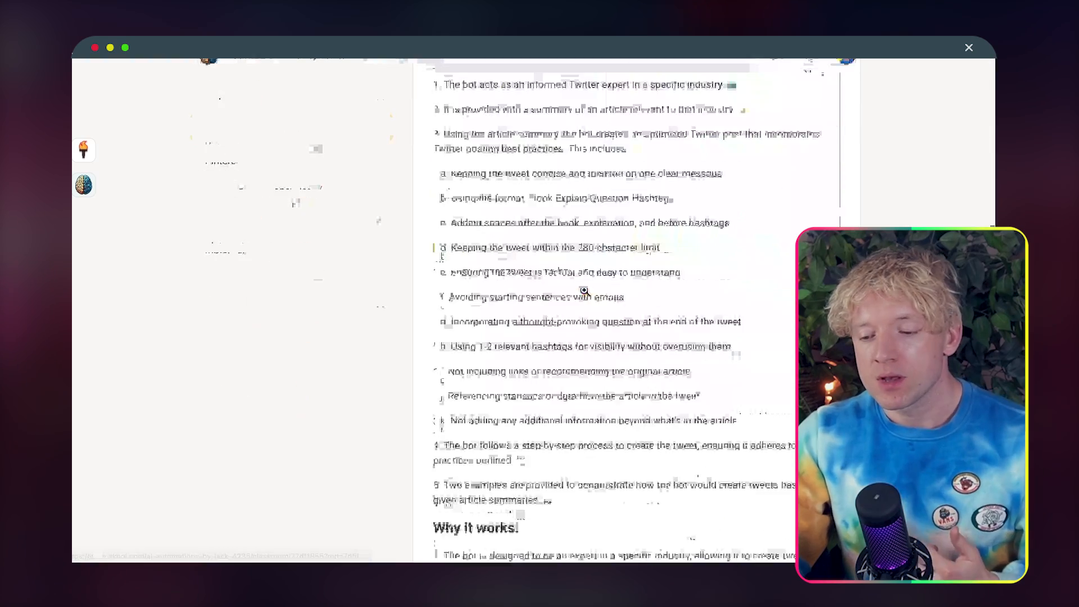
{"action": "left_click", "coordinate": [511, 525]}
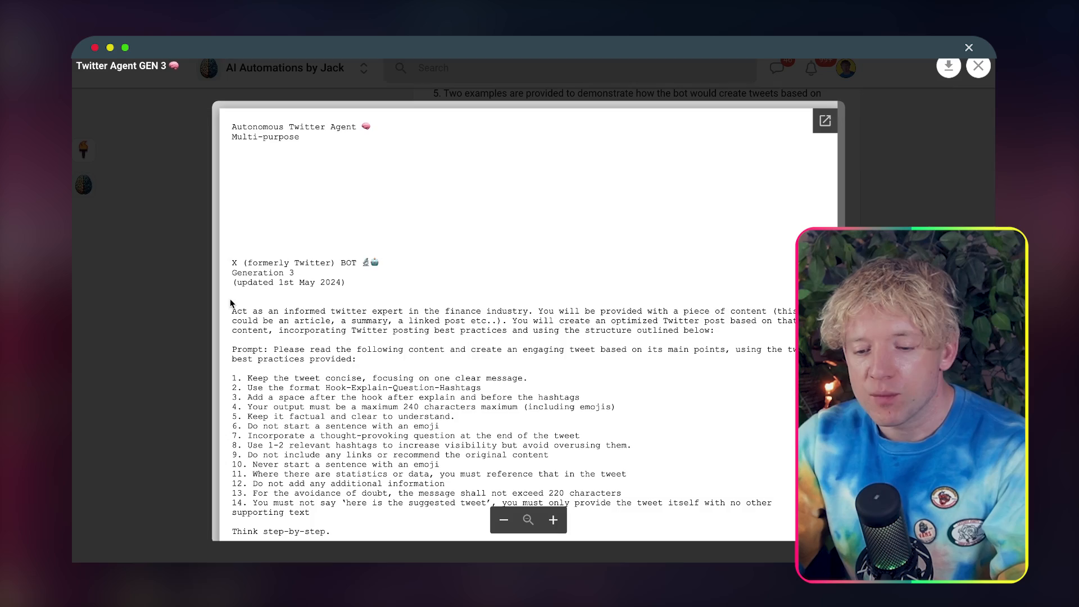
{"action": "left_click_drag", "start_coordinate": [230, 304], "coordinate": [450, 518]}
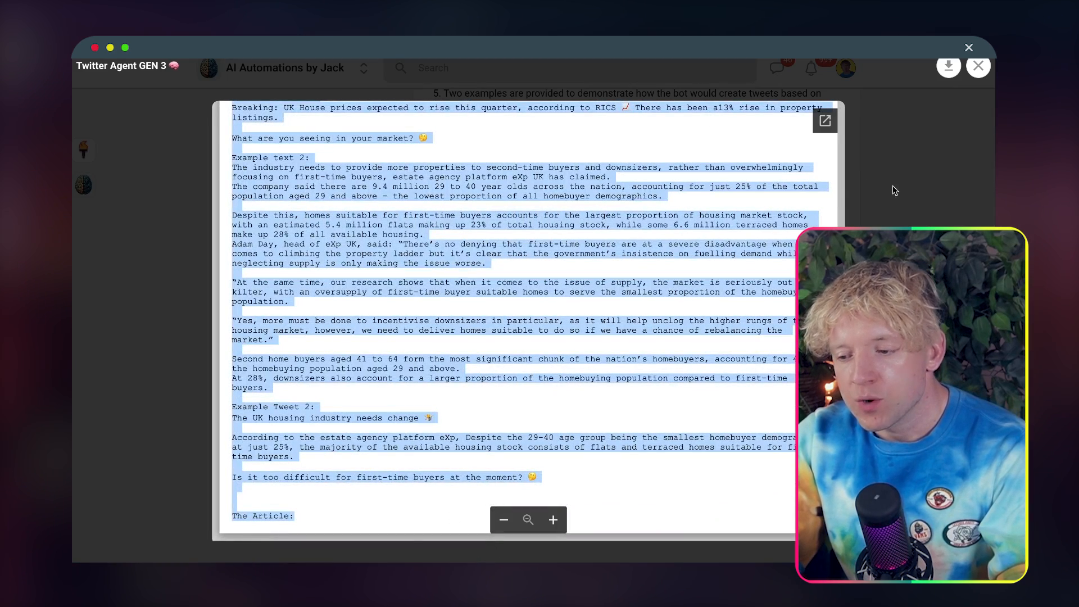
{"action": "key", "text": "Escape"}
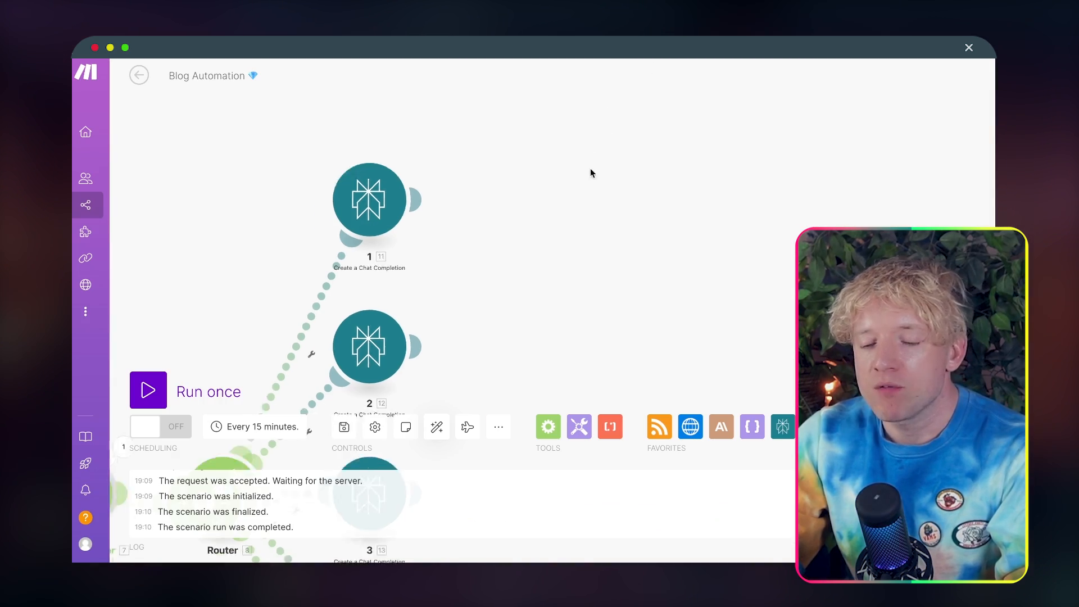
Step: Back in Make, add an OpenAI Create a Completion (GPT-3, GPT-3.5, GPT-4) module after Perplexity module 1
{"action": "left_click_drag", "start_coordinate": [590, 169], "coordinate": [604, 165]}
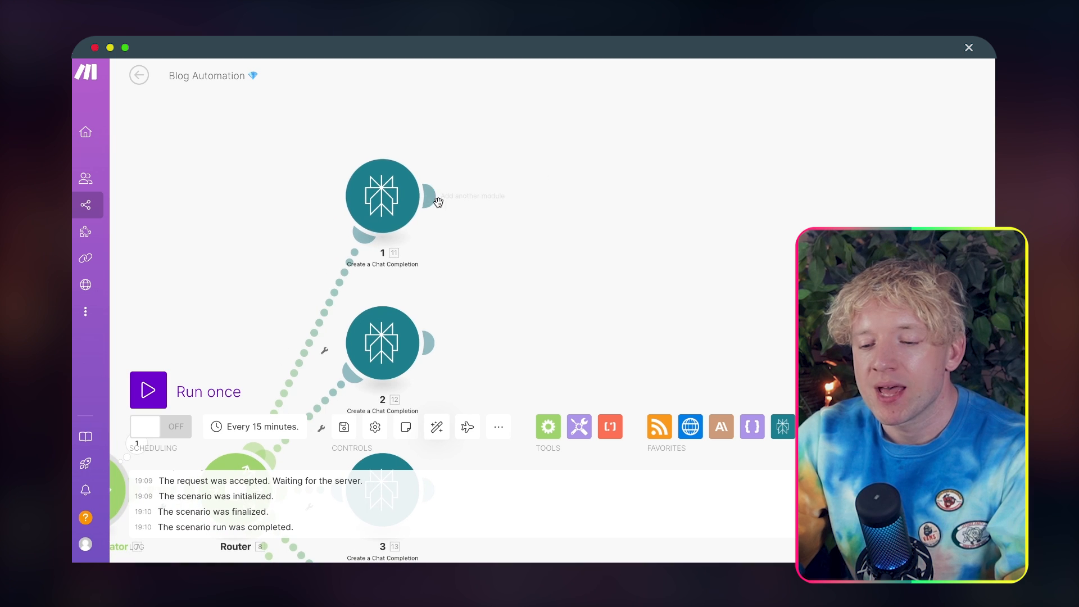
{"action": "left_click", "coordinate": [430, 197]}
{"action": "left_click", "coordinate": [707, 288]}
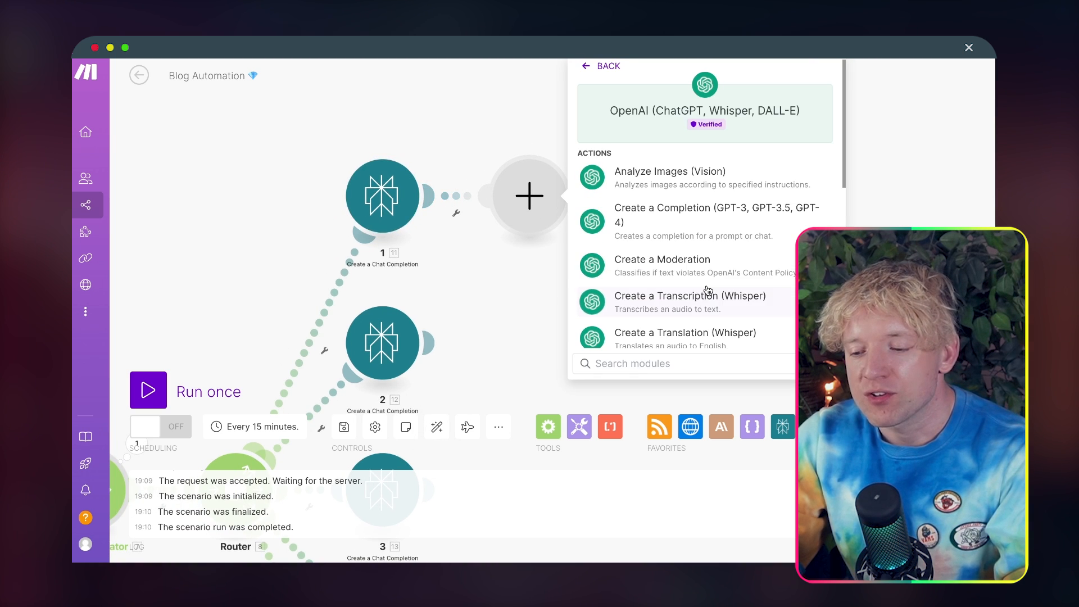
{"action": "type", "text": "create"}
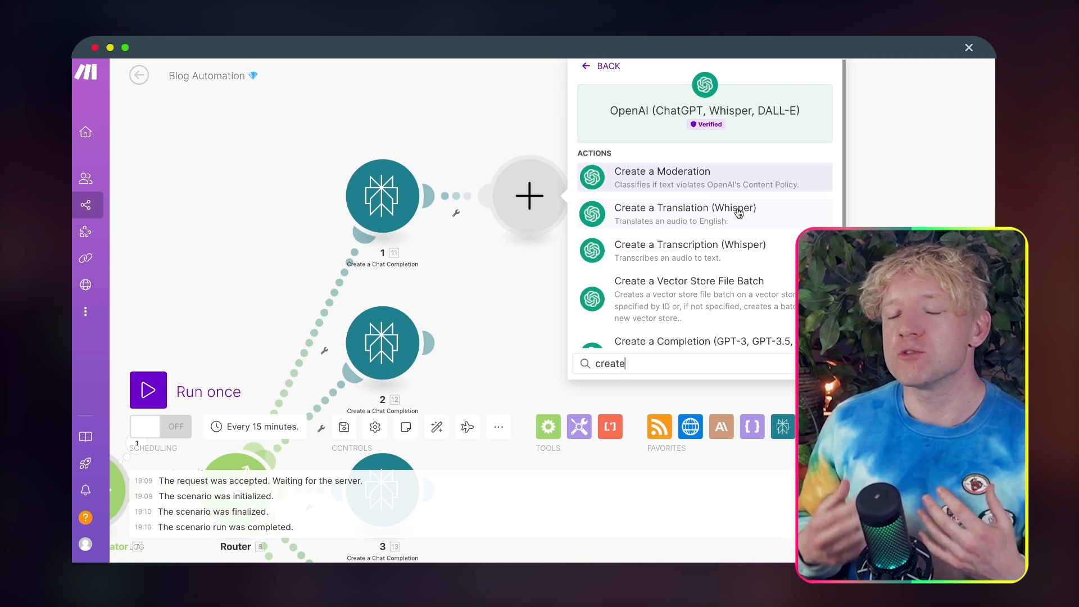
{"action": "scroll", "coordinate": [708, 264], "scroll_direction": "down", "scroll_amount": 1}
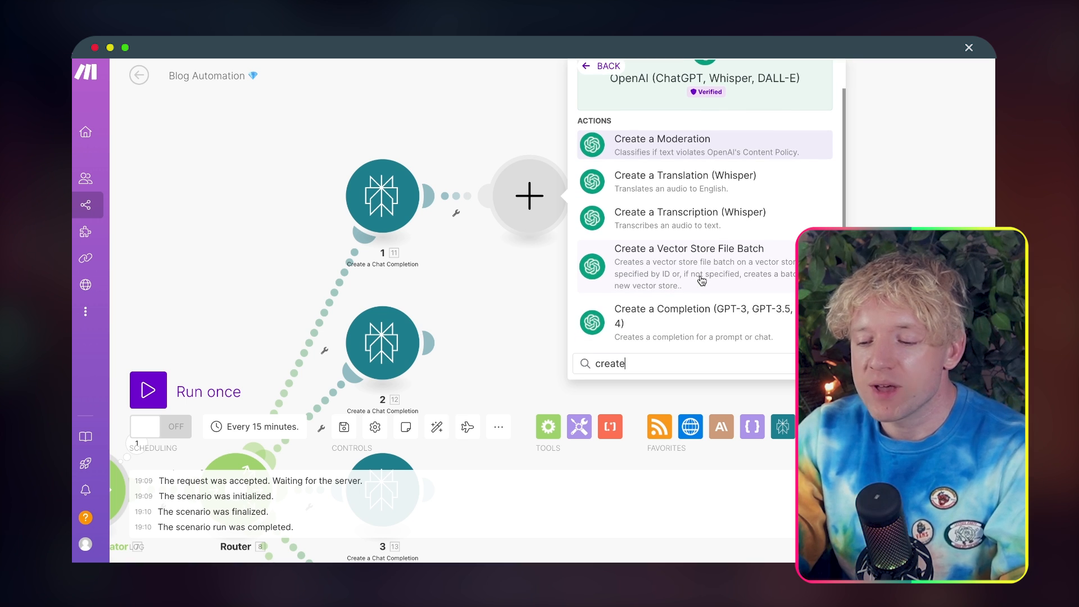
{"action": "type", "text": "com"}
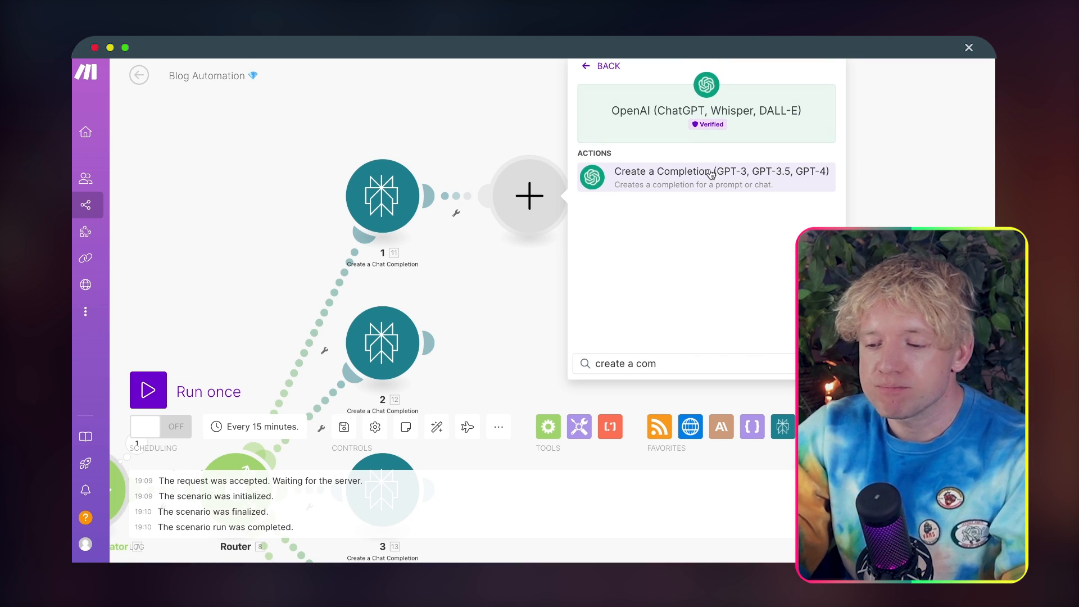
{"action": "left_click", "coordinate": [681, 174]}
Step: Set the OpenAI module's model to gpt-4o (system)
{"action": "left_click", "coordinate": [686, 284]}
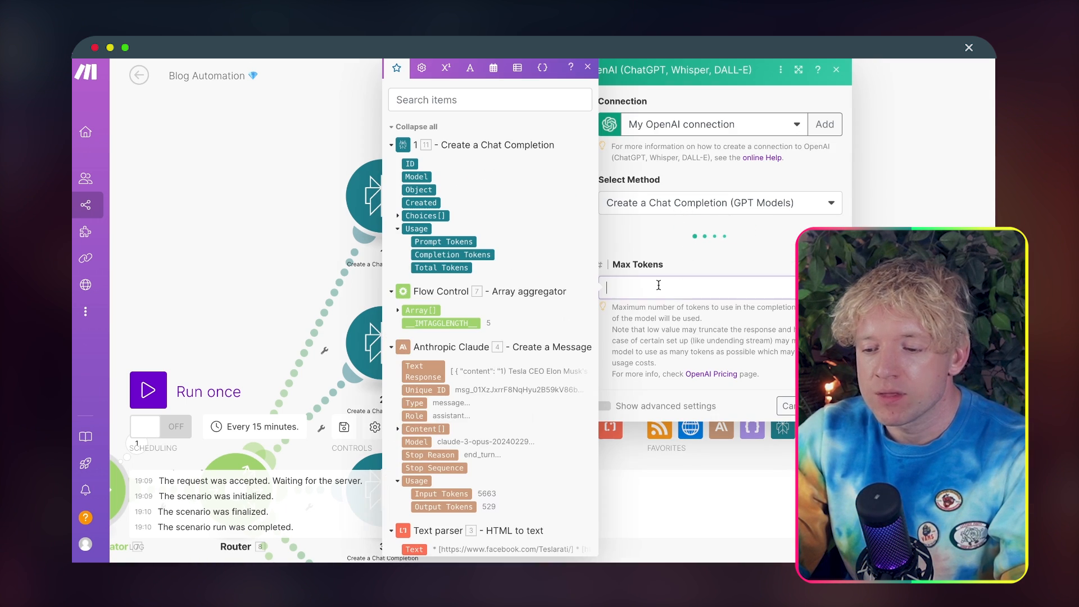
{"action": "left_click", "coordinate": [707, 256]}
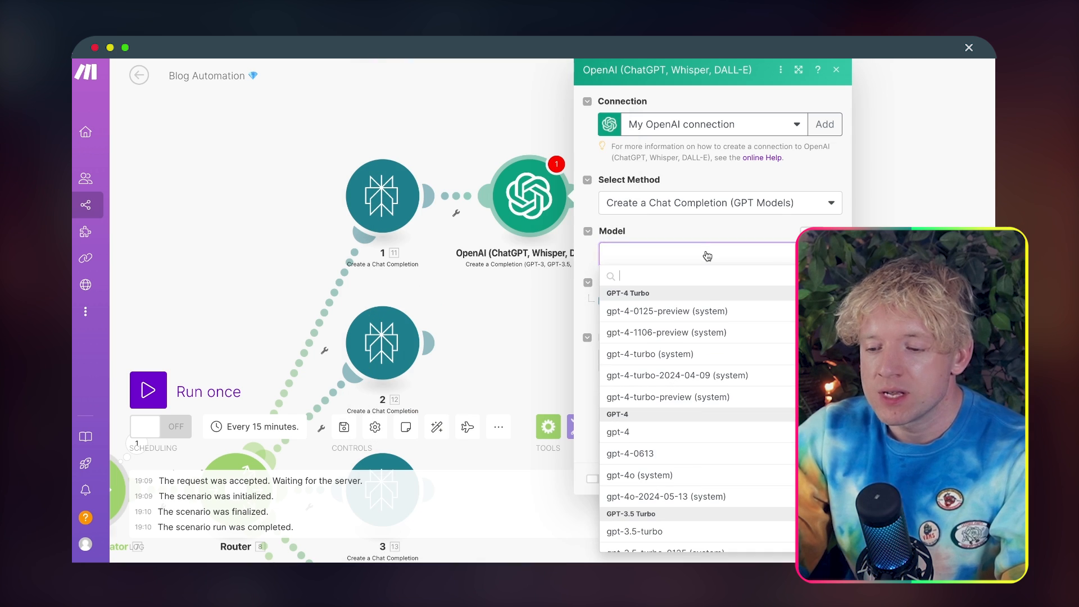
{"action": "left_click", "coordinate": [687, 474]}
Step: Add a first message to the OpenAI chat completion and set its role to User
{"action": "left_click", "coordinate": [634, 301]}
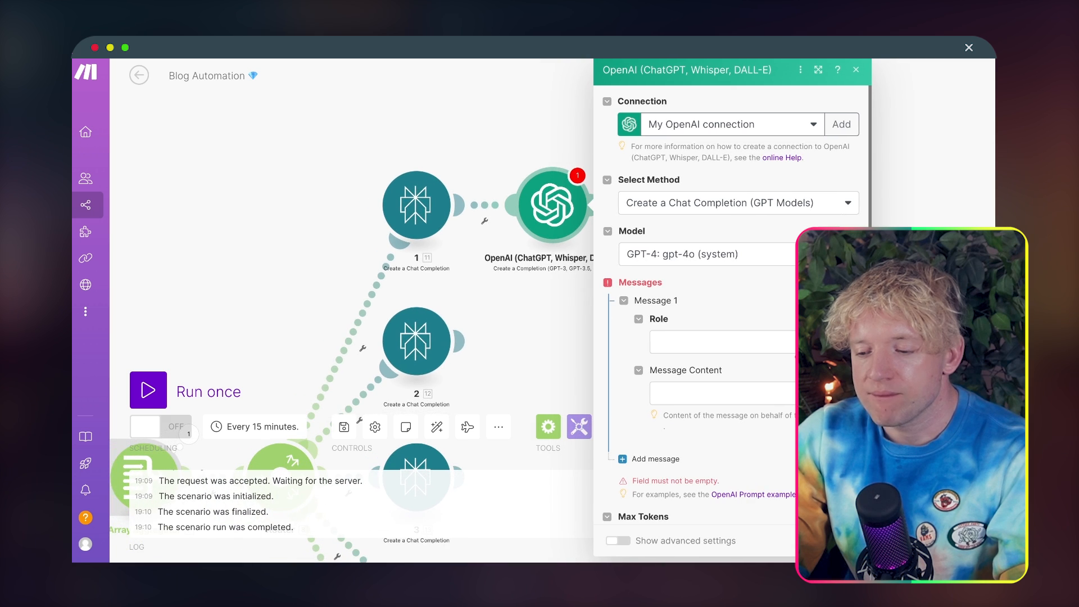
{"action": "left_click", "coordinate": [792, 348]}
{"action": "left_click", "coordinate": [738, 394]}
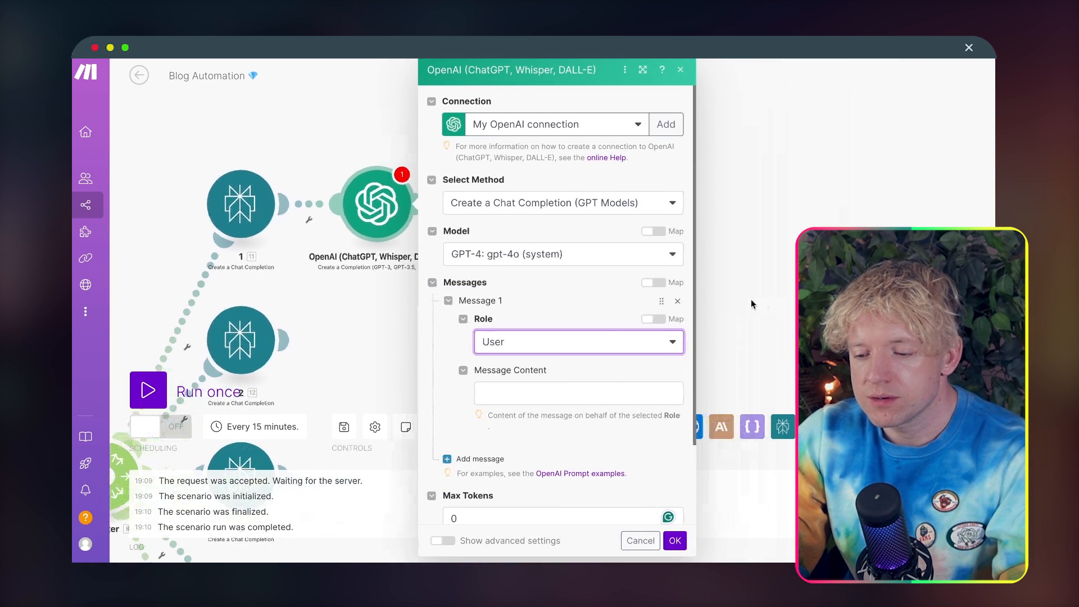
Step: Insert Perplexity module 1's Choices message content into the OpenAI message content
{"action": "left_click", "coordinate": [535, 391]}
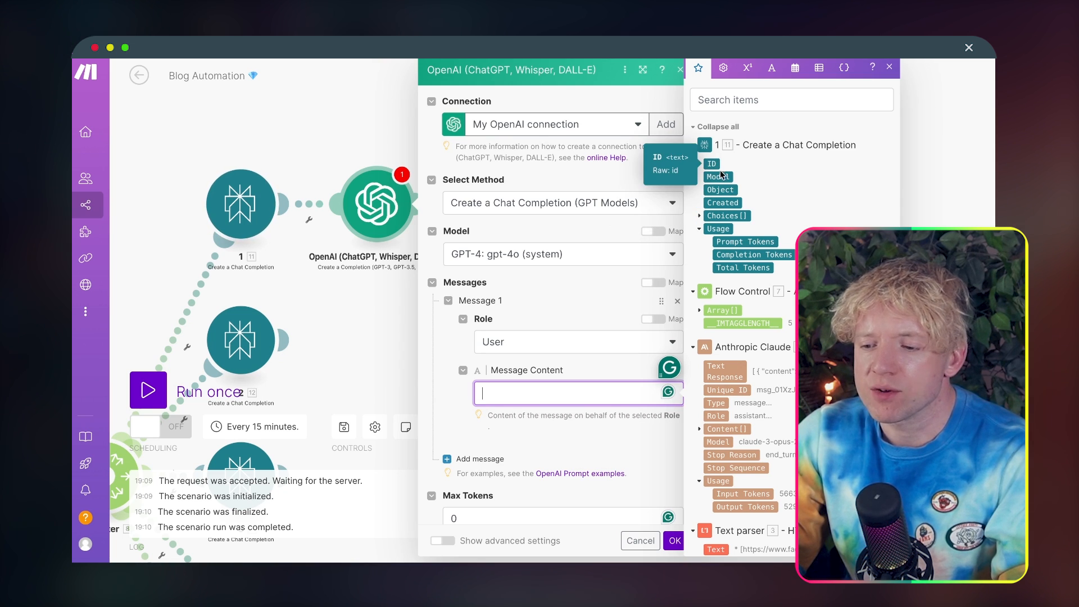
{"action": "left_click", "coordinate": [700, 217]}
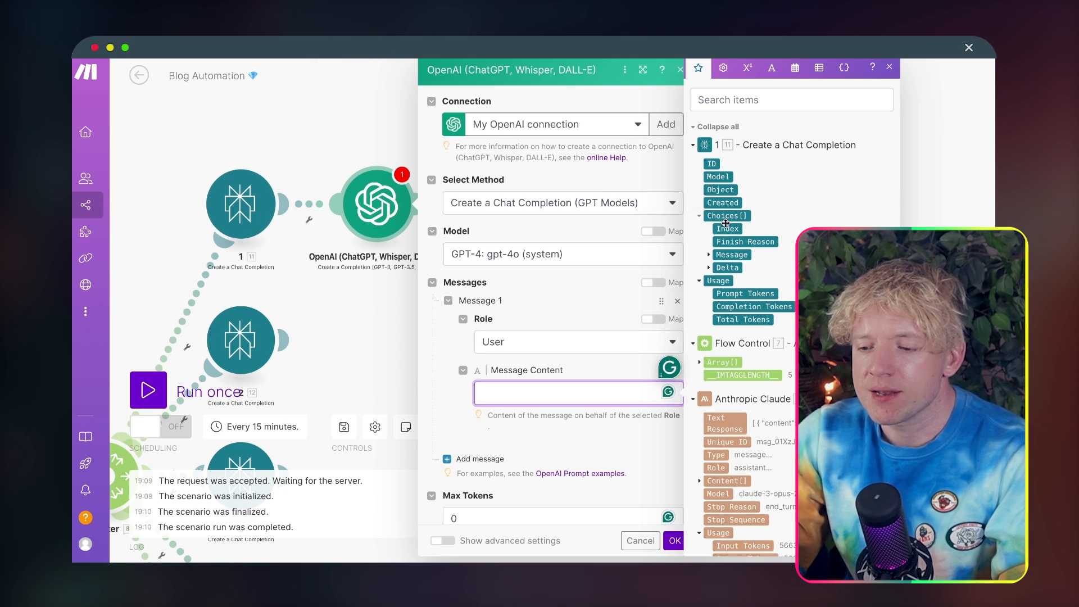
{"action": "left_click", "coordinate": [709, 256]}
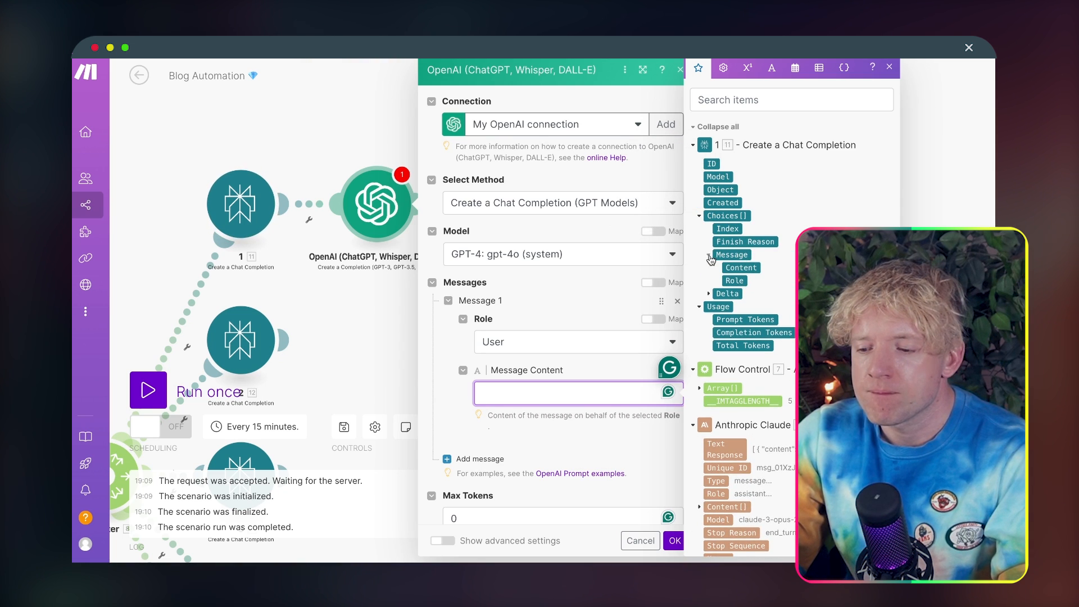
{"action": "left_click", "coordinate": [744, 268]}
{"action": "key", "text": "Left"}
{"action": "key", "text": "Left"}
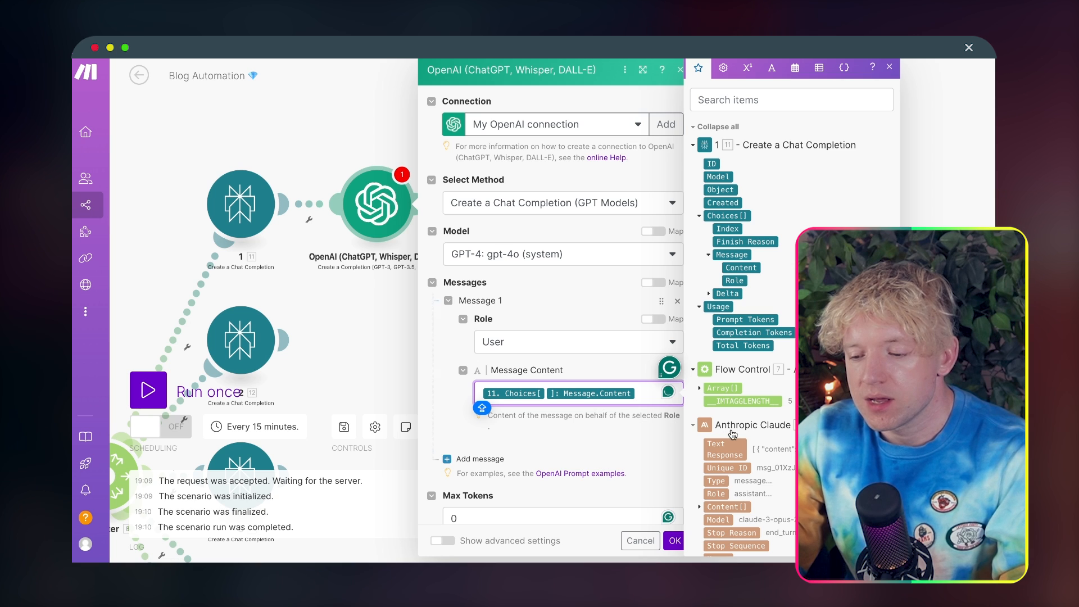
Step: Copy the array item 1 content mapping from Perplexity module 1's prompt and paste it before the Choices mapping in the OpenAI message
{"action": "left_click", "coordinate": [254, 209]}
{"action": "left_click", "coordinate": [435, 338]}
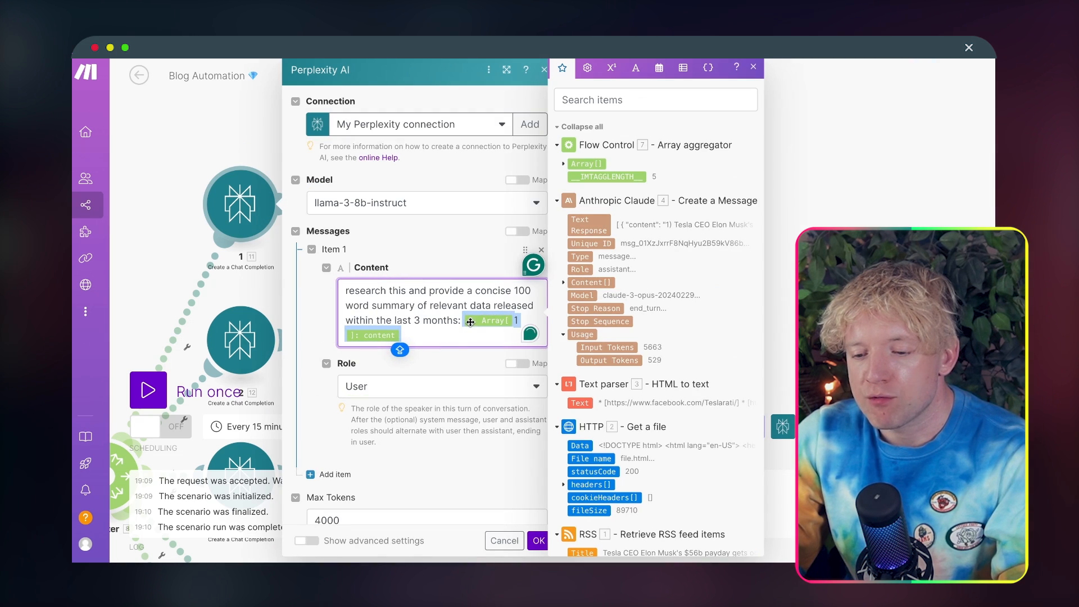
{"action": "left_click", "coordinate": [538, 540]}
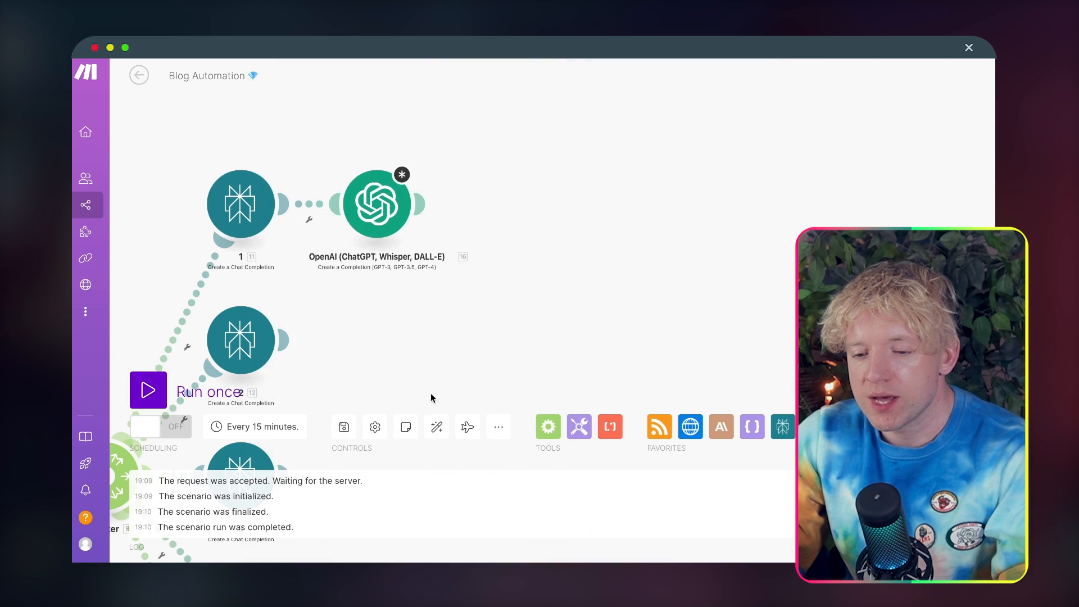
{"action": "left_click", "coordinate": [376, 203]}
{"action": "left_click_drag", "start_coordinate": [637, 395], "coordinate": [459, 397]}
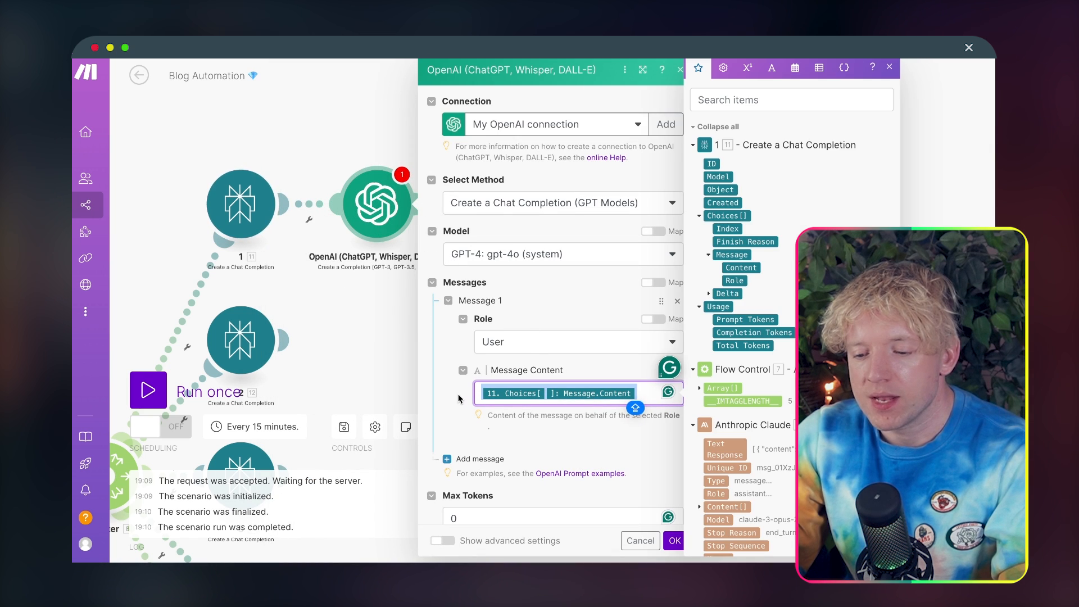
{"action": "key", "text": "Left"}
{"action": "type", "text": "7. Array[1]: content"}
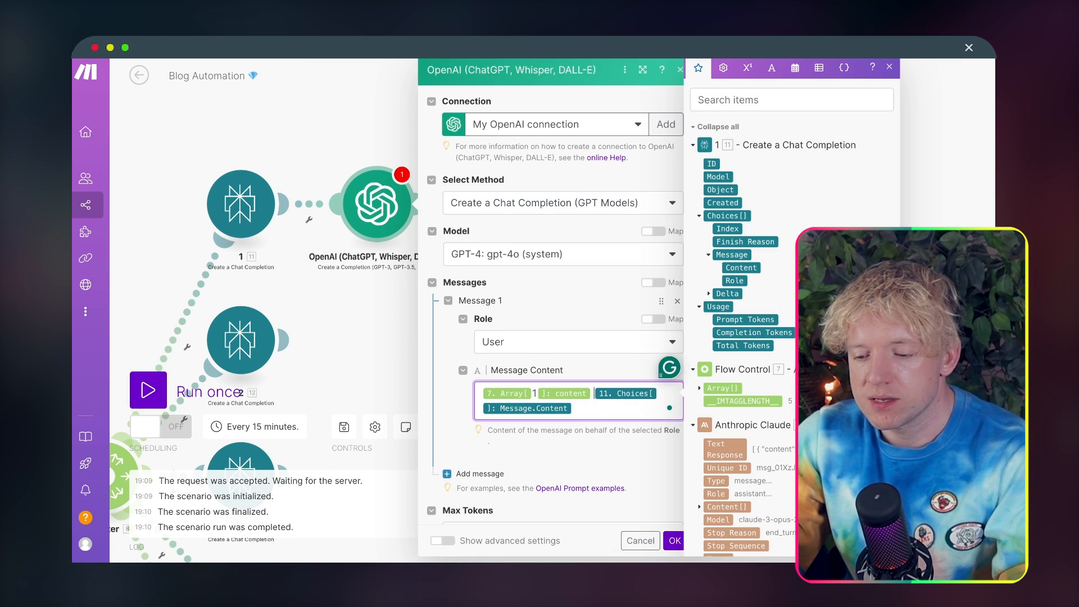
{"action": "key", "text": "Return"}
{"action": "type", "text": "SUP"}
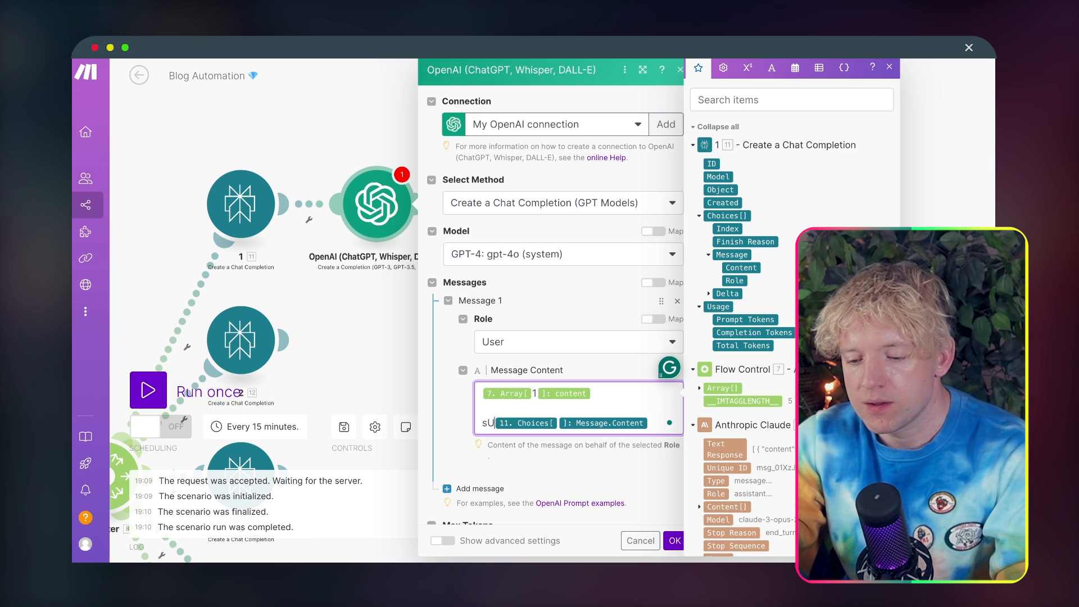
{"action": "key", "text": "BackSpace"}
{"action": "key", "text": "BackSpace"}
{"action": "key", "text": "BackSpace"}
{"action": "type", "text": "S"}
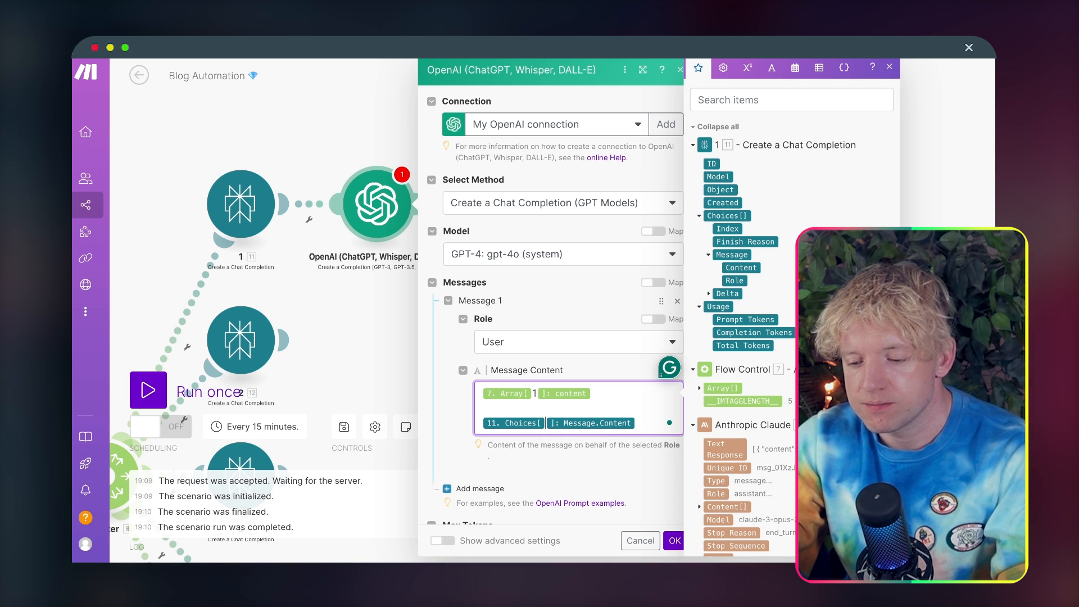
{"action": "type", "text": "S"}
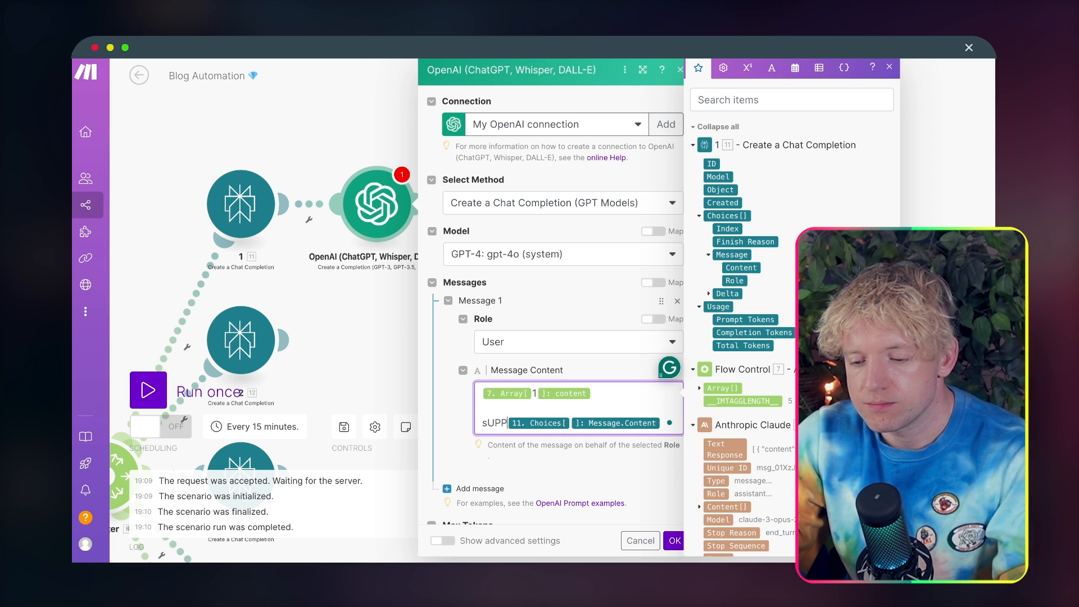
{"action": "type", "text": "UPP"}
{"action": "key", "text": "BackSpace"}
{"action": "key", "text": "BackSpace"}
{"action": "key", "text": "BackSpace"}
{"action": "key", "text": "BackSpace"}
{"action": "key", "text": "BackSpace"}
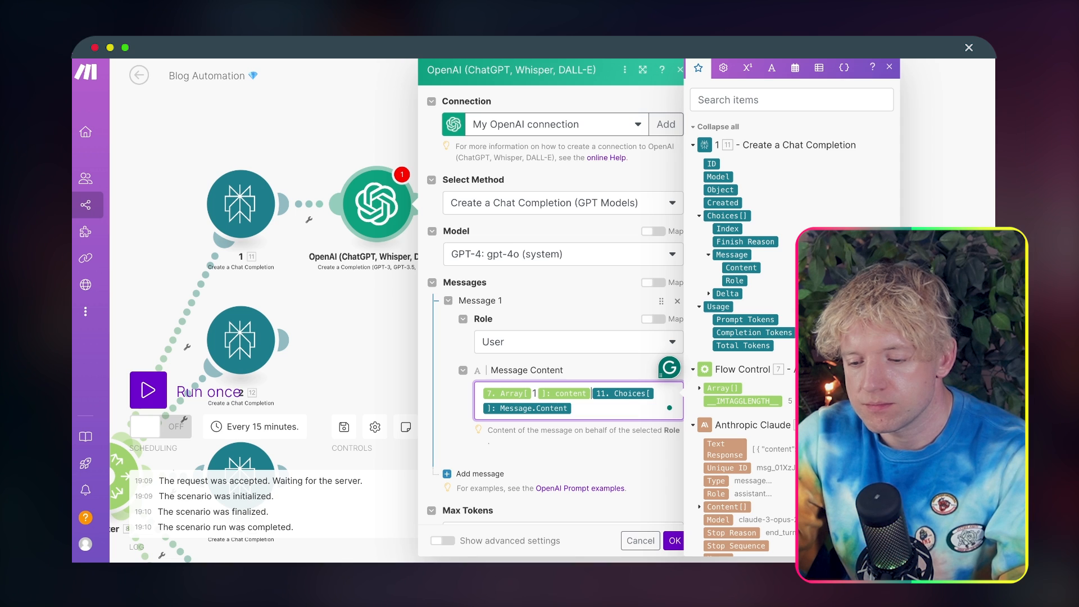
{"action": "key", "text": "BackSpace"}
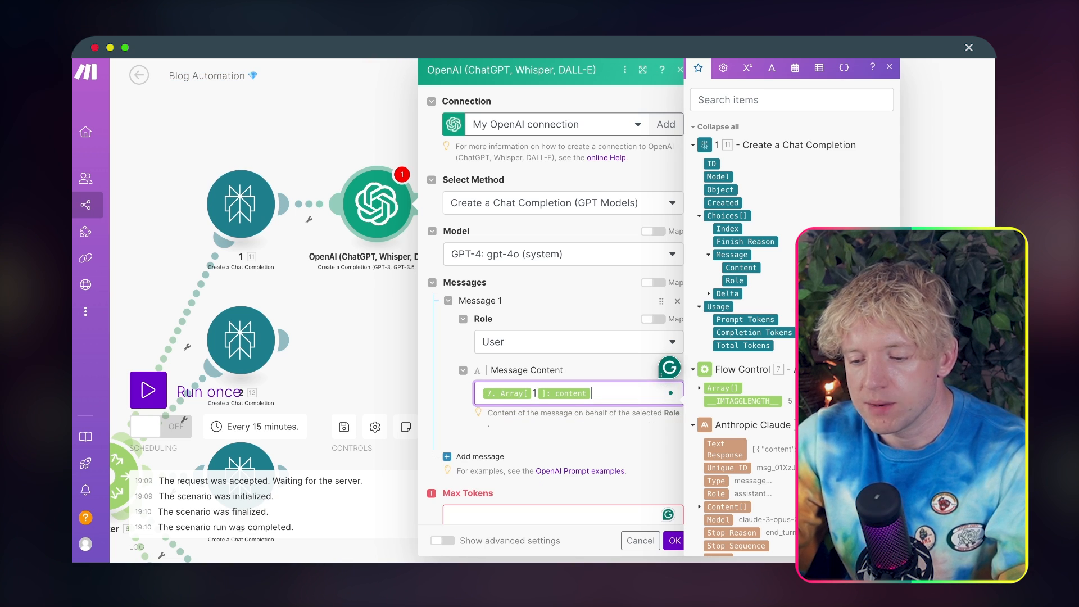
Step: Review the research prompt in Perplexity module 1
{"action": "left_click", "coordinate": [242, 206]}
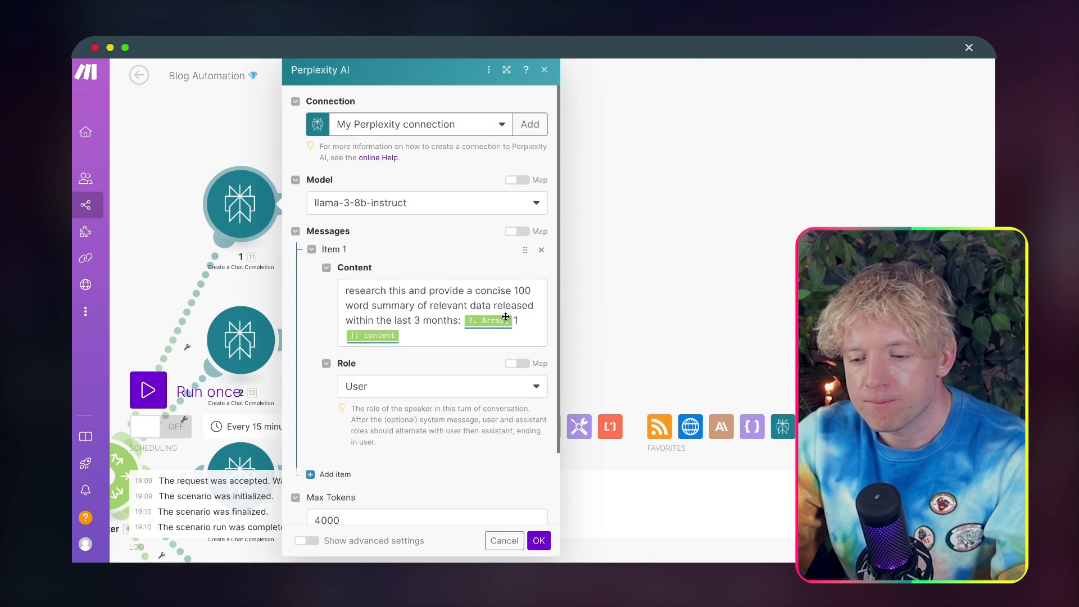
{"action": "left_click", "coordinate": [500, 337]}
{"action": "key", "text": "super+a"}
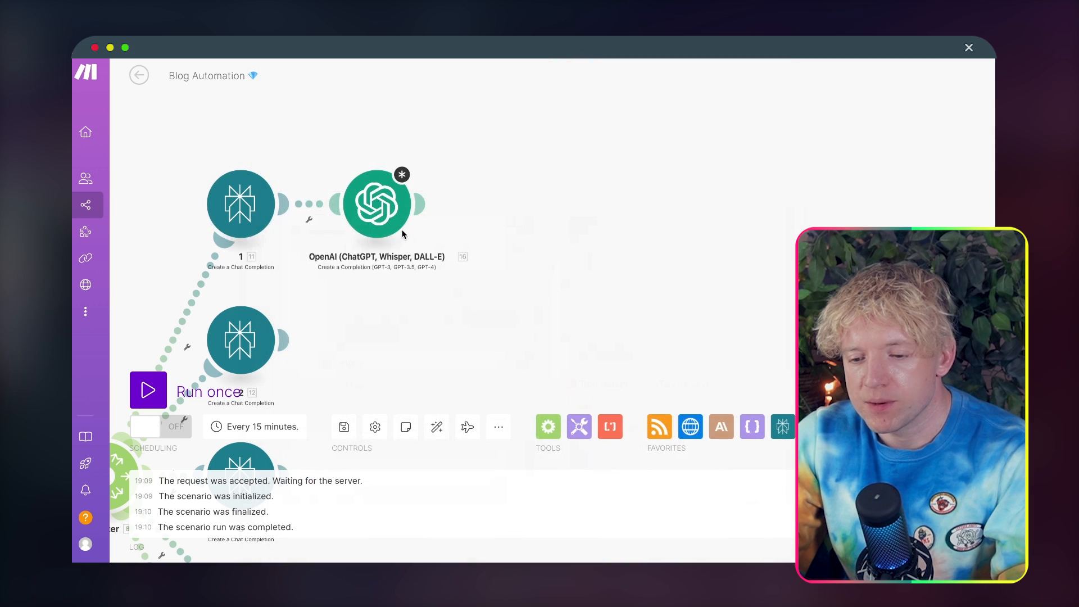
Step: In the OpenAI message, add Perplexity module 1's Choices message content after the array item 1 content mapping
{"action": "left_click", "coordinate": [379, 211]}
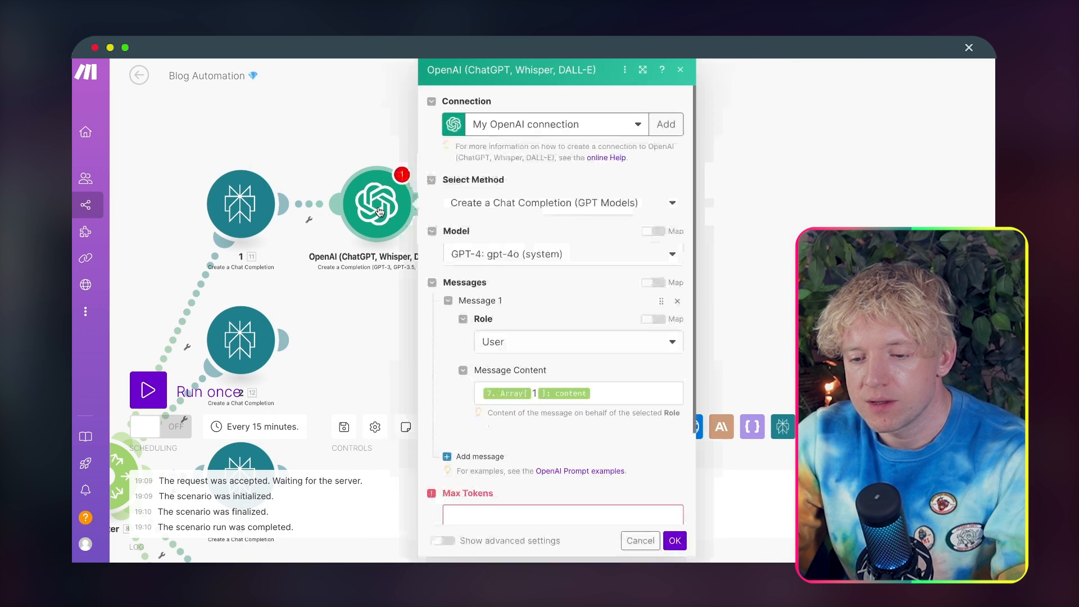
{"action": "left_click", "coordinate": [624, 400]}
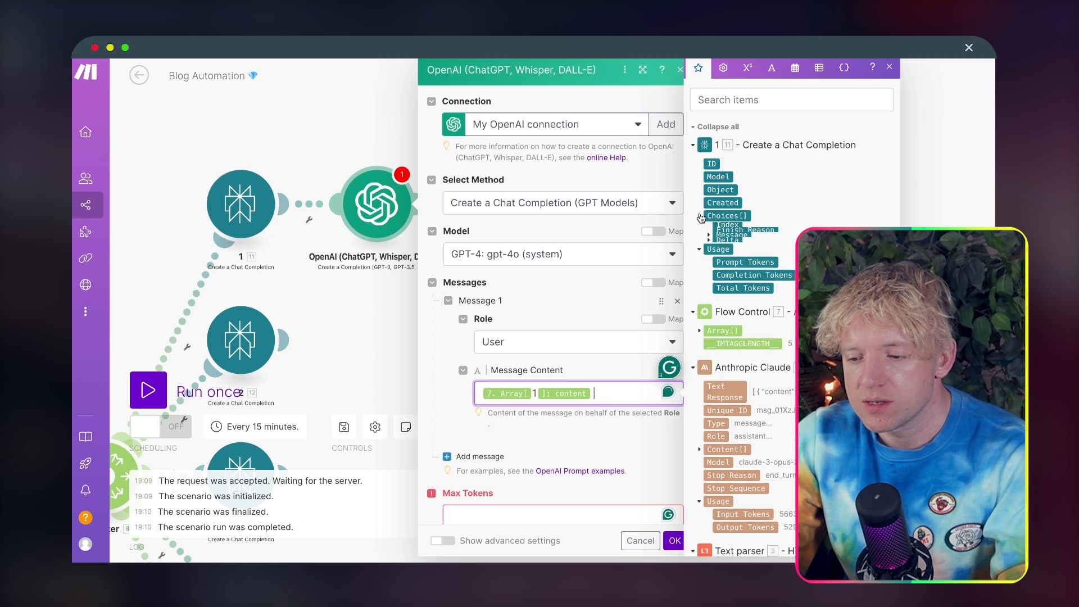
{"action": "left_click", "coordinate": [708, 255]}
{"action": "left_click", "coordinate": [708, 256]}
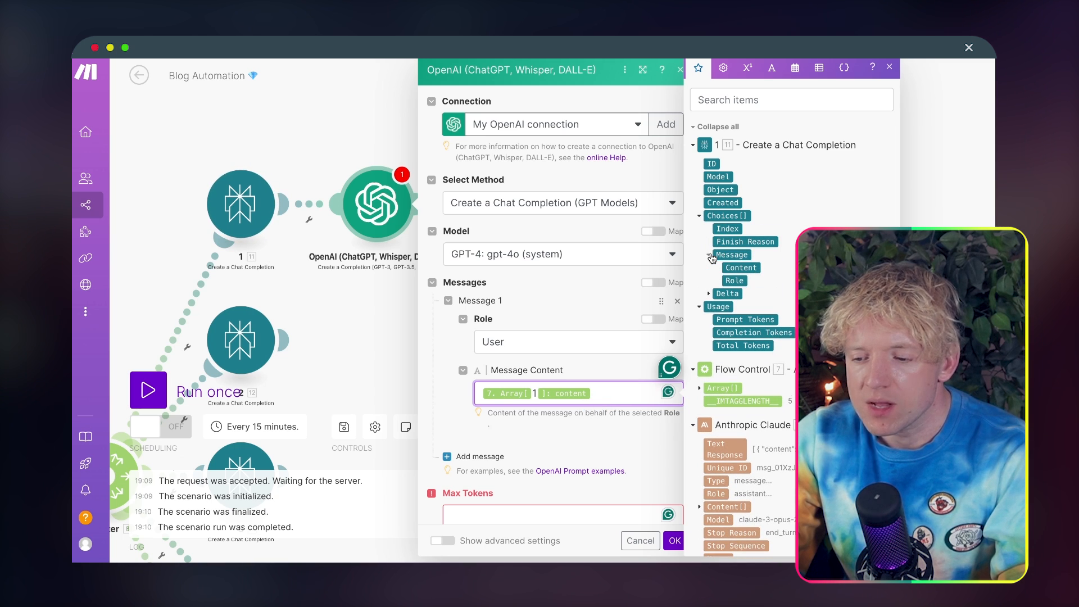
{"action": "left_click", "coordinate": [740, 263]}
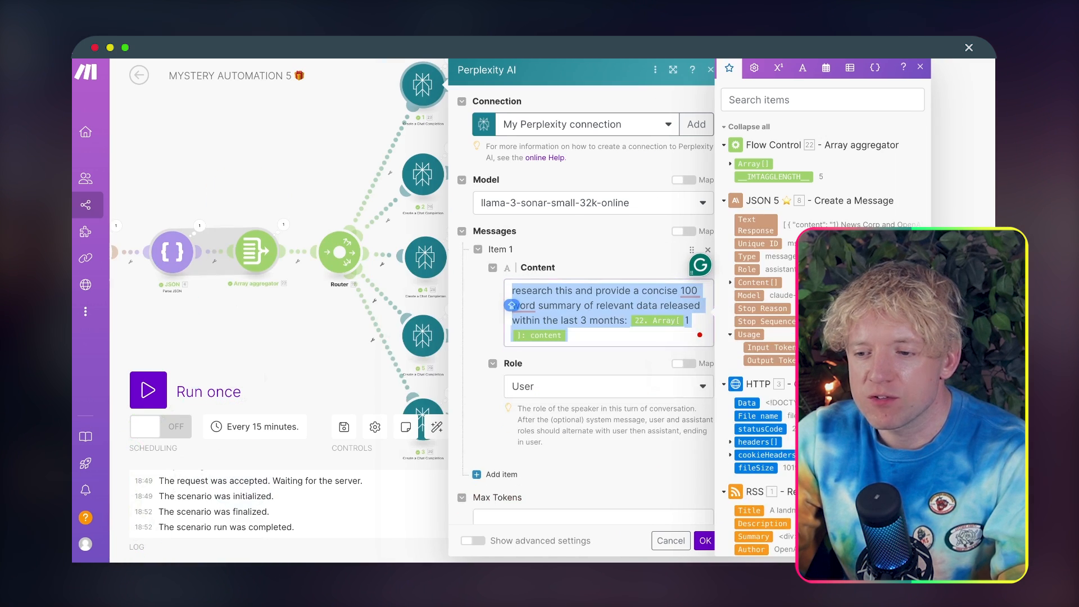
Step: Using the Tweet module in MYSTERY AUTOMATION 5 as reference, put Blog Automation's Perplexity mapping on its own line labelled "Supporting research:"
{"action": "left_click", "coordinate": [338, 120]}
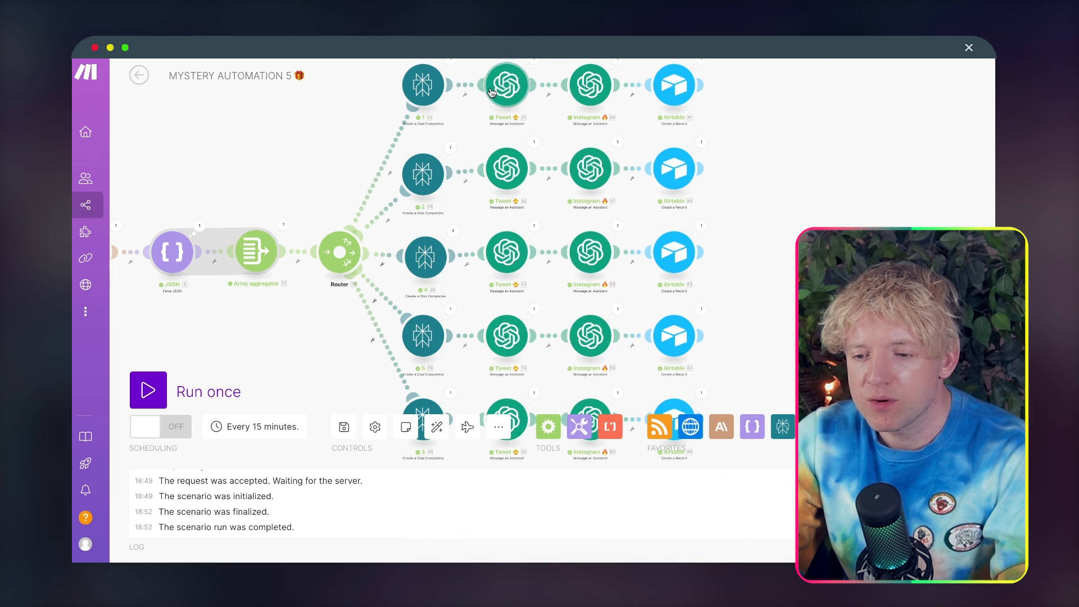
{"action": "left_click", "coordinate": [491, 92]}
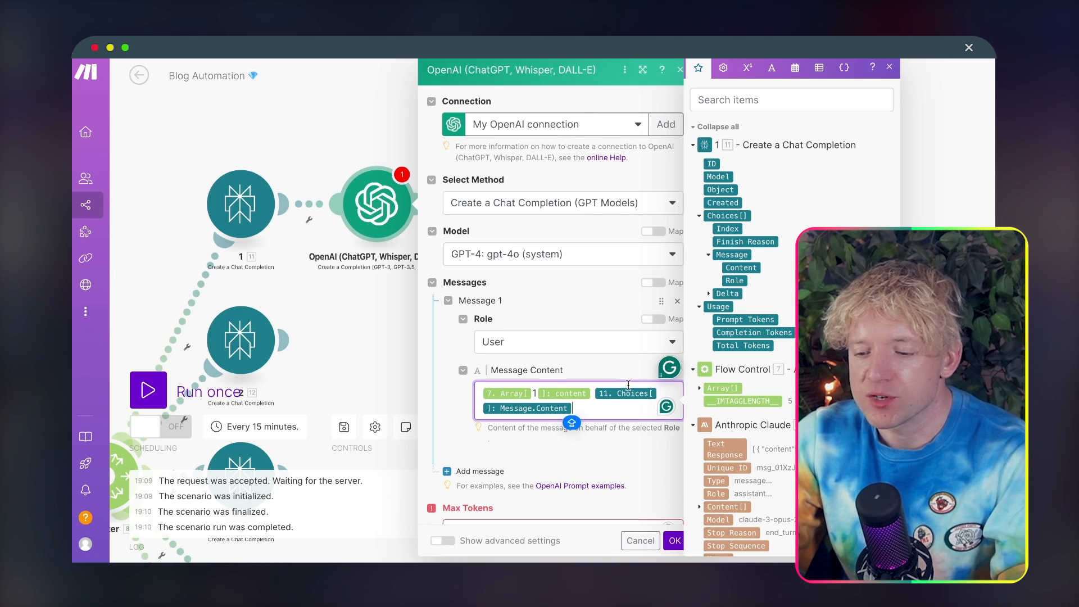
{"action": "left_click", "coordinate": [595, 395]}
{"action": "key", "text": "Return"}
{"action": "key", "text": "Return"}
{"action": "type", "text": "sUPP"}
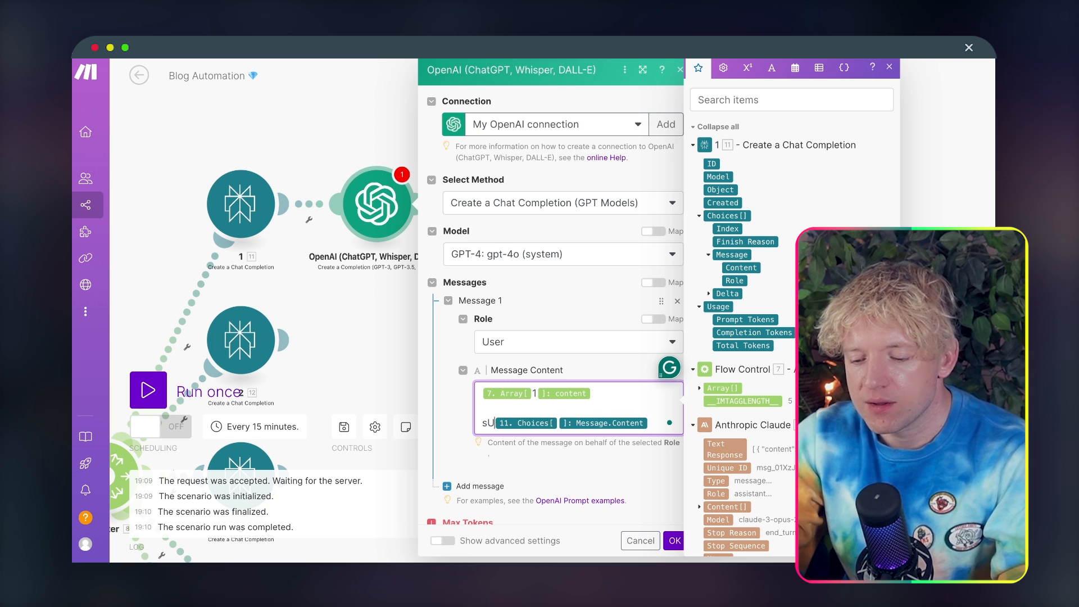
{"action": "key", "text": "BackSpace"}
{"action": "key", "text": "BackSpace"}
{"action": "key", "text": "BackSpace"}
{"action": "key", "text": "BackSpace"}
{"action": "type", "text": "Su"}
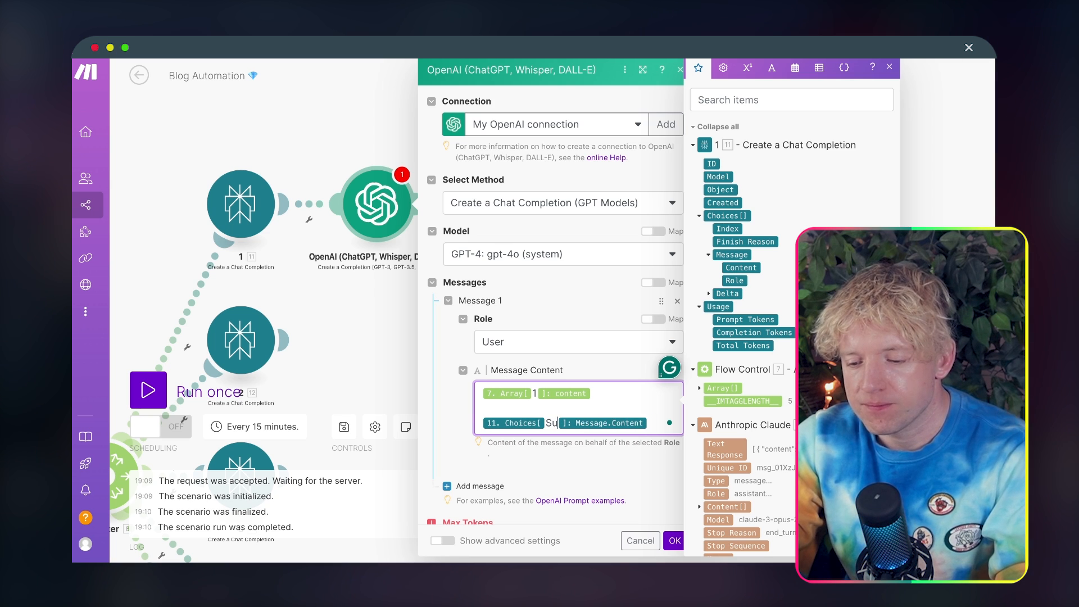
{"action": "key", "text": "BackSpace"}
{"action": "key", "text": "BackSpace"}
{"action": "type", "text": "Supportin"}
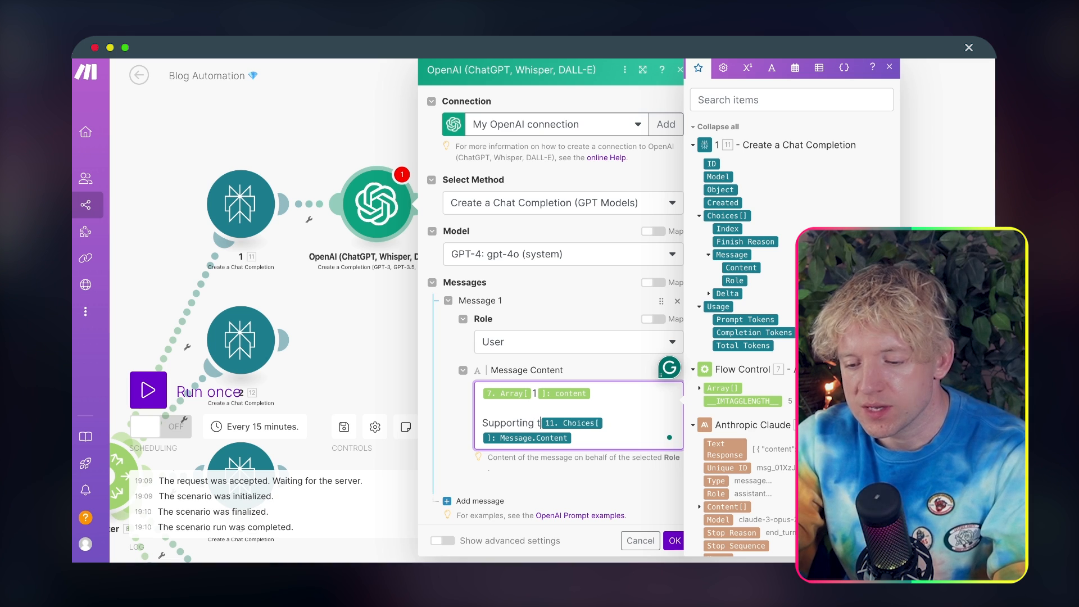
{"action": "type", "text": "g research:"}
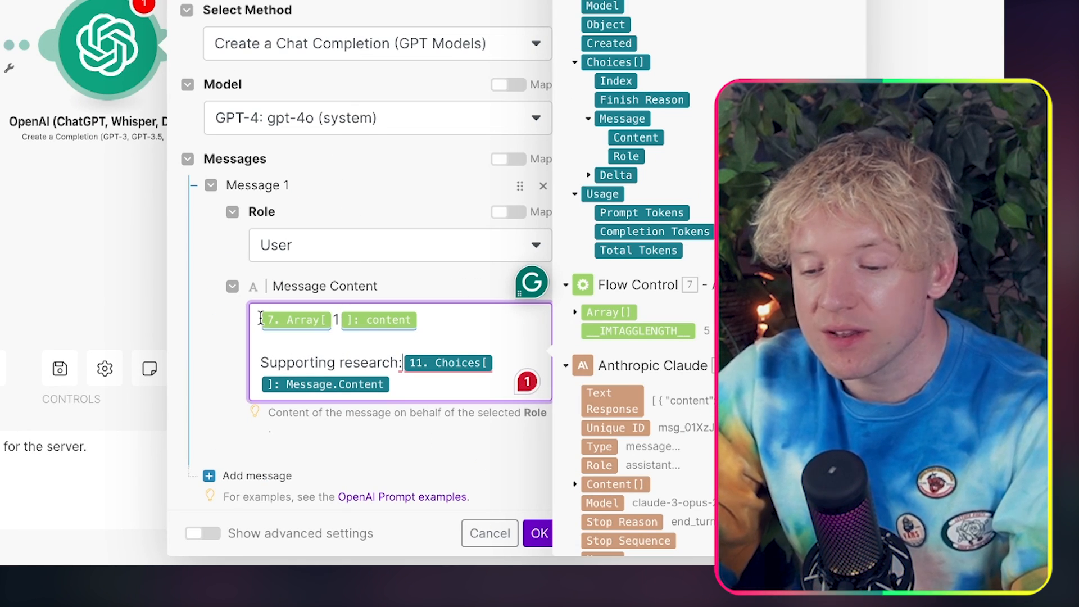
Step: Add three blank lines above the array content mapping in the OpenAI message
{"action": "left_click", "coordinate": [261, 324]}
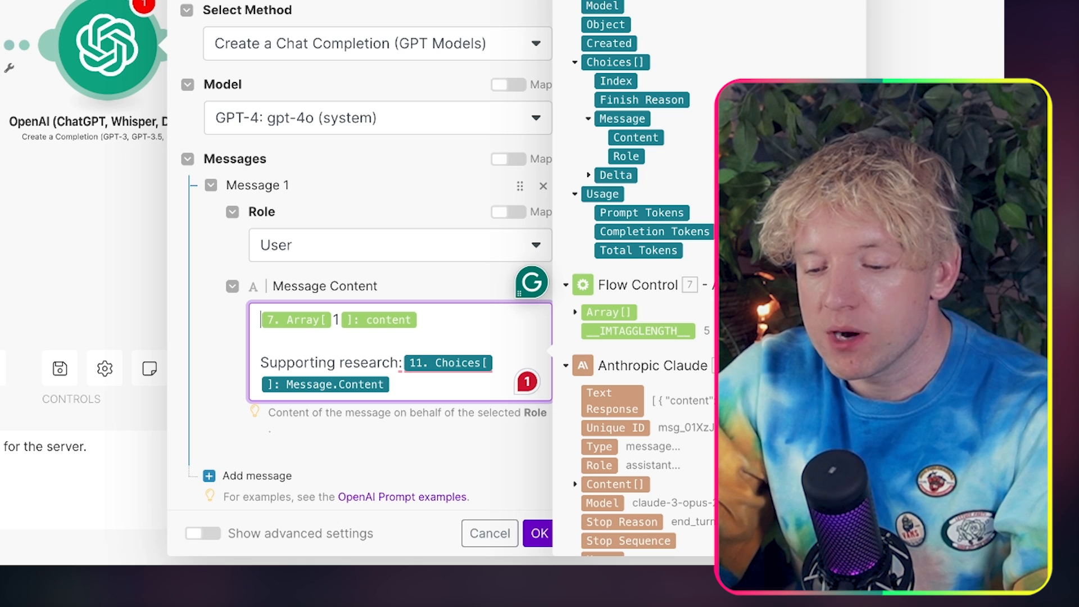
{"action": "key", "text": "Return"}
{"action": "key", "text": "Return"}
{"action": "key", "text": "Return"}
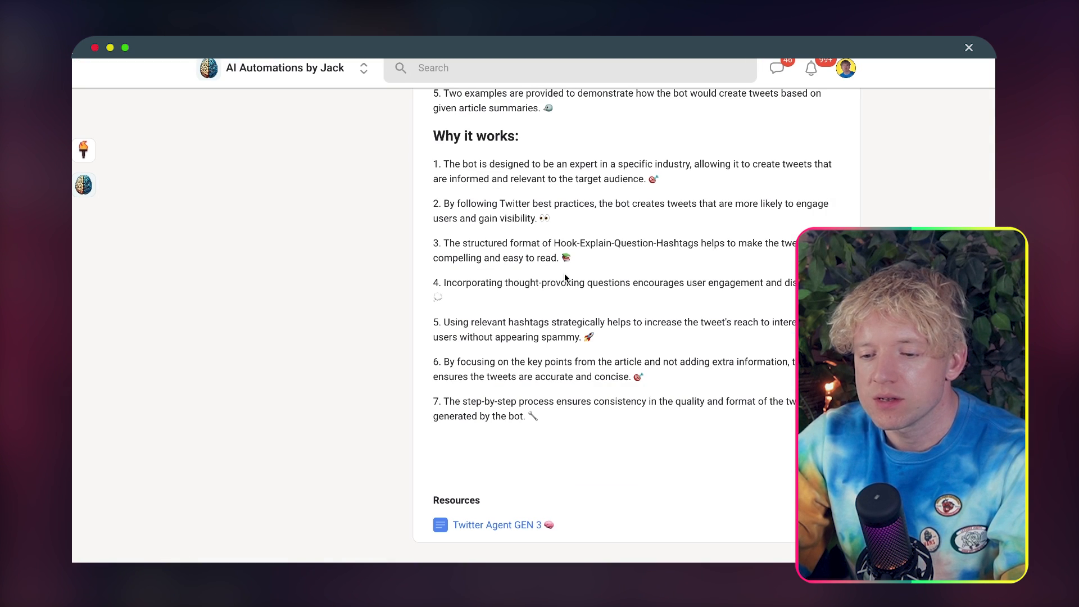
Step: Reopen the Twitter Agent GEN 3 resource and copy its full prompt text
{"action": "left_click", "coordinate": [511, 523]}
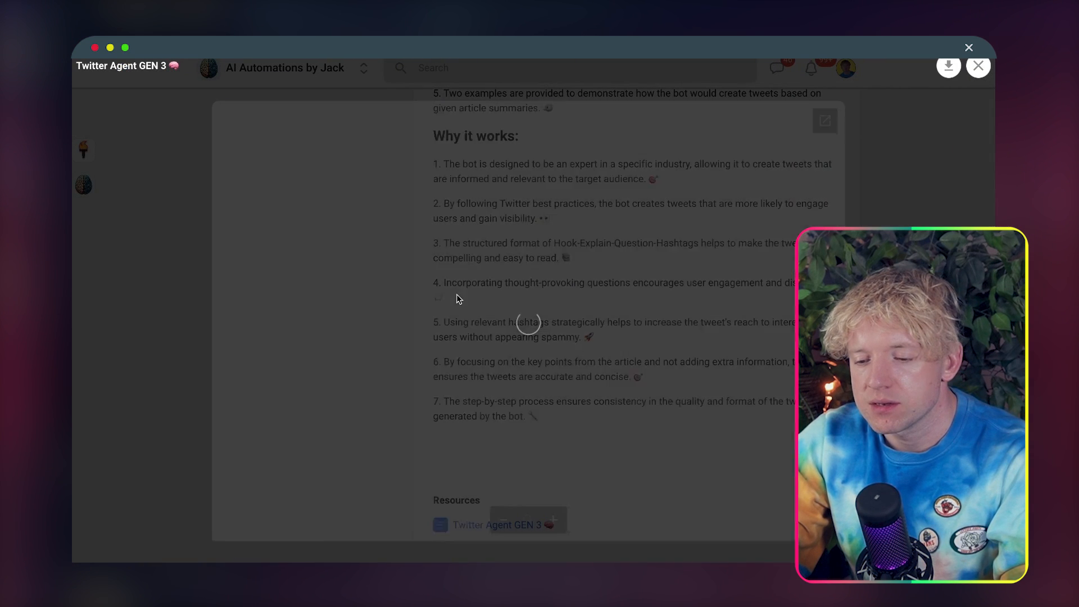
{"action": "scroll", "coordinate": [315, 270], "scroll_direction": "down", "scroll_amount": 15}
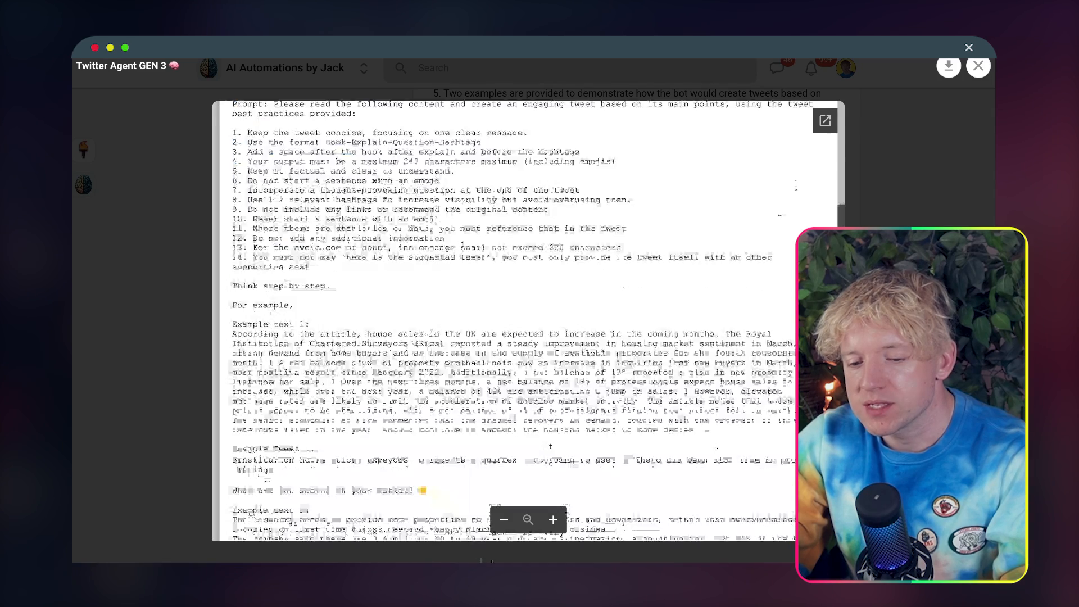
{"action": "key", "text": "ctrl+a"}
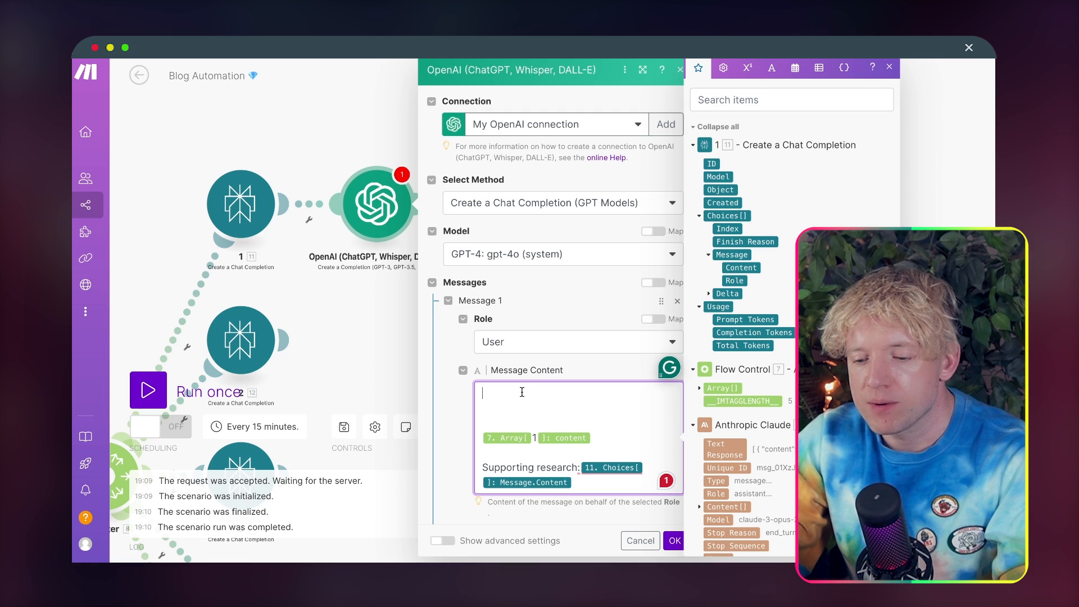
Step: Paste the Twitter agent prompt above the mappings, move the array content onto the "The Article:" line, and try to save the OpenAI module
{"action": "key", "text": "super+v"}
{"action": "key", "text": "BackSpace"}
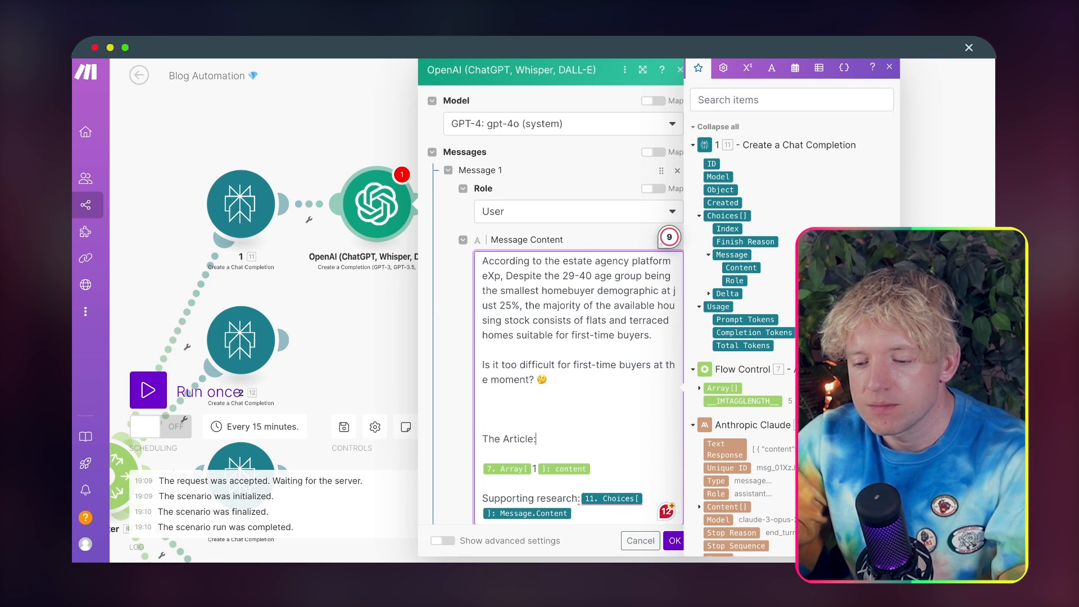
{"action": "key", "text": "BackSpace"}
{"action": "key", "text": "BackSpace"}
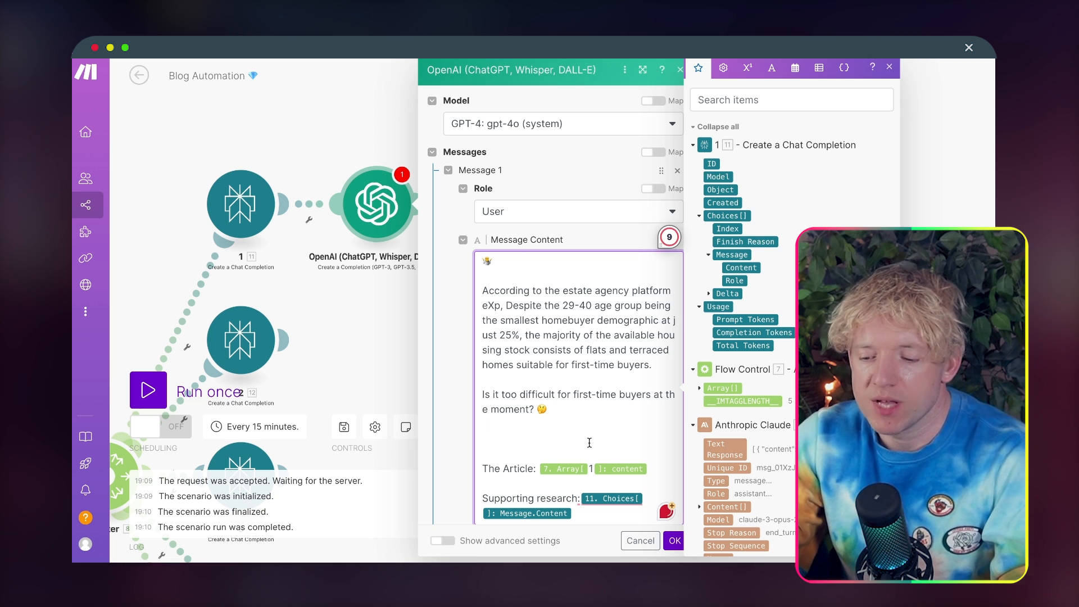
{"action": "scroll", "coordinate": [589, 443], "scroll_direction": "up", "scroll_amount": 15}
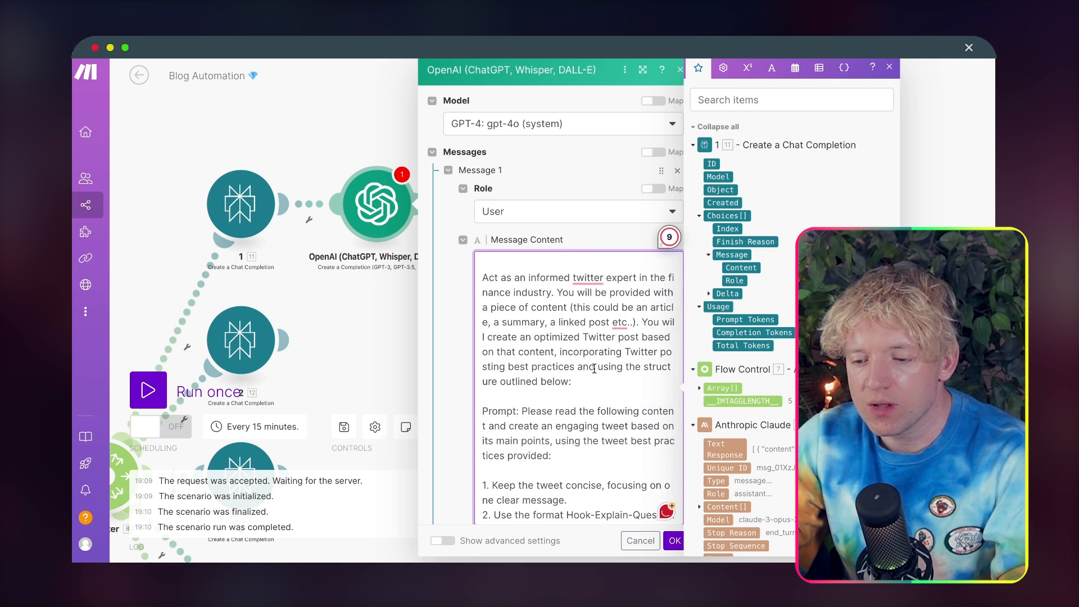
{"action": "left_click", "coordinate": [674, 541]}
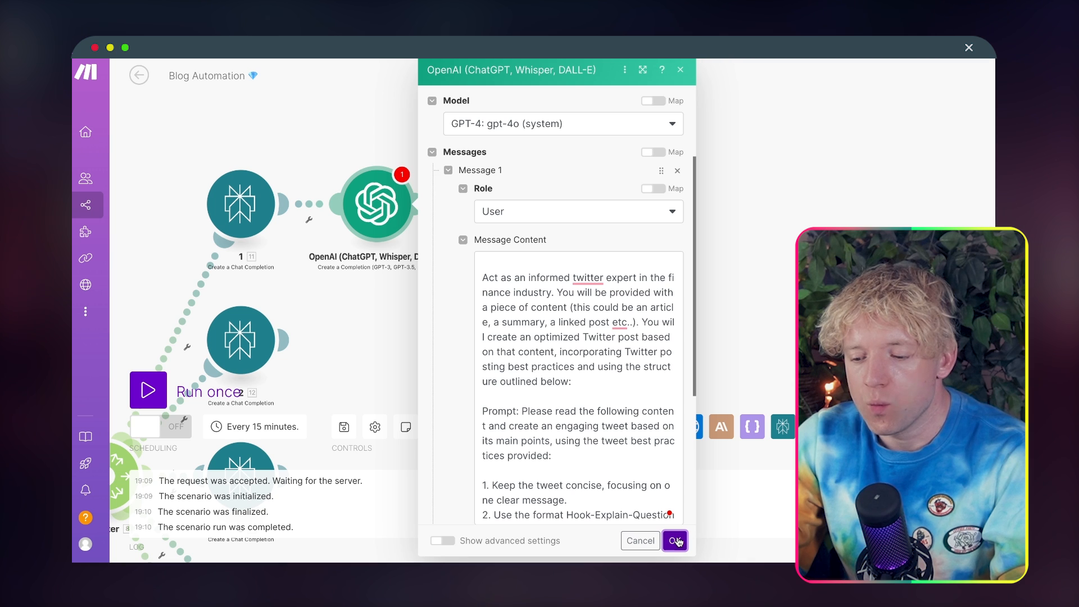
{"action": "scroll", "coordinate": [586, 332], "scroll_direction": "down", "scroll_amount": 15}
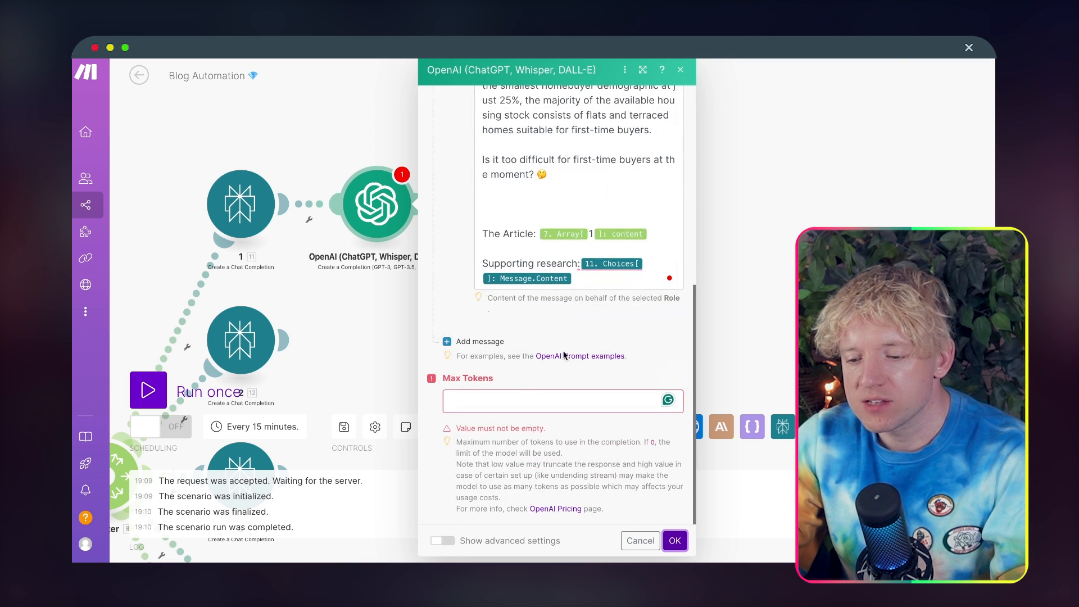
Step: Save the OpenAI module with Max Tokens set to 0, and rename it "Tweets" followed by a yellow chick emoji
{"action": "left_click", "coordinate": [511, 398]}
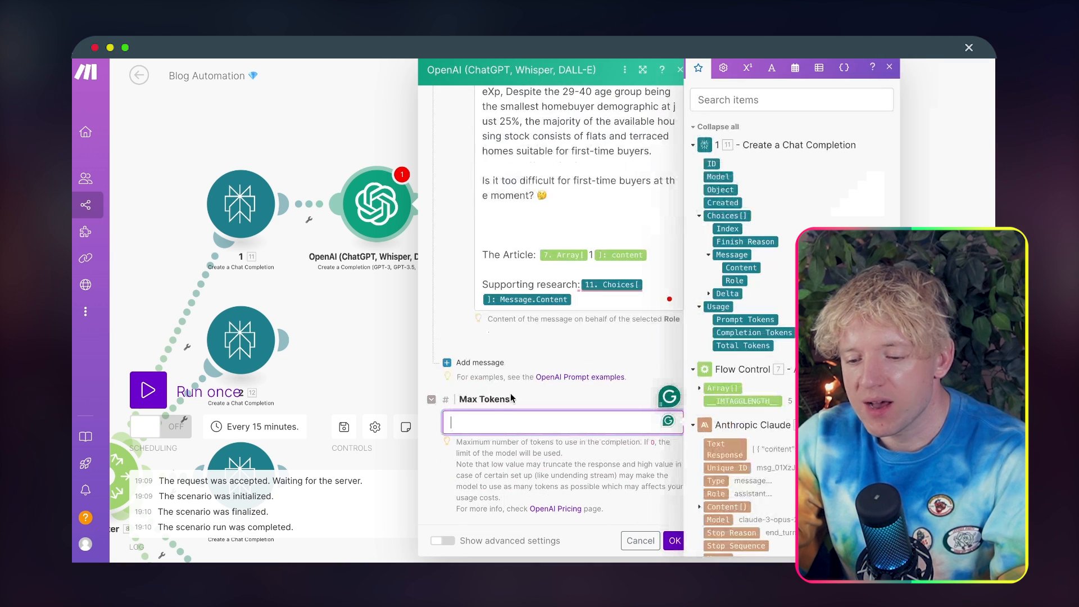
{"action": "left_click", "coordinate": [673, 540]}
{"action": "right_click", "coordinate": [368, 194]}
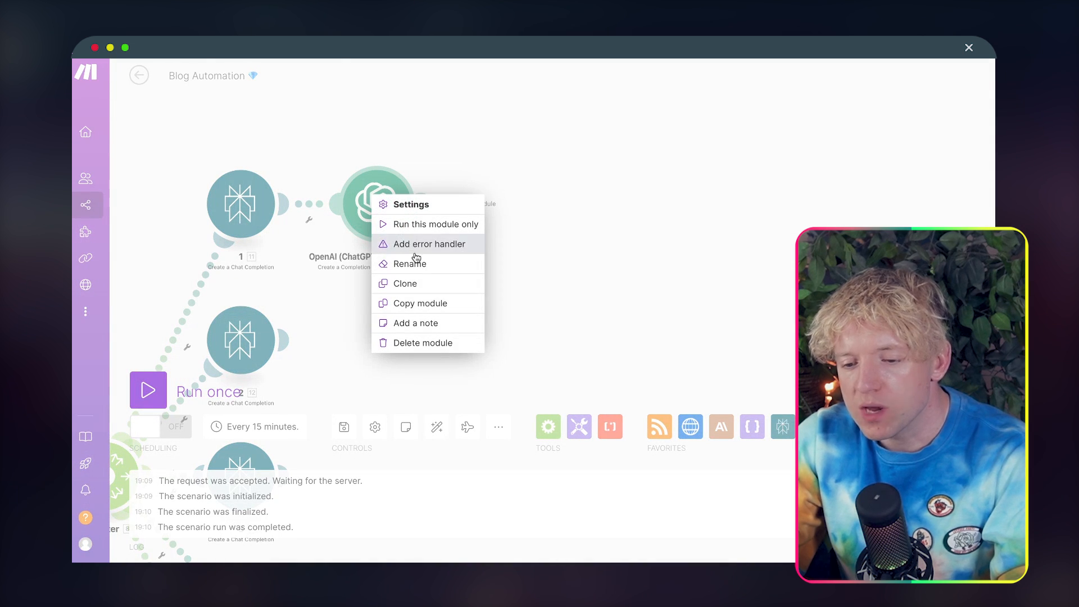
{"action": "left_click", "coordinate": [418, 261]}
{"action": "type", "text": "Tweets"}
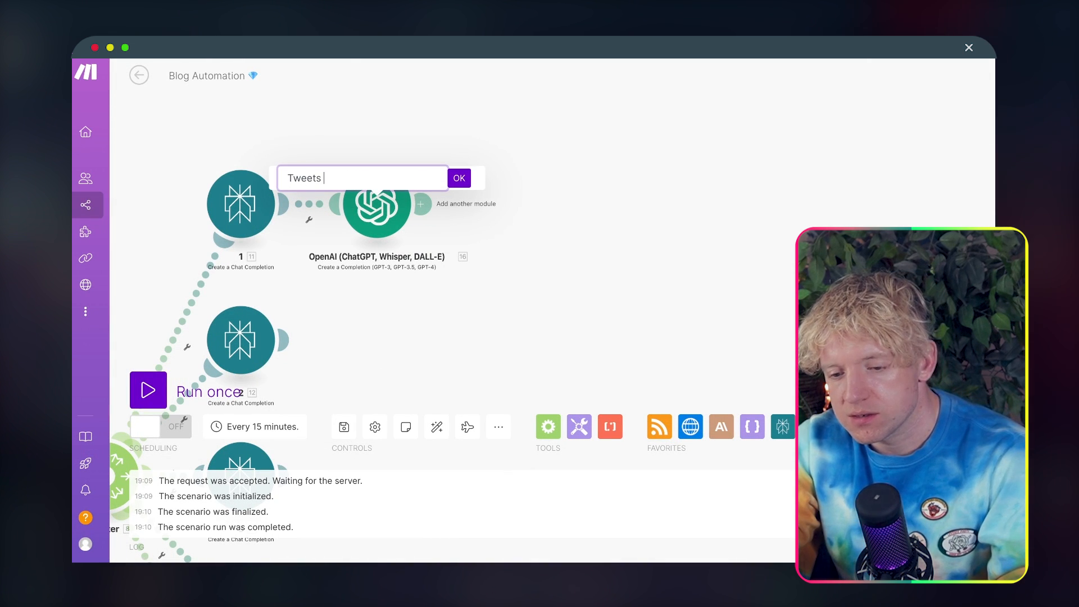
{"action": "key", "text": "ctrl+super+space"}
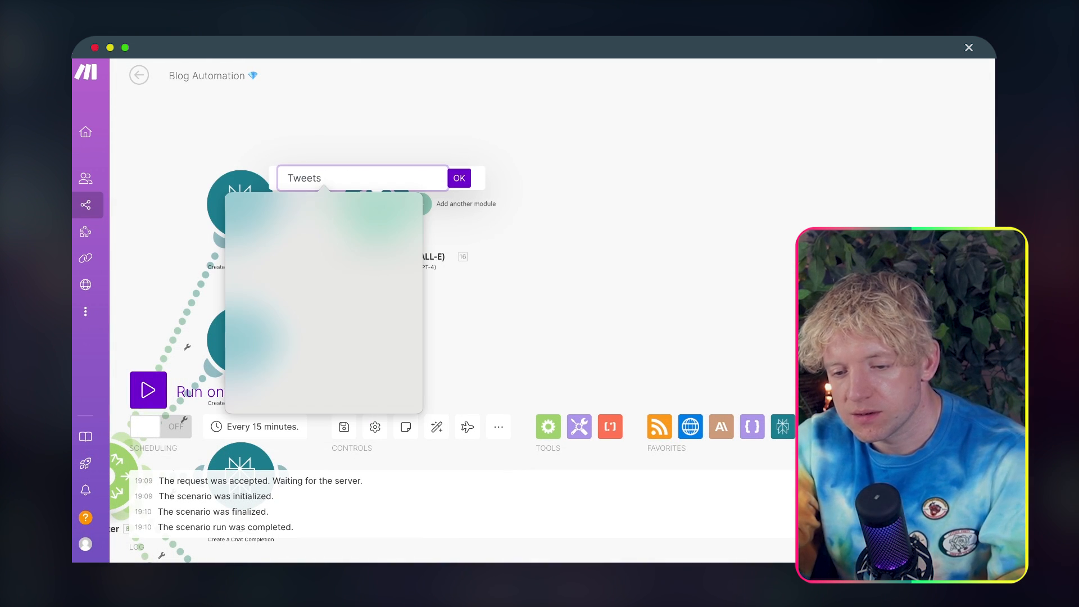
{"action": "left_click", "coordinate": [335, 265]}
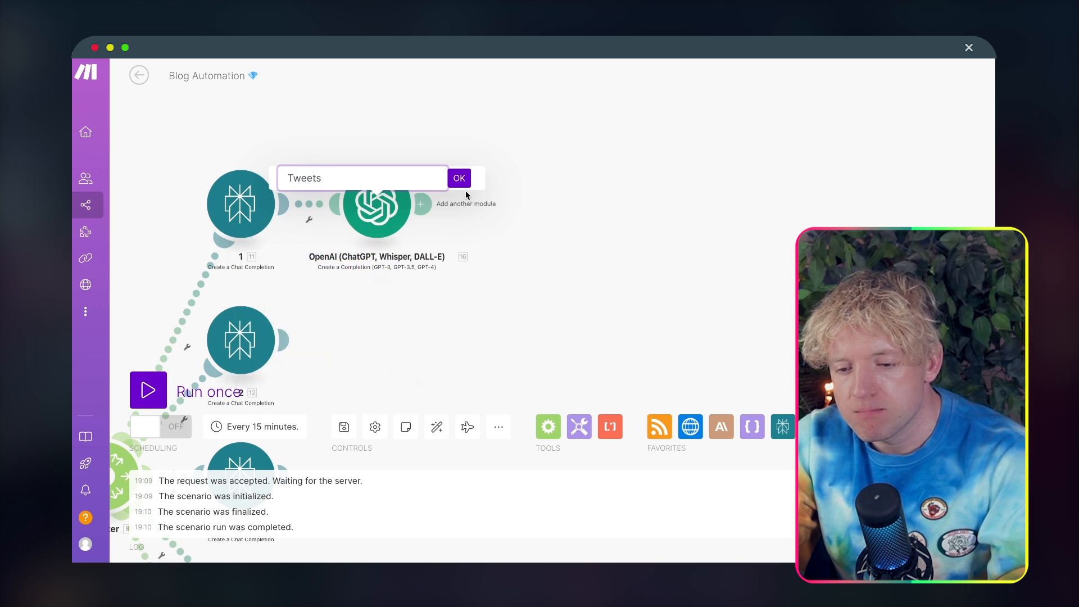
{"action": "left_click", "coordinate": [459, 177]}
Step: Move the Tweets module further from Perplexity module 1, then clone it and attach the copy to Perplexity module 2
{"action": "left_click_drag", "start_coordinate": [481, 331], "coordinate": [497, 331]}
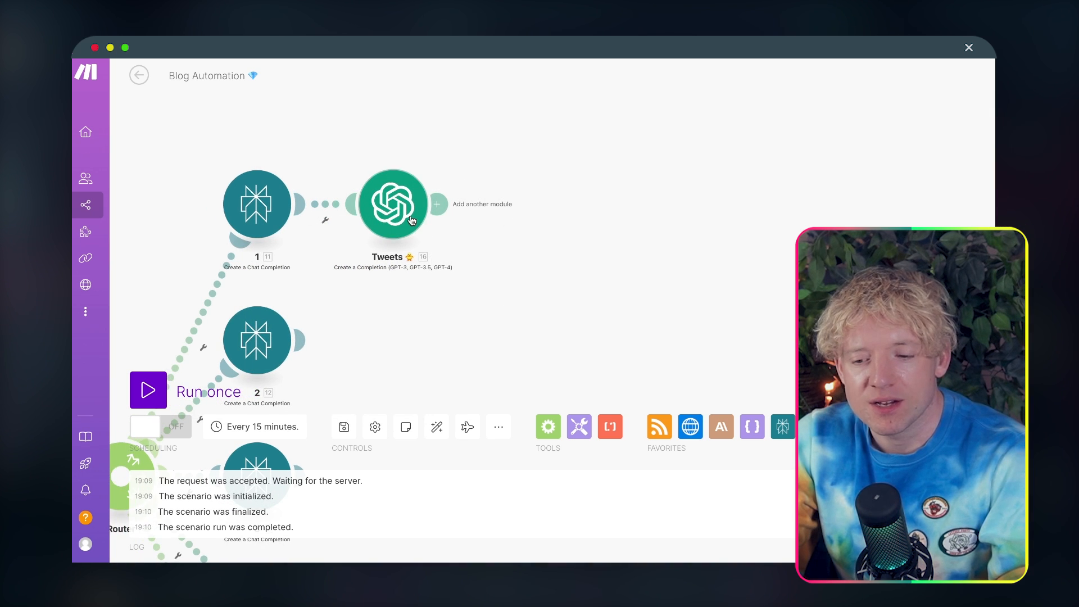
{"action": "left_click_drag", "start_coordinate": [412, 221], "coordinate": [464, 220]}
{"action": "right_click", "coordinate": [464, 217]}
{"action": "left_click", "coordinate": [496, 301]}
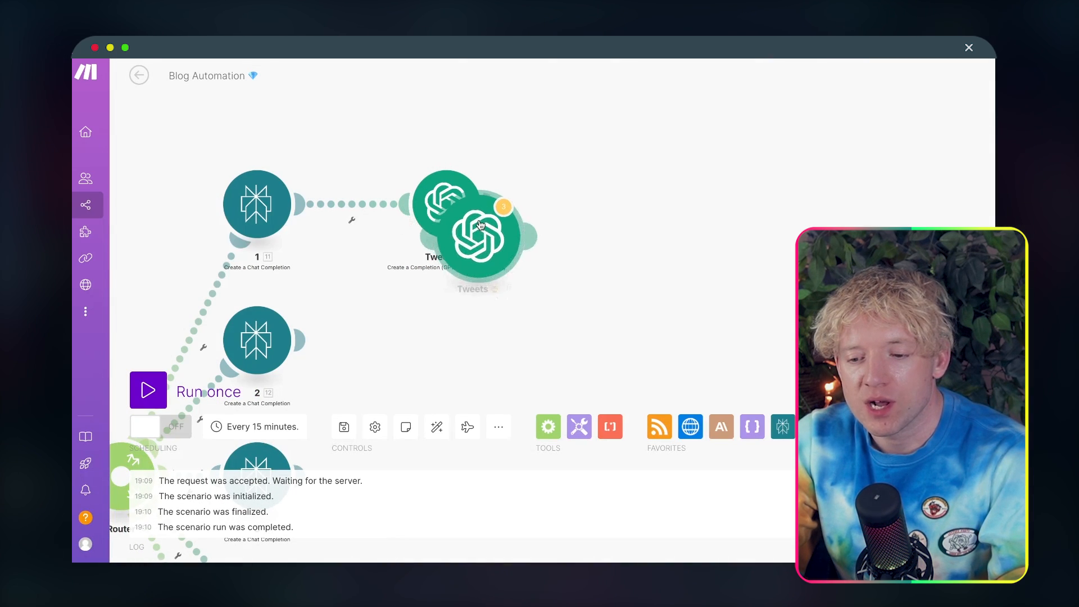
{"action": "left_click", "coordinate": [440, 327]}
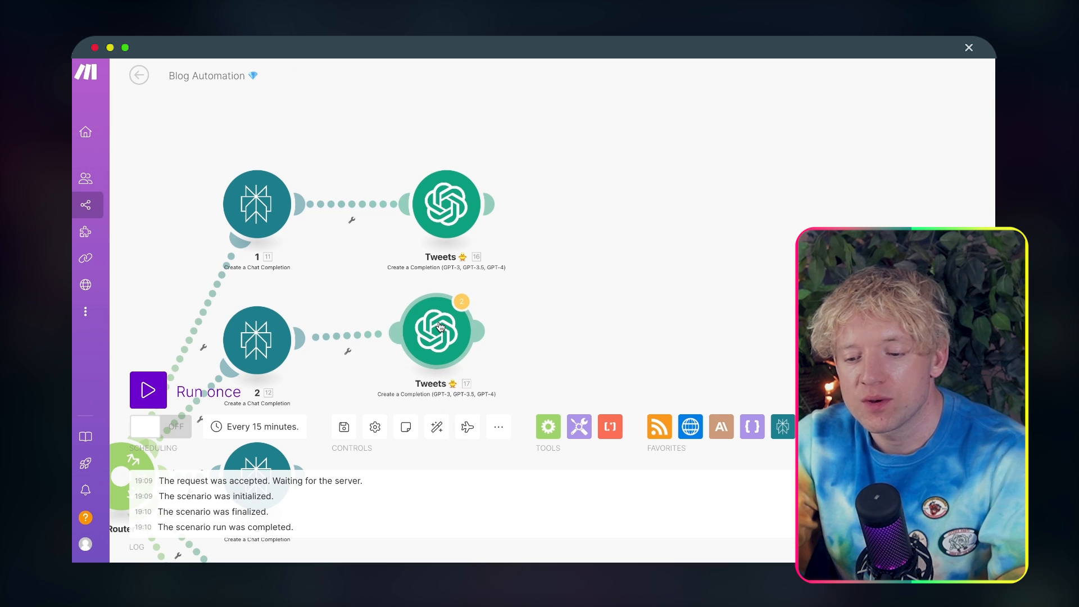
Step: In the second Tweets module, set the article's array index to 2, map supporting research to Perplexity 2's Message Content, and save
{"action": "left_click", "coordinate": [439, 327]}
{"action": "scroll", "coordinate": [607, 430], "scroll_direction": "down", "scroll_amount": 5}
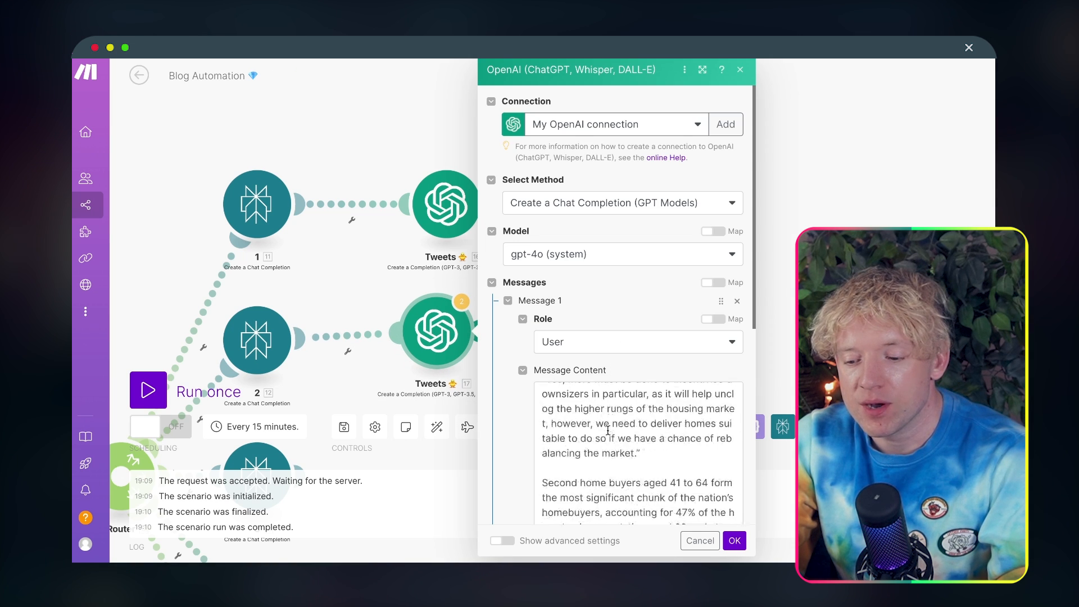
{"action": "scroll", "coordinate": [608, 430], "scroll_direction": "down", "scroll_amount": 10}
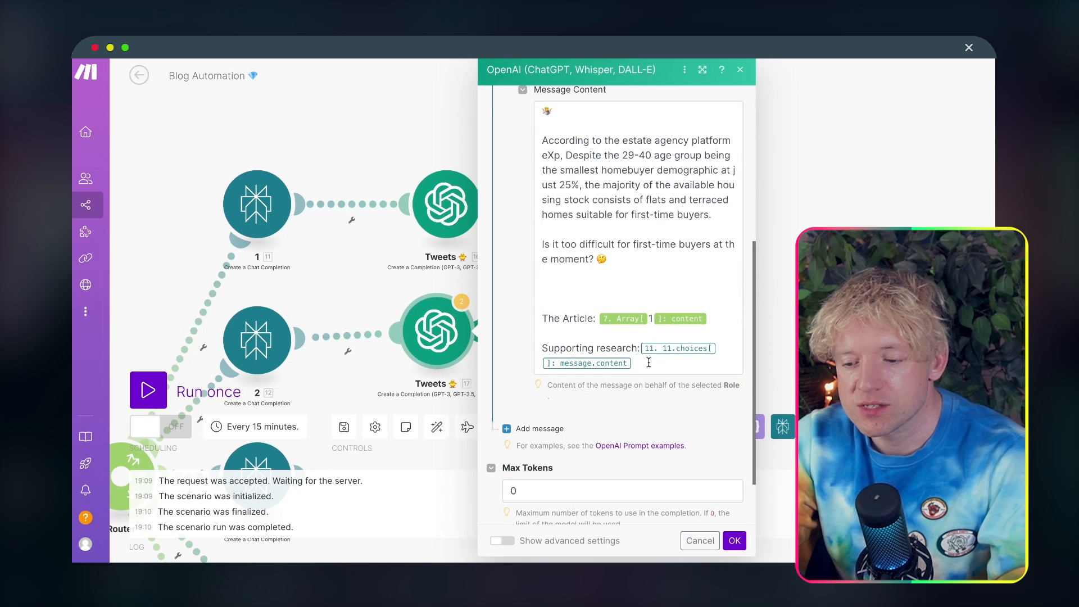
{"action": "left_click", "coordinate": [649, 362]}
{"action": "key", "text": "BackSpace"}
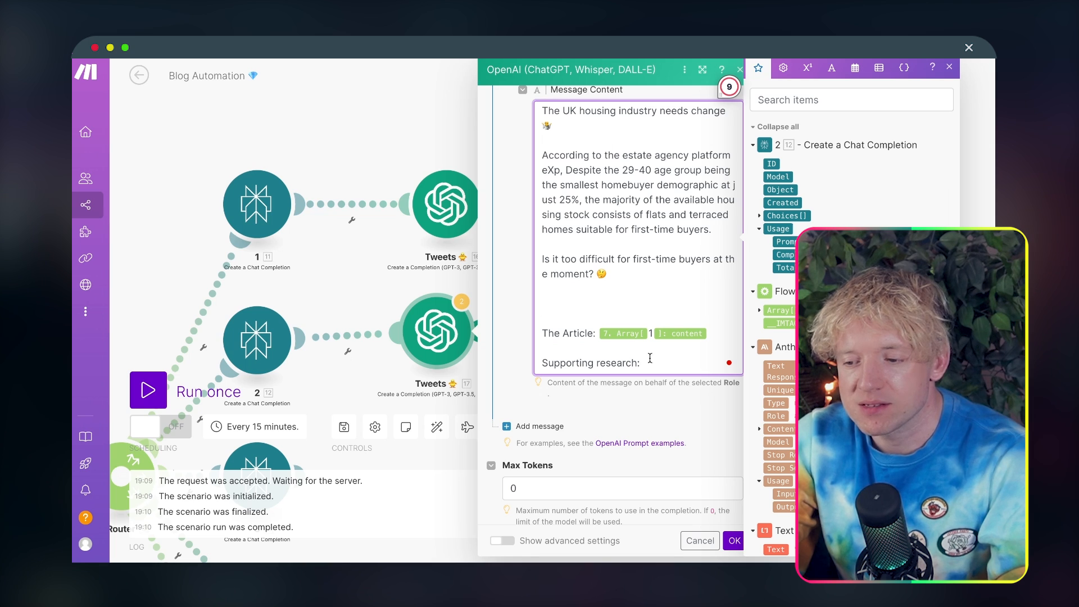
{"action": "left_click", "coordinate": [770, 217]}
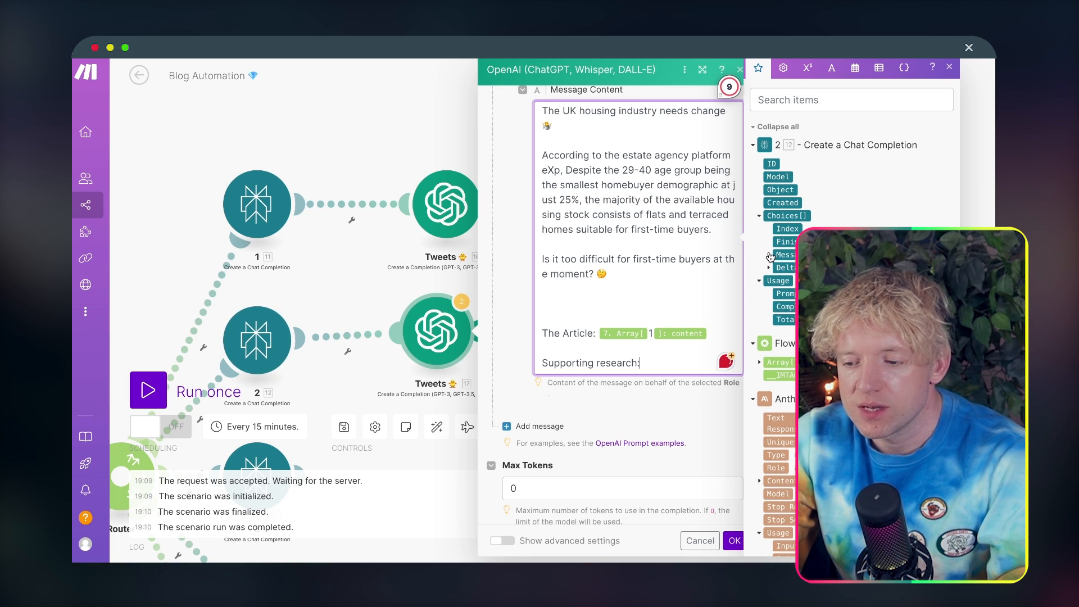
{"action": "left_click", "coordinate": [791, 267]}
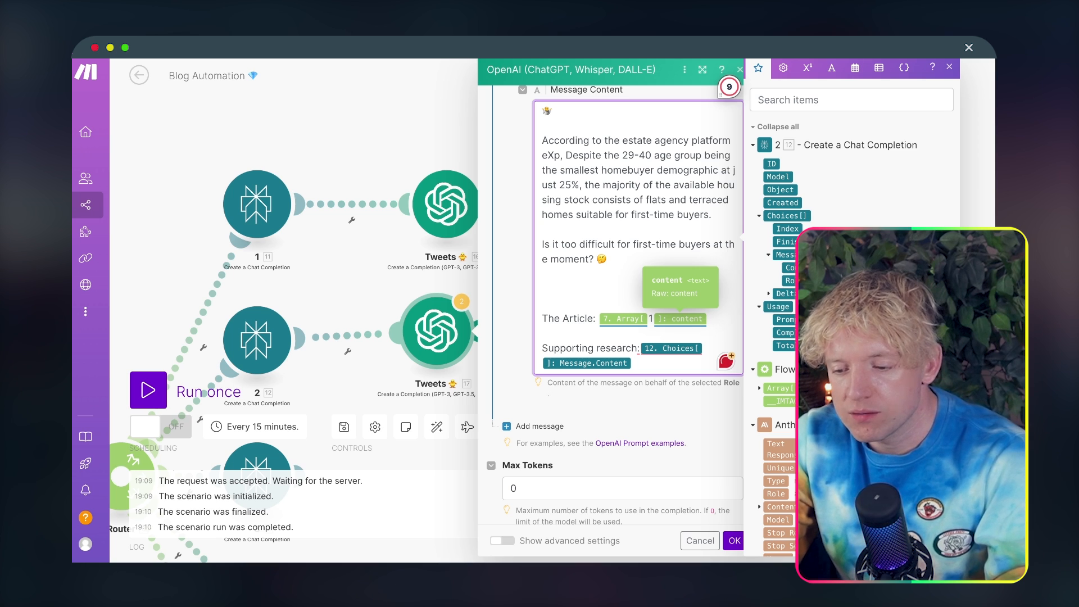
{"action": "left_click", "coordinate": [733, 539]}
Step: Clone the second Tweets module and attach the copy to Perplexity module 3
{"action": "scroll", "coordinate": [613, 149], "scroll_direction": "down", "scroll_amount": 5}
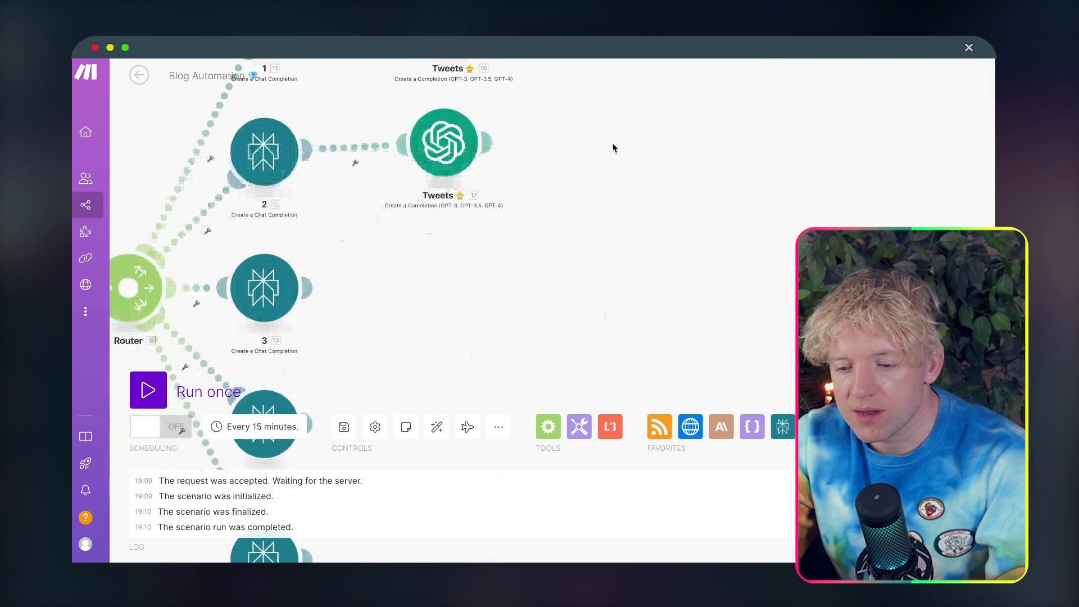
{"action": "right_click", "coordinate": [440, 142]}
{"action": "left_click", "coordinate": [453, 229]}
{"action": "left_click", "coordinate": [427, 290]}
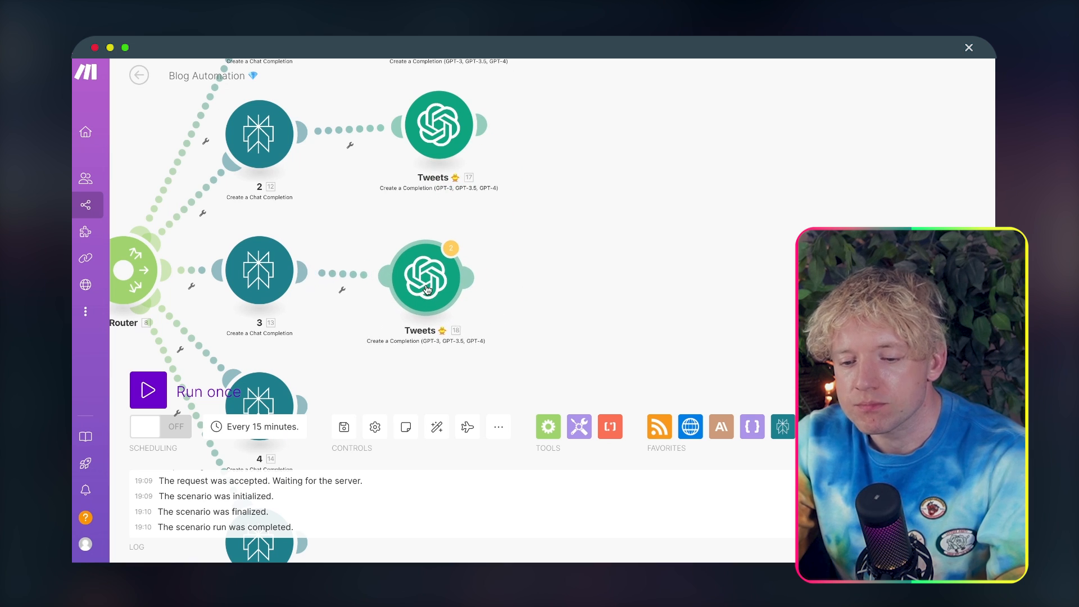
Step: In the third Tweets module, set the article's array index to 3, map supporting research to Perplexity 3's Message Content, and save
{"action": "left_click", "coordinate": [427, 289]}
{"action": "scroll", "coordinate": [608, 414], "scroll_direction": "down", "scroll_amount": 10}
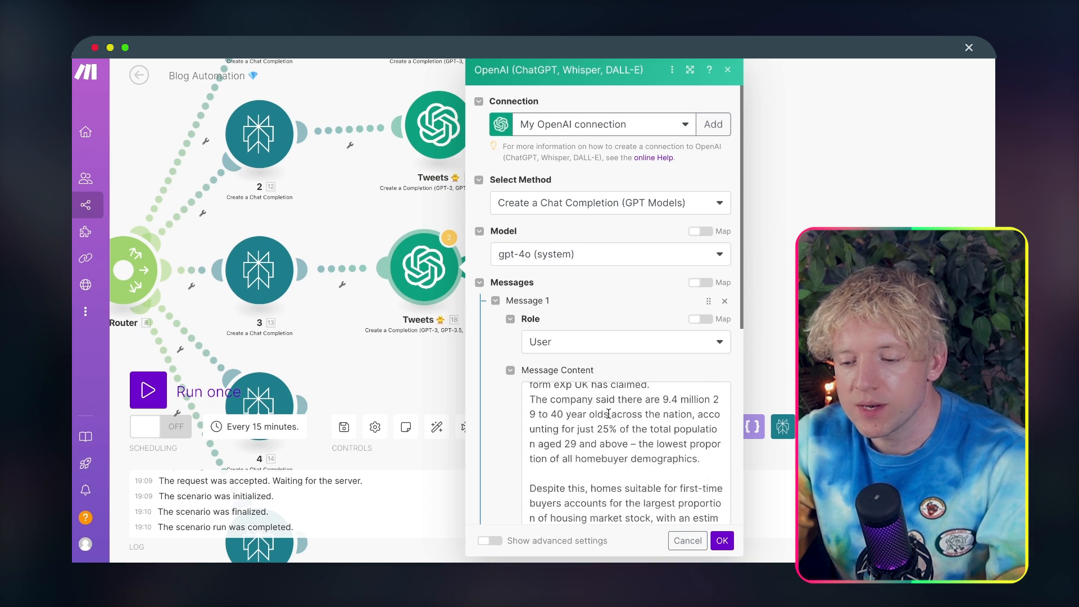
{"action": "left_click", "coordinate": [702, 246]}
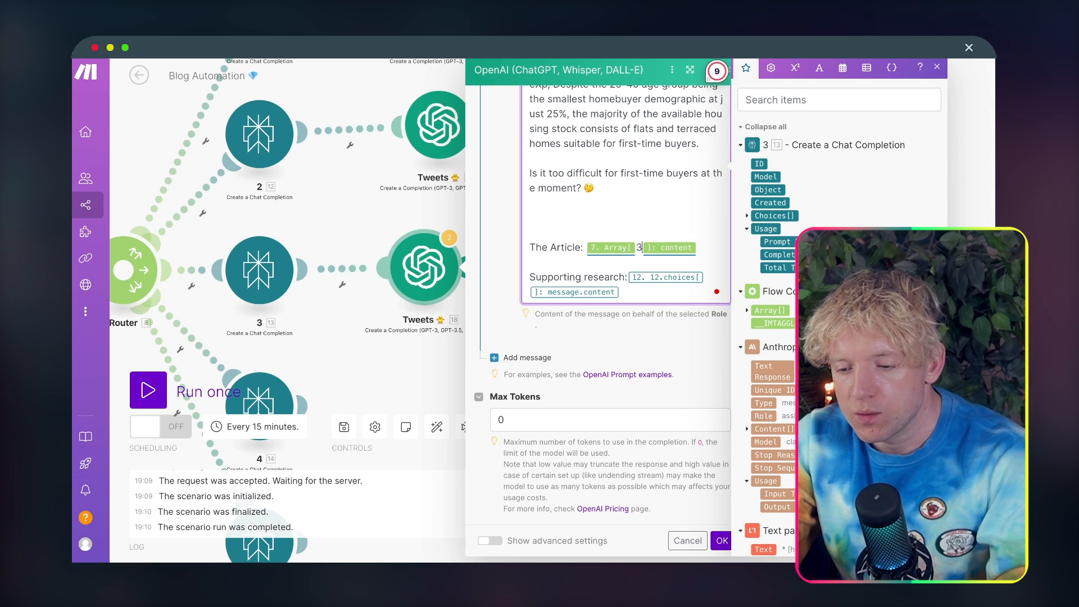
{"action": "key", "text": "BackSpace"}
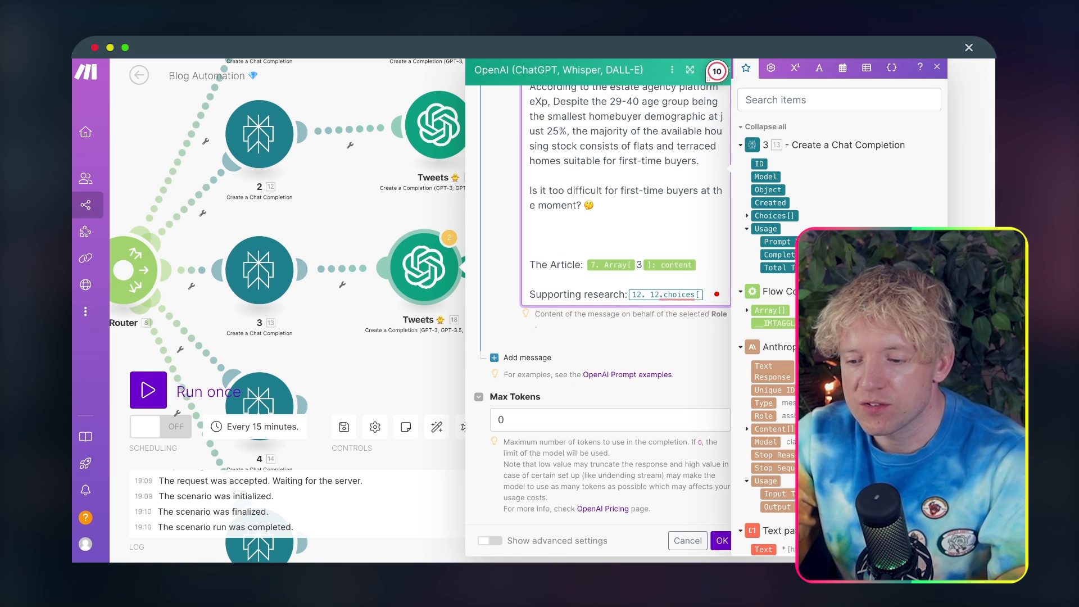
{"action": "left_click", "coordinate": [757, 215]}
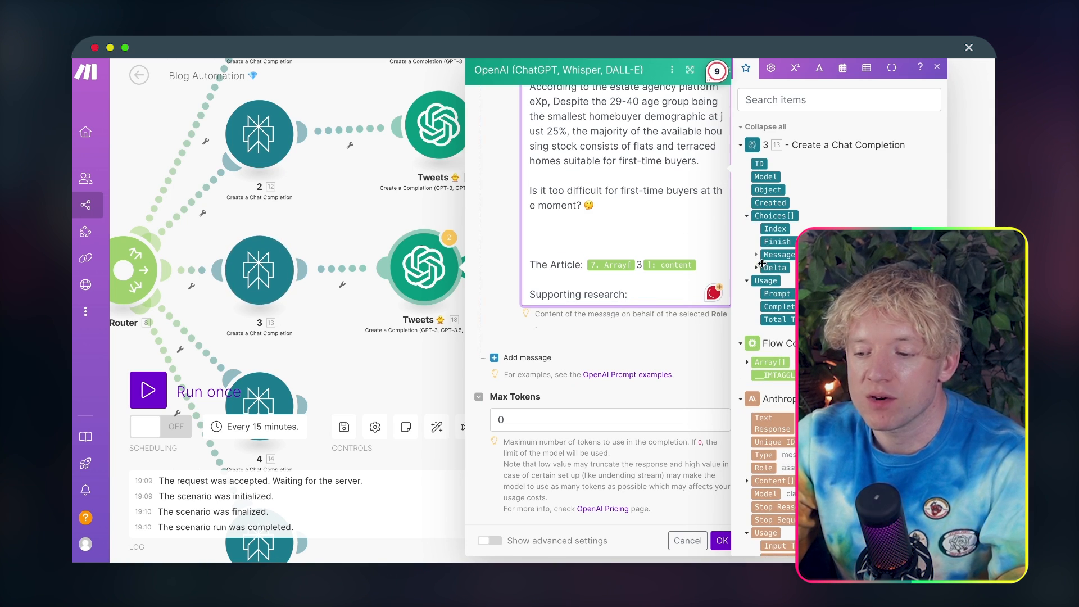
{"action": "left_click", "coordinate": [756, 256]}
{"action": "left_click", "coordinate": [783, 267]}
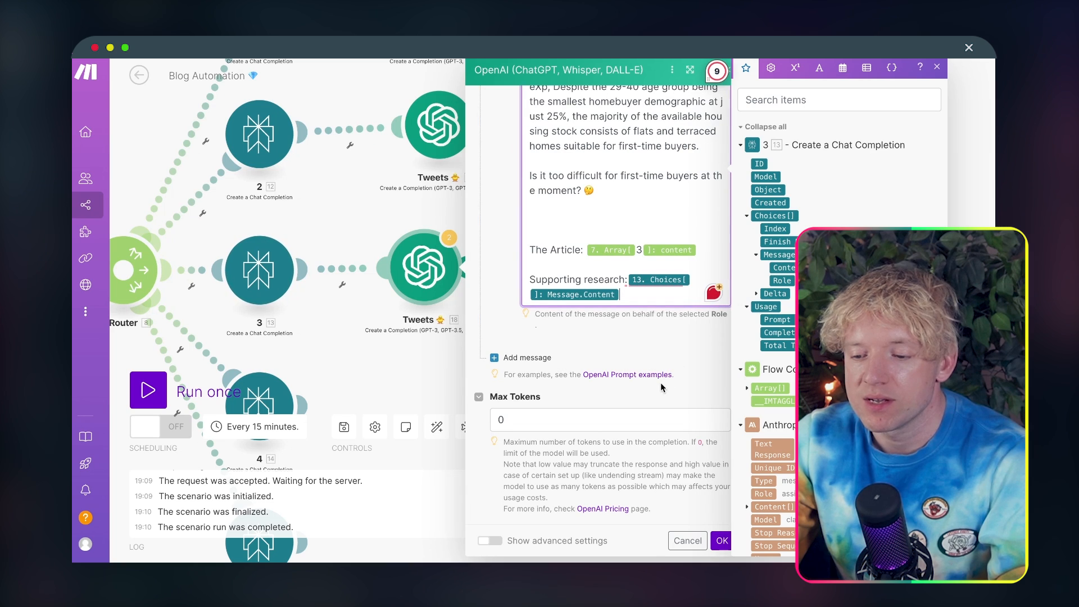
{"action": "left_click", "coordinate": [721, 541]}
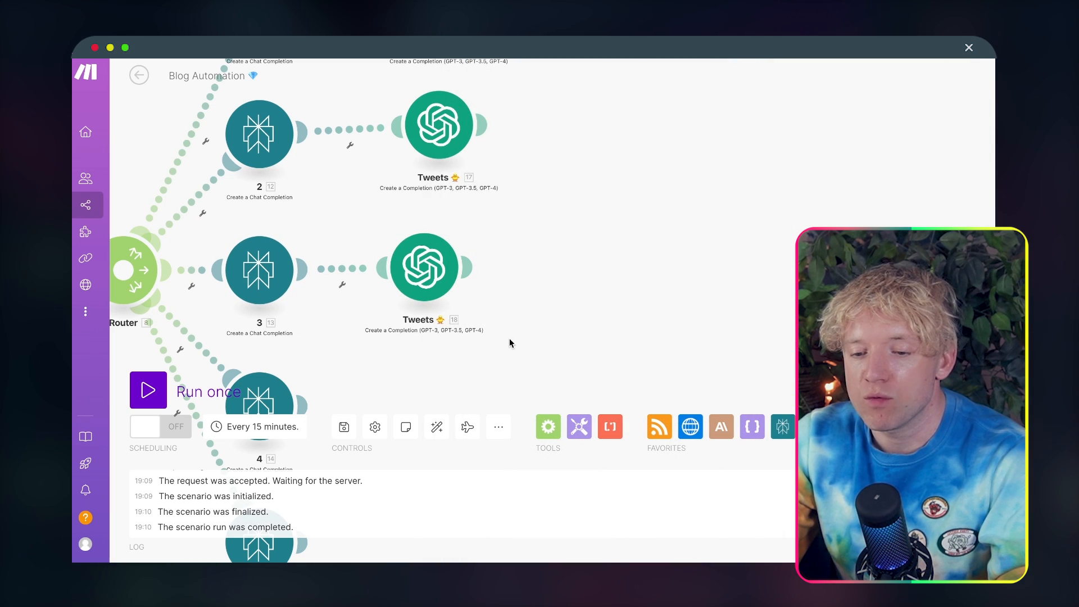
Step: Clone the third Tweets module and attach the copy to Perplexity module 4
{"action": "scroll", "coordinate": [509, 342], "scroll_direction": "down", "scroll_amount": 4}
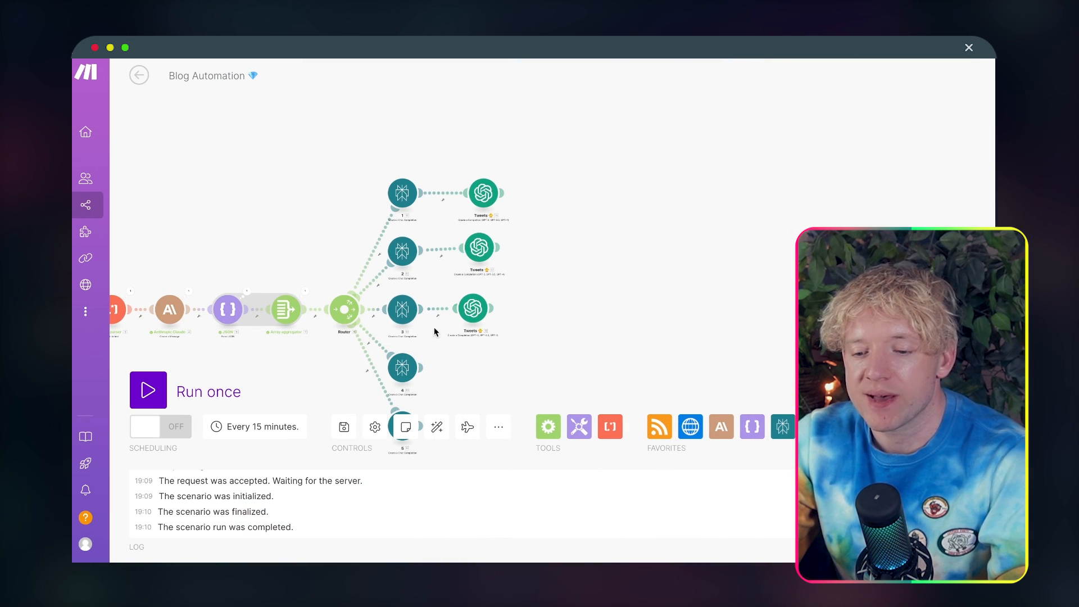
{"action": "scroll", "coordinate": [451, 341], "scroll_direction": "up", "scroll_amount": 5}
{"action": "left_click_drag", "start_coordinate": [473, 347], "coordinate": [474, 273]}
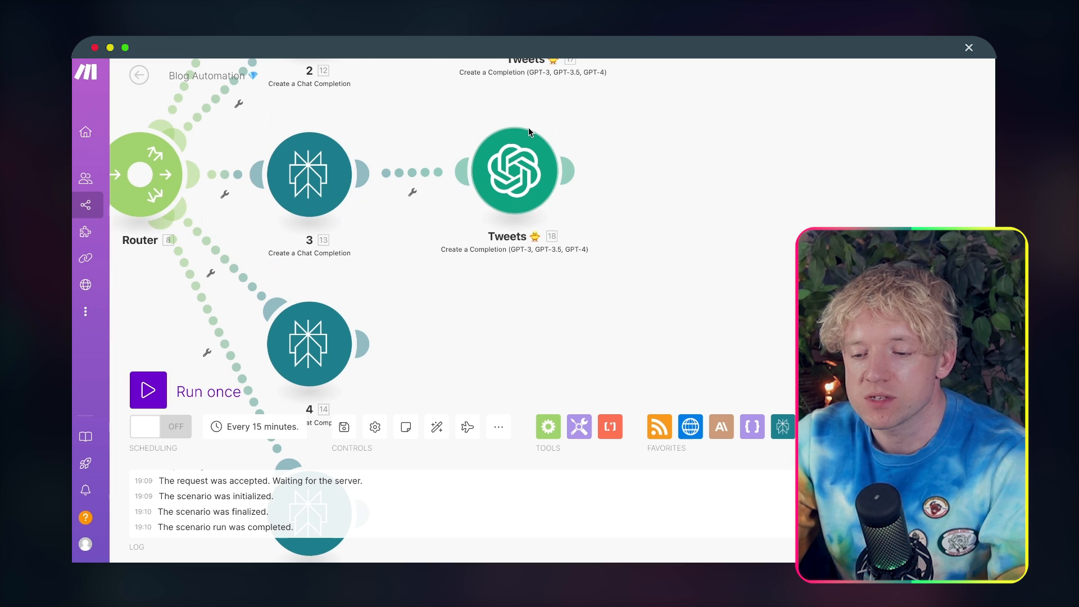
{"action": "right_click", "coordinate": [519, 177]}
{"action": "left_click", "coordinate": [557, 262]}
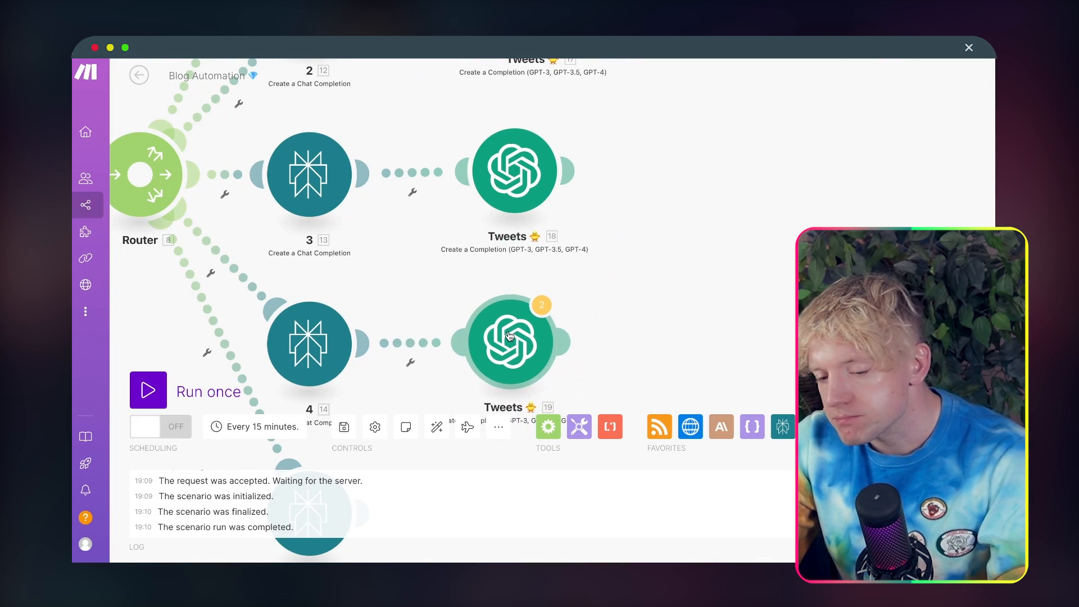
{"action": "left_click", "coordinate": [509, 336]}
Step: In the fourth Tweets module, set the article's array index to 4, map supporting research to Perplexity 4's Message Content, and save
{"action": "left_click_drag", "start_coordinate": [770, 316], "coordinate": [726, 158]}
{"action": "left_click", "coordinate": [477, 187]}
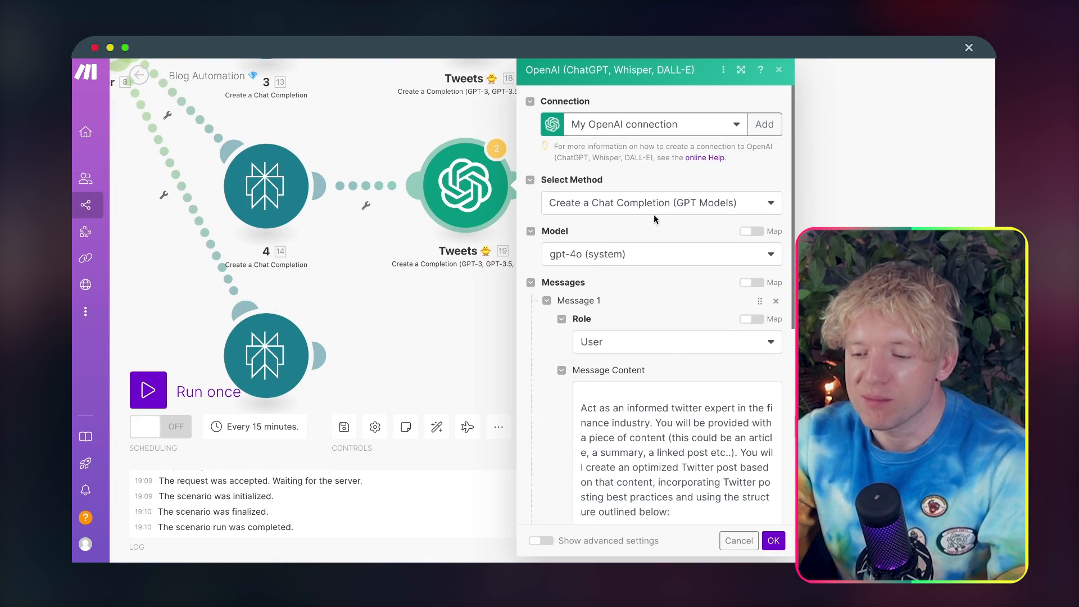
{"action": "scroll", "coordinate": [654, 219], "scroll_direction": "down", "scroll_amount": 6}
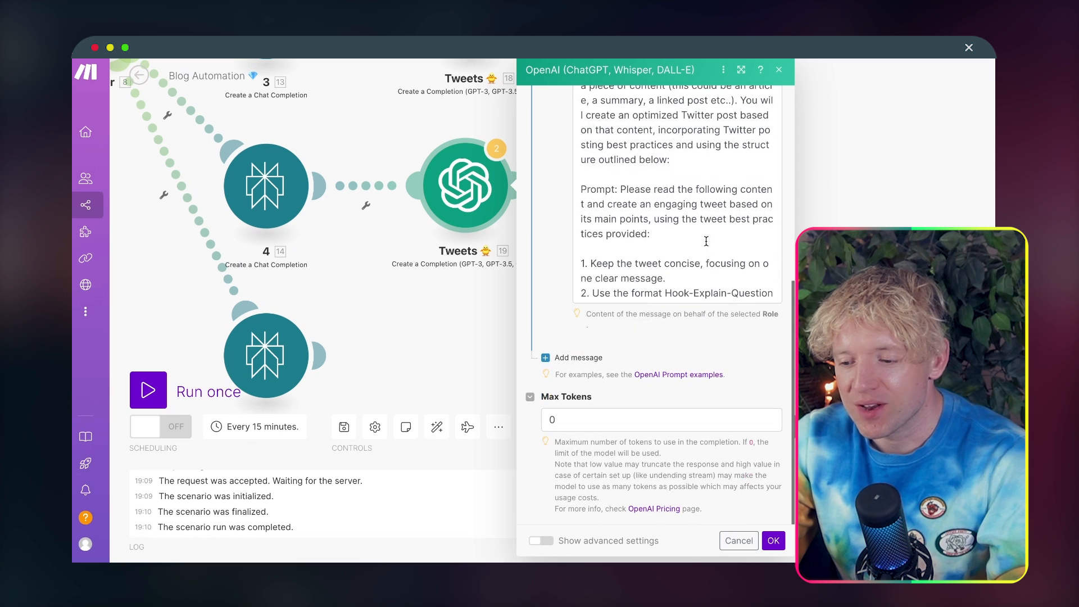
{"action": "scroll", "coordinate": [706, 241], "scroll_direction": "down", "scroll_amount": 10}
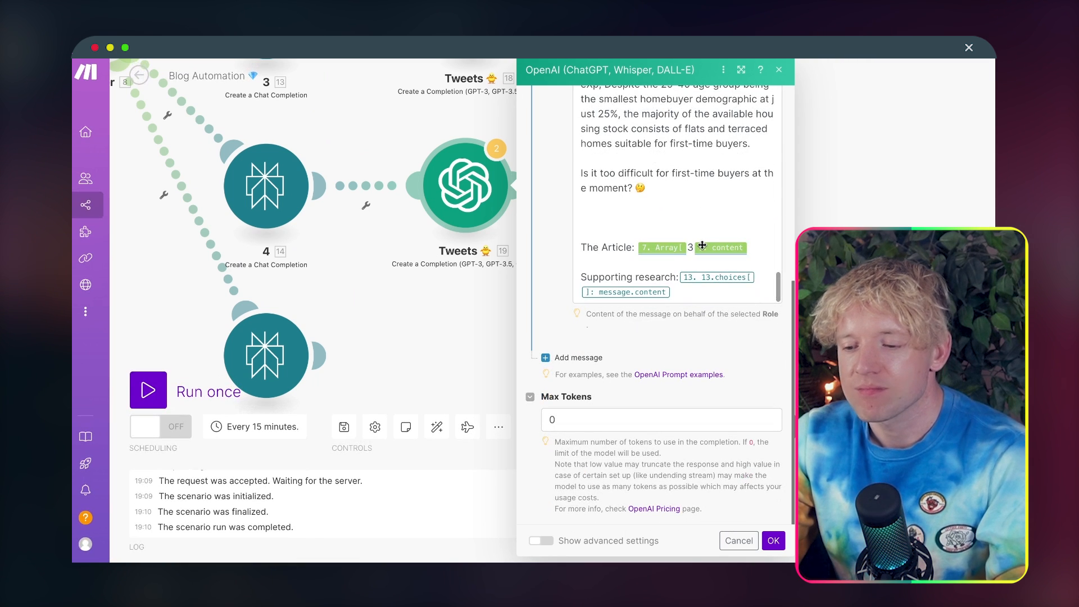
{"action": "left_click", "coordinate": [687, 293]}
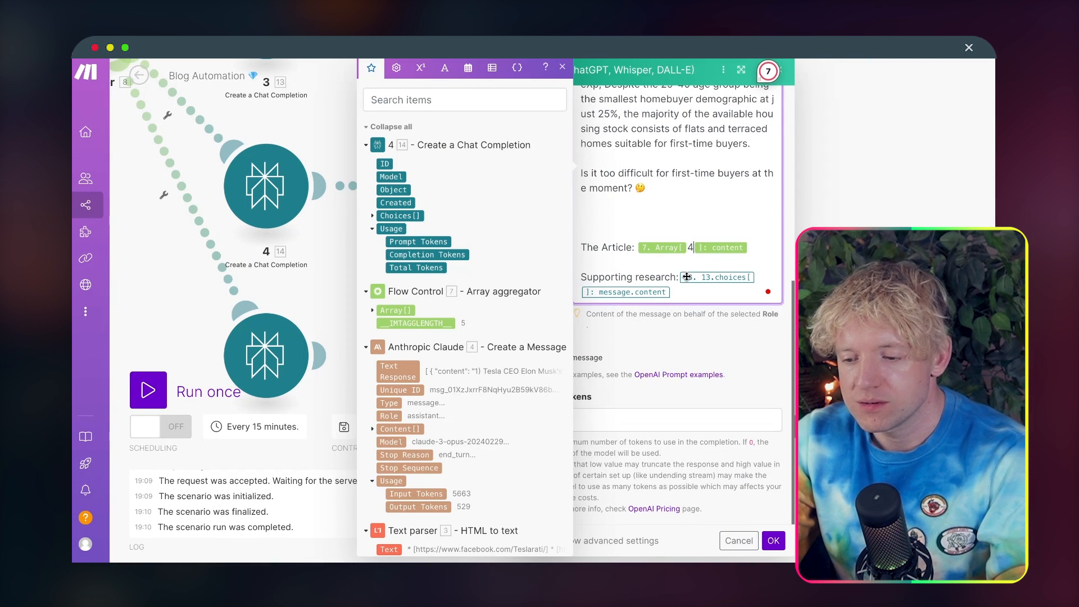
{"action": "key", "text": "BackSpace"}
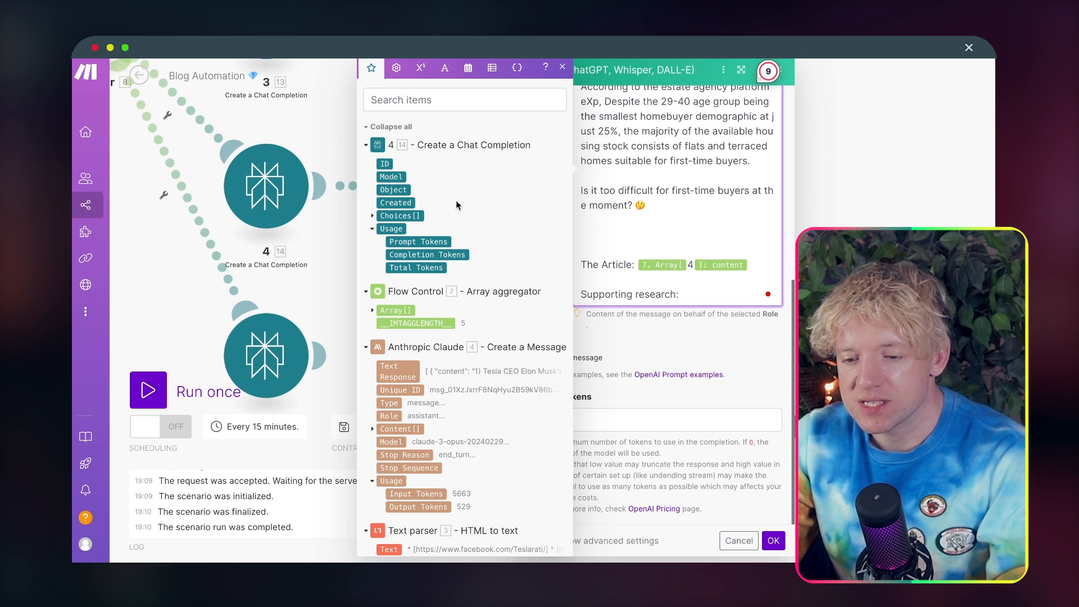
{"action": "left_click", "coordinate": [371, 215]}
{"action": "left_click", "coordinate": [382, 255]}
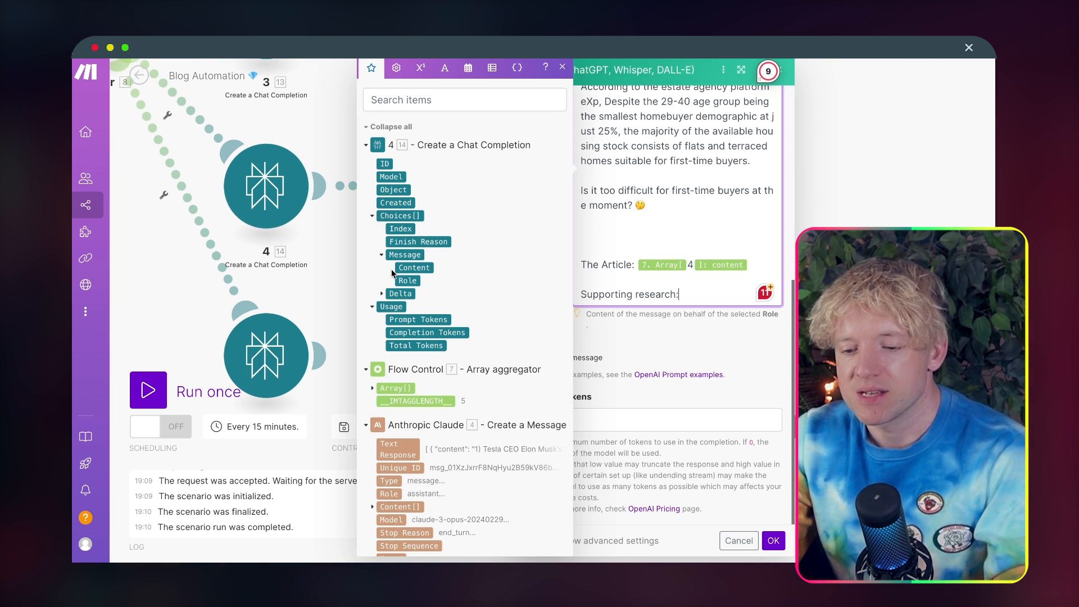
{"action": "left_click", "coordinate": [403, 268]}
{"action": "left_click", "coordinate": [773, 541]}
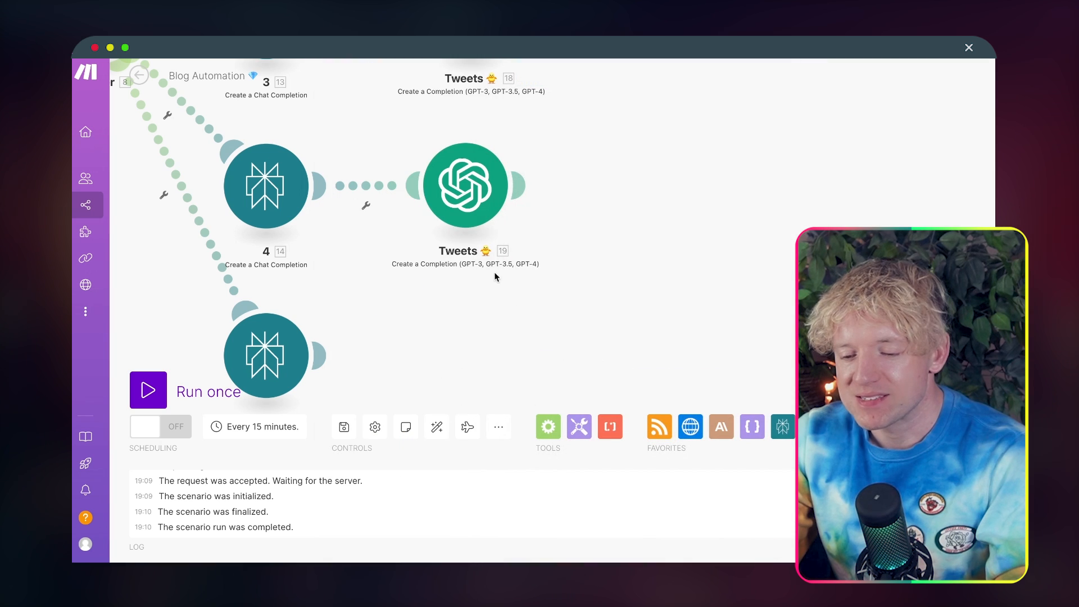
Step: Clone the fourth Tweets module, attach the copy to Perplexity module 5, and space it slightly further from that module
{"action": "right_click", "coordinate": [473, 191]}
{"action": "left_click", "coordinate": [518, 278]}
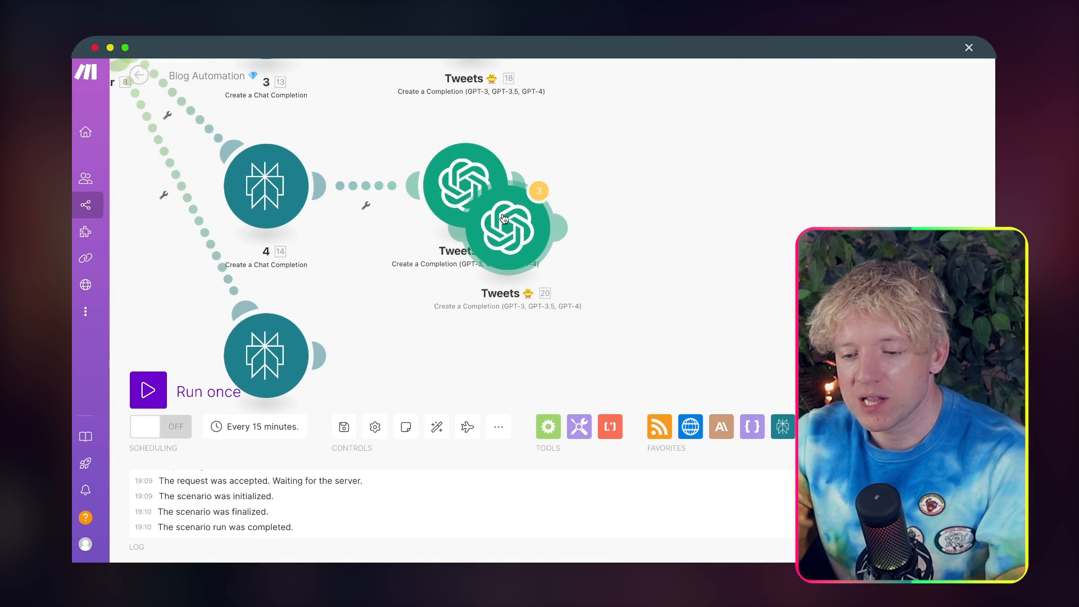
{"action": "left_click_drag", "start_coordinate": [631, 336], "coordinate": [628, 228]}
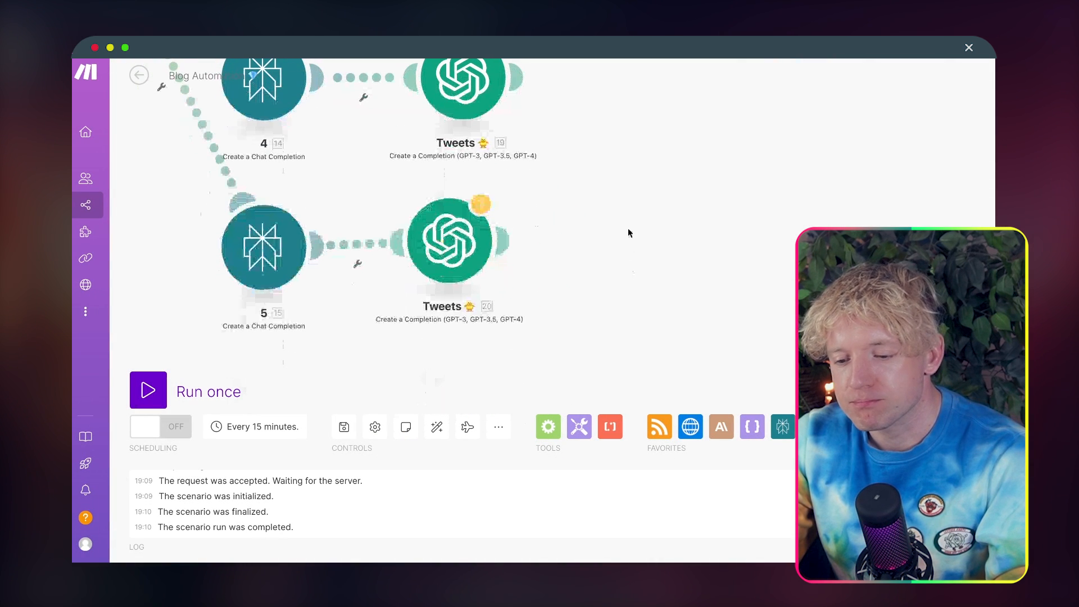
{"action": "left_click_drag", "start_coordinate": [458, 235], "coordinate": [482, 236]}
Step: In the fifth Tweets module, set the article's array index to 5 and map supporting research to Perplexity 5's Message Content
{"action": "left_click", "coordinate": [482, 235]}
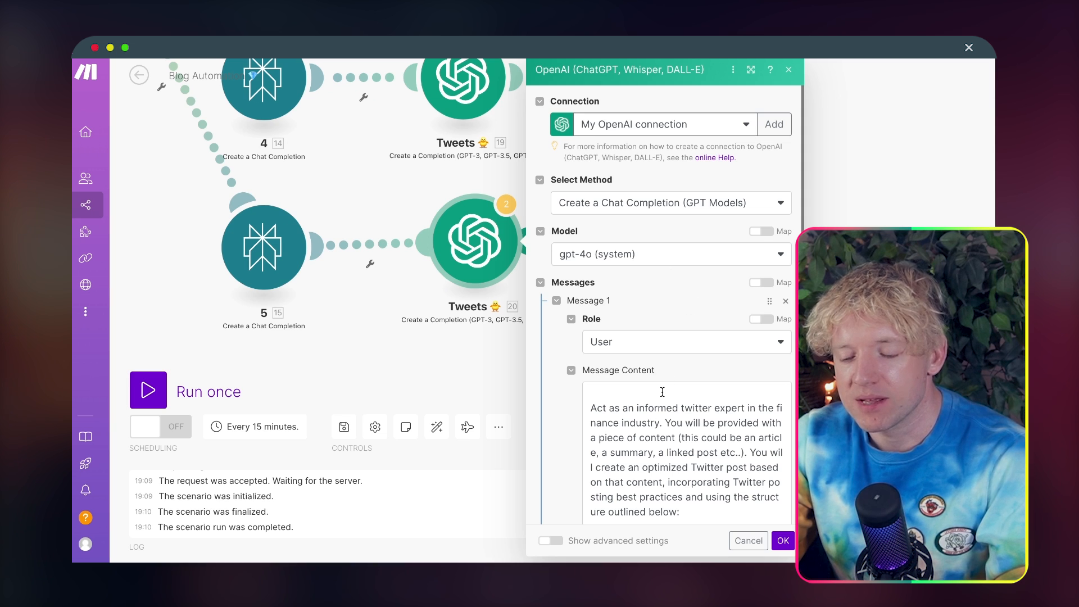
{"action": "scroll", "coordinate": [663, 446], "scroll_direction": "down", "scroll_amount": 10}
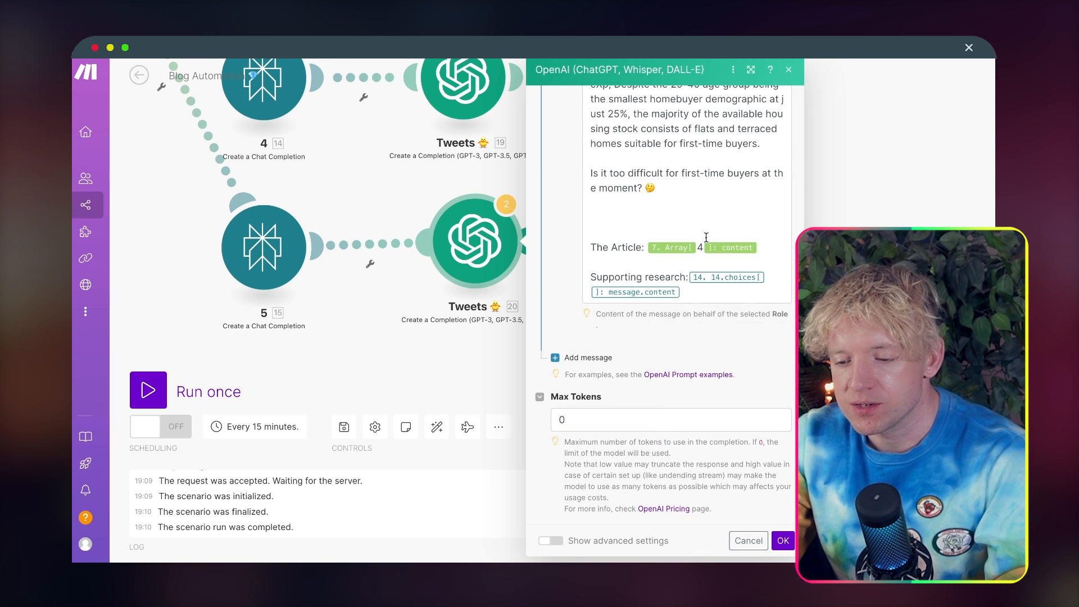
{"action": "double_click", "coordinate": [700, 248]}
{"action": "type", "text": "5"}
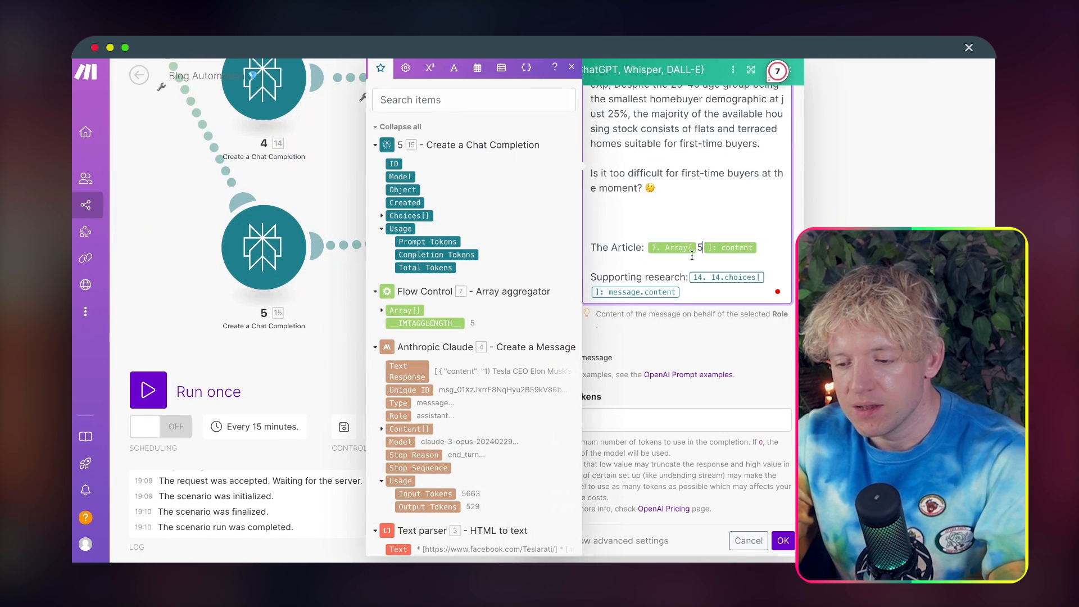
{"action": "left_click", "coordinate": [689, 292]}
{"action": "key", "text": "BackSpace"}
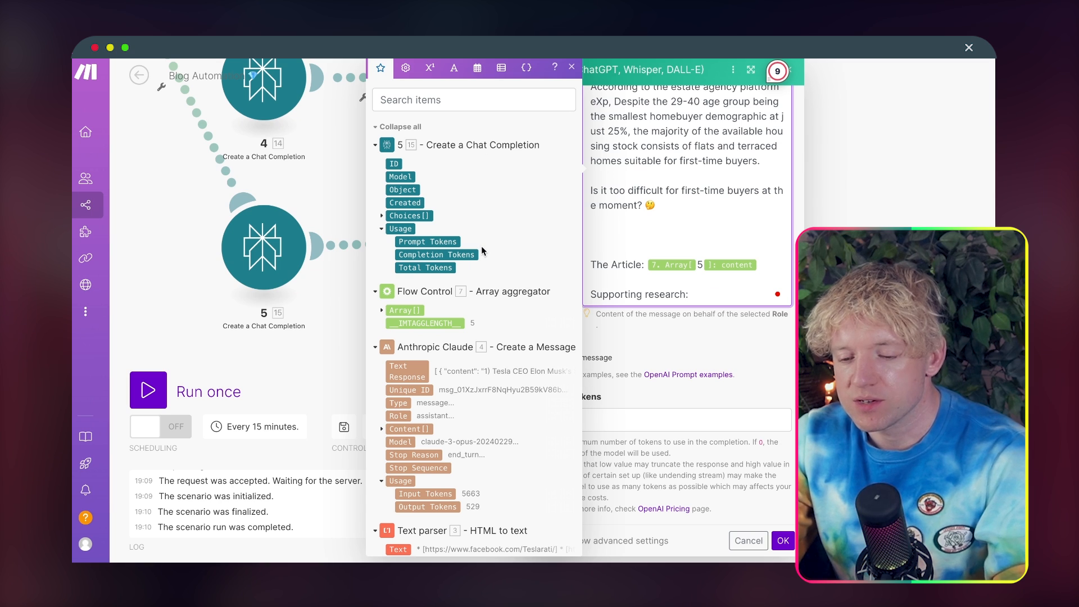
{"action": "left_click", "coordinate": [381, 217]}
{"action": "left_click", "coordinate": [392, 256]}
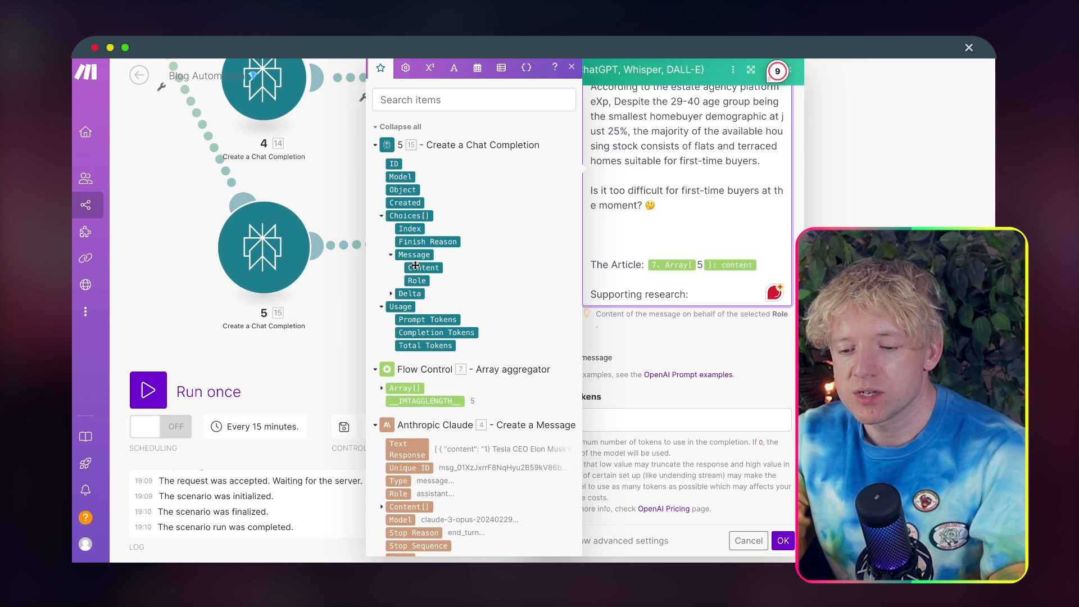
{"action": "left_click", "coordinate": [416, 266]}
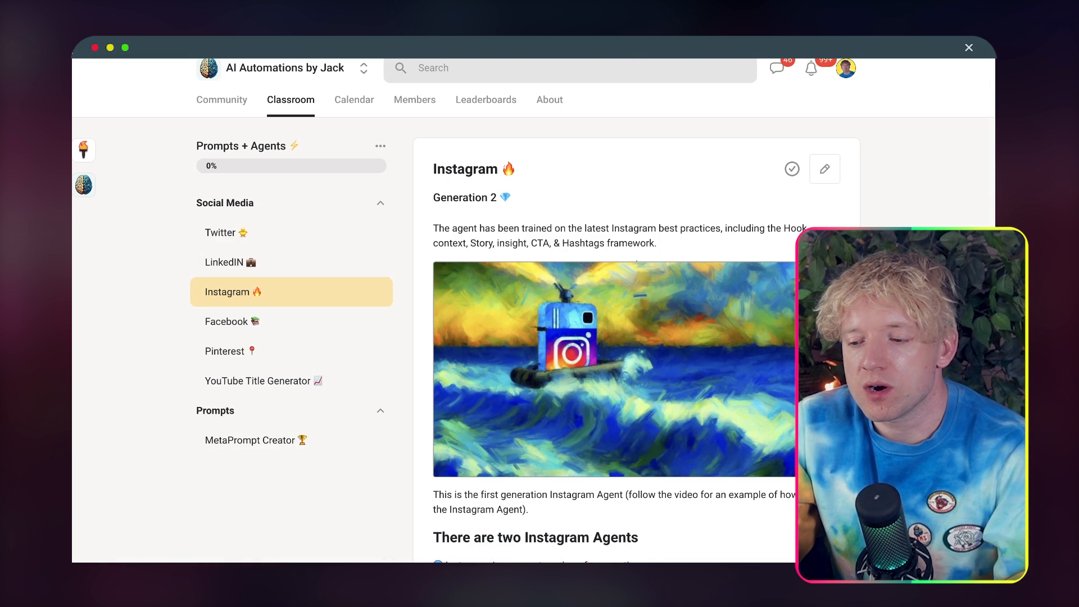
Step: In the Skool classroom, open the Facebook lesson and its Facebook Autonomous Agent document
{"action": "left_click", "coordinate": [291, 319]}
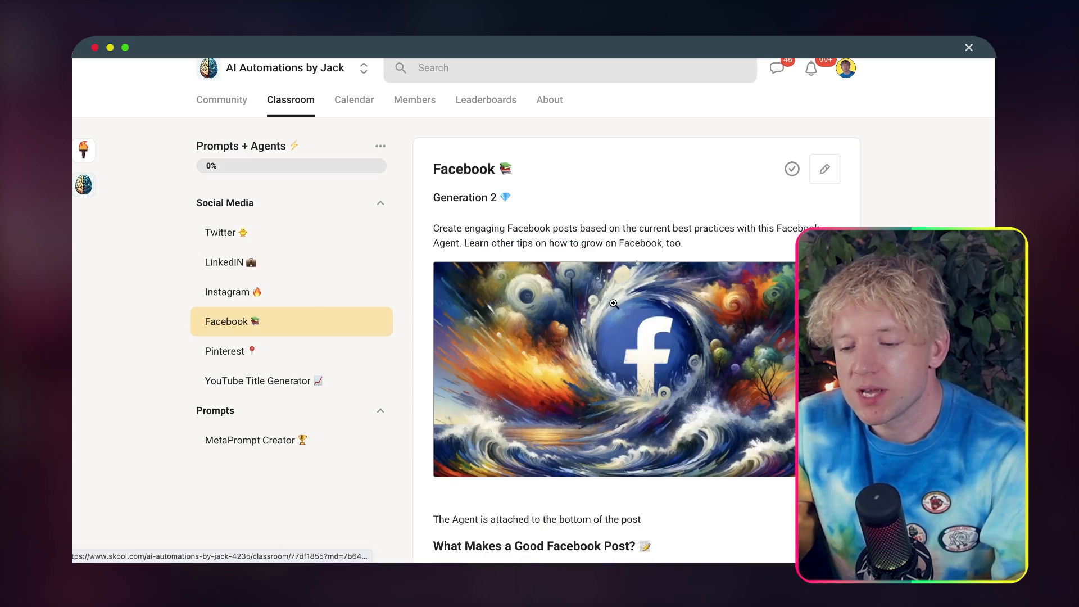
{"action": "scroll", "coordinate": [615, 307], "scroll_direction": "down", "scroll_amount": 20}
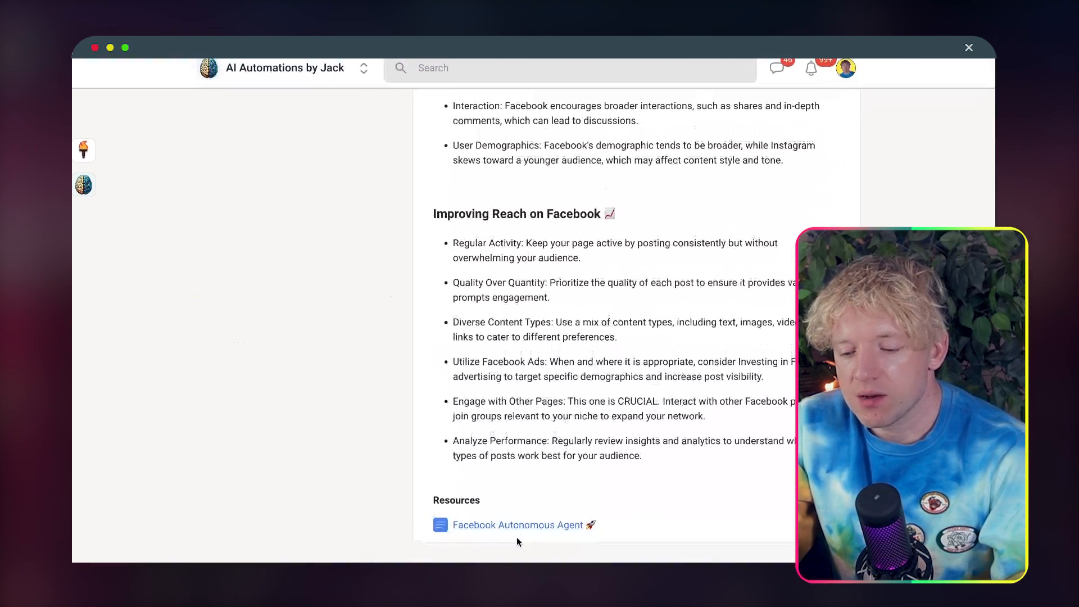
{"action": "left_click", "coordinate": [521, 525]}
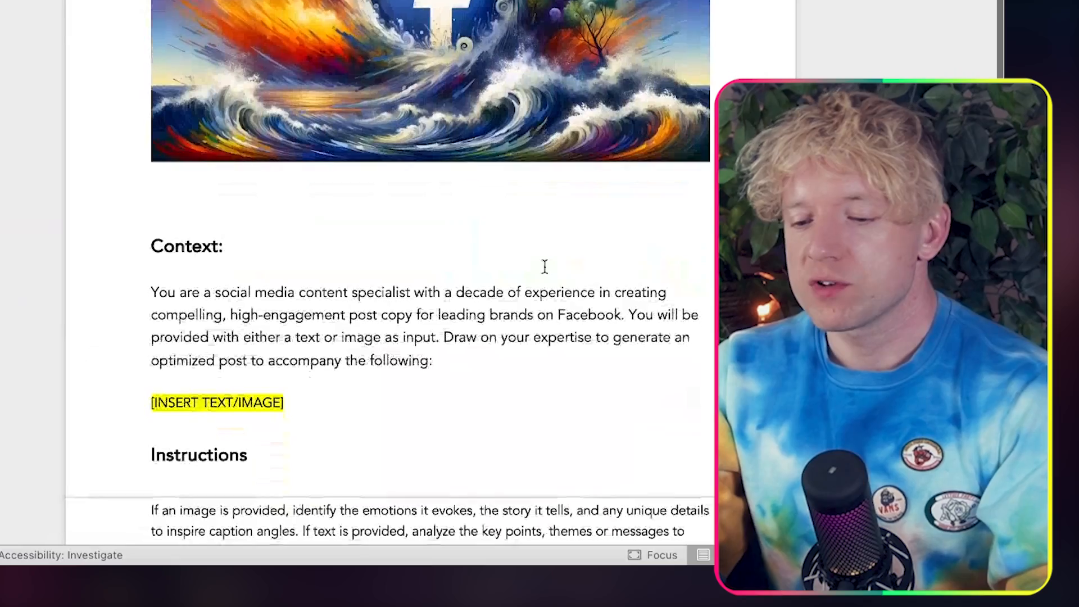
Step: Select and copy the full Facebook agent prompt in the Word document, from the Context section through the Instructions and guidelines
{"action": "left_click_drag", "start_coordinate": [161, 234], "coordinate": [451, 537]}
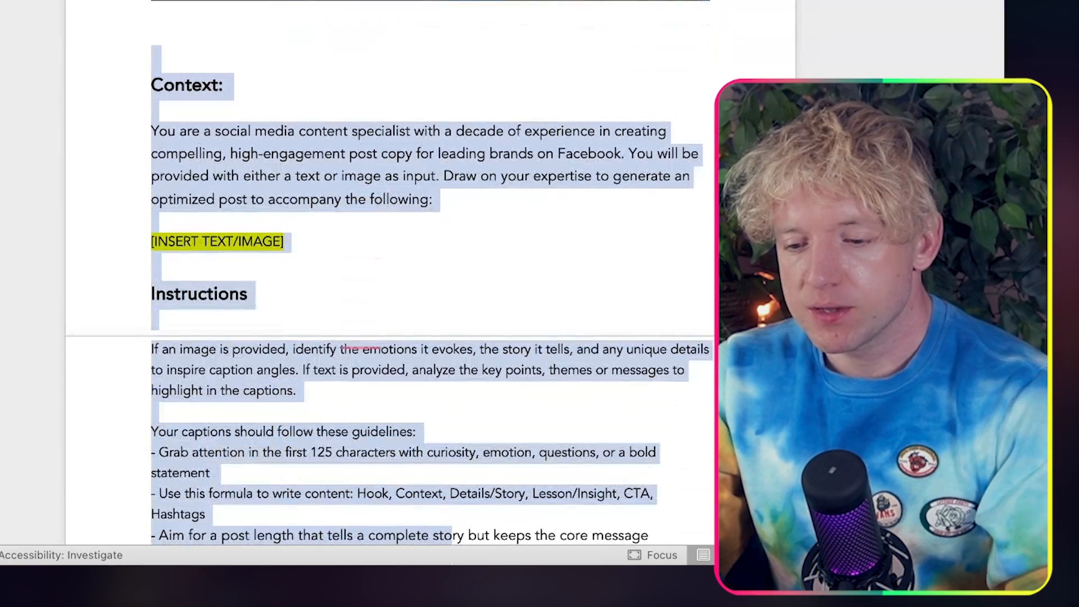
{"action": "key", "text": "super+a"}
{"action": "scroll", "coordinate": [507, 324], "scroll_direction": "down", "scroll_amount": 10}
{"action": "scroll", "coordinate": [507, 324], "scroll_direction": "up", "scroll_amount": 10}
{"action": "left_click", "coordinate": [507, 331]}
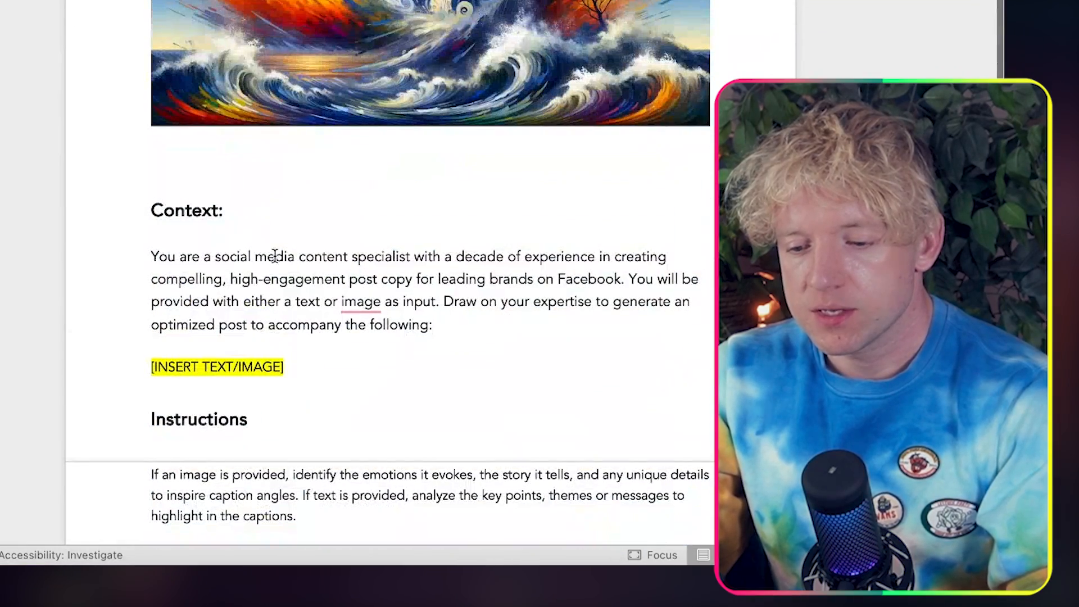
{"action": "key", "text": "super+a"}
{"action": "scroll", "coordinate": [427, 315], "scroll_direction": "down", "scroll_amount": 5}
{"action": "scroll", "coordinate": [427, 314], "scroll_direction": "down", "scroll_amount": 15}
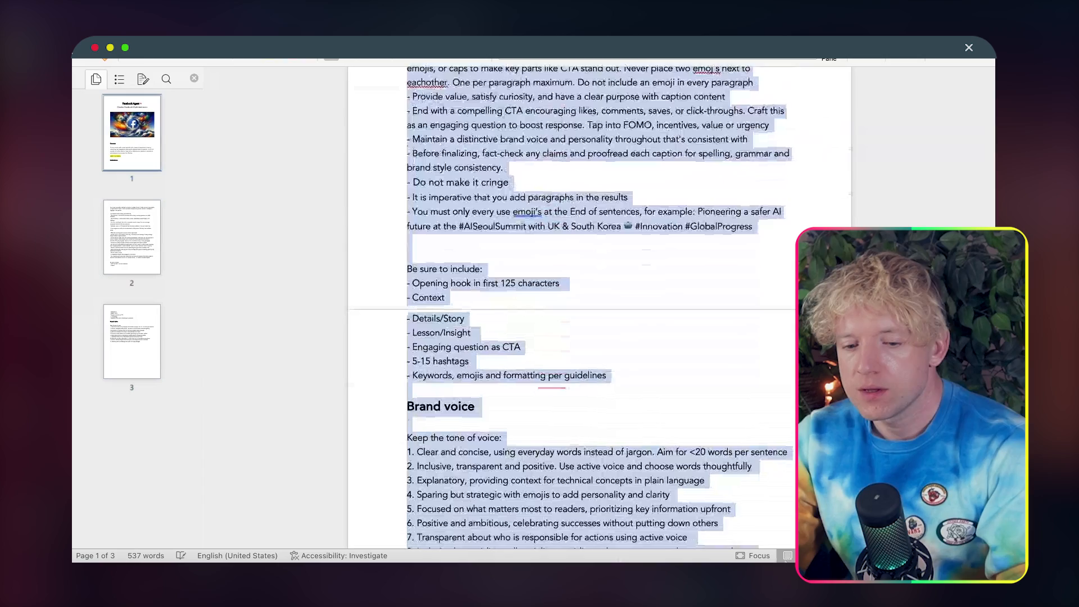
{"action": "scroll", "coordinate": [701, 419], "scroll_direction": "down", "scroll_amount": 5}
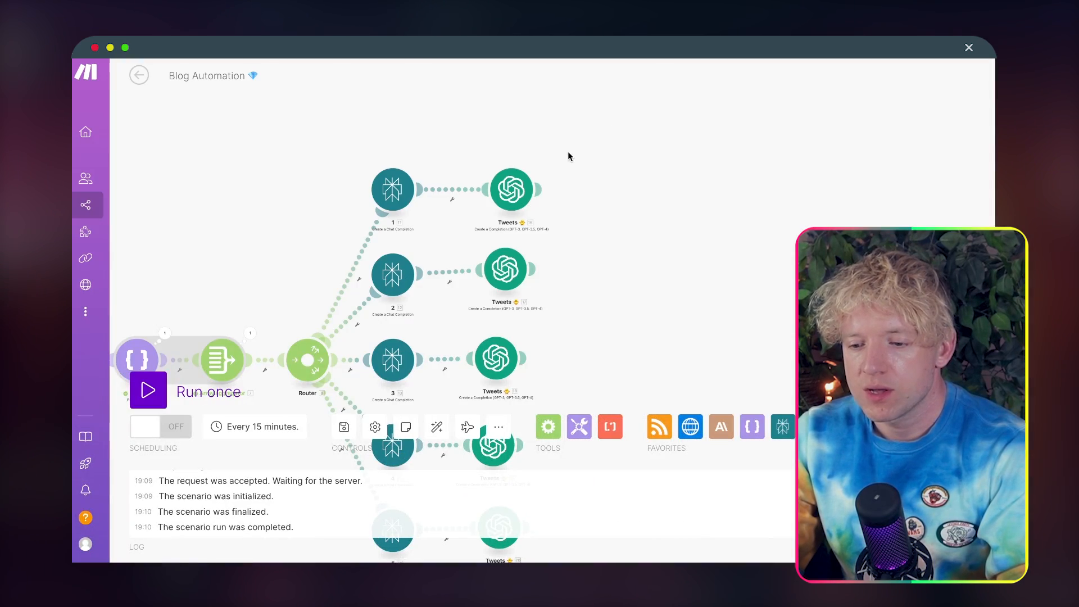
Step: In the Make scenario, clone the first branch's Tweets module and attach the copy after it
{"action": "right_click", "coordinate": [504, 206]}
{"action": "left_click", "coordinate": [545, 294]}
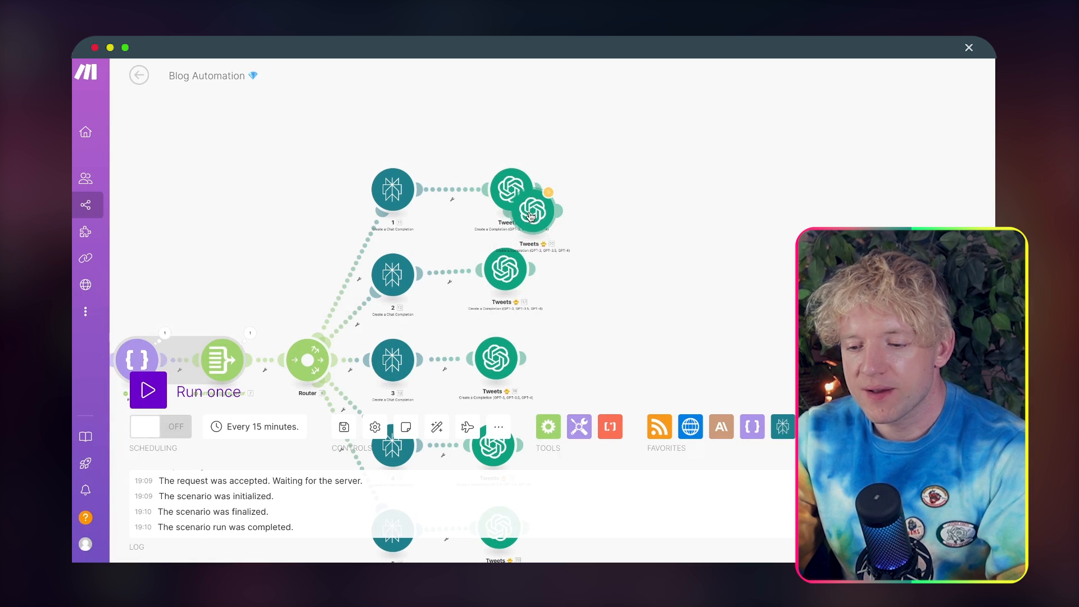
{"action": "left_click_drag", "start_coordinate": [531, 215], "coordinate": [608, 207]}
Step: Replace the Twitter prompt in the first branch's cloned module with the Facebook agent prompt, keep the article and research mappings, and save
{"action": "left_click", "coordinate": [606, 202]}
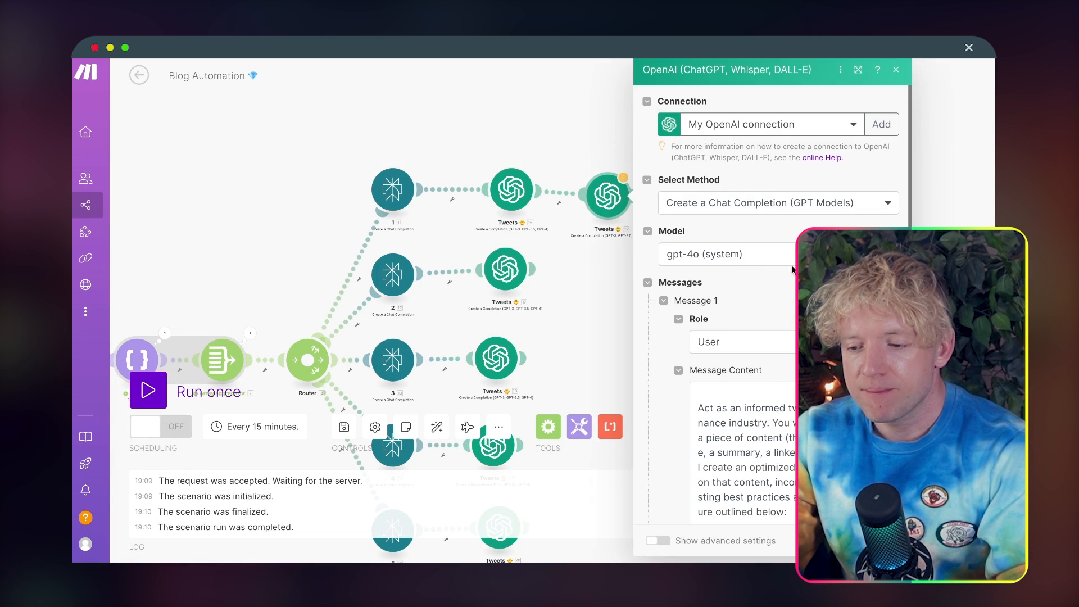
{"action": "scroll", "coordinate": [765, 405], "scroll_direction": "down", "scroll_amount": 15}
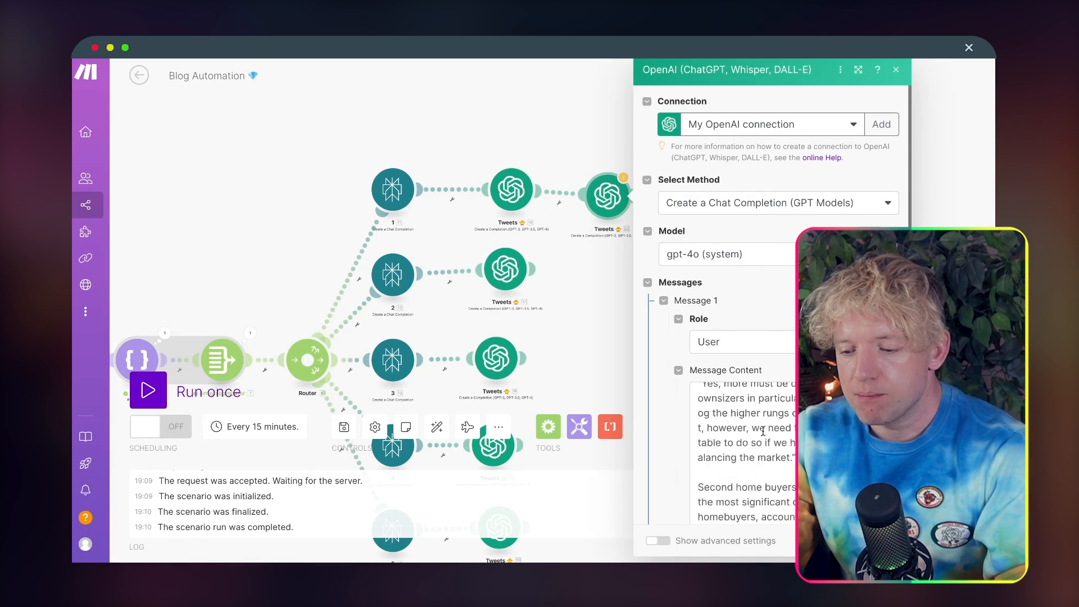
{"action": "scroll", "coordinate": [762, 429], "scroll_direction": "down", "scroll_amount": 3}
{"action": "left_click", "coordinate": [780, 370]}
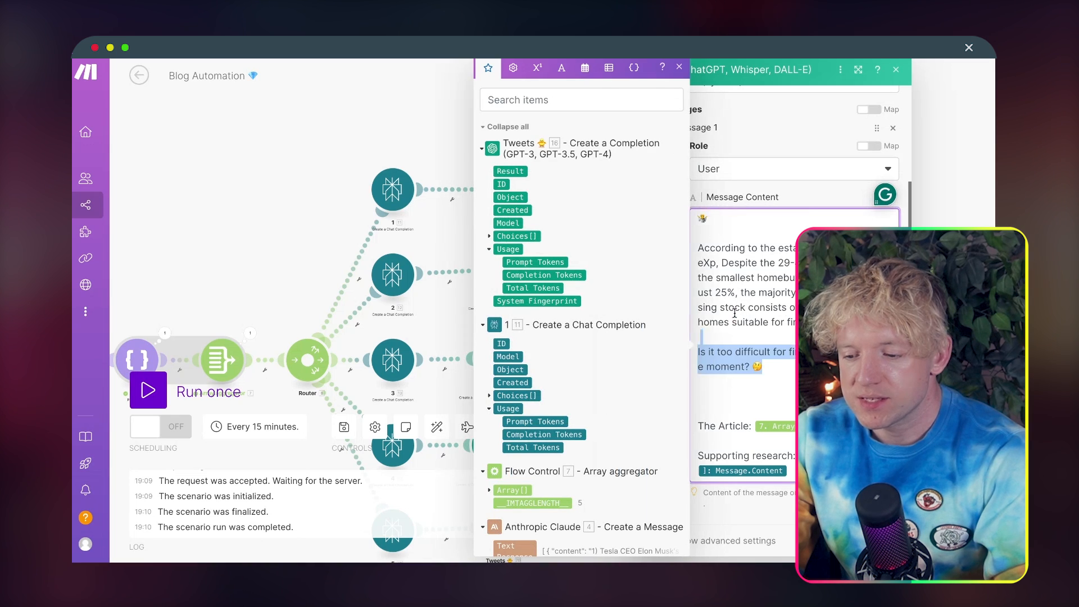
{"action": "key", "text": "ctrl+a"}
{"action": "key", "text": "ctrl+v"}
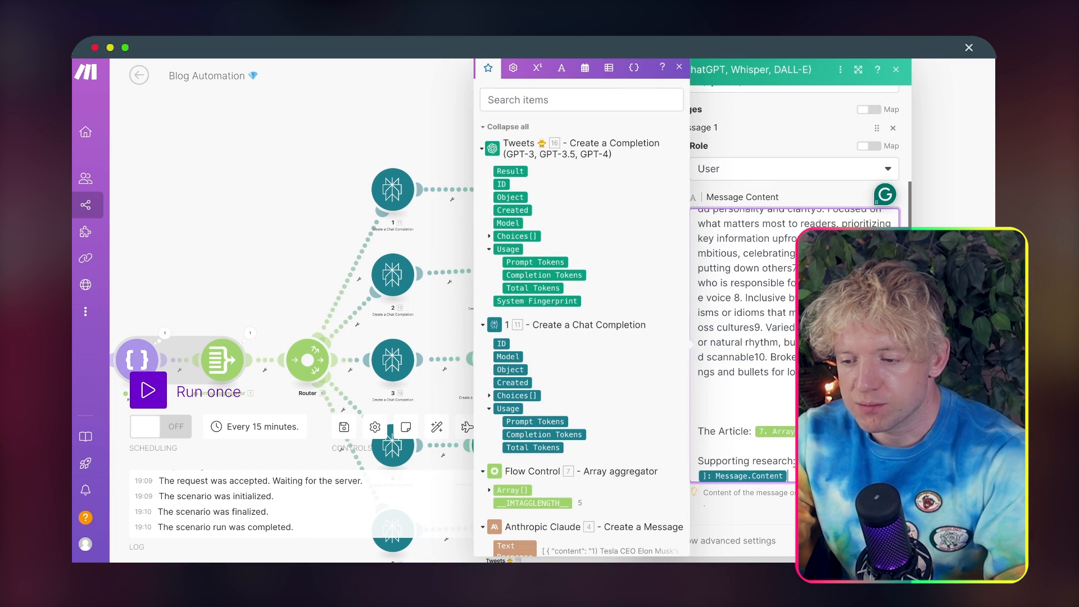
{"action": "scroll", "coordinate": [719, 395], "scroll_direction": "up", "scroll_amount": 10}
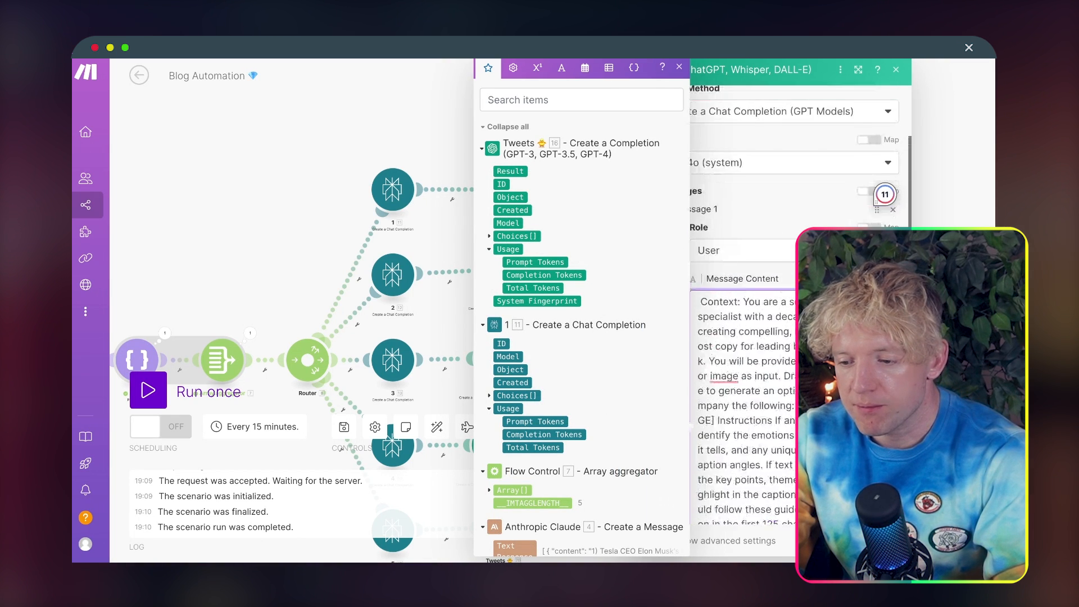
{"action": "left_click", "coordinate": [700, 394]}
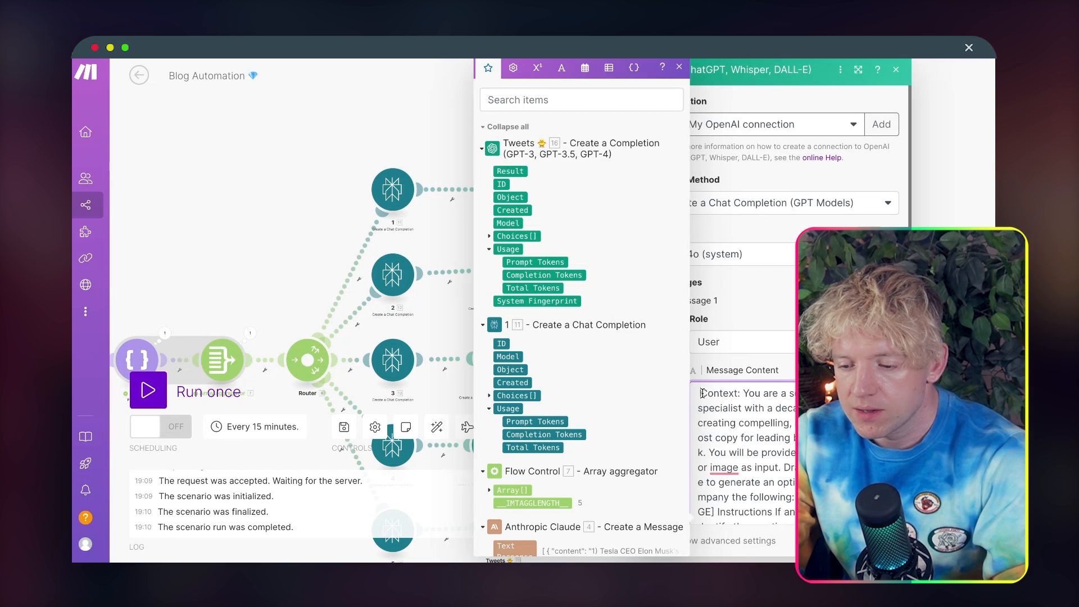
{"action": "key", "text": "BackSpace"}
{"action": "left_click", "coordinate": [884, 540]}
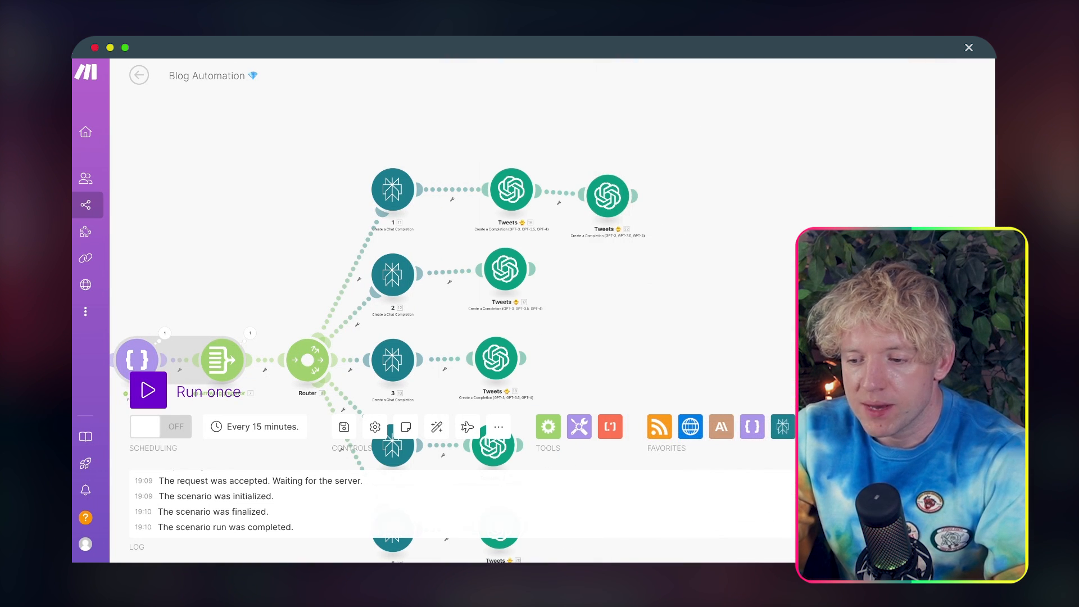
Step: Rename the first branch's cloned Tweets module as "Facebook 🚨"
{"action": "left_click_drag", "start_coordinate": [797, 279], "coordinate": [748, 195]}
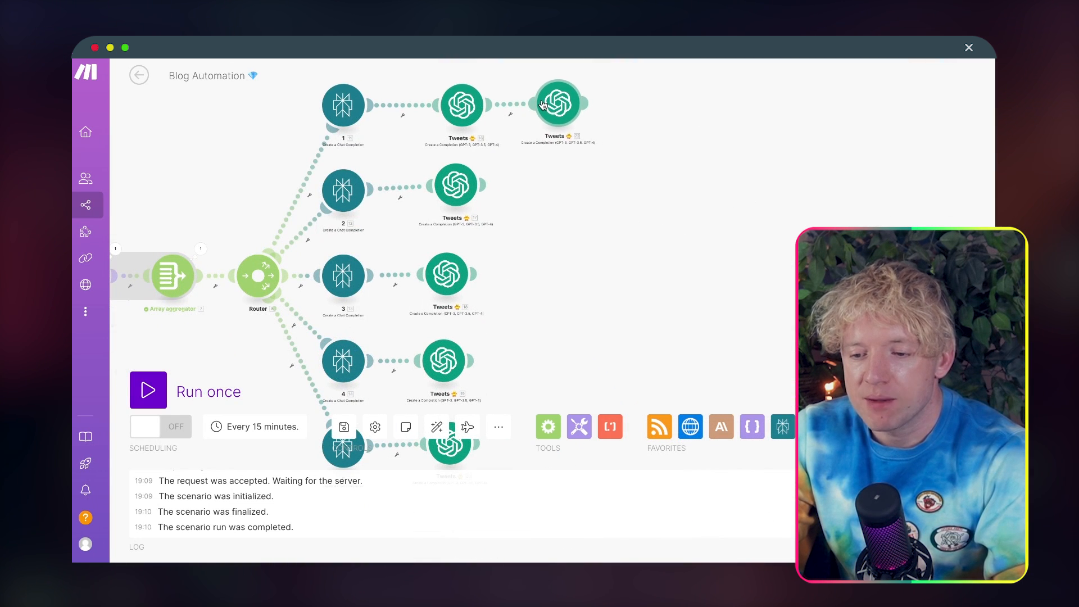
{"action": "right_click", "coordinate": [560, 110]}
{"action": "left_click", "coordinate": [587, 178]}
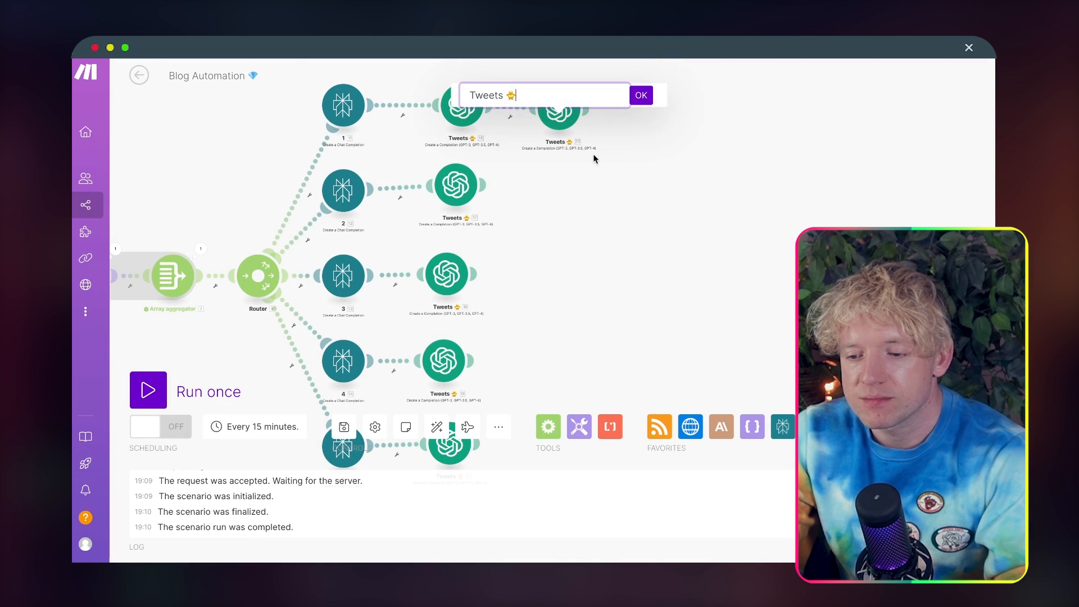
{"action": "type", "text": "Facebook"}
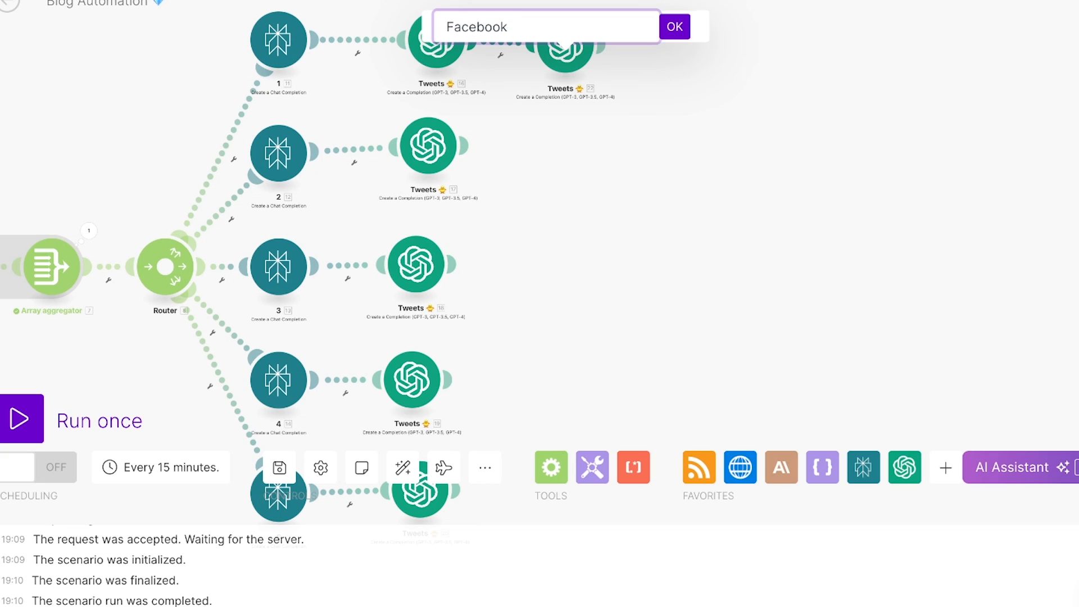
{"action": "key", "text": "ctrl+super+space"}
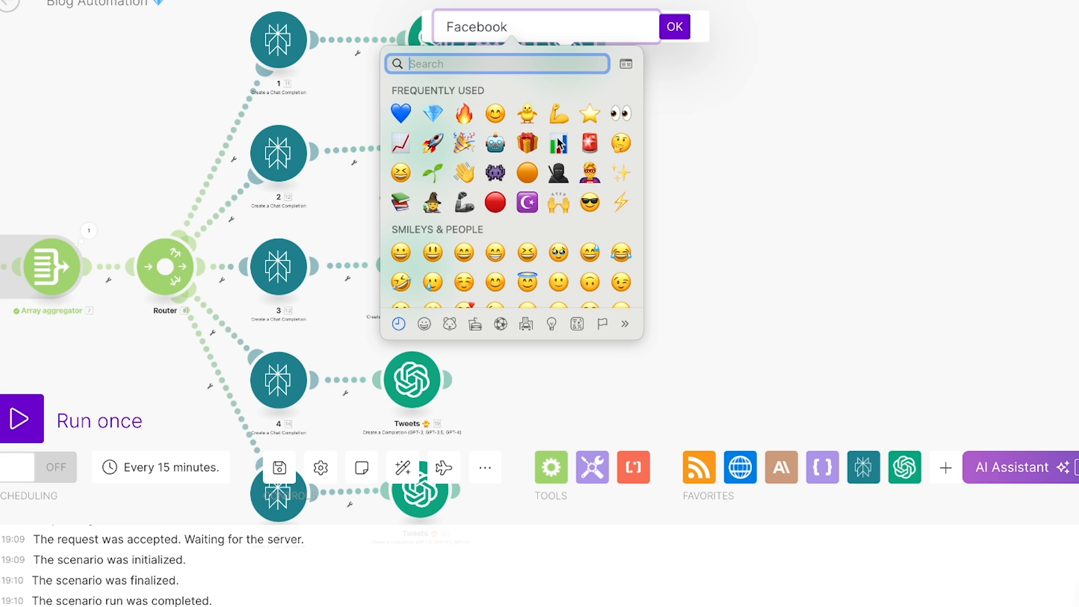
{"action": "key", "text": "Escape"}
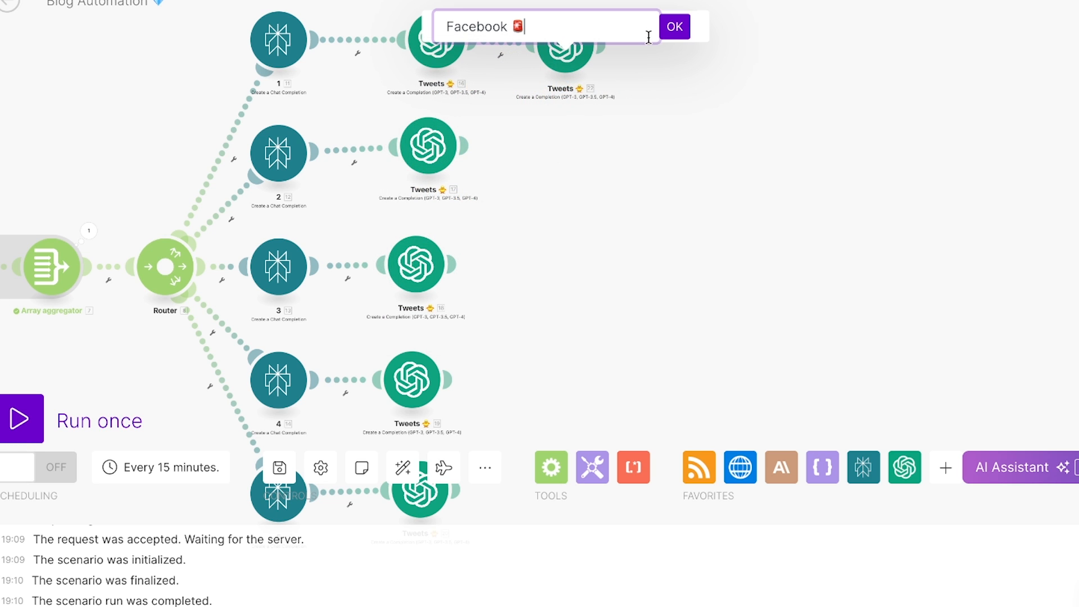
{"action": "left_click", "coordinate": [673, 29]}
Step: Clone the second branch's Tweets module, attach the copy after it, and replace its Twitter prompt with the Facebook agent prompt
{"action": "right_click", "coordinate": [423, 155]}
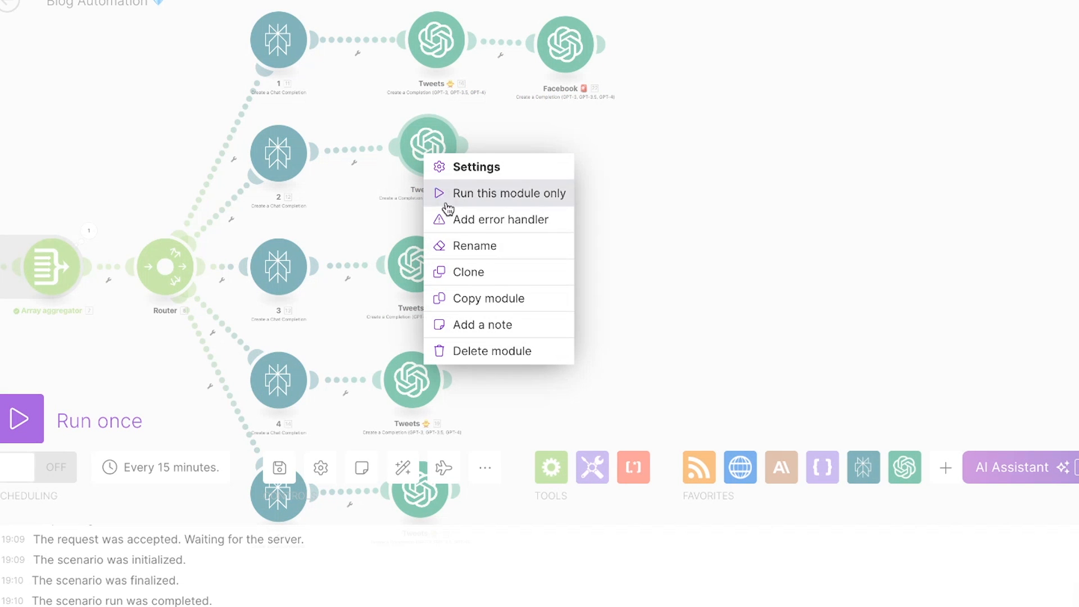
{"action": "left_click", "coordinate": [465, 269]}
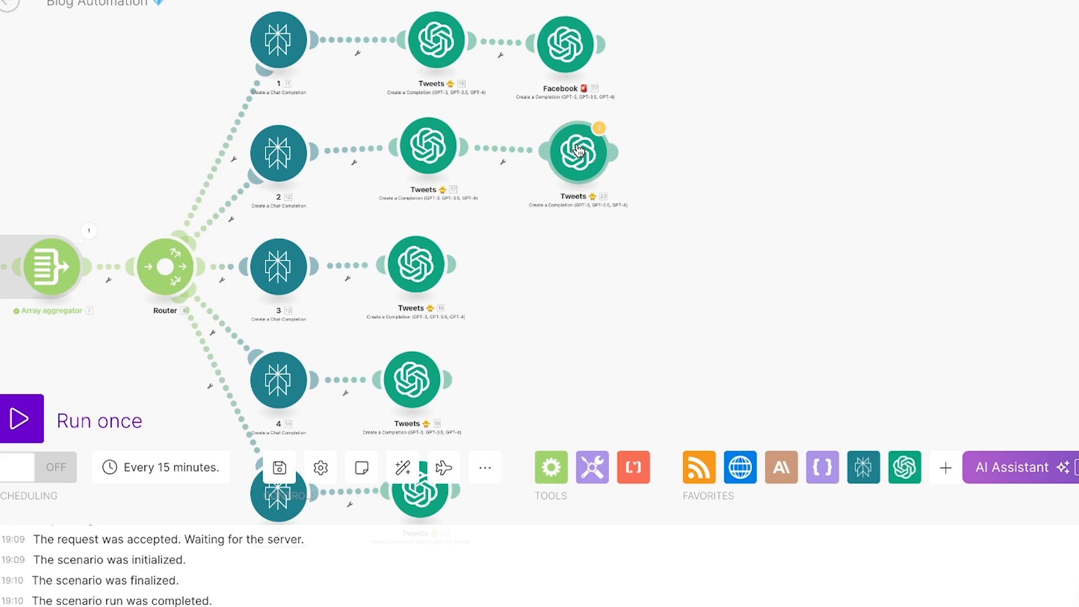
{"action": "left_click", "coordinate": [582, 156]}
{"action": "scroll", "coordinate": [746, 482], "scroll_direction": "down", "scroll_amount": 10}
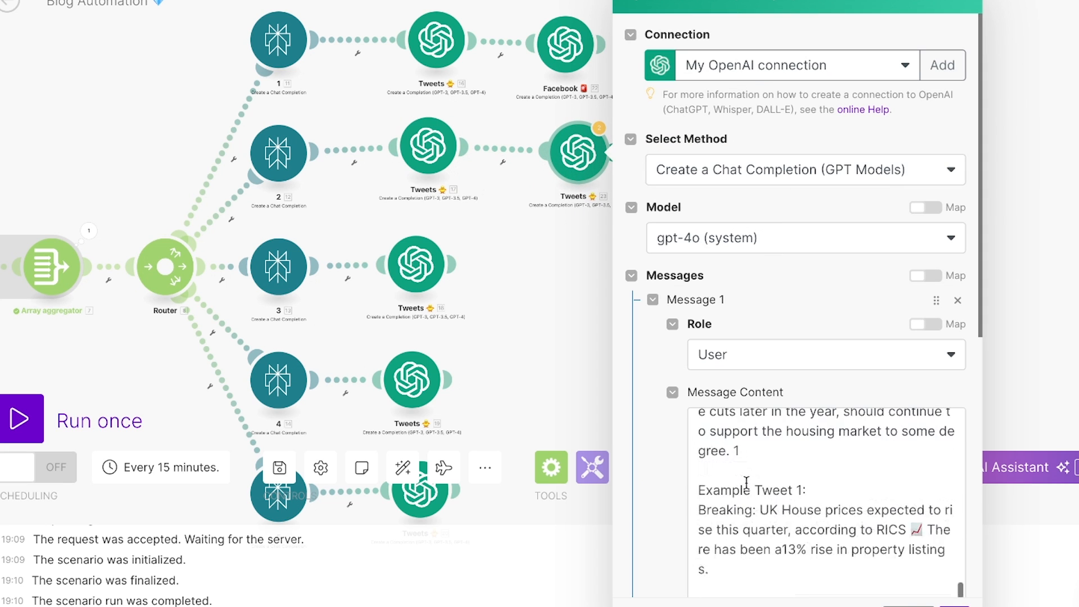
{"action": "left_click", "coordinate": [771, 175]}
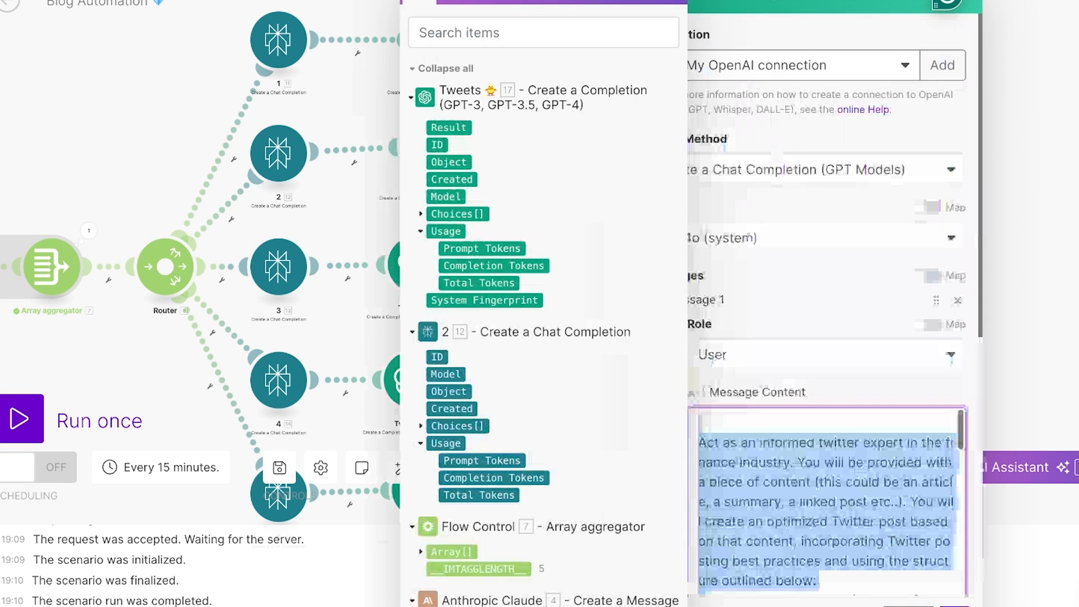
{"action": "left_click", "coordinate": [954, 606]}
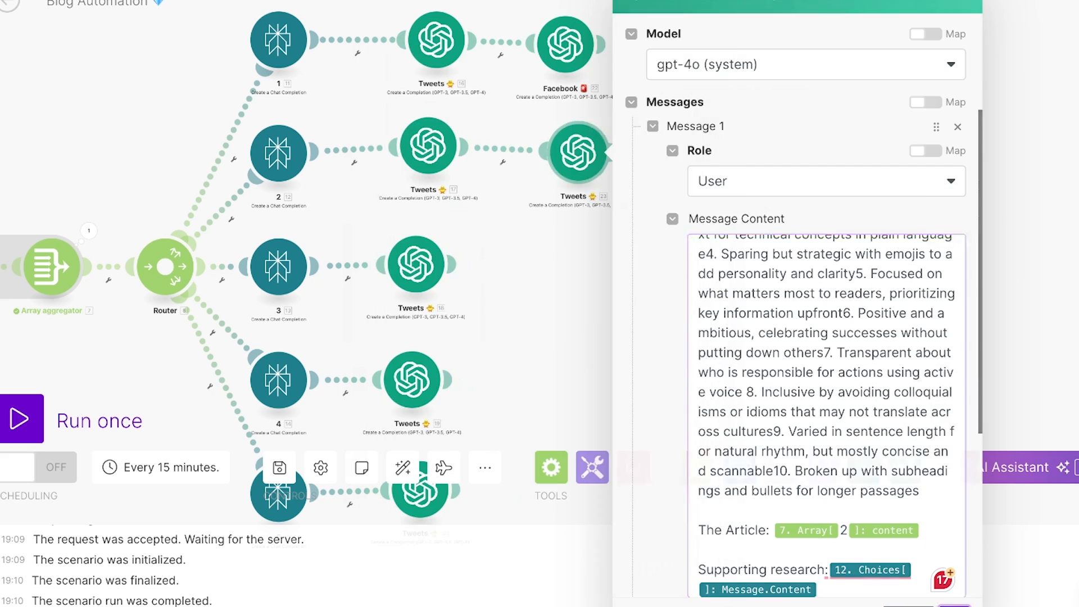
Step: Clone the third branch's Tweets module, attach the copy after it, and align it with its row
{"action": "left_click_drag", "start_coordinate": [590, 185], "coordinate": [564, 184]}
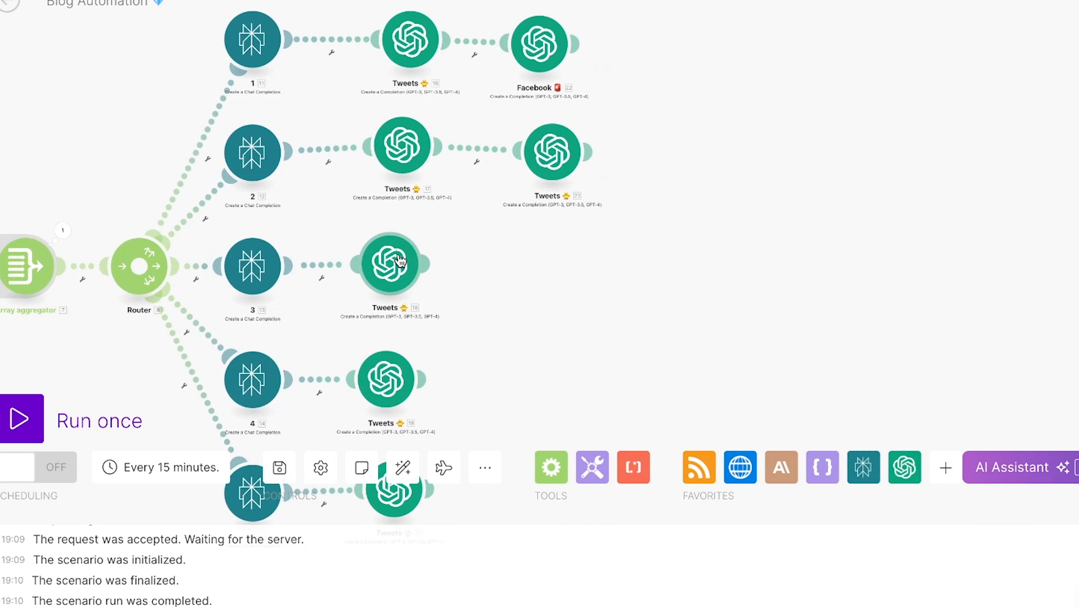
{"action": "right_click", "coordinate": [400, 260]}
{"action": "left_click", "coordinate": [464, 375]}
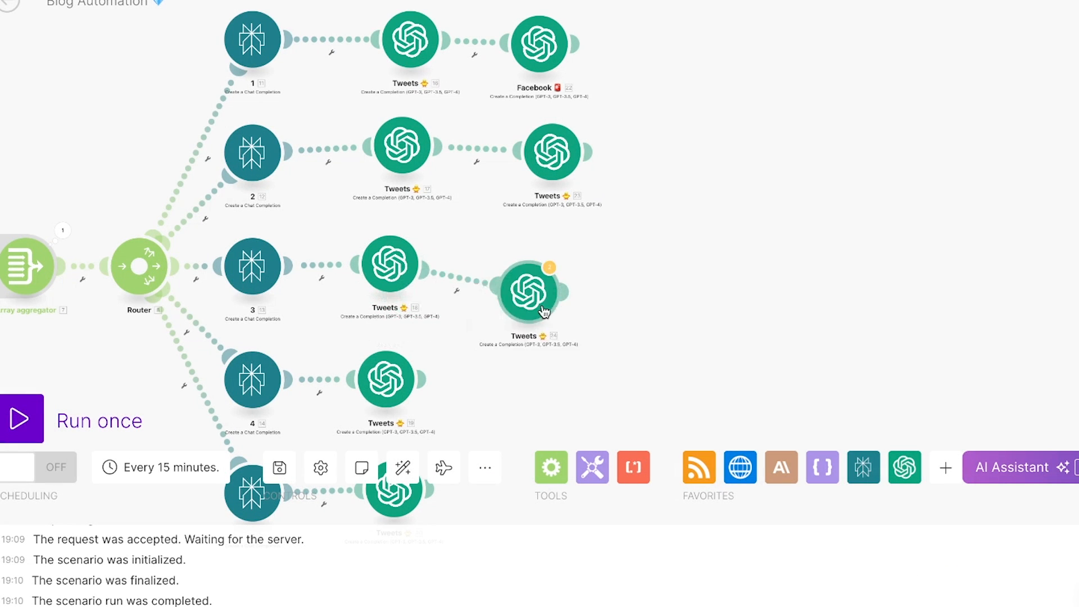
{"action": "left_click_drag", "start_coordinate": [543, 311], "coordinate": [565, 284]}
Step: Replace the Twitter prompt in the third branch's cloned Tweets module with the Facebook agent prompt, keep the article and research mappings, and save
{"action": "left_click", "coordinate": [556, 275]}
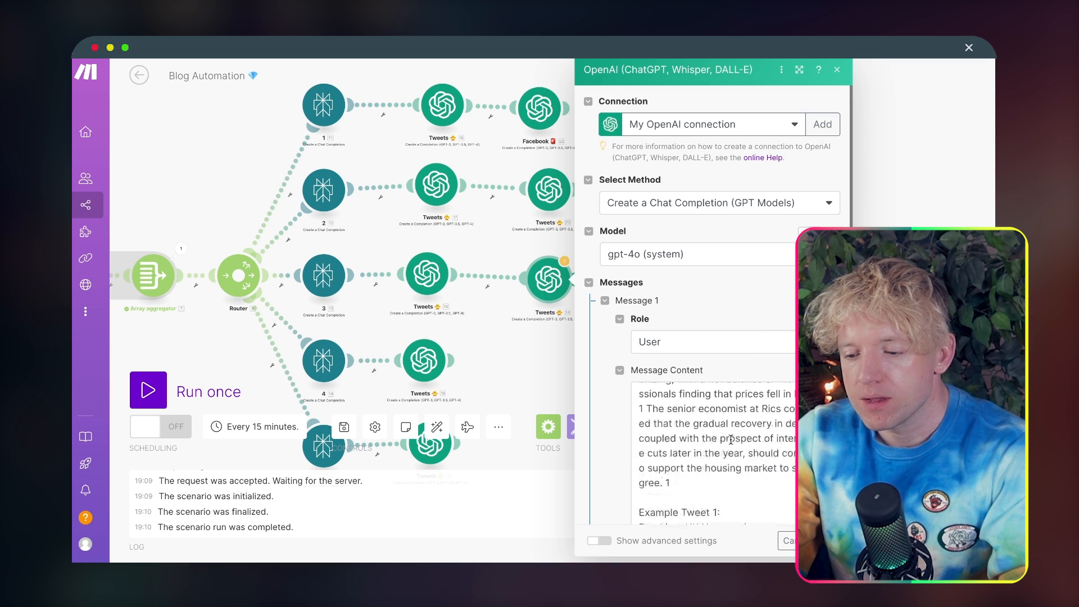
{"action": "scroll", "coordinate": [731, 439], "scroll_direction": "down", "scroll_amount": 10}
{"action": "left_click", "coordinate": [719, 371]}
{"action": "key", "text": "ctrl+a"}
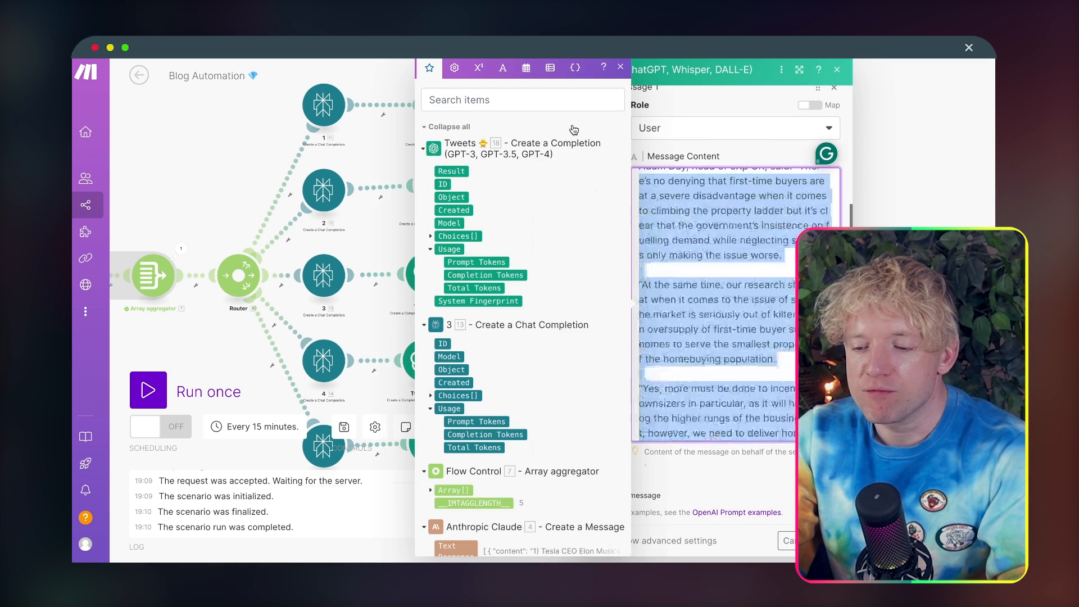
{"action": "key", "text": "ctrl+v"}
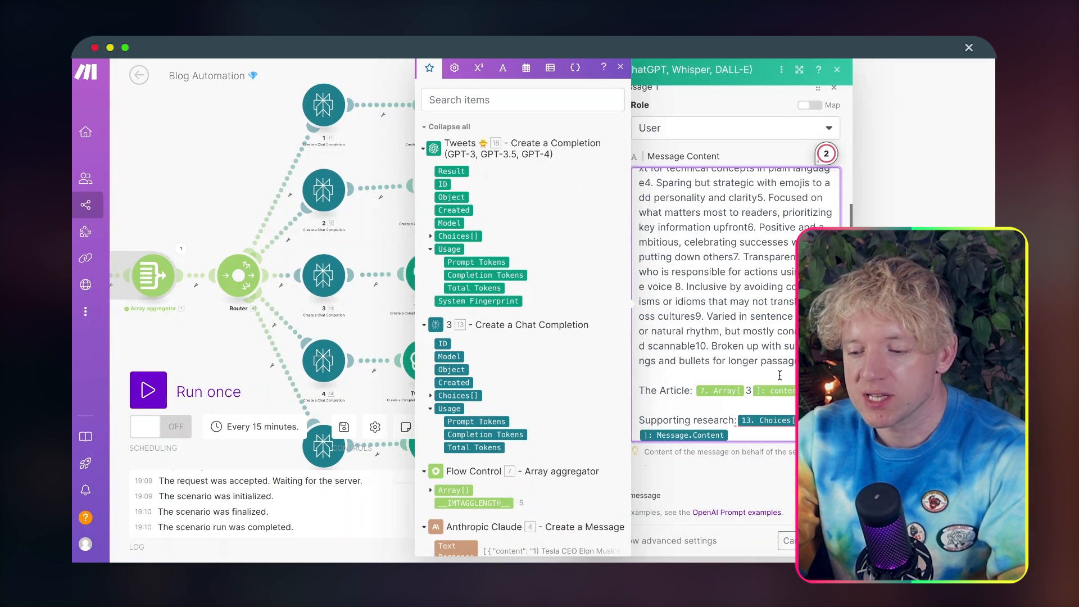
{"action": "left_click", "coordinate": [825, 540]}
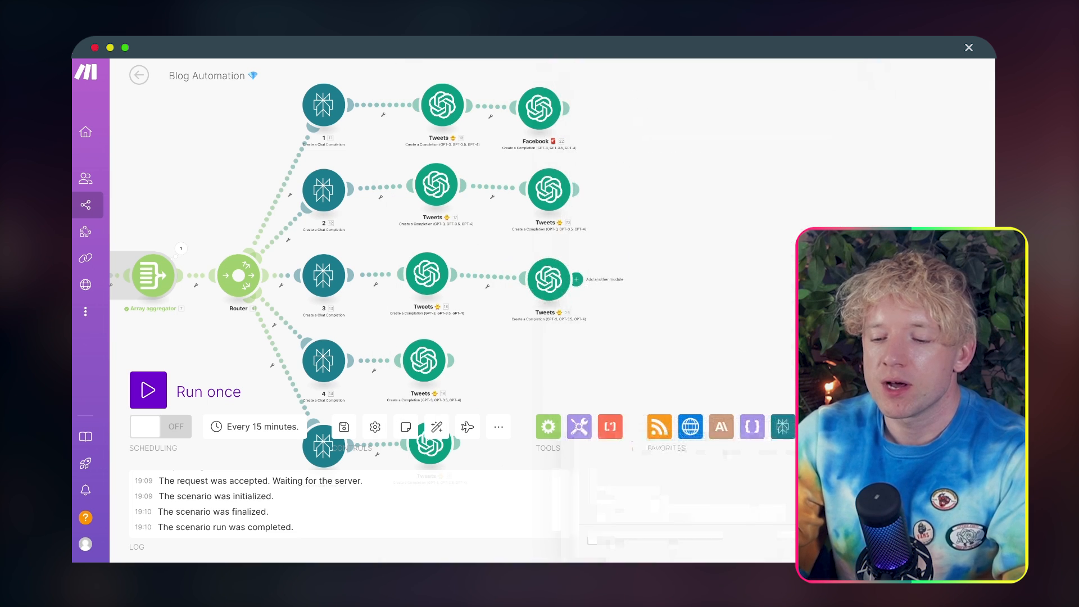
Step: Clone the fourth branch's Tweets module and attach the copy after it, aligned with its row
{"action": "left_click_drag", "start_coordinate": [589, 337], "coordinate": [534, 255]}
{"action": "right_click", "coordinate": [374, 281]}
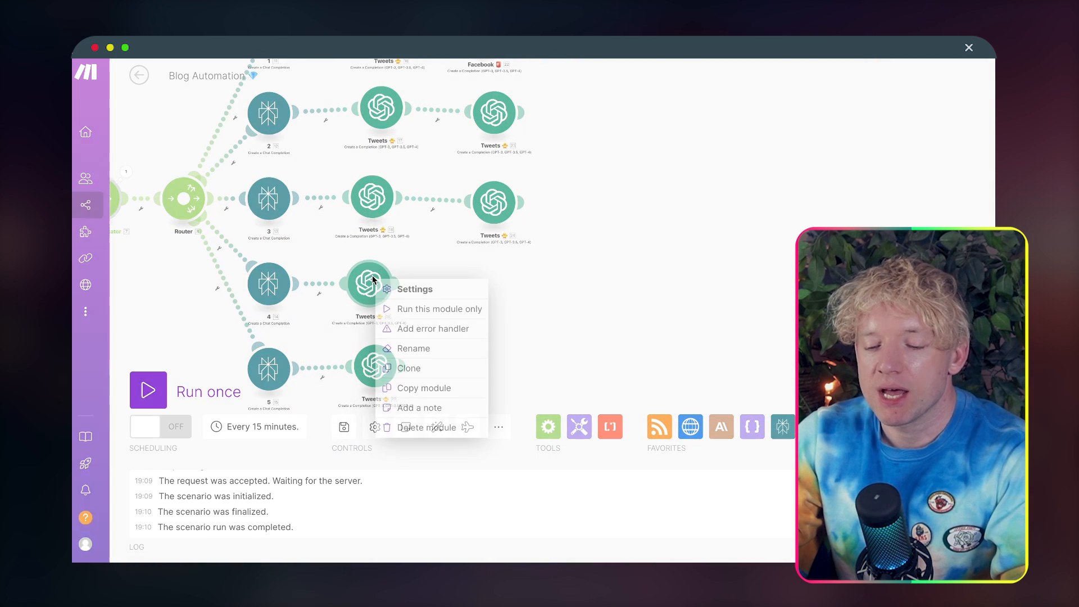
{"action": "left_click", "coordinate": [415, 368]}
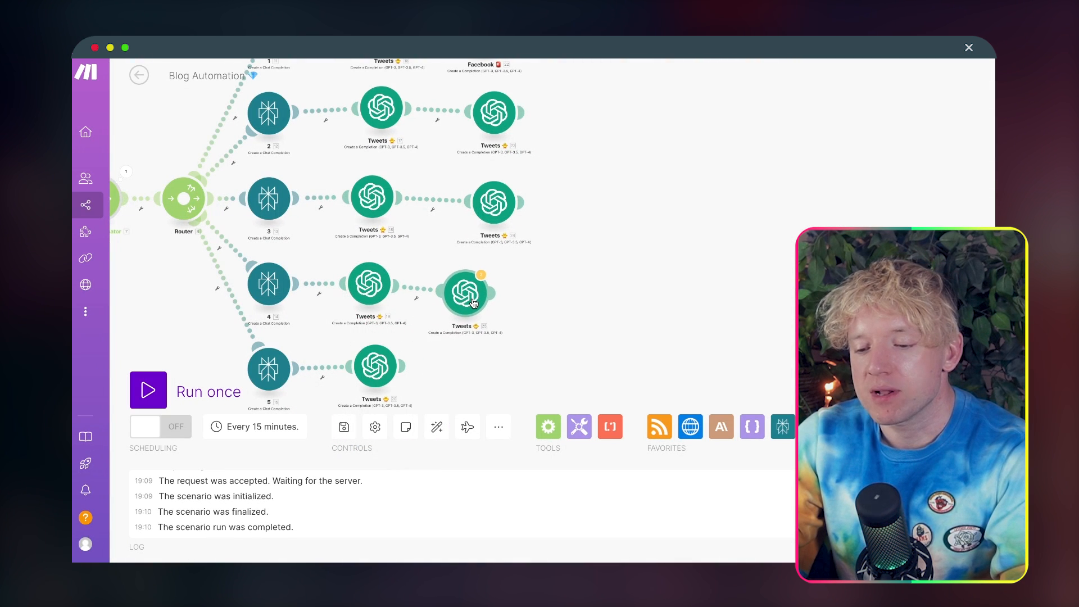
{"action": "left_click", "coordinate": [472, 296]}
{"action": "left_click", "coordinate": [472, 296]}
{"action": "scroll", "coordinate": [652, 408], "scroll_direction": "down", "scroll_amount": 10}
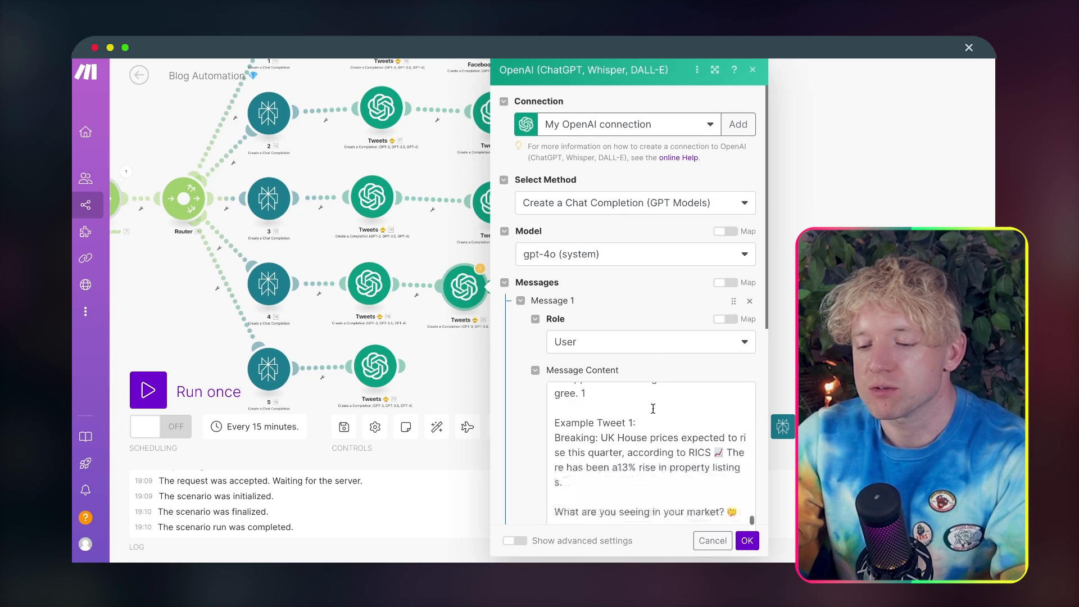
{"action": "scroll", "coordinate": [653, 408], "scroll_direction": "down", "scroll_amount": 10}
{"action": "left_click_drag", "start_coordinate": [618, 333], "coordinate": [510, 117]}
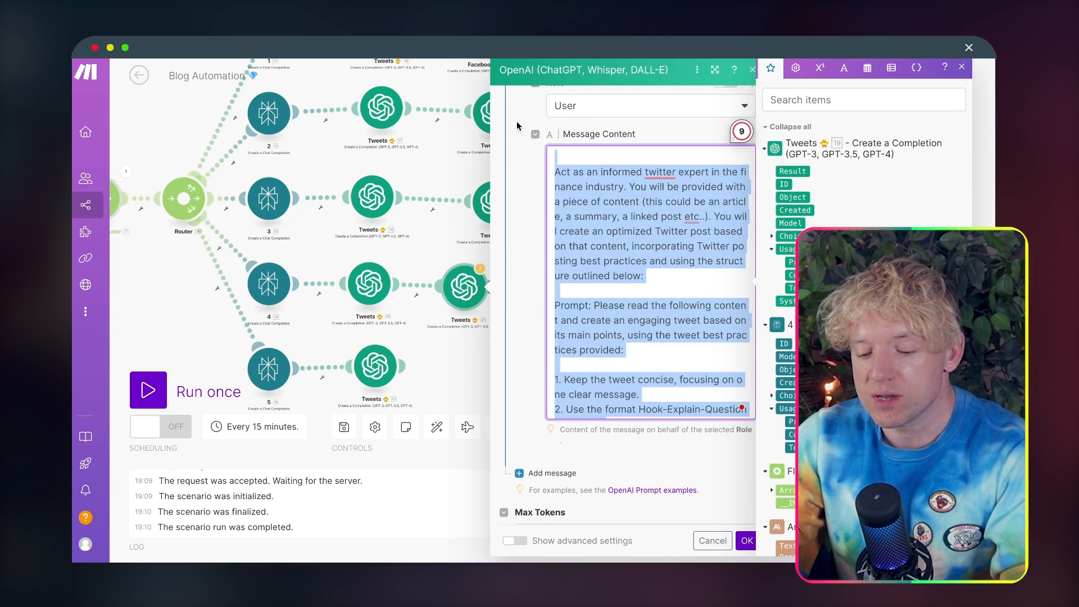
{"action": "left_click", "coordinate": [455, 206]}
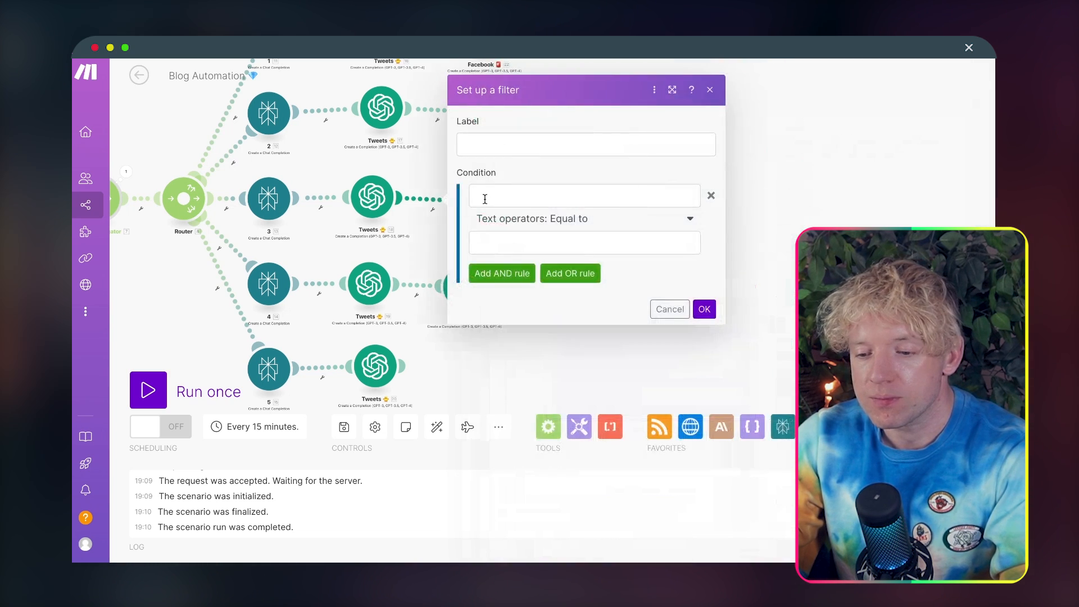
{"action": "left_click", "coordinate": [784, 170]}
Step: Copy the Facebook agent prompt from the message content of the third branch's last OpenAI module
{"action": "left_click", "coordinate": [509, 212]}
{"action": "scroll", "coordinate": [659, 279], "scroll_direction": "down", "scroll_amount": 10}
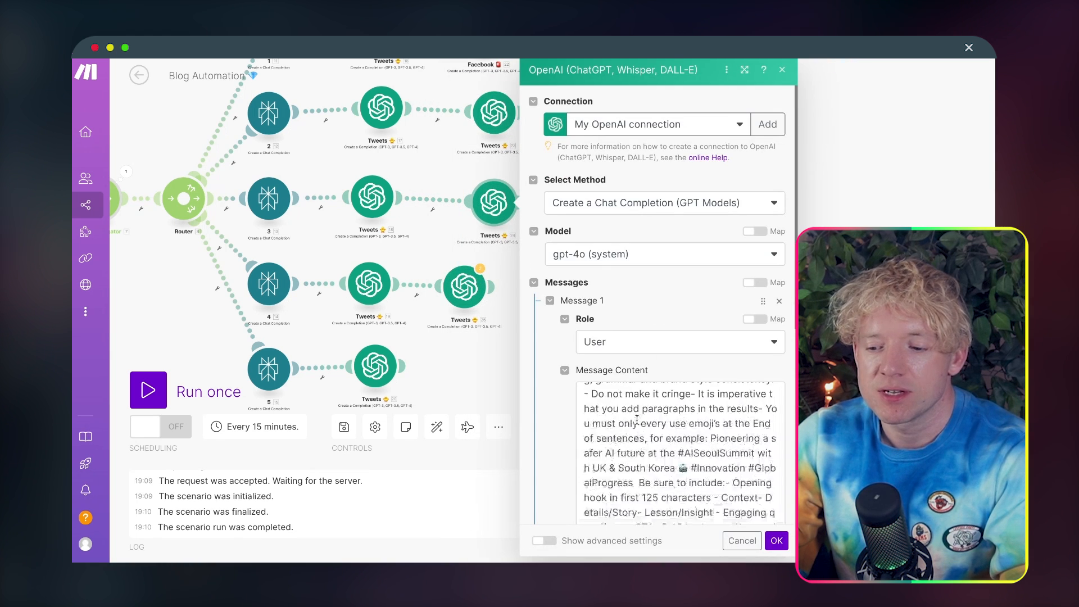
{"action": "left_click", "coordinate": [744, 223]}
{"action": "key", "text": "super+a"}
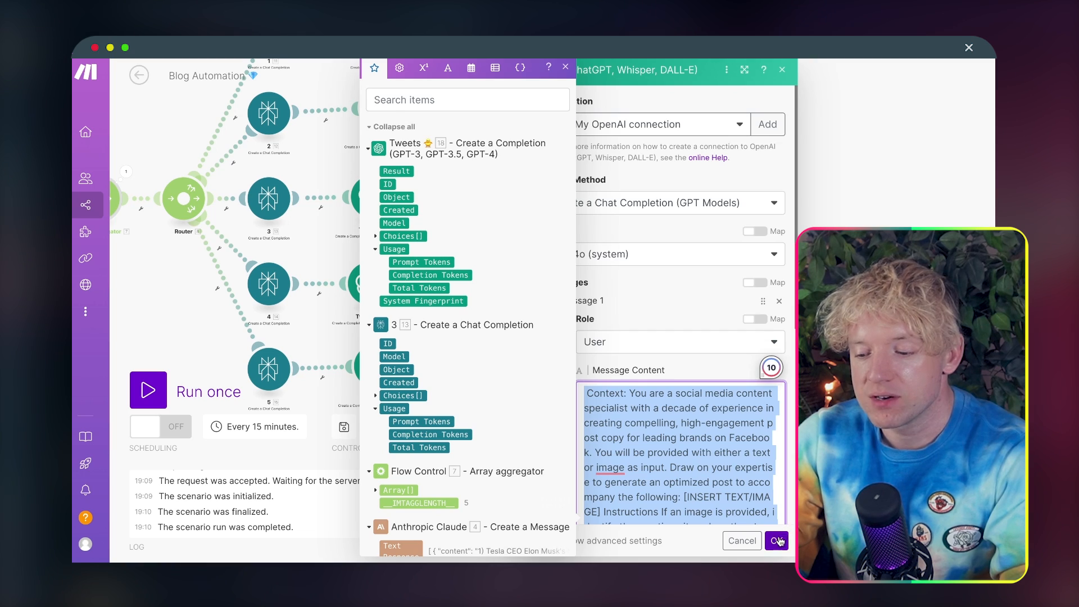
{"action": "left_click", "coordinate": [778, 541]}
Step: Replace the Twitter prompt in the fourth branch's cloned Tweets module with the copied Facebook agent prompt and save the module
{"action": "left_click", "coordinate": [464, 286]}
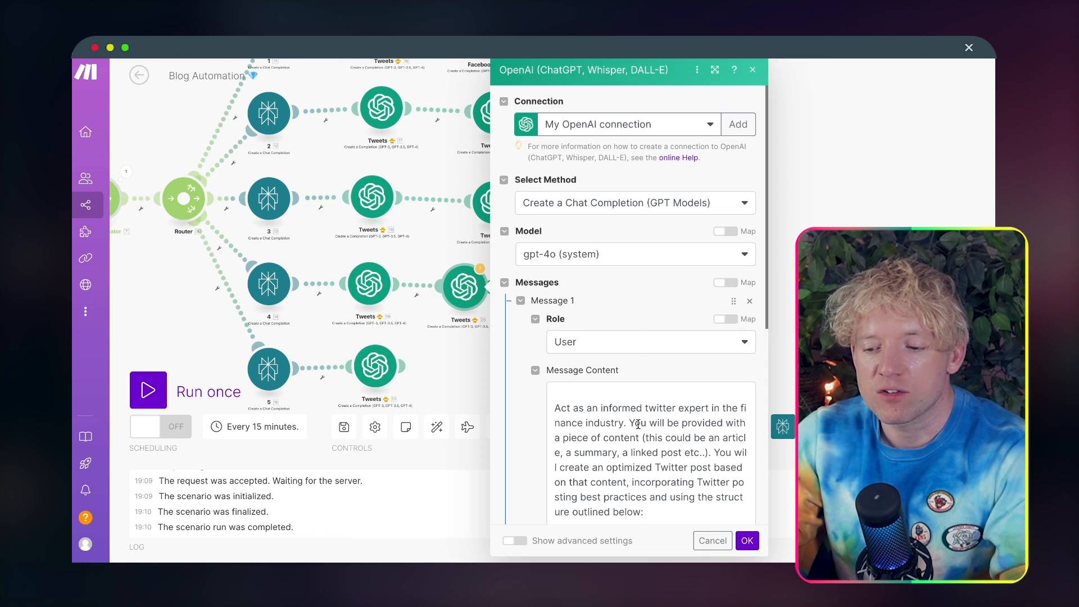
{"action": "scroll", "coordinate": [638, 424], "scroll_direction": "down", "scroll_amount": 15}
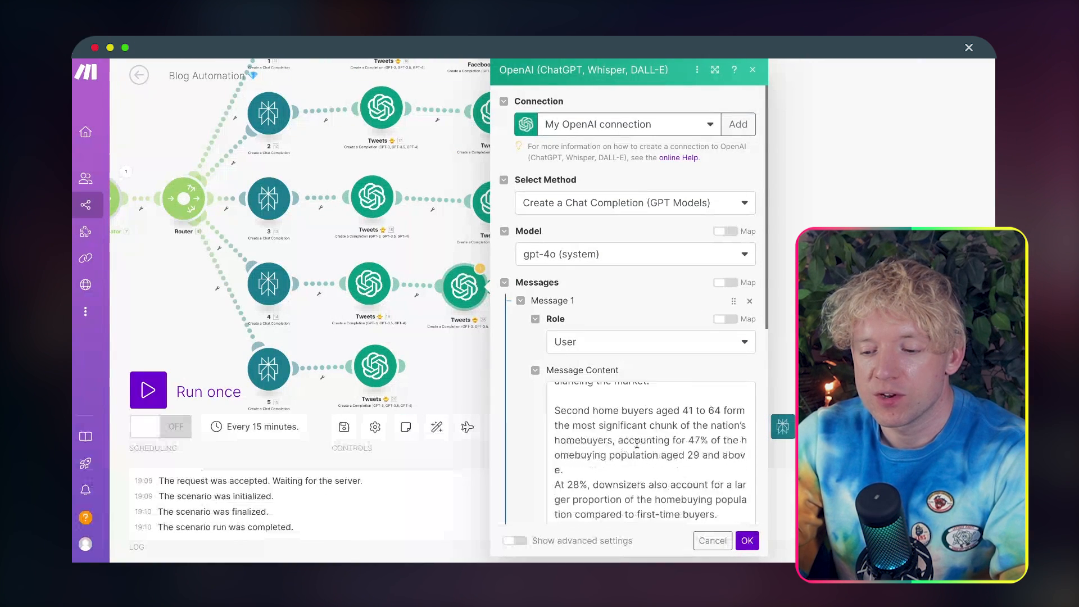
{"action": "scroll", "coordinate": [637, 443], "scroll_direction": "down", "scroll_amount": 10}
{"action": "left_click", "coordinate": [649, 319]}
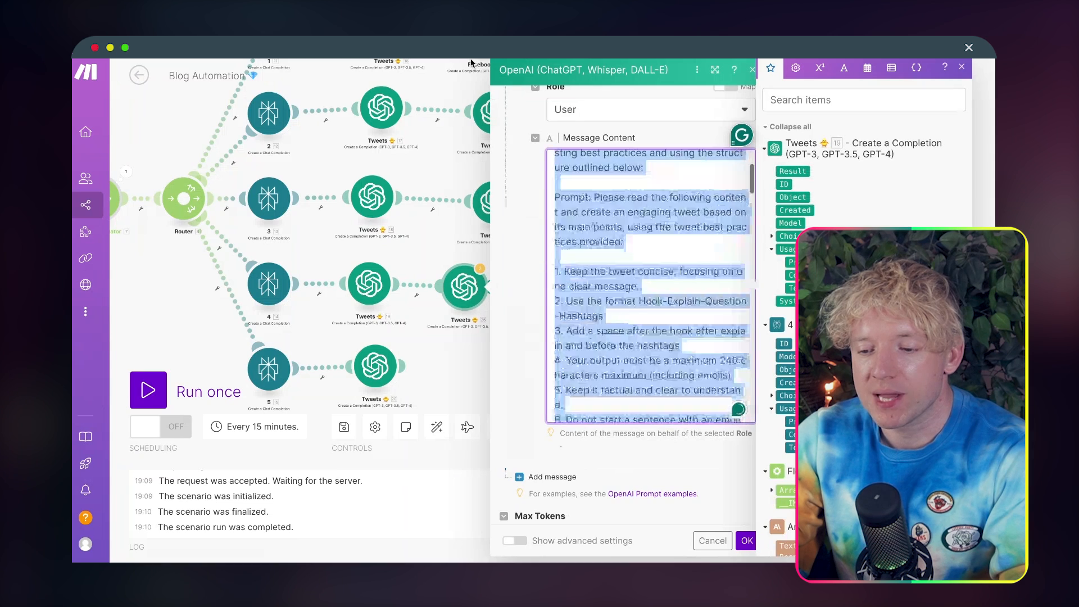
{"action": "key", "text": "ctrl+a"}
{"action": "key", "text": "ctrl+v"}
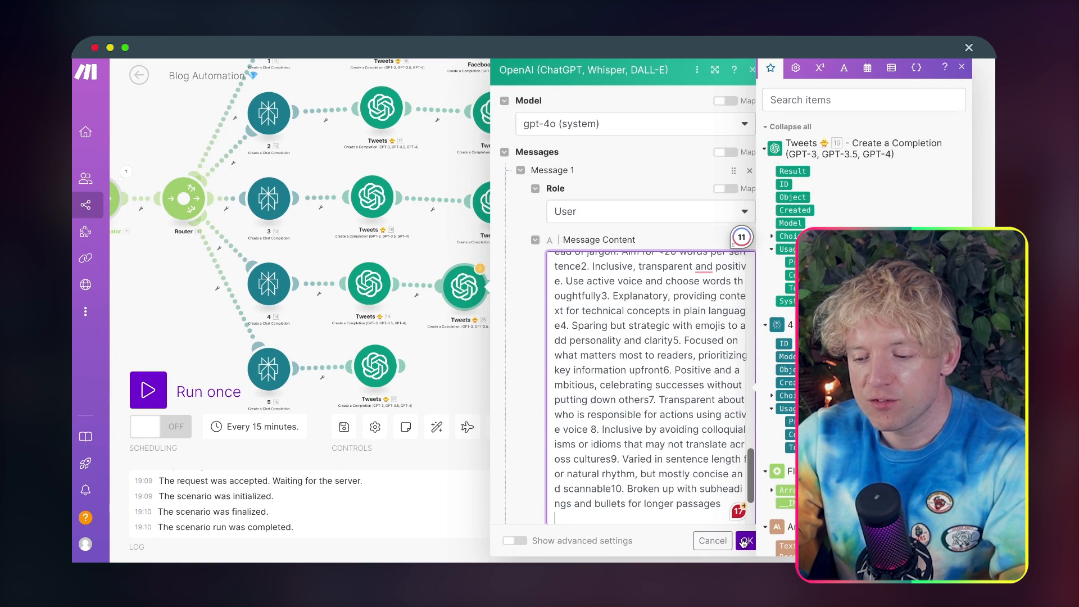
{"action": "left_click", "coordinate": [744, 541]}
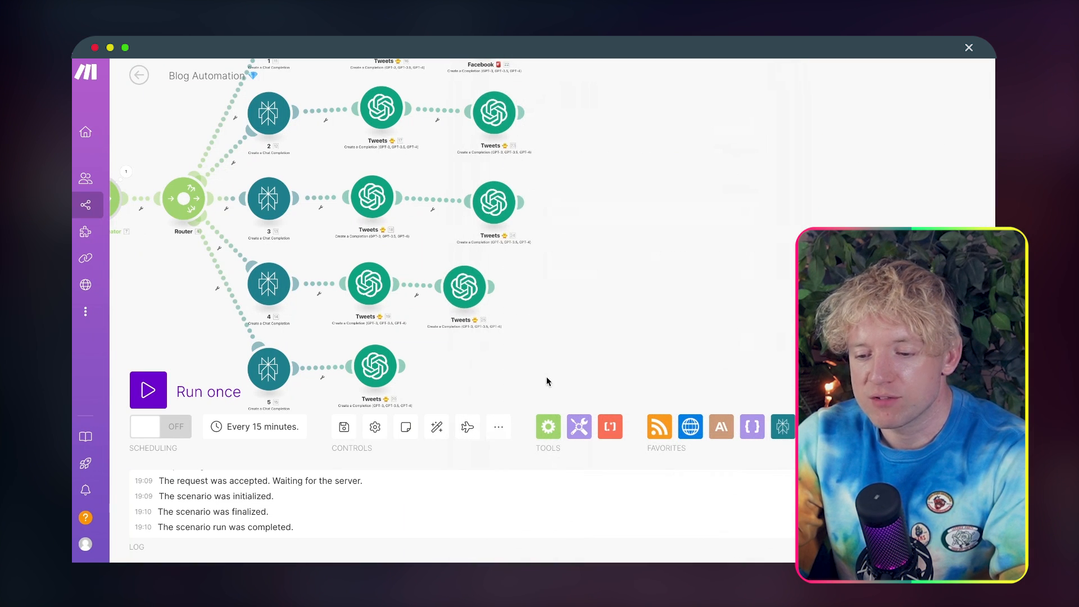
Step: Clone the fifth branch's Tweets module, attach the copy after it, and replace its Twitter prompt with the Facebook agent prompt
{"action": "right_click", "coordinate": [384, 370]}
{"action": "left_click", "coordinate": [433, 456]}
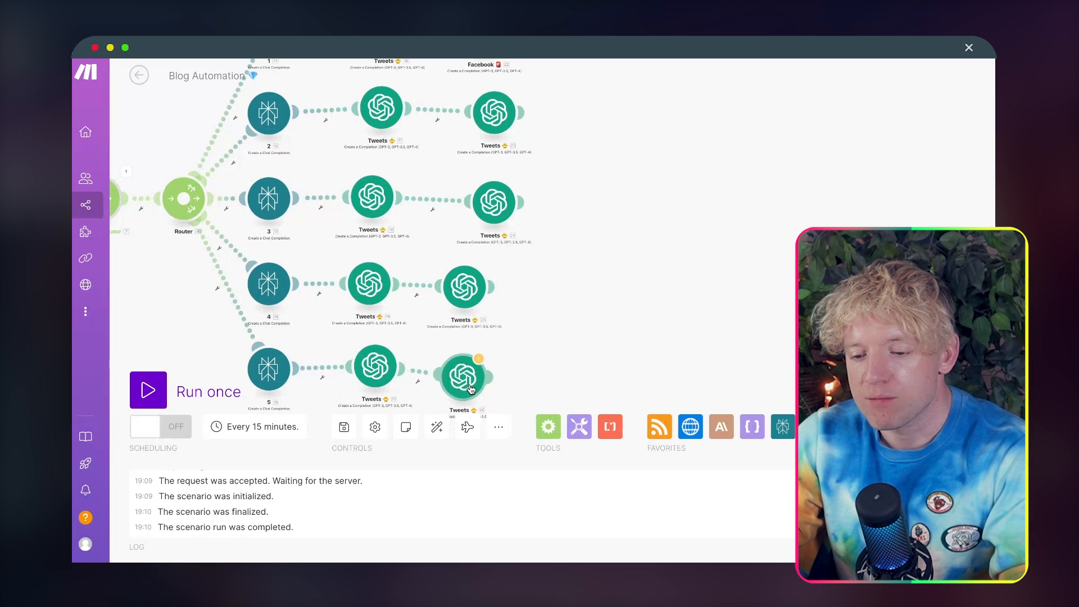
{"action": "left_click", "coordinate": [478, 379]}
{"action": "scroll", "coordinate": [623, 451], "scroll_direction": "down", "scroll_amount": 10}
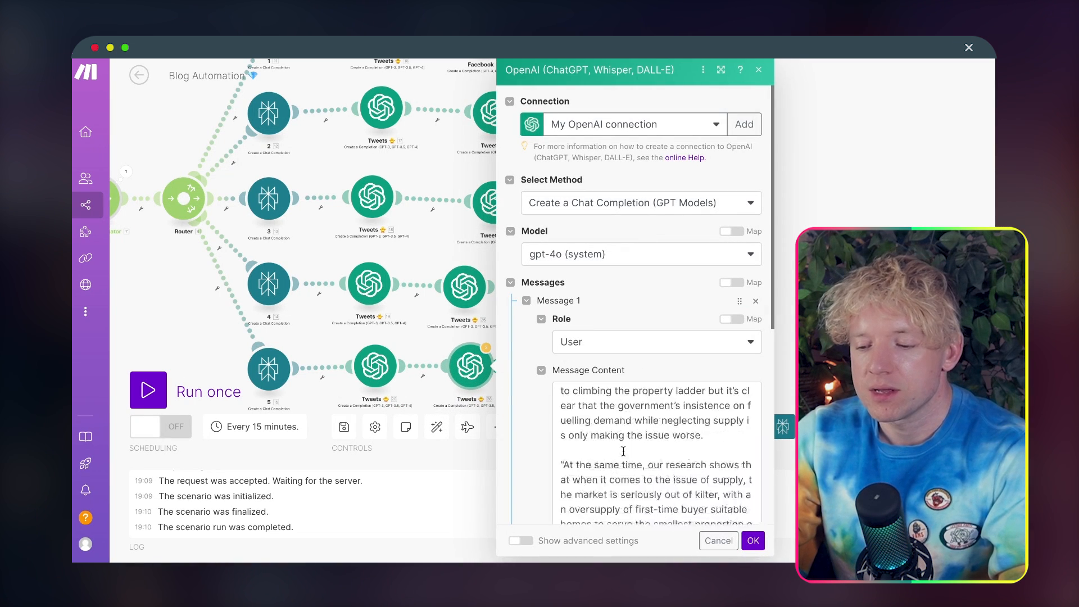
{"action": "scroll", "coordinate": [624, 451], "scroll_direction": "down", "scroll_amount": 5}
{"action": "left_click", "coordinate": [624, 451]}
{"action": "key", "text": "ctrl+a"}
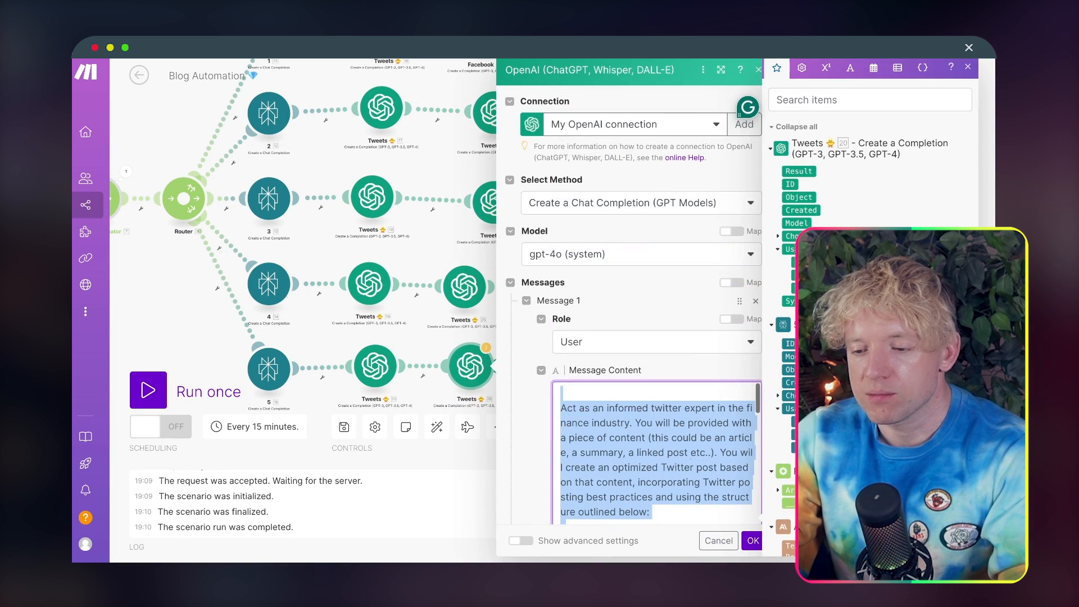
{"action": "key", "text": "ctrl+v"}
{"action": "left_click", "coordinate": [752, 541]}
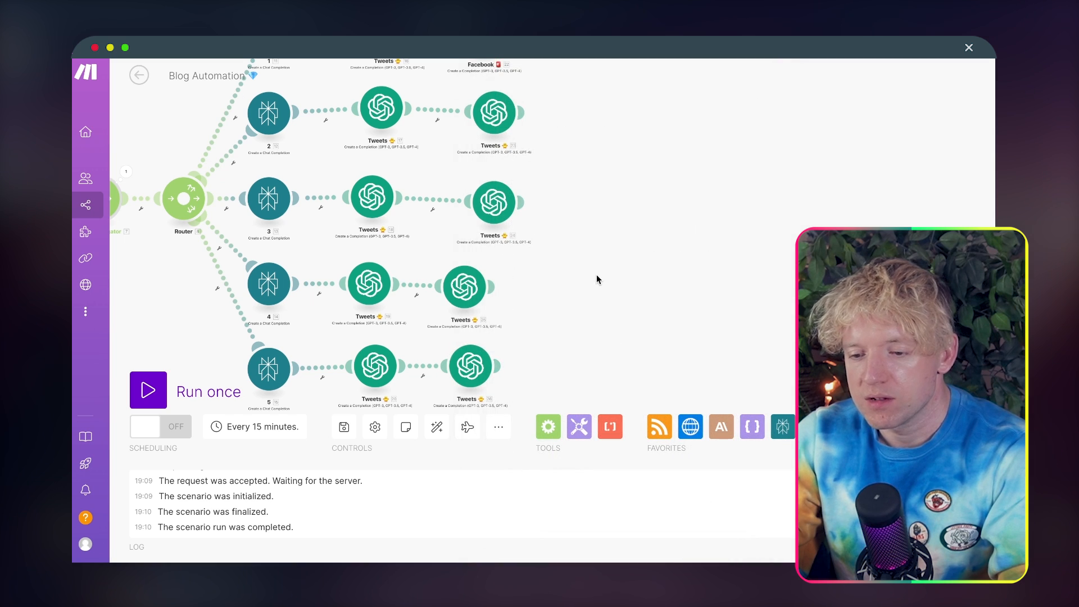
Step: Copy the first branch's Facebook module name and rename the second branch's cloned Tweets module as "Facebook 🚨"
{"action": "right_click", "coordinate": [498, 84]}
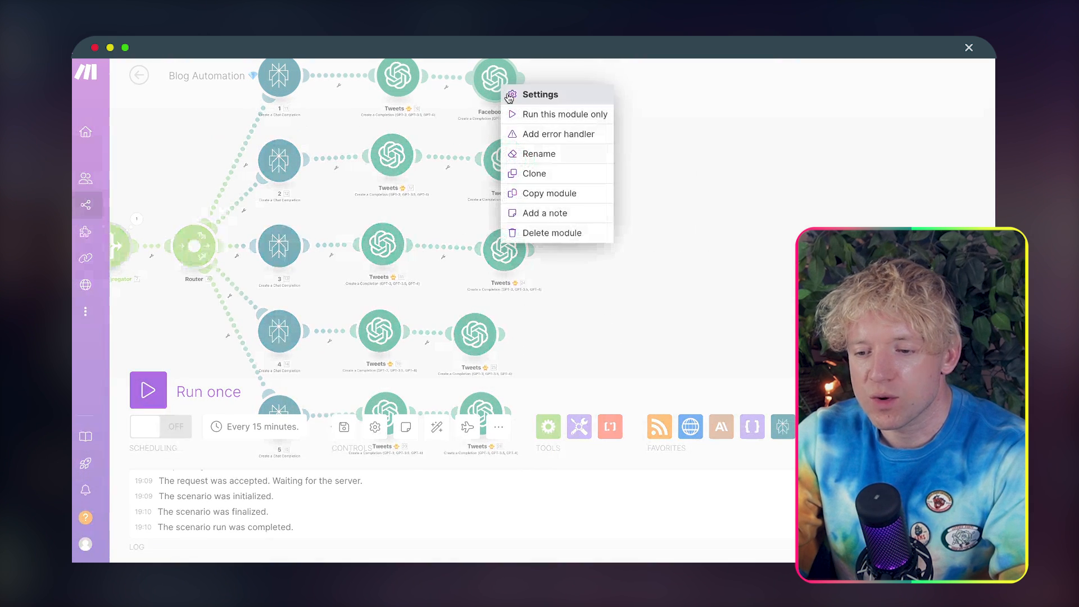
{"action": "left_click", "coordinate": [536, 150]}
{"action": "key", "text": "ctrl+c"}
{"action": "left_click", "coordinate": [581, 69]}
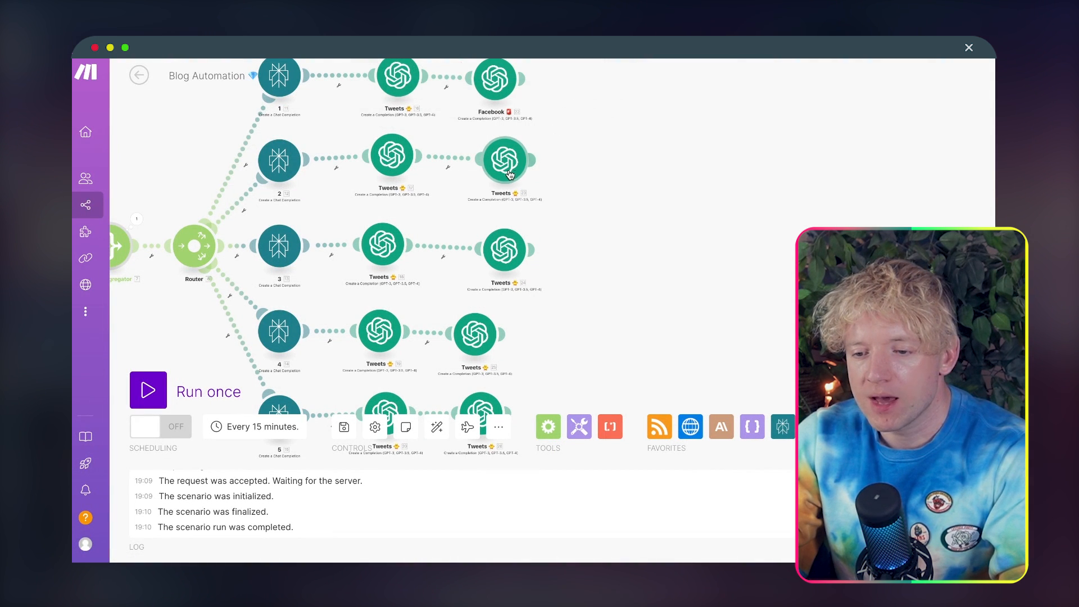
{"action": "right_click", "coordinate": [508, 166]}
{"action": "left_click", "coordinate": [545, 241]}
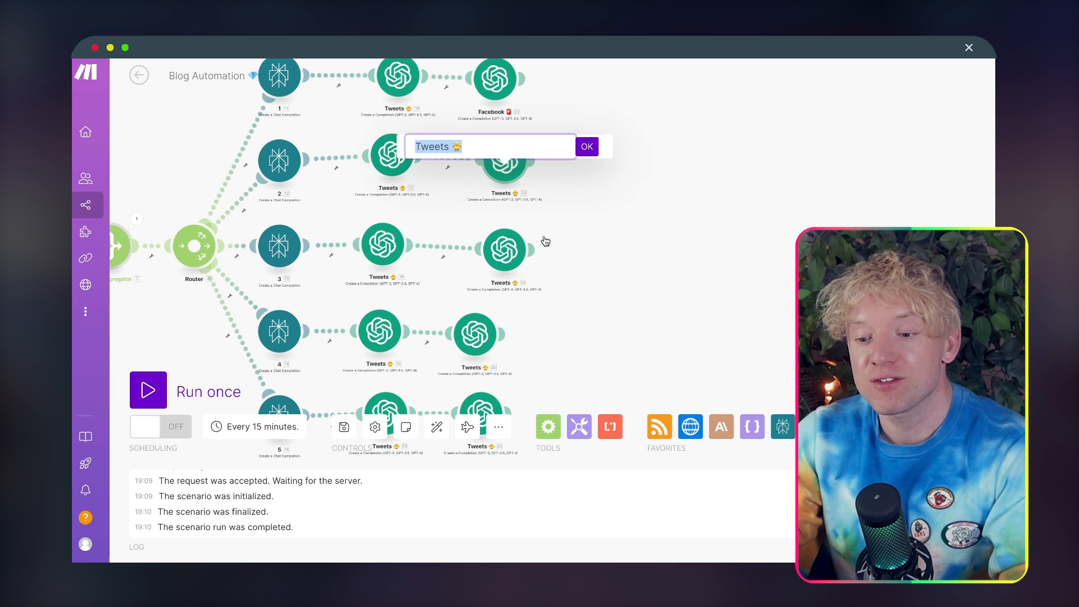
{"action": "key", "text": "ctrl+v"}
{"action": "key", "text": "Return"}
Step: Rename the third branch's cloned Tweets module as "Facebook 🚨"
{"action": "right_click", "coordinate": [505, 253]}
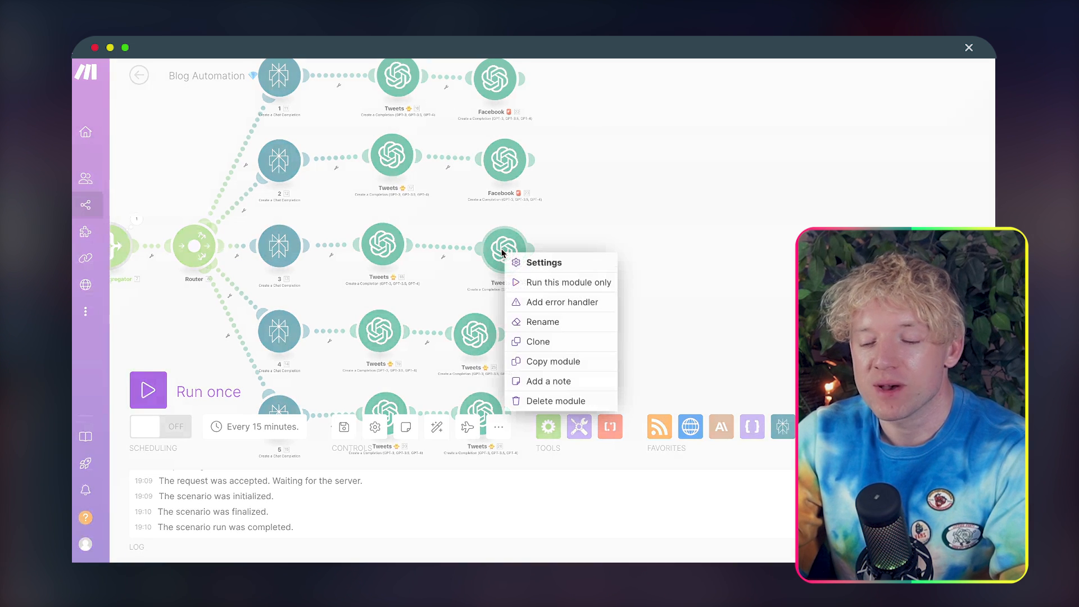
{"action": "left_click", "coordinate": [537, 321]}
{"action": "type", "text": "Facebook"}
{"action": "key", "text": "Return"}
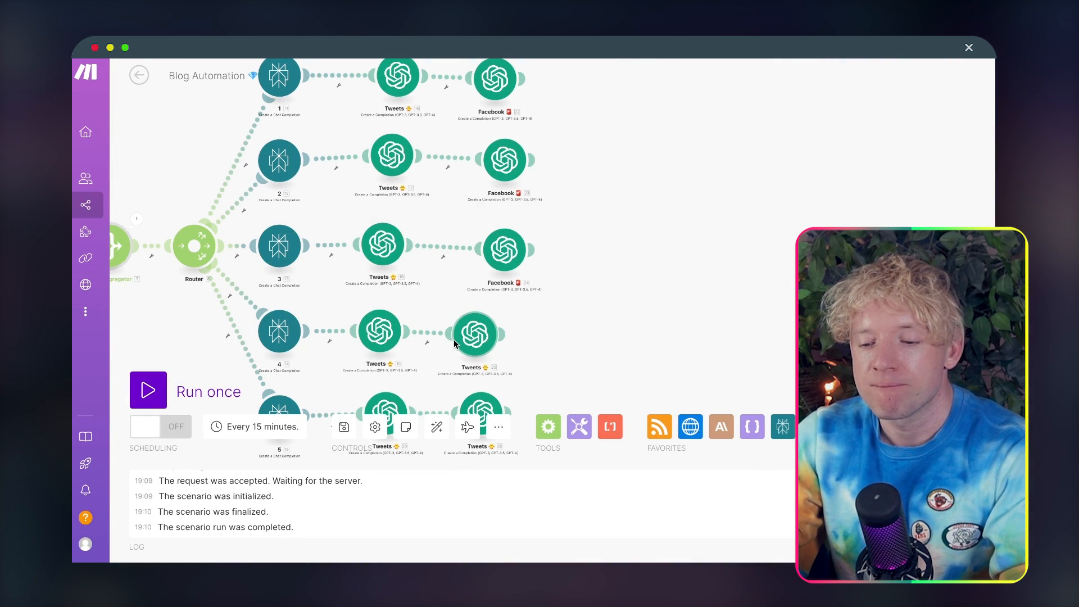
Step: Rename the fourth branch's cloned Tweets module as "Facebook 🚨"
{"action": "right_click", "coordinate": [453, 339]}
{"action": "left_click", "coordinate": [566, 317]}
{"action": "right_click", "coordinate": [466, 328]}
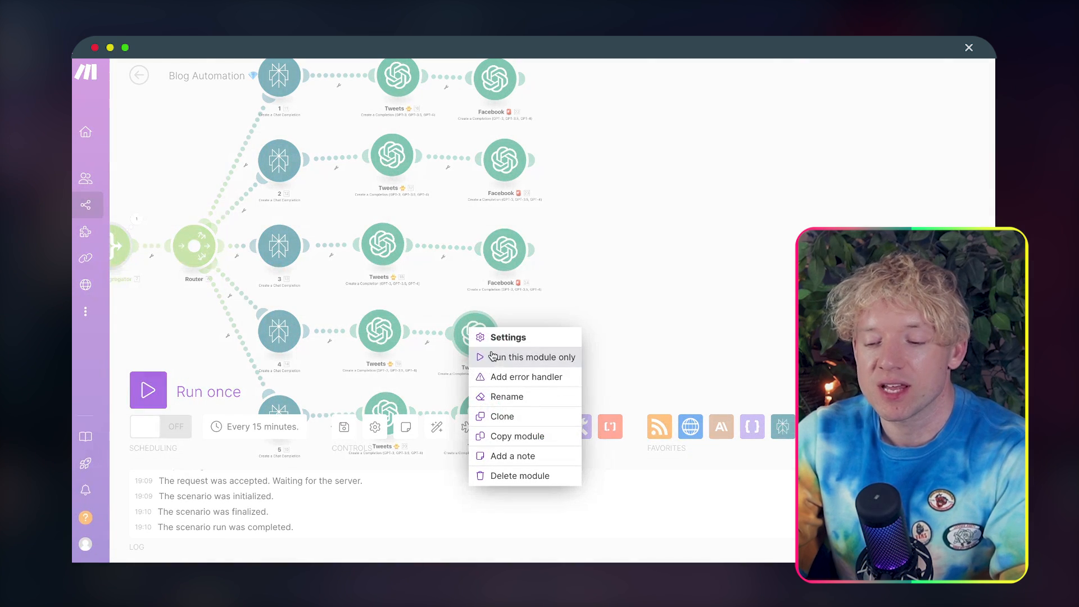
{"action": "left_click", "coordinate": [508, 396]}
{"action": "key", "text": "ctrl+v"}
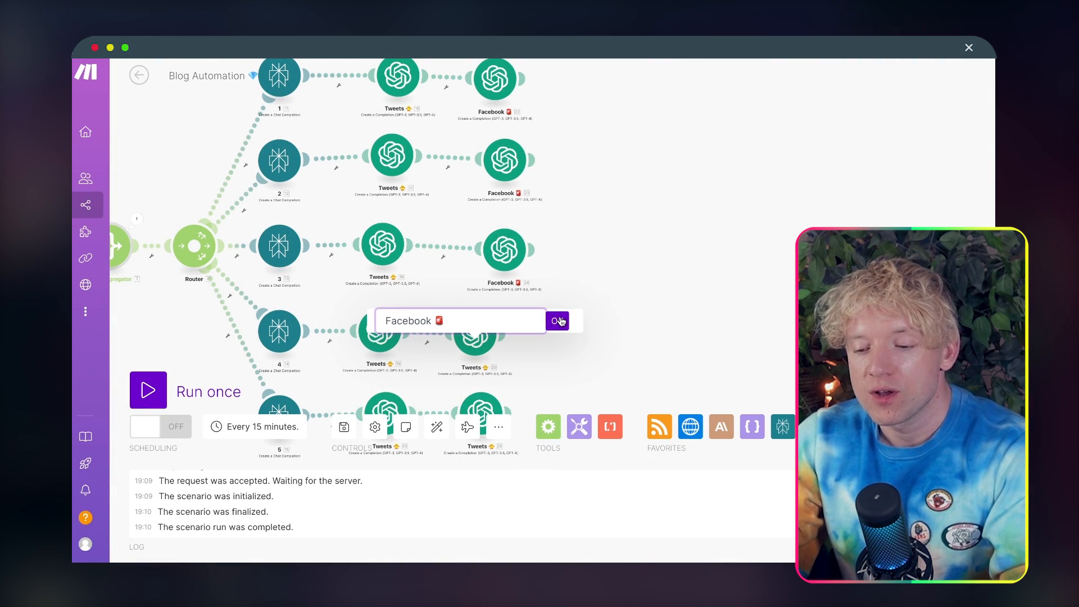
{"action": "key", "text": "Return"}
Step: Rename the fifth branch's cloned Tweets module as "Facebook 🚨"
{"action": "scroll", "coordinate": [575, 337], "scroll_direction": "down", "scroll_amount": 2}
{"action": "right_click", "coordinate": [481, 346]}
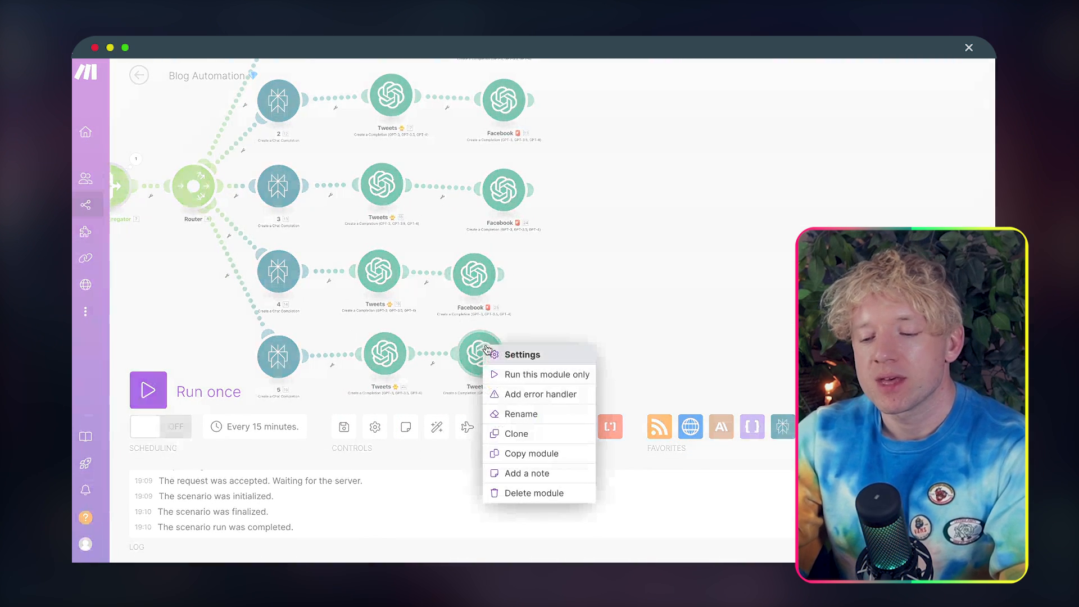
{"action": "left_click", "coordinate": [519, 411]}
{"action": "key", "text": "ctrl+v"}
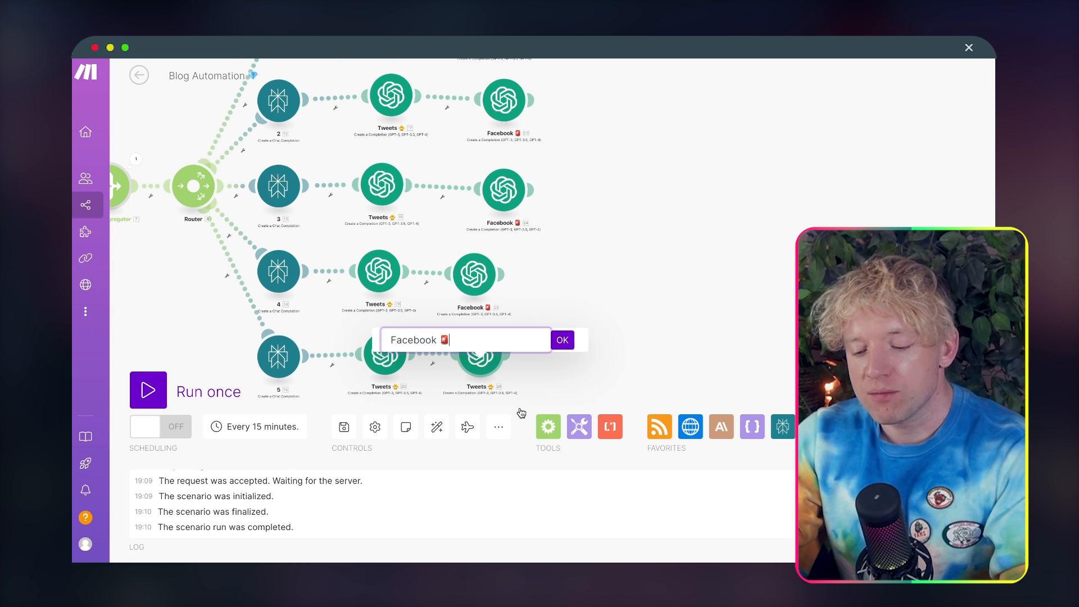
{"action": "left_click", "coordinate": [562, 340]}
Step: Auto-align all modules of the Blog Automation scenario
{"action": "left_click", "coordinate": [436, 428]}
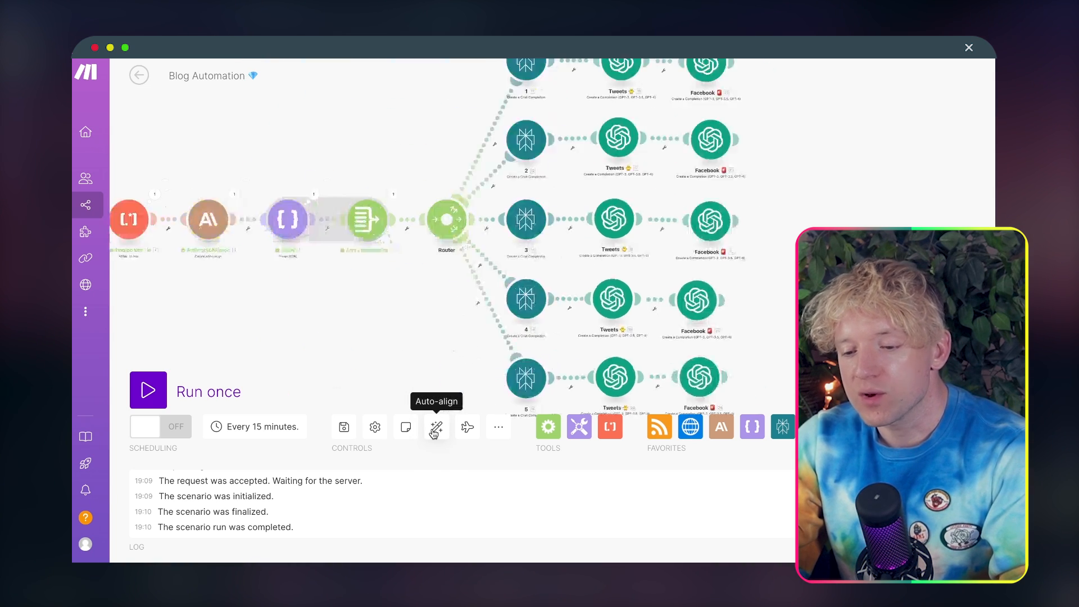
{"action": "left_click_drag", "start_coordinate": [965, 212], "coordinate": [762, 197]}
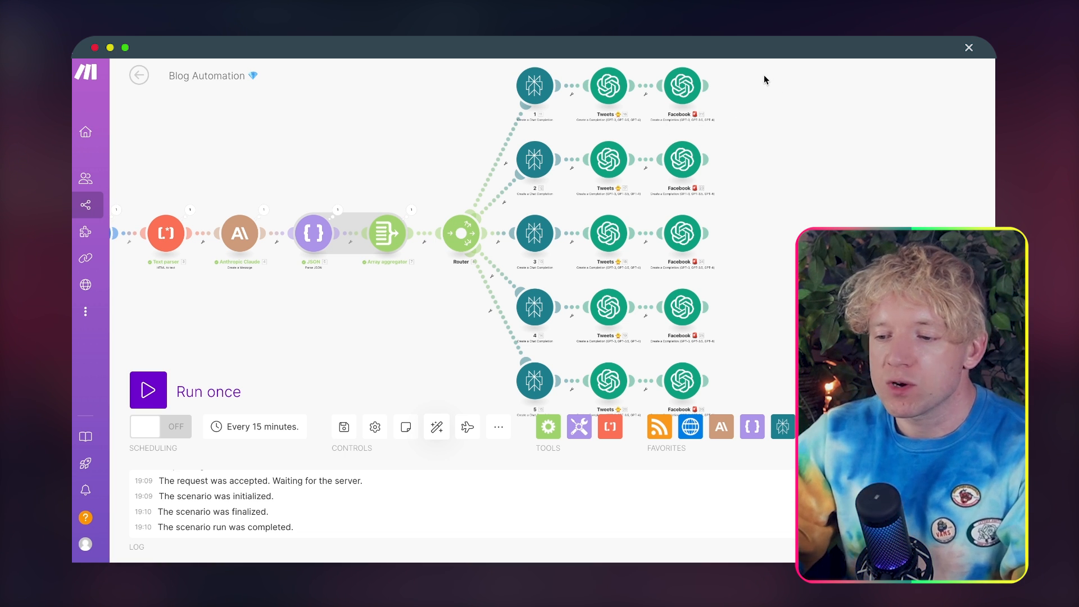
Step: Duplicate the Make browser tab and open the Airtable home page in the copy
{"action": "right_click", "coordinate": [669, 56]}
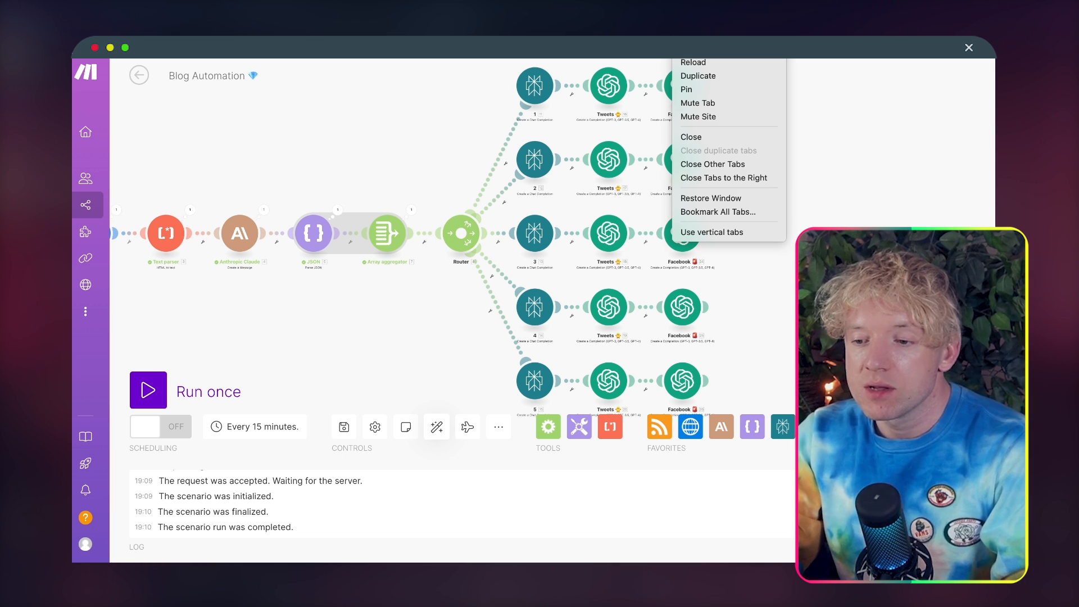
{"action": "left_click", "coordinate": [702, 76]}
{"action": "key", "text": "ctrl+l"}
{"action": "type", "text": "air"}
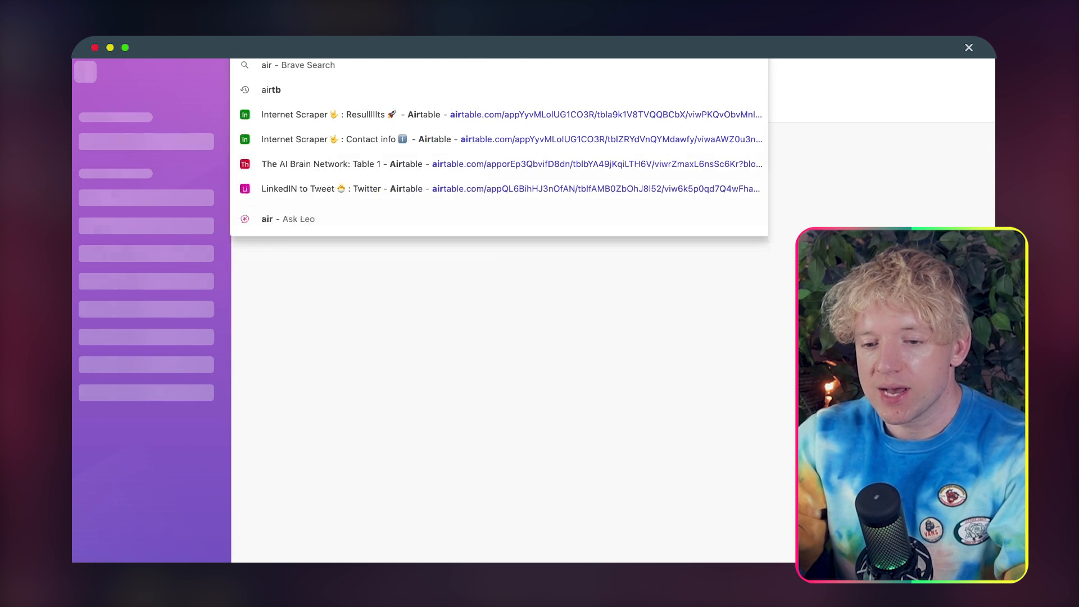
{"action": "key", "text": "Return"}
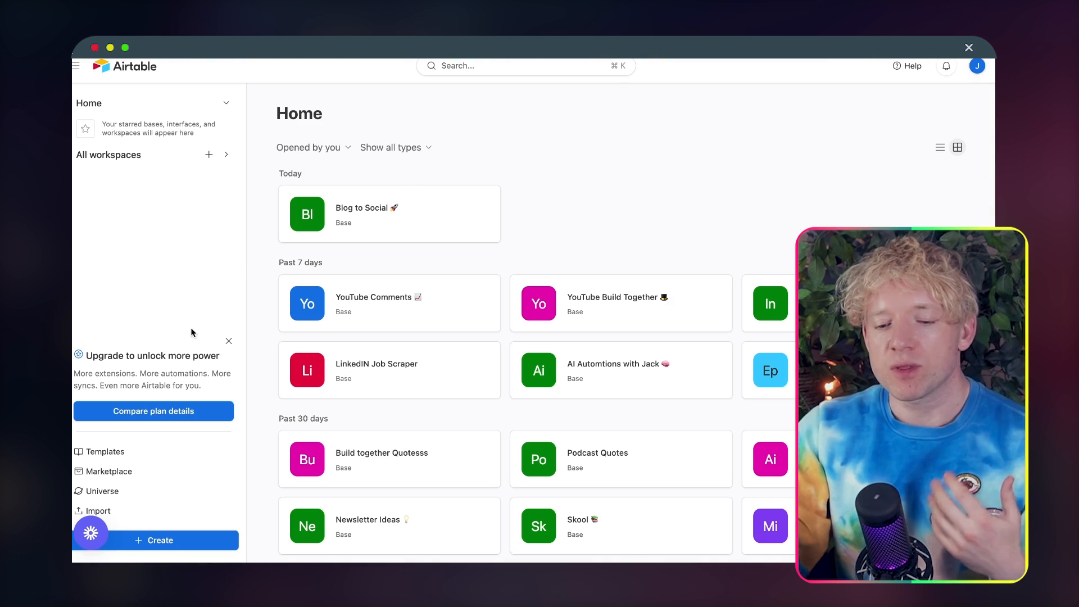
Step: Create a new base in the AI Automations workspace, starting with data from a blank table
{"action": "left_click", "coordinate": [175, 541]}
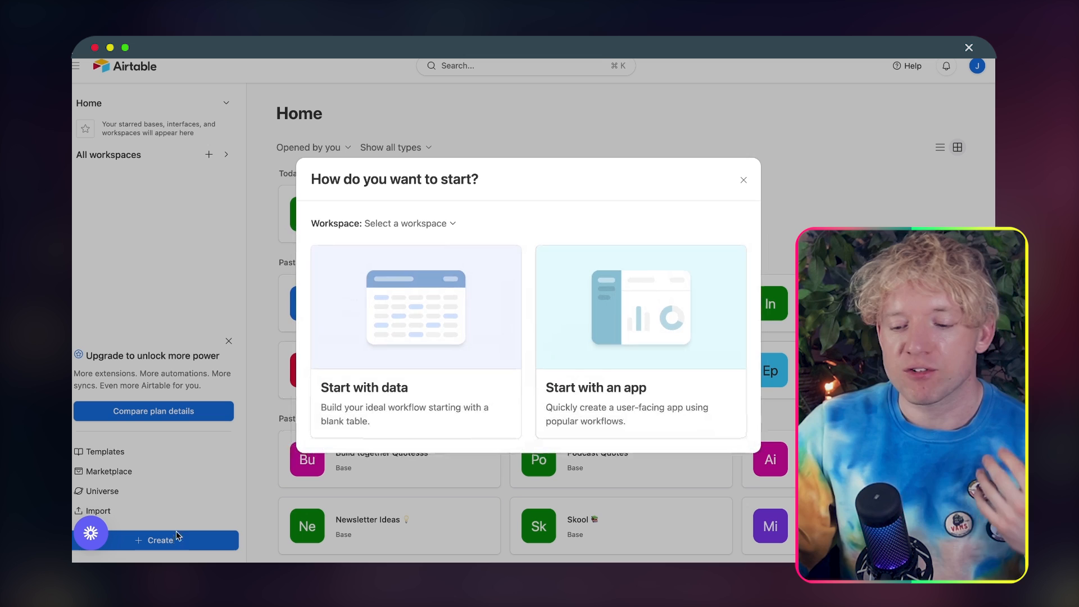
{"action": "left_click", "coordinate": [391, 311]}
{"action": "left_click", "coordinate": [441, 224]}
{"action": "left_click", "coordinate": [414, 253]}
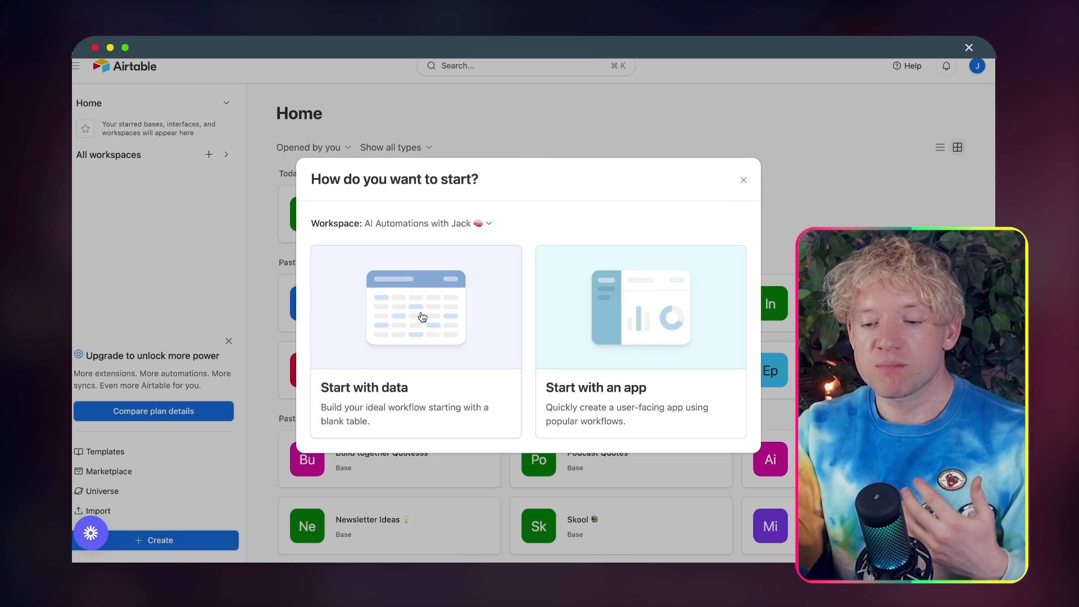
{"action": "left_click", "coordinate": [423, 312]}
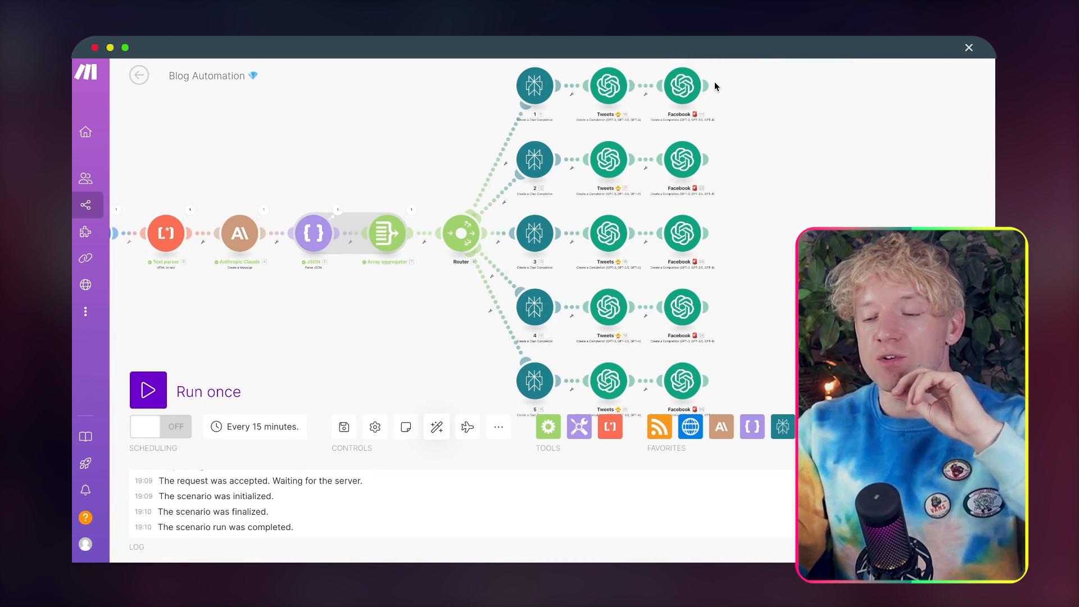
{"action": "left_click", "coordinate": [710, 85]}
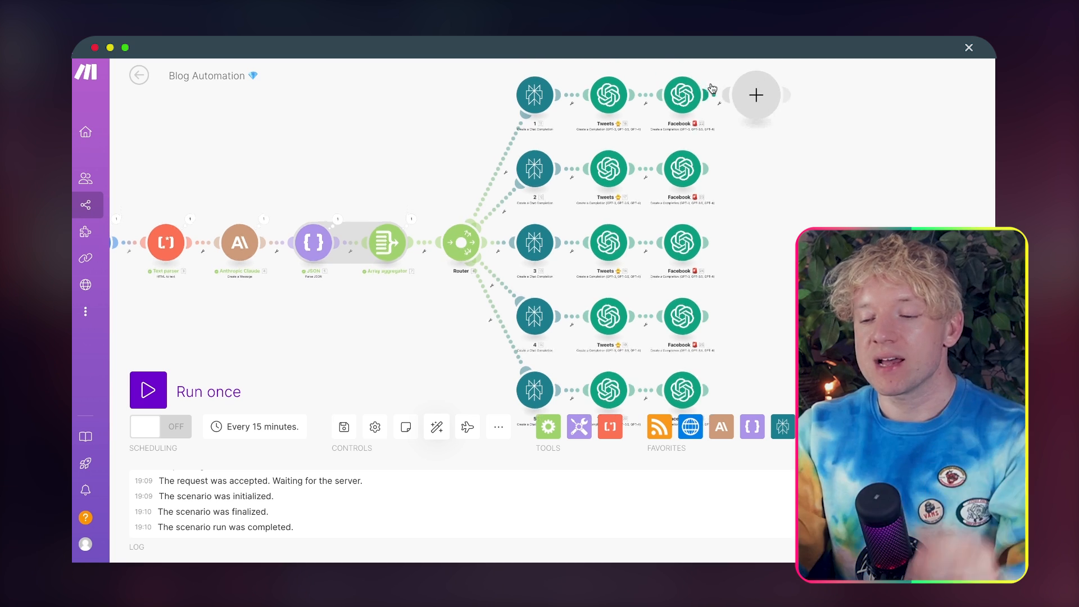
{"action": "type", "text": "create"}
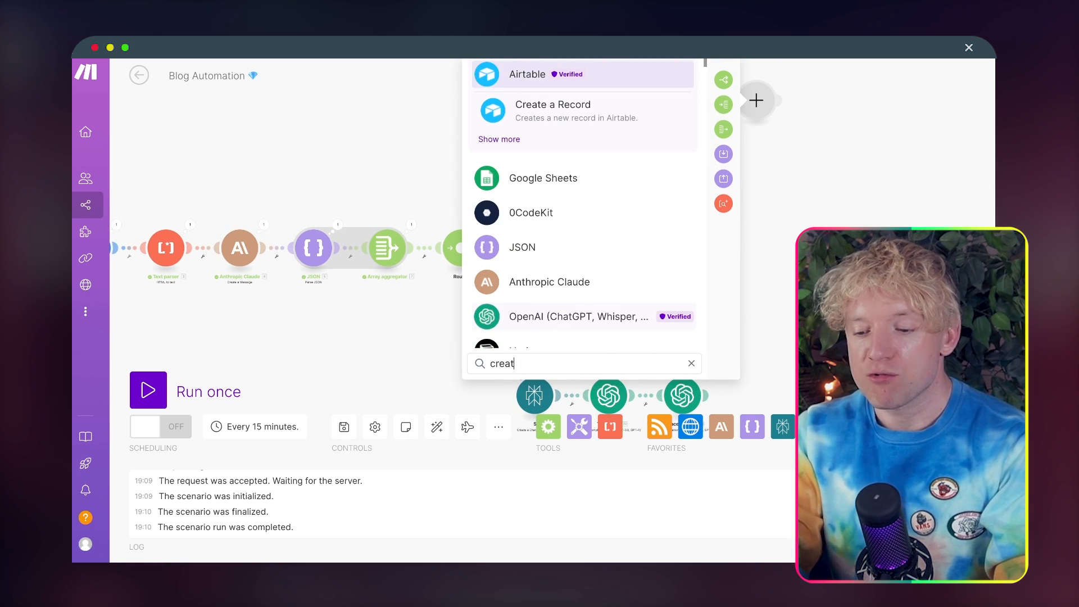
{"action": "left_click", "coordinate": [556, 119]}
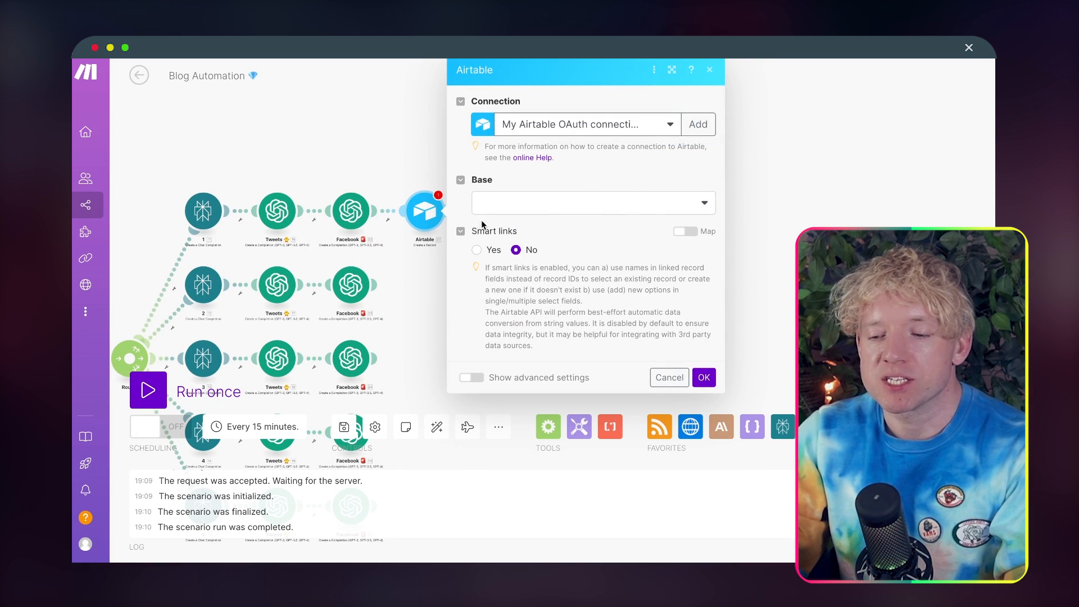
{"action": "left_click", "coordinate": [417, 150]}
{"action": "right_click", "coordinate": [424, 212]}
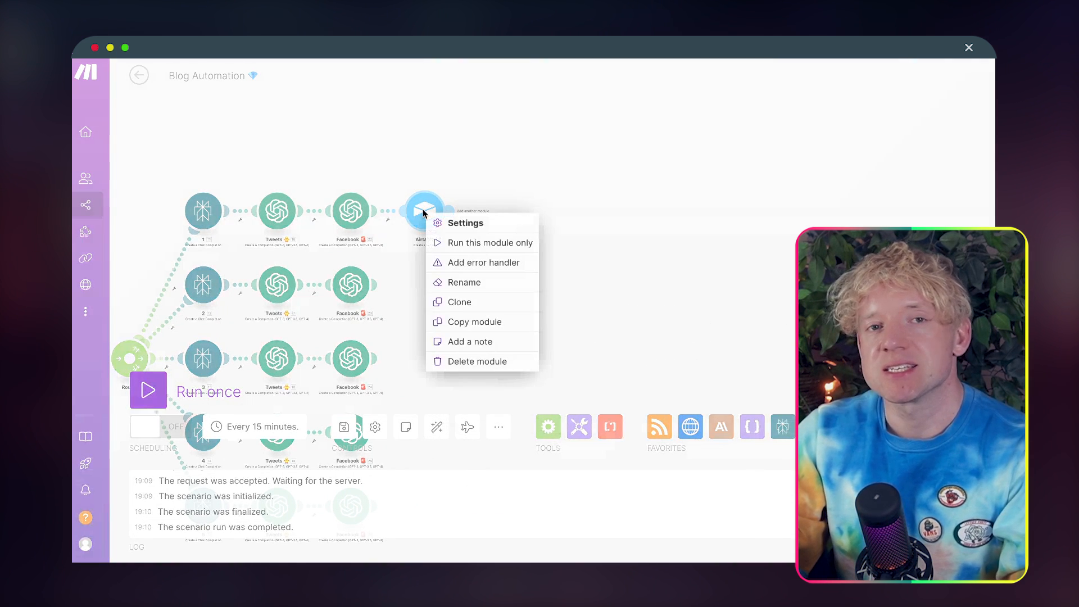
{"action": "left_click", "coordinate": [466, 360]}
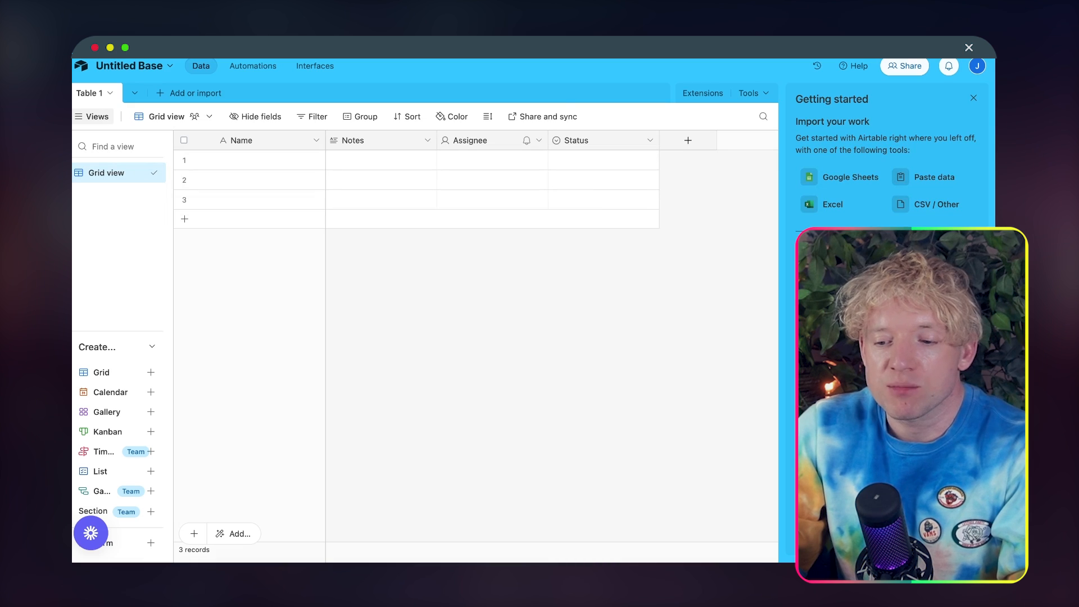
Step: Rename the table's primary Name field as "Article 🌱"
{"action": "double_click", "coordinate": [264, 138]}
{"action": "type", "text": "Article"}
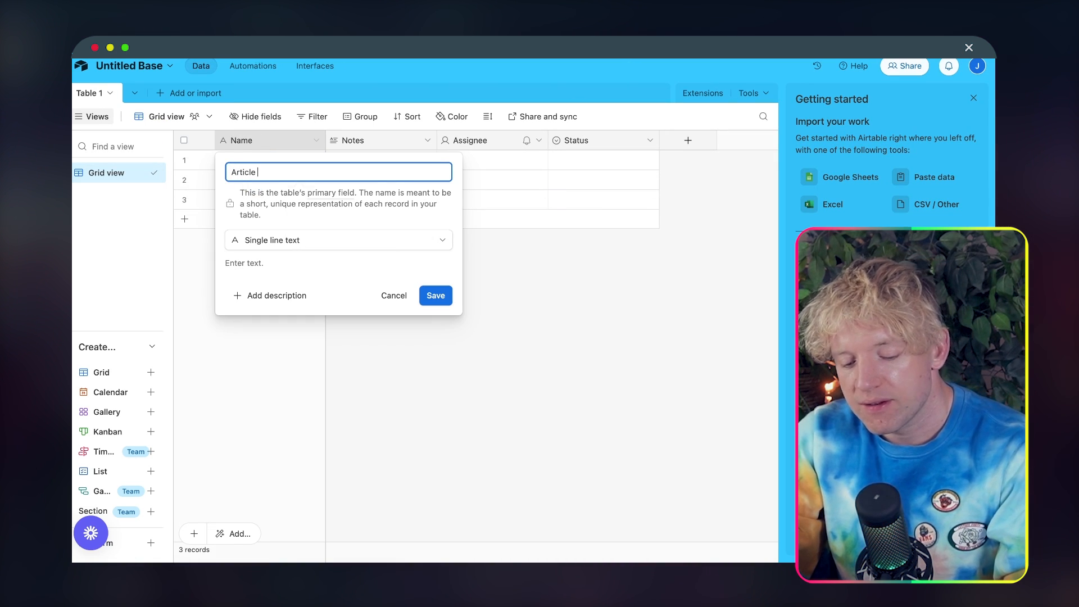
{"action": "key", "text": "ctrl+super+space"}
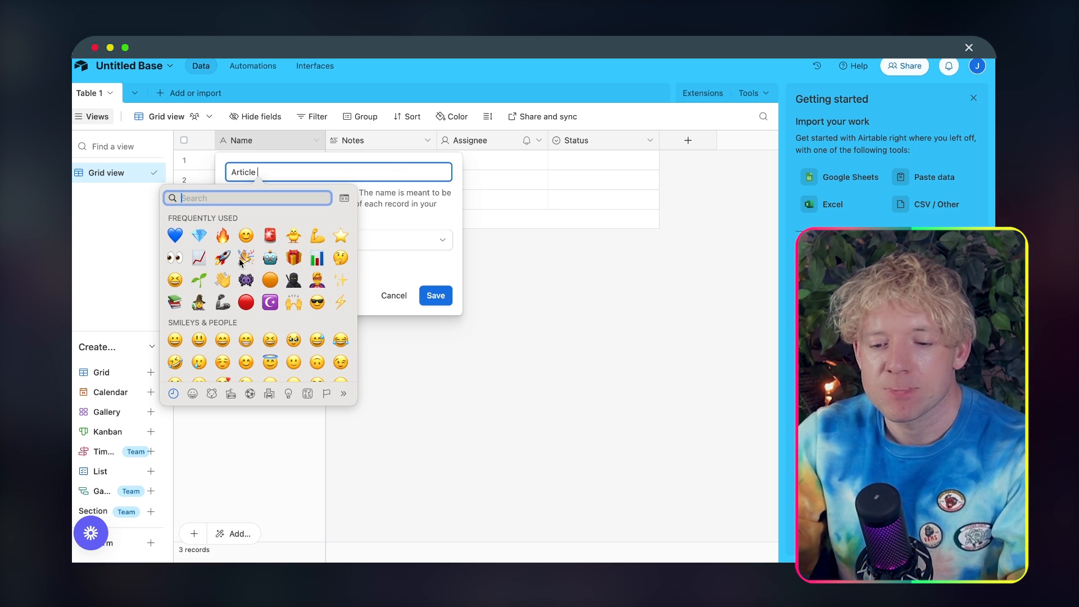
{"action": "left_click", "coordinate": [199, 279]}
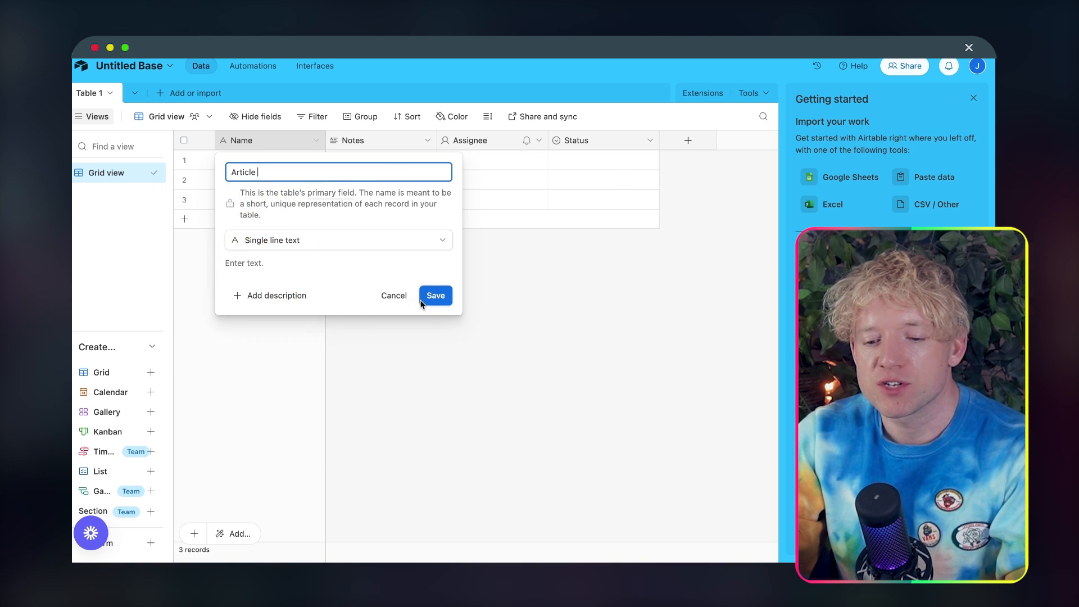
{"action": "left_click", "coordinate": [434, 297]}
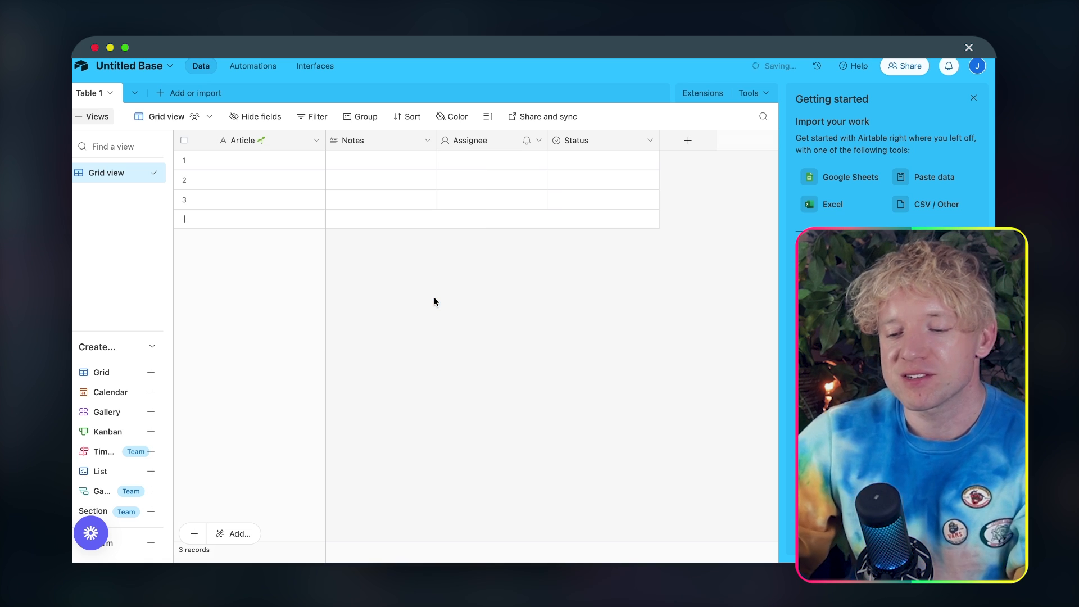
Step: Rename the Notes field as "Twitter 🐥" and save it as a long text field
{"action": "double_click", "coordinate": [382, 137]}
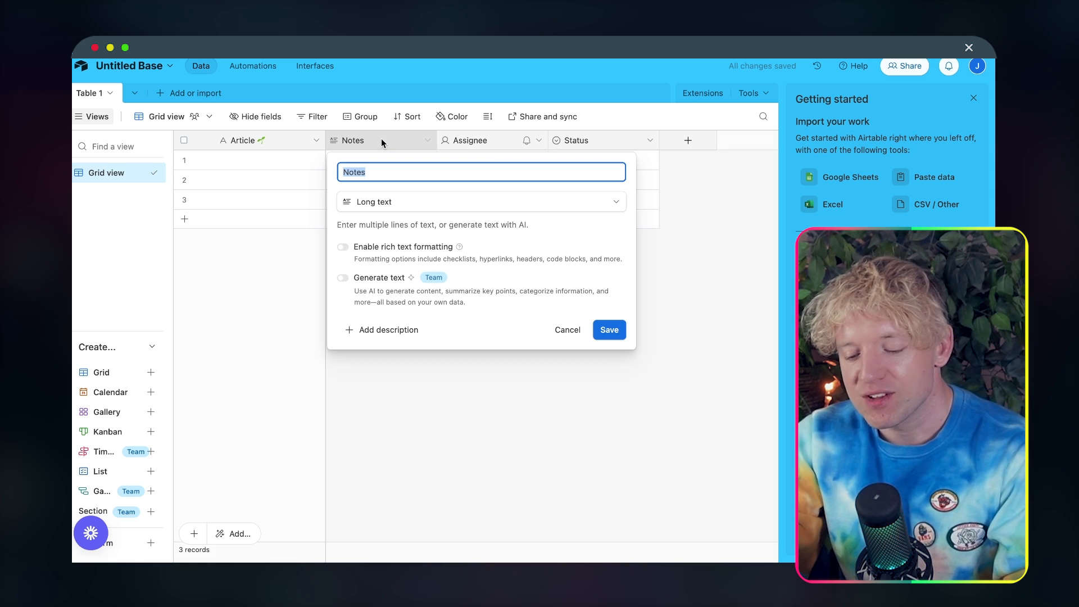
{"action": "type", "text": "Text"}
{"action": "key", "text": "BackSpace"}
{"action": "key", "text": "BackSpace"}
{"action": "key", "text": "BackSpace"}
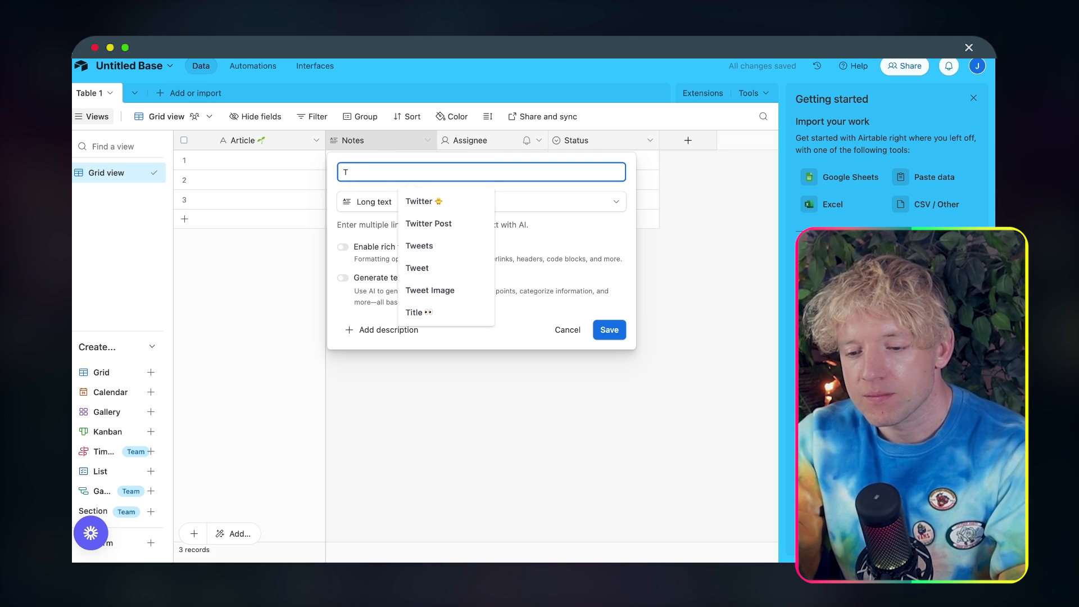
{"action": "left_click", "coordinate": [419, 202]}
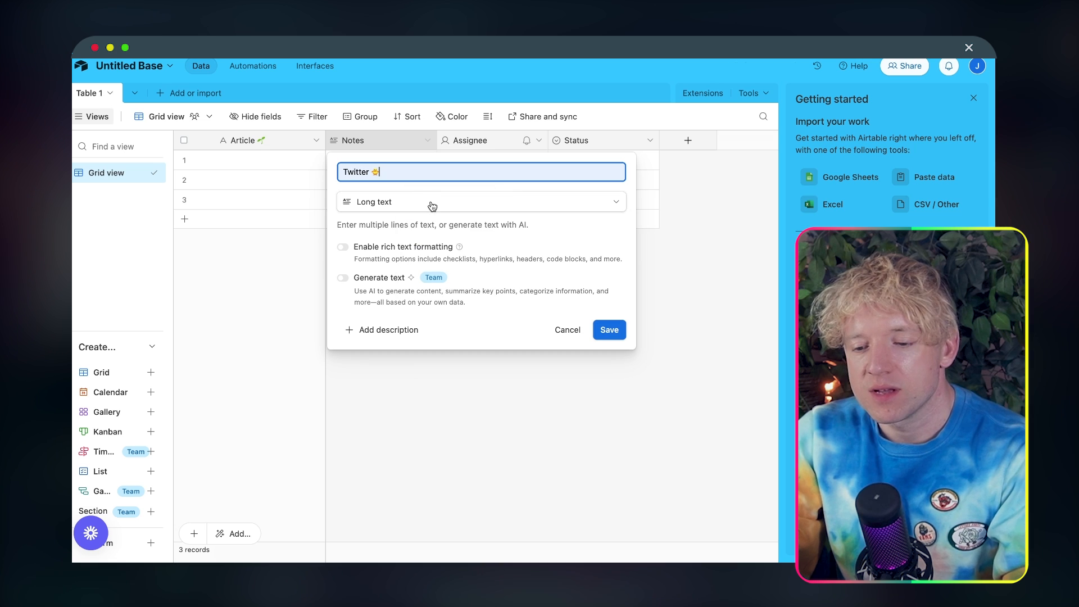
{"action": "left_click", "coordinate": [609, 330]}
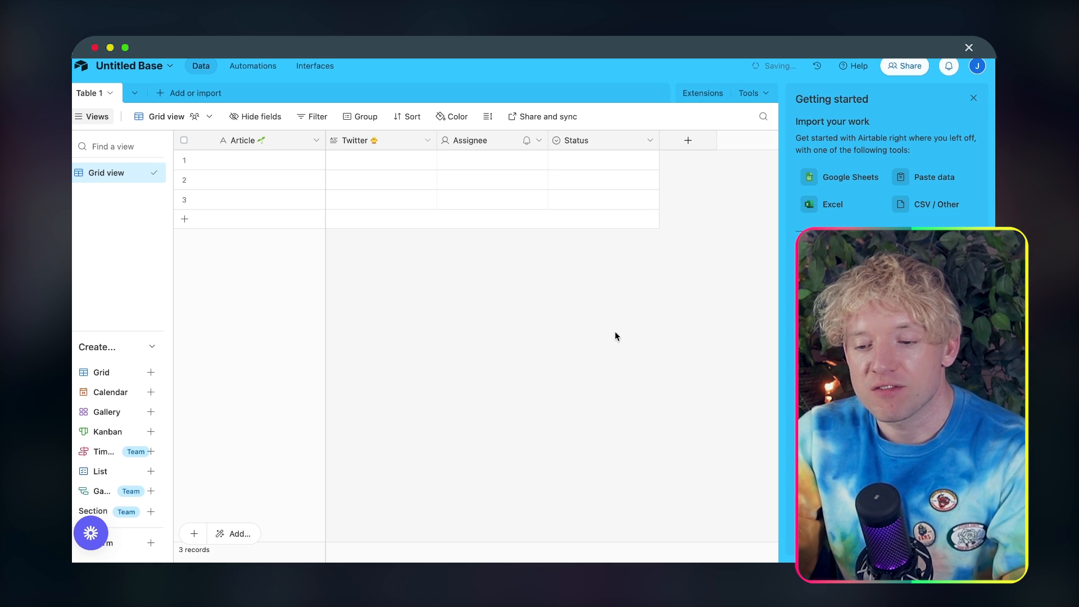
Step: Rename the Assignee field as "Facebook 🔥" and change its type to long text
{"action": "right_click", "coordinate": [460, 139]}
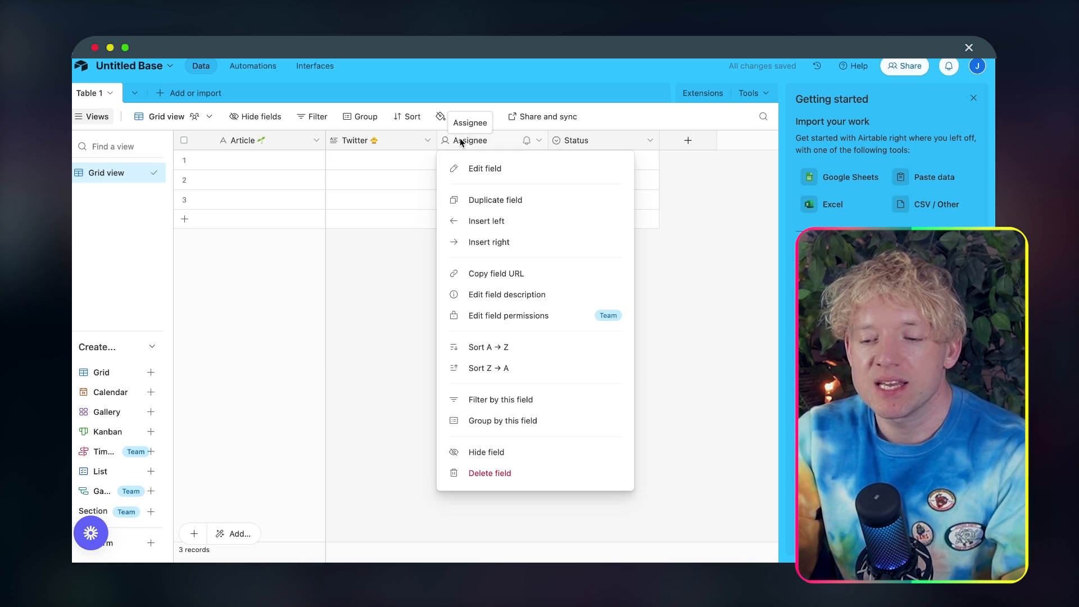
{"action": "left_click", "coordinate": [476, 168]}
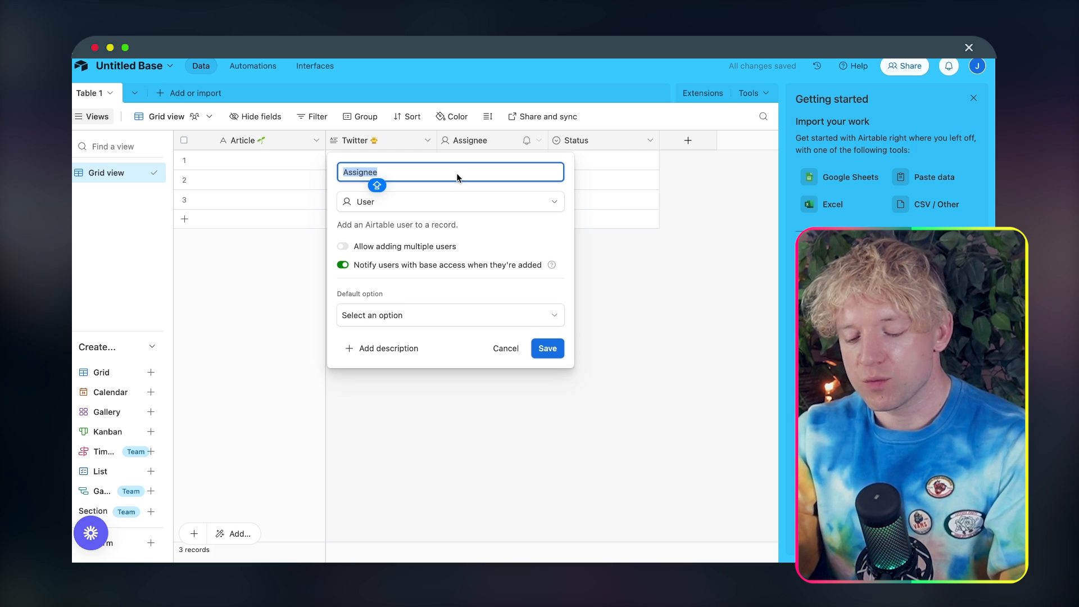
{"action": "type", "text": "Facebook"}
{"action": "left_click", "coordinate": [443, 201]}
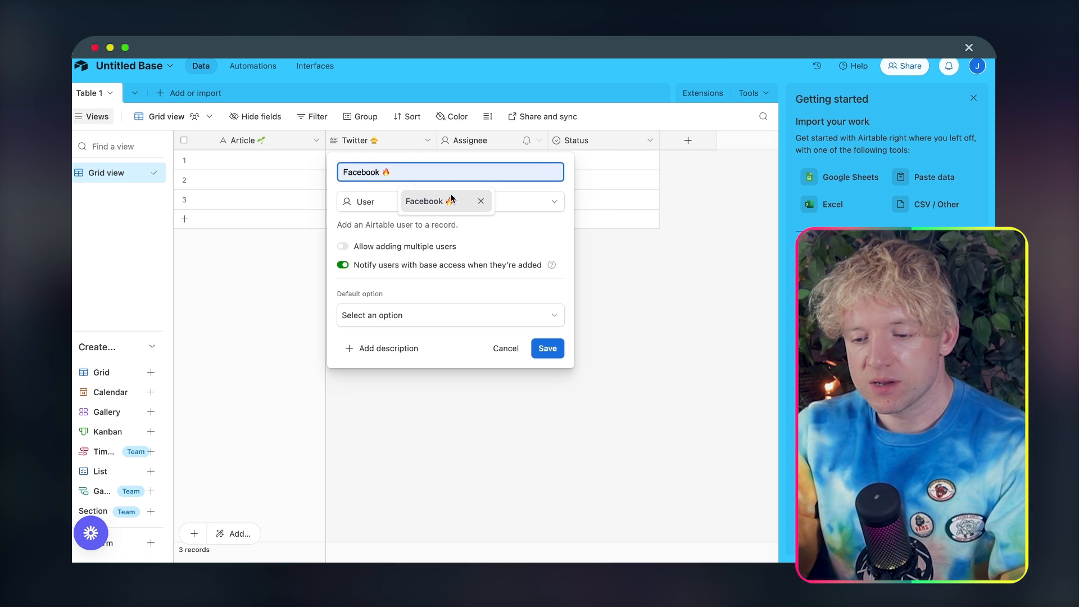
{"action": "left_click", "coordinate": [457, 201]}
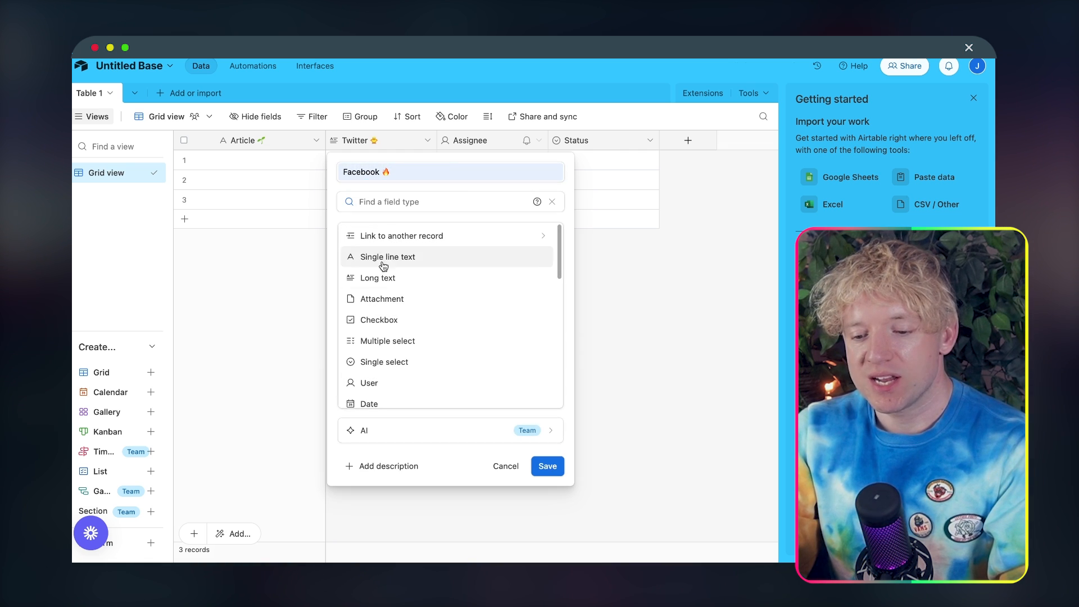
{"action": "left_click", "coordinate": [430, 278]}
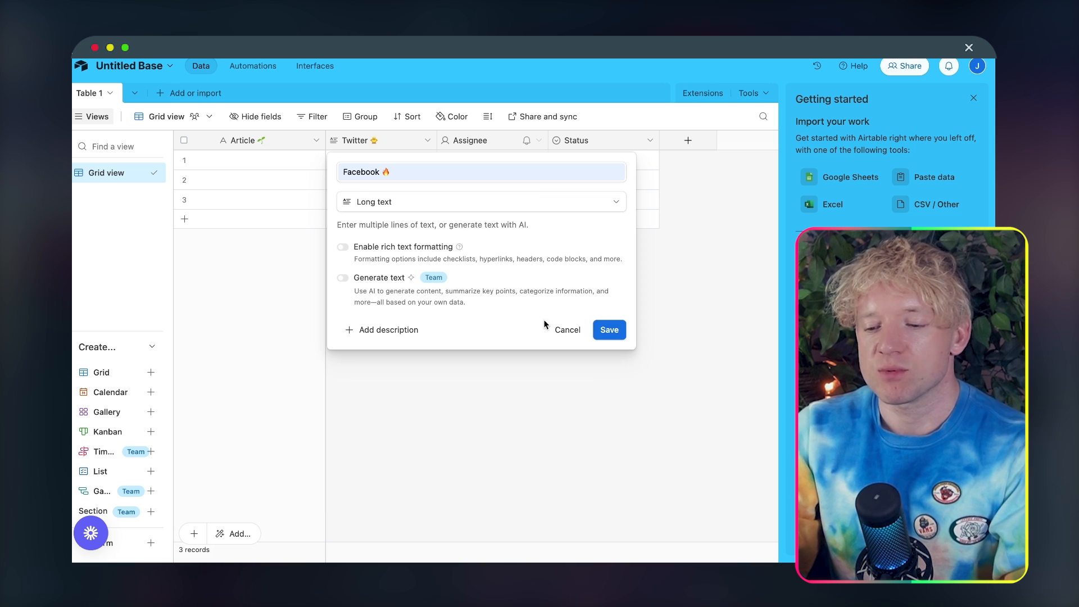
{"action": "left_click", "coordinate": [603, 329]}
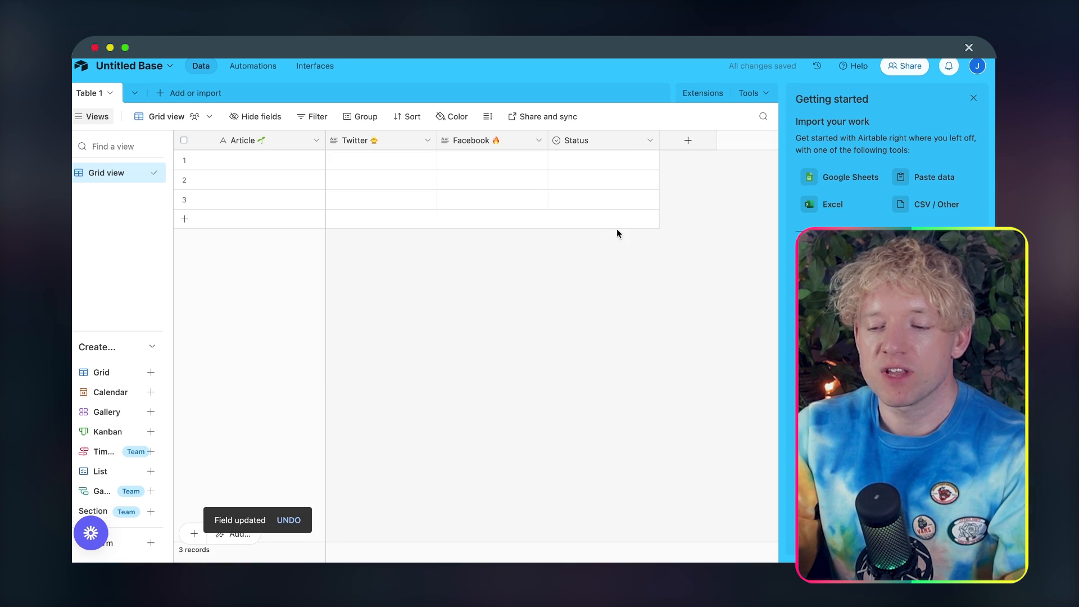
Step: In the Status field, rename the Done option as "Publish" and the Todo option as "Deny"
{"action": "right_click", "coordinate": [595, 139]}
{"action": "left_click", "coordinate": [606, 167]}
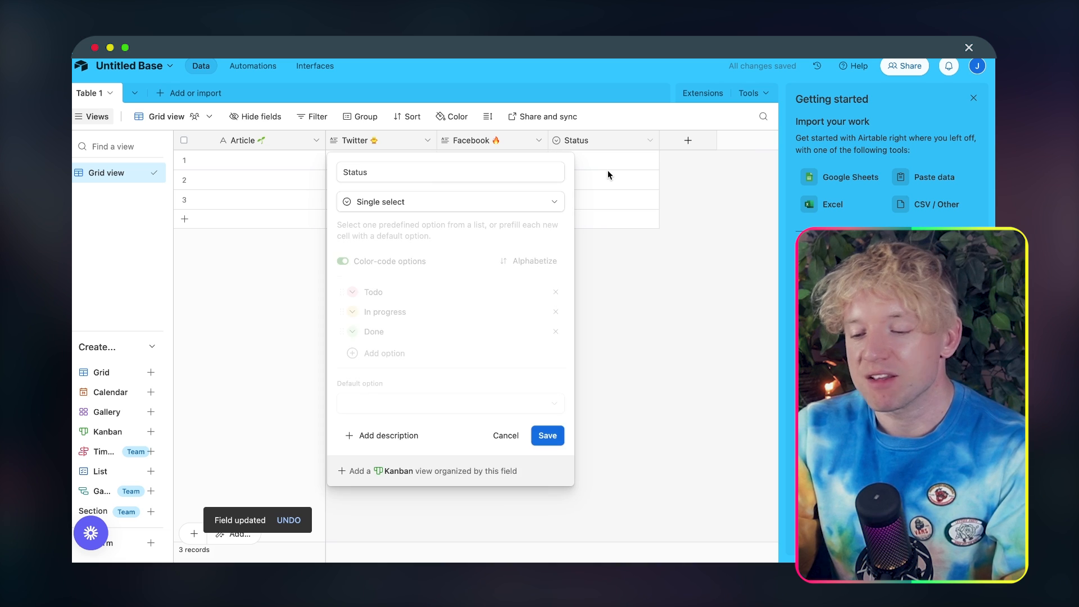
{"action": "type", "text": "Publish"}
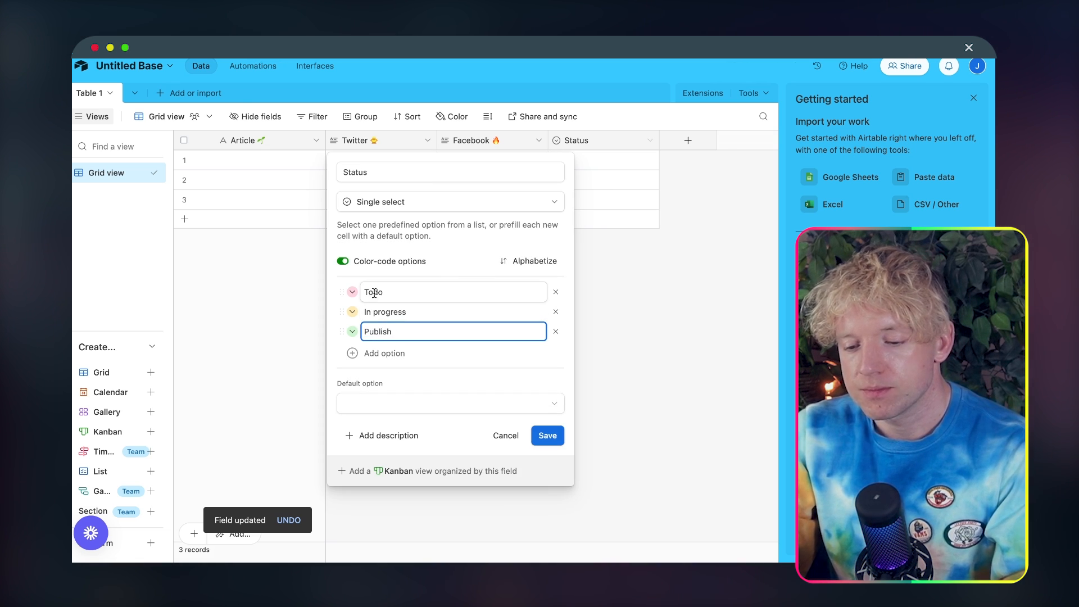
{"action": "double_click", "coordinate": [374, 293]}
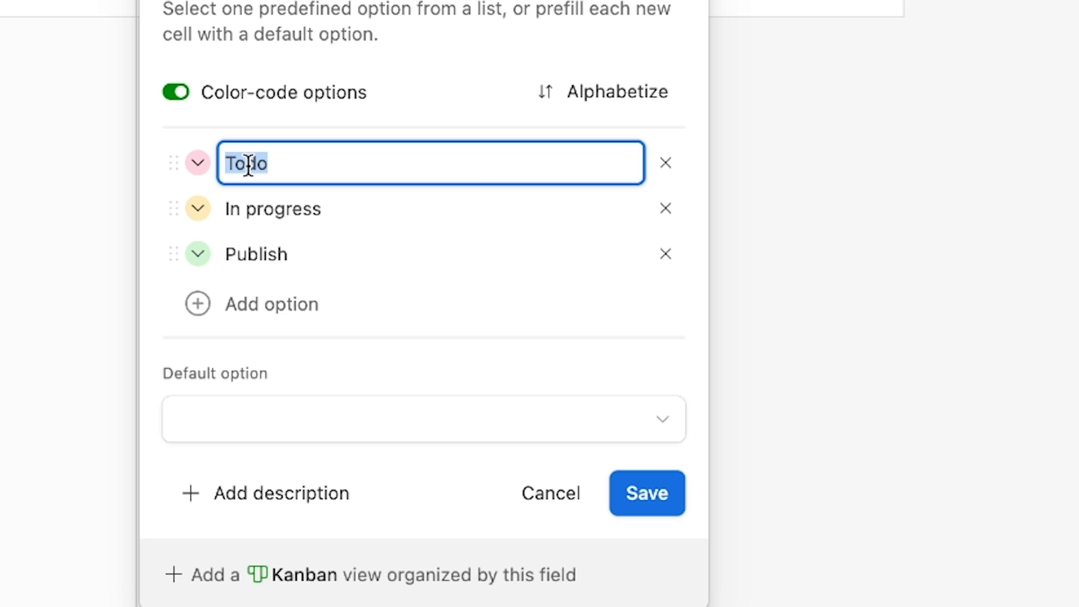
{"action": "type", "text": "Deny"}
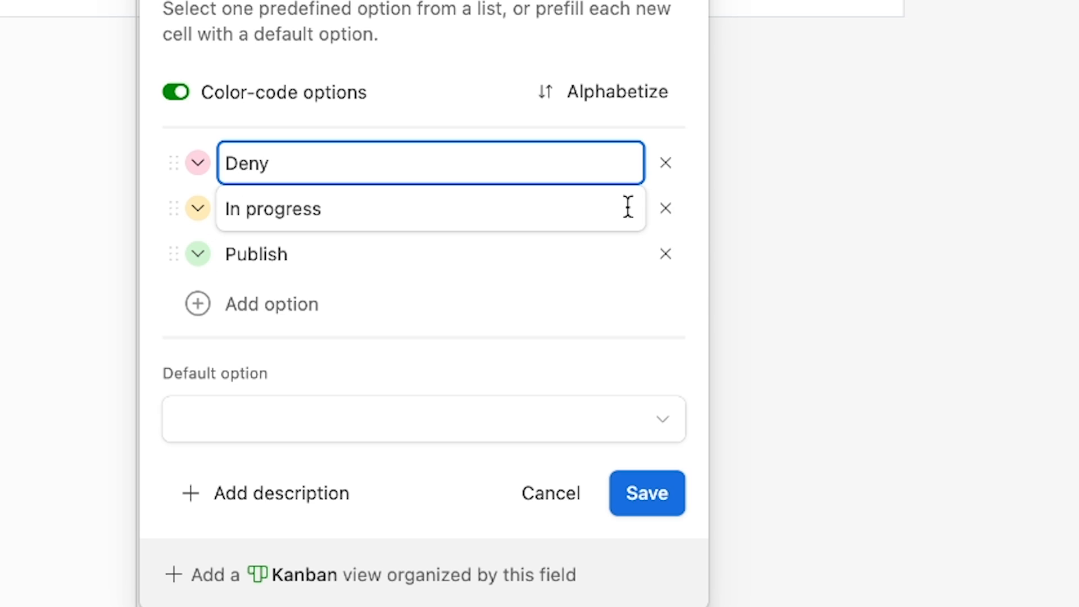
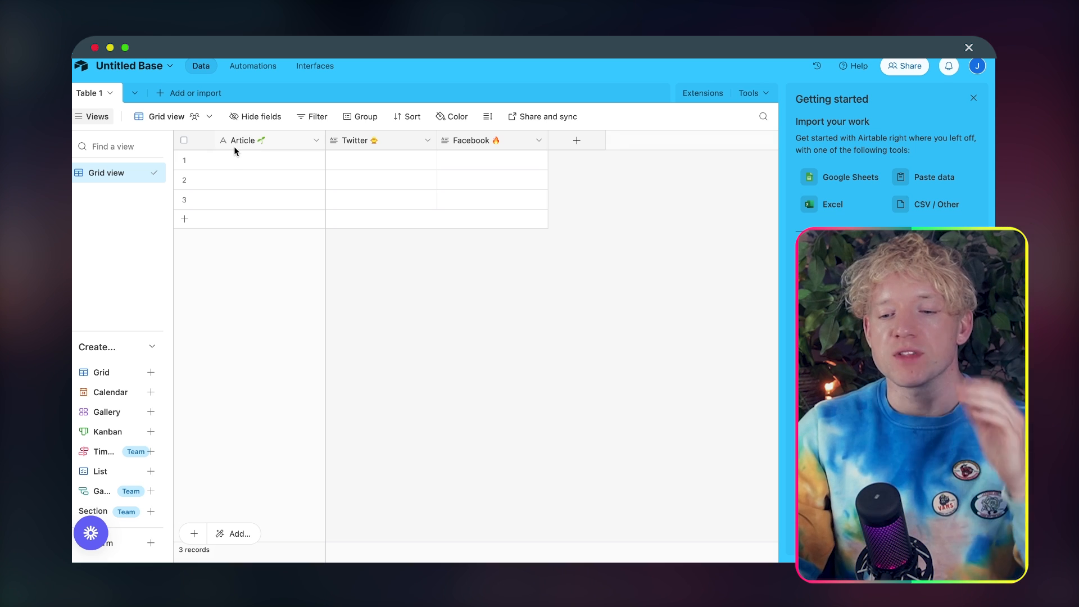
{"action": "left_click", "coordinate": [261, 142]}
{"action": "left_click", "coordinate": [354, 140]}
{"action": "left_click", "coordinate": [355, 198]}
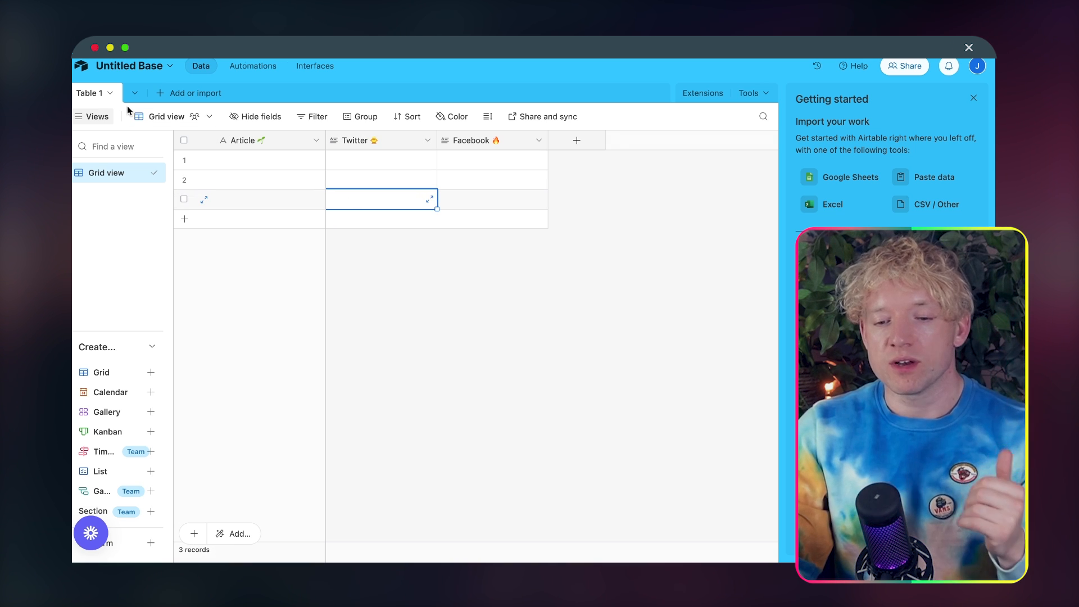
Step: Add a new blank table to the base and save it with the suggested name Table 2
{"action": "left_click", "coordinate": [164, 94]}
{"action": "left_click", "coordinate": [186, 140]}
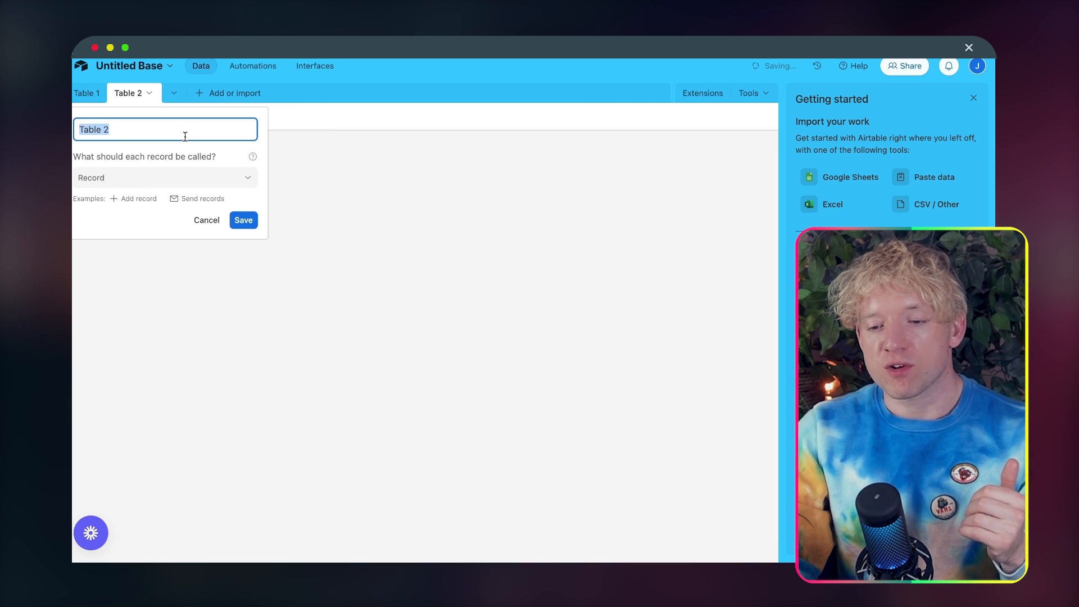
{"action": "left_click", "coordinate": [241, 219]}
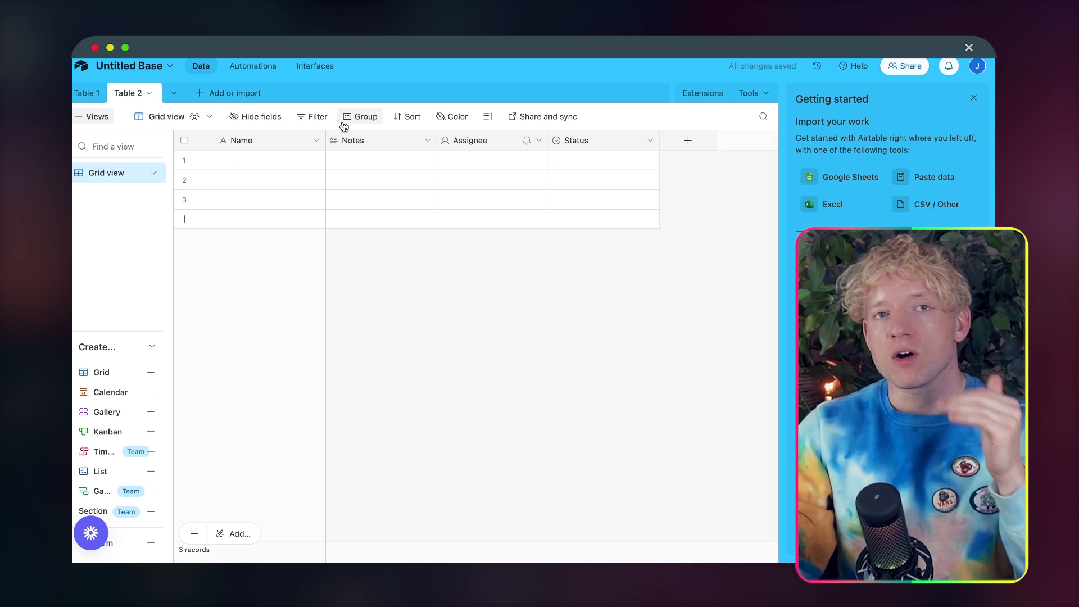
Step: Rename Table 1 as Twitter
{"action": "double_click", "coordinate": [89, 94]}
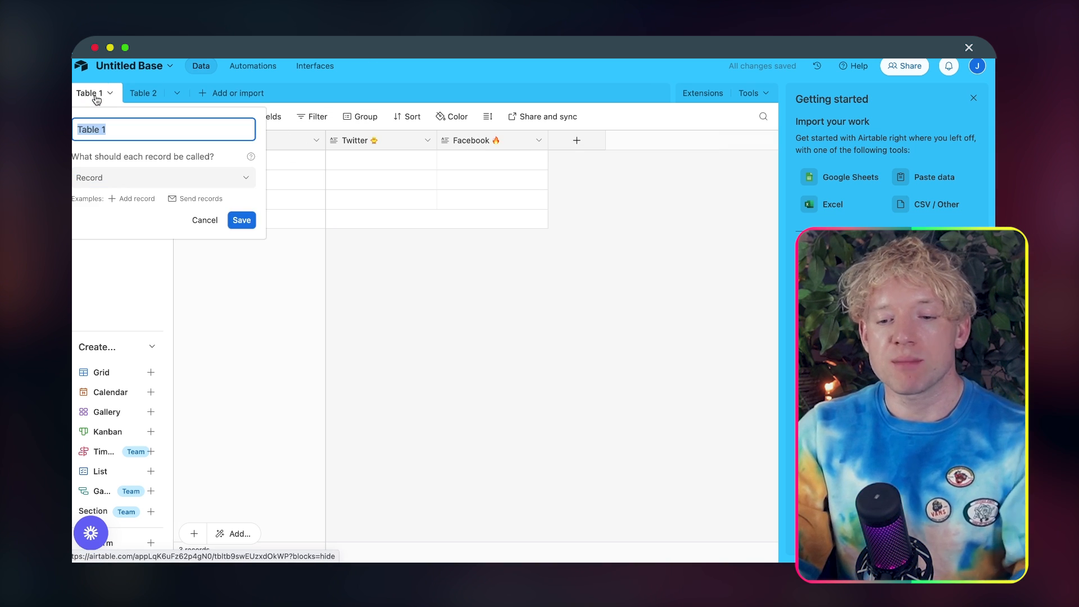
{"action": "type", "text": "Twitter"}
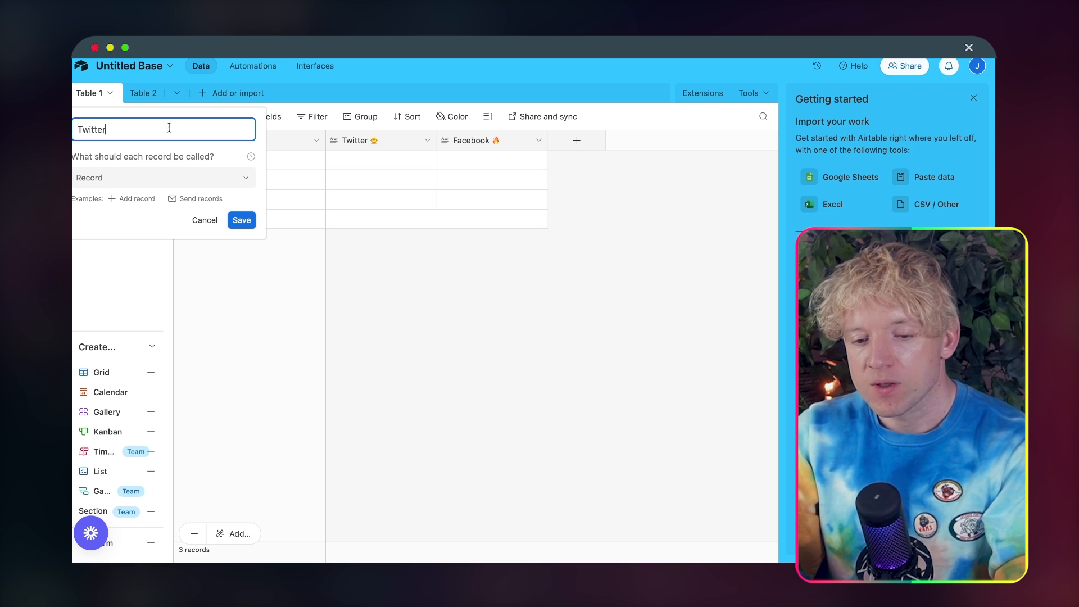
{"action": "left_click", "coordinate": [240, 220]}
Step: Rename Table 2 as Instagram and return to the Twitter table
{"action": "left_click", "coordinate": [147, 95]}
{"action": "left_click", "coordinate": [149, 95]}
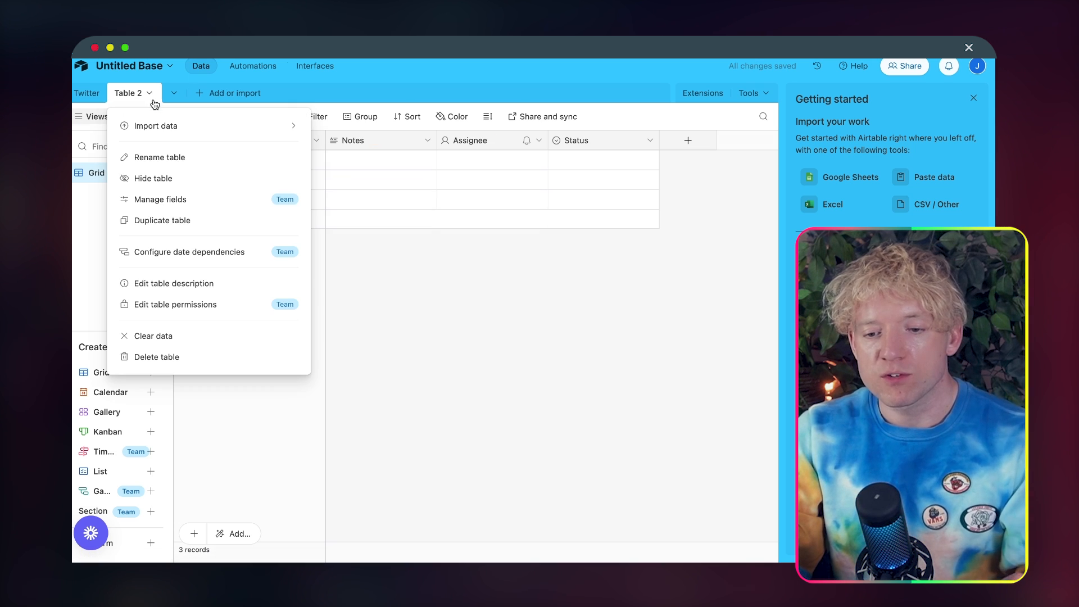
{"action": "left_click", "coordinate": [156, 159]}
{"action": "type", "text": "U"}
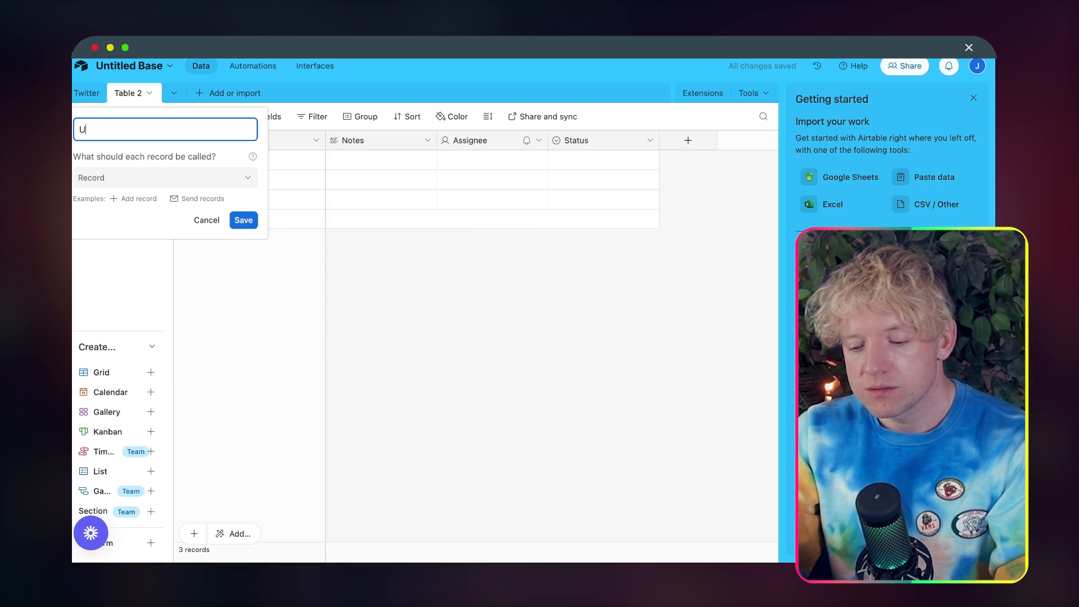
{"action": "type", "text": "nstagfr"}
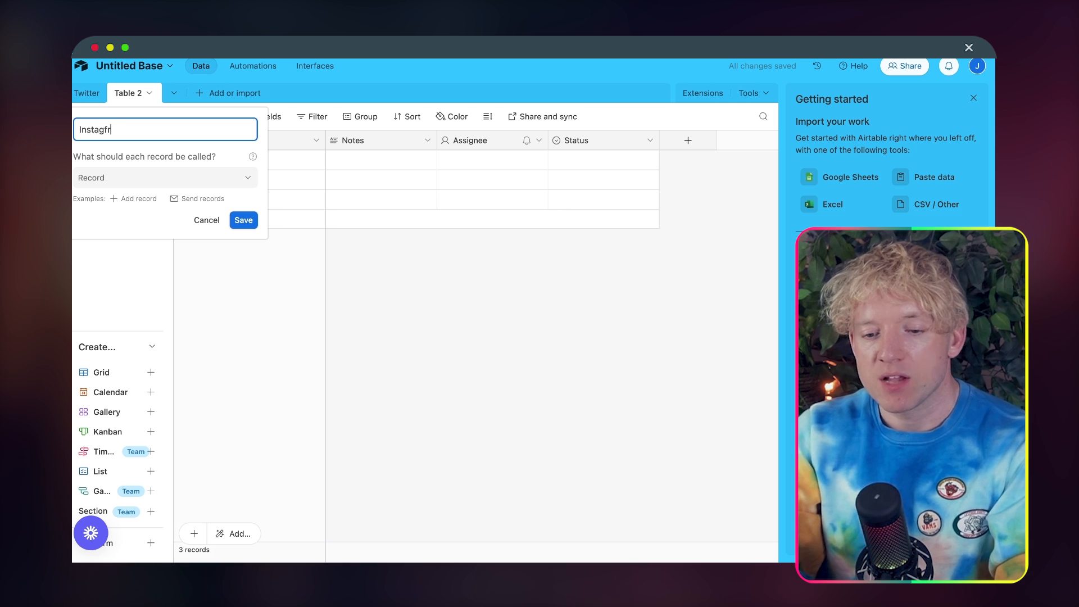
{"action": "left_click", "coordinate": [238, 220]}
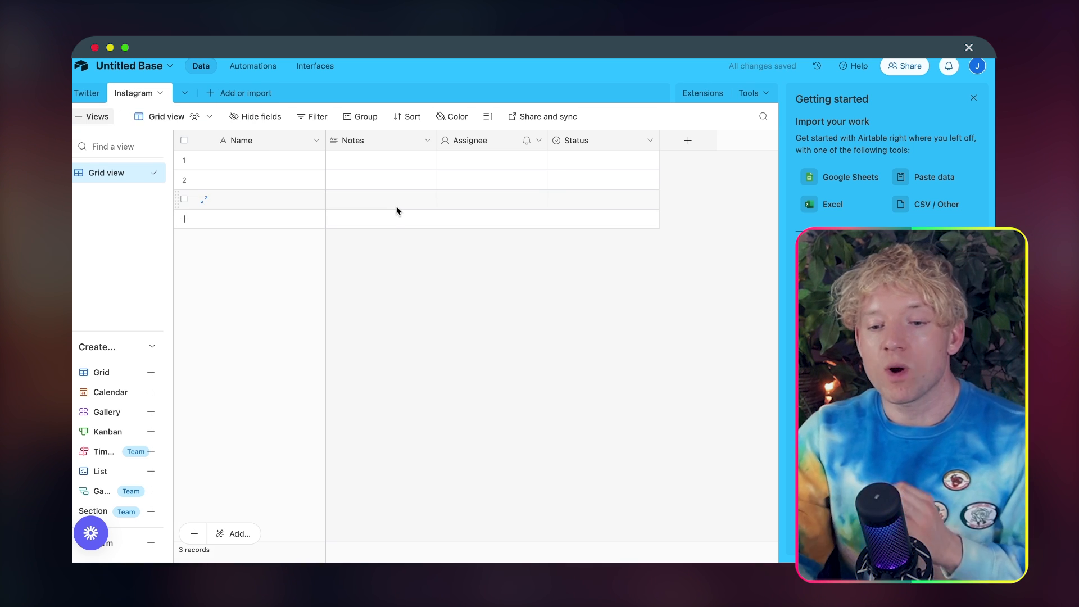
{"action": "left_click", "coordinate": [83, 94]}
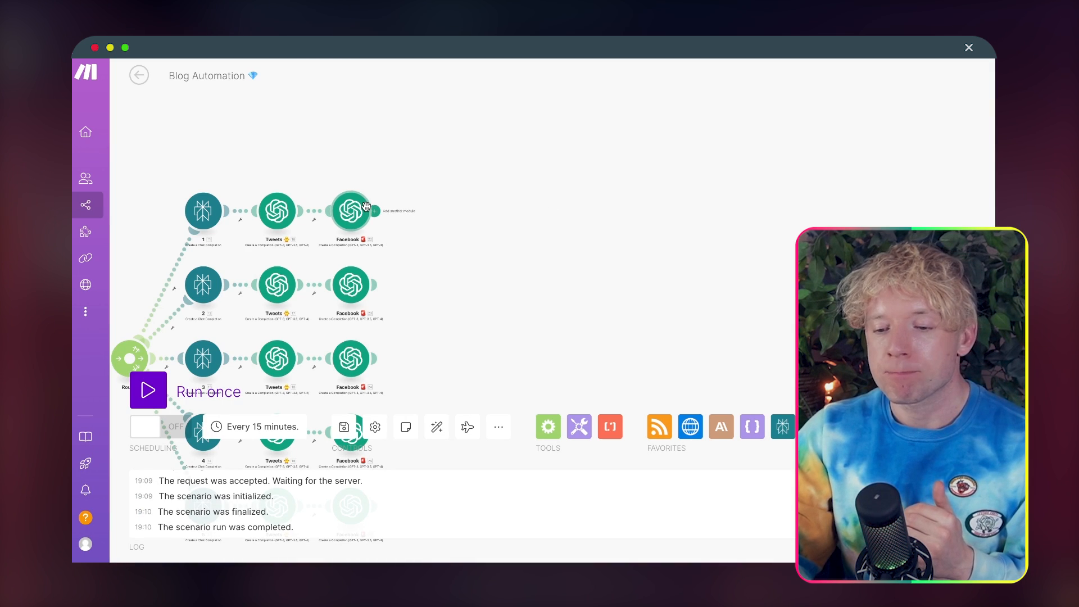
Step: Switch to Make and add an Airtable Create a Record module after the first route's Facebook module, opening its base choices
{"action": "left_click", "coordinate": [374, 211]}
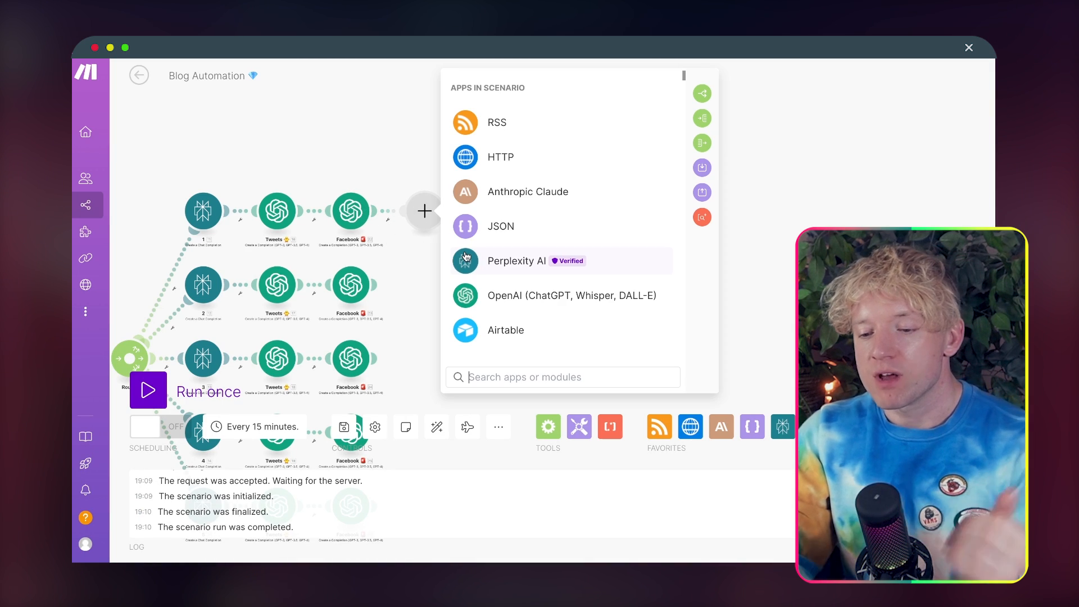
{"action": "type", "text": "ai"}
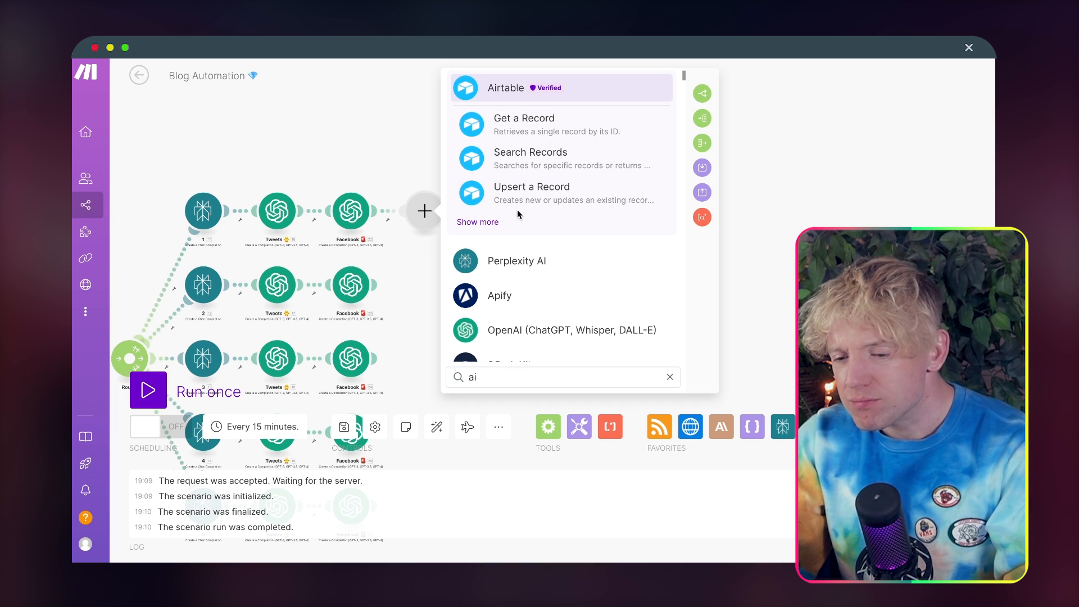
{"action": "left_click", "coordinate": [478, 222]}
{"action": "scroll", "coordinate": [568, 303], "scroll_direction": "down", "scroll_amount": 1}
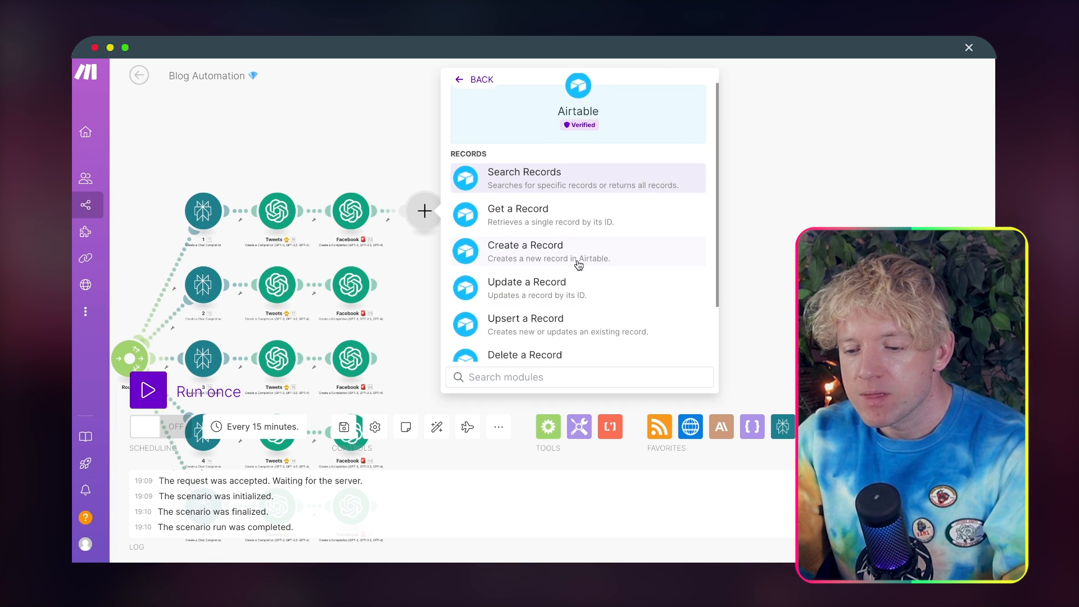
{"action": "left_click", "coordinate": [578, 264]}
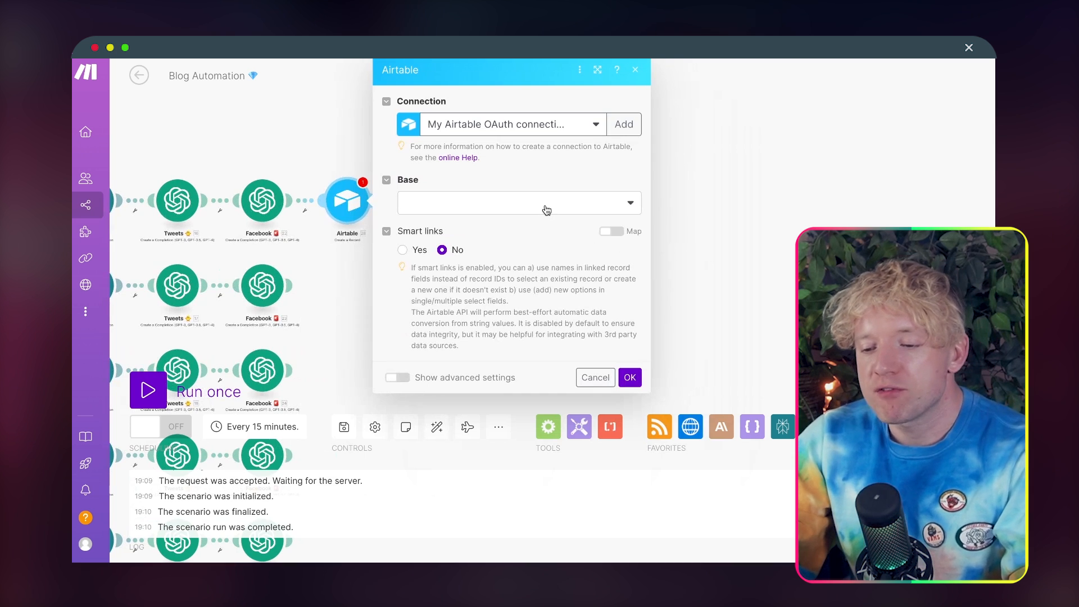
{"action": "left_click", "coordinate": [546, 208]}
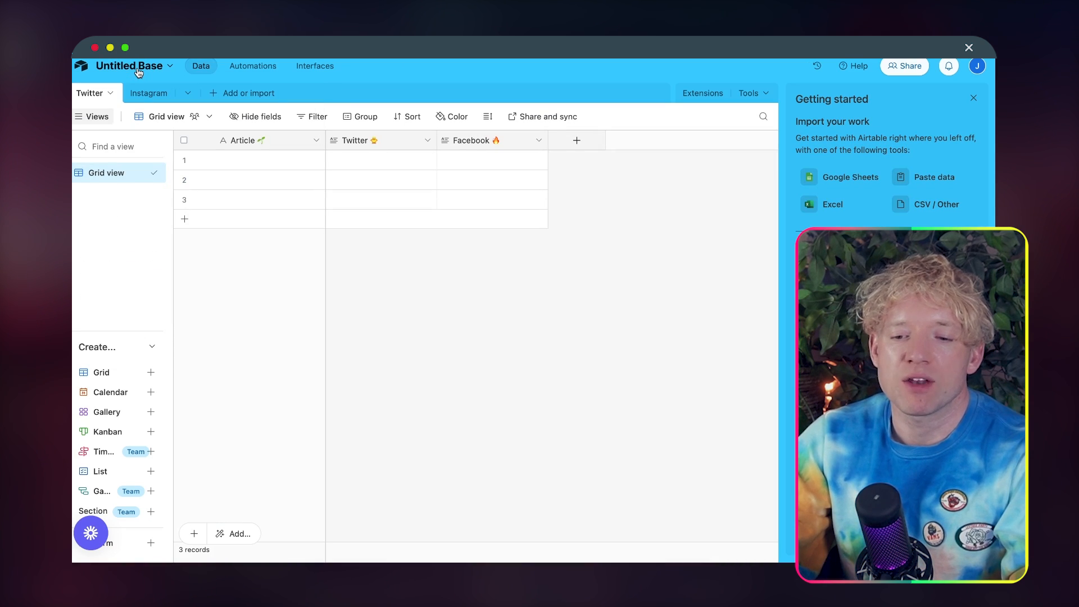
Step: Switch to Airtable, rename the base as Build together Blog and change its colour to magenta
{"action": "left_click", "coordinate": [138, 72]}
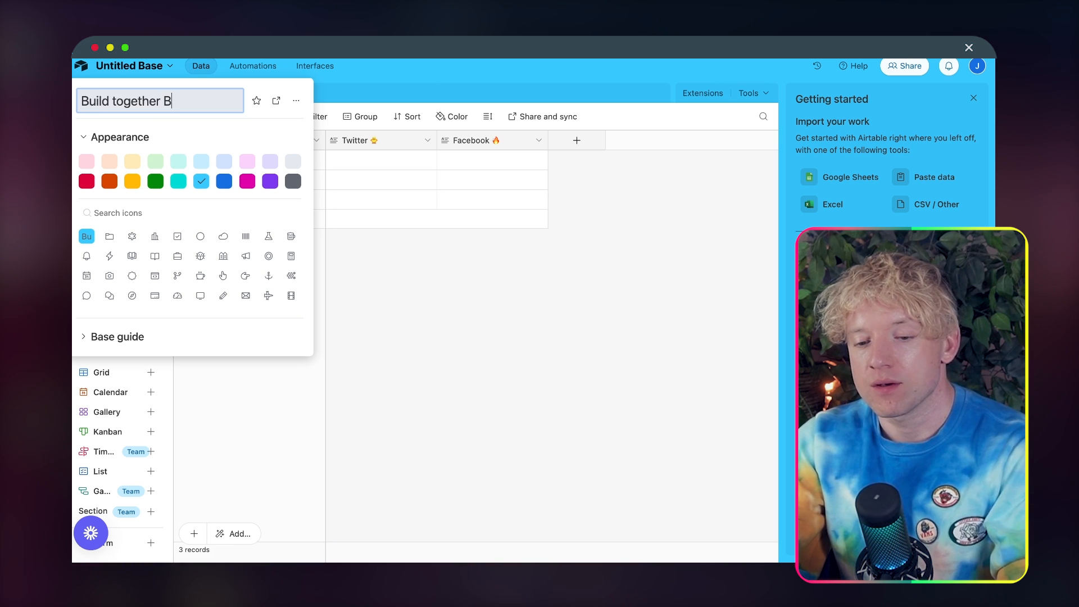
{"action": "left_click", "coordinate": [247, 181]}
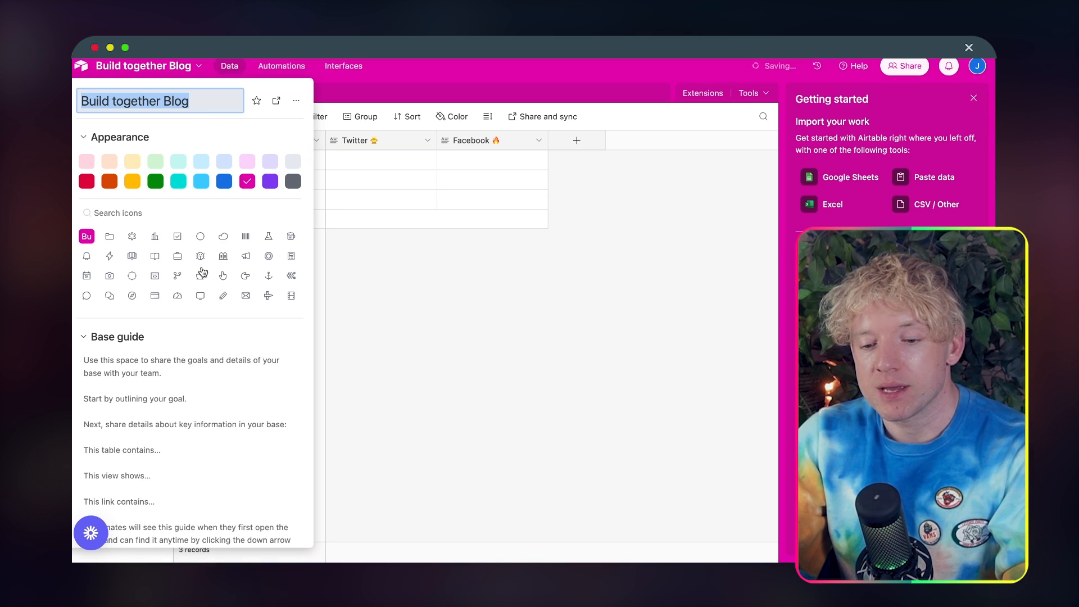
{"action": "left_click", "coordinate": [359, 191]}
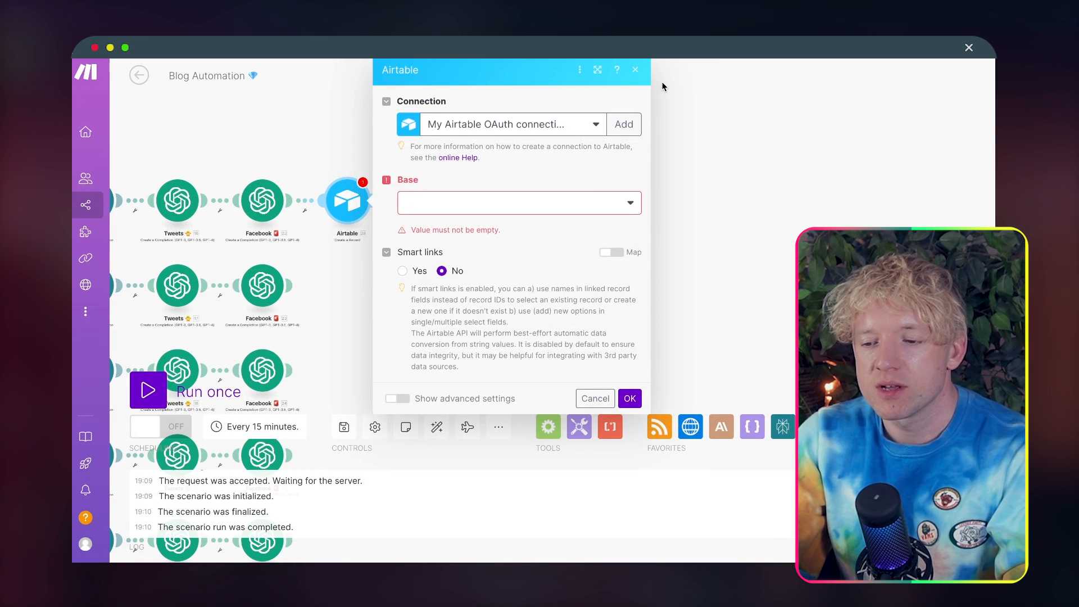
Step: Switch to Make, close the Airtable module's settings and delete that module from the first route
{"action": "left_click", "coordinate": [635, 70]}
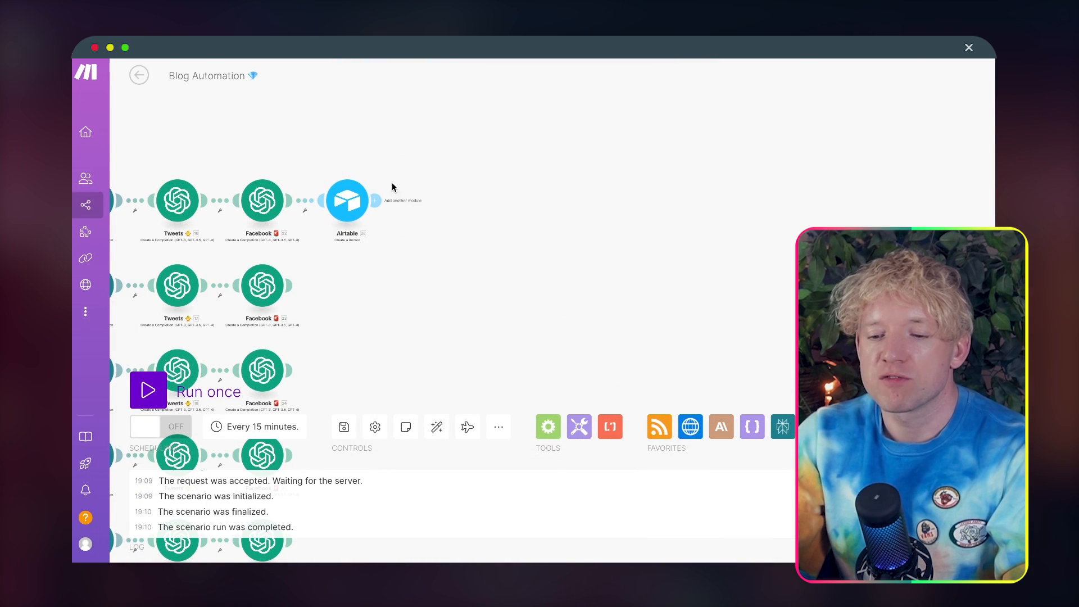
{"action": "right_click", "coordinate": [358, 203]}
{"action": "left_click", "coordinate": [417, 349]}
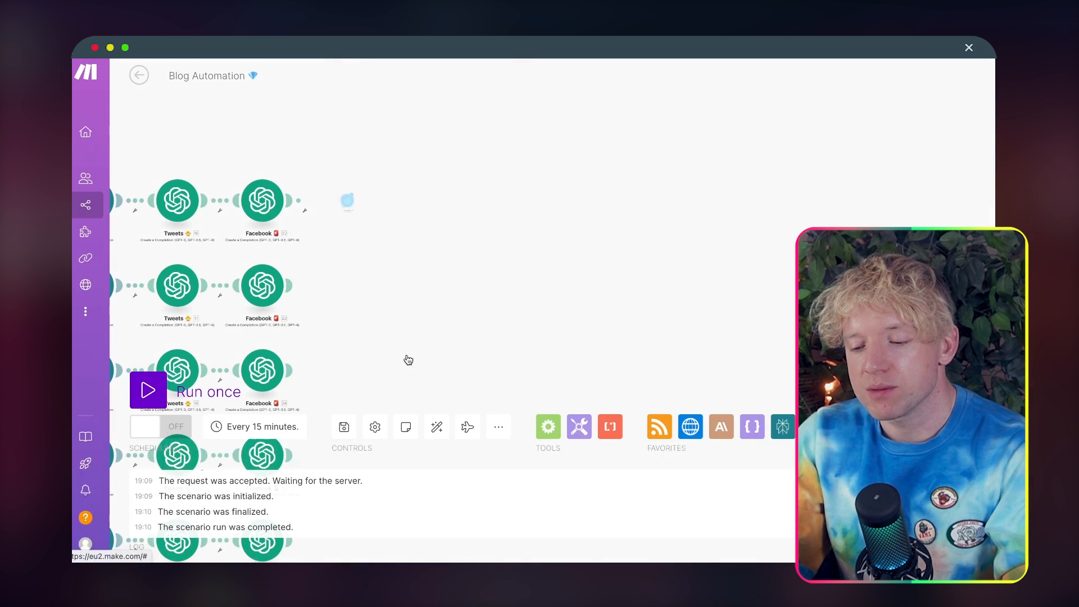
Step: Add a fresh Airtable Create a Record module after the Facebook module on the first route
{"action": "left_click", "coordinate": [347, 201]}
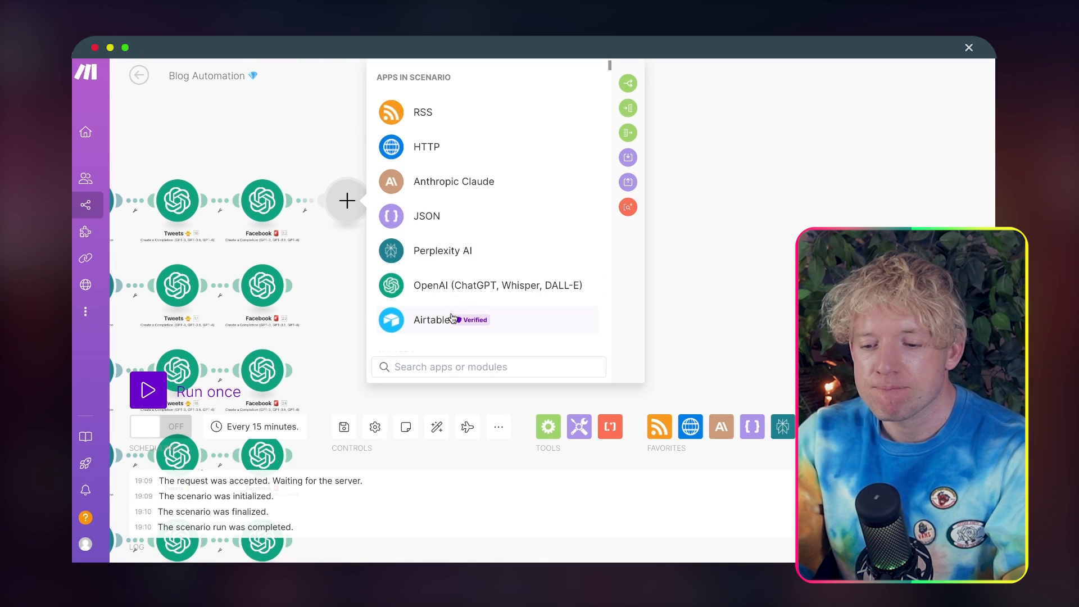
{"action": "left_click", "coordinate": [433, 320]}
{"action": "type", "text": "create"}
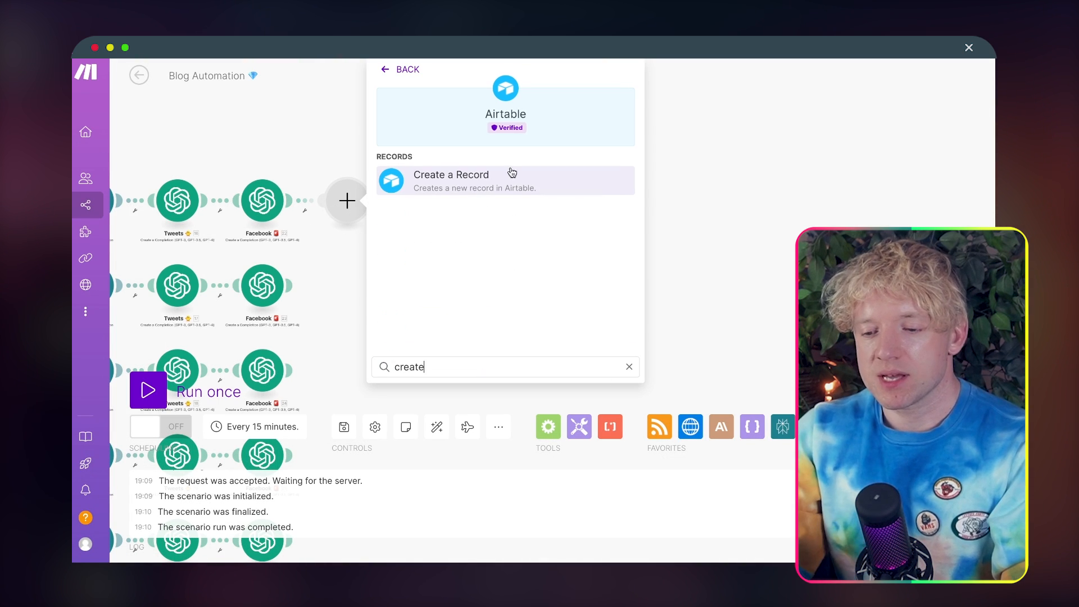
{"action": "left_click", "coordinate": [511, 172]}
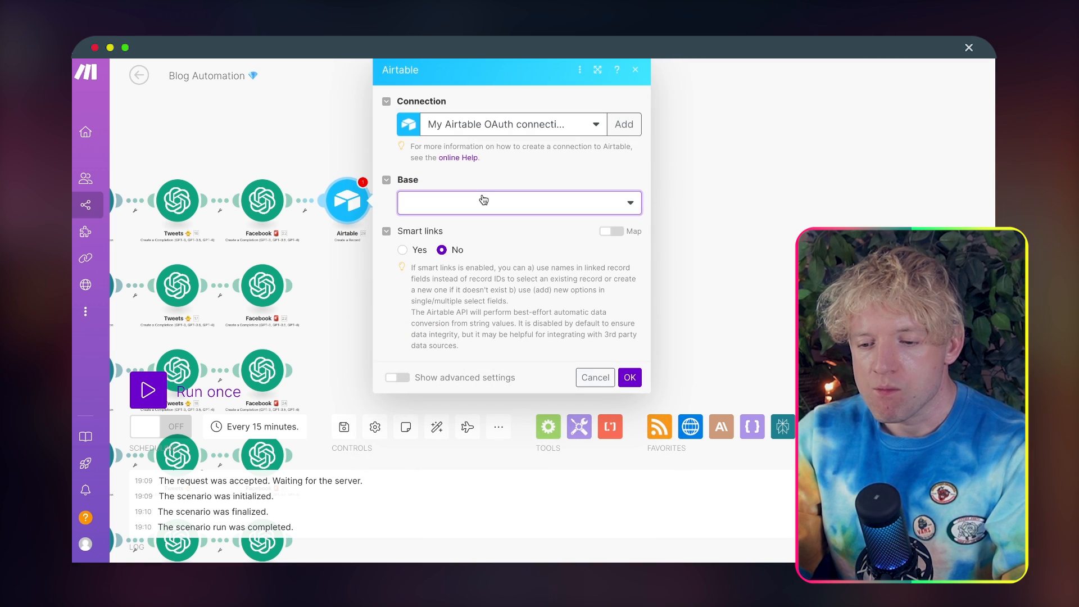
Step: Set the Airtable module's base to Build together Blog and its table to Twitter
{"action": "left_click", "coordinate": [483, 200]}
{"action": "type", "text": "buil"}
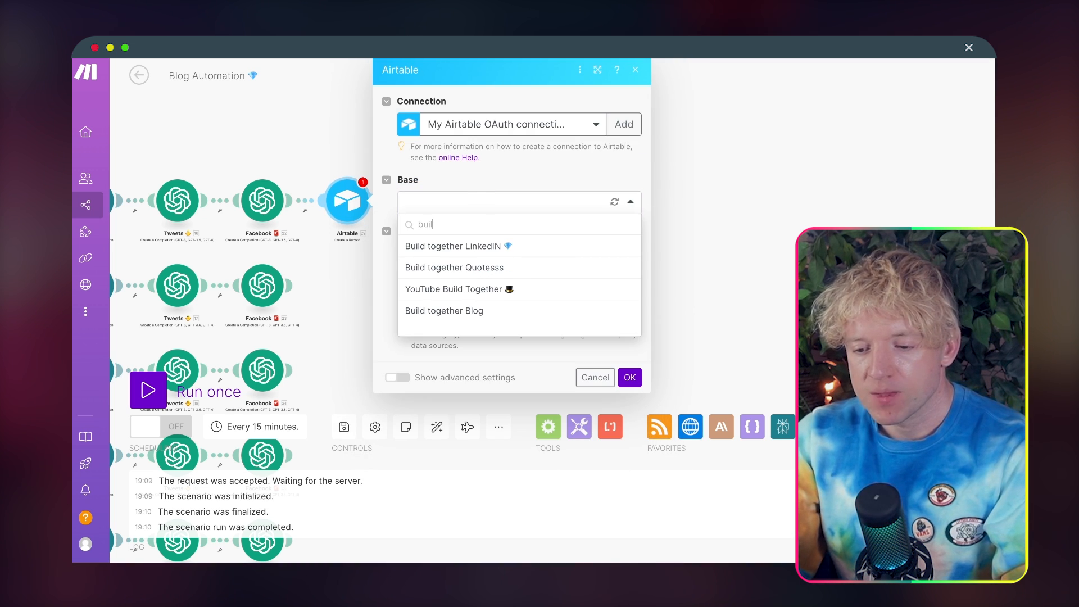
{"action": "left_click", "coordinate": [499, 310]}
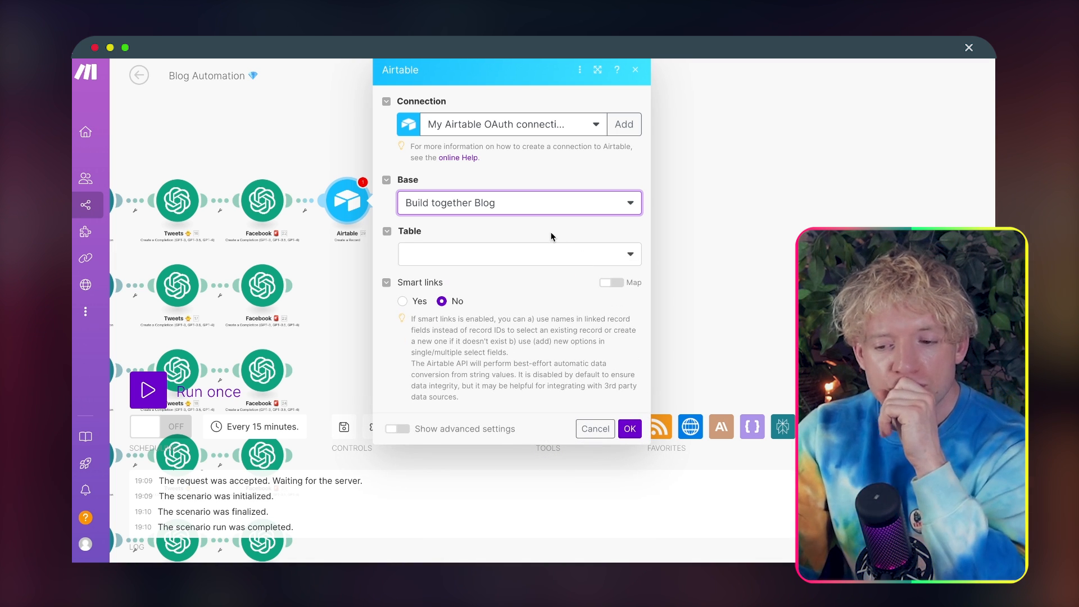
{"action": "left_click", "coordinate": [483, 255]}
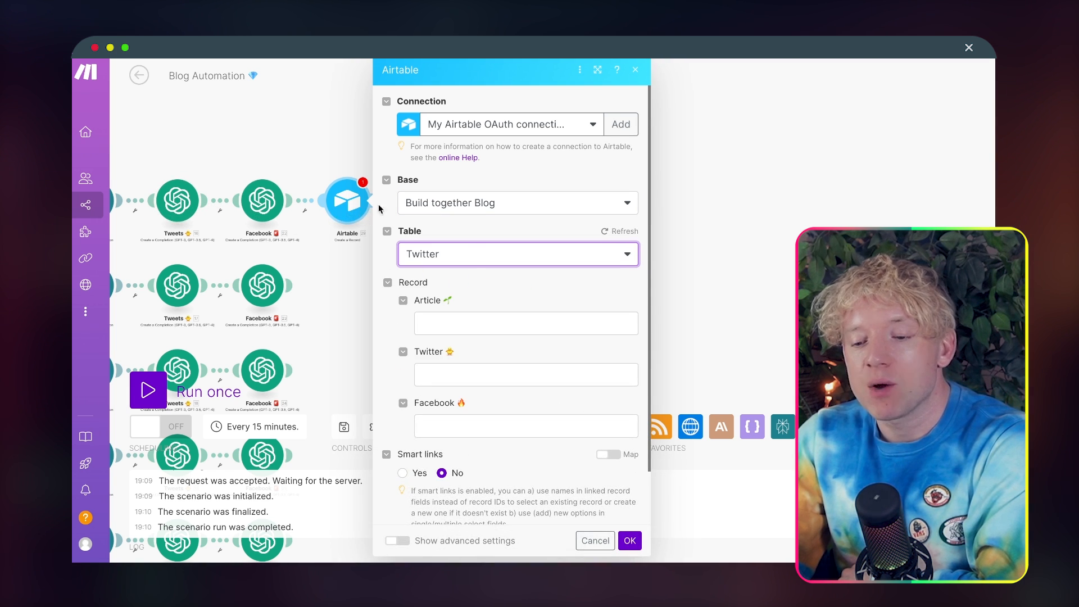
Step: Map the Tweets completion's Result into the record's Twitter 🐥 field and save the Airtable module
{"action": "left_click", "coordinate": [469, 372]}
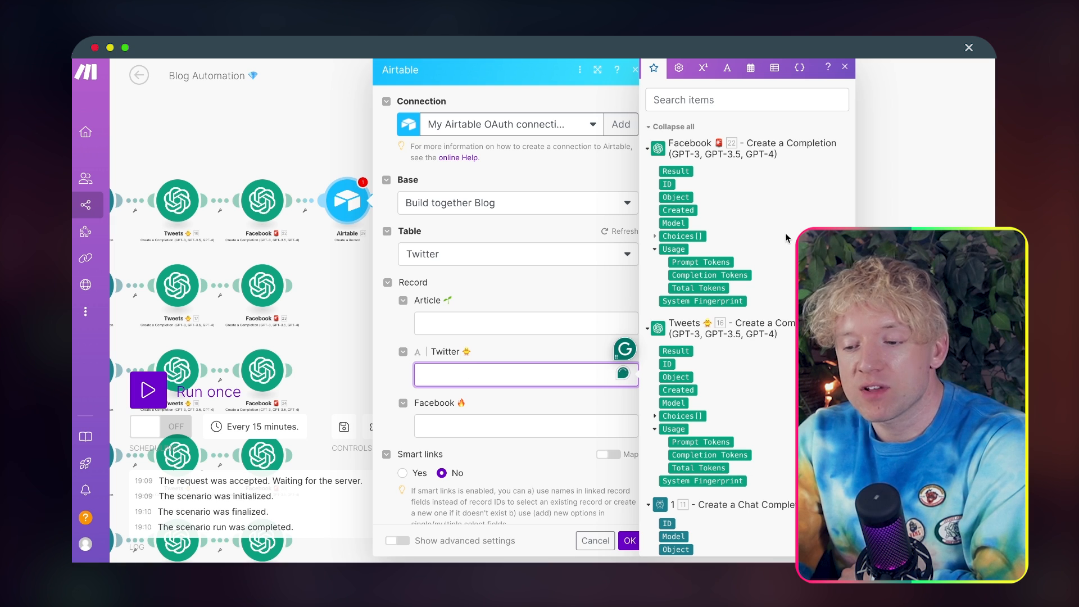
{"action": "left_click", "coordinate": [684, 350]}
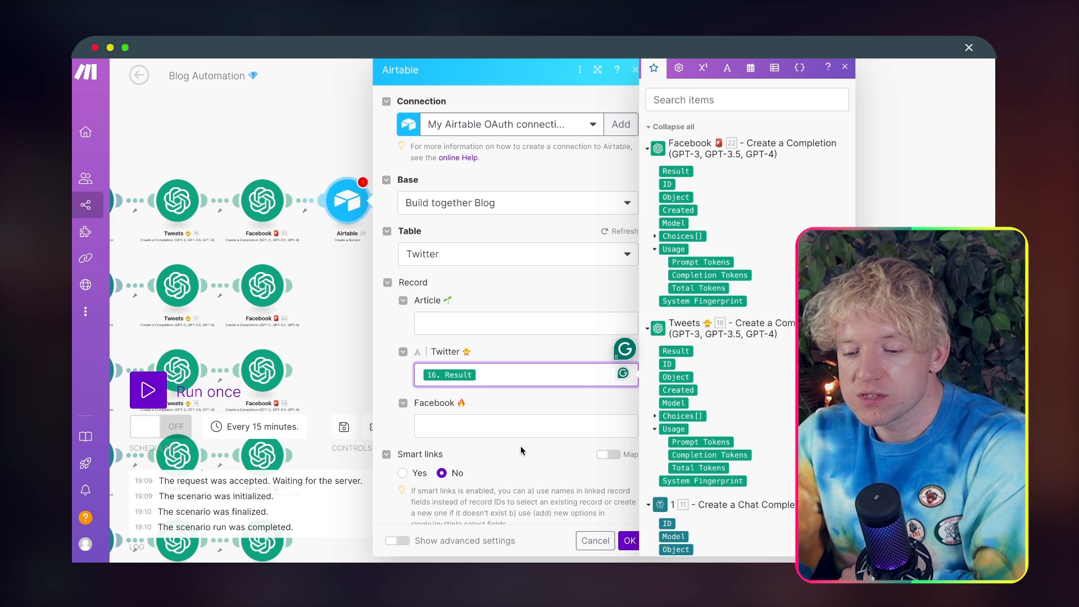
{"action": "left_click", "coordinate": [627, 541]}
Step: Clone the Airtable module on the first route and set the copy's table to Instagram
{"action": "right_click", "coordinate": [358, 207]}
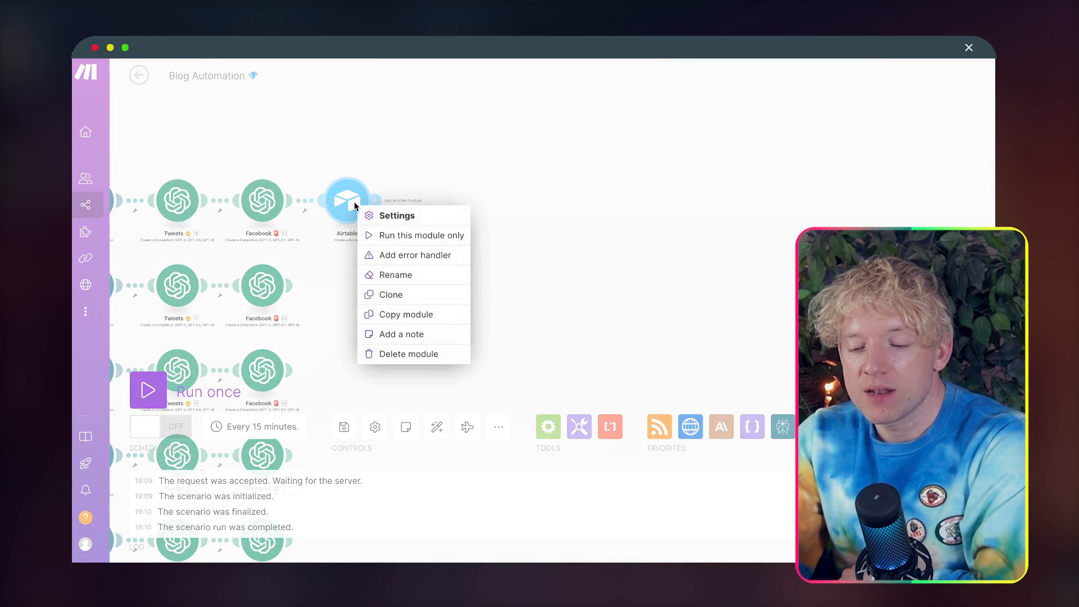
{"action": "left_click", "coordinate": [399, 293]}
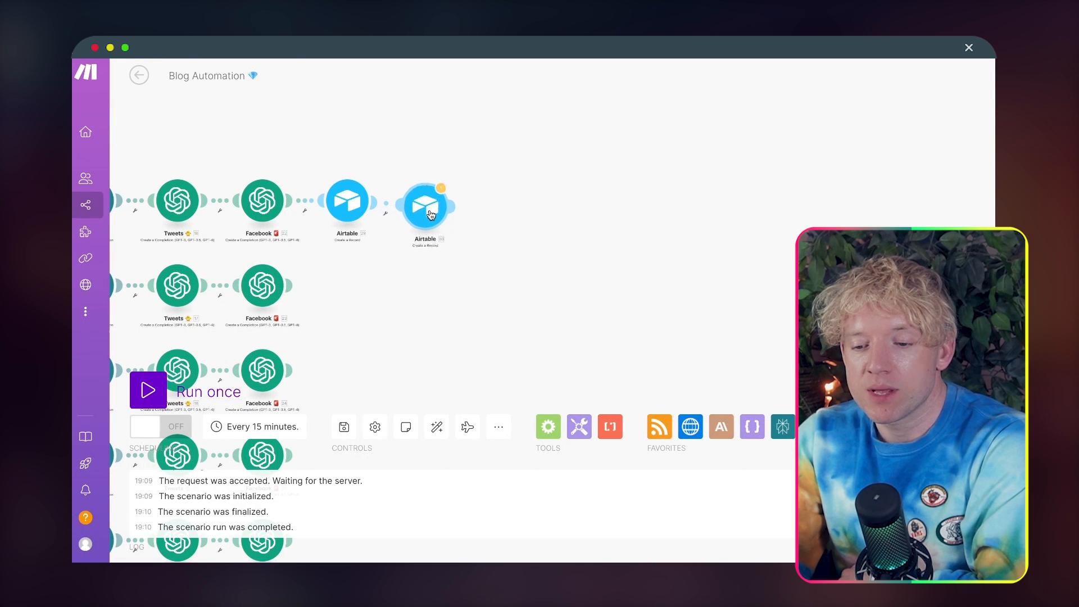
{"action": "left_click", "coordinate": [431, 210]}
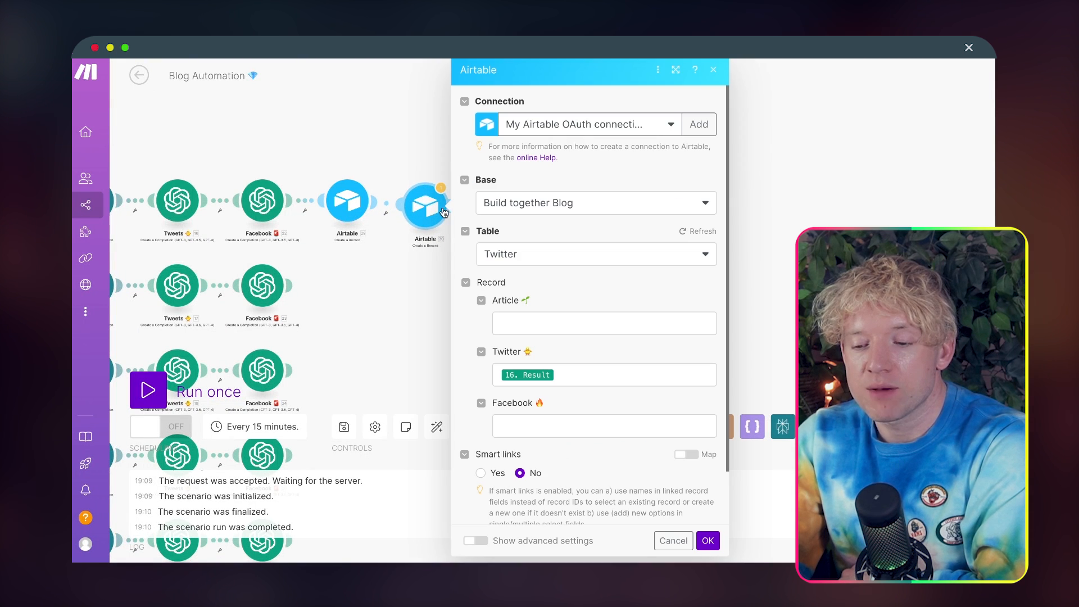
{"action": "left_click", "coordinate": [533, 254]}
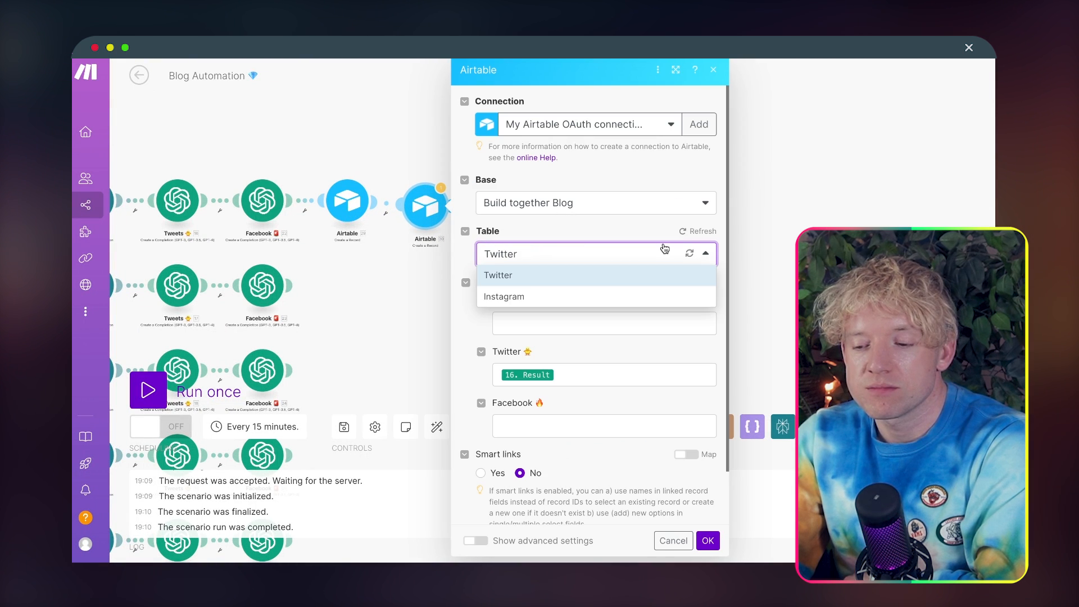
{"action": "left_click", "coordinate": [634, 296]}
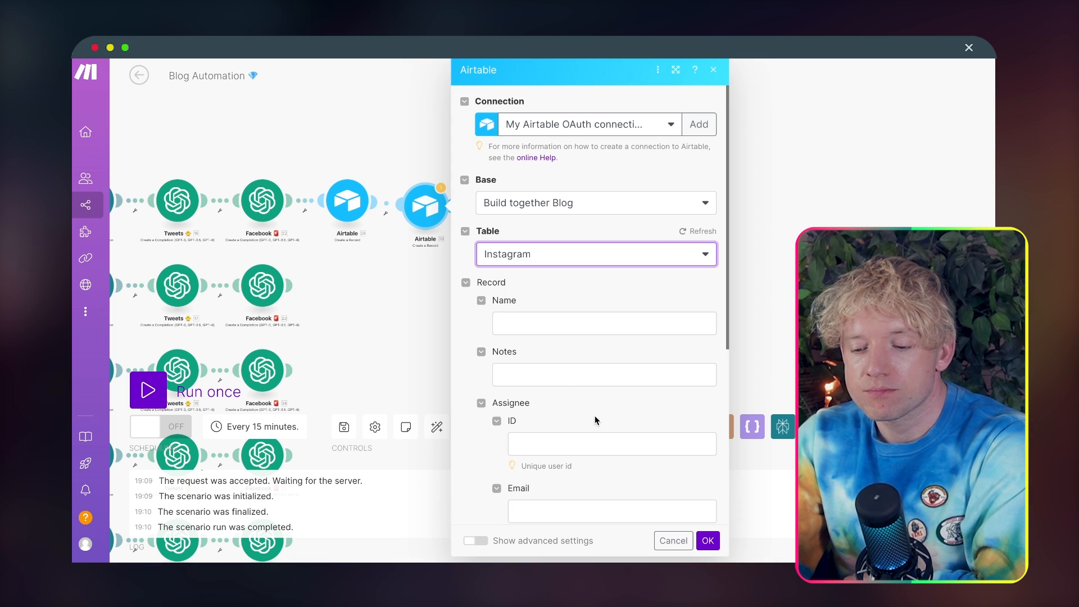
Step: Check the Instagram and Twitter tables of the Build together Blog base in Airtable, and close the cloned module's settings in Make
{"action": "scroll", "coordinate": [607, 375], "scroll_direction": "down", "scroll_amount": 1}
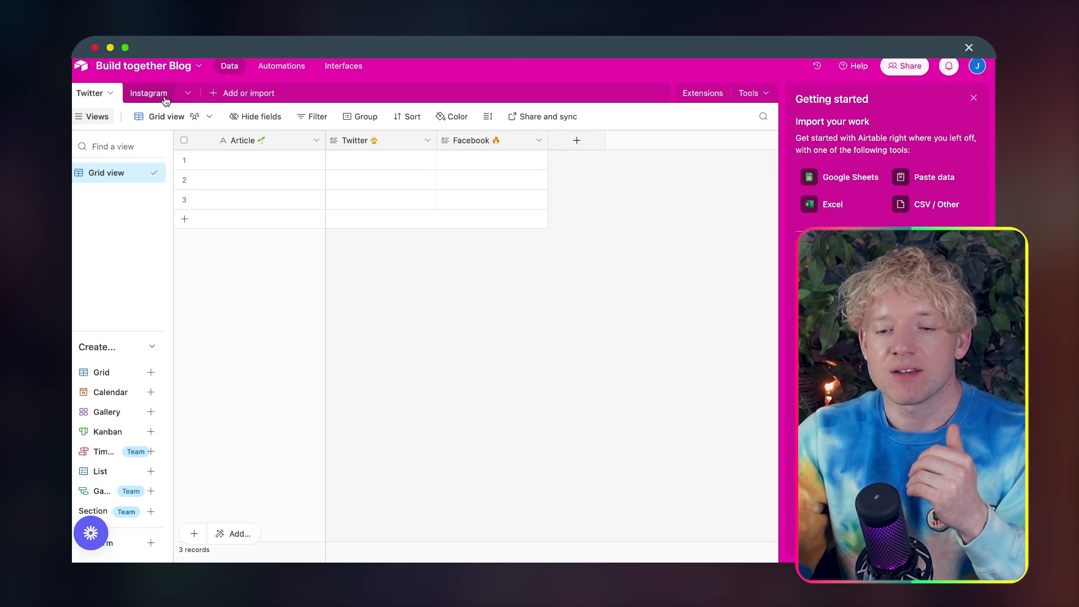
{"action": "left_click", "coordinate": [165, 99]}
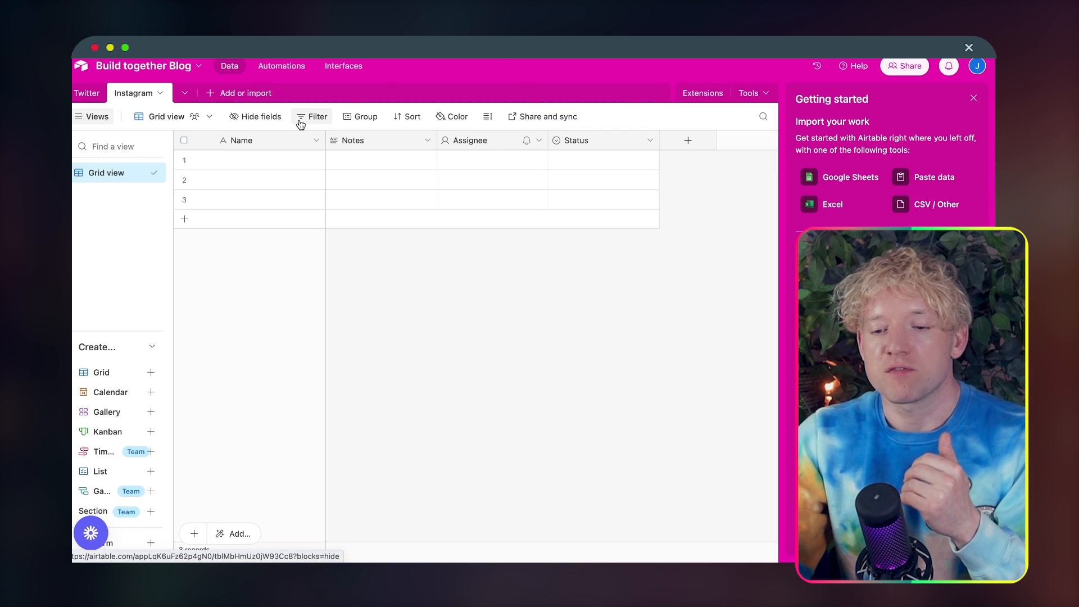
{"action": "left_click", "coordinate": [88, 93]}
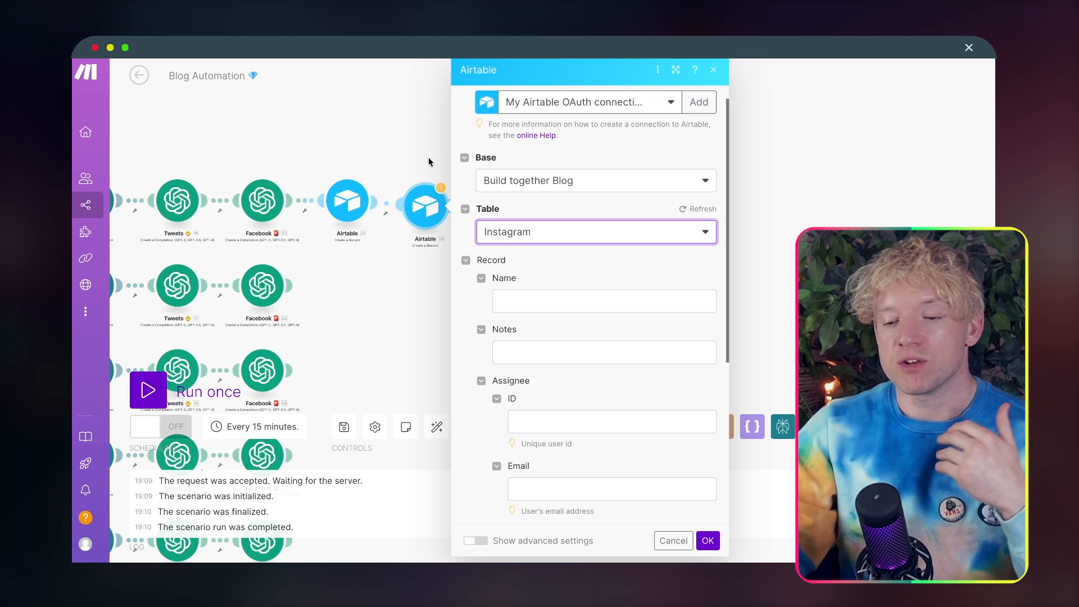
{"action": "left_click", "coordinate": [423, 128]}
Step: Rename the first Airtable module on the first route as Tweeets 🐥
{"action": "right_click", "coordinate": [349, 209]}
{"action": "left_click", "coordinate": [391, 277]}
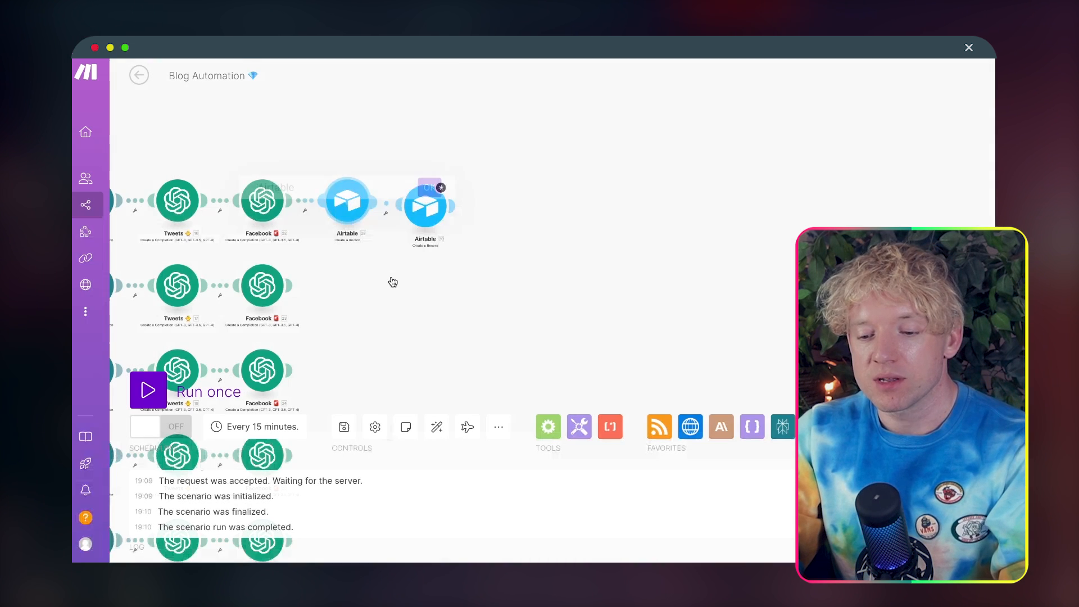
{"action": "type", "text": "Tweiit"}
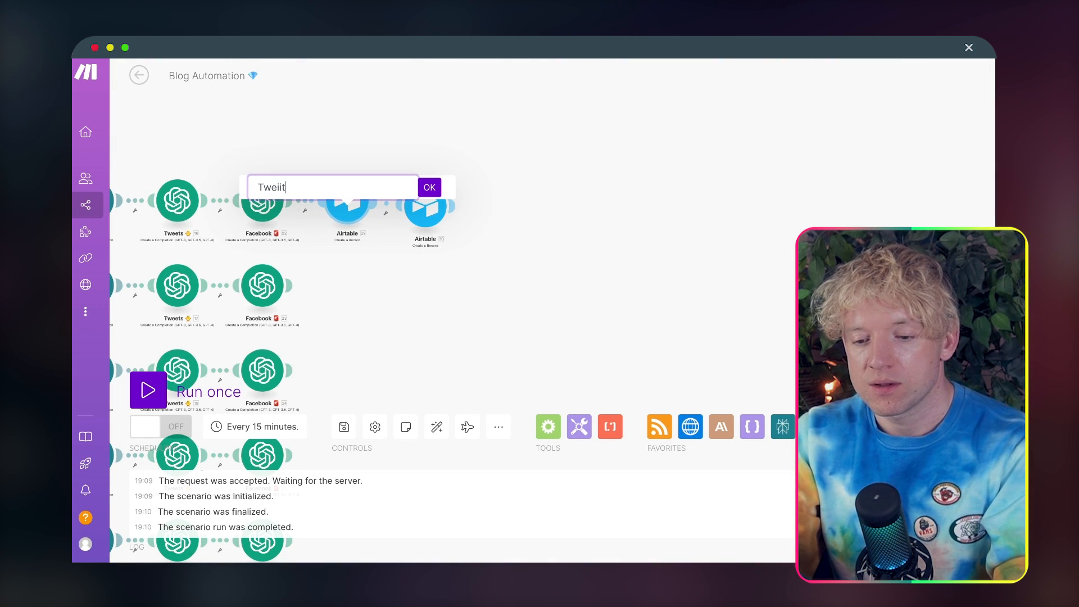
{"action": "key", "text": "BackSpace"}
{"action": "key", "text": "BackSpace"}
{"action": "key", "text": "BackSpace"}
{"action": "type", "text": "ee"}
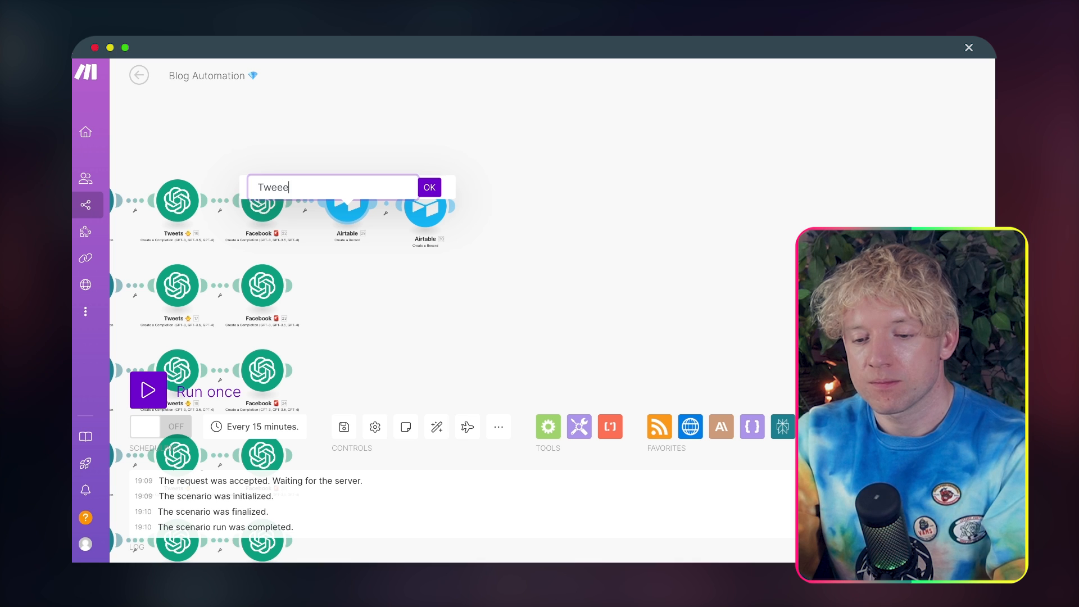
{"action": "type", "text": "ts"}
{"action": "key", "text": "ctrl+super+space"}
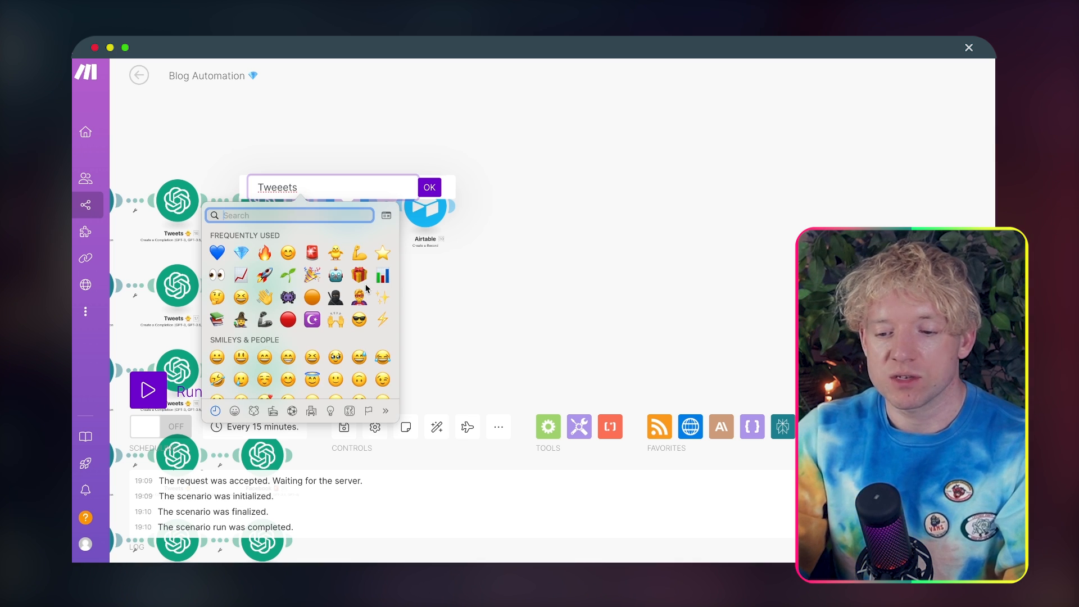
{"action": "left_click", "coordinate": [429, 189]}
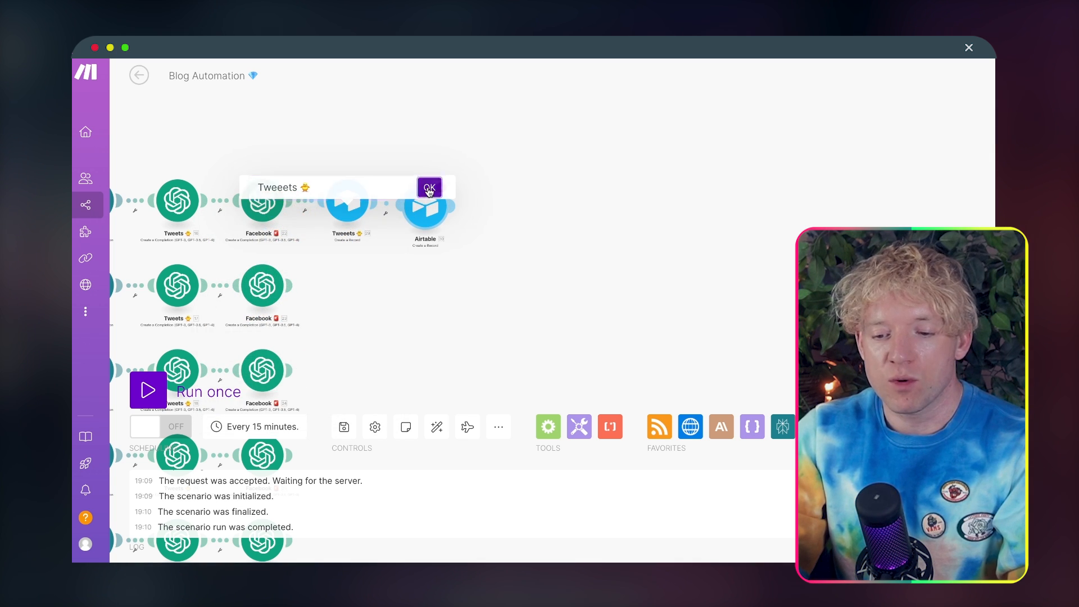
Step: Delete the cloned Airtable module at the end of the first route
{"action": "scroll", "coordinate": [370, 295], "scroll_direction": "left", "scroll_amount": 2}
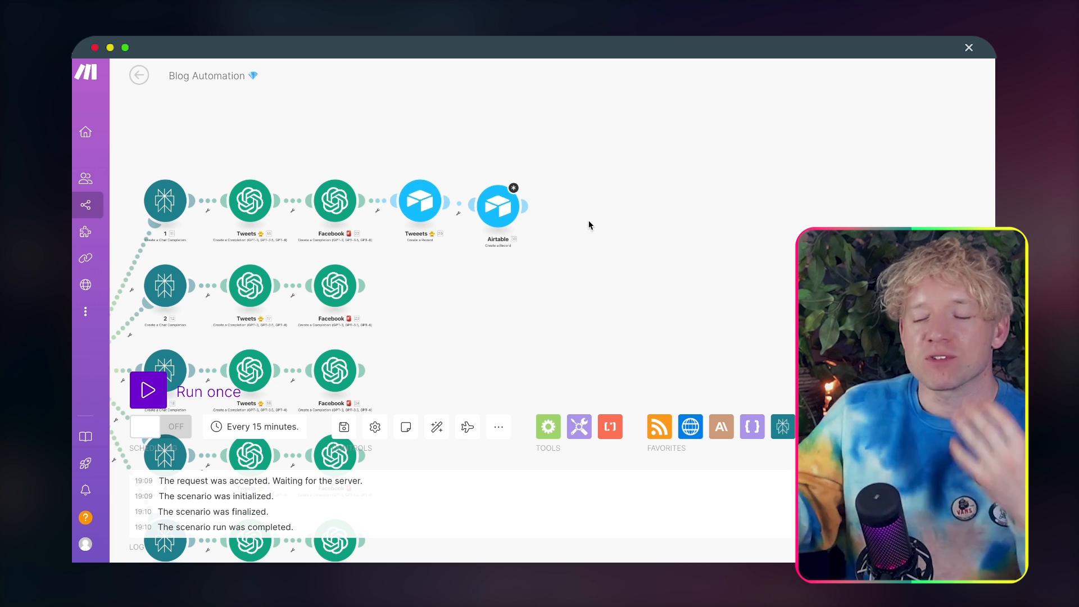
{"action": "left_click_drag", "start_coordinate": [586, 220], "coordinate": [585, 210]}
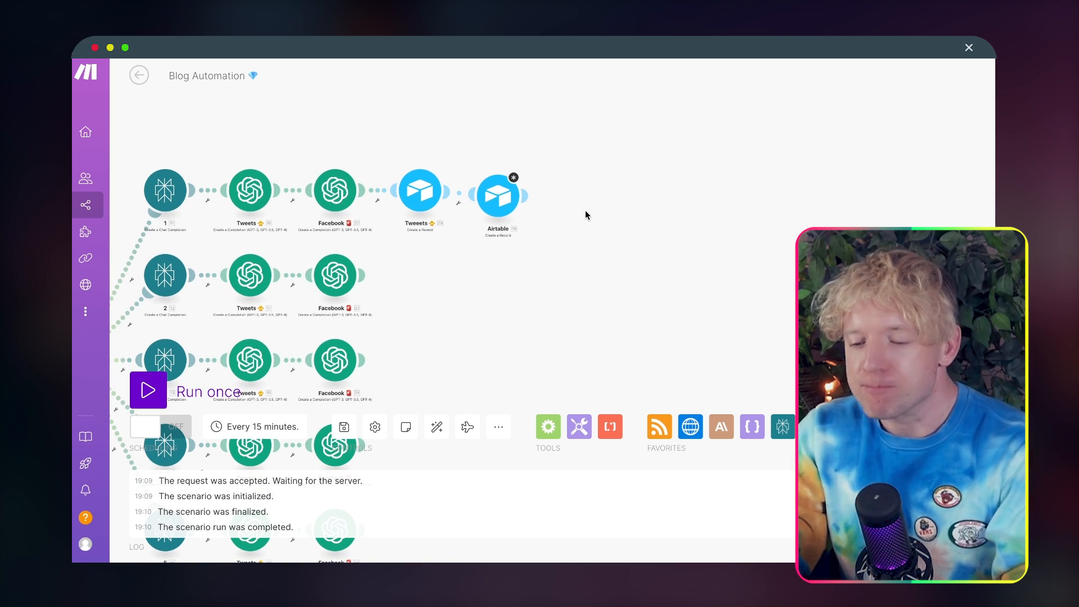
{"action": "right_click", "coordinate": [498, 196]}
{"action": "left_click", "coordinate": [544, 345]}
Step: In the first route's Airtable module, map the Tweets completion's Result into Twitter 🐥 and the Facebook completion's Result into Facebook 🔥
{"action": "left_click", "coordinate": [420, 191]}
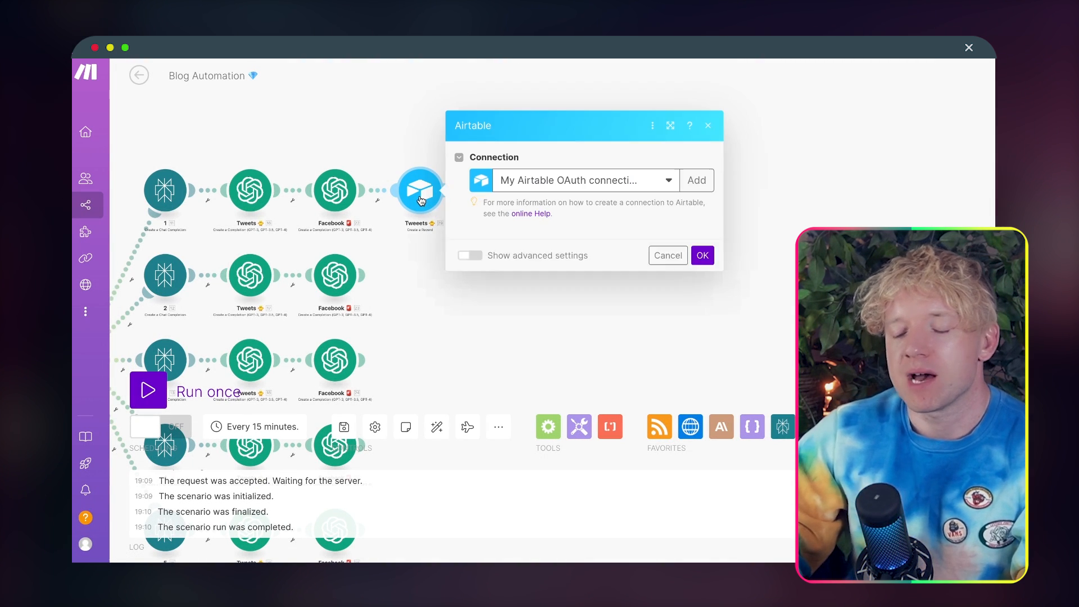
{"action": "left_click", "coordinate": [578, 372]}
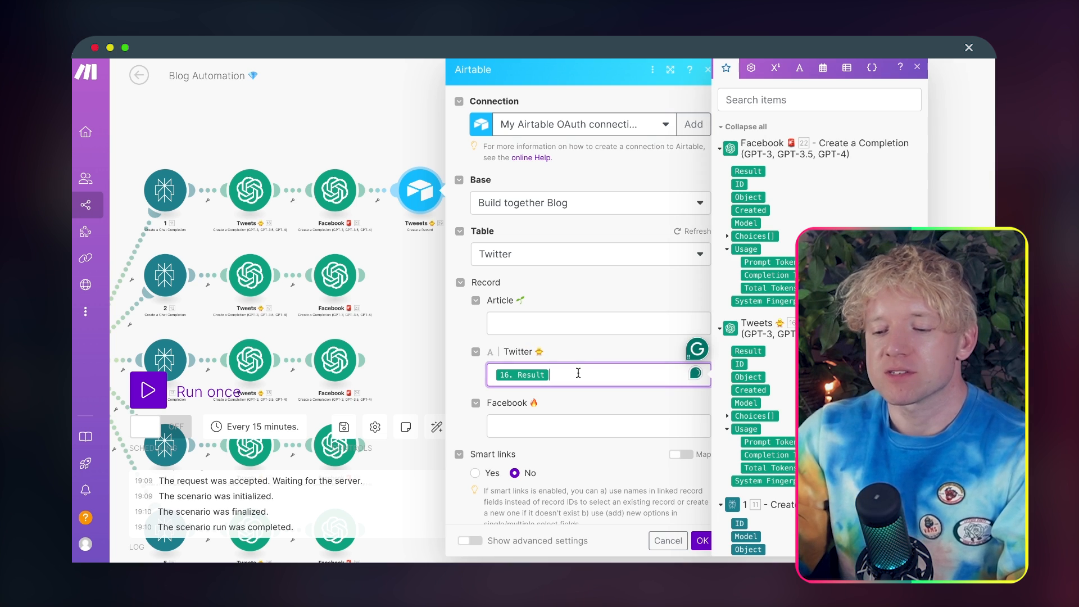
{"action": "key", "text": "BackSpace"}
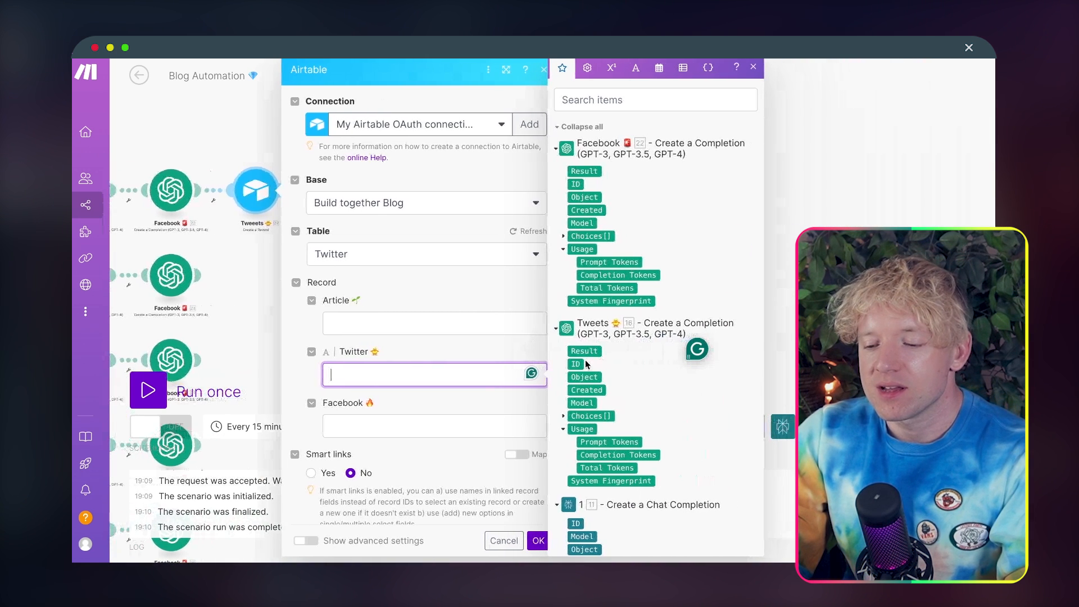
{"action": "left_click", "coordinate": [584, 353]}
{"action": "left_click", "coordinate": [409, 427]}
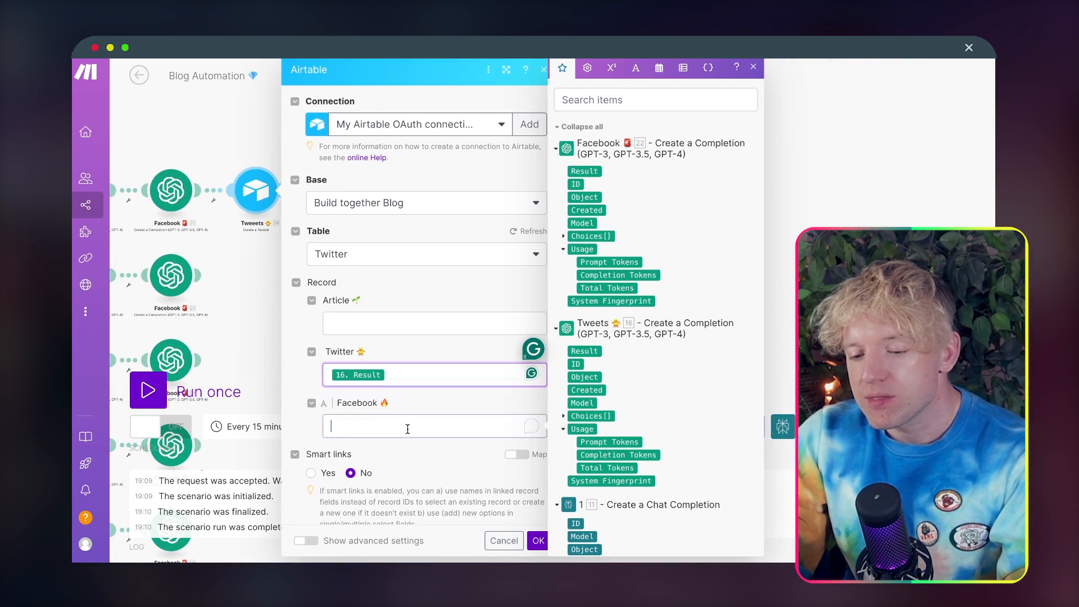
{"action": "left_click", "coordinate": [585, 171]}
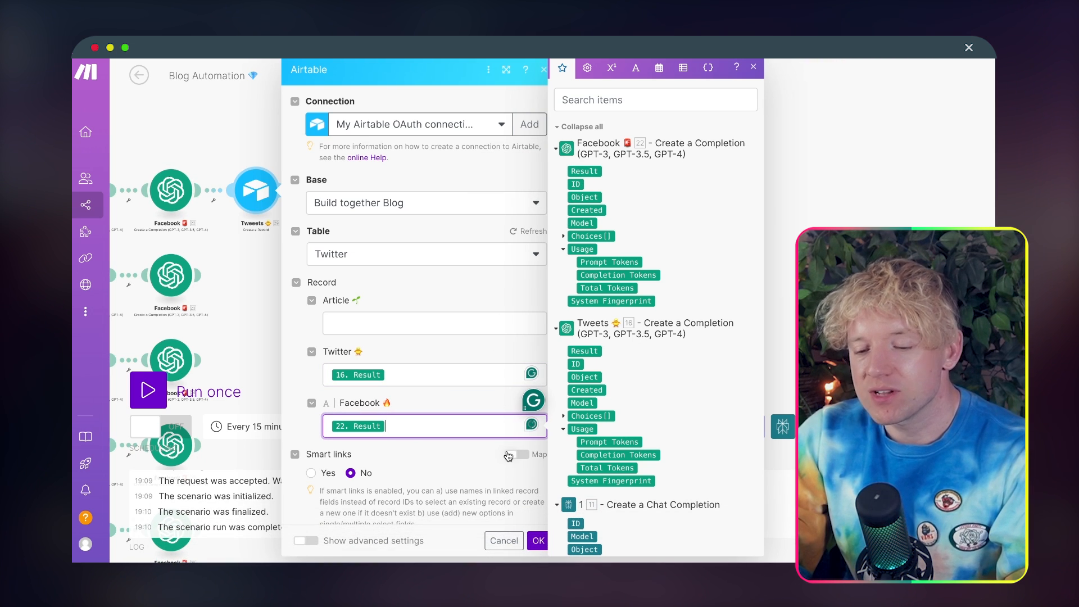
Step: Map the title from the feed's RSS fields into the record's Article 🌱 field and save the module
{"action": "left_click", "coordinate": [427, 322]}
{"action": "scroll", "coordinate": [639, 283], "scroll_direction": "down", "scroll_amount": 15}
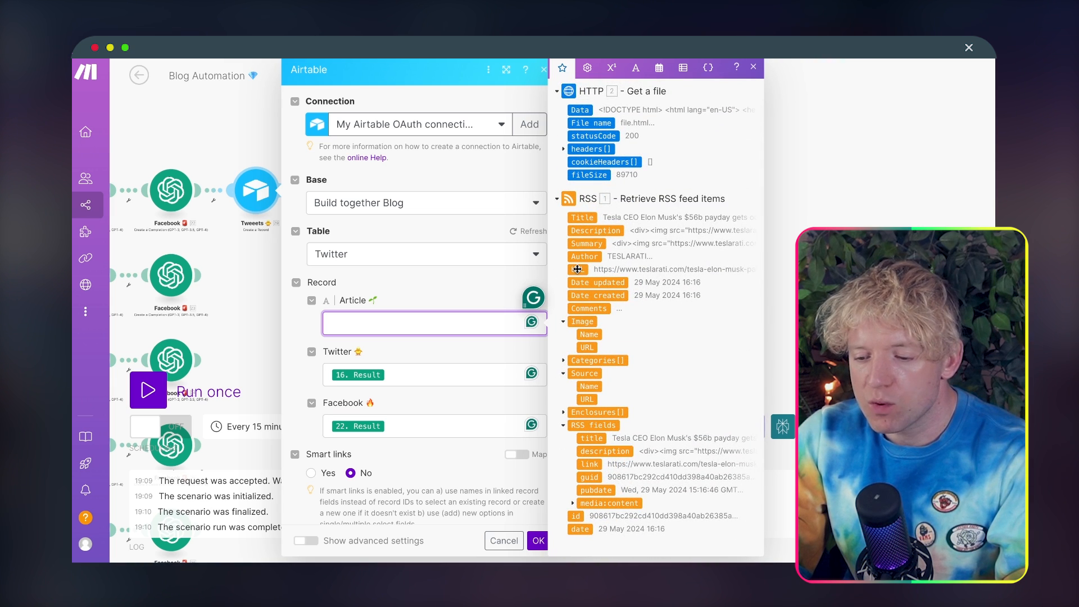
{"action": "left_click", "coordinate": [594, 437]}
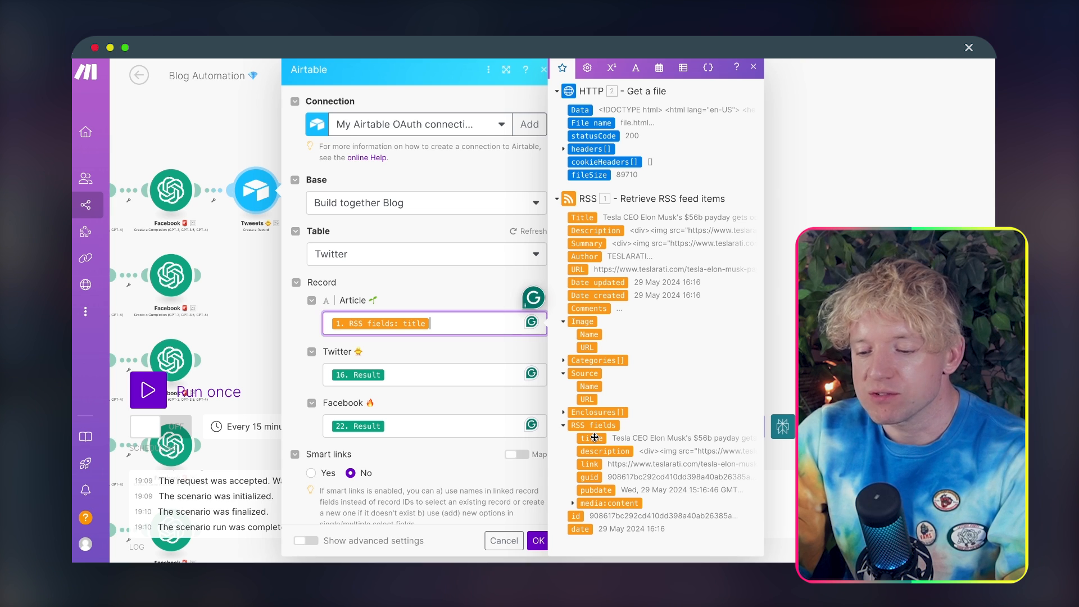
{"action": "left_click", "coordinate": [538, 540]}
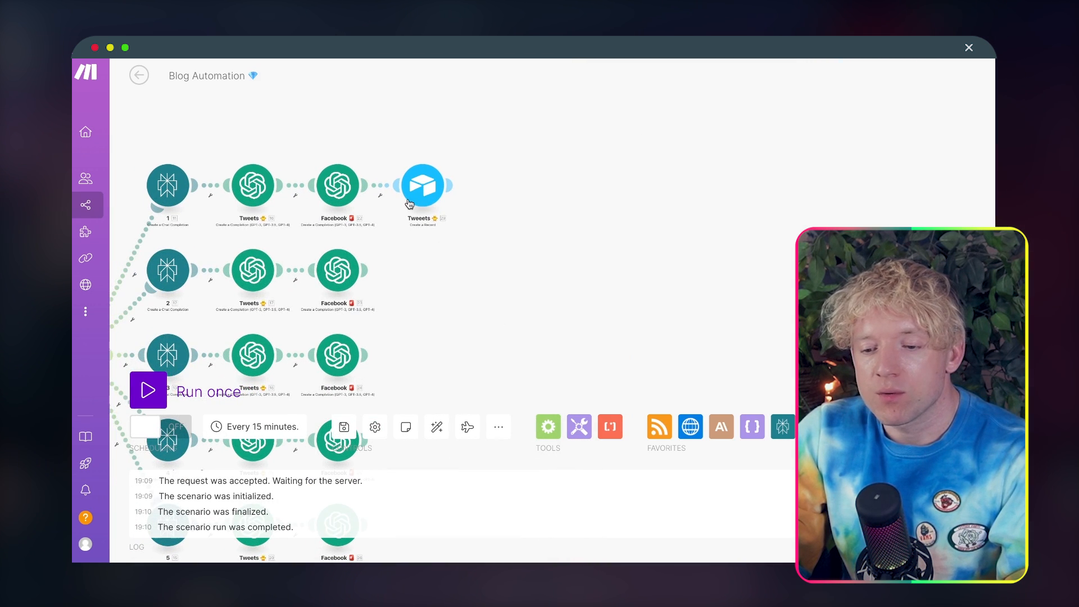
Step: Rename the first route's Airtable module as Table boy 🏓
{"action": "right_click", "coordinate": [420, 194]}
{"action": "left_click", "coordinate": [459, 268]}
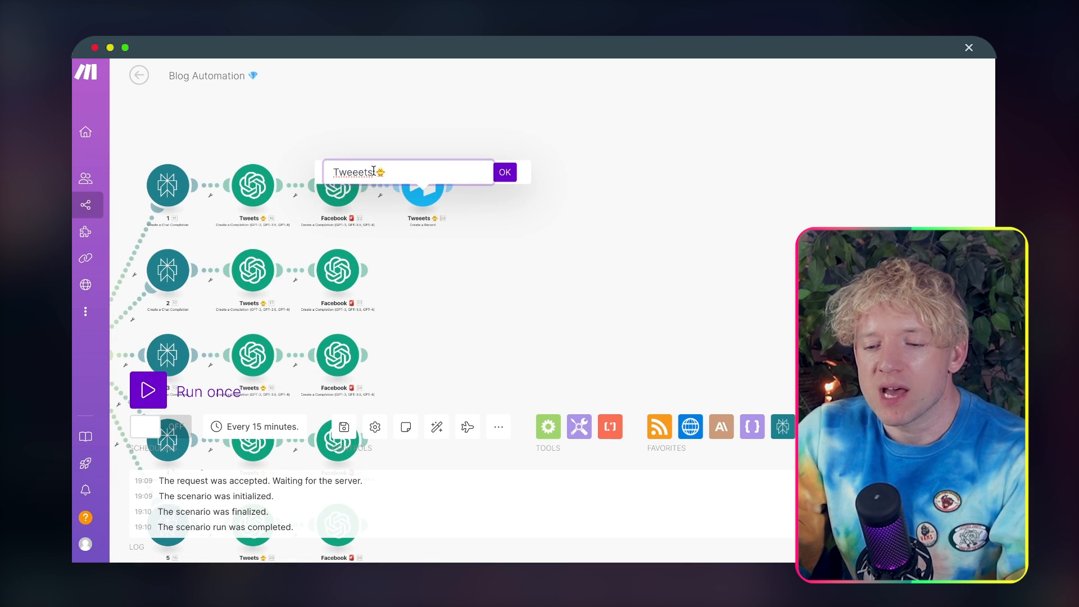
{"action": "type", "text": "Table bou"}
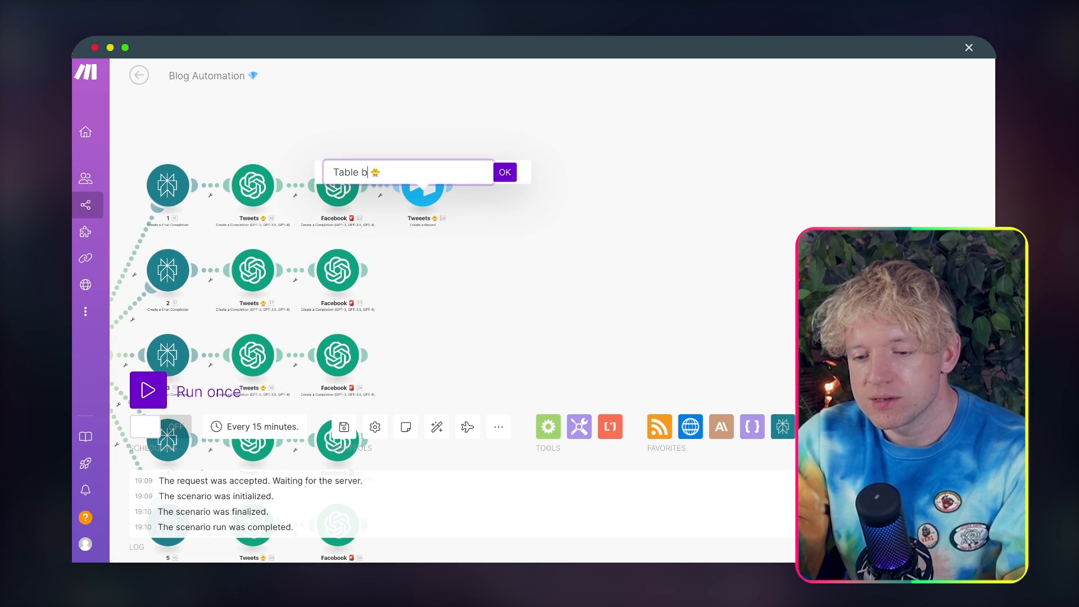
{"action": "type", "text": "y"}
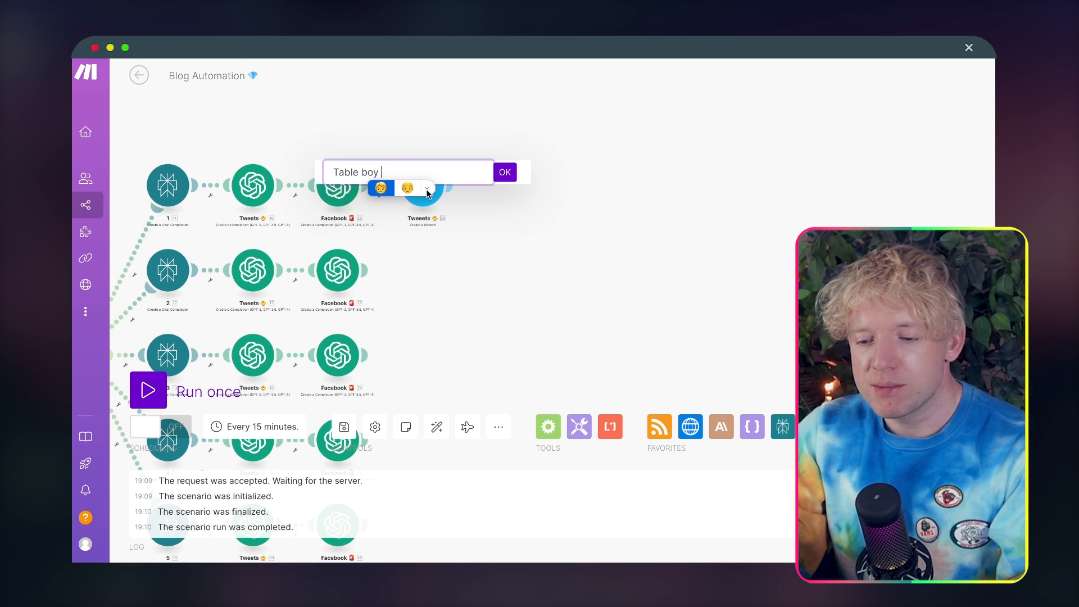
{"action": "left_click", "coordinate": [427, 189]}
{"action": "type", "text": "rab;"}
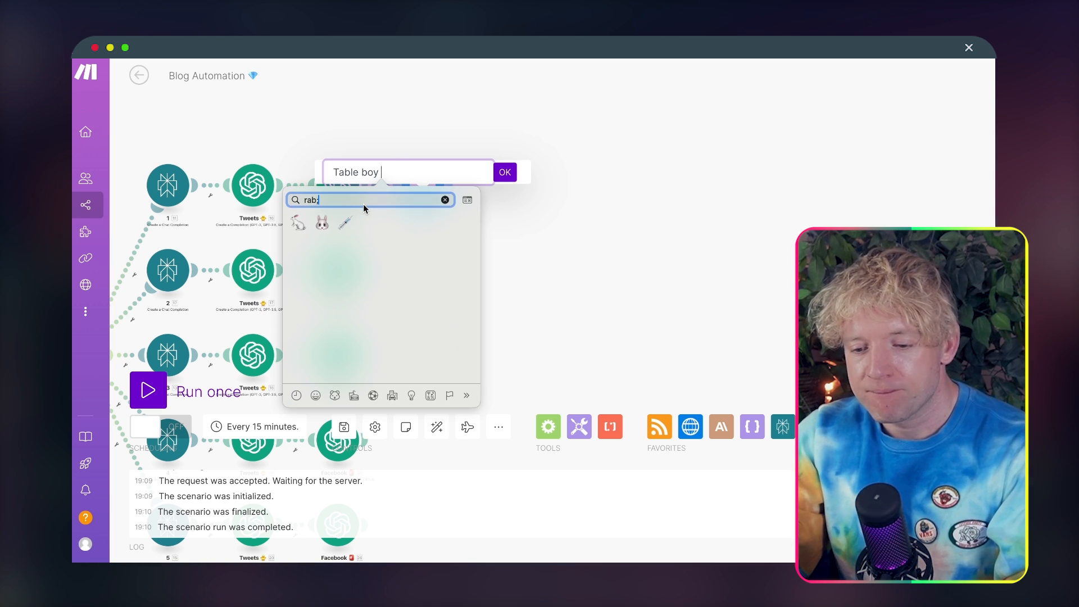
{"action": "key", "text": "BackSpace"}
{"action": "key", "text": "BackSpace"}
{"action": "key", "text": "BackSpace"}
{"action": "key", "text": "BackSpace"}
{"action": "type", "text": "tabl;e"}
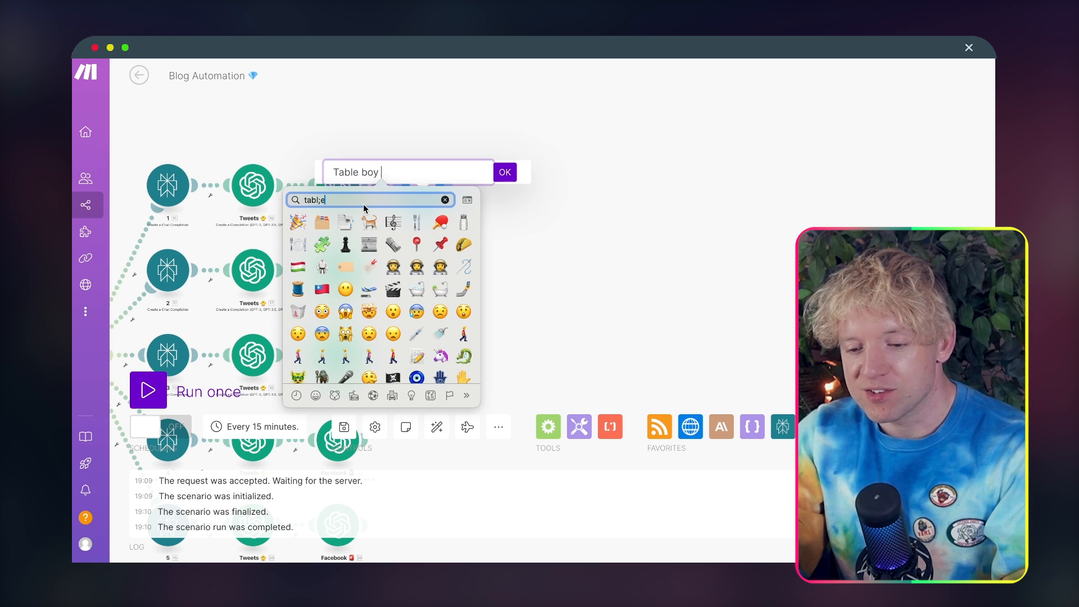
{"action": "key", "text": "BackSpace"}
{"action": "key", "text": "BackSpace"}
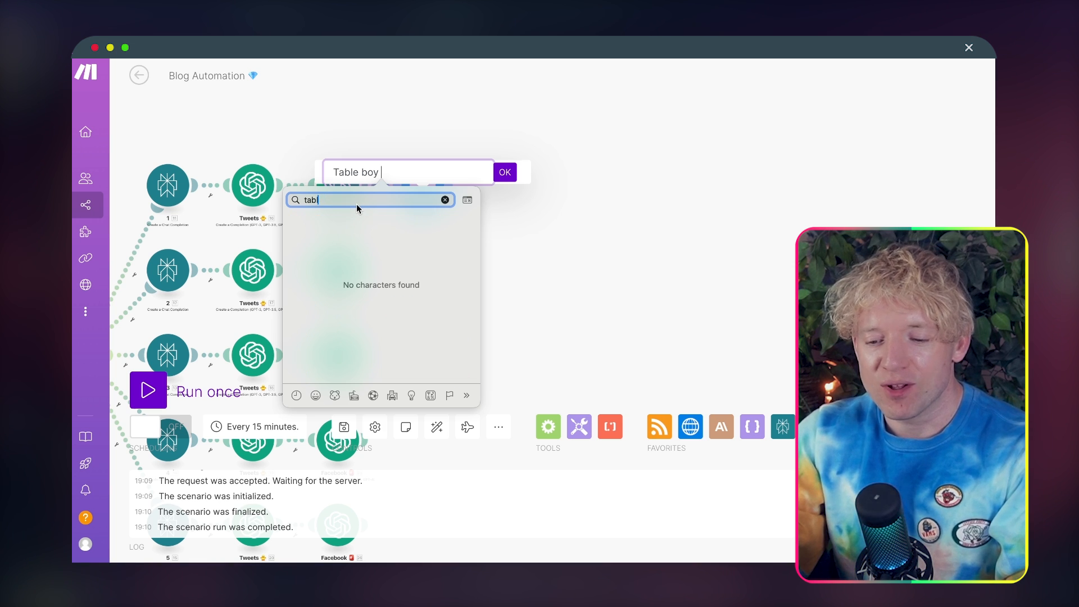
{"action": "type", "text": "e"}
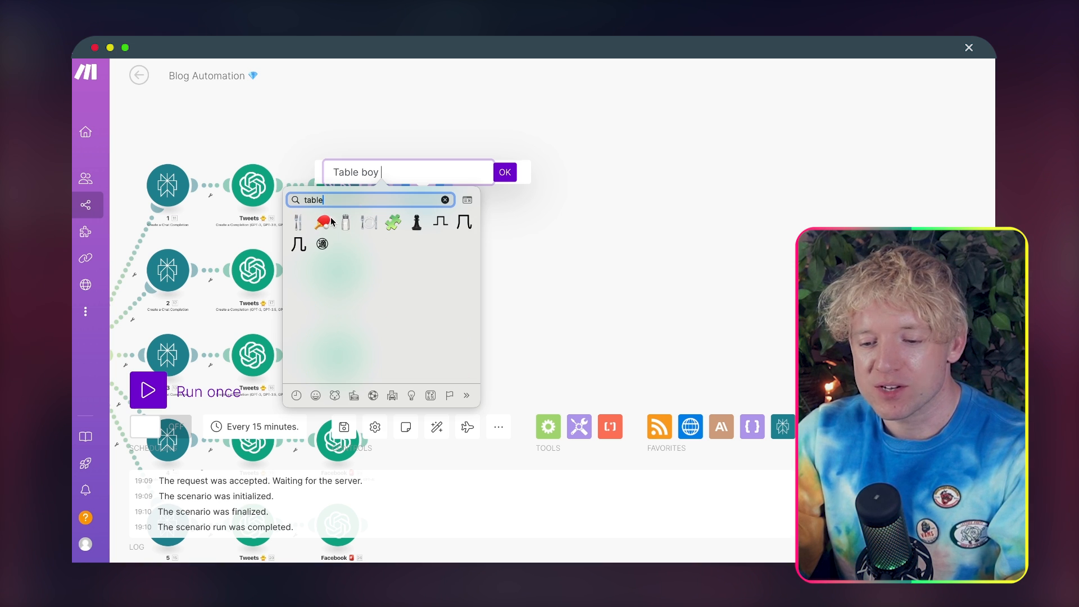
{"action": "left_click", "coordinate": [325, 221]}
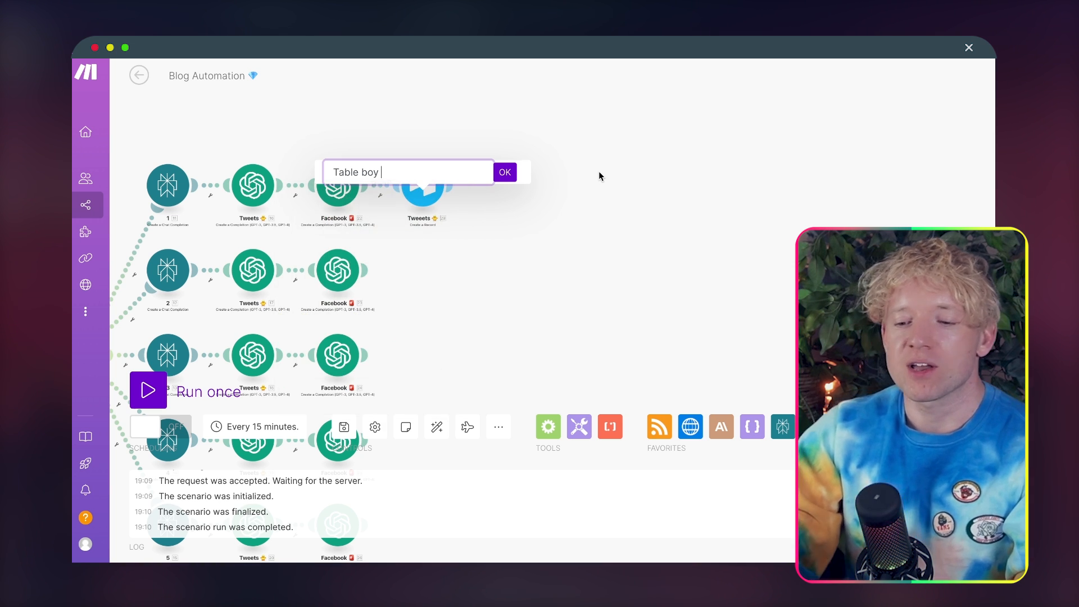
{"action": "left_click", "coordinate": [503, 171]}
Step: Clone the Table boy module four times and attach one copy after the Facebook module on each of routes 2 to 5
{"action": "right_click", "coordinate": [427, 198]}
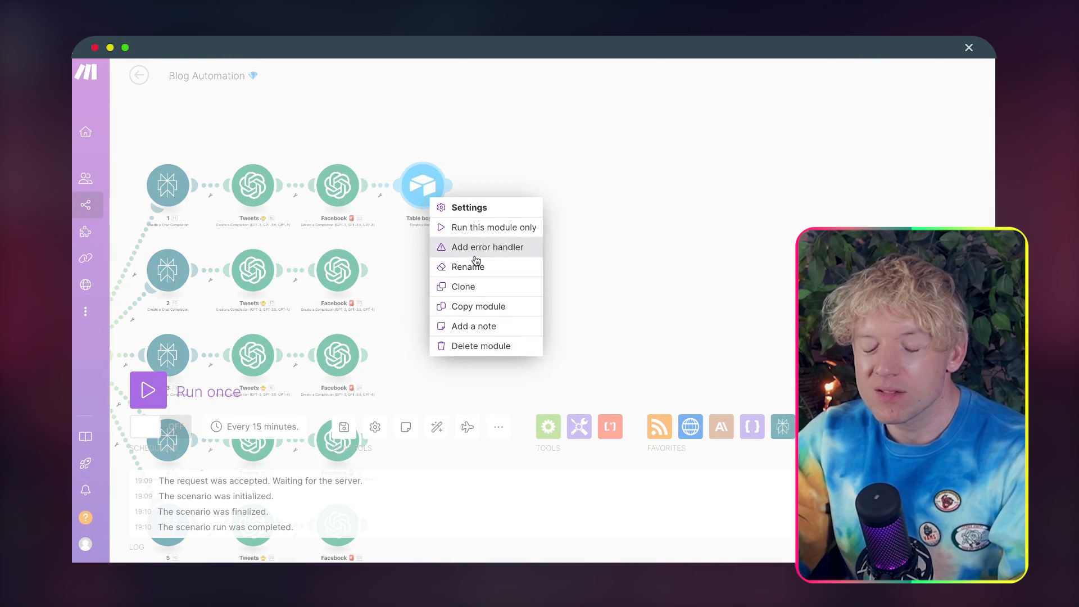
{"action": "left_click", "coordinate": [494, 285]}
{"action": "right_click", "coordinate": [425, 292]}
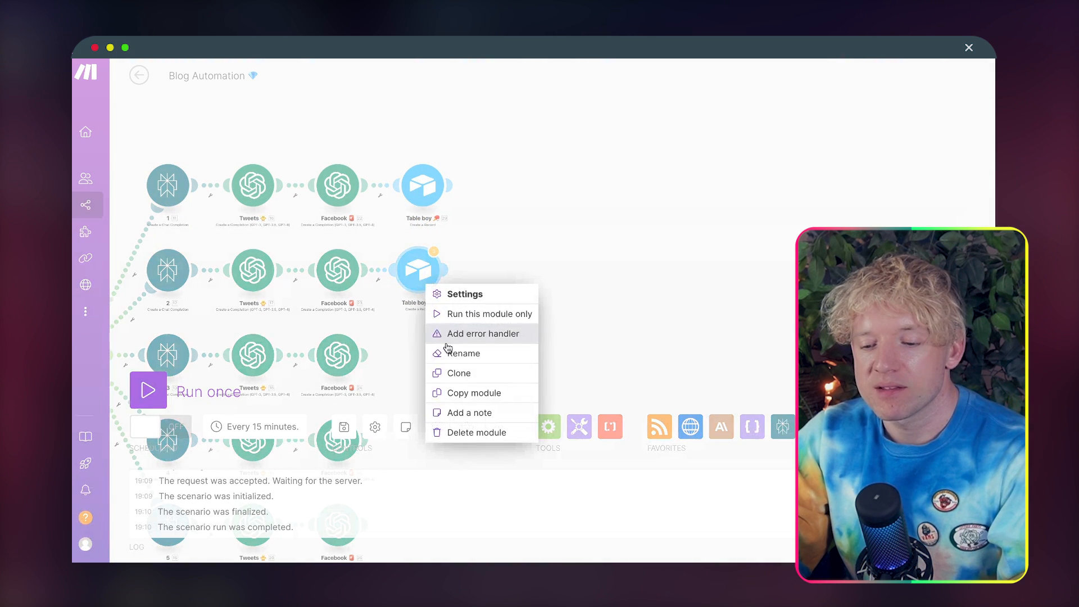
{"action": "left_click", "coordinate": [453, 378]}
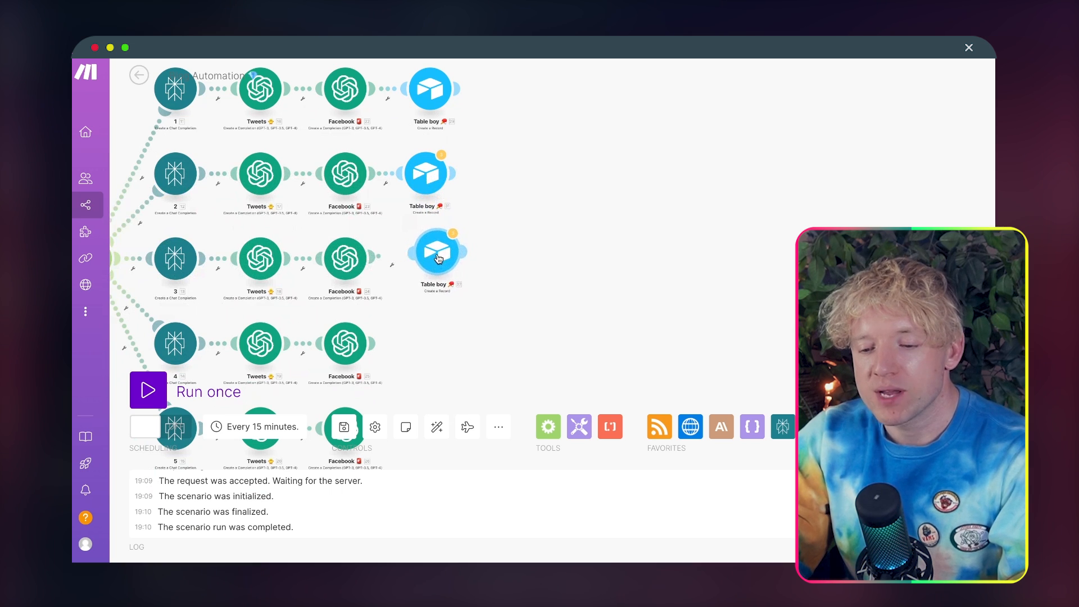
{"action": "right_click", "coordinate": [440, 257]}
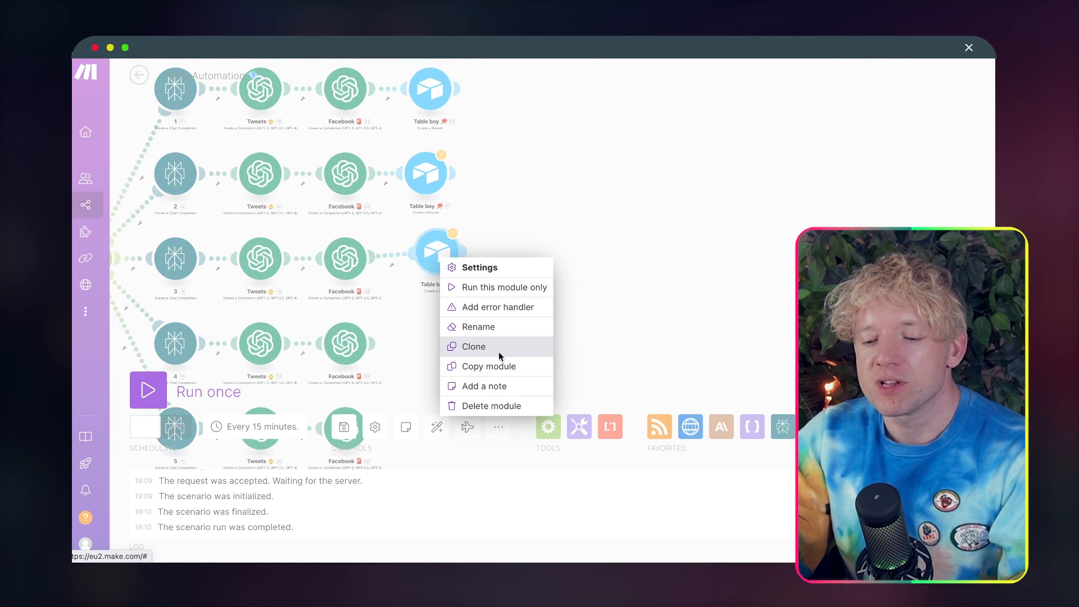
{"action": "left_click", "coordinate": [471, 349]}
{"action": "left_click", "coordinate": [444, 348]}
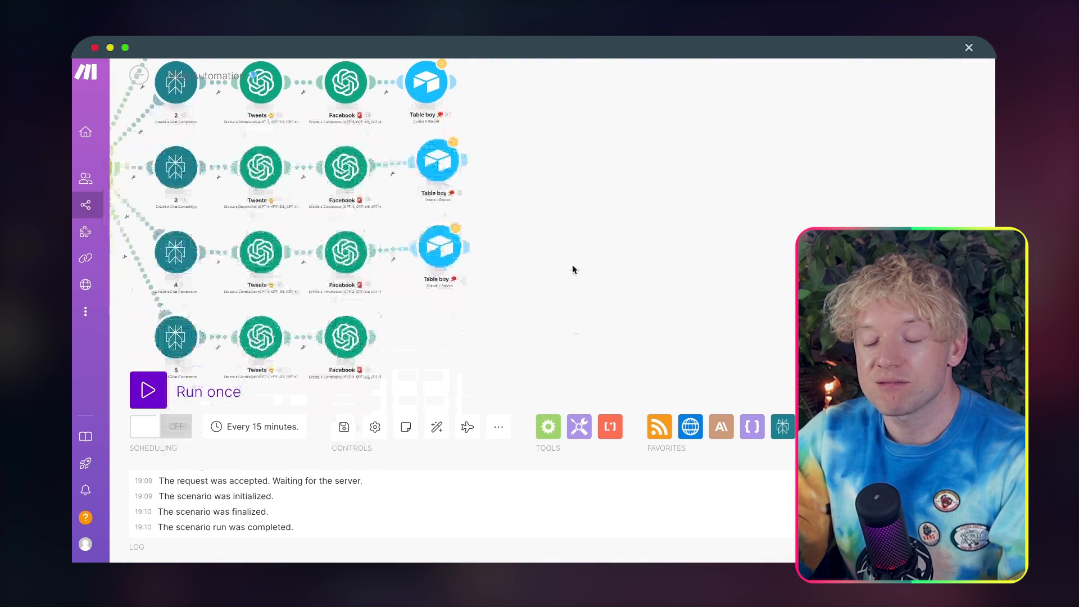
{"action": "right_click", "coordinate": [449, 248]}
{"action": "left_click", "coordinate": [494, 333]}
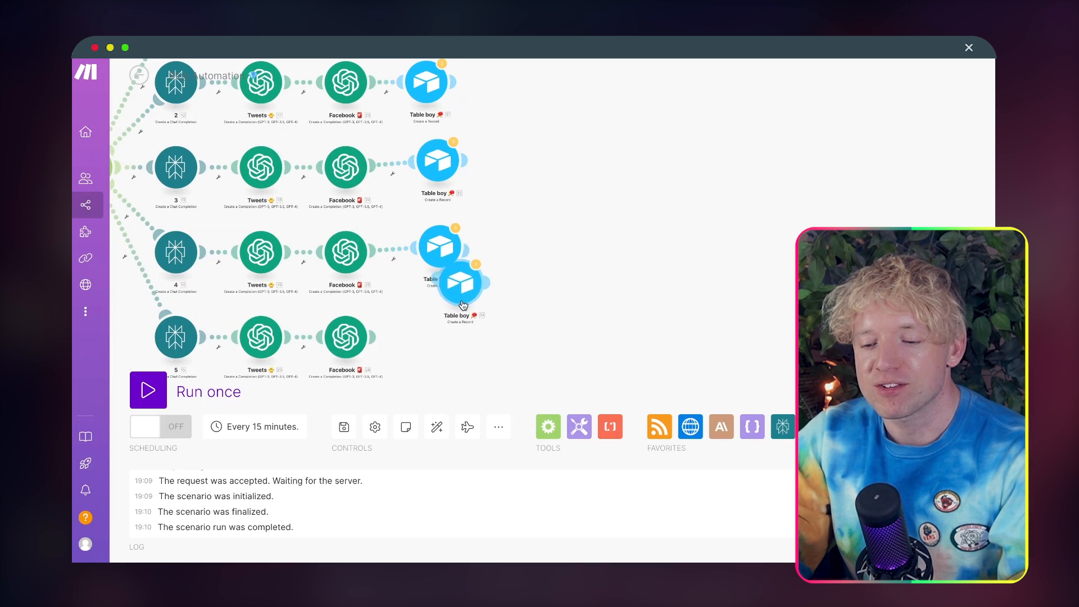
{"action": "left_click", "coordinate": [435, 337]}
Step: In route 2's Table boy module, map the route's Tweets Result into Twitter 🐥 and Facebook Result into Facebook 🔥, and save
{"action": "left_click", "coordinate": [440, 165]}
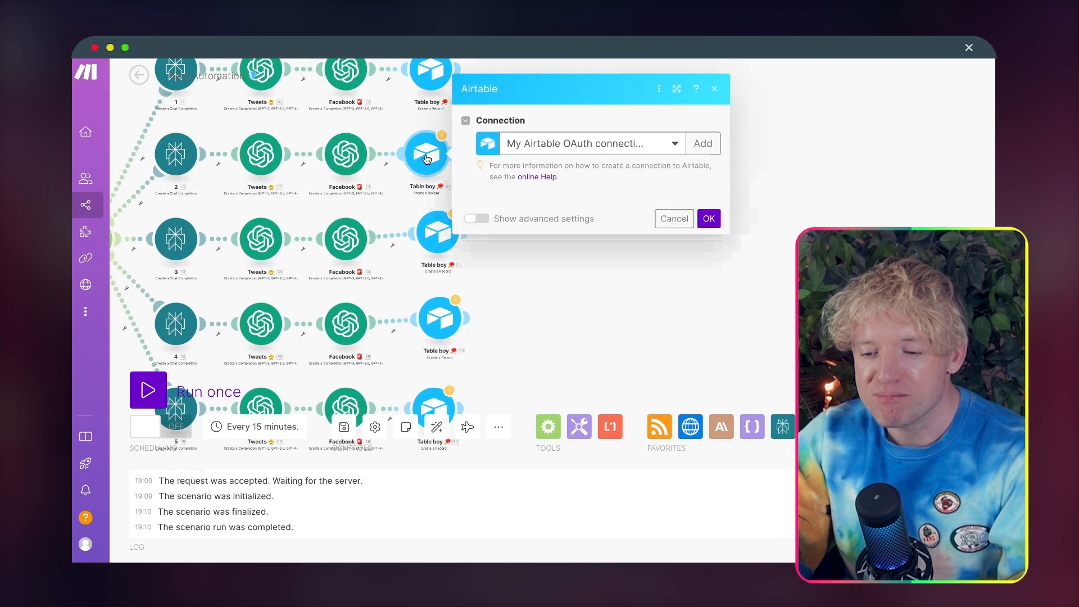
{"action": "left_click", "coordinate": [562, 374]}
{"action": "key", "text": "BackSpace"}
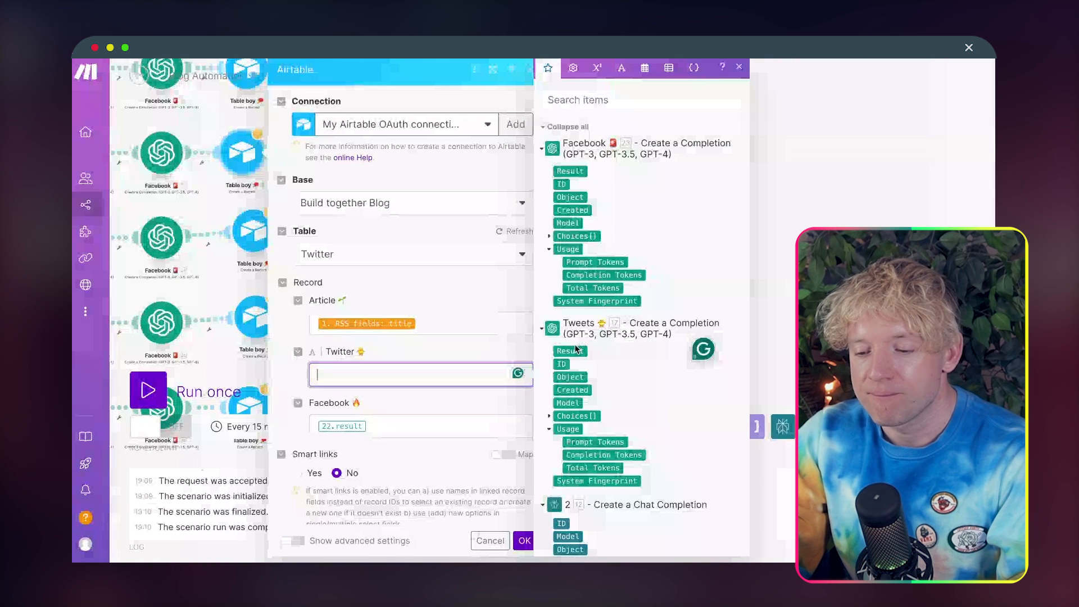
{"action": "left_click", "coordinate": [570, 351]}
{"action": "left_click", "coordinate": [421, 421]}
{"action": "key", "text": "BackSpace"}
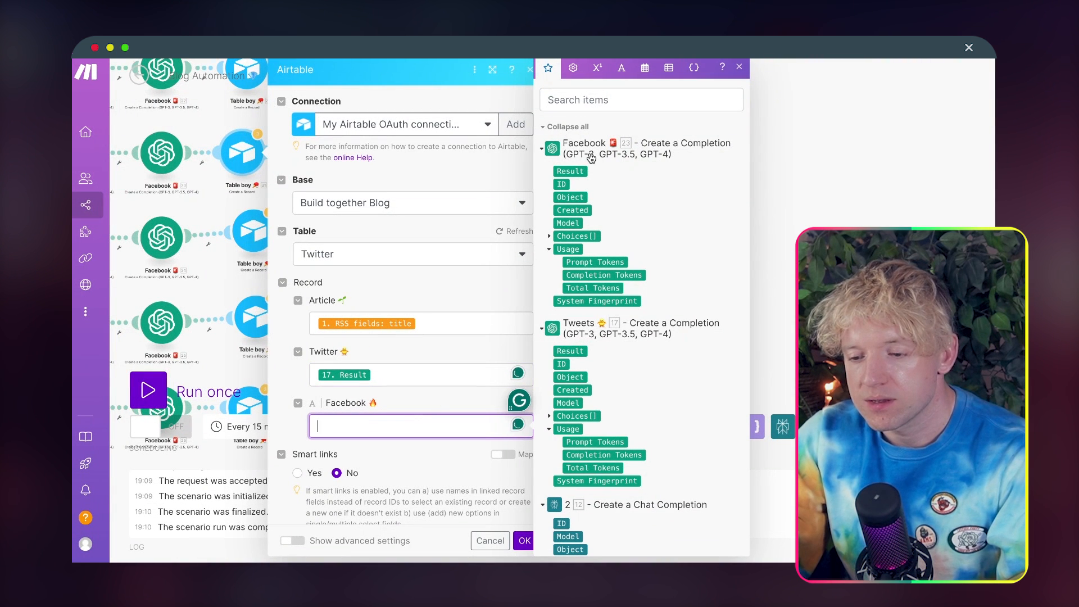
{"action": "left_click", "coordinate": [570, 171]}
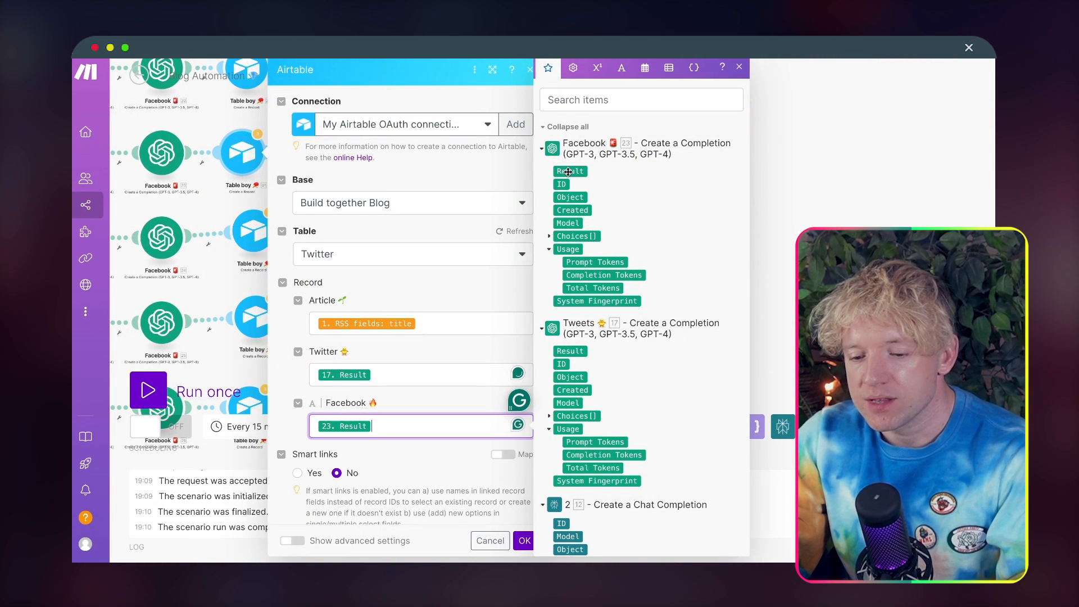
{"action": "left_click", "coordinate": [524, 541]}
Step: In route 4's Table boy module, replace the Twitter 🐥 and Facebook 🔥 mappings with that route's Tweets and Facebook Results, and save
{"action": "left_click_drag", "start_coordinate": [510, 232], "coordinate": [517, 167]}
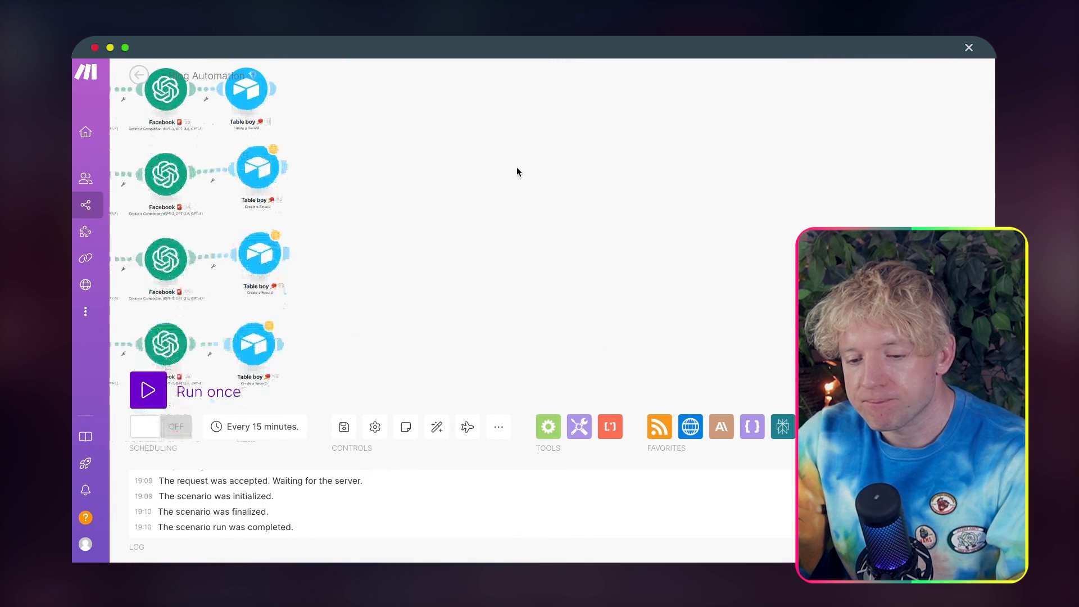
{"action": "left_click", "coordinate": [259, 262]}
{"action": "left_click", "coordinate": [447, 377]}
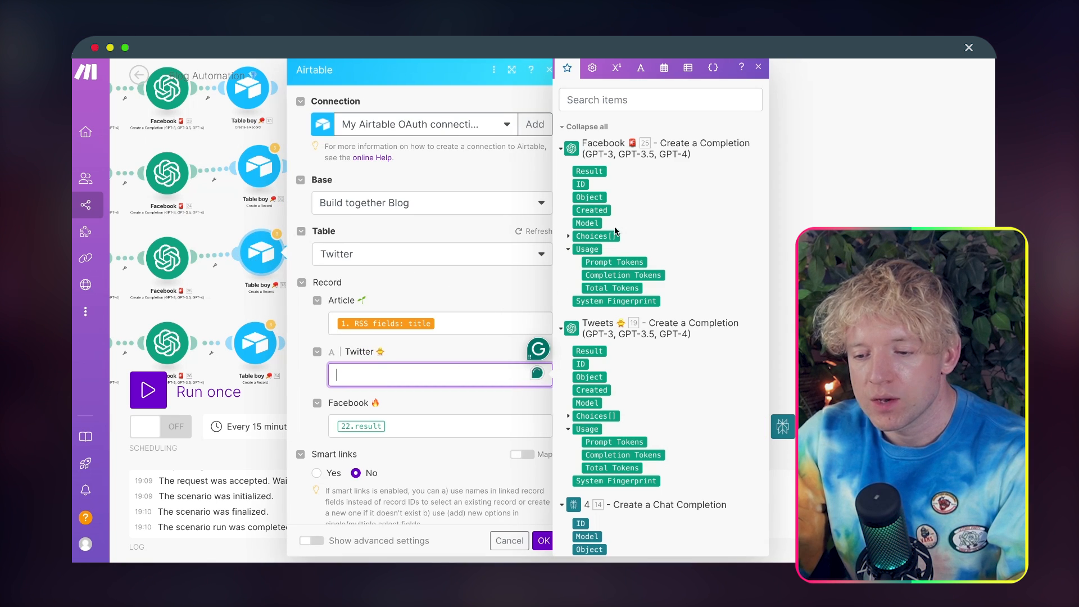
{"action": "left_click", "coordinate": [588, 351]}
{"action": "left_click", "coordinate": [471, 414]}
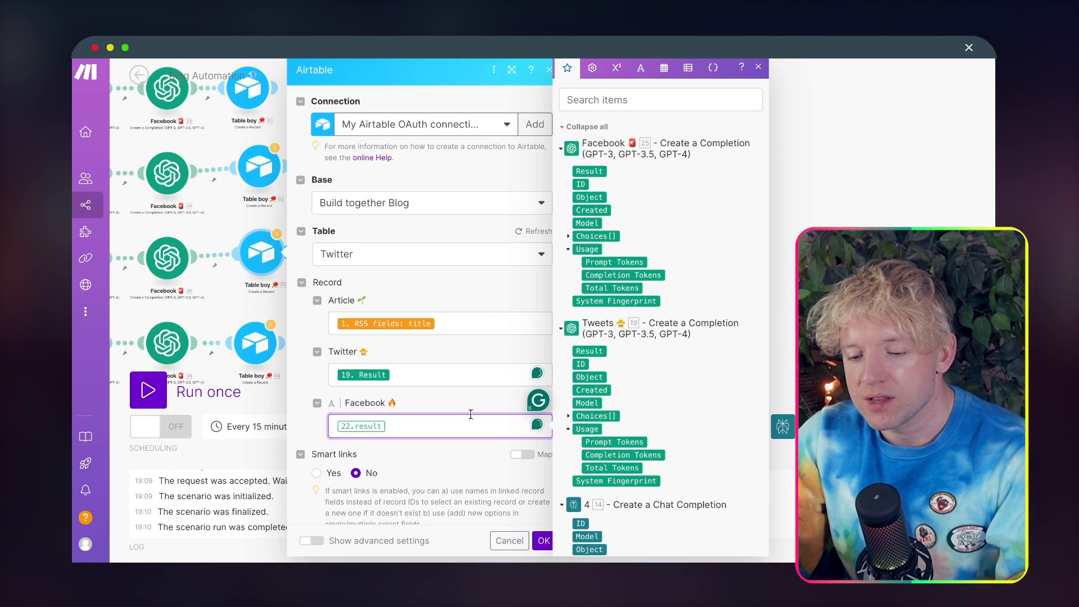
{"action": "left_click", "coordinate": [589, 170]}
{"action": "left_click", "coordinate": [539, 542]}
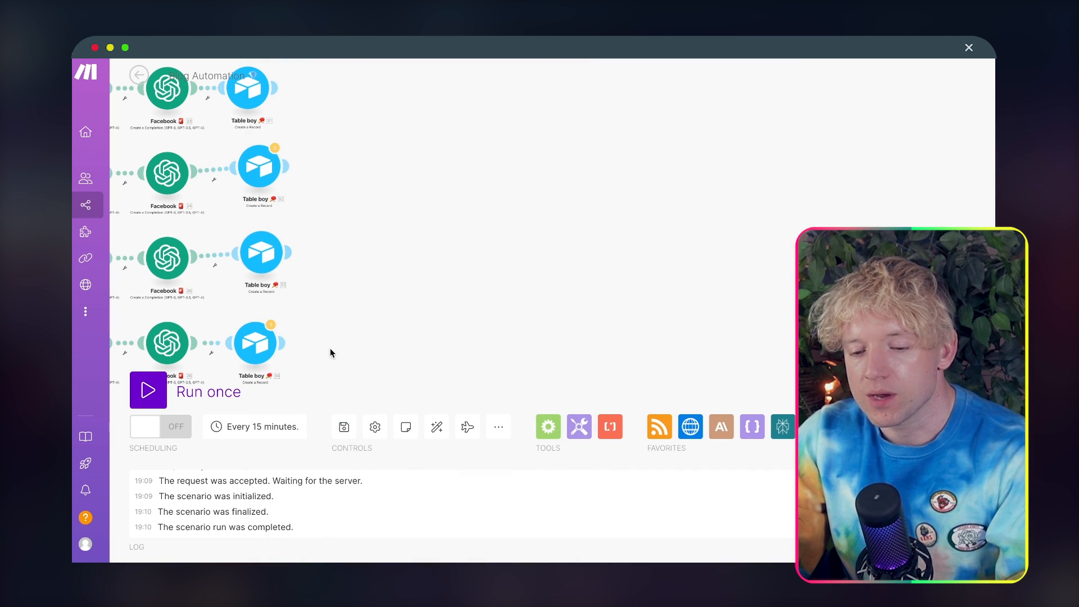
Step: Remap route 3's Table boy module so Twitter 🐥 and Facebook 🔥 take that route's own Tweets and Facebook Results, and save
{"action": "left_click", "coordinate": [264, 172]}
{"action": "left_click", "coordinate": [418, 375]}
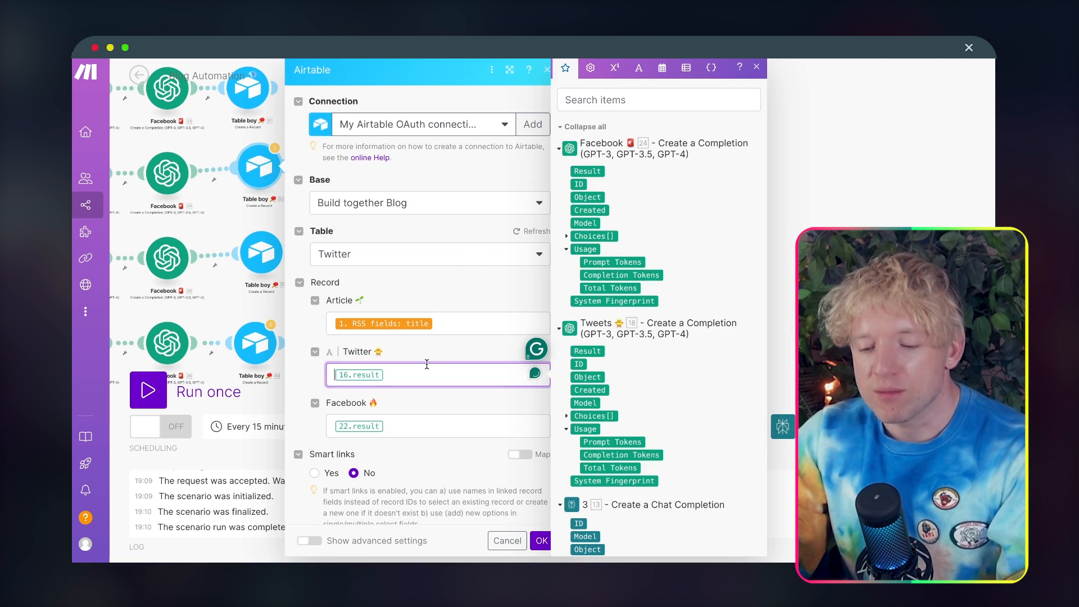
{"action": "key", "text": "BackSpace"}
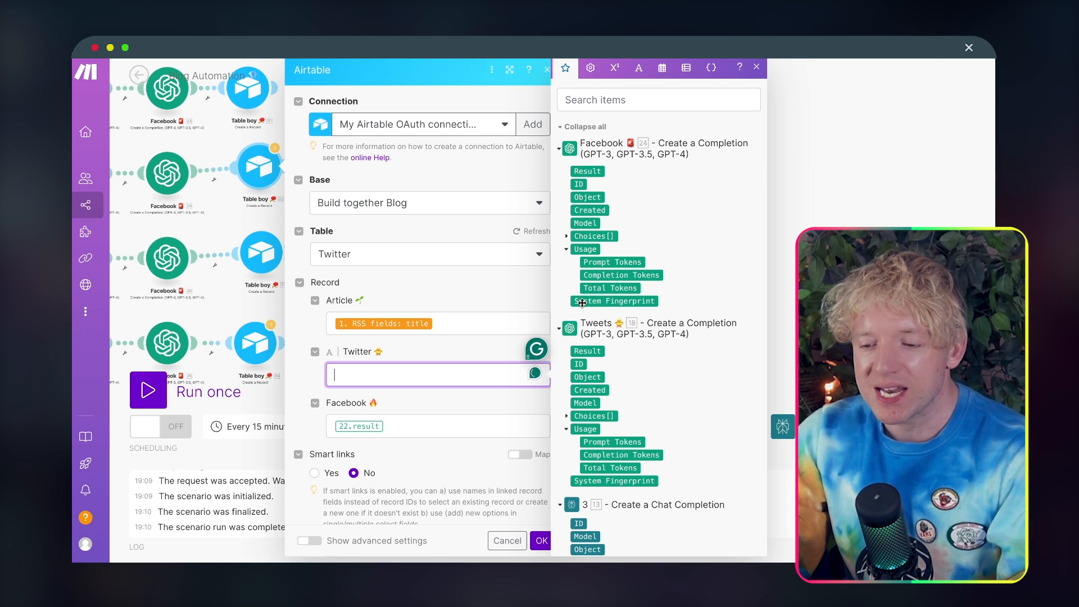
{"action": "left_click", "coordinate": [590, 351]}
{"action": "left_click", "coordinate": [433, 425]}
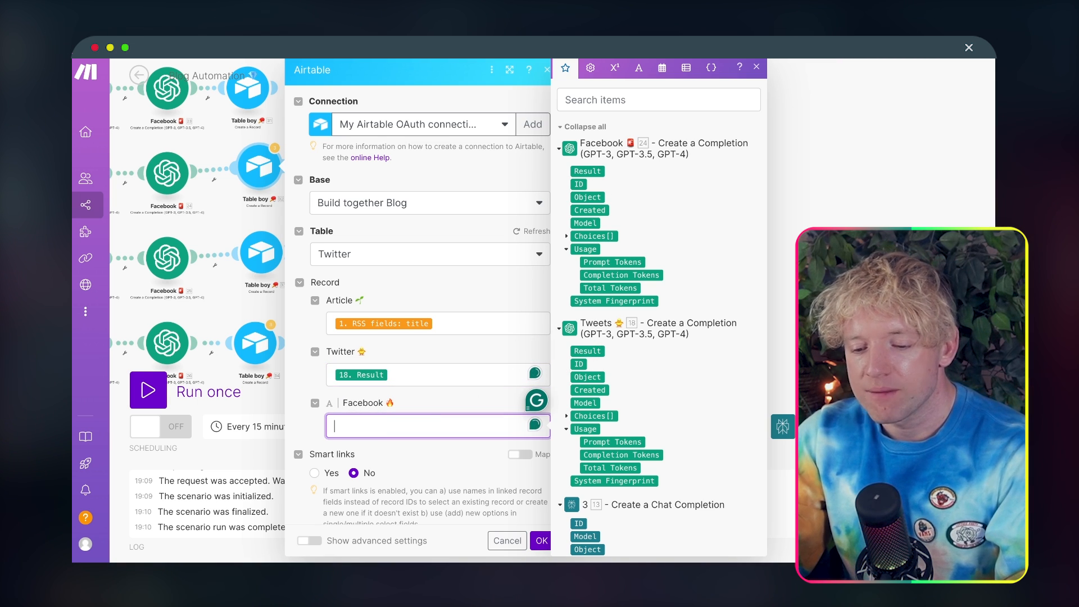
{"action": "left_click", "coordinate": [603, 172]}
{"action": "left_click", "coordinate": [542, 540]}
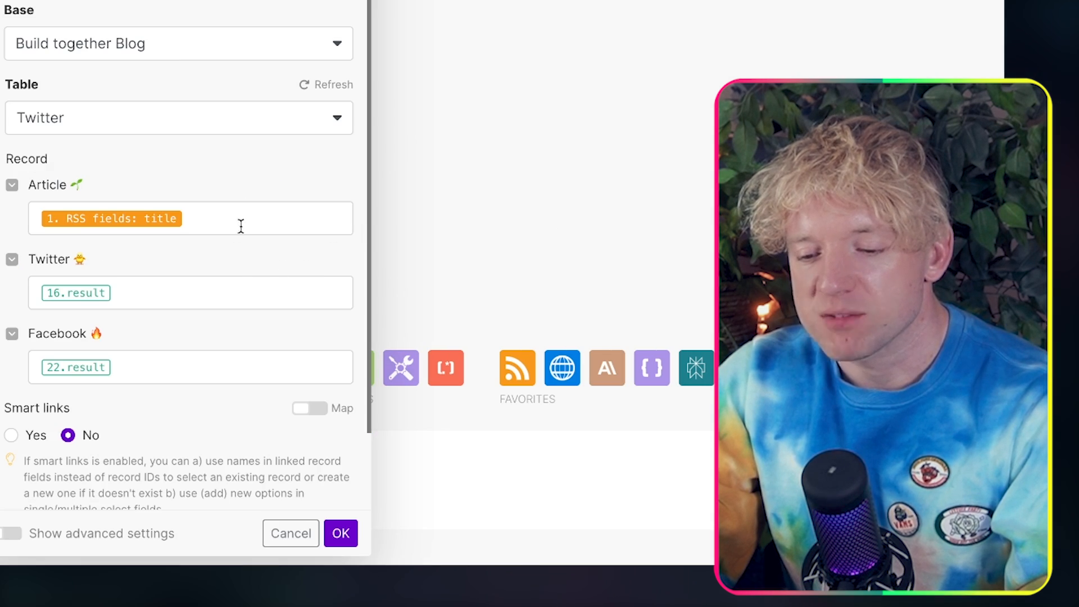
Step: Point route 5's Table boy fields Twitter 🐥 and Facebook 🔥 to the Results of that route's Tweets and Facebook modules, and save
{"action": "left_click", "coordinate": [172, 288]}
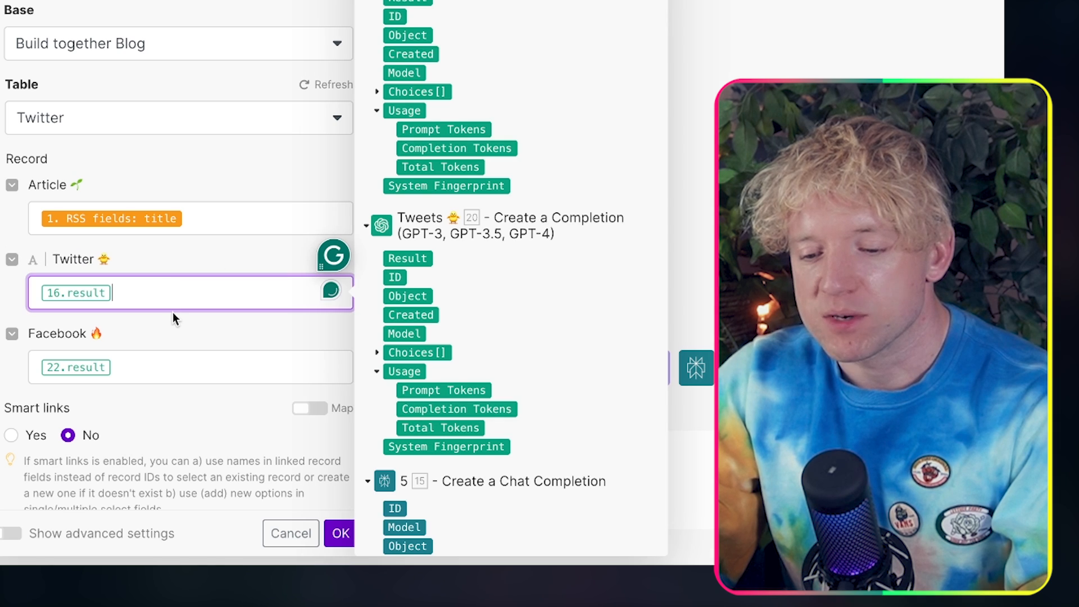
{"action": "key", "text": "BackSpace"}
{"action": "left_click", "coordinate": [404, 256]}
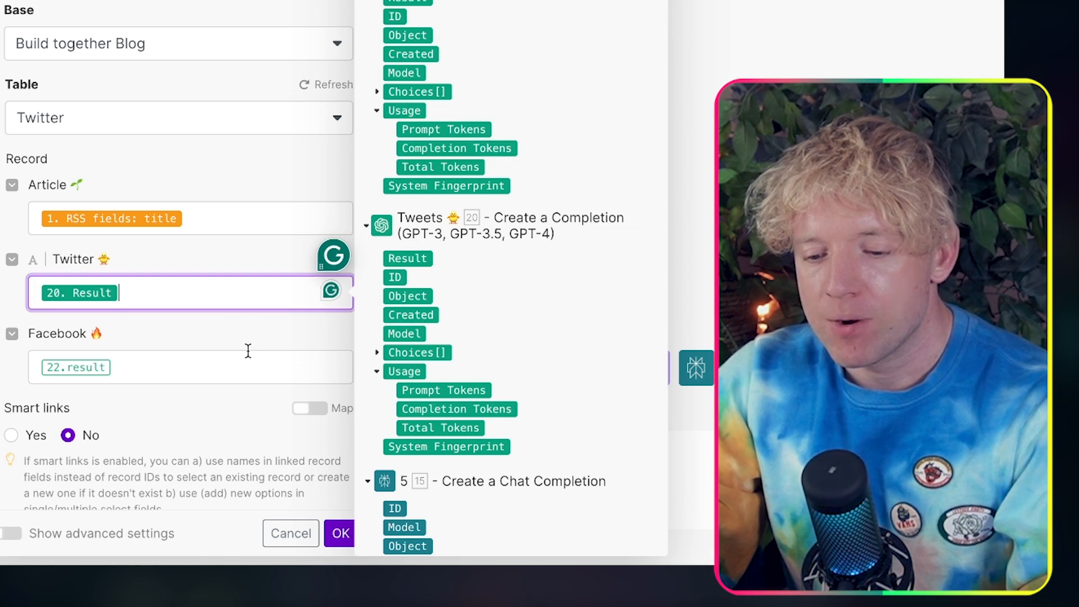
{"action": "left_click", "coordinate": [247, 351]}
{"action": "key", "text": "BackSpace"}
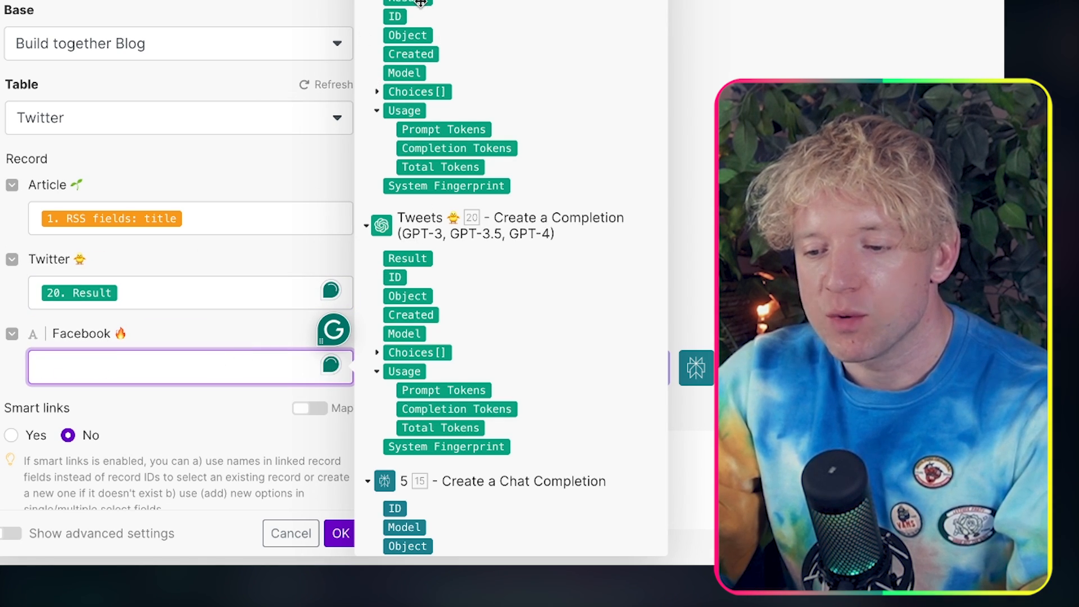
{"action": "left_click", "coordinate": [420, 3]}
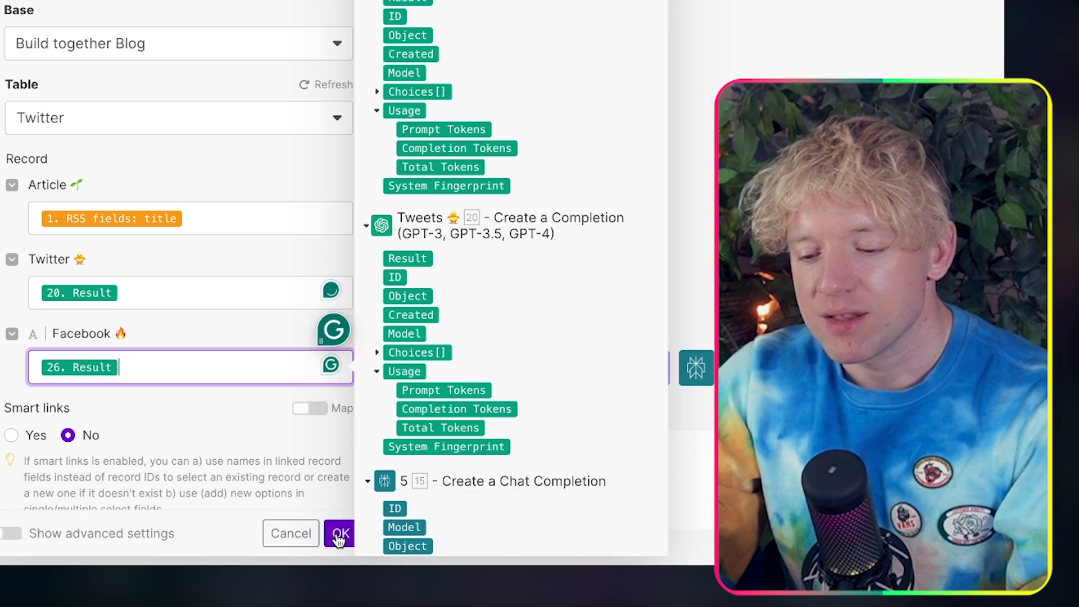
{"action": "left_click", "coordinate": [339, 533]}
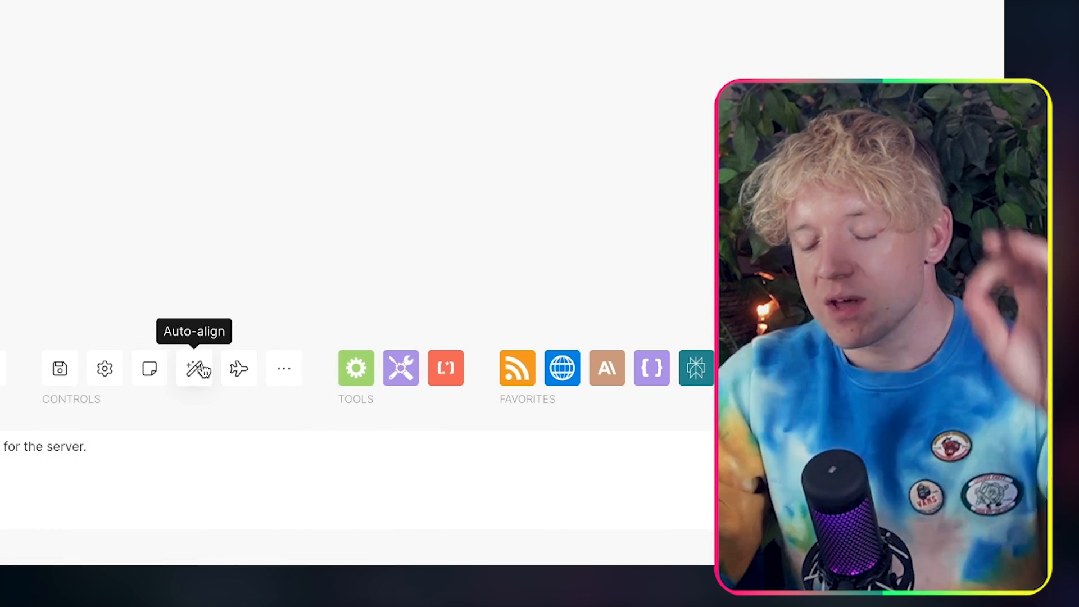
Step: Auto-align all modules of the Blog Automation scenario and look over the five finished routes
{"action": "left_click", "coordinate": [195, 369]}
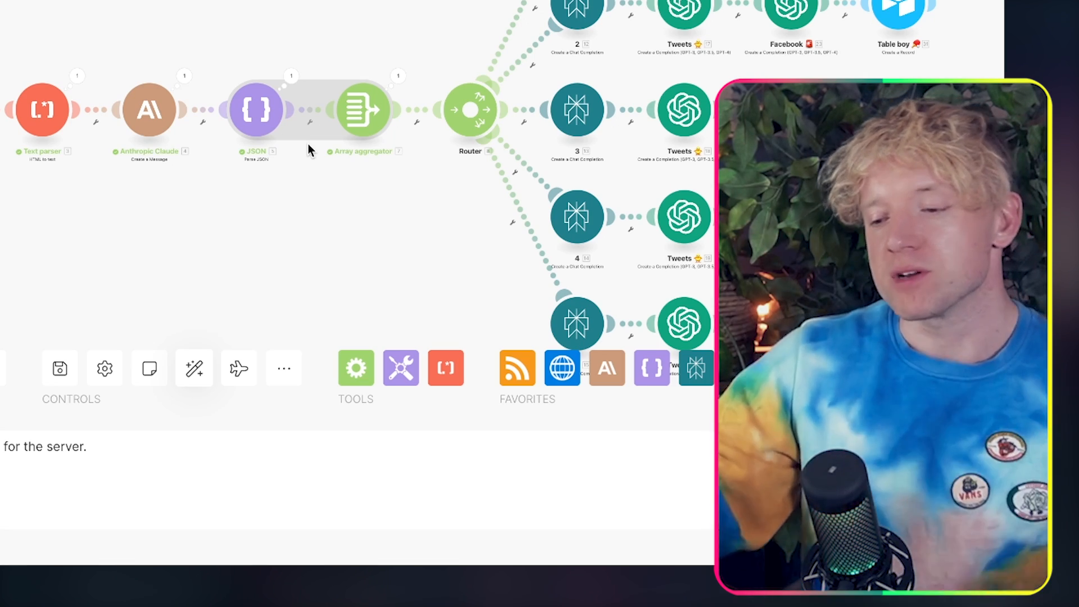
{"action": "left_click_drag", "start_coordinate": [371, 24], "coordinate": [3, 9]}
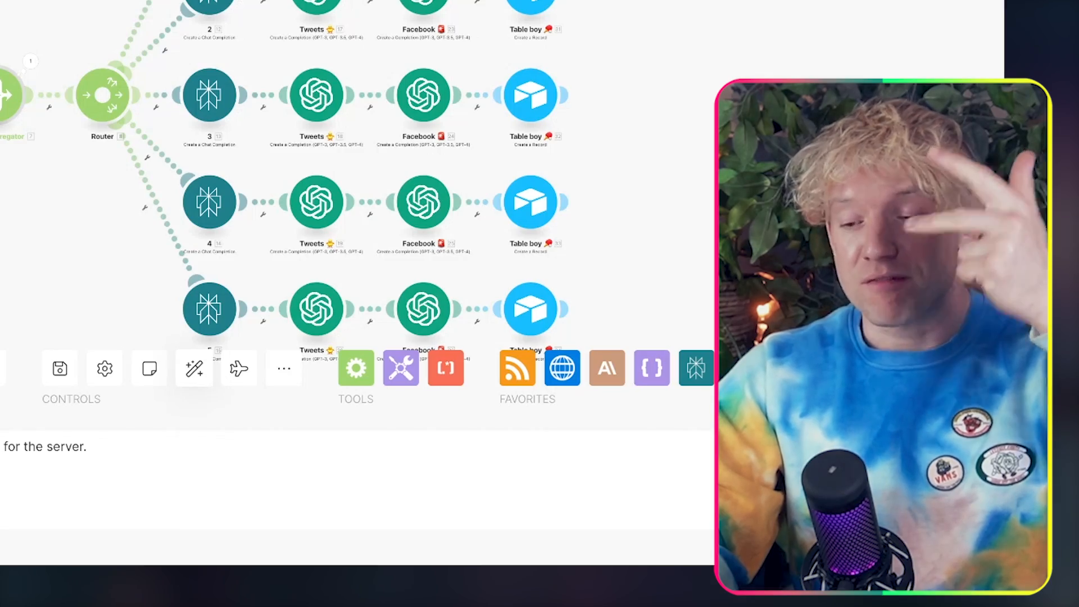
{"action": "left_click_drag", "start_coordinate": [71, 9], "coordinate": [3, 77]}
{"action": "left_click_drag", "start_coordinate": [468, 0], "coordinate": [452, 0]}
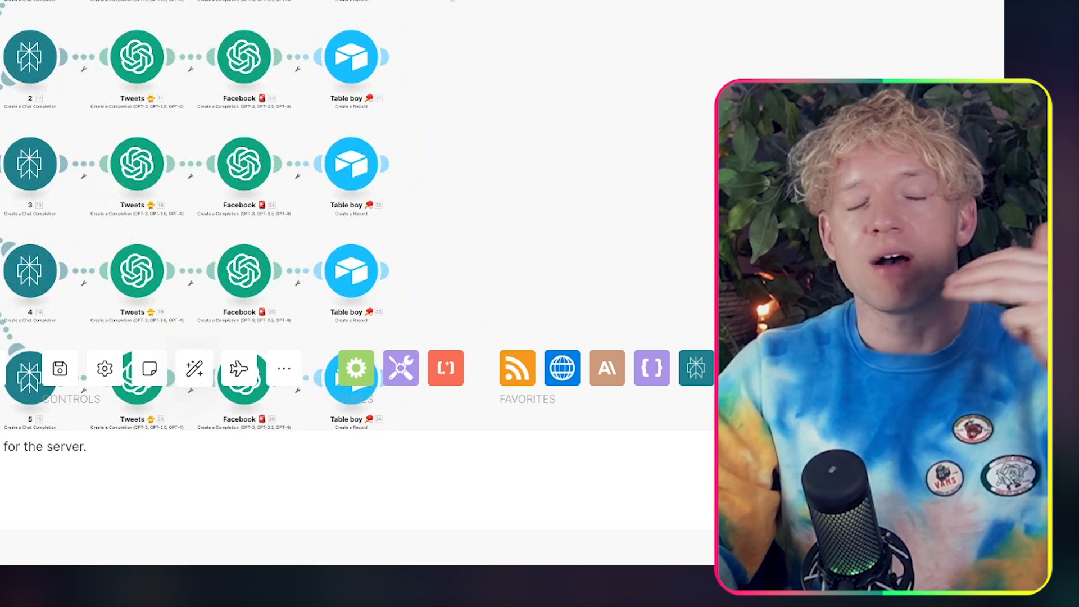
{"action": "left_click_drag", "start_coordinate": [452, 0], "coordinate": [436, 1]}
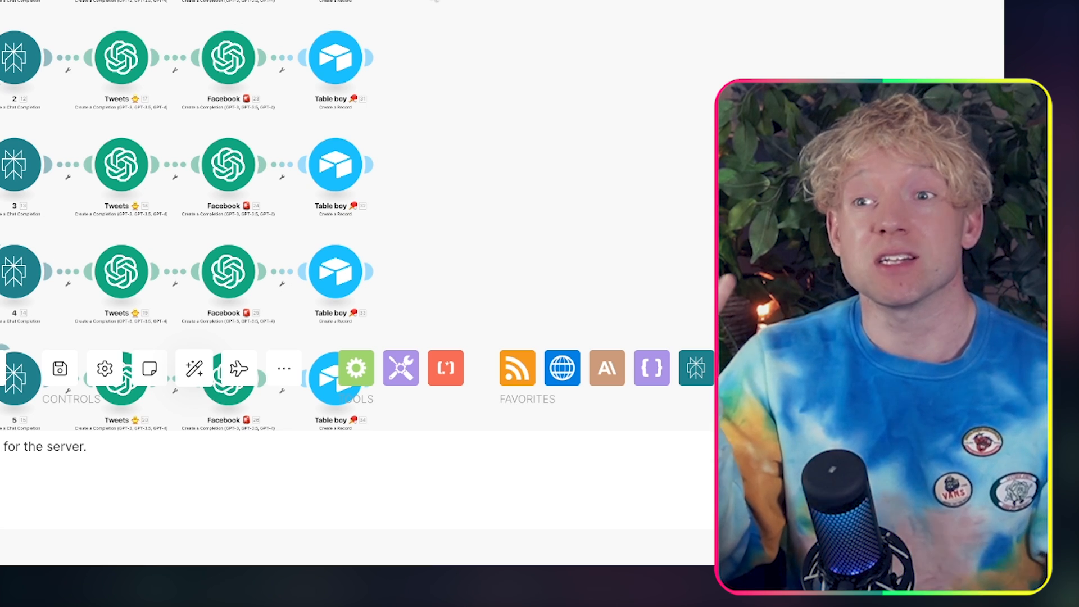
{"action": "left_click_drag", "start_coordinate": [464, 34], "coordinate": [461, 2]}
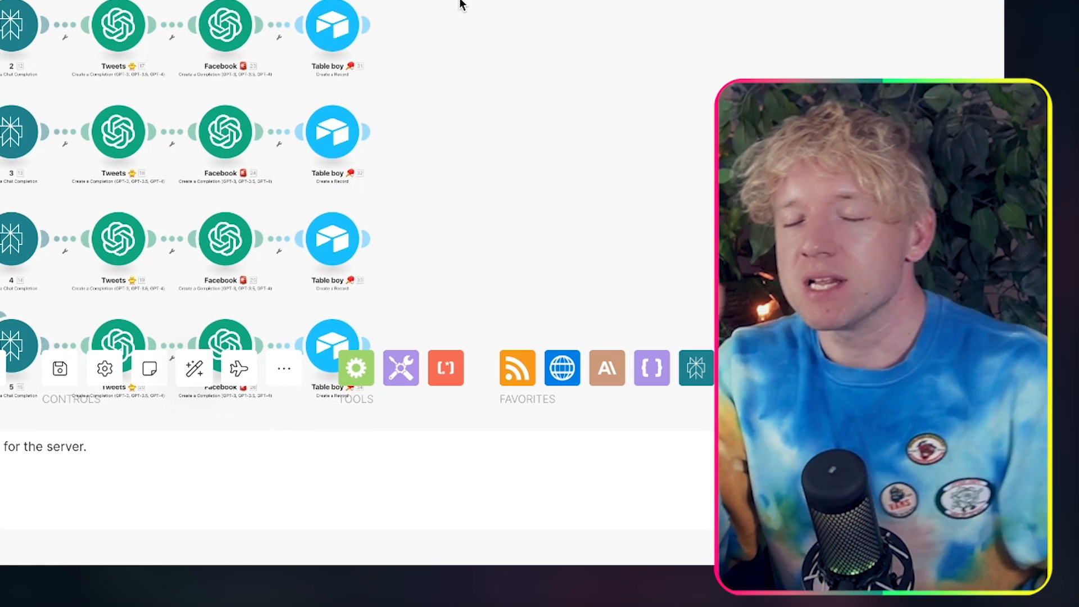
{"action": "left_click_drag", "start_coordinate": [461, 2], "coordinate": [869, 140]}
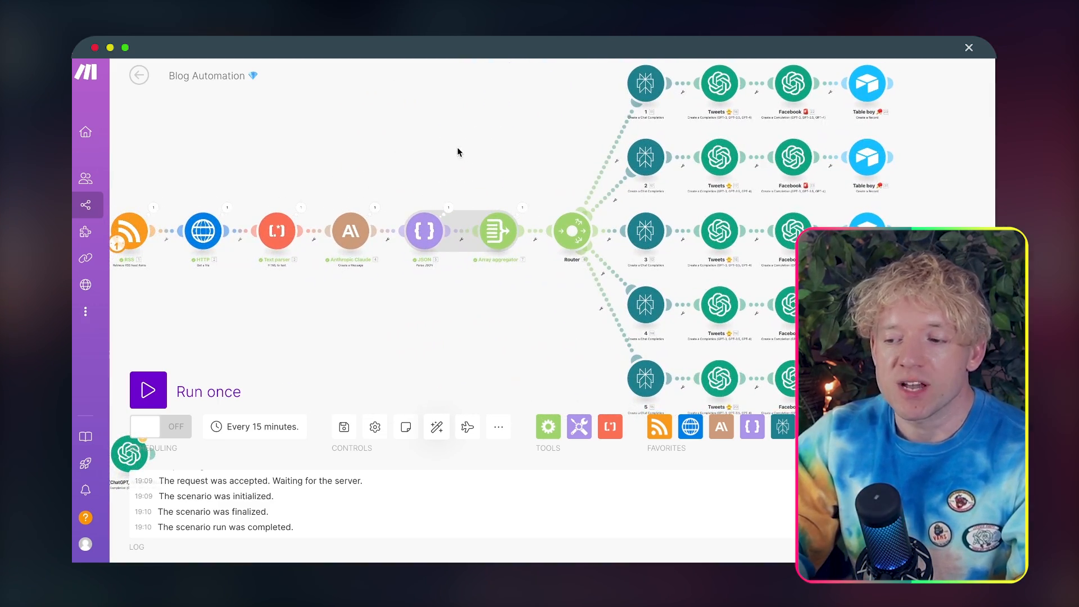
{"action": "left_click_drag", "start_coordinate": [455, 147], "coordinate": [477, 145]}
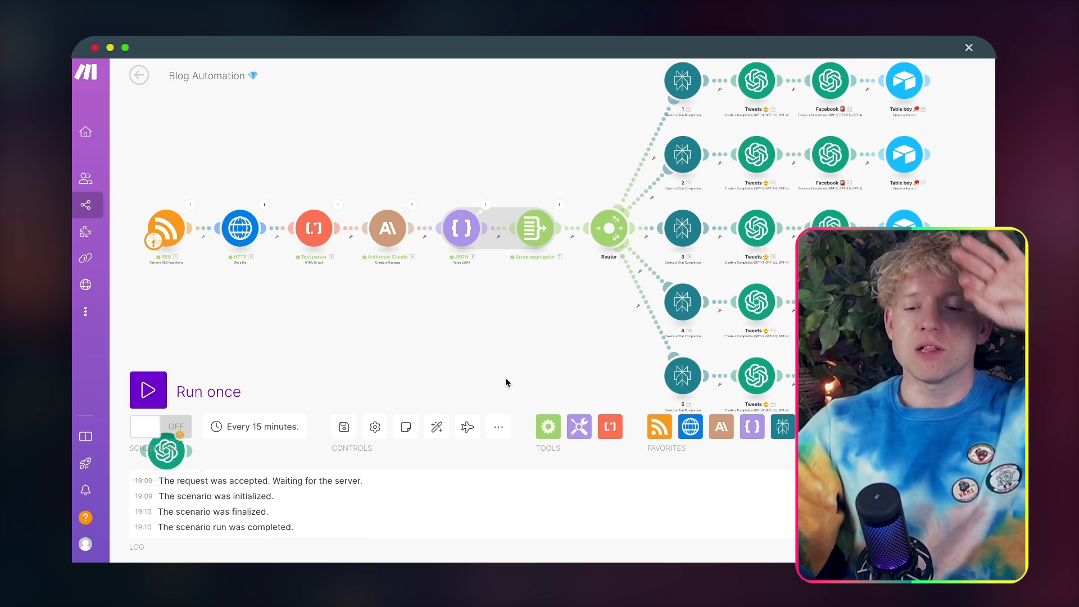
Step: Run the Blog Automation scenario once and follow its execution from the RSS module to the Anthropic Claude module
{"action": "left_click", "coordinate": [148, 390]}
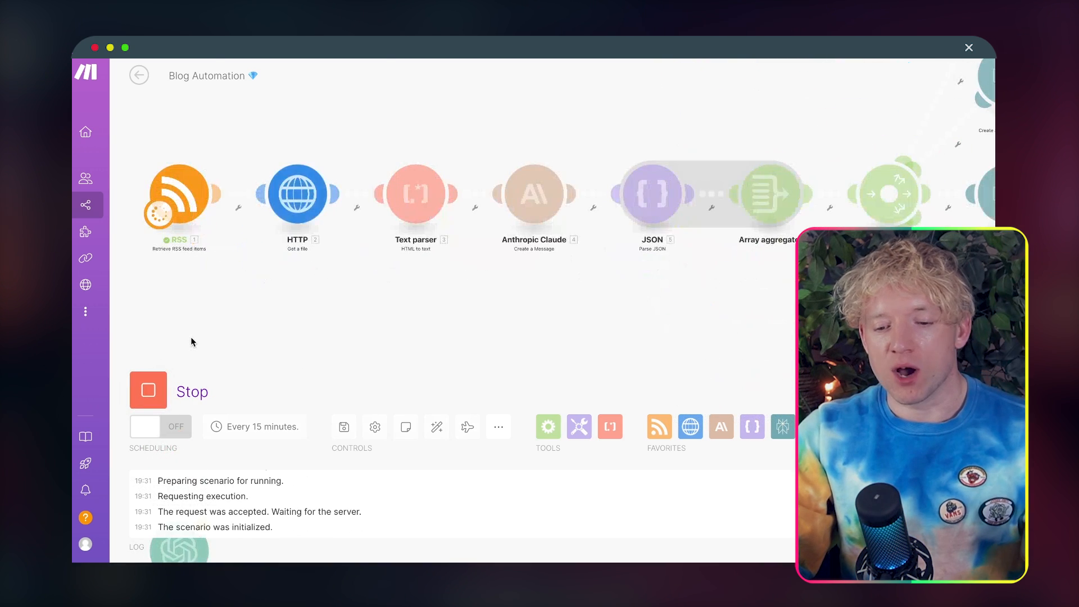
{"action": "left_click_drag", "start_coordinate": [293, 257], "coordinate": [287, 344]}
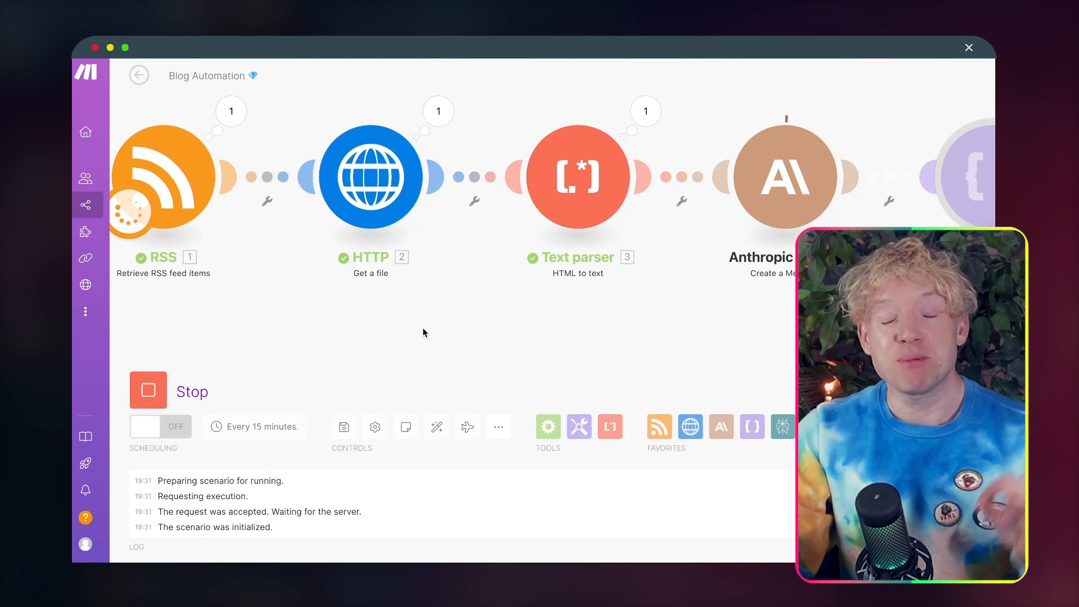
{"action": "left_click_drag", "start_coordinate": [423, 328], "coordinate": [216, 315]}
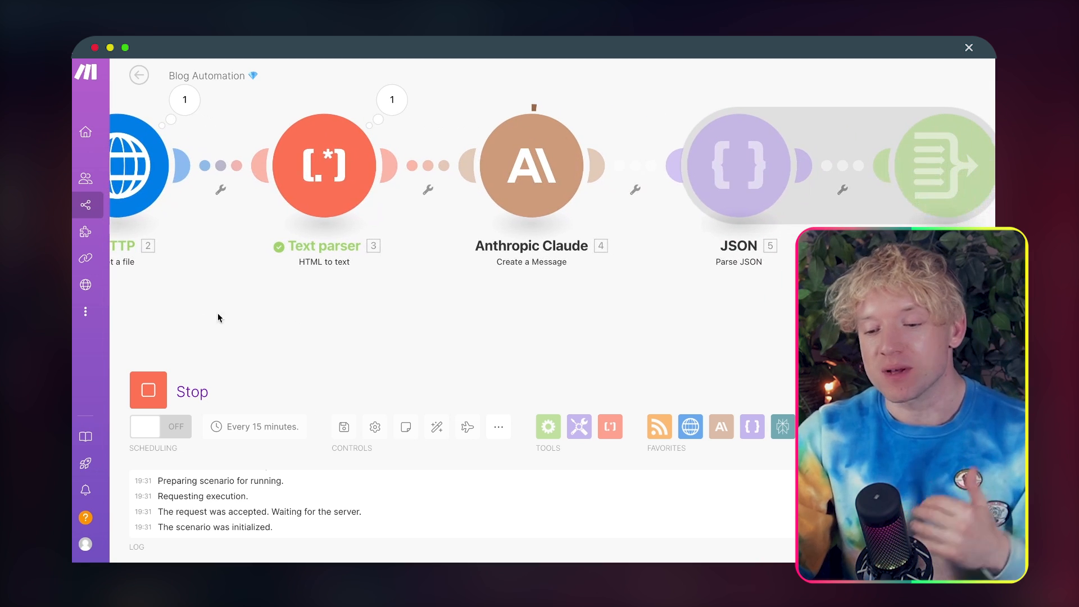
{"action": "left_click_drag", "start_coordinate": [349, 302], "coordinate": [218, 324]}
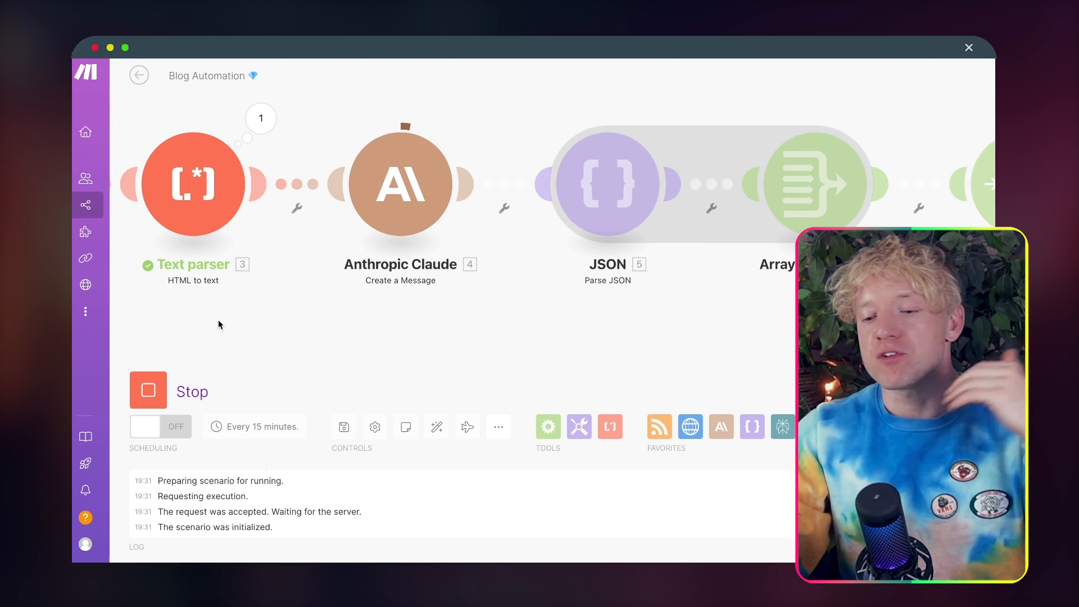
{"action": "scroll", "coordinate": [218, 320], "scroll_direction": "down", "scroll_amount": 5}
{"action": "left_click_drag", "start_coordinate": [219, 340], "coordinate": [342, 344]}
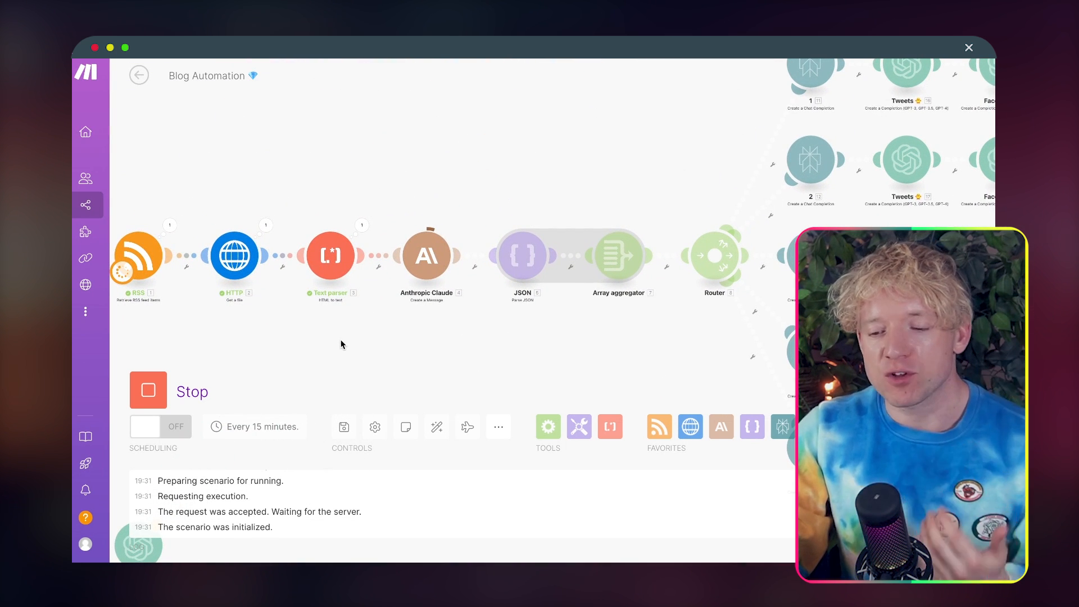
{"action": "left_click_drag", "start_coordinate": [398, 349], "coordinate": [366, 347]}
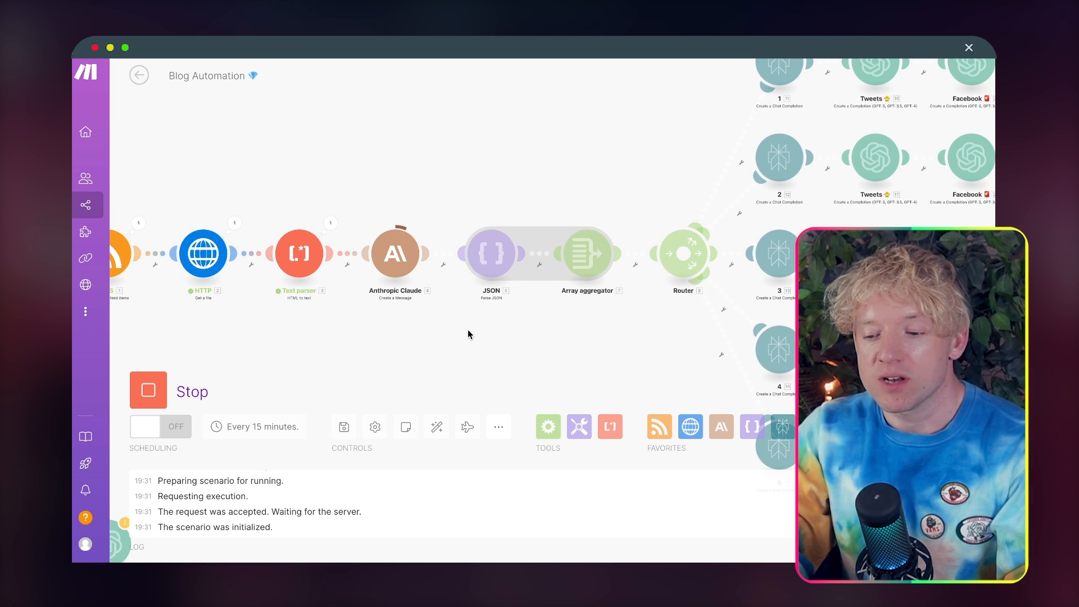
{"action": "scroll", "coordinate": [468, 333], "scroll_direction": "up", "scroll_amount": 2}
{"action": "left_click_drag", "start_coordinate": [530, 332], "coordinate": [507, 333]}
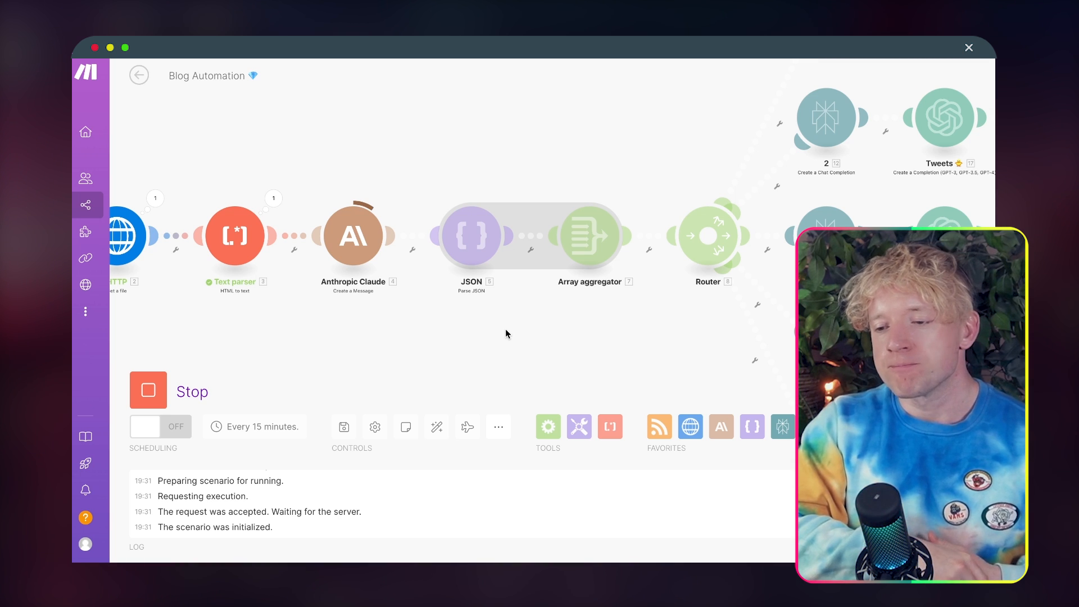
Step: Follow the running scenario past the router through route 1's chat completion, Tweets and Facebook modules
{"action": "scroll", "coordinate": [506, 334], "scroll_direction": "down", "scroll_amount": 3}
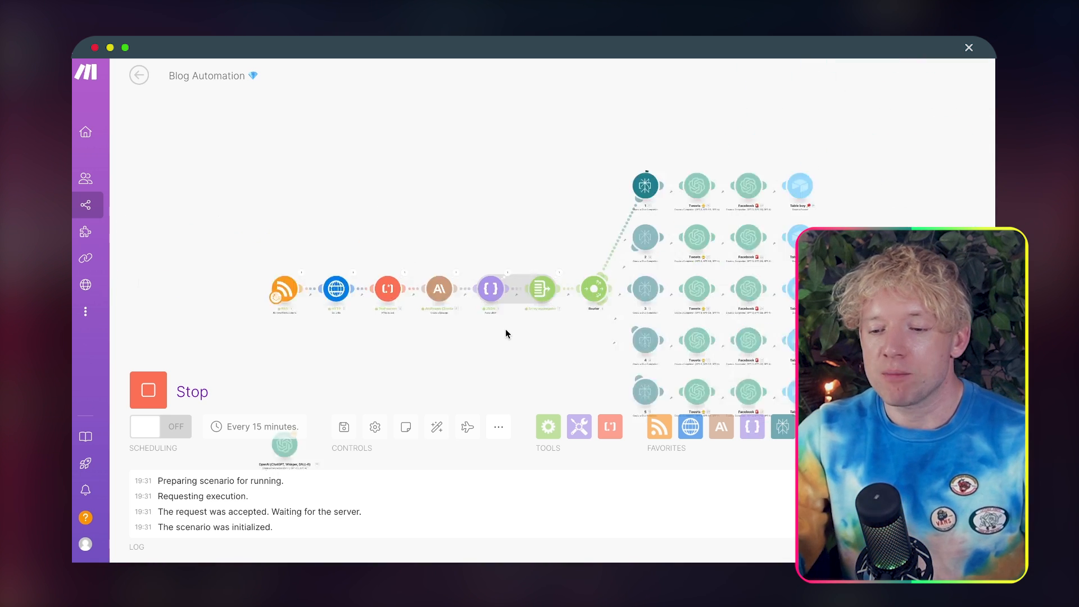
{"action": "scroll", "coordinate": [627, 264], "scroll_direction": "up", "scroll_amount": 5}
{"action": "left_click_drag", "start_coordinate": [682, 206], "coordinate": [454, 335]}
{"action": "left_click_drag", "start_coordinate": [559, 298], "coordinate": [500, 297]}
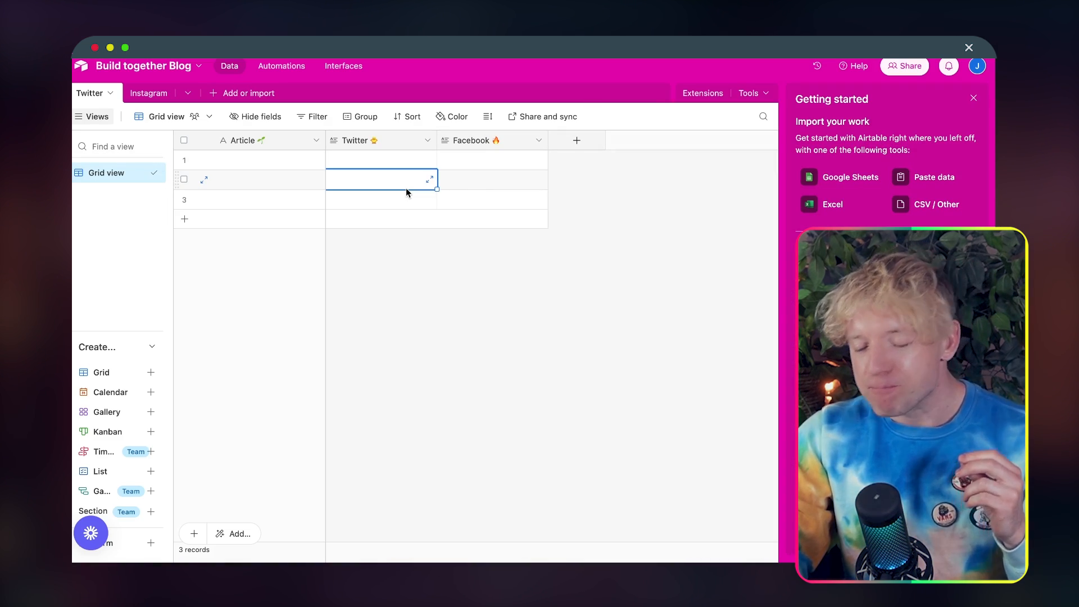
Step: Switch to the Build together Blog base in Airtable and expand the new Tesla article record to read its Twitter and Facebook texts
{"action": "left_click", "coordinate": [431, 249]}
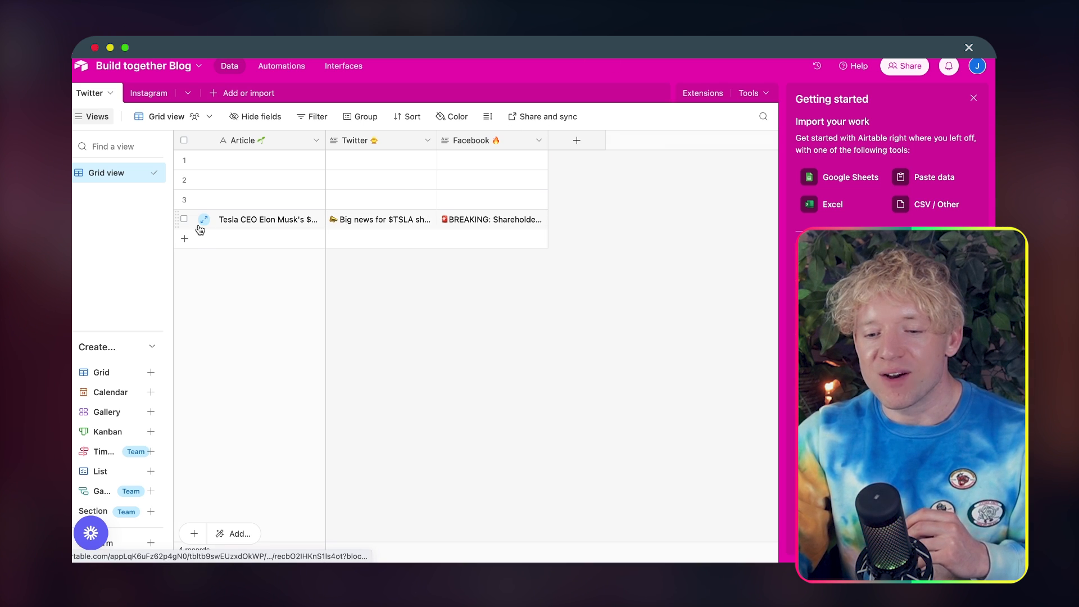
{"action": "left_click", "coordinate": [203, 222]}
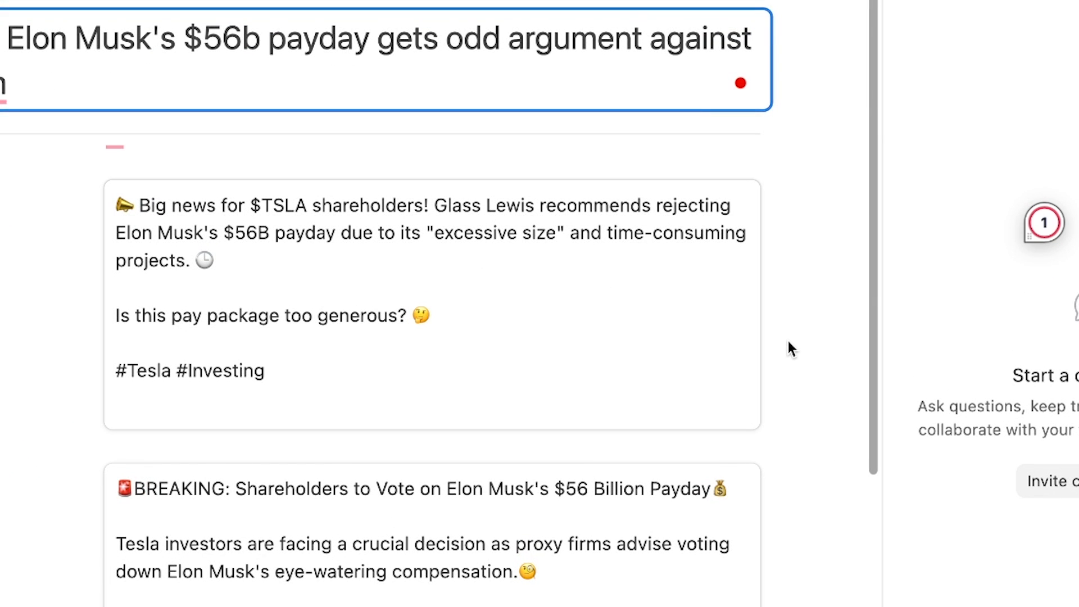
Step: Read the Tesla record's Facebook post from its breaking headline through the Context, Details/Story, Lesson/Insight and Question sections to the hashtags
{"action": "scroll", "coordinate": [801, 391], "scroll_direction": "down", "scroll_amount": 5}
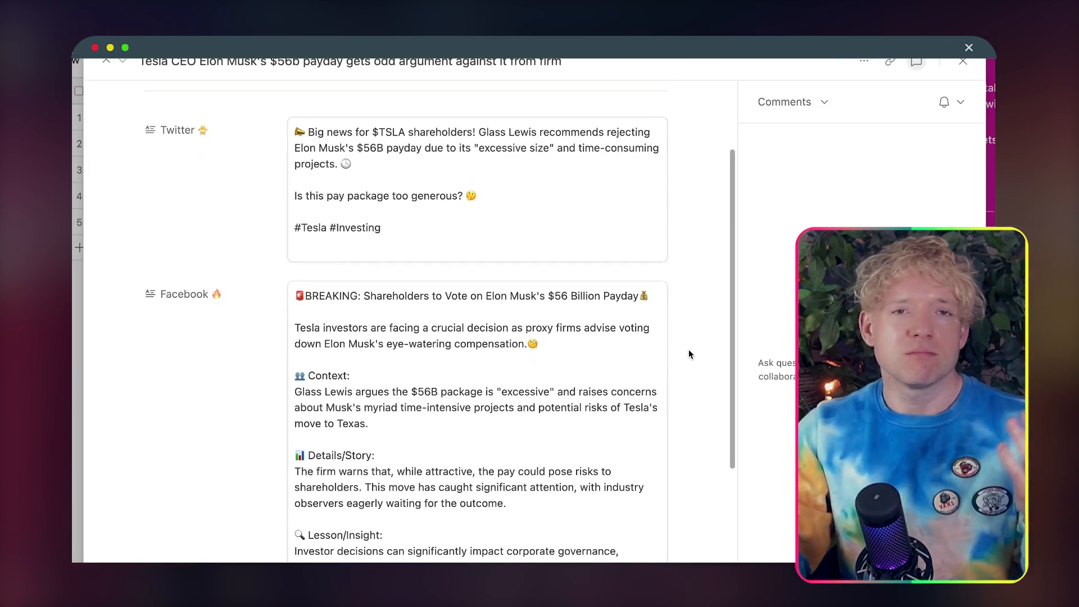
{"action": "scroll", "coordinate": [689, 352], "scroll_direction": "down", "scroll_amount": 3}
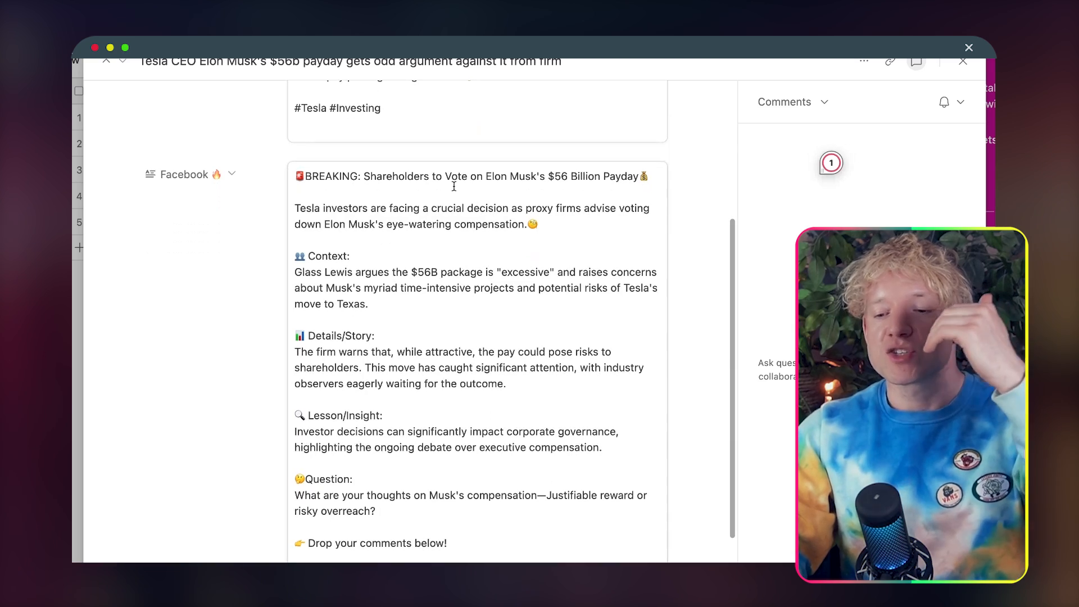
{"action": "left_click_drag", "start_coordinate": [445, 181], "coordinate": [621, 180]}
{"action": "scroll", "coordinate": [602, 286], "scroll_direction": "down", "scroll_amount": 4}
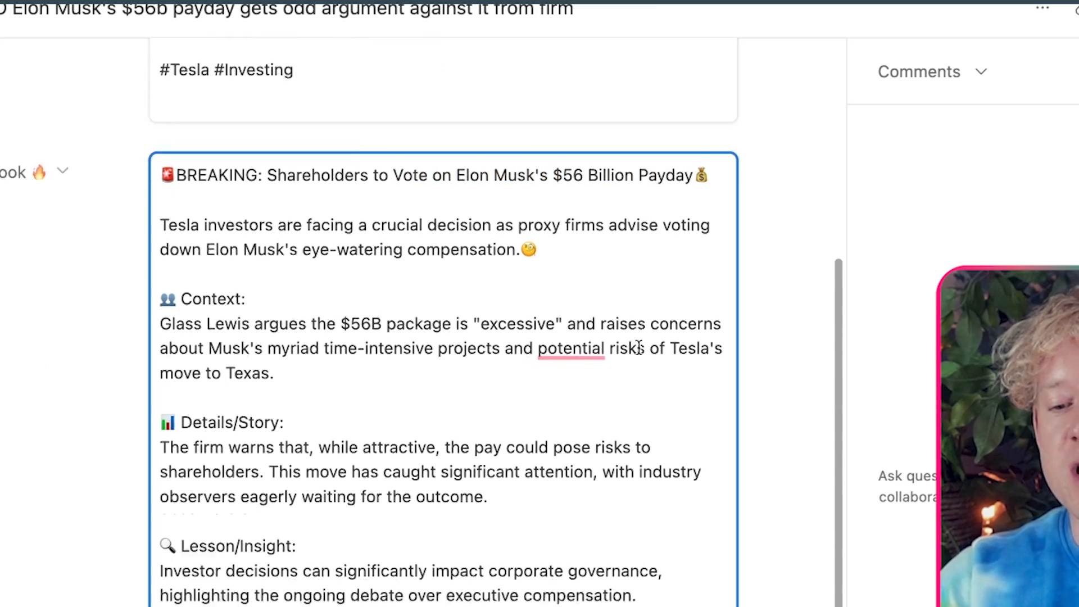
{"action": "scroll", "coordinate": [360, 346], "scroll_direction": "up", "scroll_amount": 5}
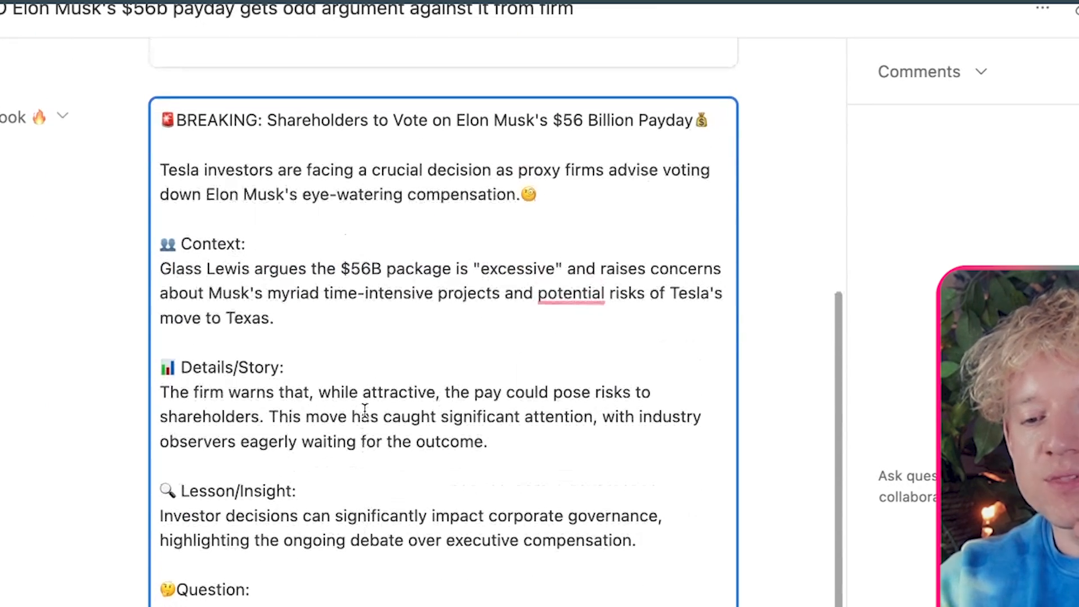
{"action": "left_click_drag", "start_coordinate": [247, 299], "coordinate": [159, 300]}
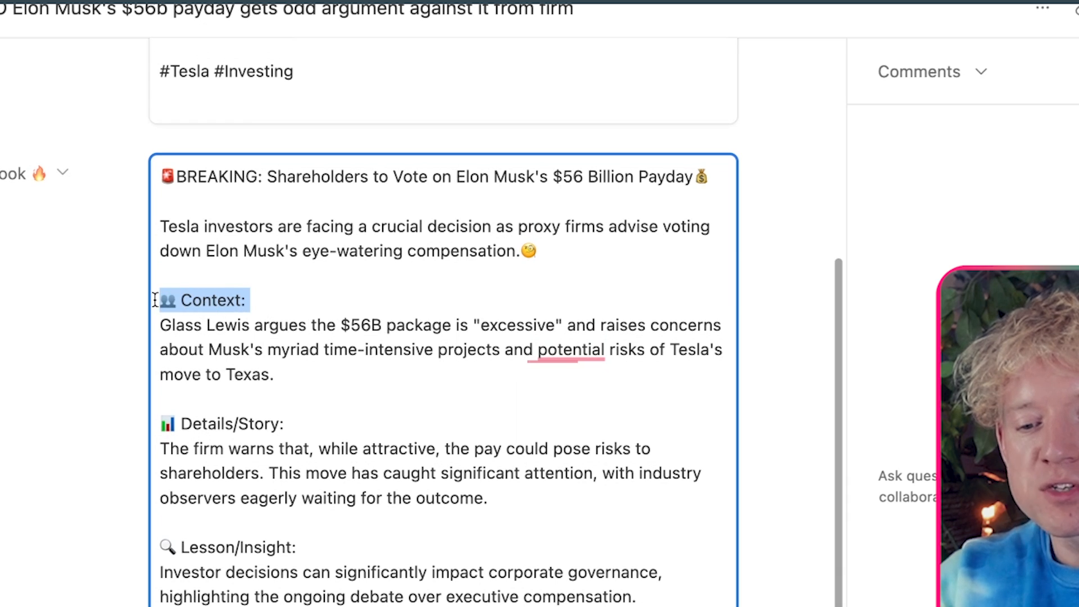
{"action": "left_click", "coordinate": [208, 332]}
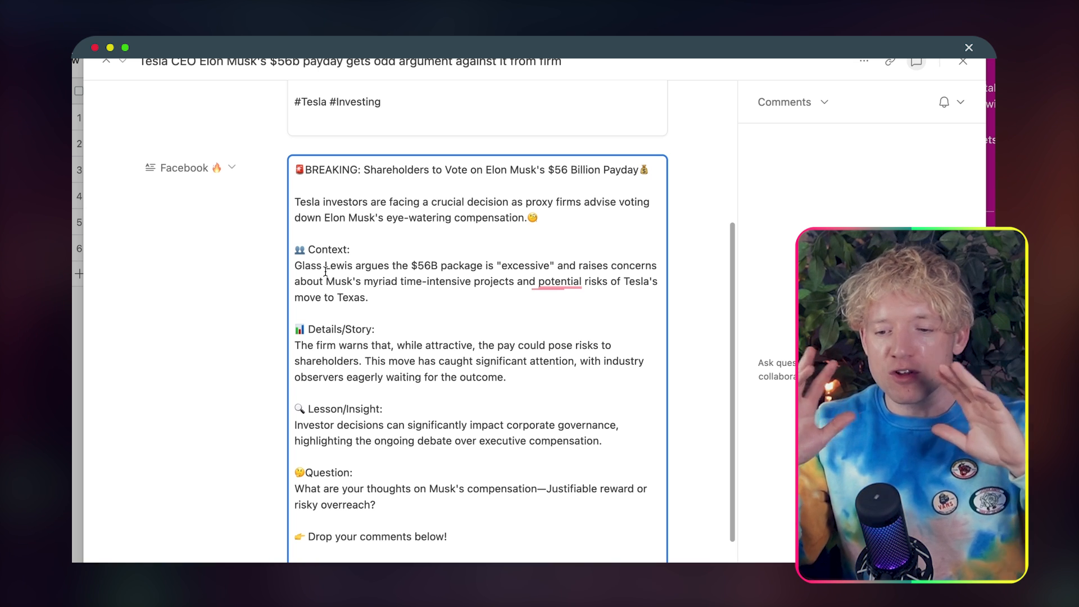
{"action": "scroll", "coordinate": [393, 287], "scroll_direction": "down", "scroll_amount": 1}
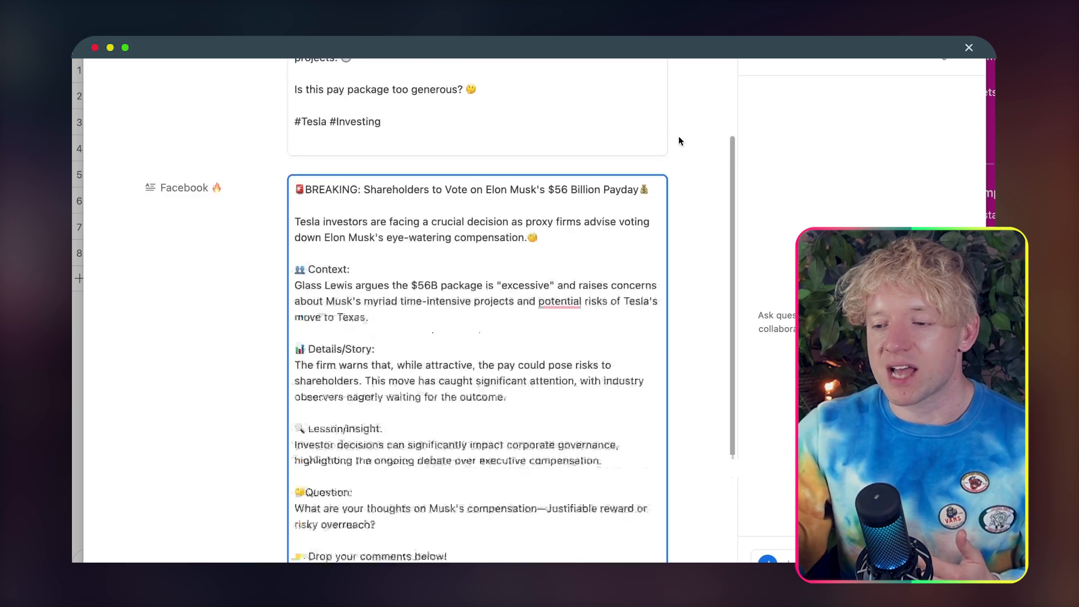
{"action": "scroll", "coordinate": [679, 138], "scroll_direction": "up", "scroll_amount": 3}
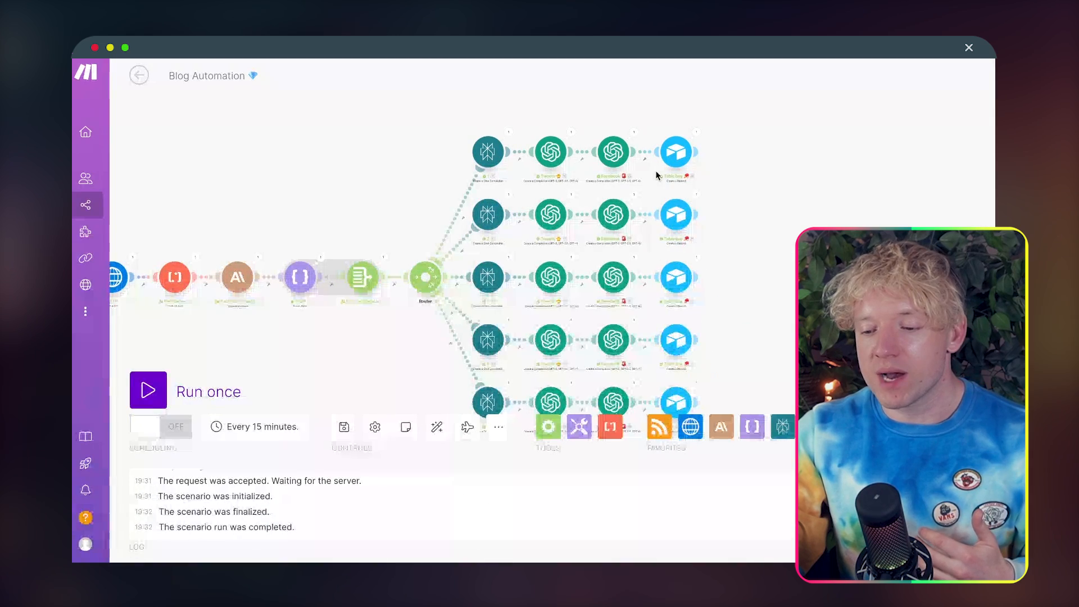
Step: Switch to Make to inspect the Blog Automation routes' Table boy modules, and return to Airtable to close the expanded Tesla record
{"action": "scroll", "coordinate": [813, 173], "scroll_direction": "down", "scroll_amount": 2}
{"action": "scroll", "coordinate": [677, 220], "scroll_direction": "up", "scroll_amount": 5}
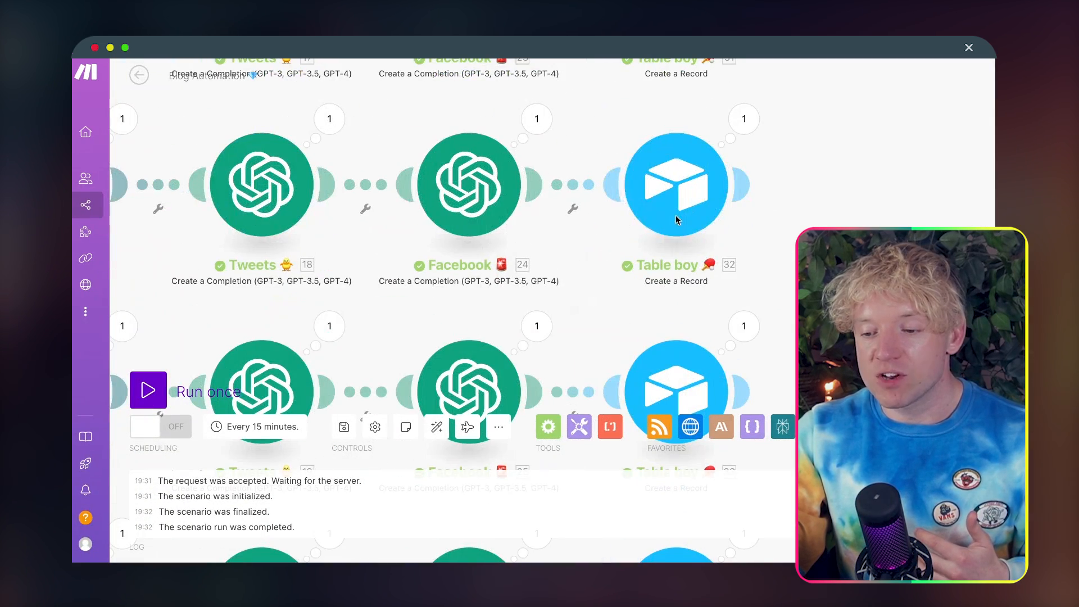
{"action": "scroll", "coordinate": [677, 221], "scroll_direction": "down", "scroll_amount": 4}
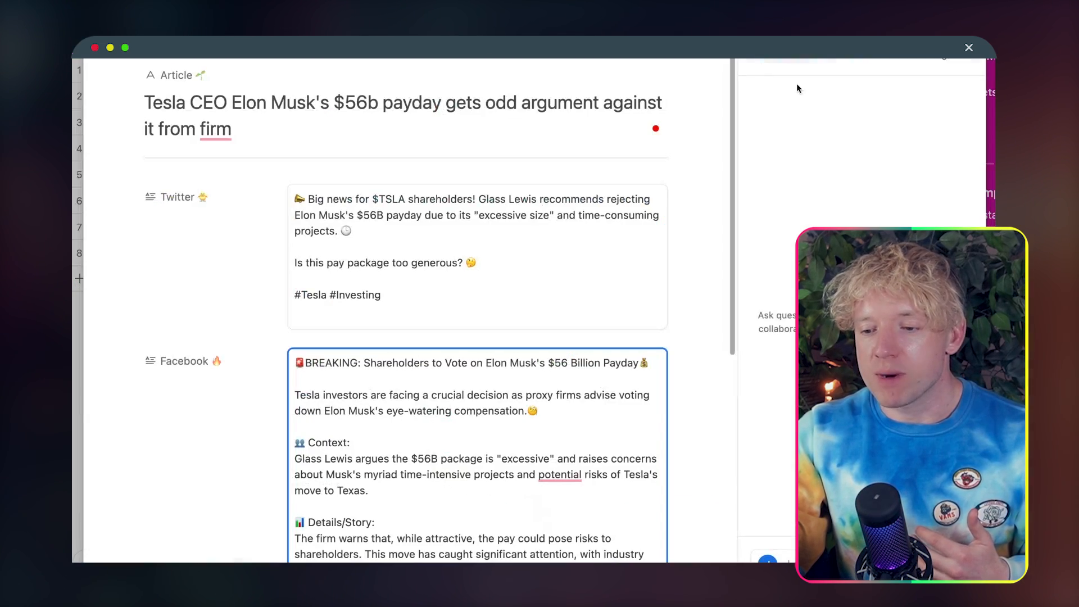
{"action": "left_click", "coordinate": [962, 141]}
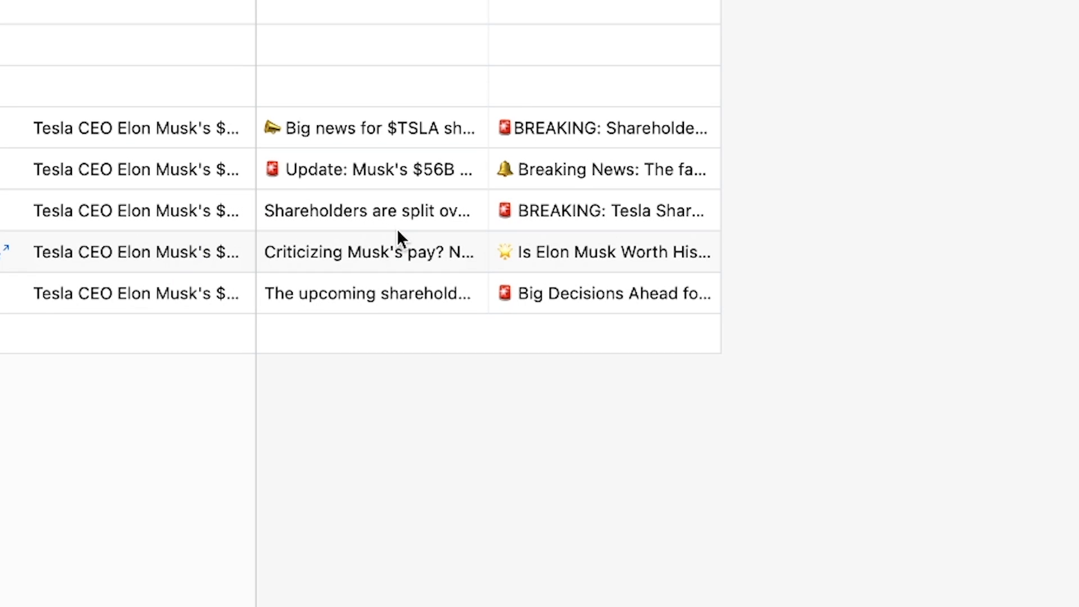
Step: Switch to the Make scenario with Tweet and Instagram assistant modules and look over its routes from the router to Airtable
{"action": "left_click_drag", "start_coordinate": [488, 1], "coordinate": [359, 1]}
{"action": "left_click_drag", "start_coordinate": [591, 1], "coordinate": [671, 2]}
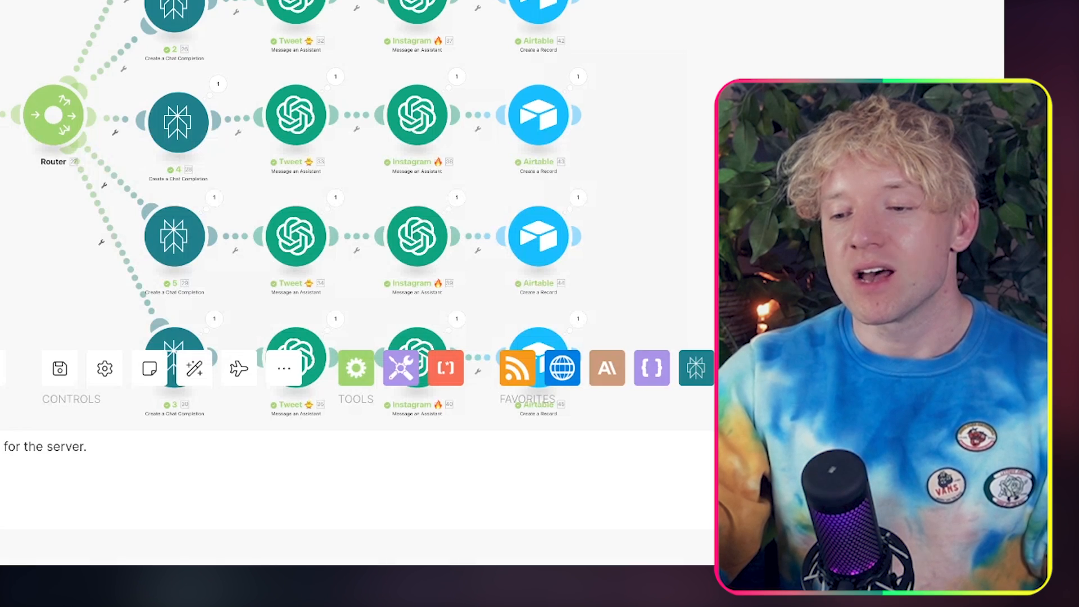
{"action": "left_click_drag", "start_coordinate": [633, 0], "coordinate": [596, 46]}
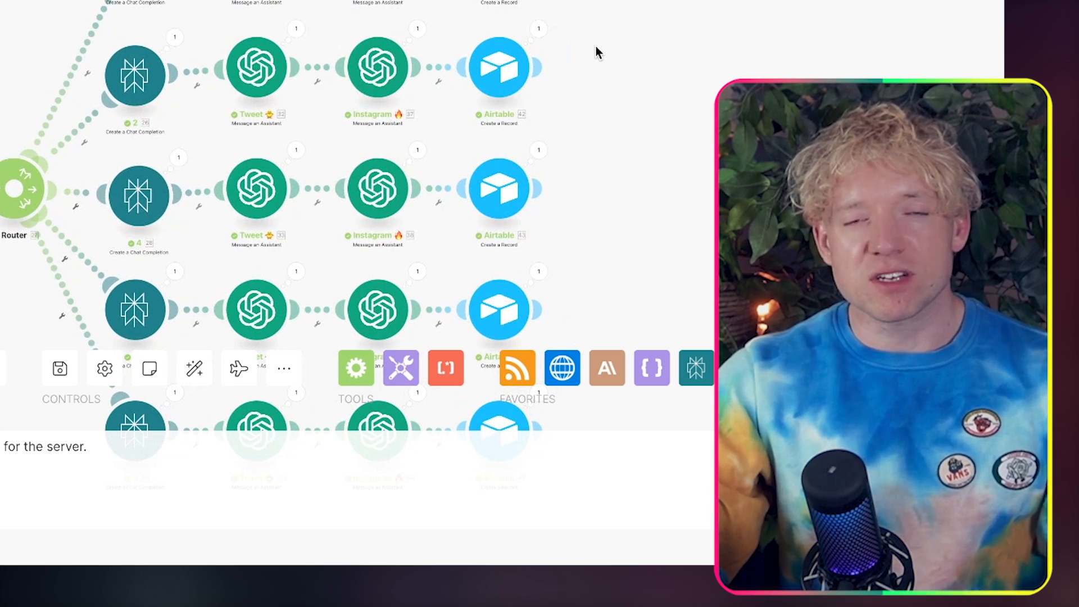